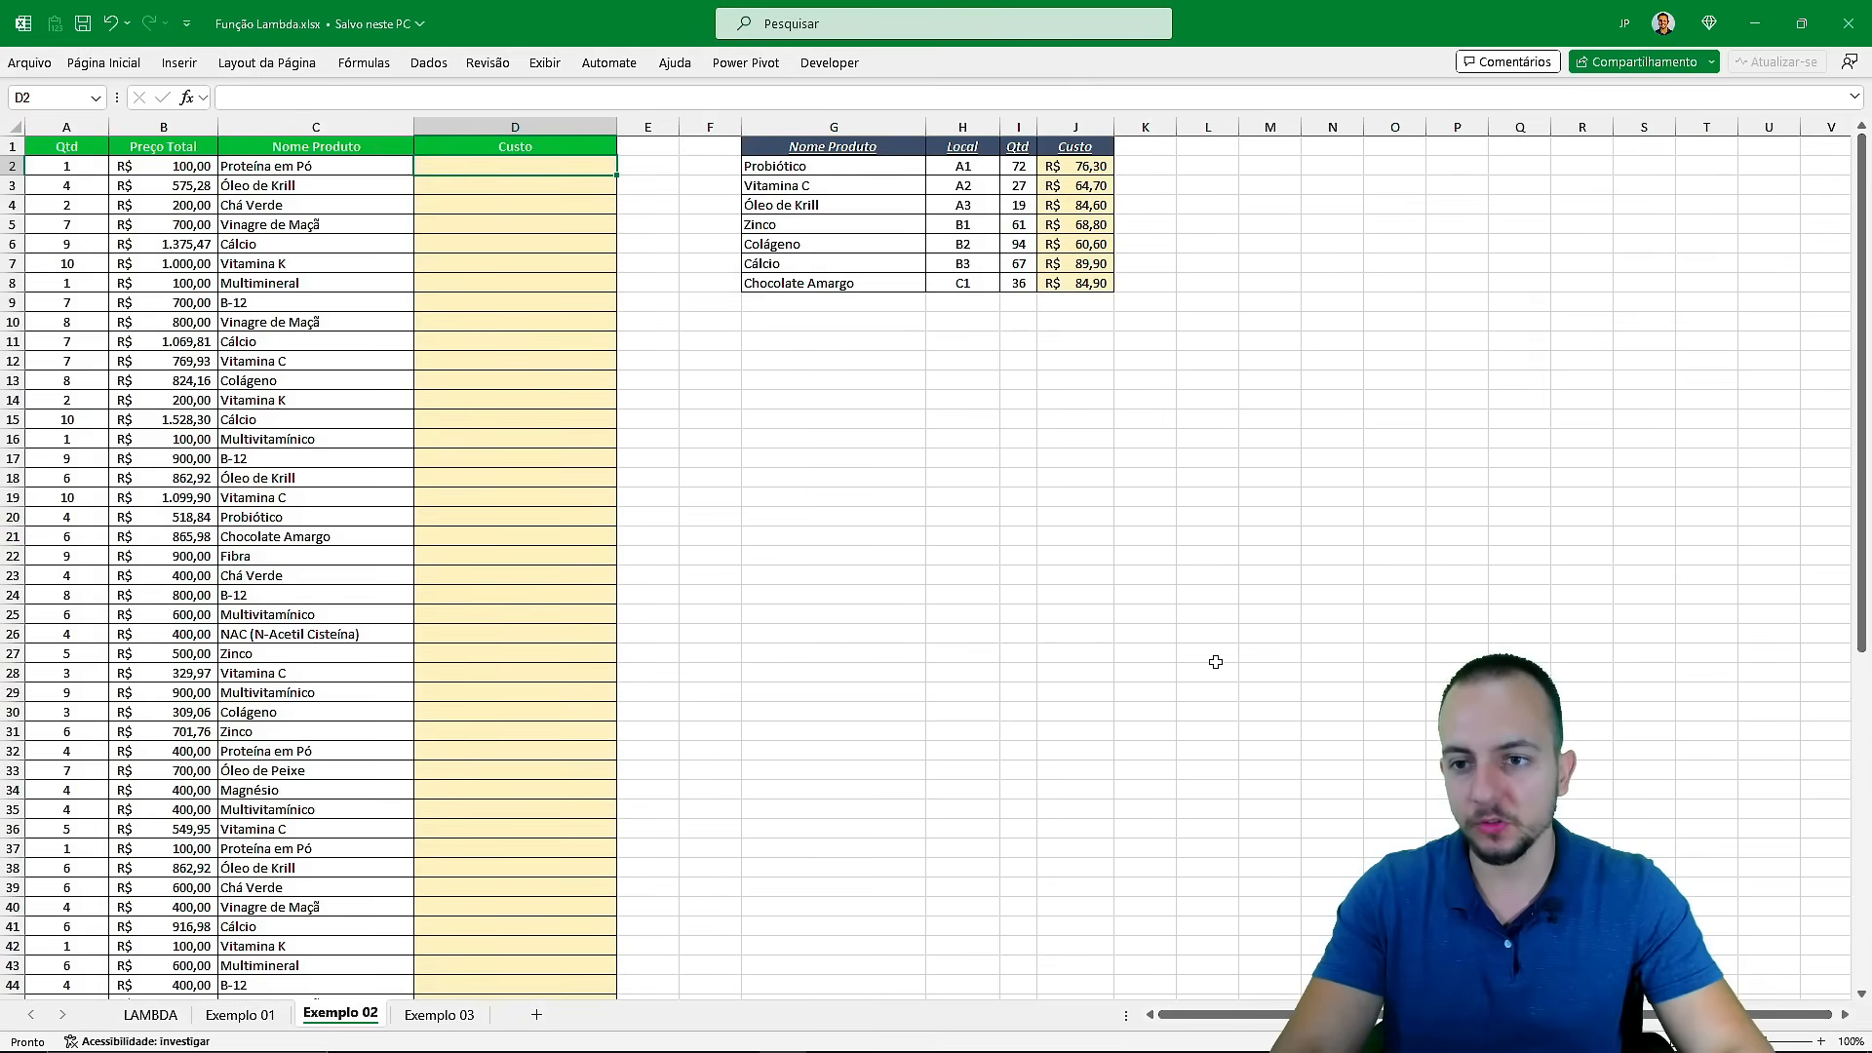
Look through the Exemplo 01, Exemplo 02 and Exemplo 03 sheets, finishing on Exemplo 01.
{"action": "key", "text": "ctrl+Page_Down"}
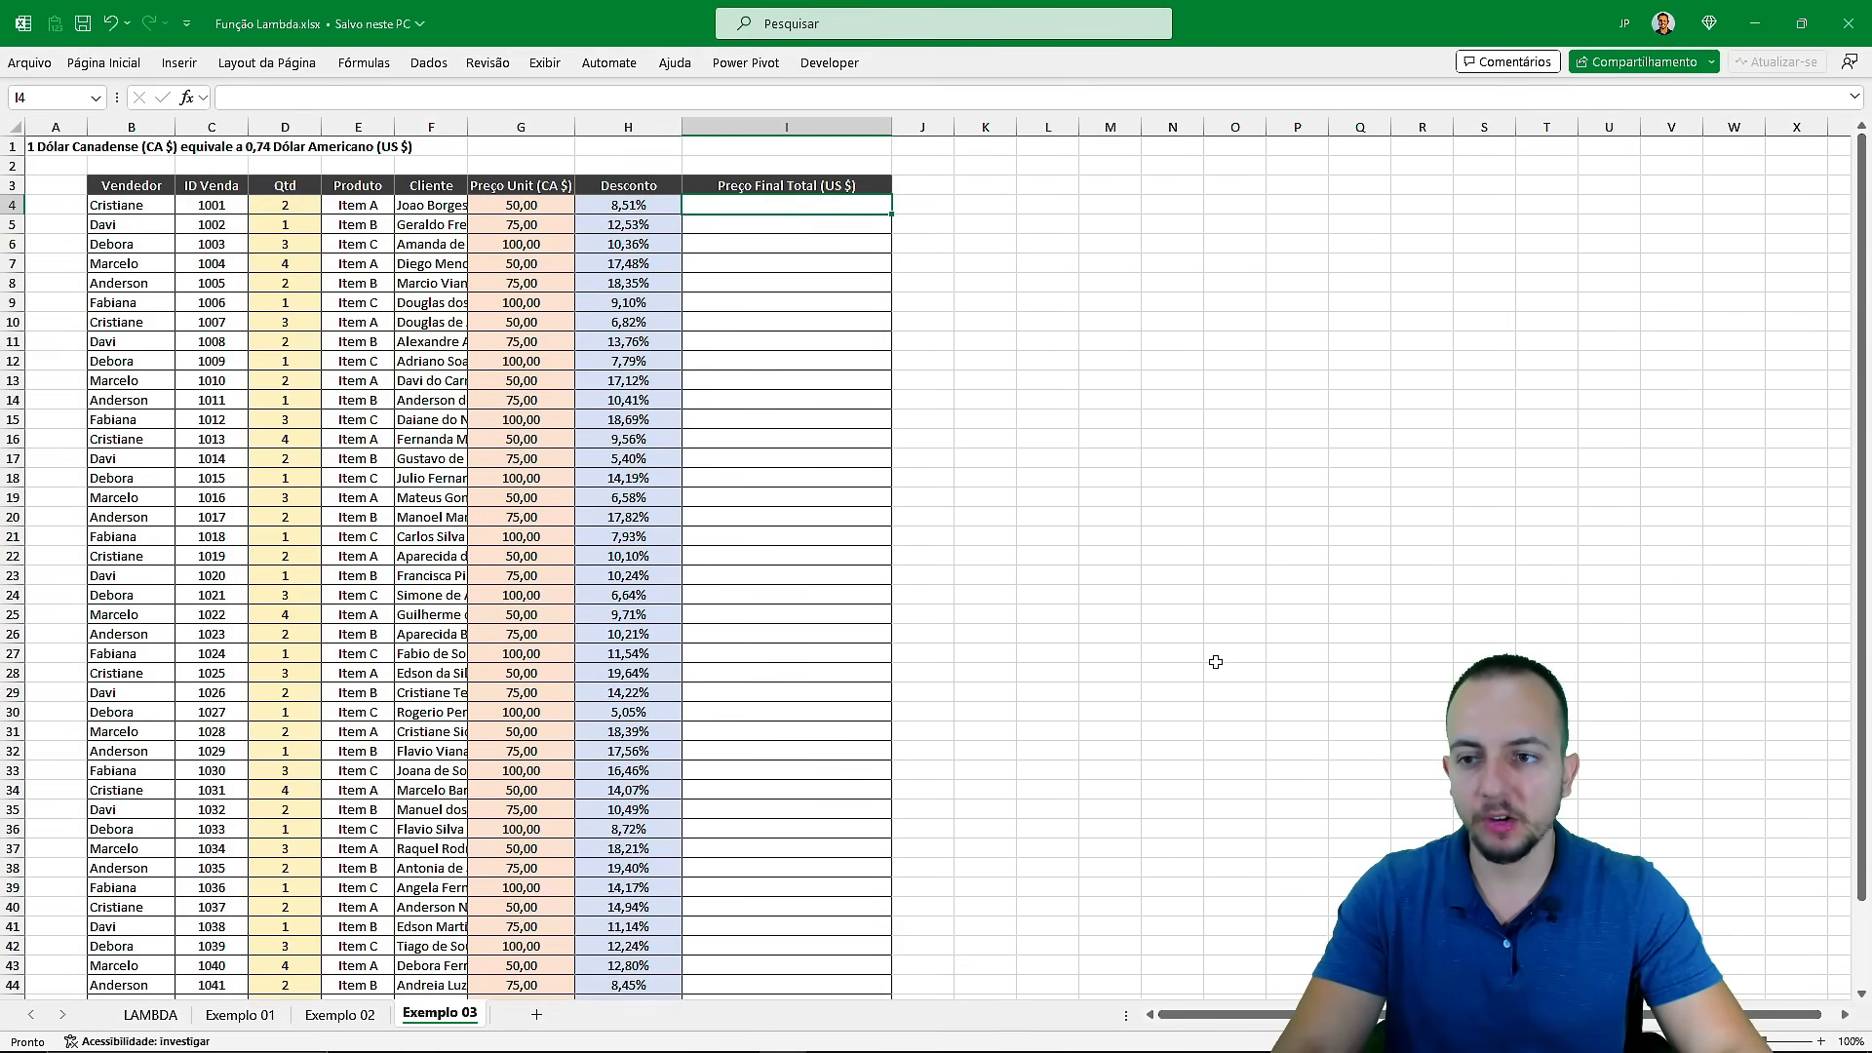
{"action": "key", "text": "ctrl+Page_Up"}
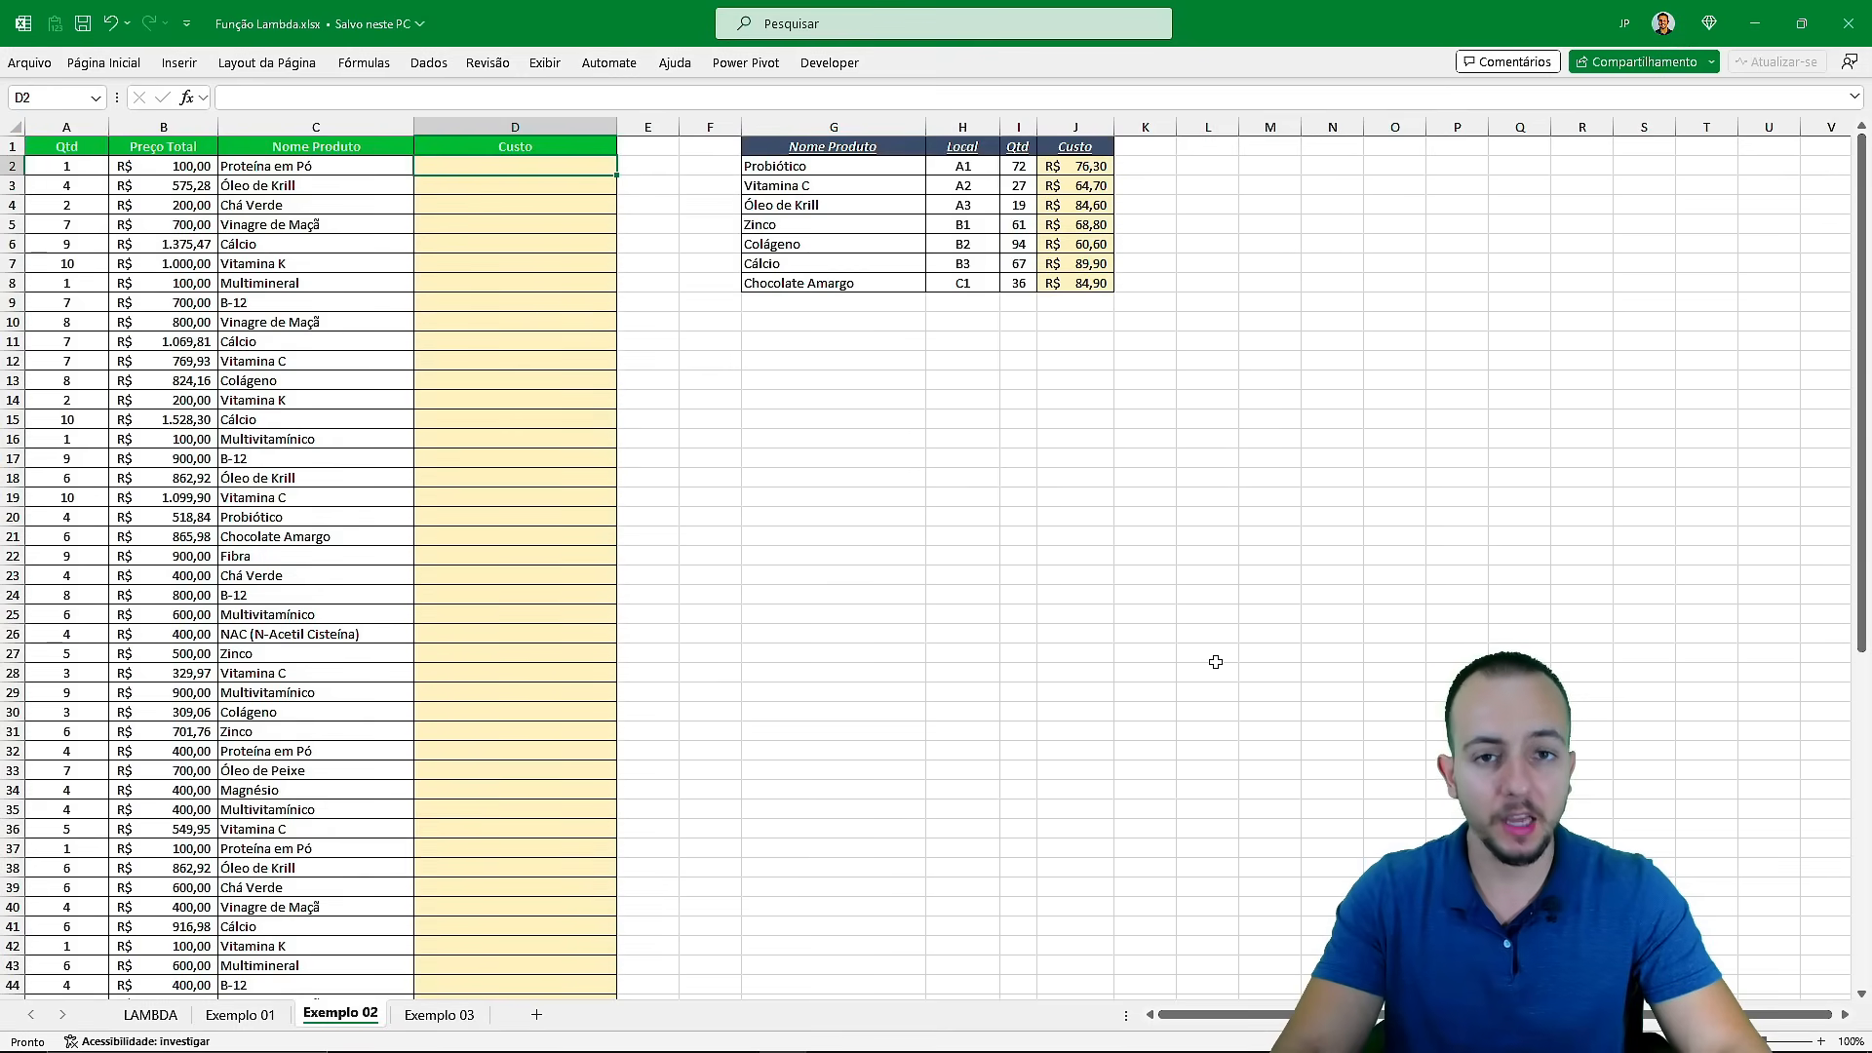
{"action": "key", "text": "ctrl+Page_Up"}
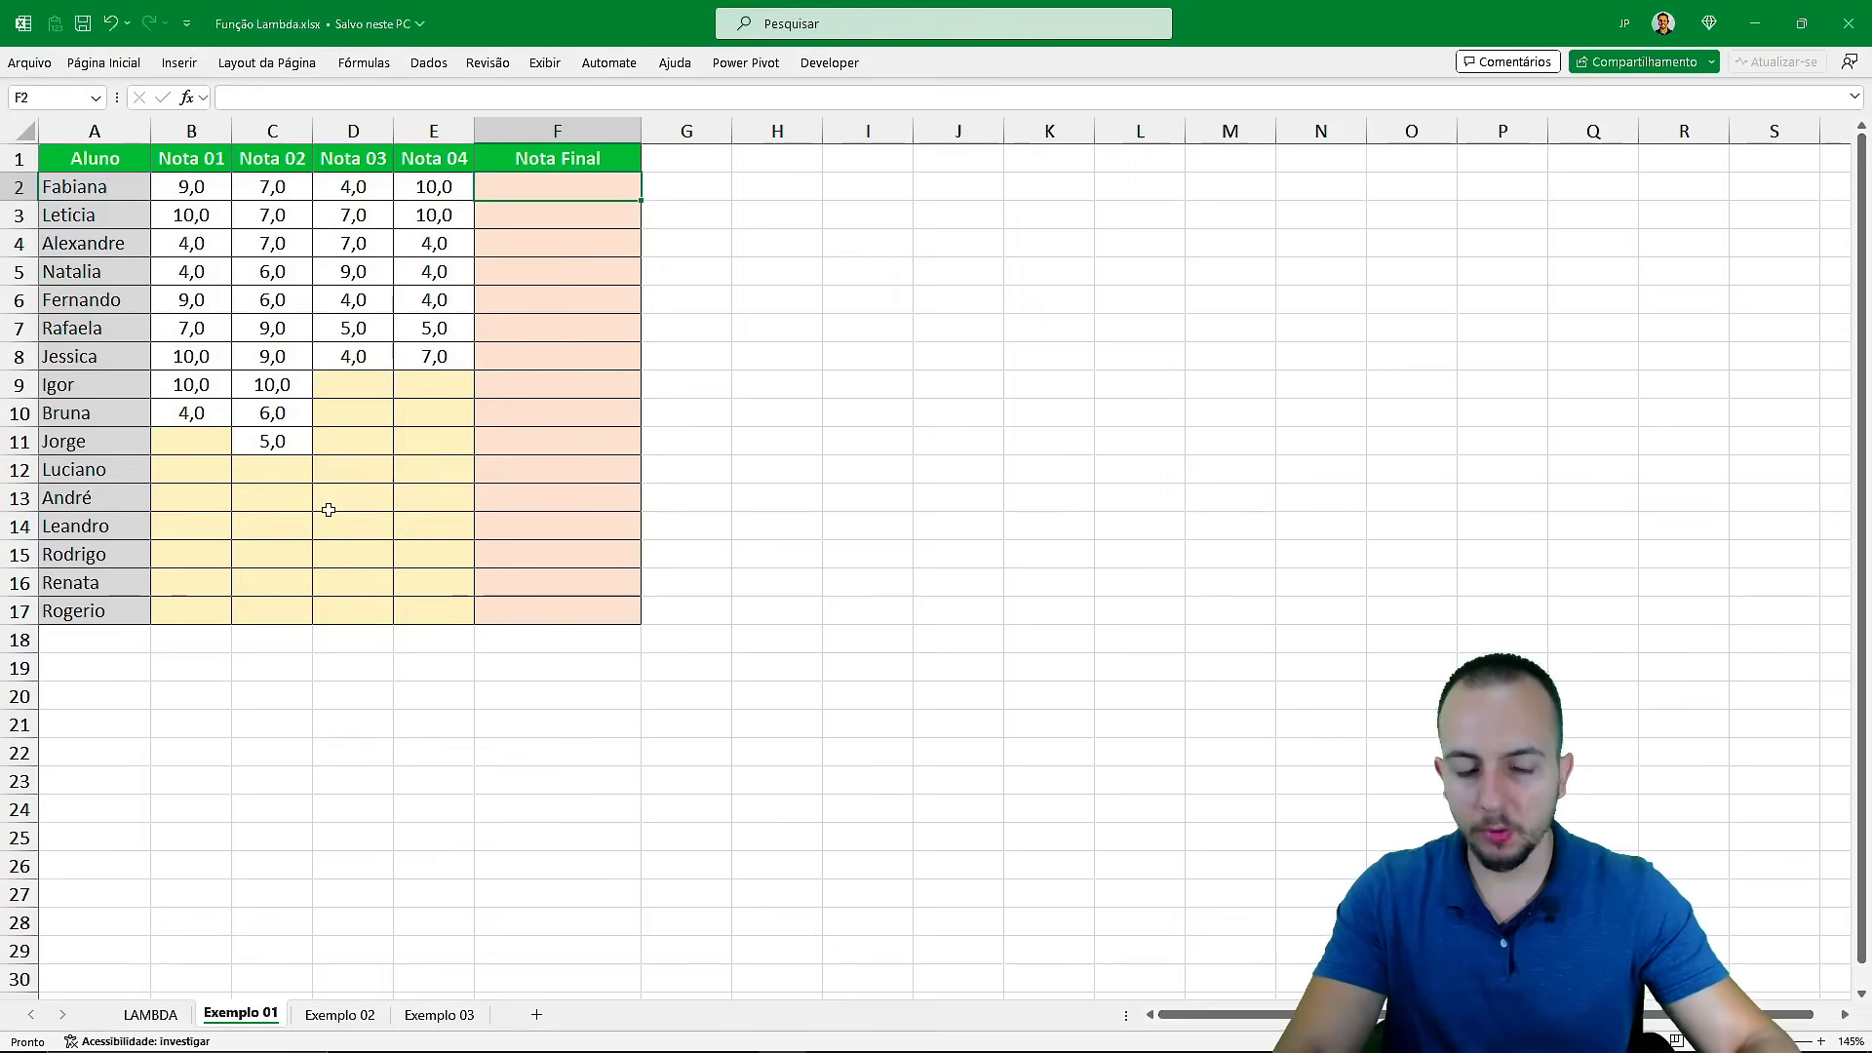
{"action": "key", "text": "ctrl+Page_Down"}
{"action": "key", "text": "ctrl+Page_Down"}
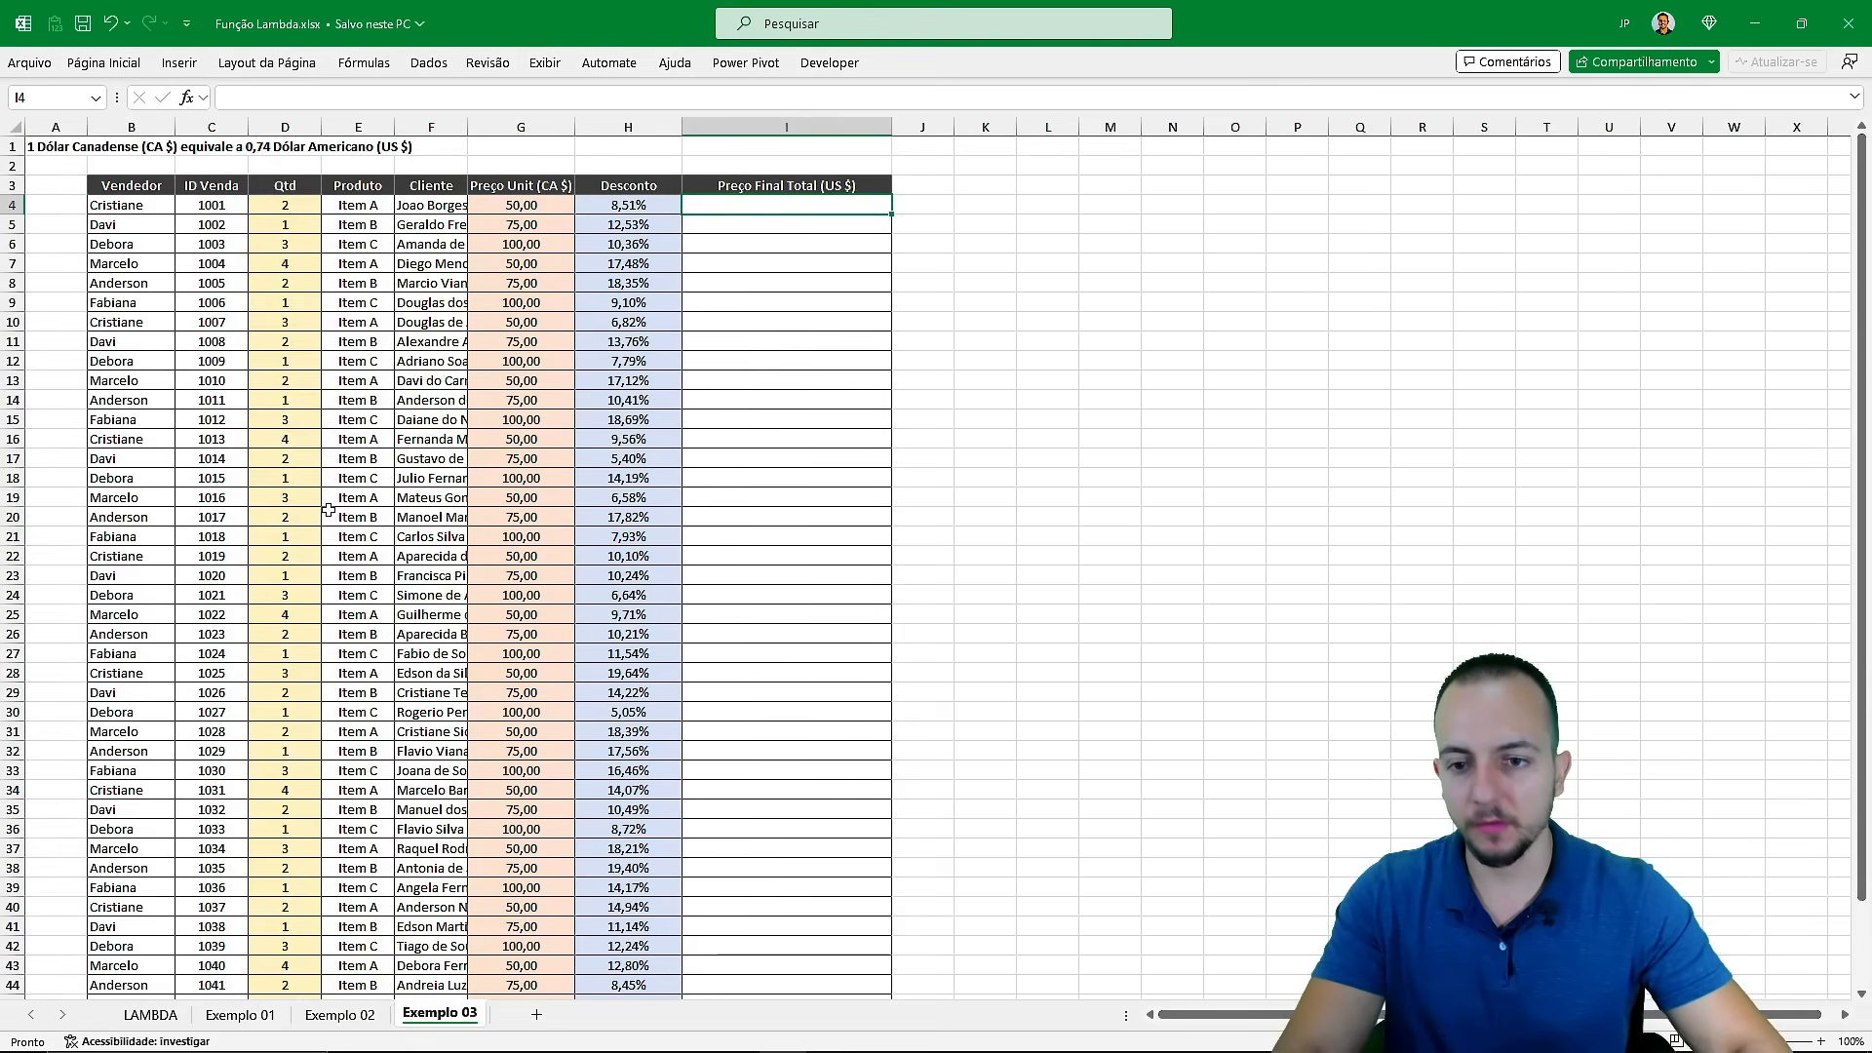
{"action": "key", "text": "ctrl+Page_Up"}
{"action": "key", "text": "ctrl+Page_Up"}
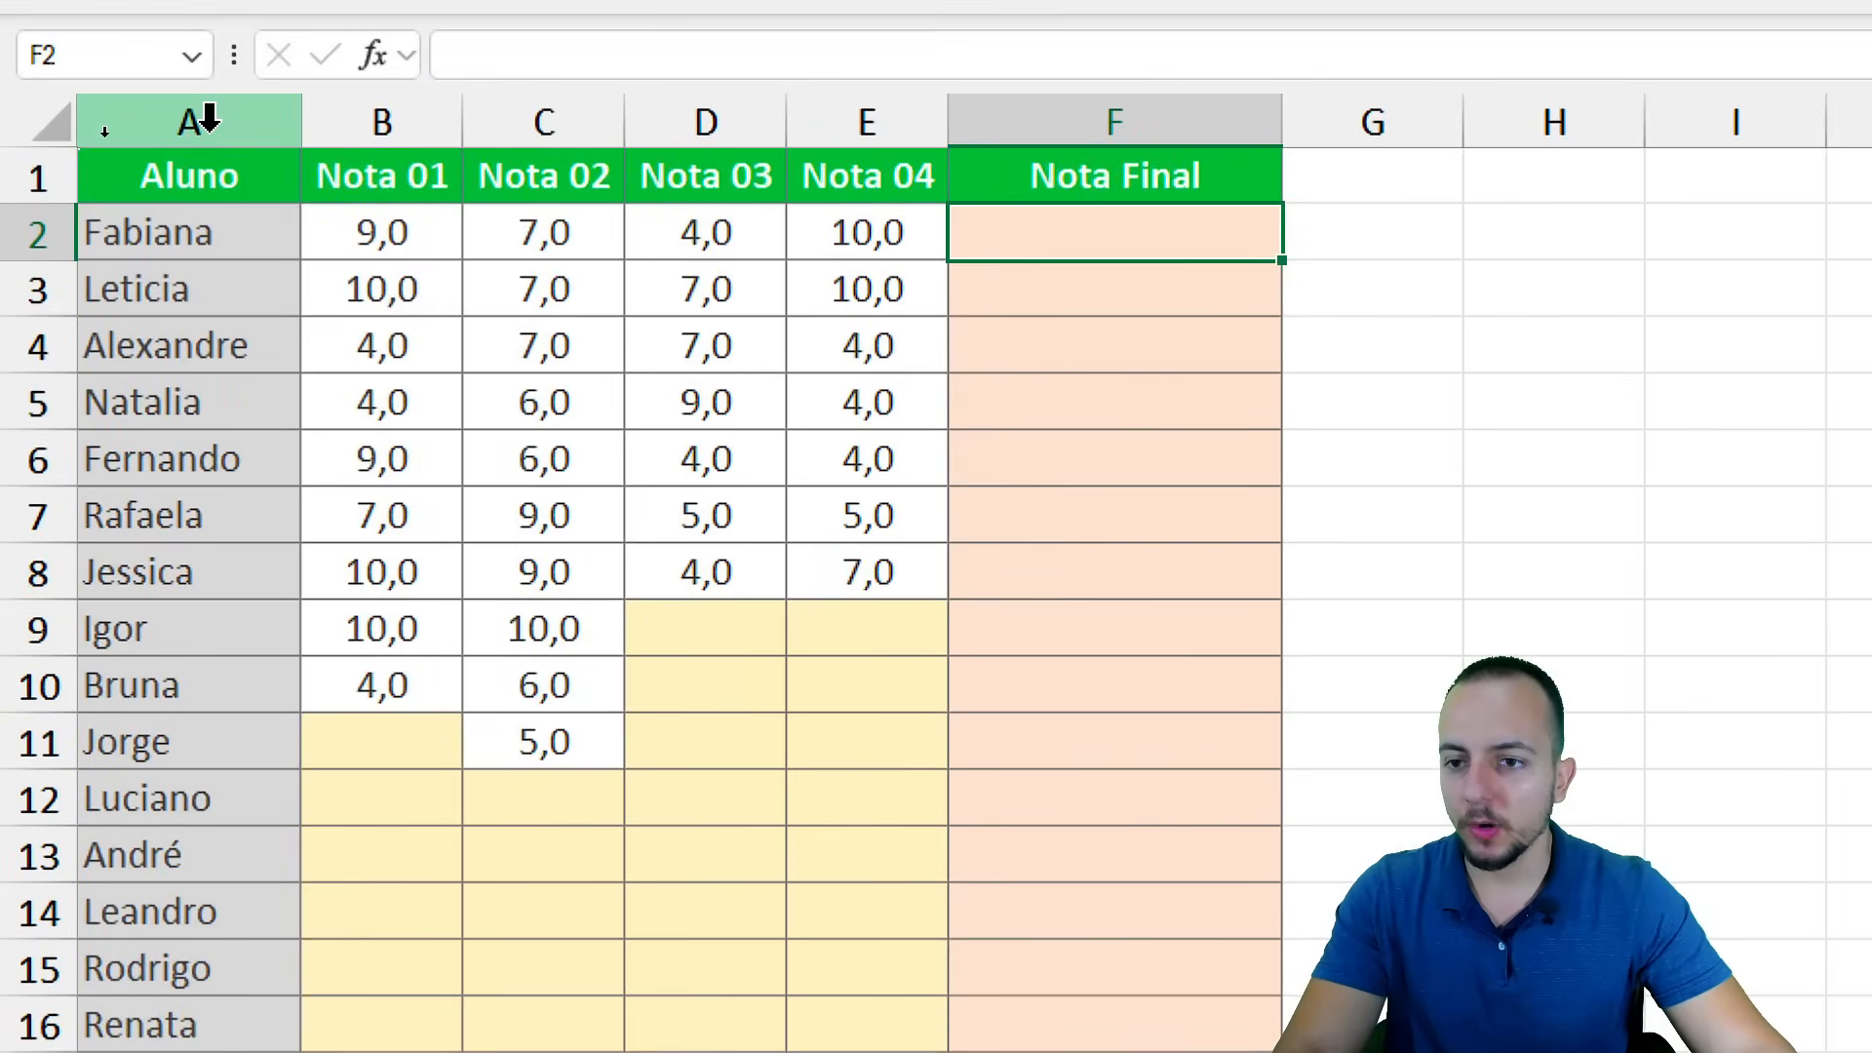
Examine the Aluno, Nota 01 to Nota 04 and Nota Final columns, including the first student's grades in B2:E2.
{"action": "left_click", "coordinate": [208, 119]}
{"action": "left_click_drag", "start_coordinate": [380, 118], "coordinate": [822, 114]}
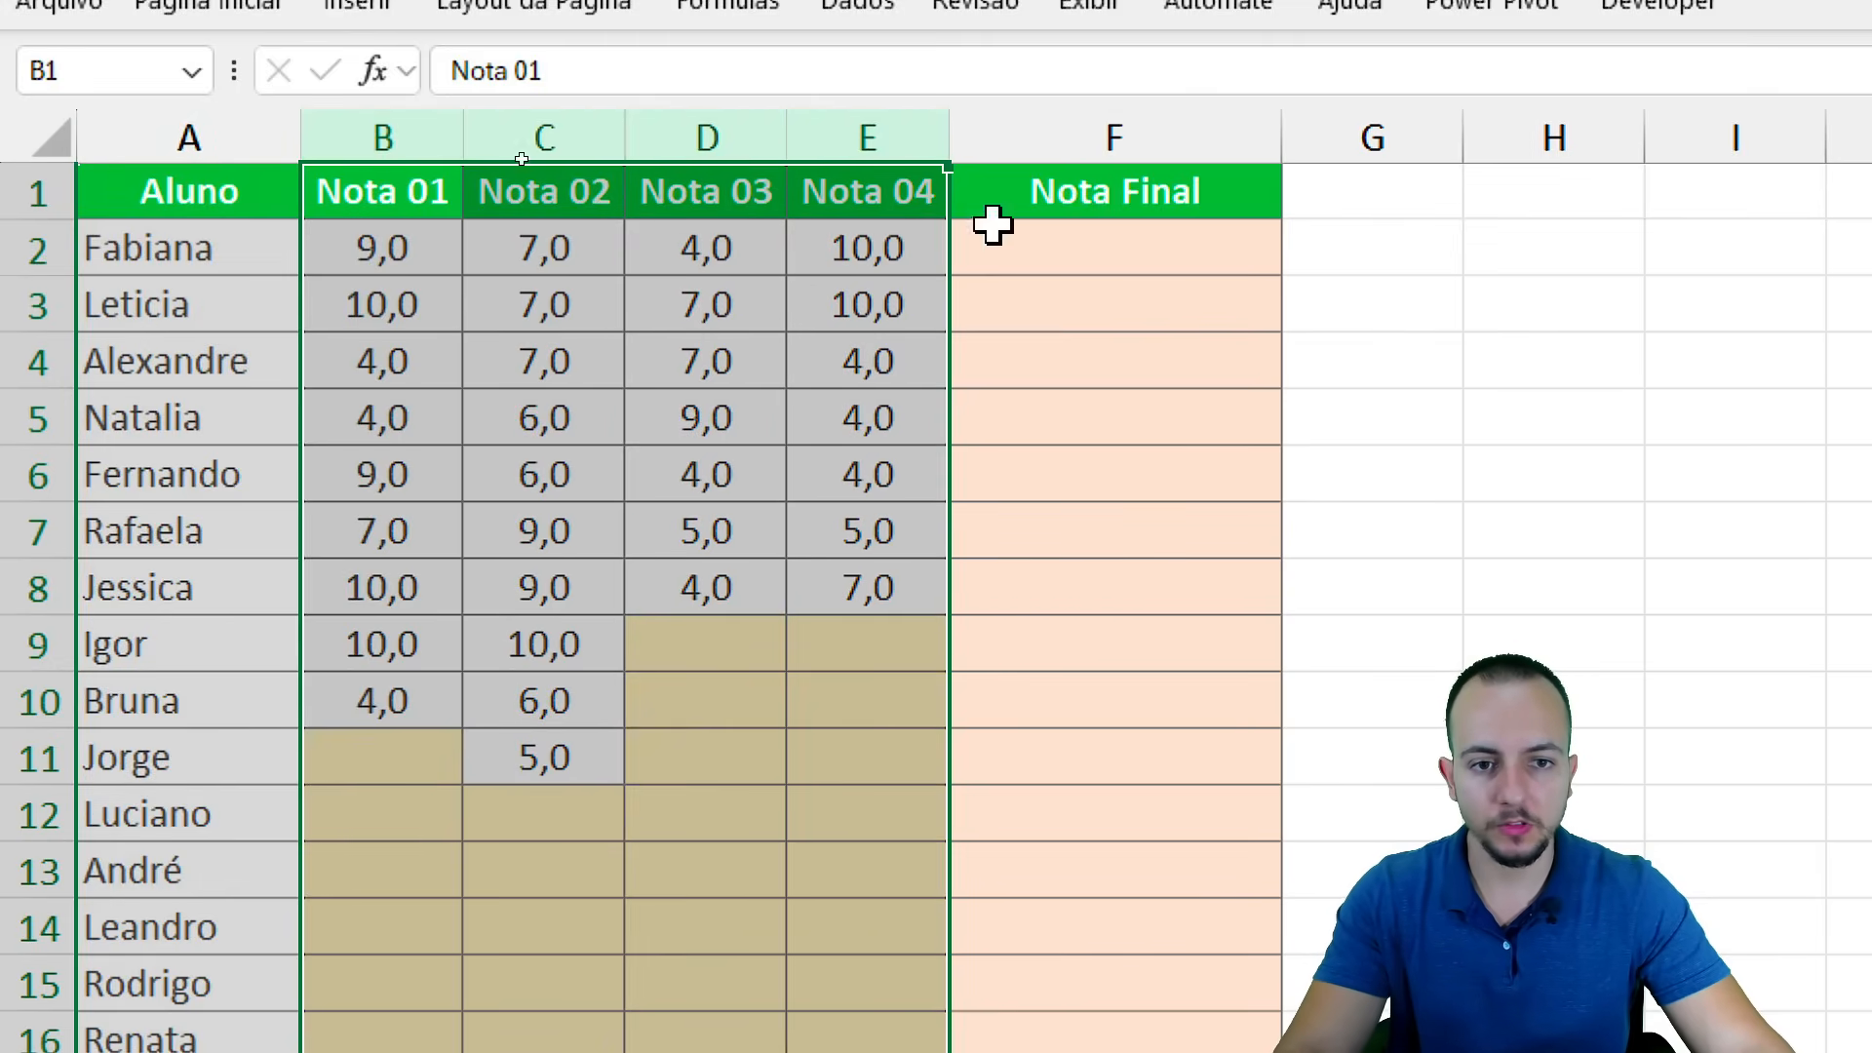
{"action": "left_click", "coordinate": [1115, 122]}
{"action": "left_click", "coordinate": [1121, 249]}
{"action": "left_click_drag", "start_coordinate": [1170, 200], "coordinate": [1112, 526]}
{"action": "left_click", "coordinate": [1071, 259]}
{"action": "key", "text": "ctrl+2"}
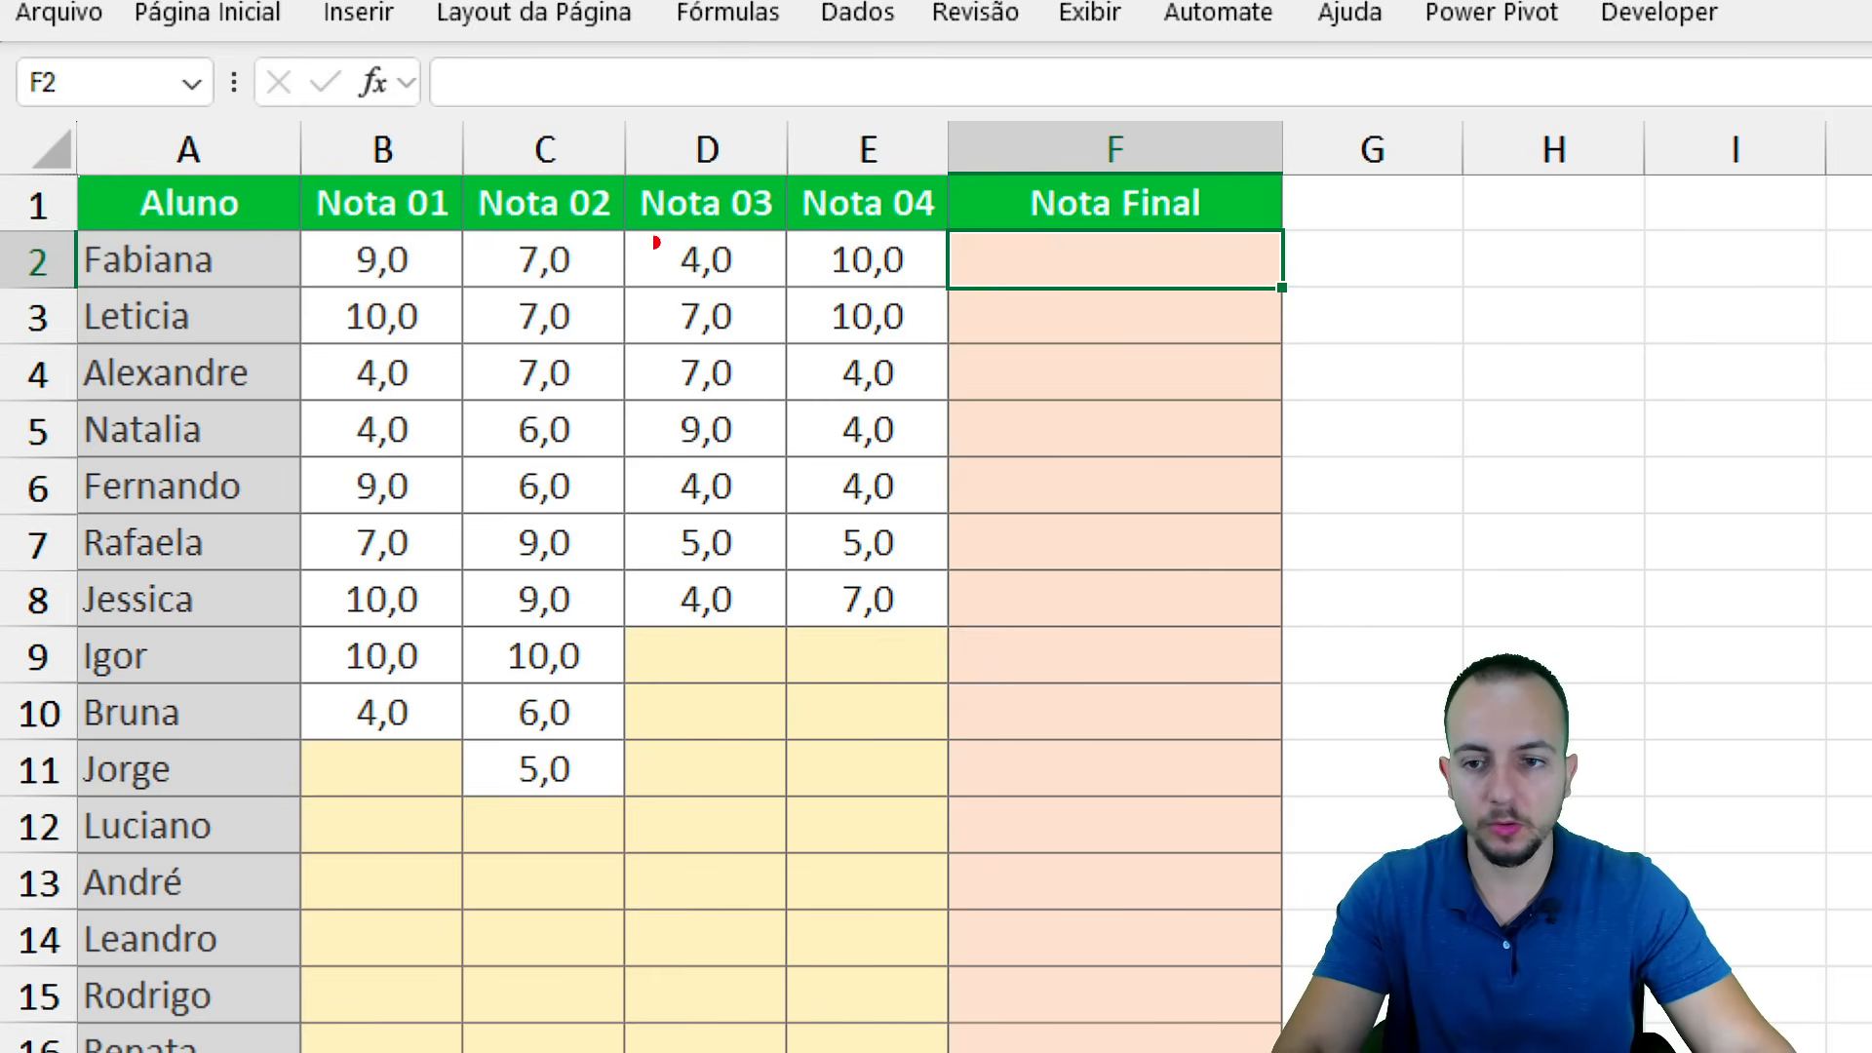
{"action": "mouse_move", "coordinate": [334, 224]}
{"action": "left_mouse_down"}
{"action": "mouse_move", "coordinate": [927, 297]}
{"action": "mouse_move", "coordinate": [1061, 424]}
{"action": "left_mouse_up"}
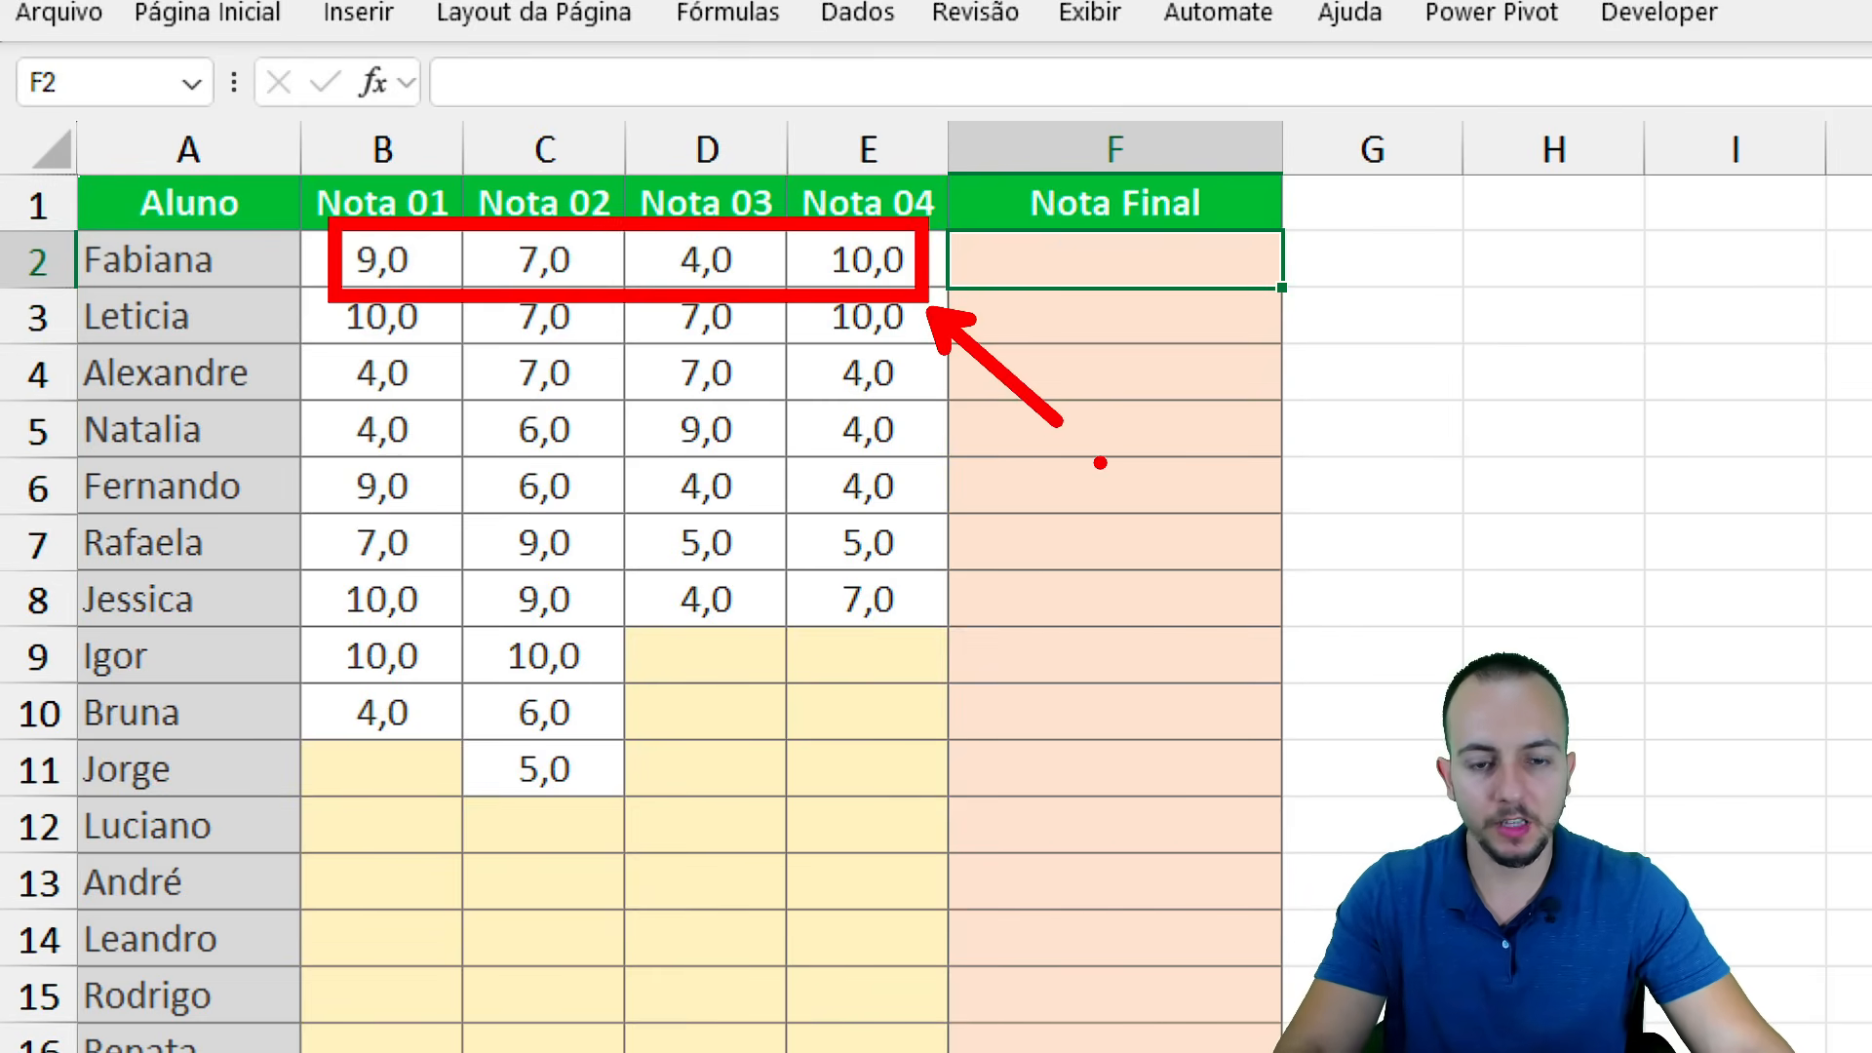
{"action": "key", "text": "Escape"}
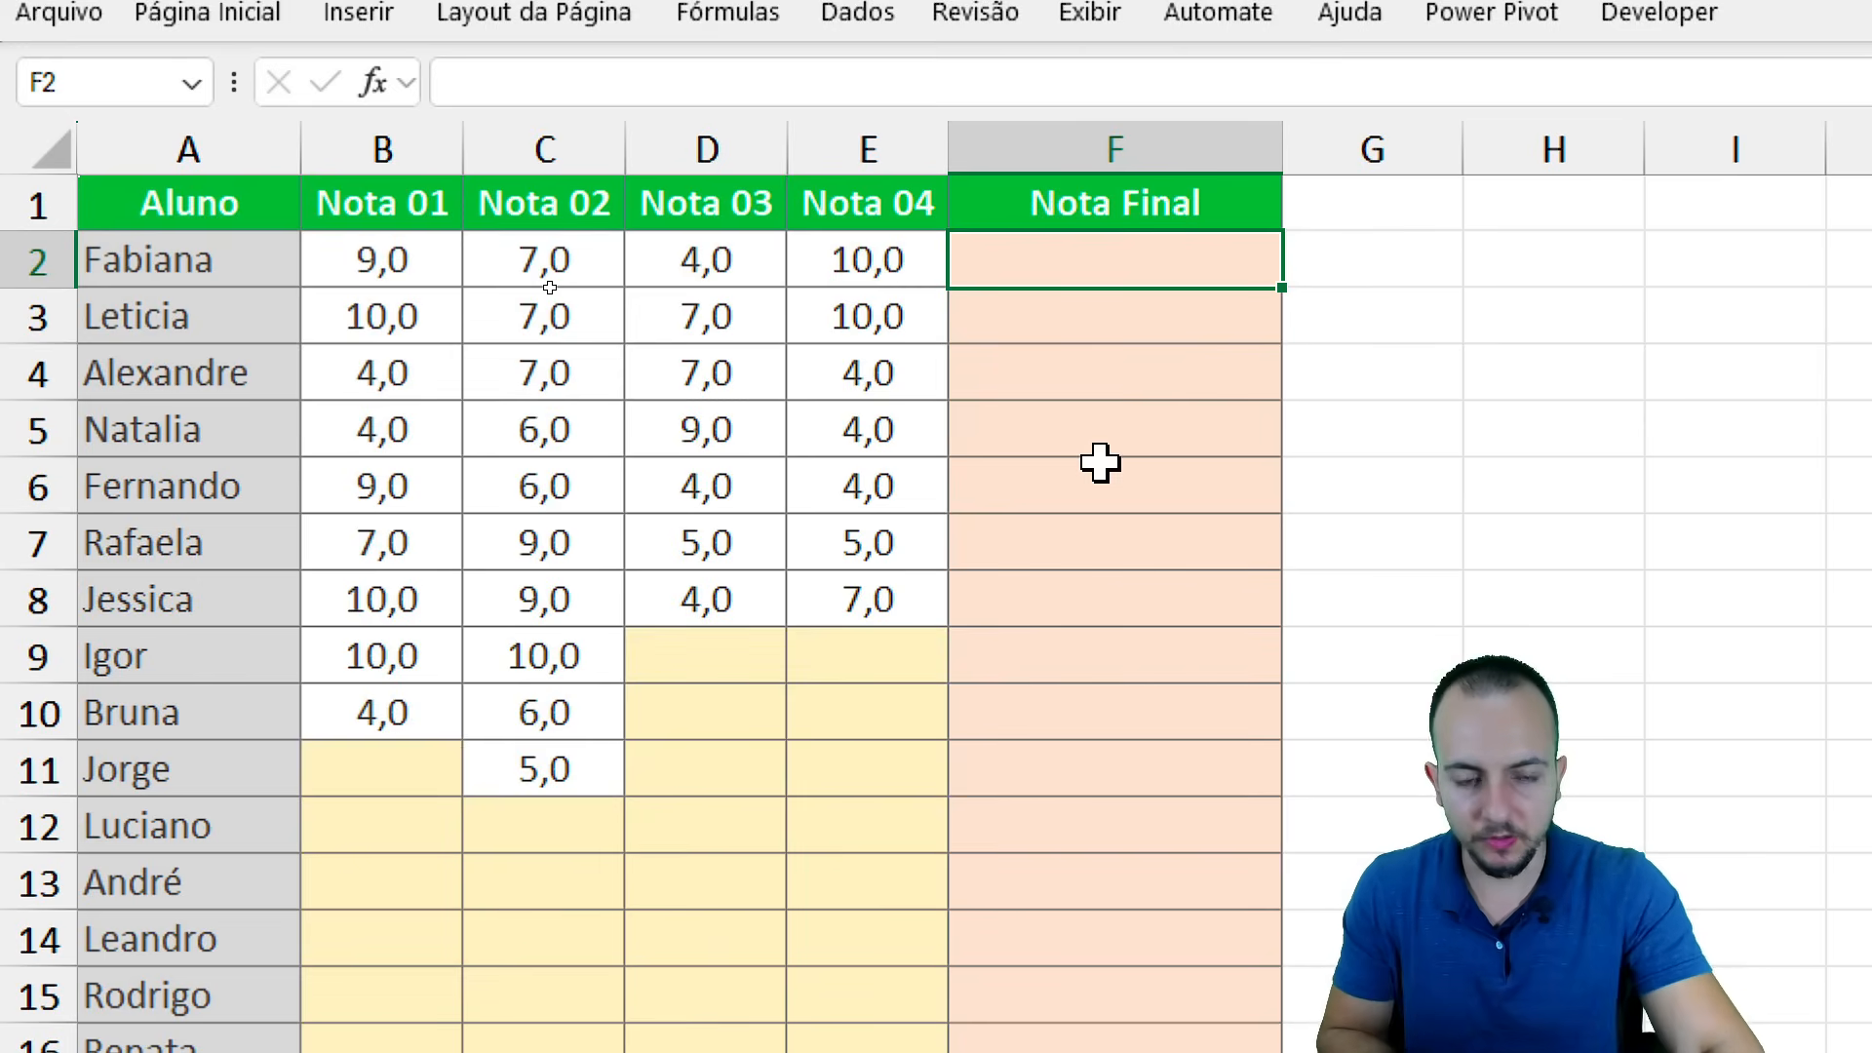
Enter =MÉDIA(B2:E2) in F2 to average the first student's four grades.
{"action": "type", "text": "=méd"}
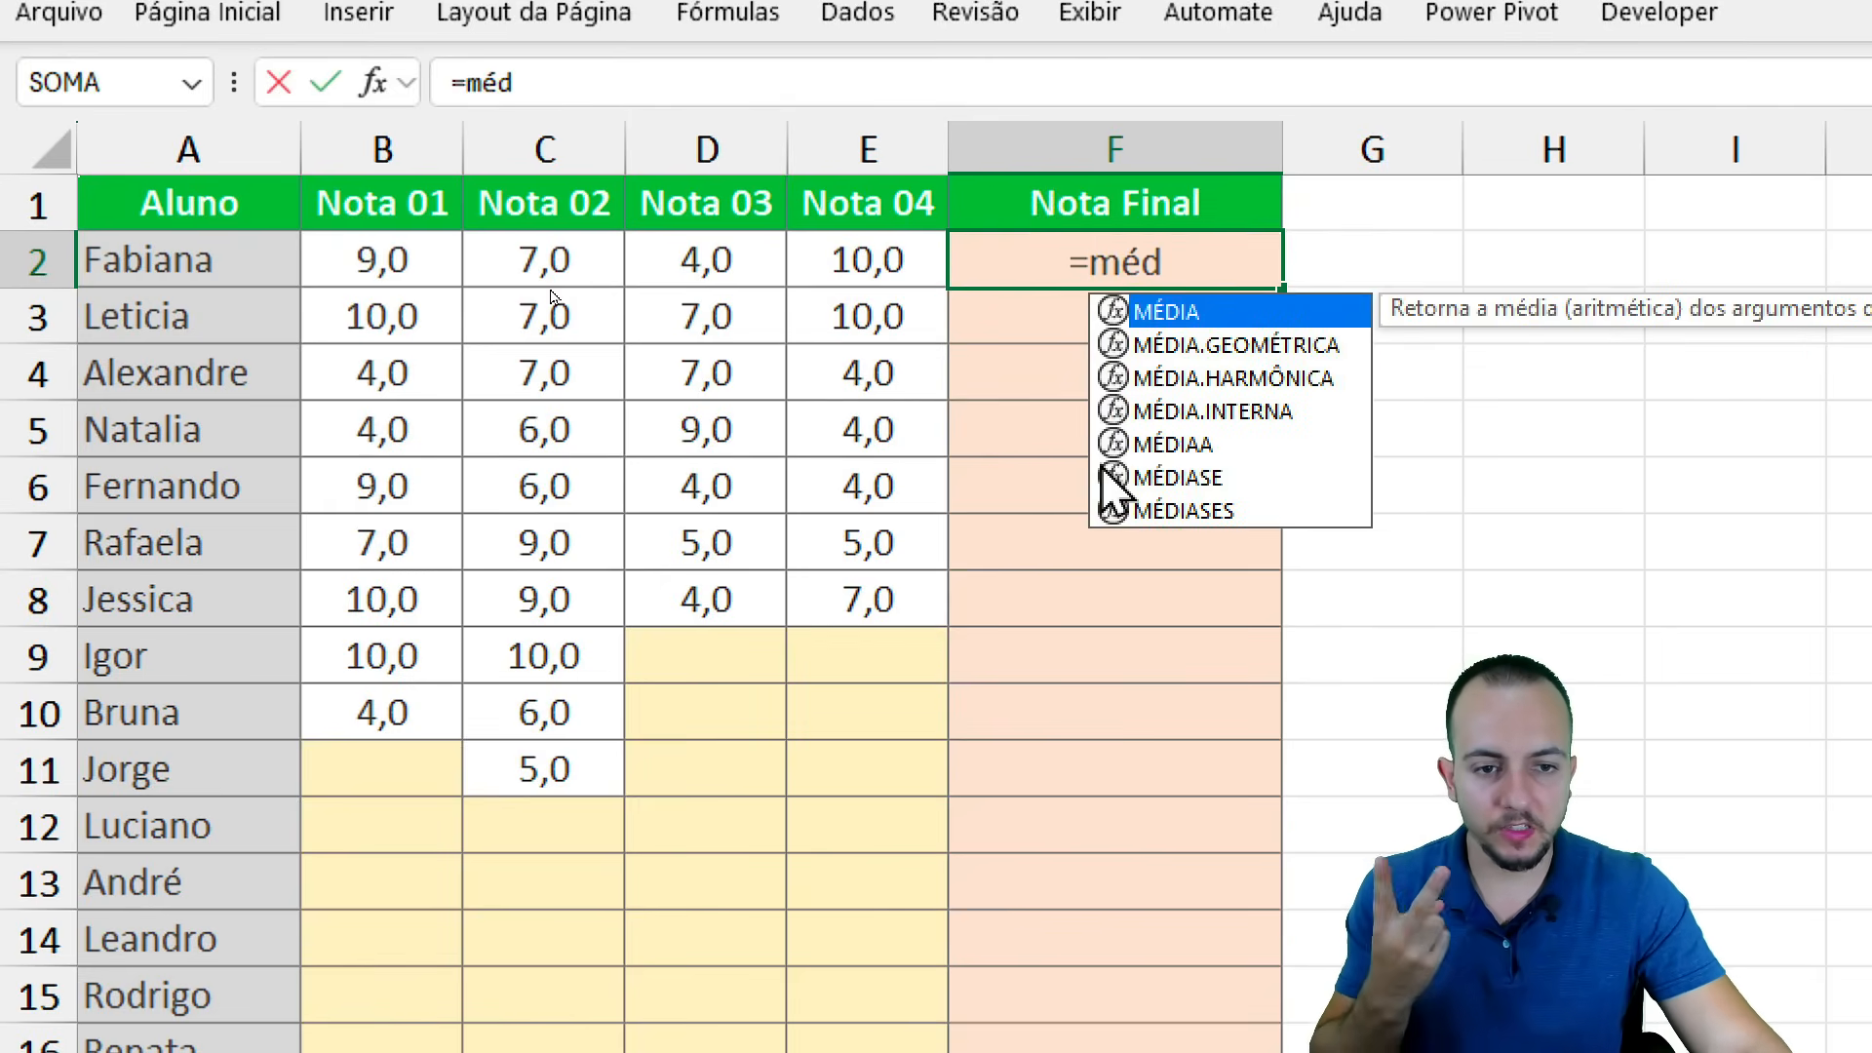
{"action": "double_click", "coordinate": [1194, 318]}
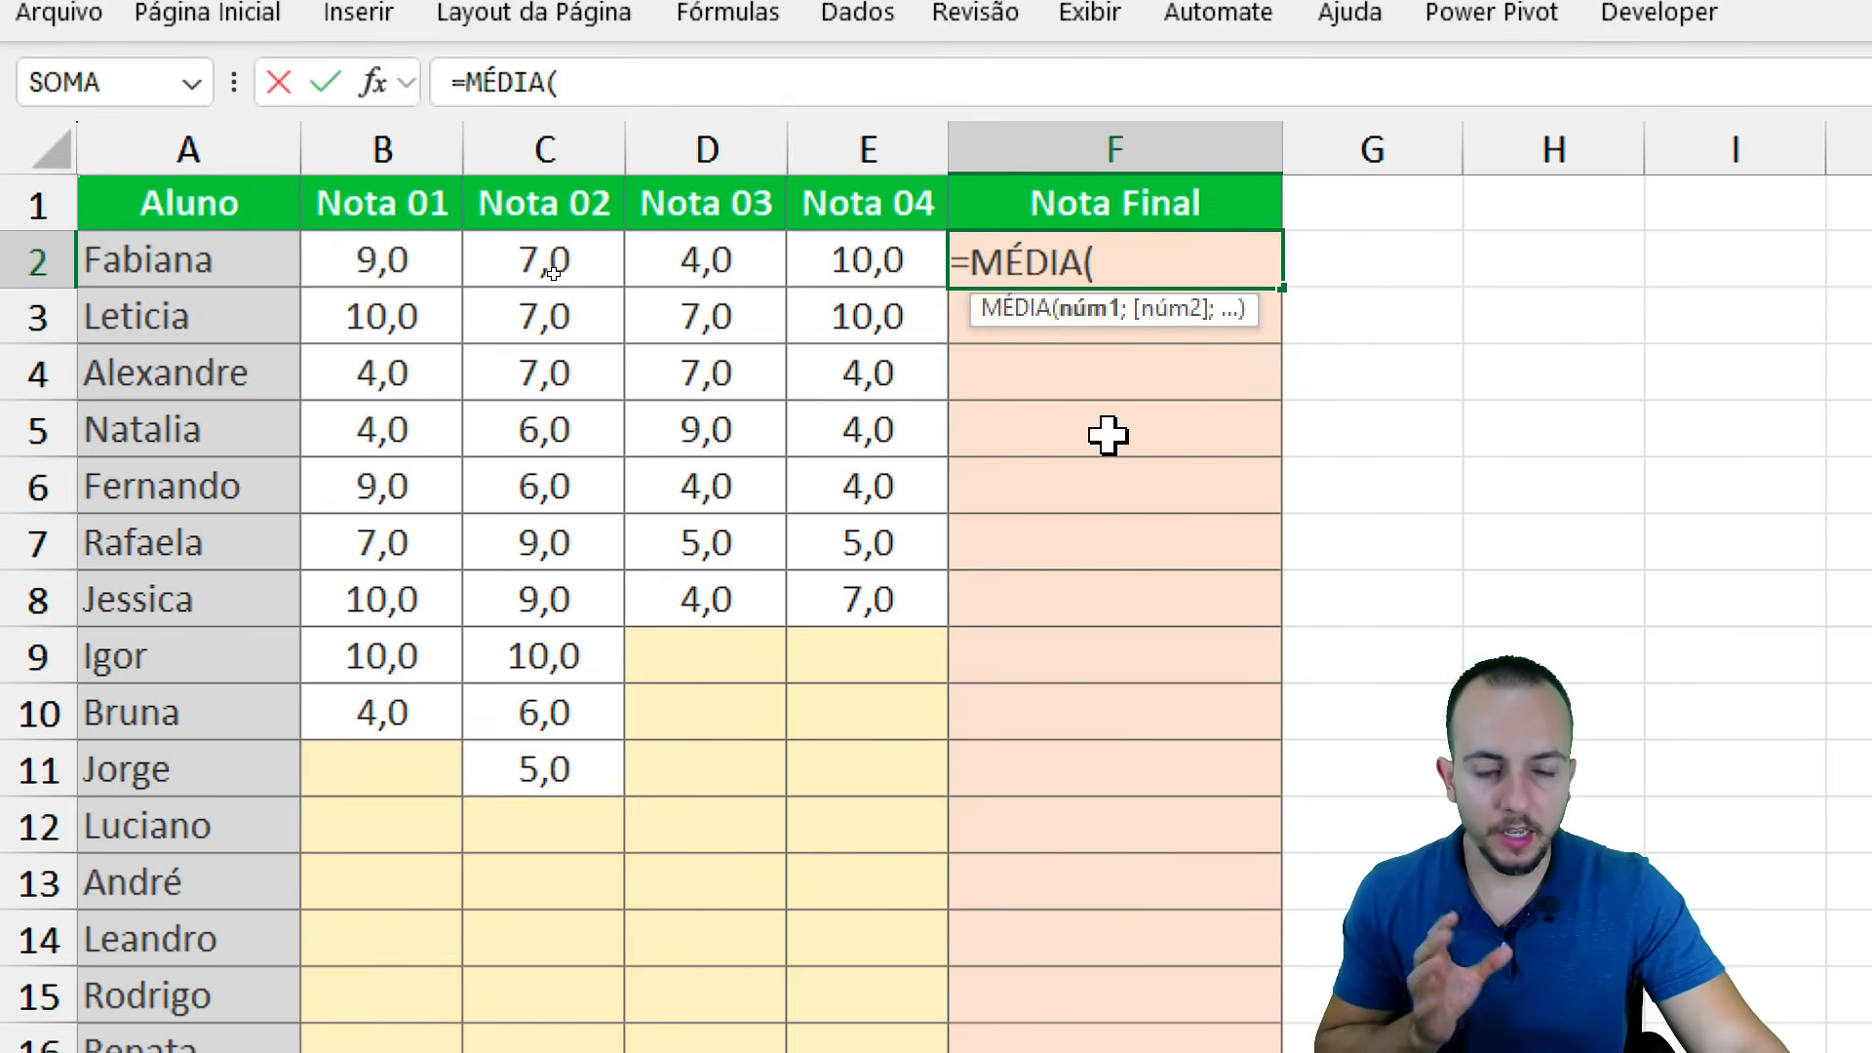
{"action": "left_click_drag", "start_coordinate": [857, 278], "coordinate": [436, 267]}
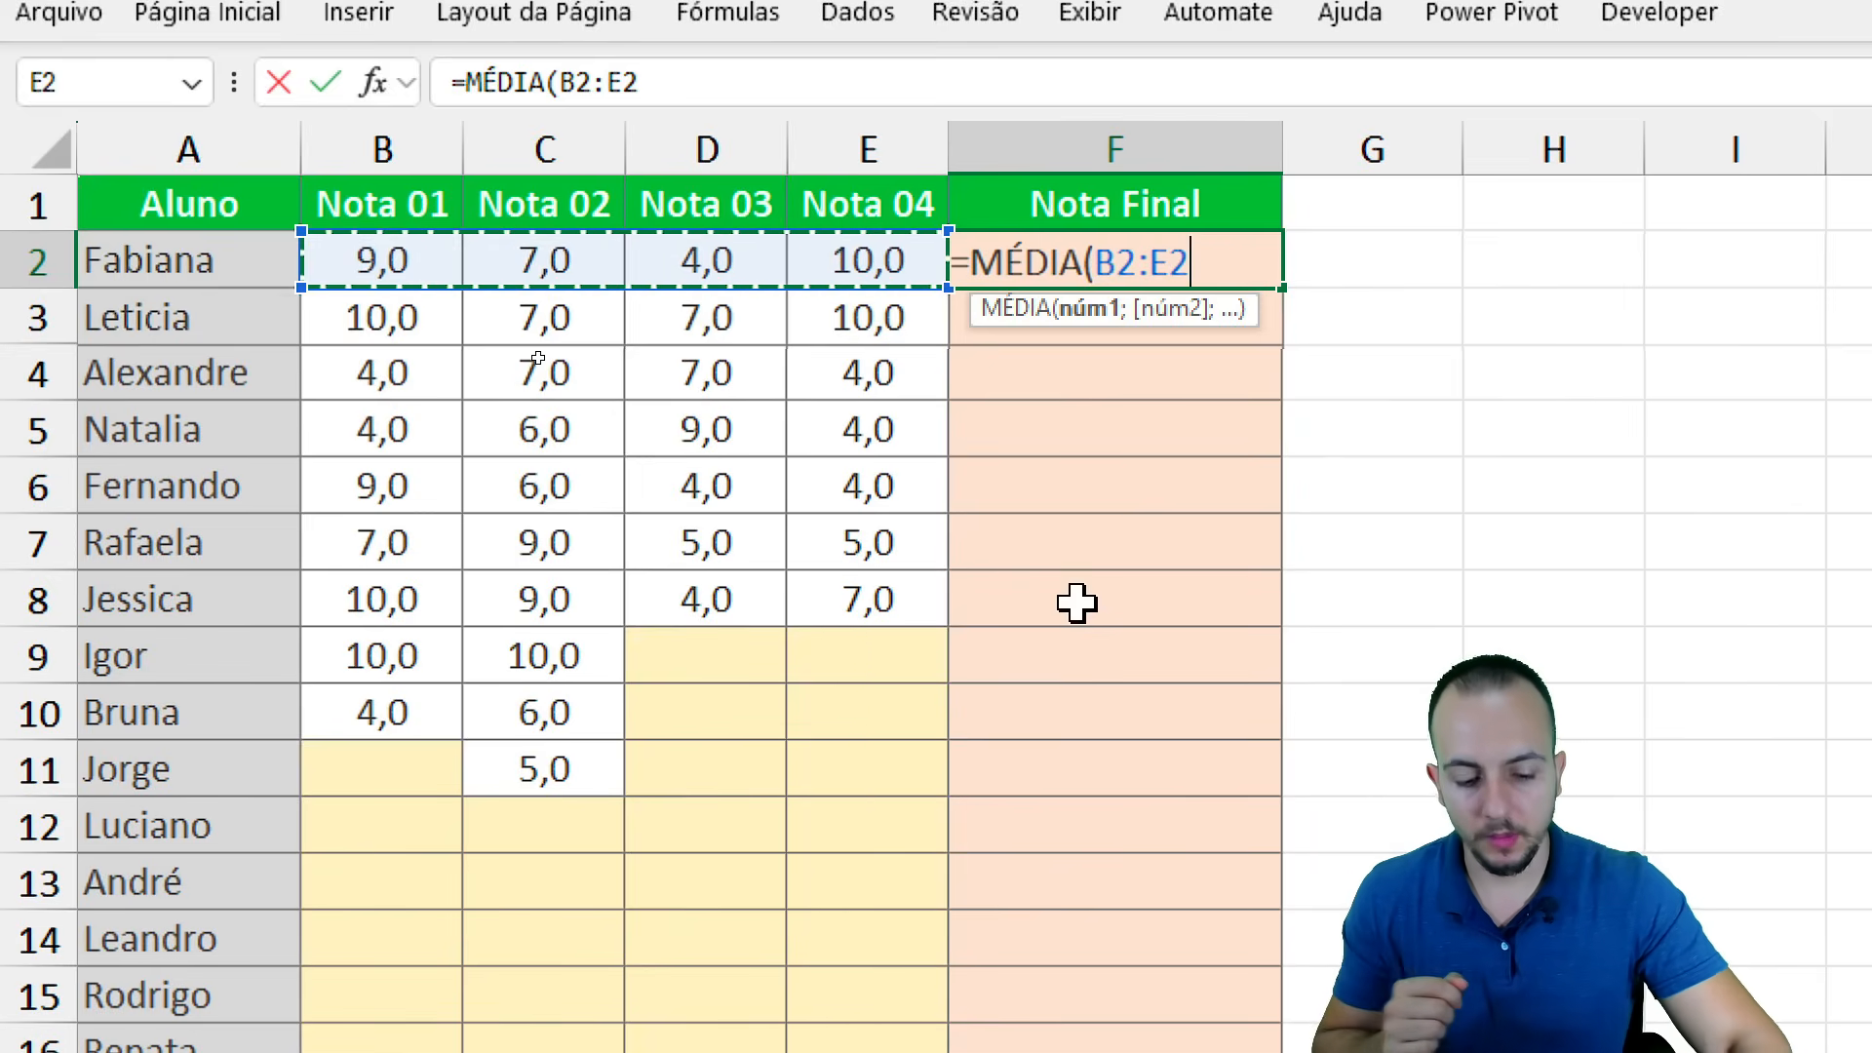
{"action": "key", "text": "Return"}
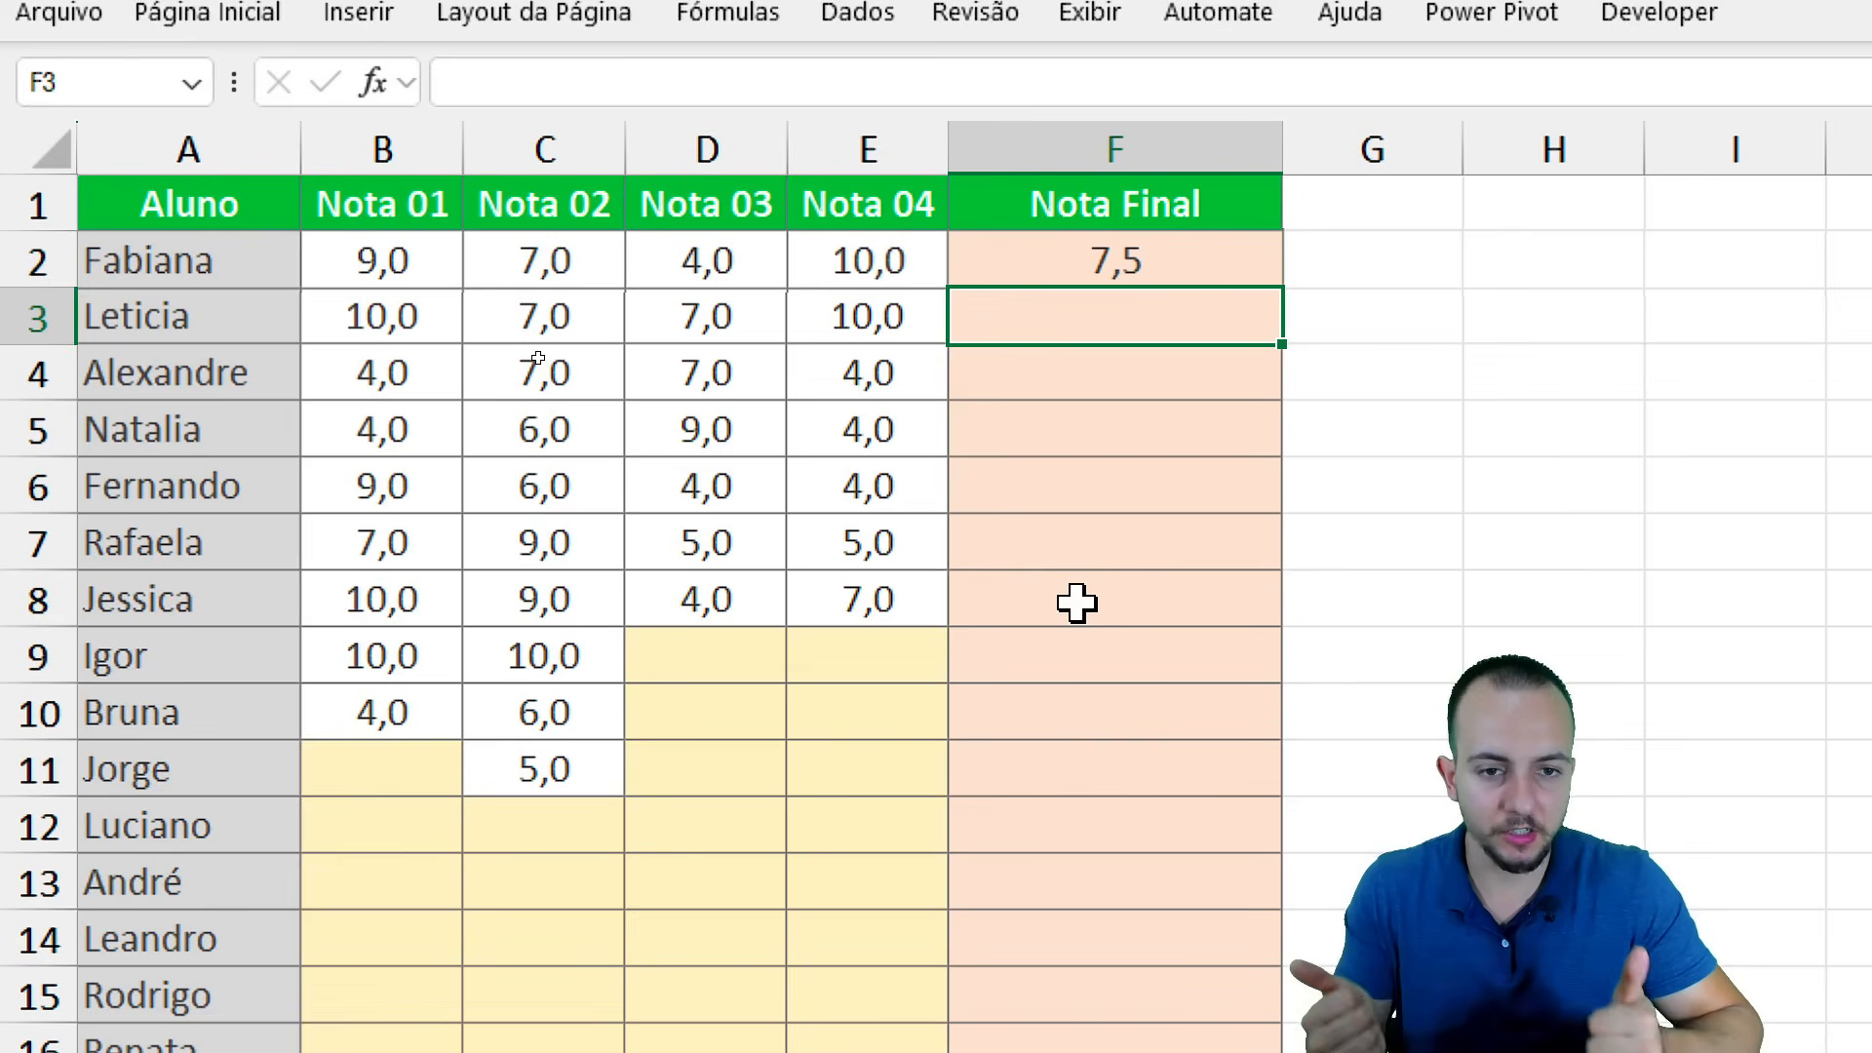
Fill the average formula from F2 down the Nota Final column to F17.
{"action": "left_click", "coordinate": [1206, 251]}
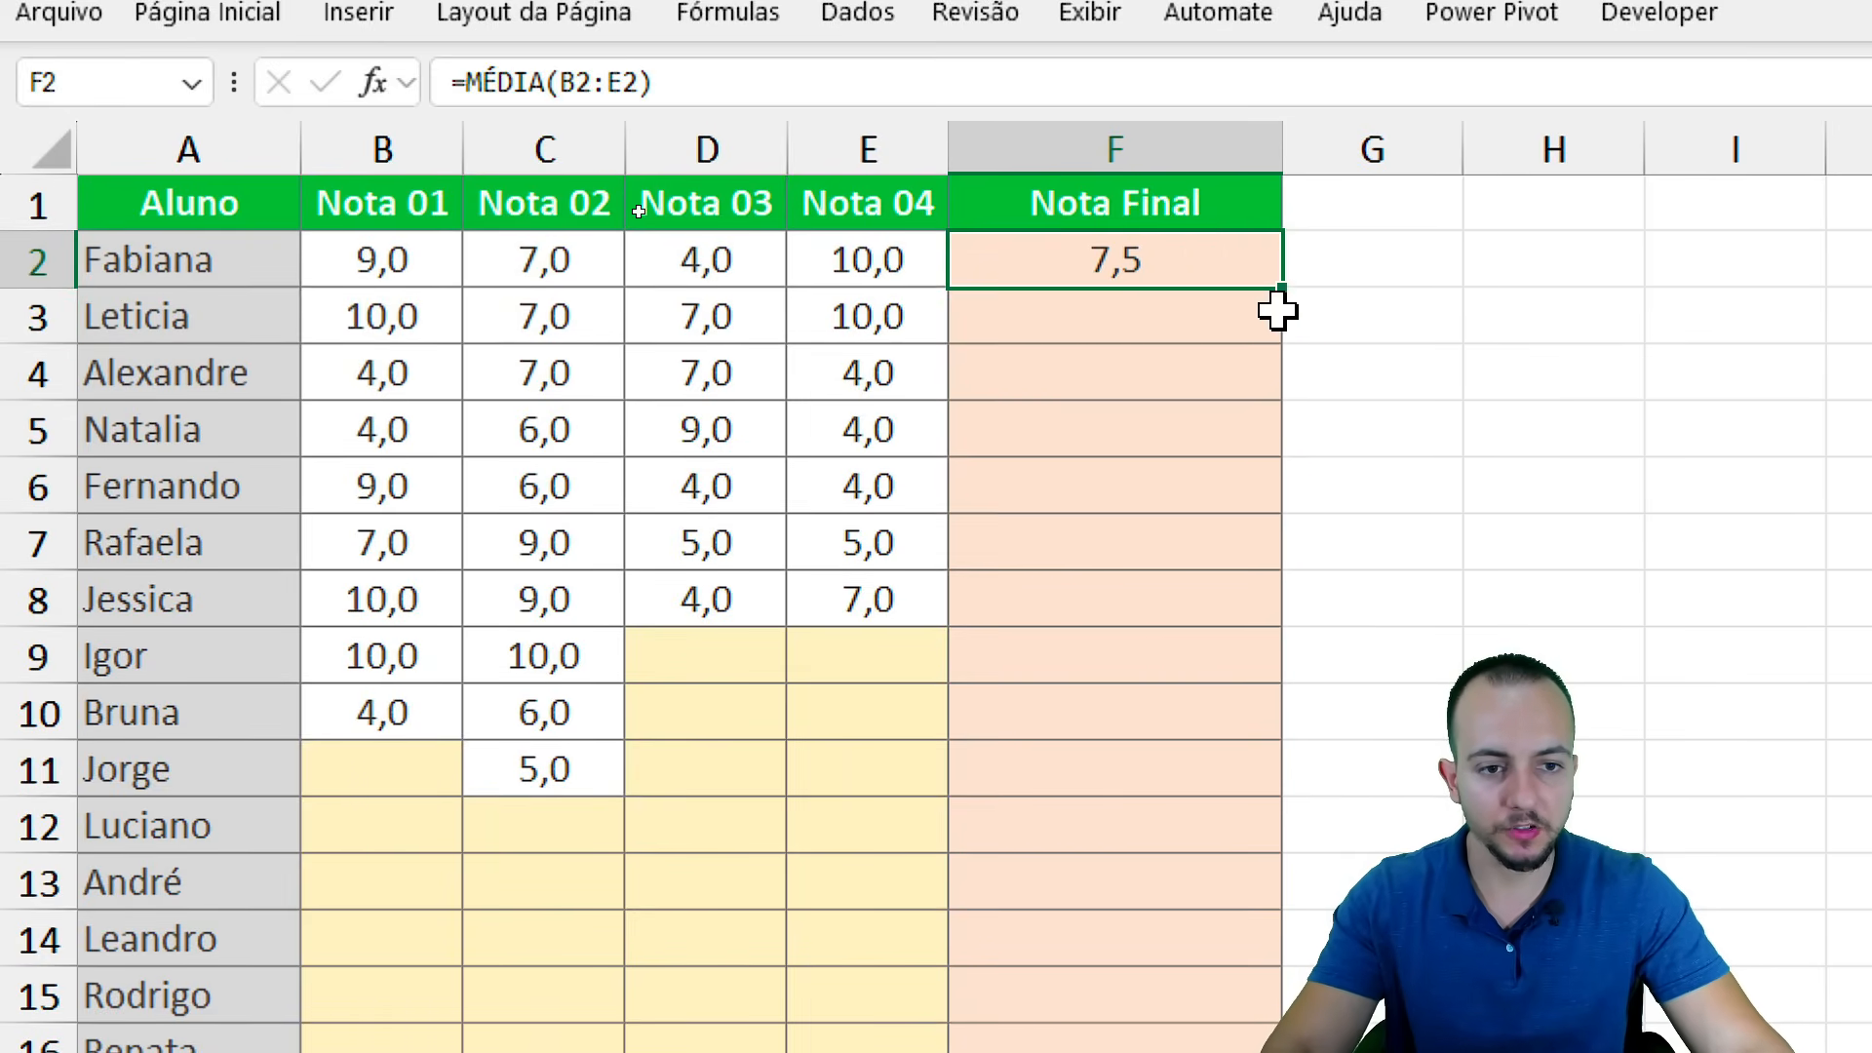
{"action": "left_click_drag", "start_coordinate": [1278, 310], "coordinate": [1232, 1052]}
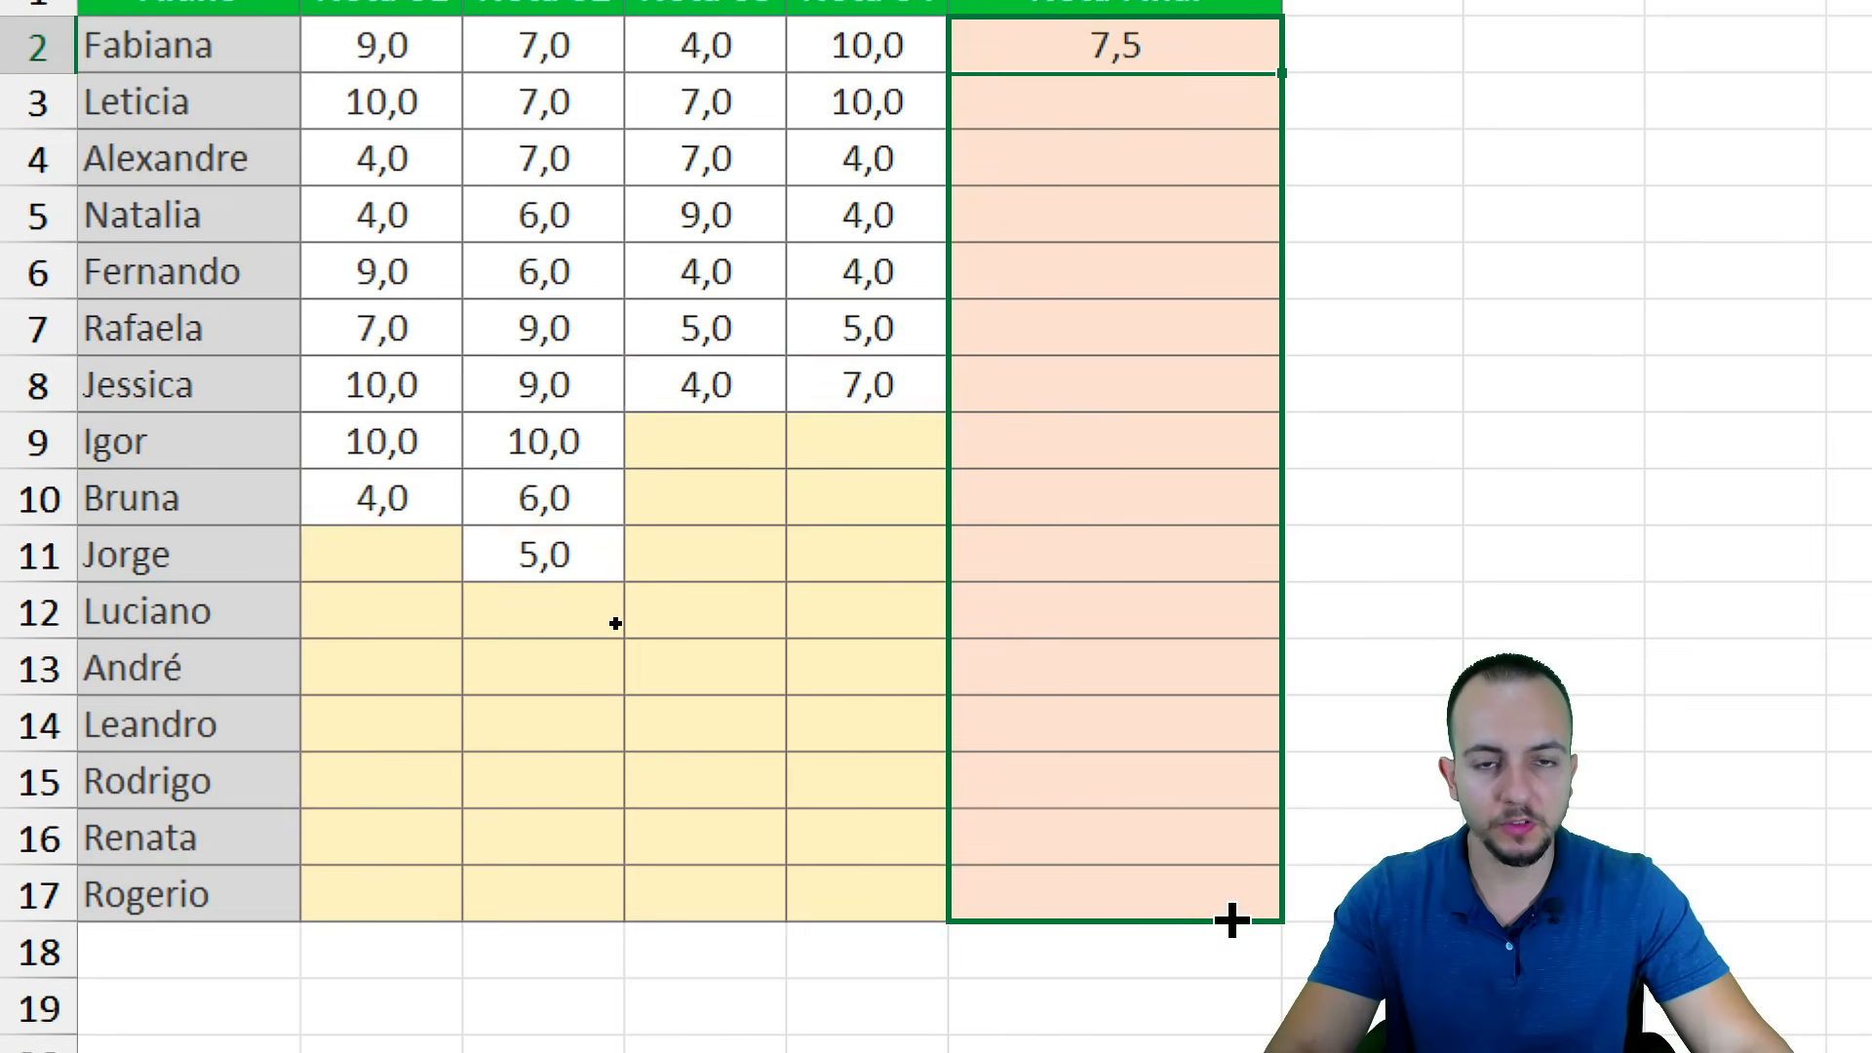
{"action": "left_click_drag", "start_coordinate": [1233, 920], "coordinate": [1229, 917]}
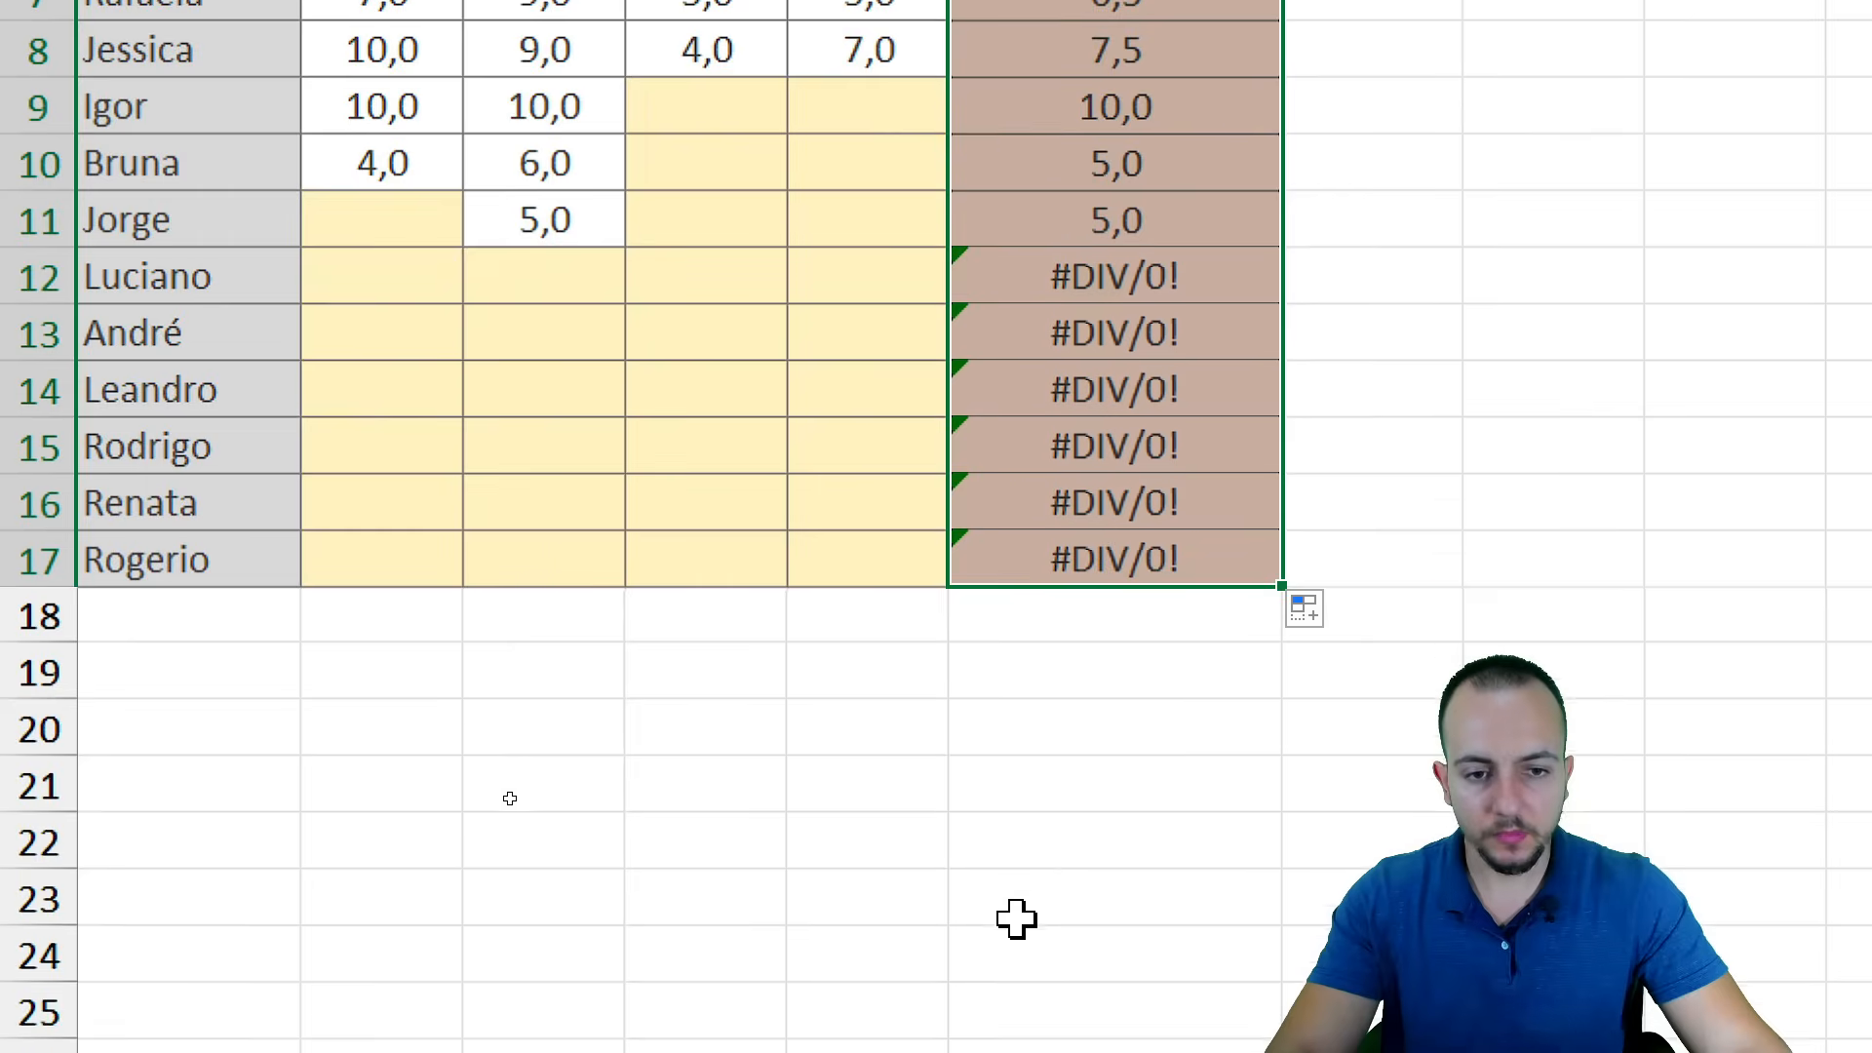
Examine the #DIV/0! cells in F12:F17 against the grade cells in B12:E17, and check the formula in F12.
{"action": "left_click", "coordinate": [1180, 269]}
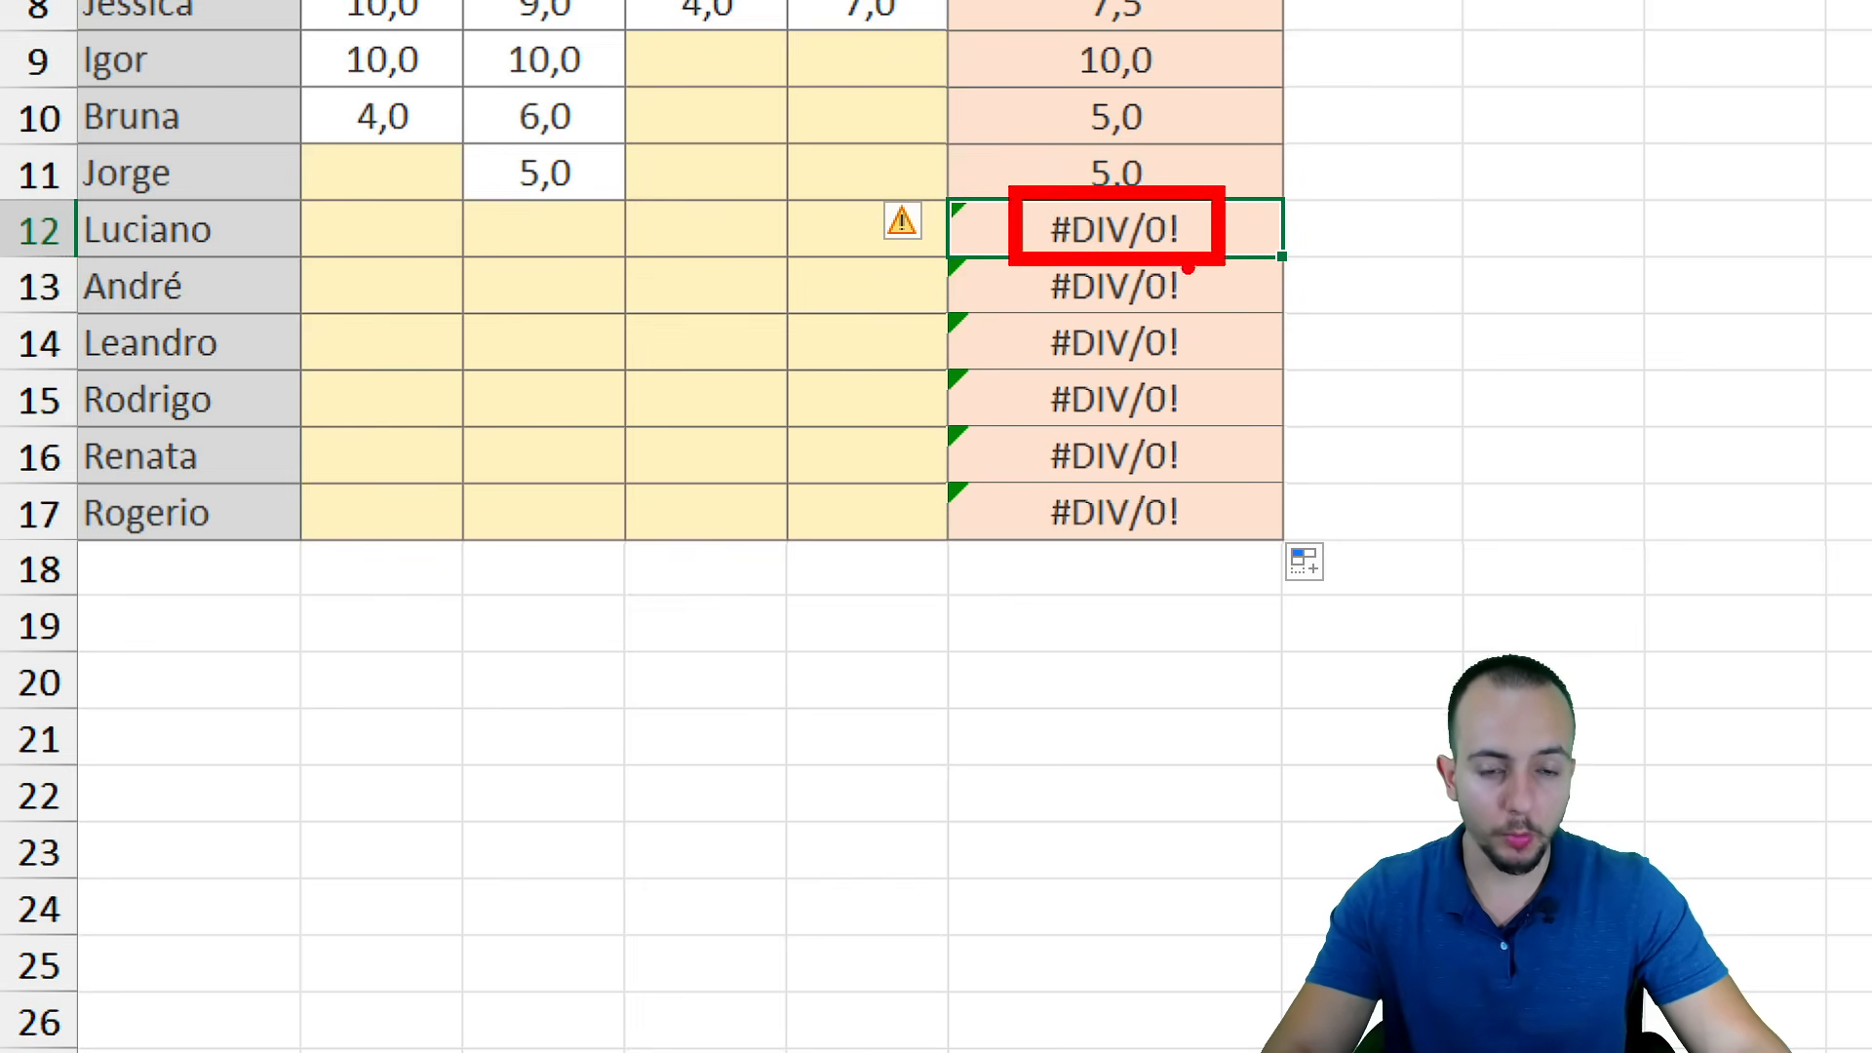
{"action": "left_click", "coordinate": [614, 557]}
{"action": "left_click", "coordinate": [522, 716]}
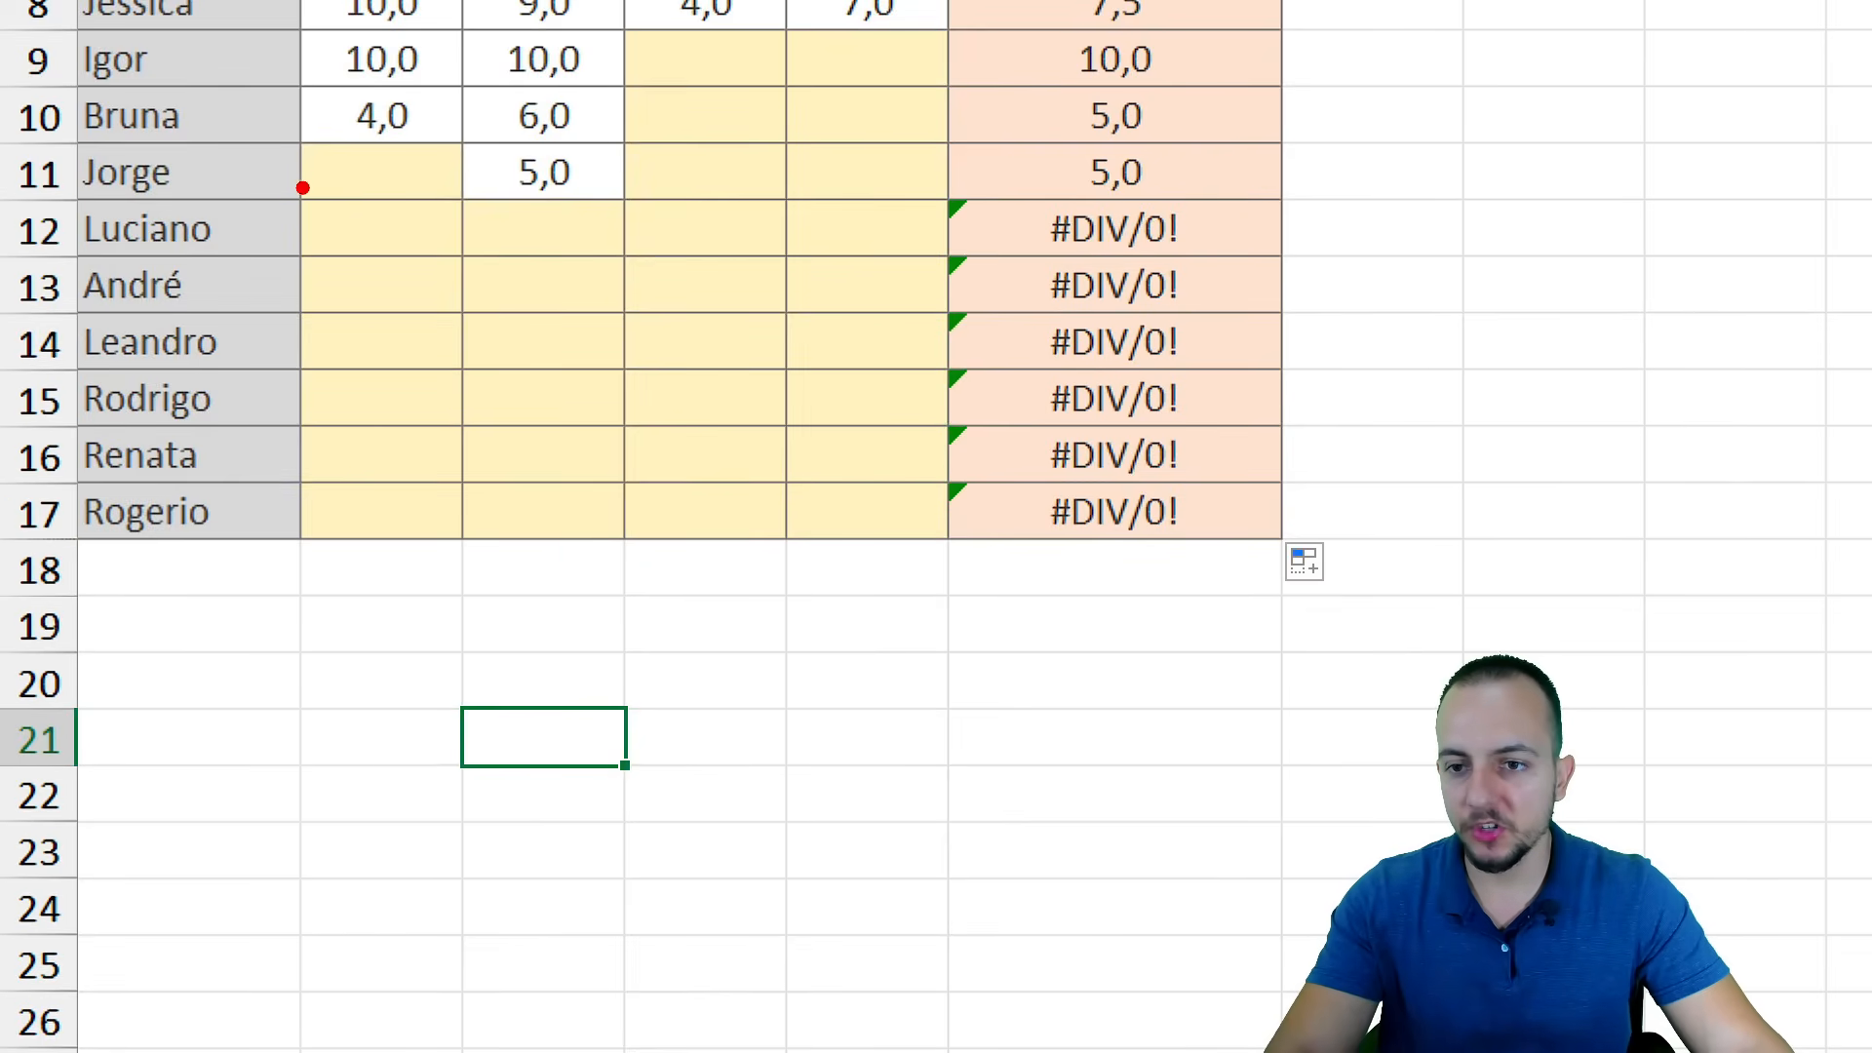
{"action": "mouse_move", "coordinate": [302, 187]}
{"action": "left_mouse_down"}
{"action": "mouse_move", "coordinate": [718, 264]}
{"action": "mouse_move", "coordinate": [940, 263]}
{"action": "mouse_move", "coordinate": [948, 537]}
{"action": "mouse_move", "coordinate": [890, 485]}
{"action": "mouse_move", "coordinate": [765, 253]}
{"action": "mouse_move", "coordinate": [368, 363]}
{"action": "mouse_move", "coordinate": [395, 248]}
{"action": "left_mouse_up"}
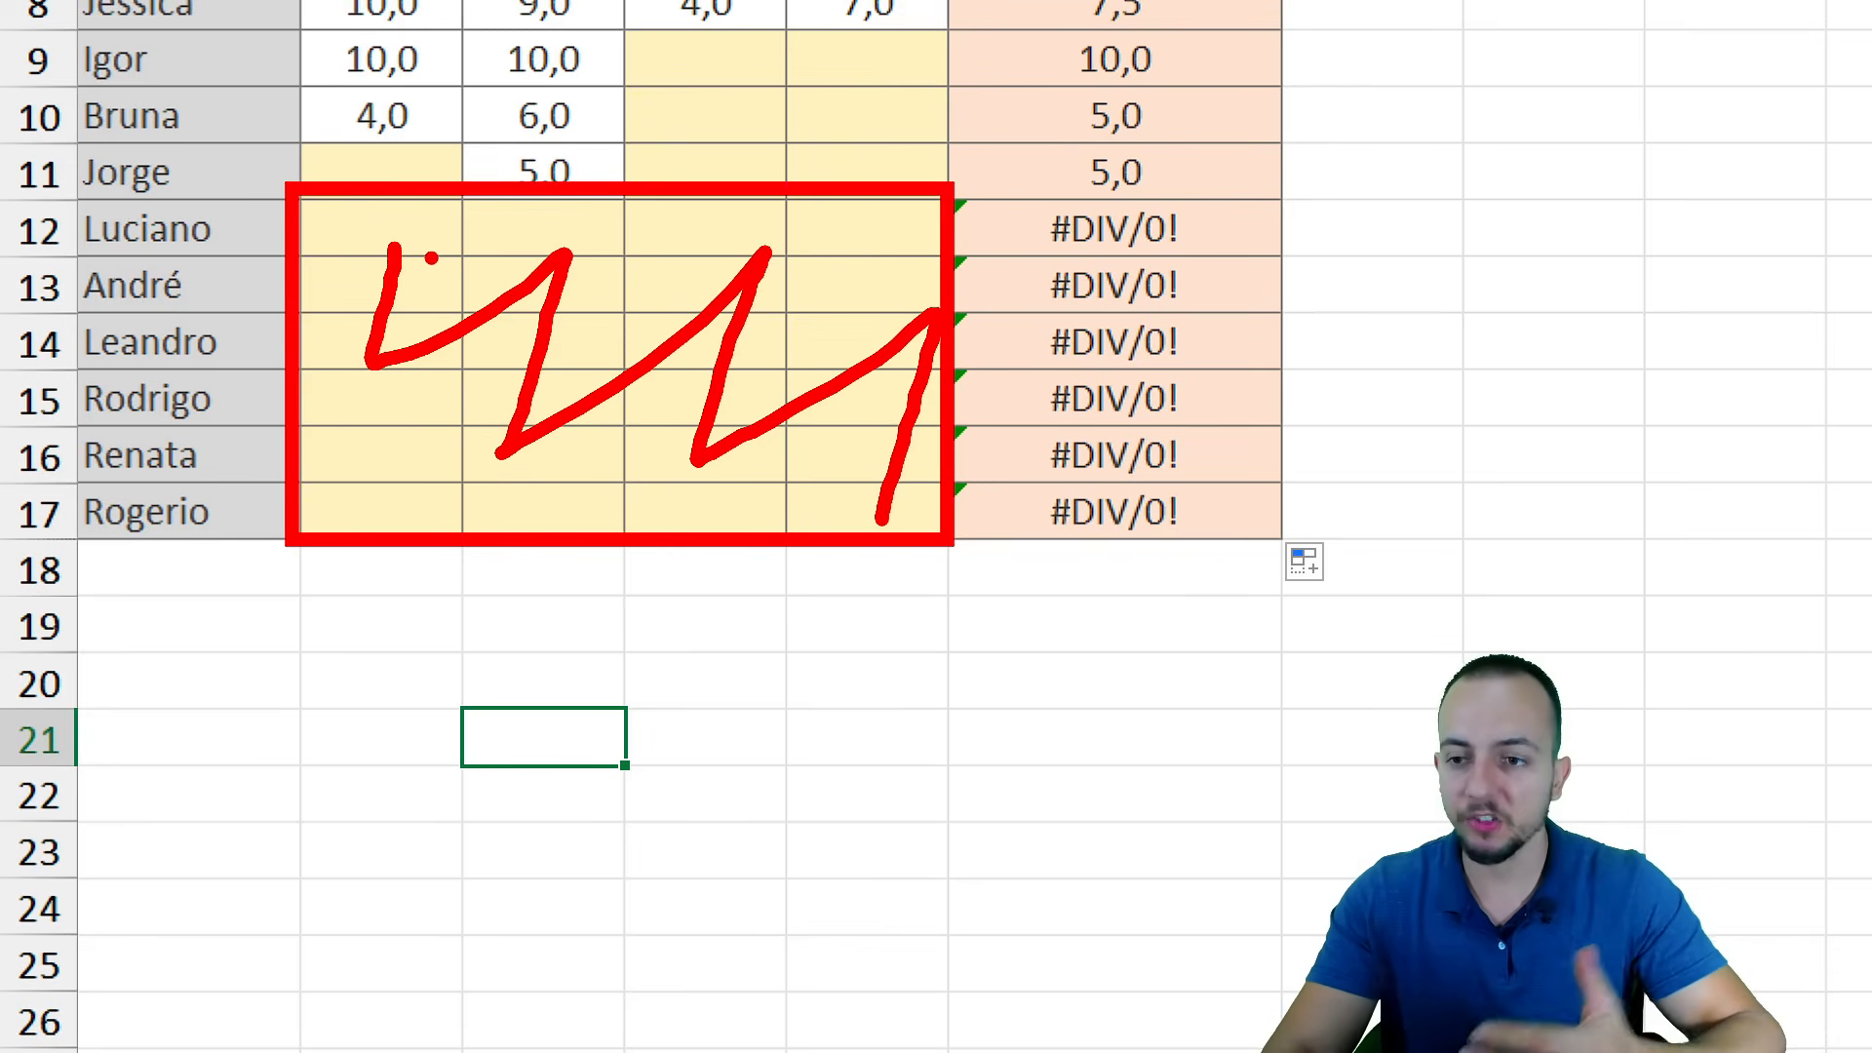
{"action": "key", "text": "e"}
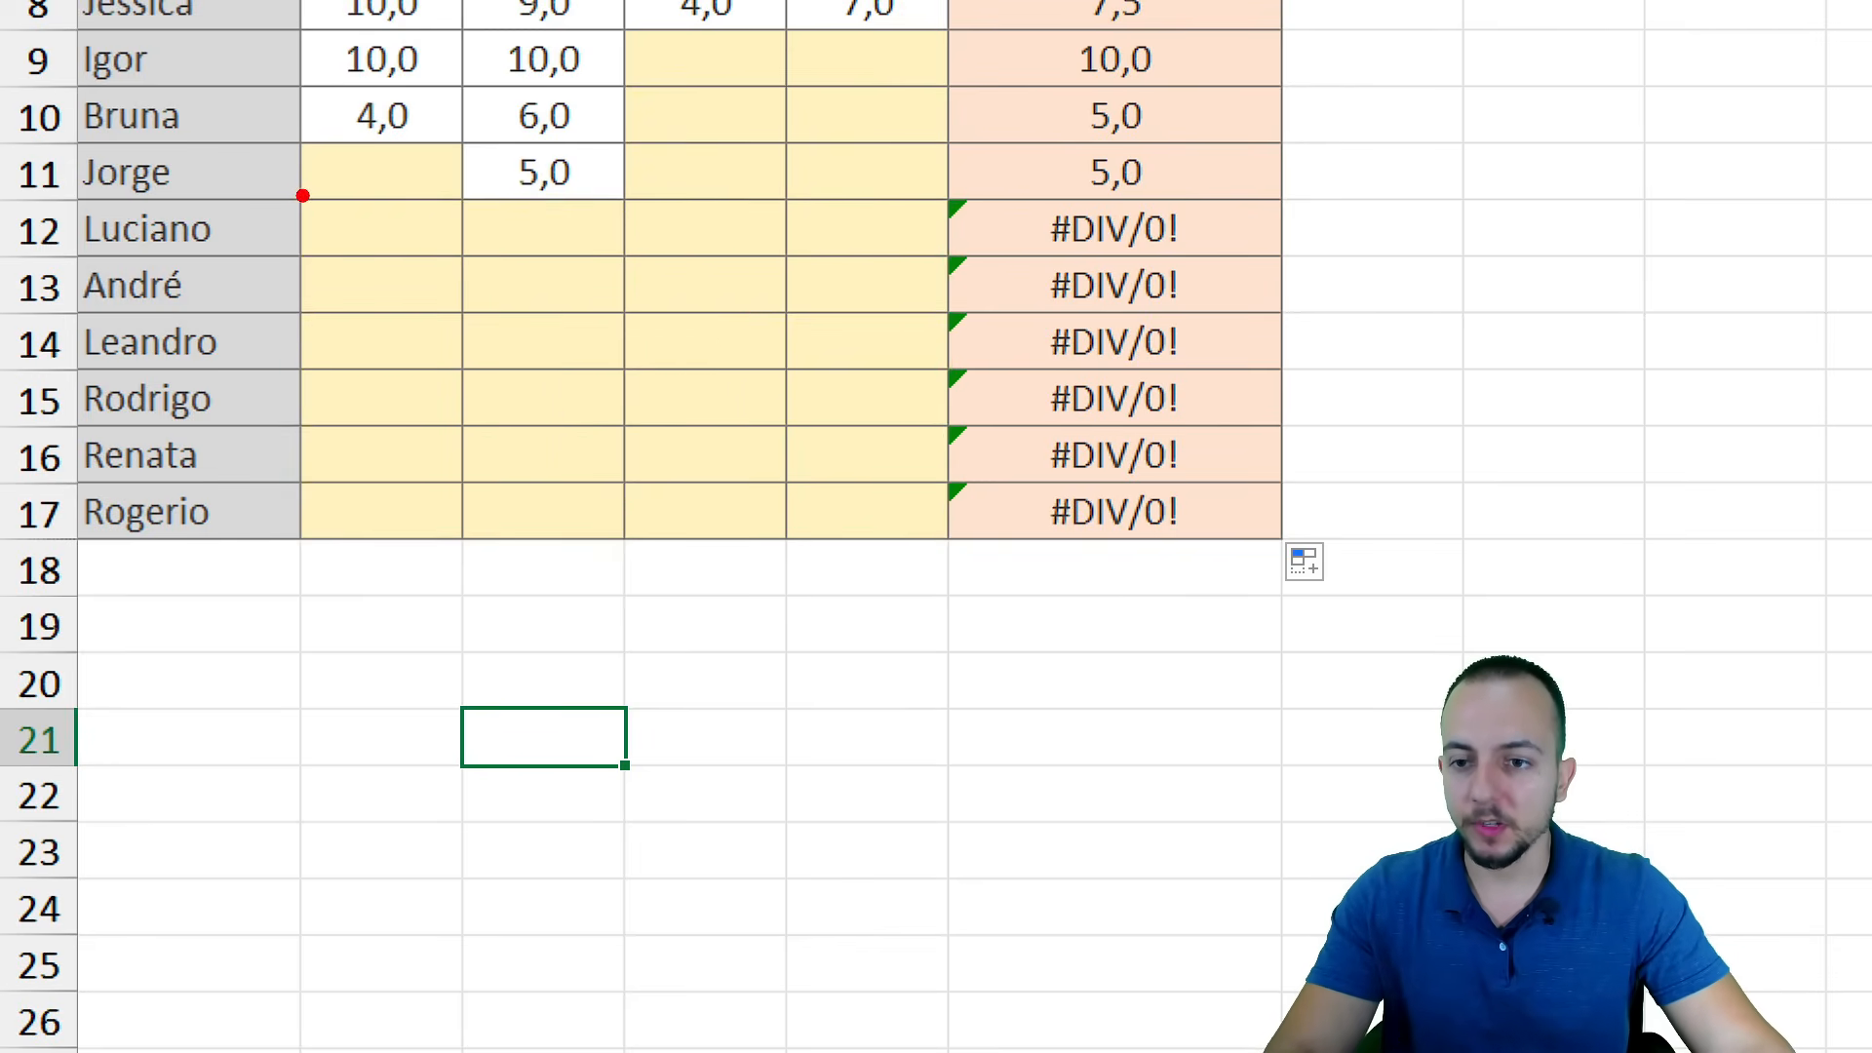
{"action": "mouse_move", "coordinate": [293, 192]}
{"action": "left_mouse_down"}
{"action": "mouse_move", "coordinate": [702, 277]}
{"action": "mouse_move", "coordinate": [958, 263]}
{"action": "left_mouse_up"}
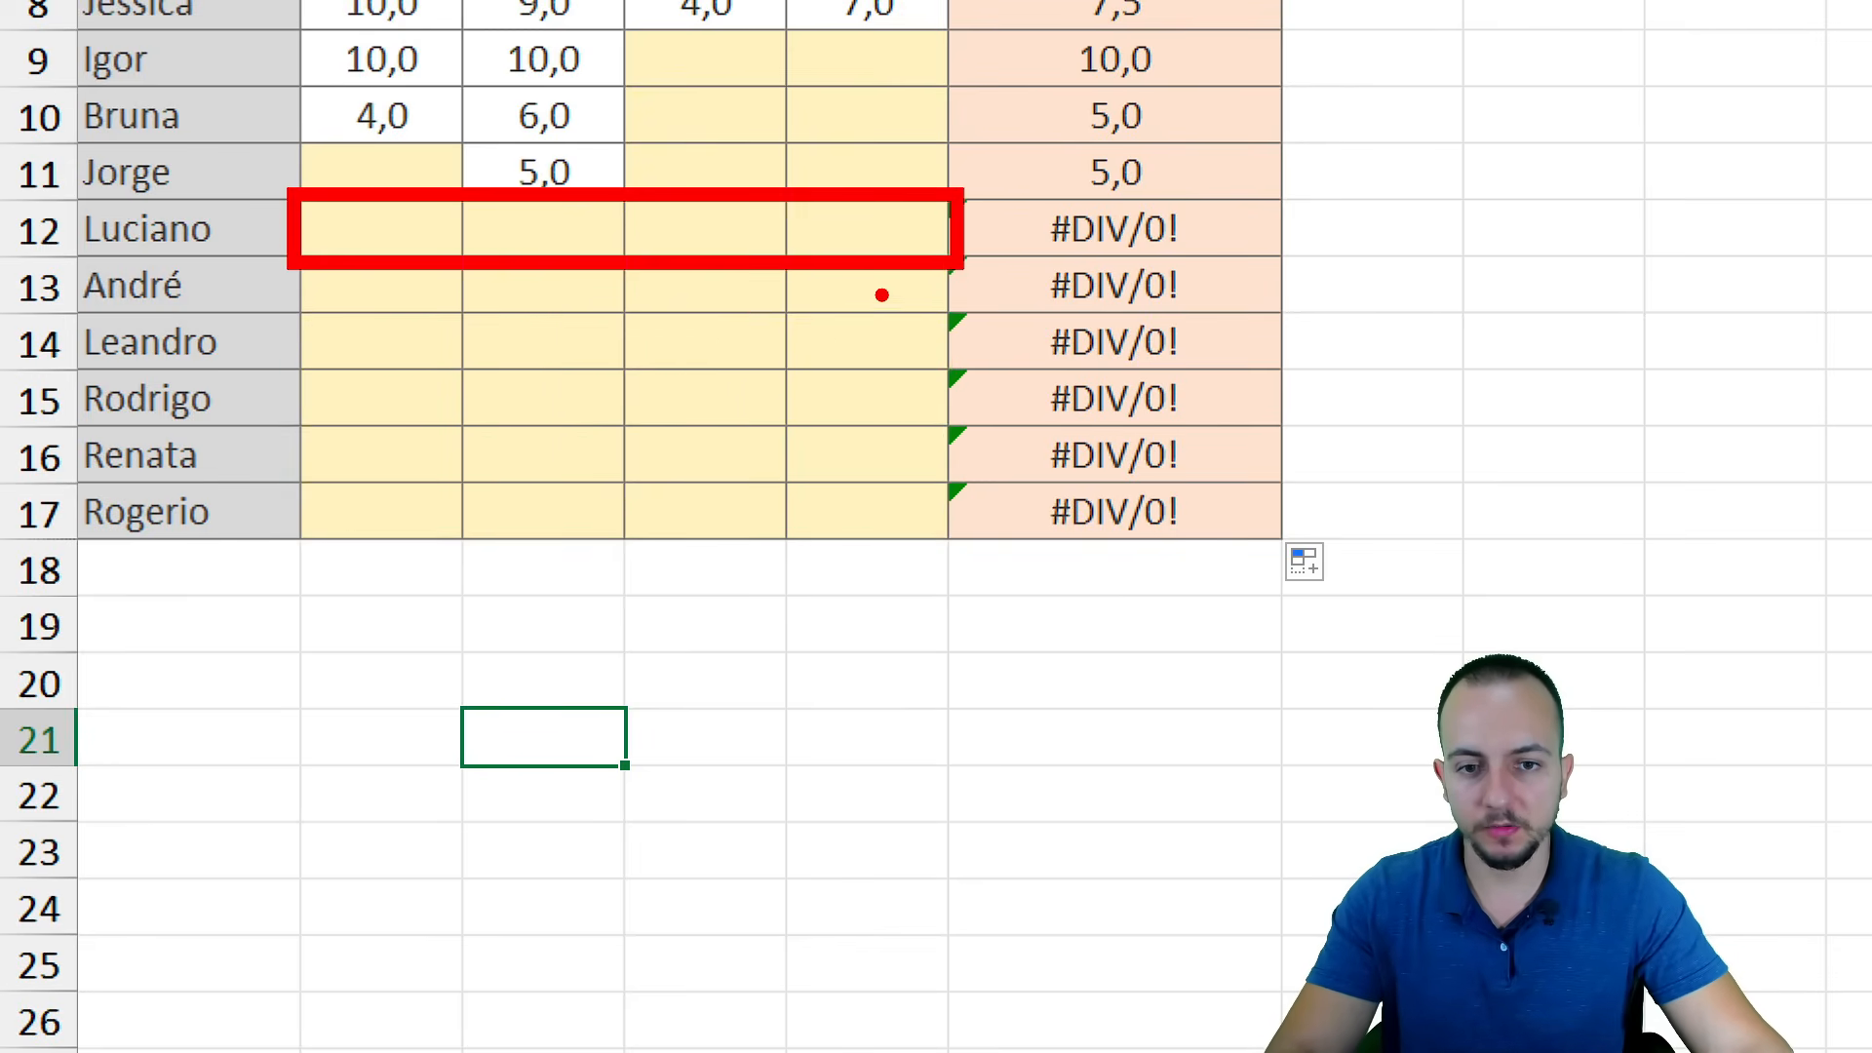
{"action": "left_click_drag", "start_coordinate": [854, 297], "coordinate": [975, 433]}
{"action": "key", "text": "ctrl+z"}
{"action": "left_click_drag", "start_coordinate": [432, 230], "coordinate": [410, 290]}
{"action": "left_click_drag", "start_coordinate": [539, 235], "coordinate": [530, 278]}
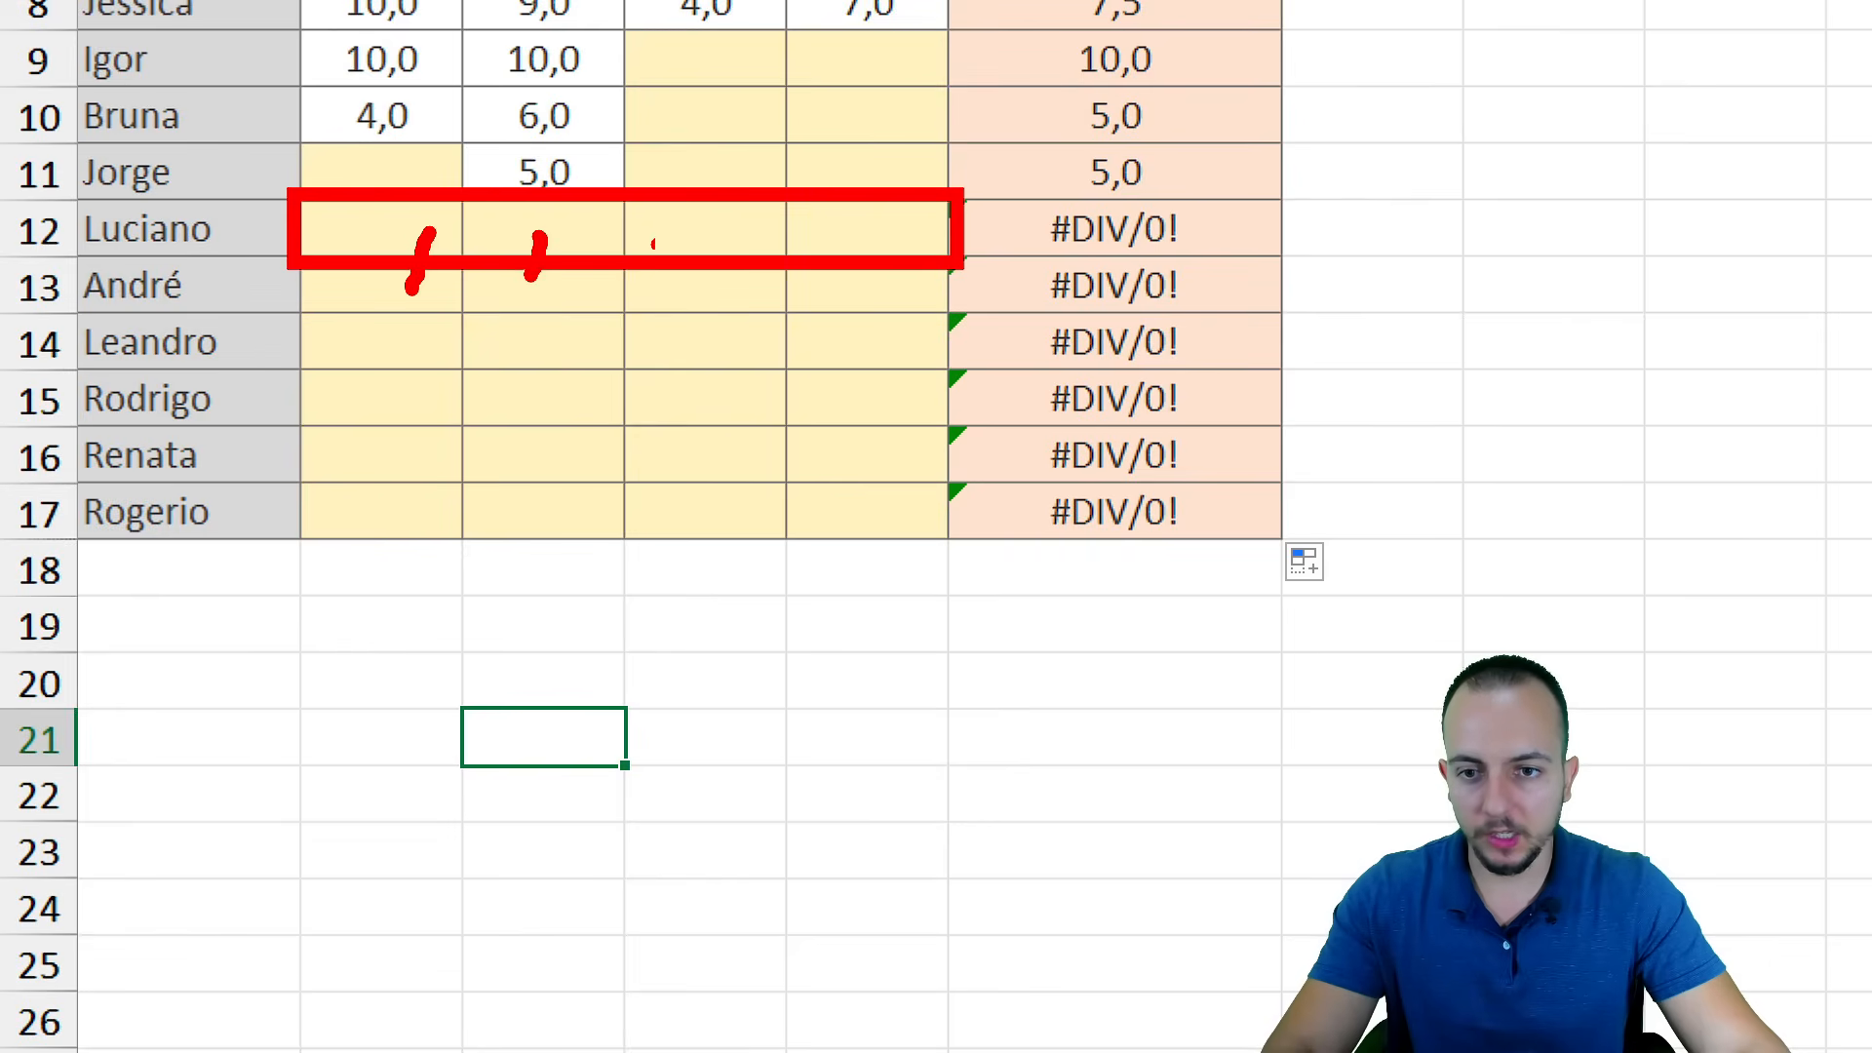
{"action": "left_click_drag", "start_coordinate": [703, 224], "coordinate": [689, 290]}
{"action": "left_click_drag", "start_coordinate": [883, 230], "coordinate": [871, 261]}
{"action": "mouse_move", "coordinate": [719, 679]}
{"action": "left_mouse_down"}
{"action": "mouse_move", "coordinate": [824, 763]}
{"action": "mouse_move", "coordinate": [723, 698]}
{"action": "left_mouse_up"}
{"action": "left_click_drag", "start_coordinate": [684, 917], "coordinate": [964, 669]}
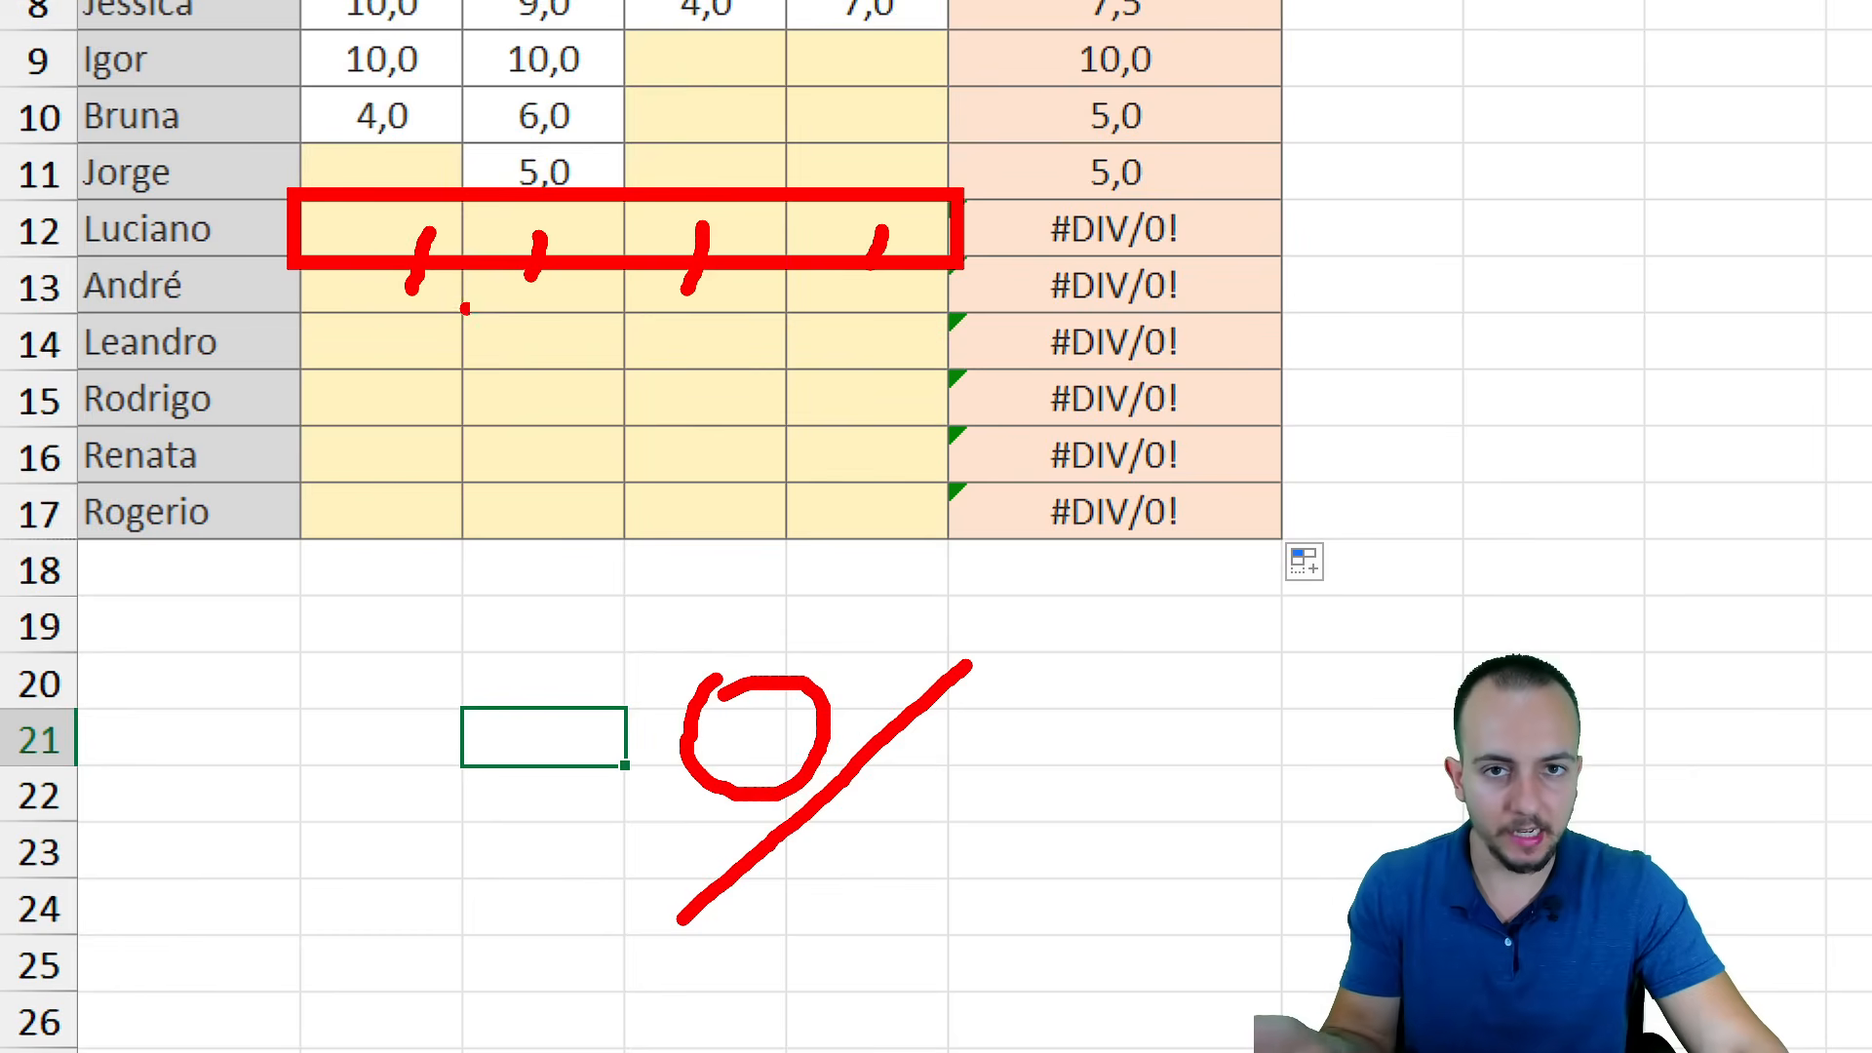
{"action": "mouse_move", "coordinate": [916, 795]}
{"action": "left_mouse_down"}
{"action": "mouse_move", "coordinate": [877, 898]}
{"action": "mouse_move", "coordinate": [972, 788]}
{"action": "mouse_move", "coordinate": [875, 811]}
{"action": "left_mouse_up"}
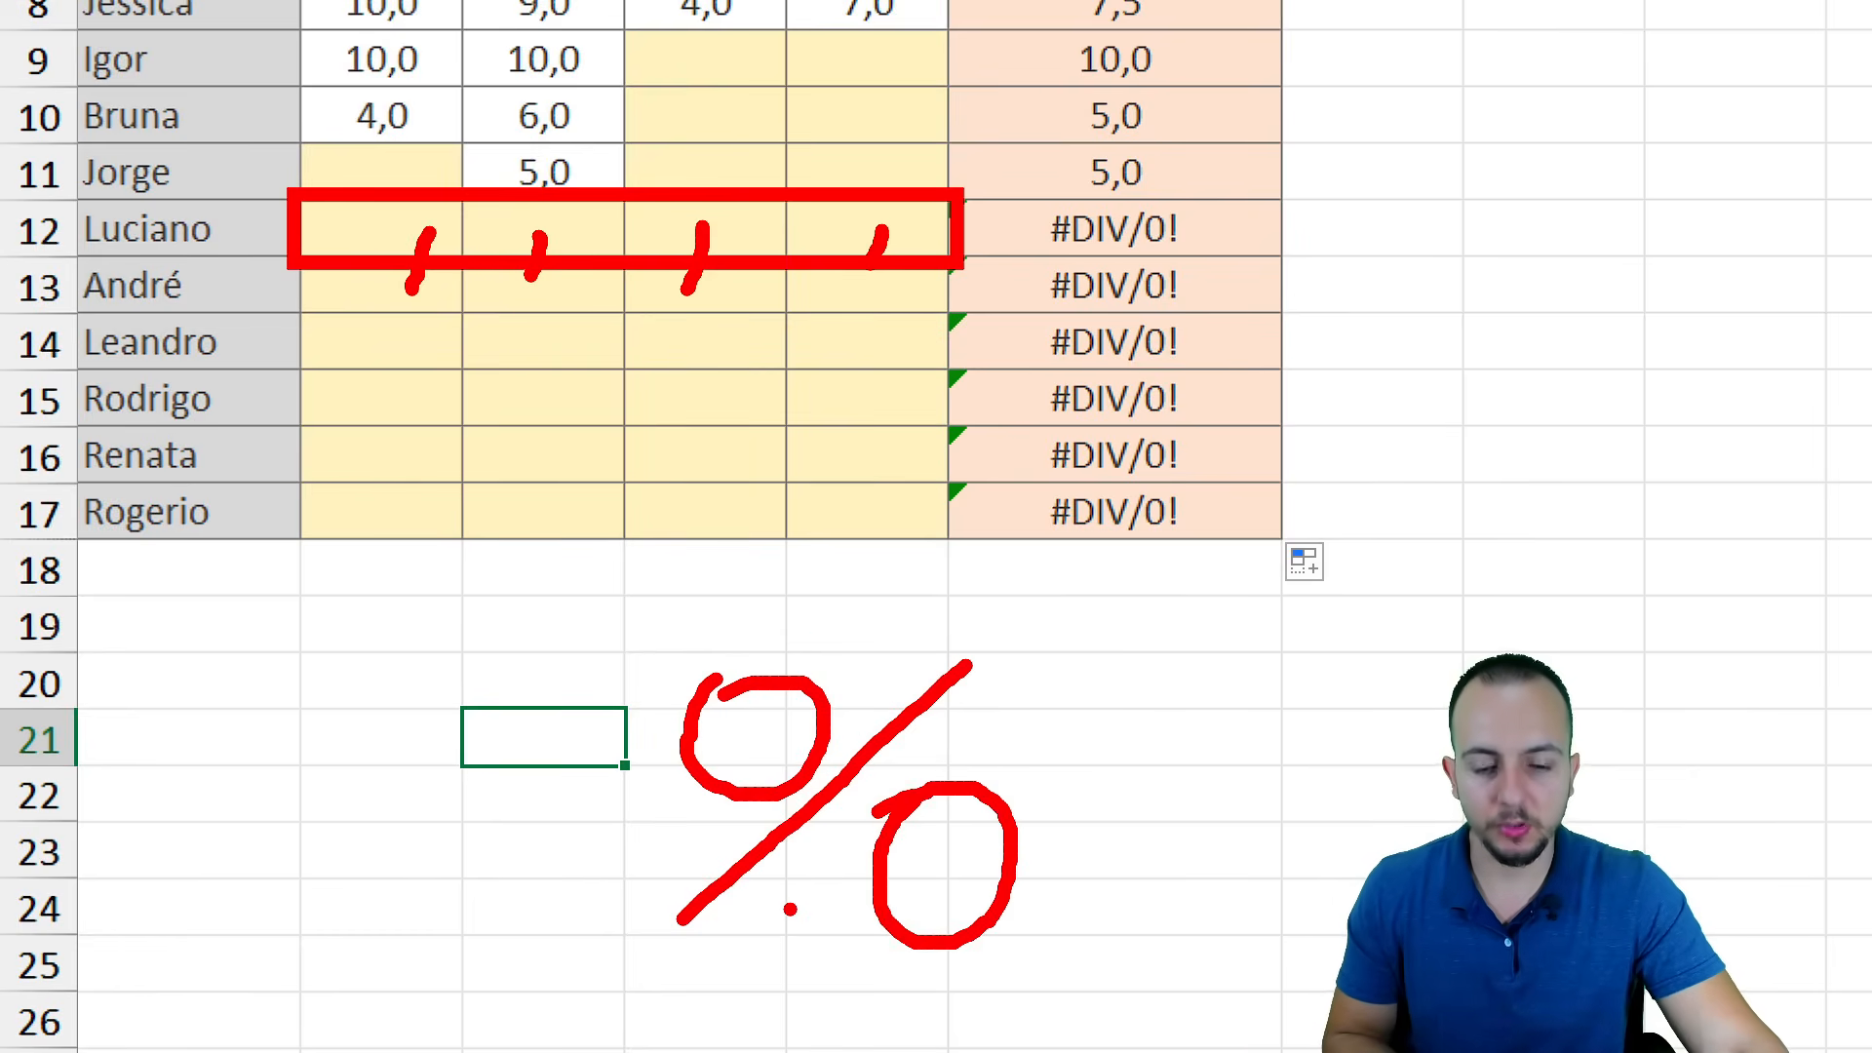
{"action": "left_click_drag", "start_coordinate": [1077, 574], "coordinate": [1042, 699]}
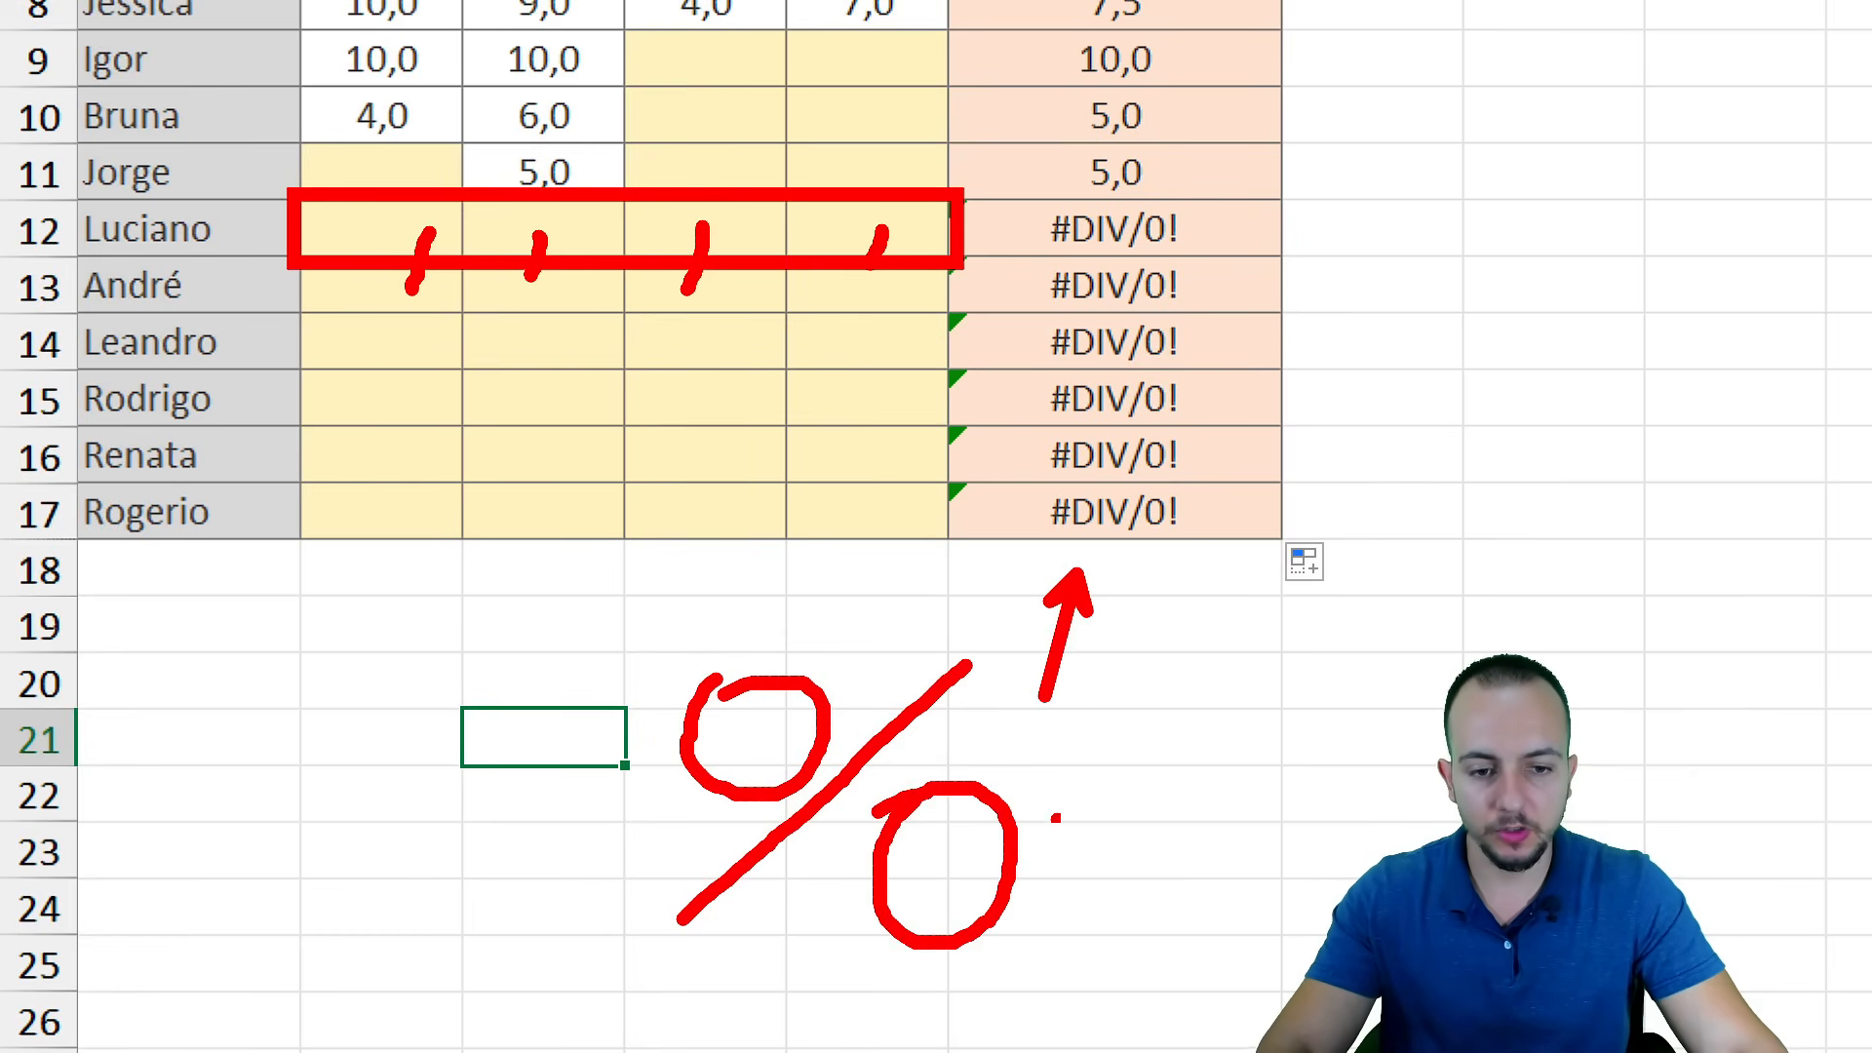
{"action": "key", "text": "Escape"}
{"action": "left_click", "coordinate": [1102, 247]}
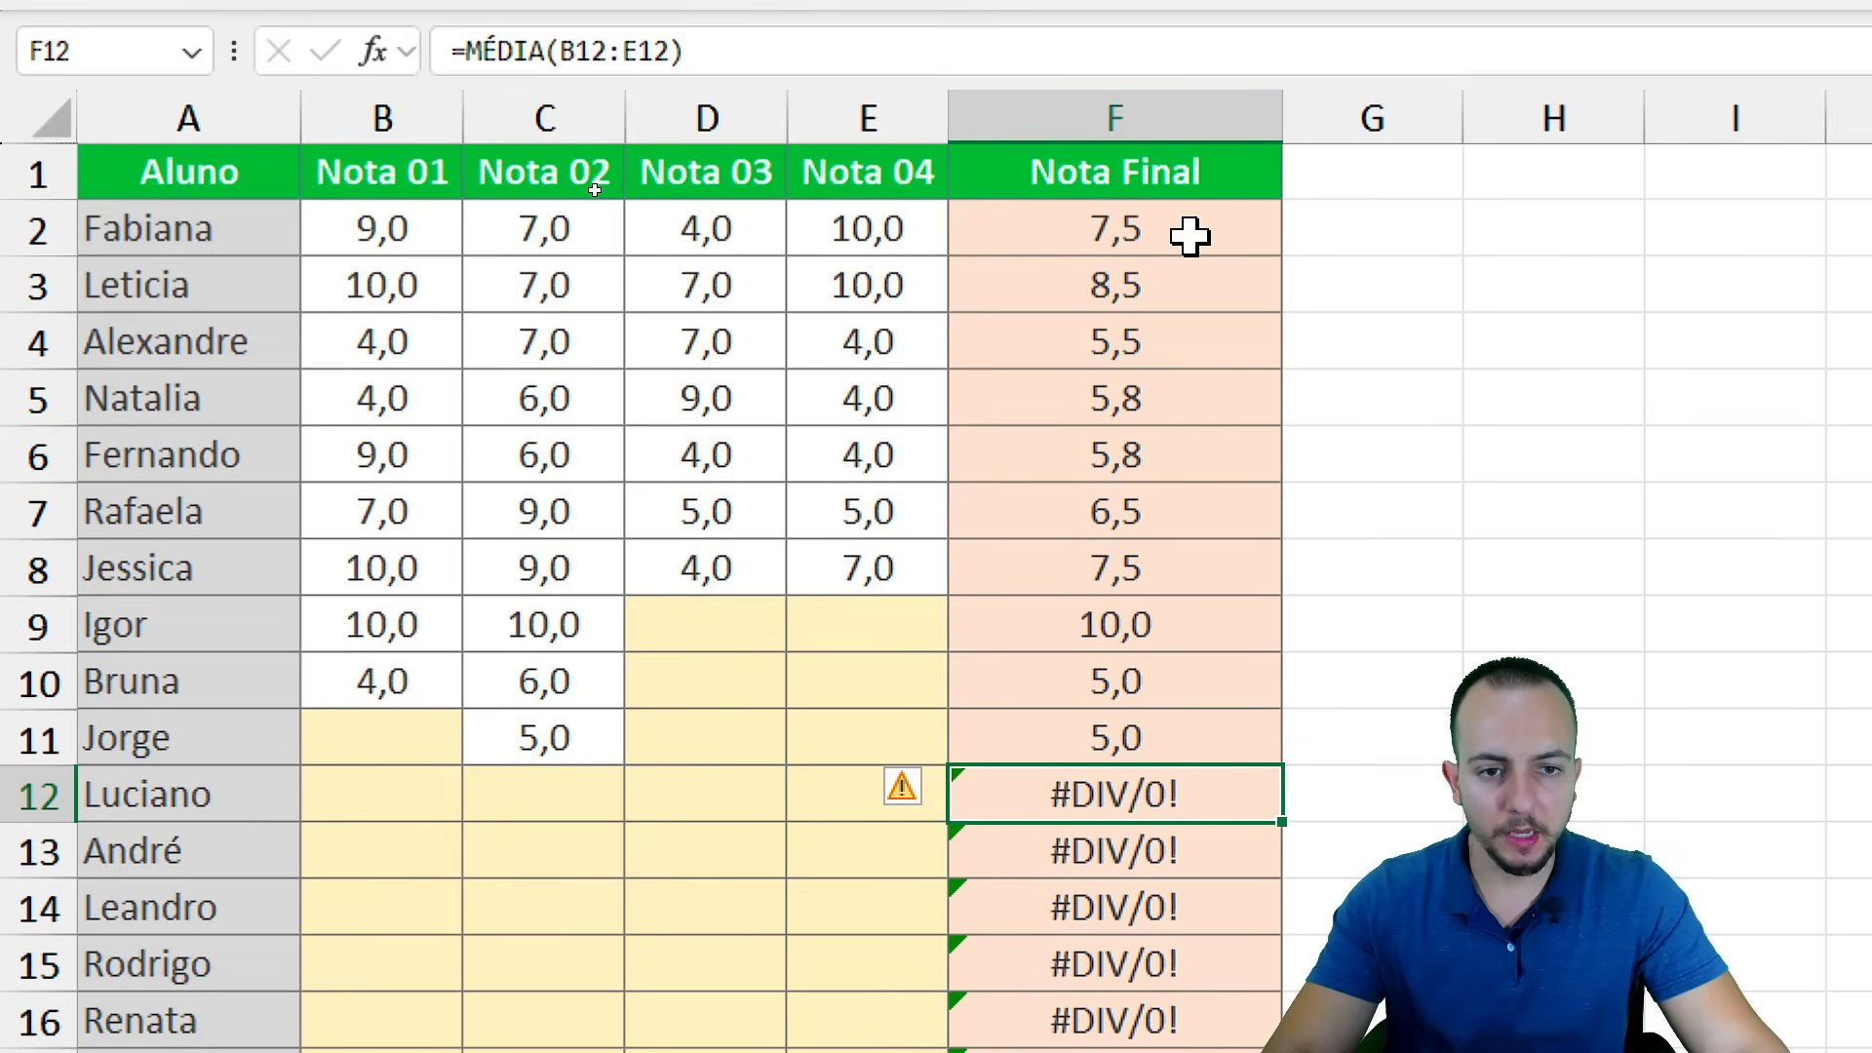
Wrap the average in F2 with SEERRO so the formula reads =SEERRO(MÉDIA(B2:E2);"-").
{"action": "left_click", "coordinate": [1190, 232]}
{"action": "double_click", "coordinate": [1189, 235]}
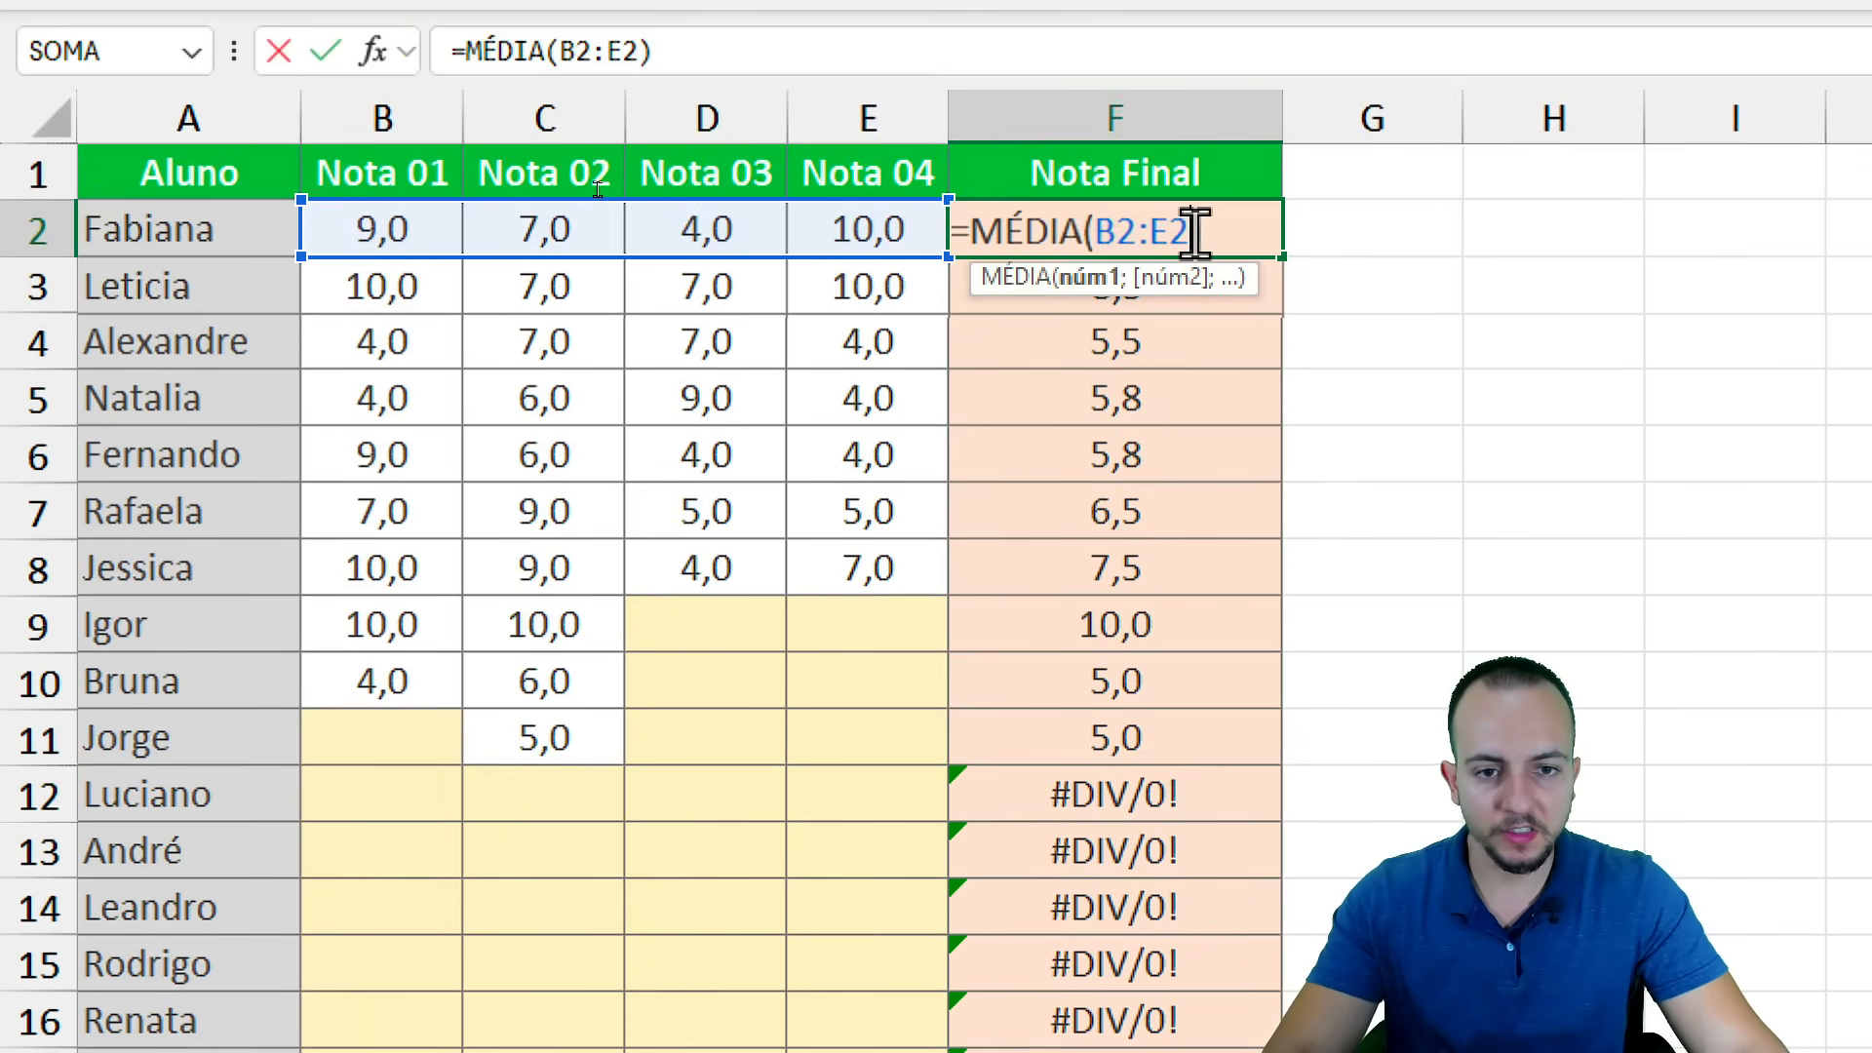
{"action": "left_click", "coordinate": [968, 234]}
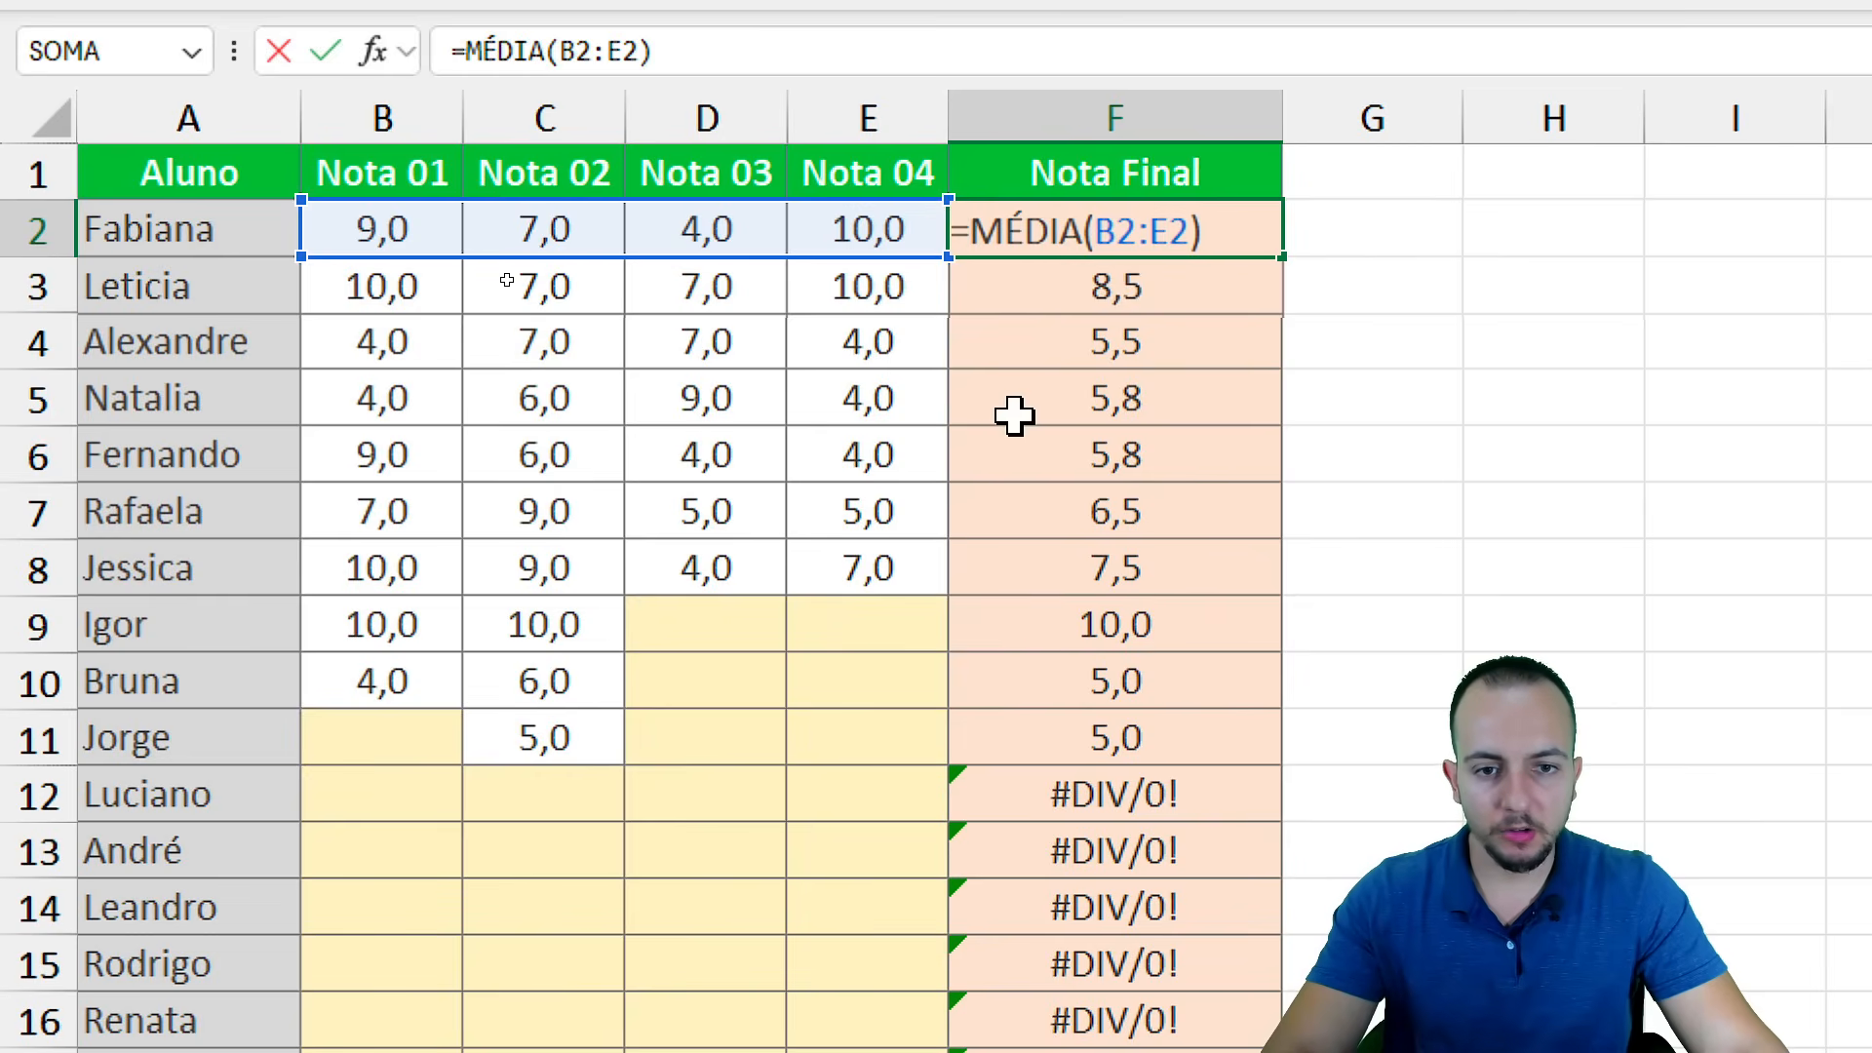
{"action": "type", "text": "seer"}
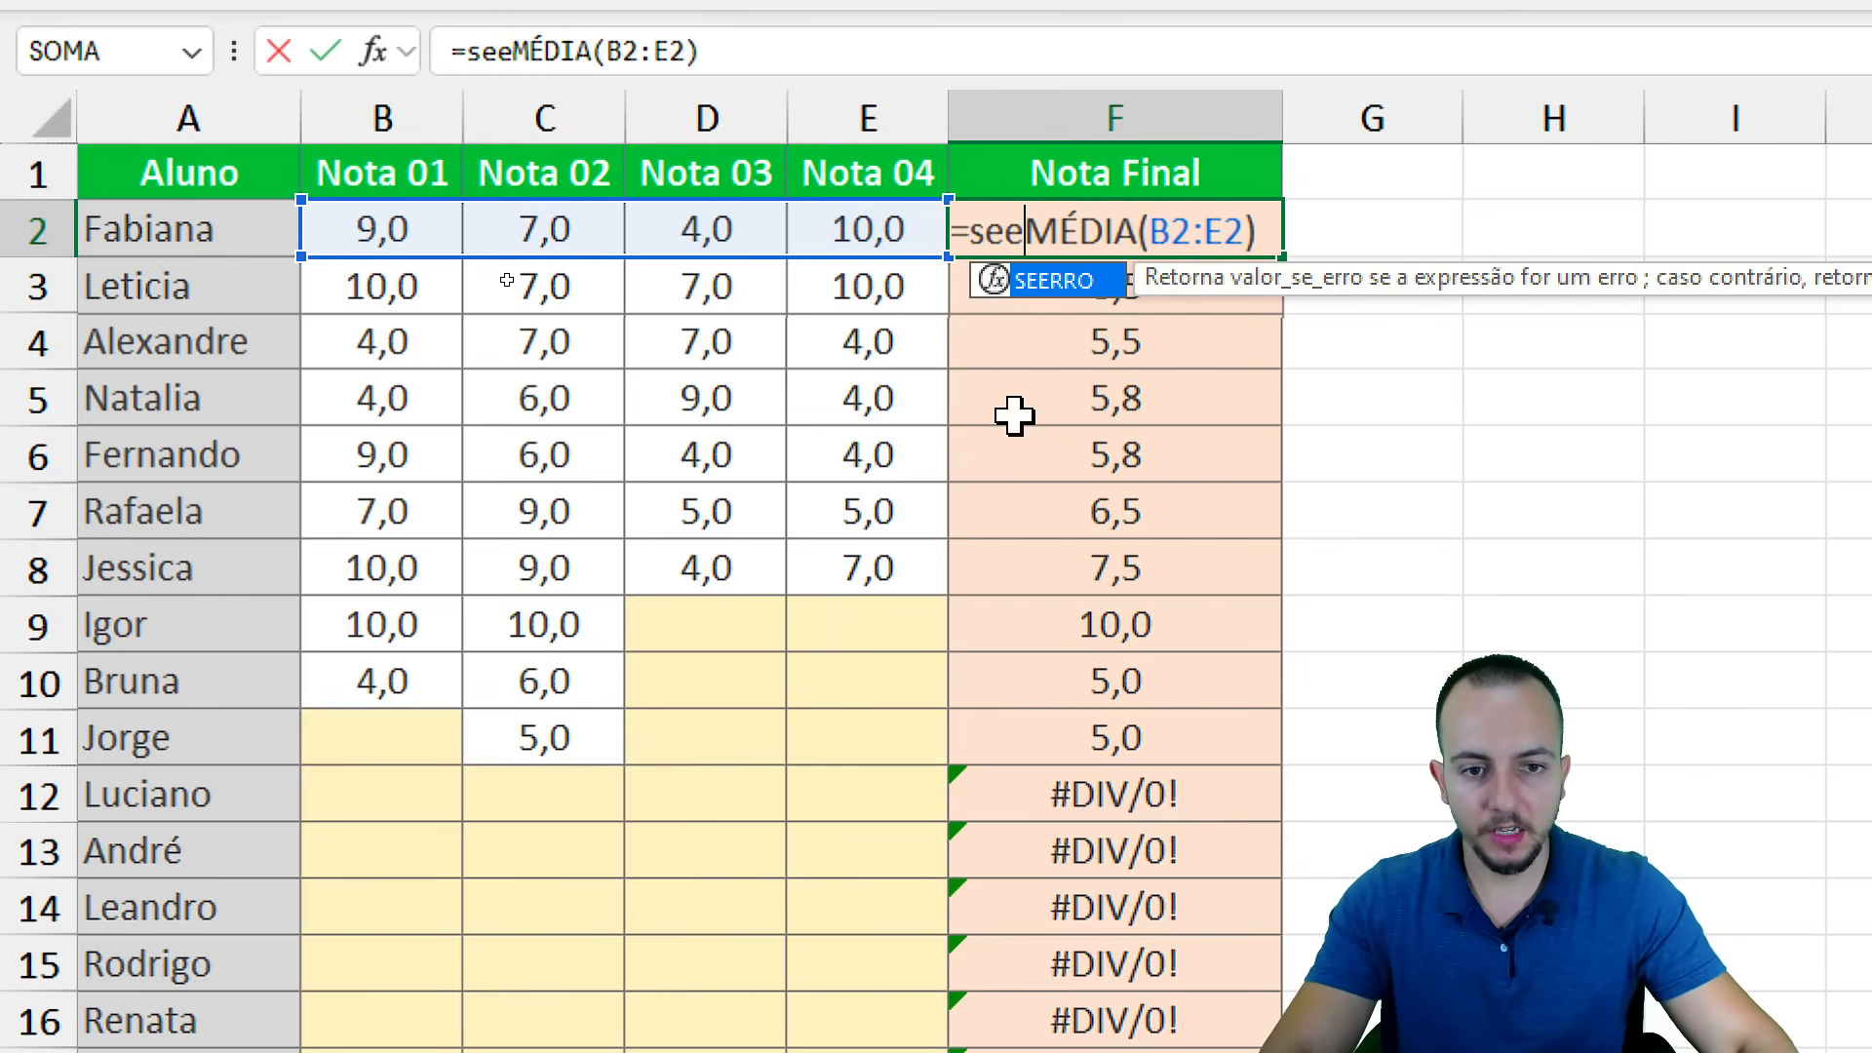
{"action": "double_click", "coordinate": [1072, 281]}
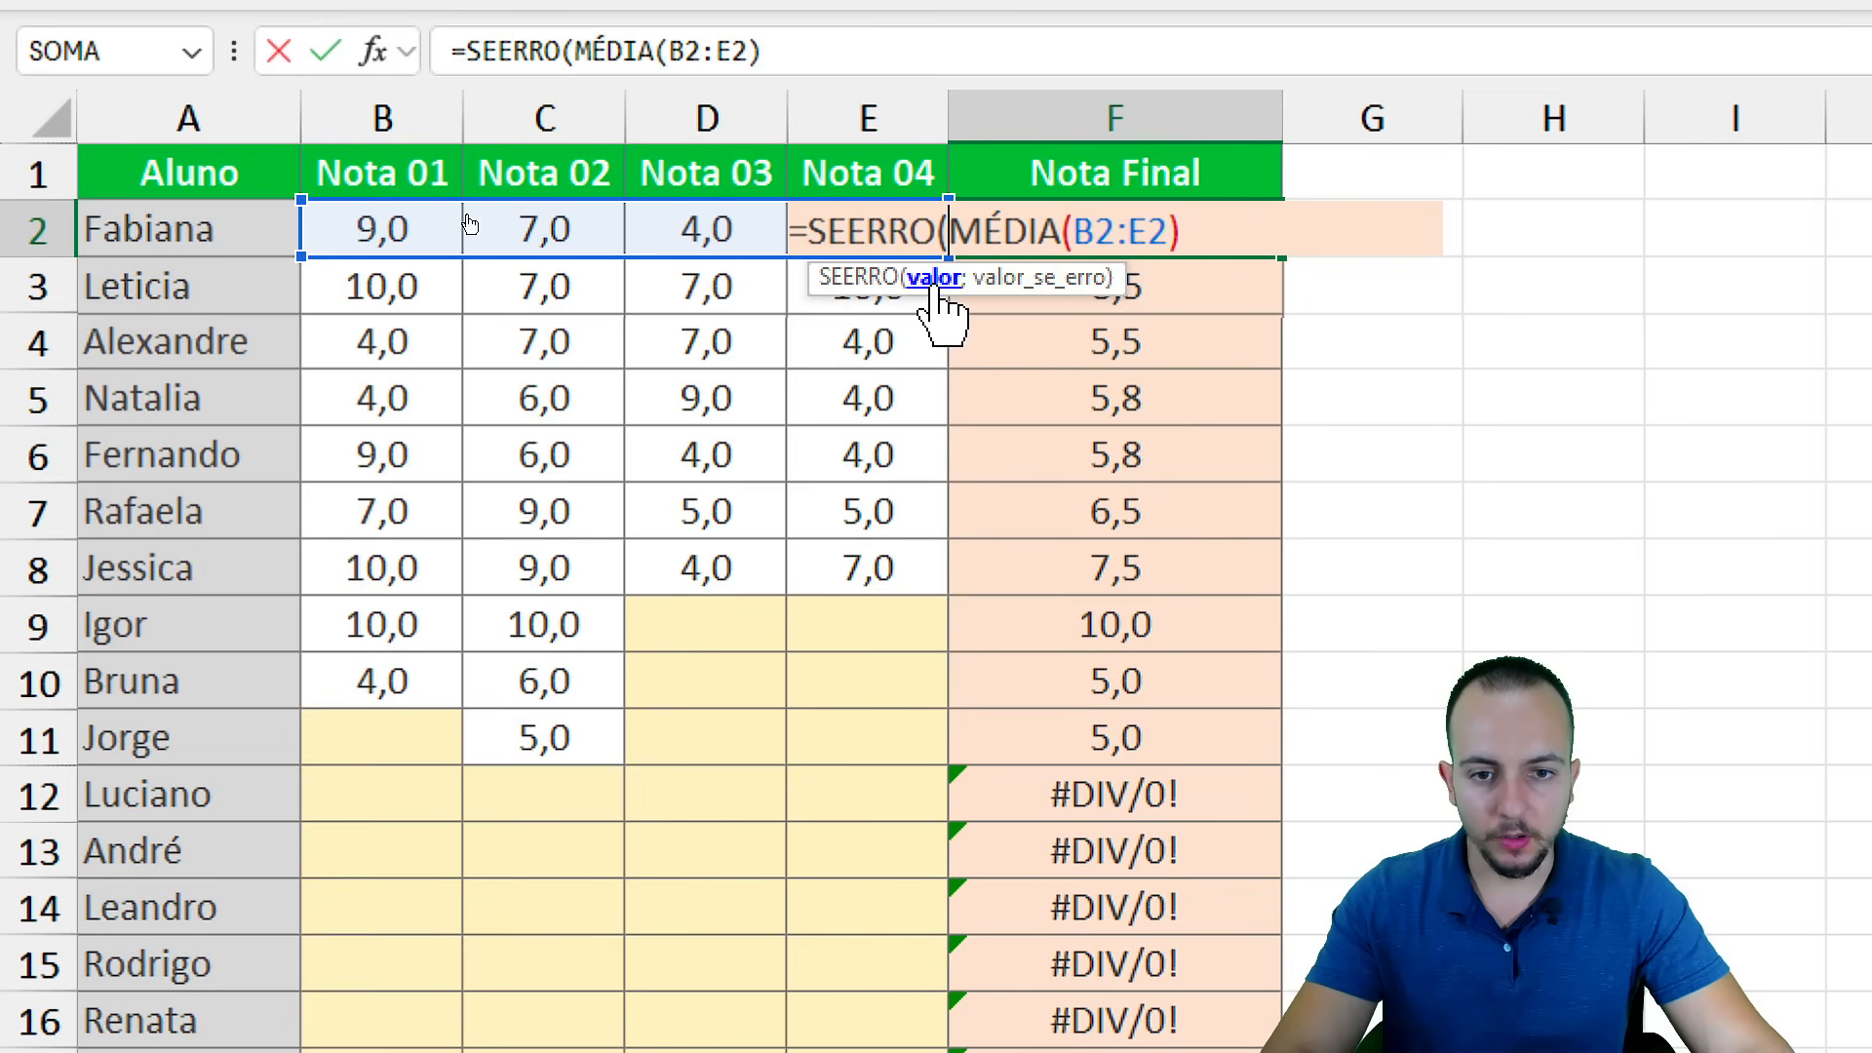
{"action": "left_click_drag", "start_coordinate": [949, 230], "coordinate": [1202, 228]}
{"action": "left_click", "coordinate": [1202, 228]}
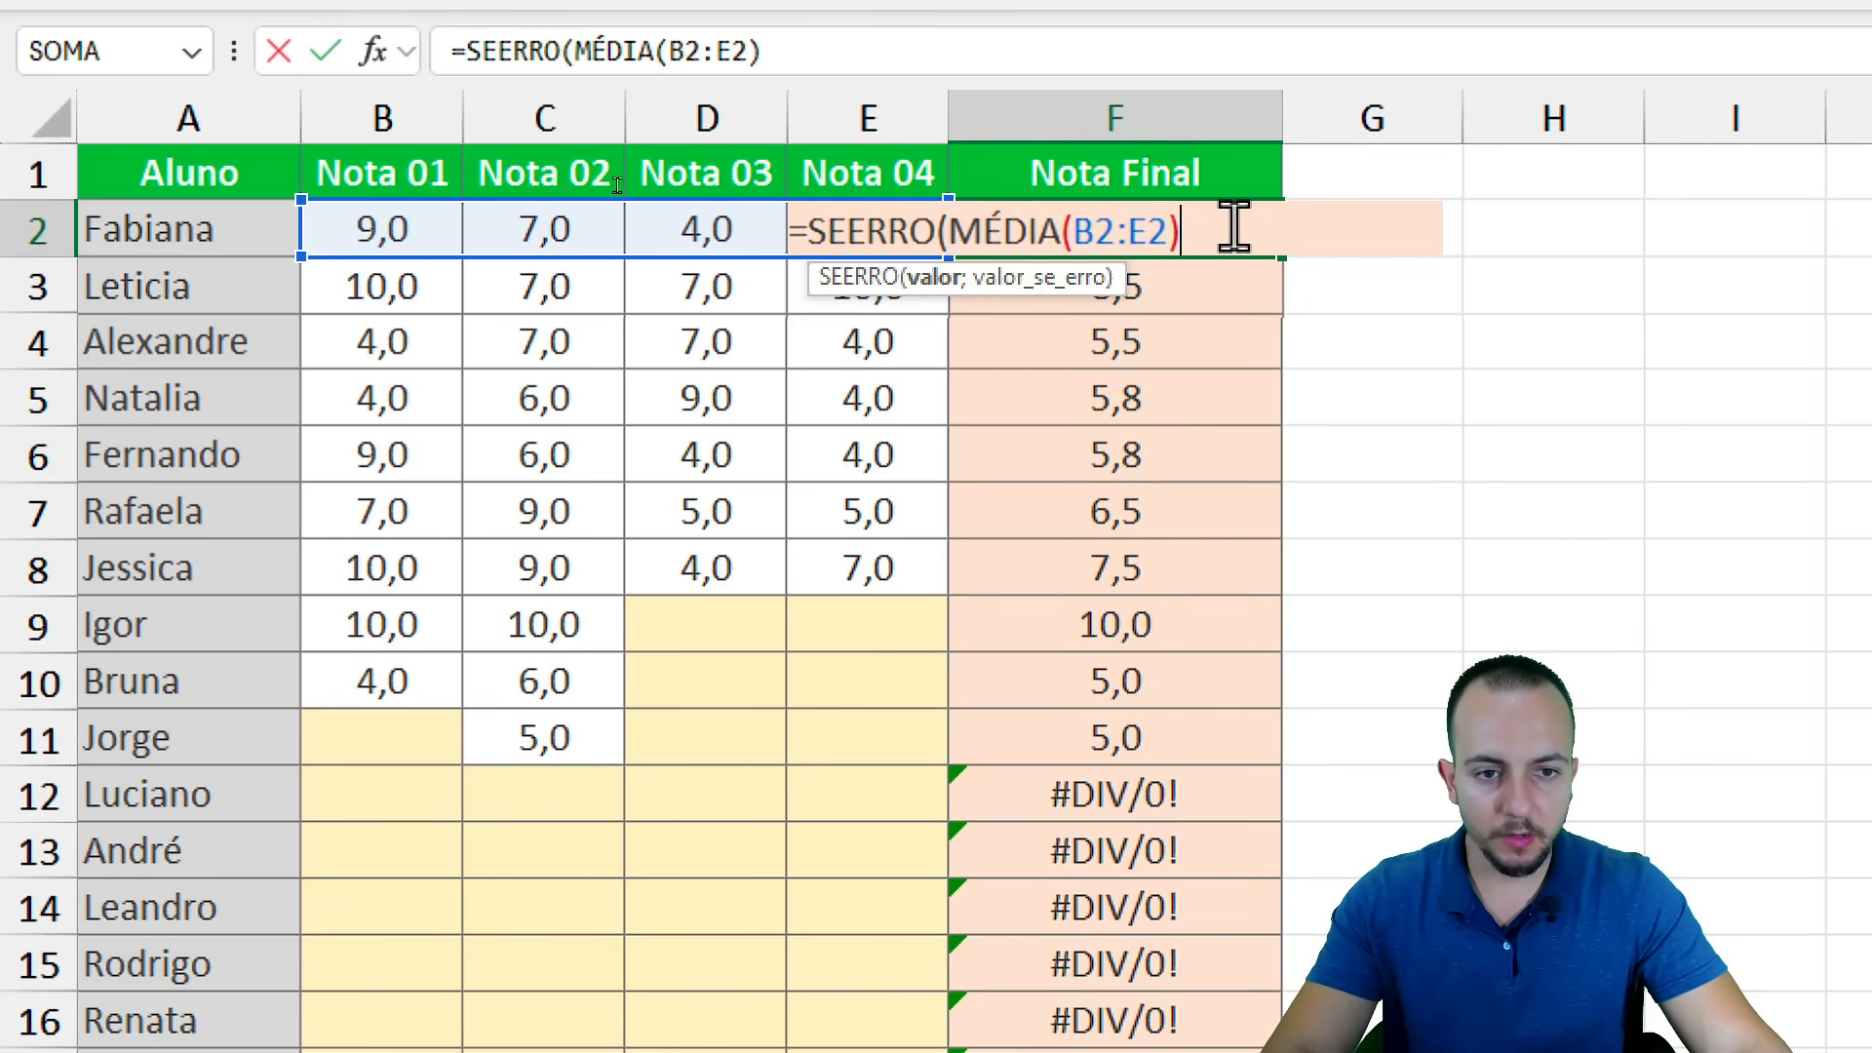
{"action": "type", "text": ";"}
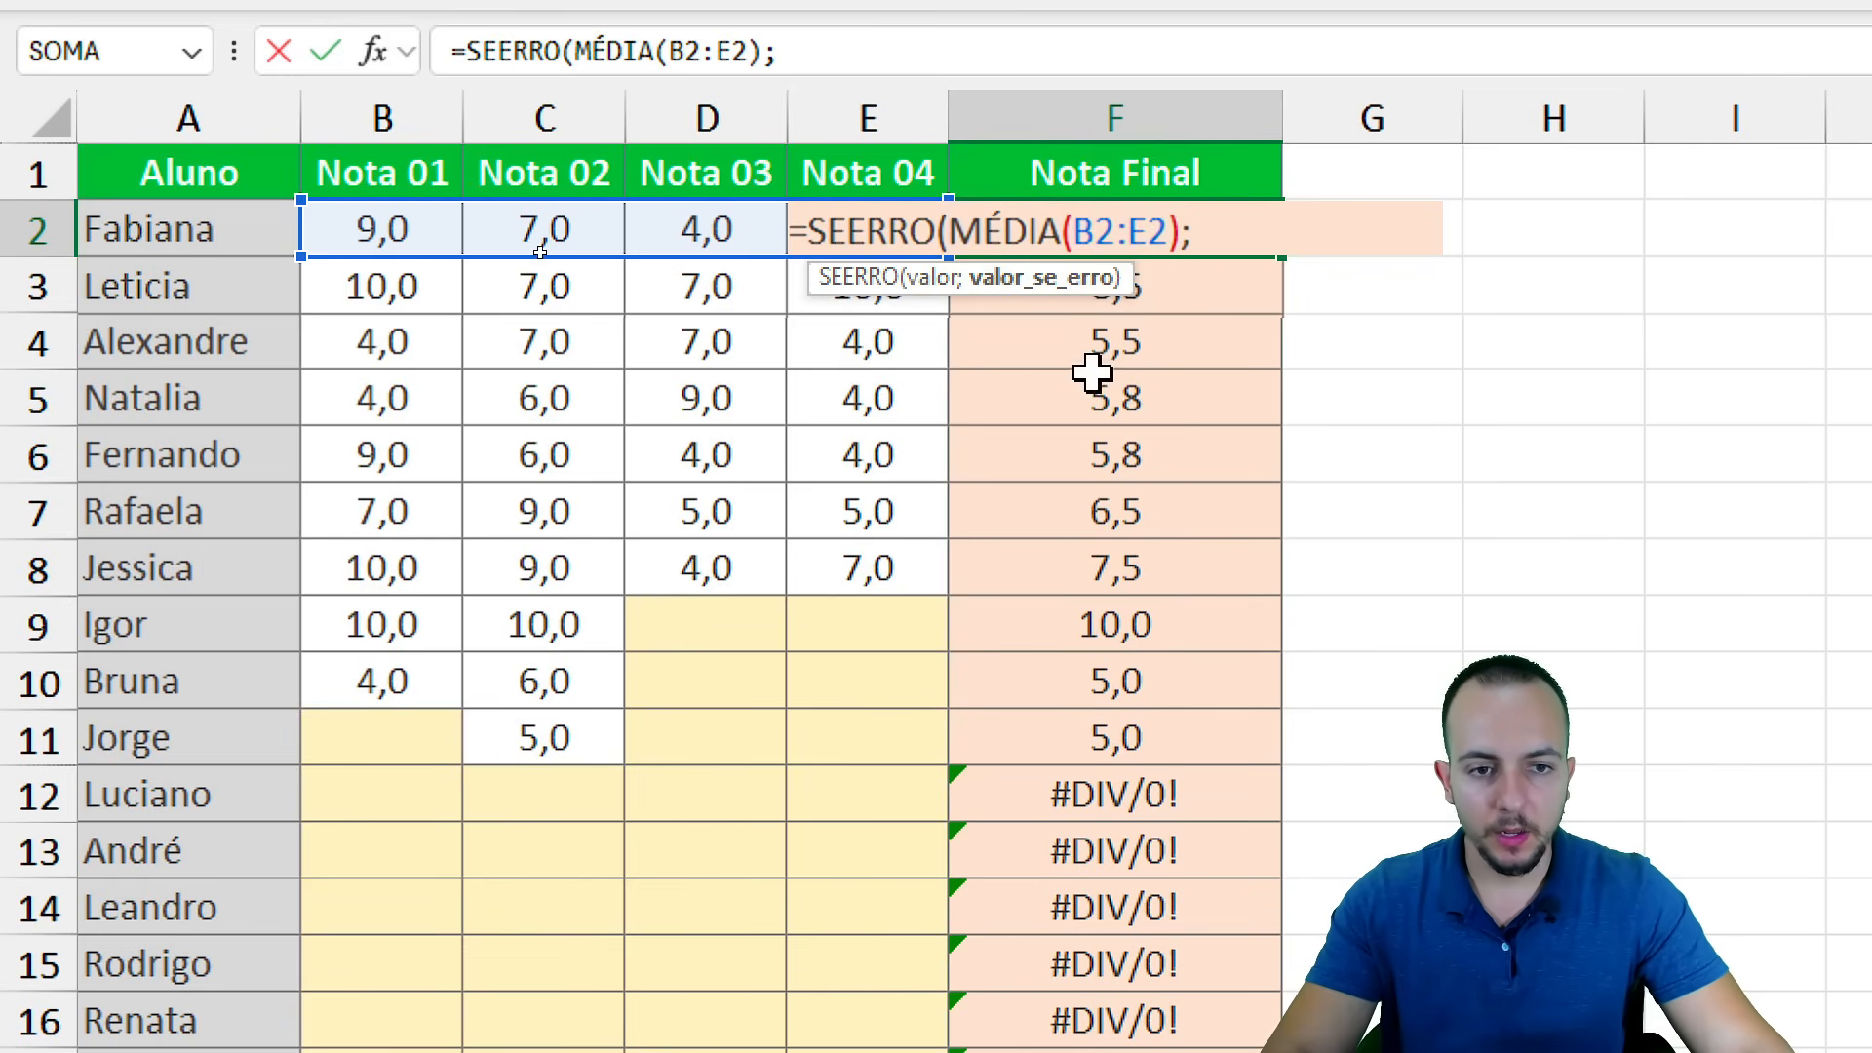
{"action": "type", "text": "\""}
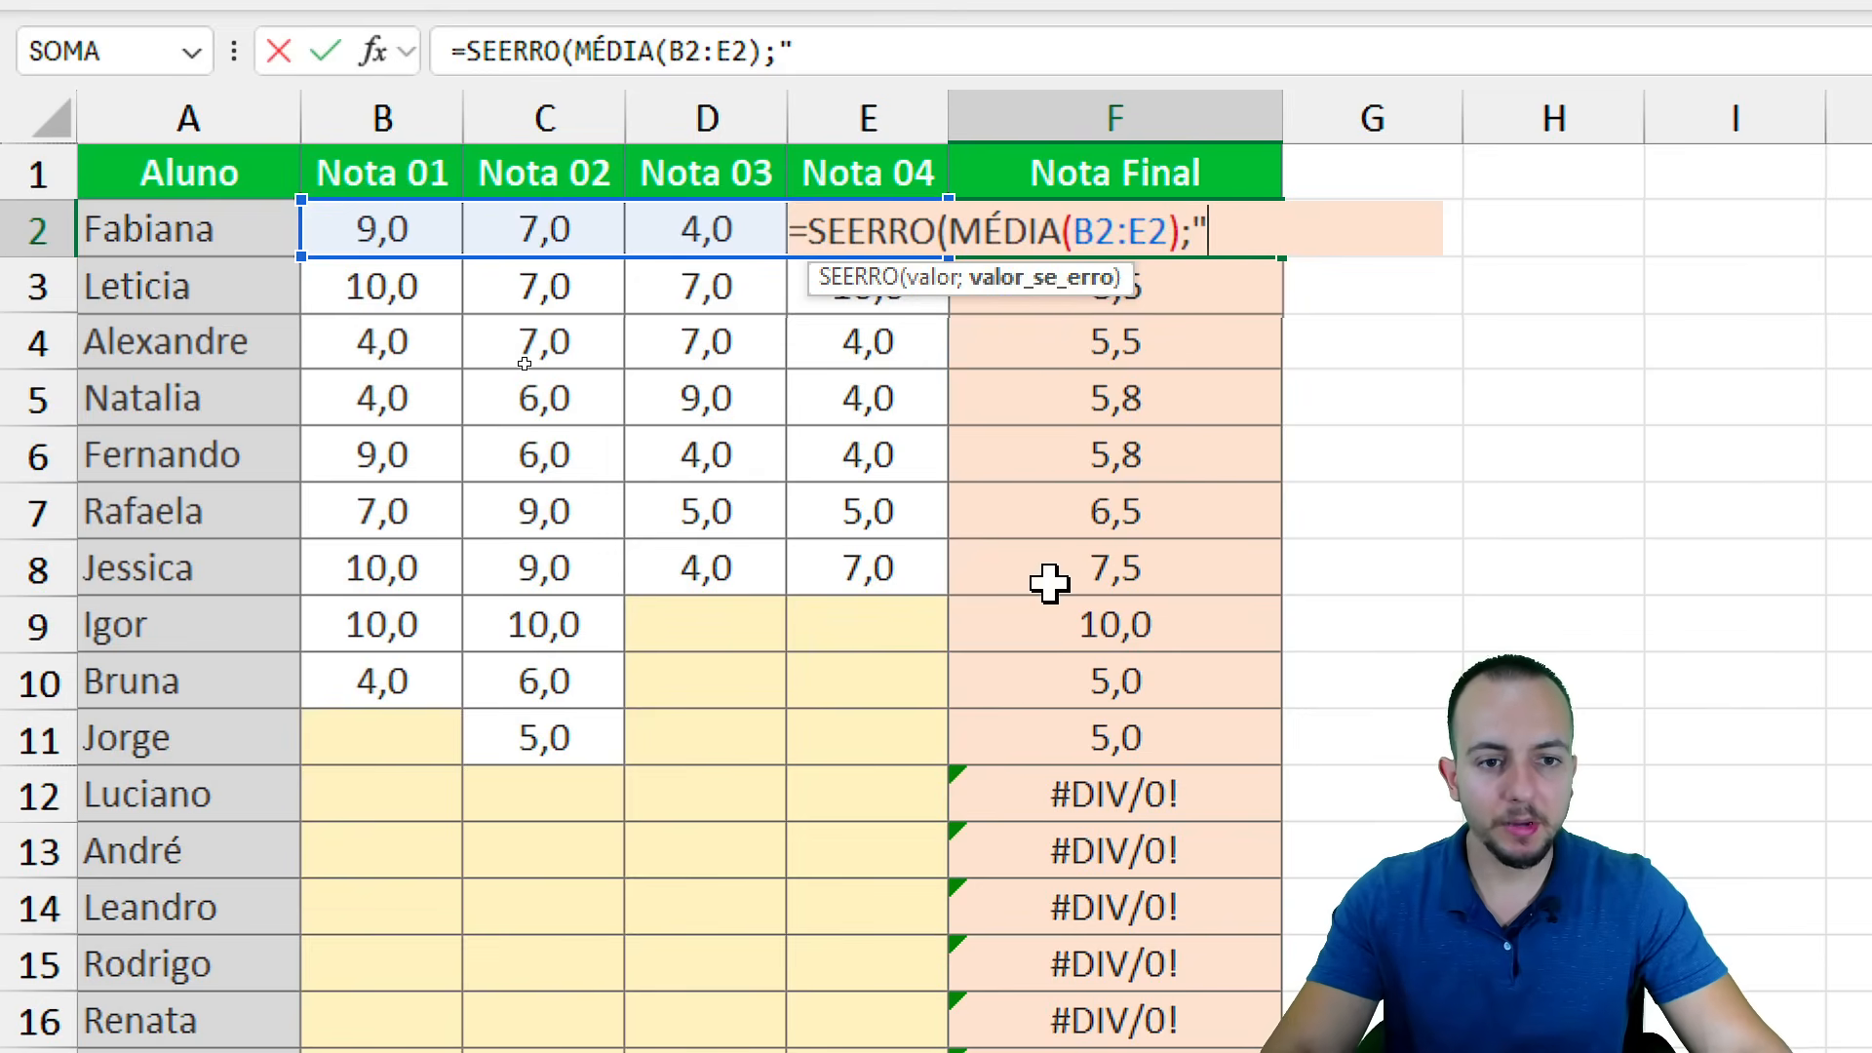
{"action": "type", "text": "-\""}
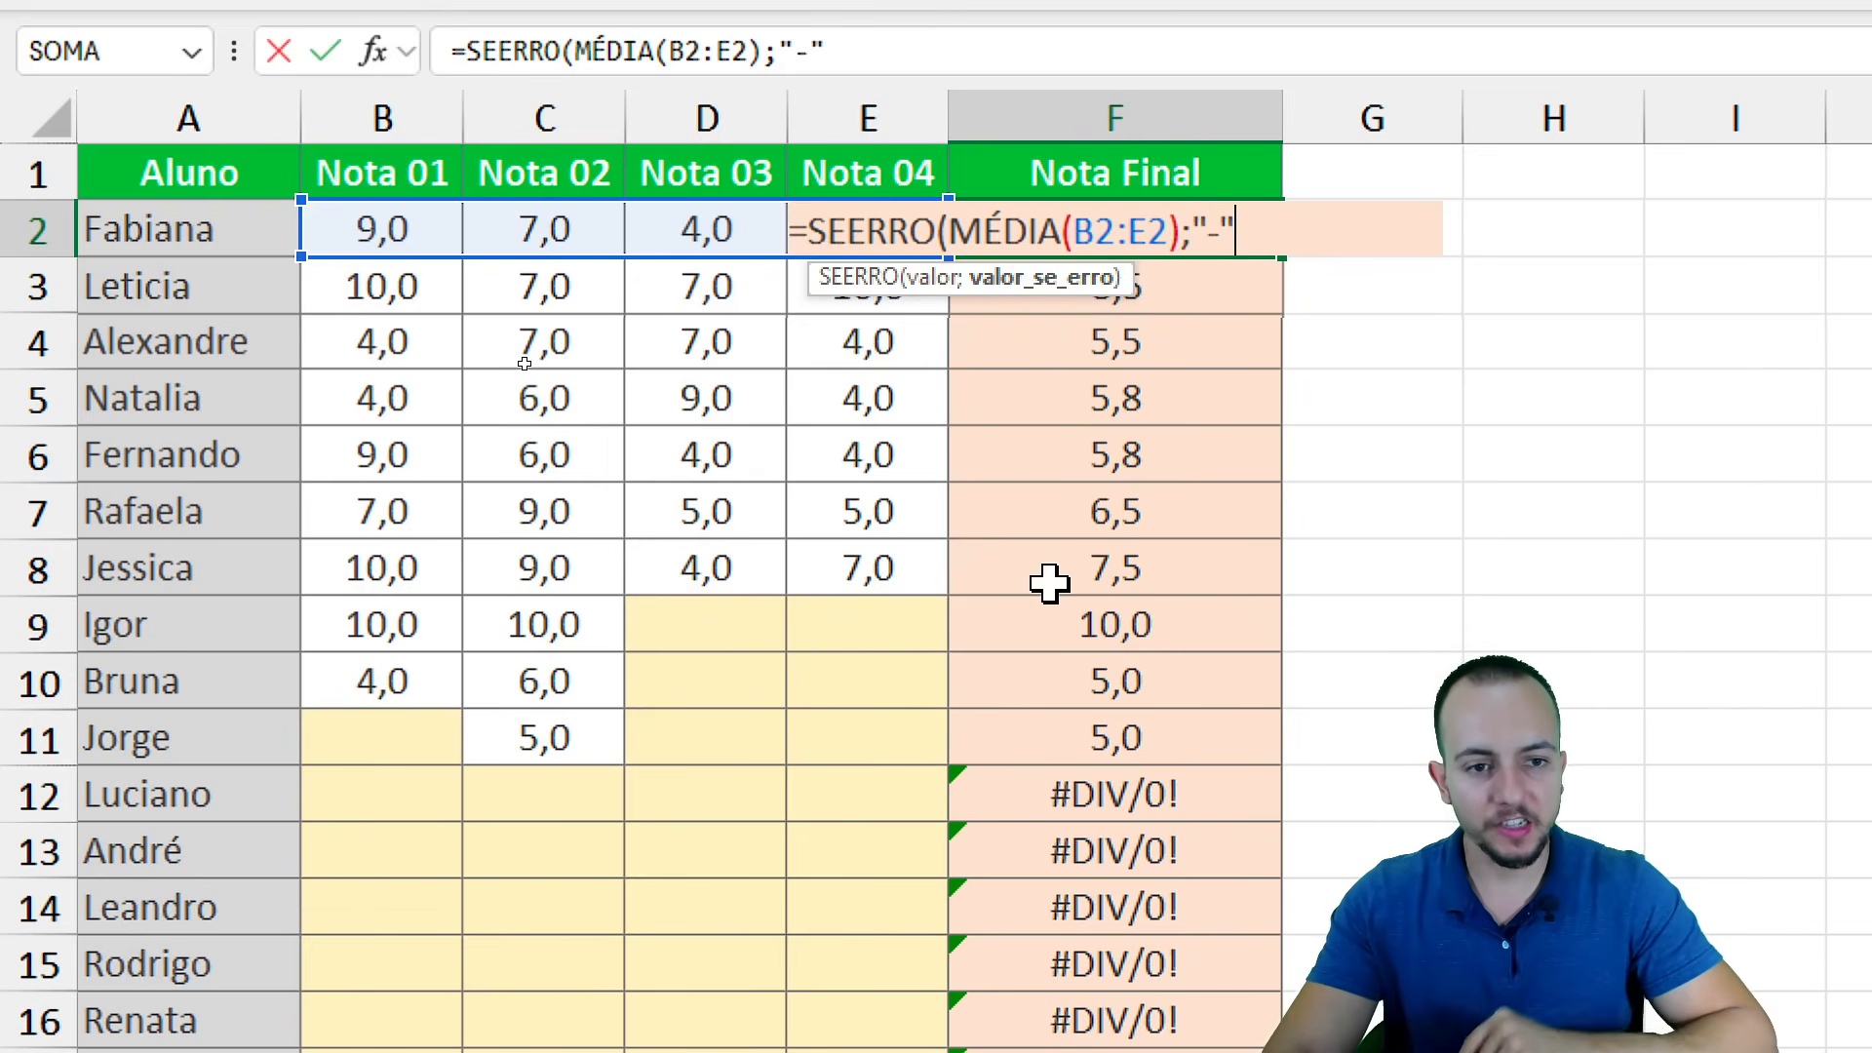
{"action": "type", "text": ")"}
{"action": "key", "text": "Return"}
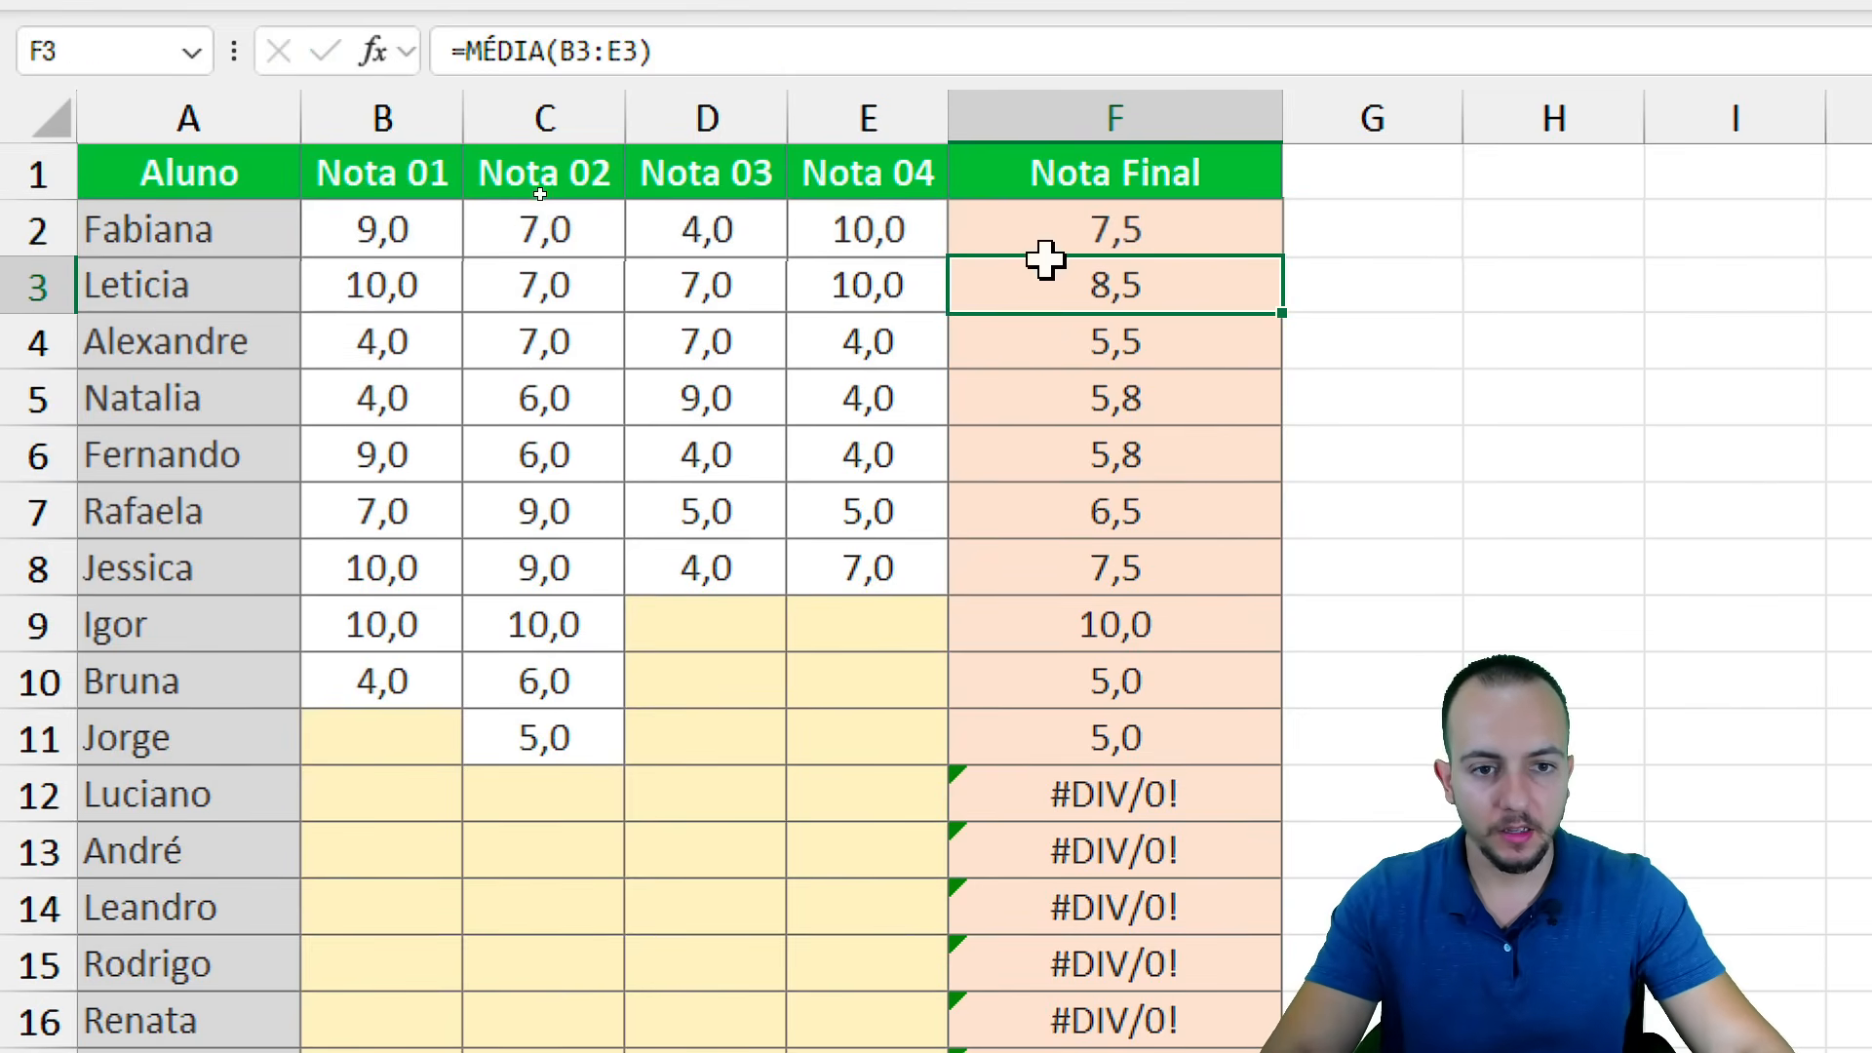
Fill the SEERRO average formula from F2 down the Nota Final column to F17.
{"action": "left_click", "coordinate": [1236, 236]}
{"action": "double_click", "coordinate": [1280, 257]}
{"action": "left_click", "coordinate": [1196, 912]}
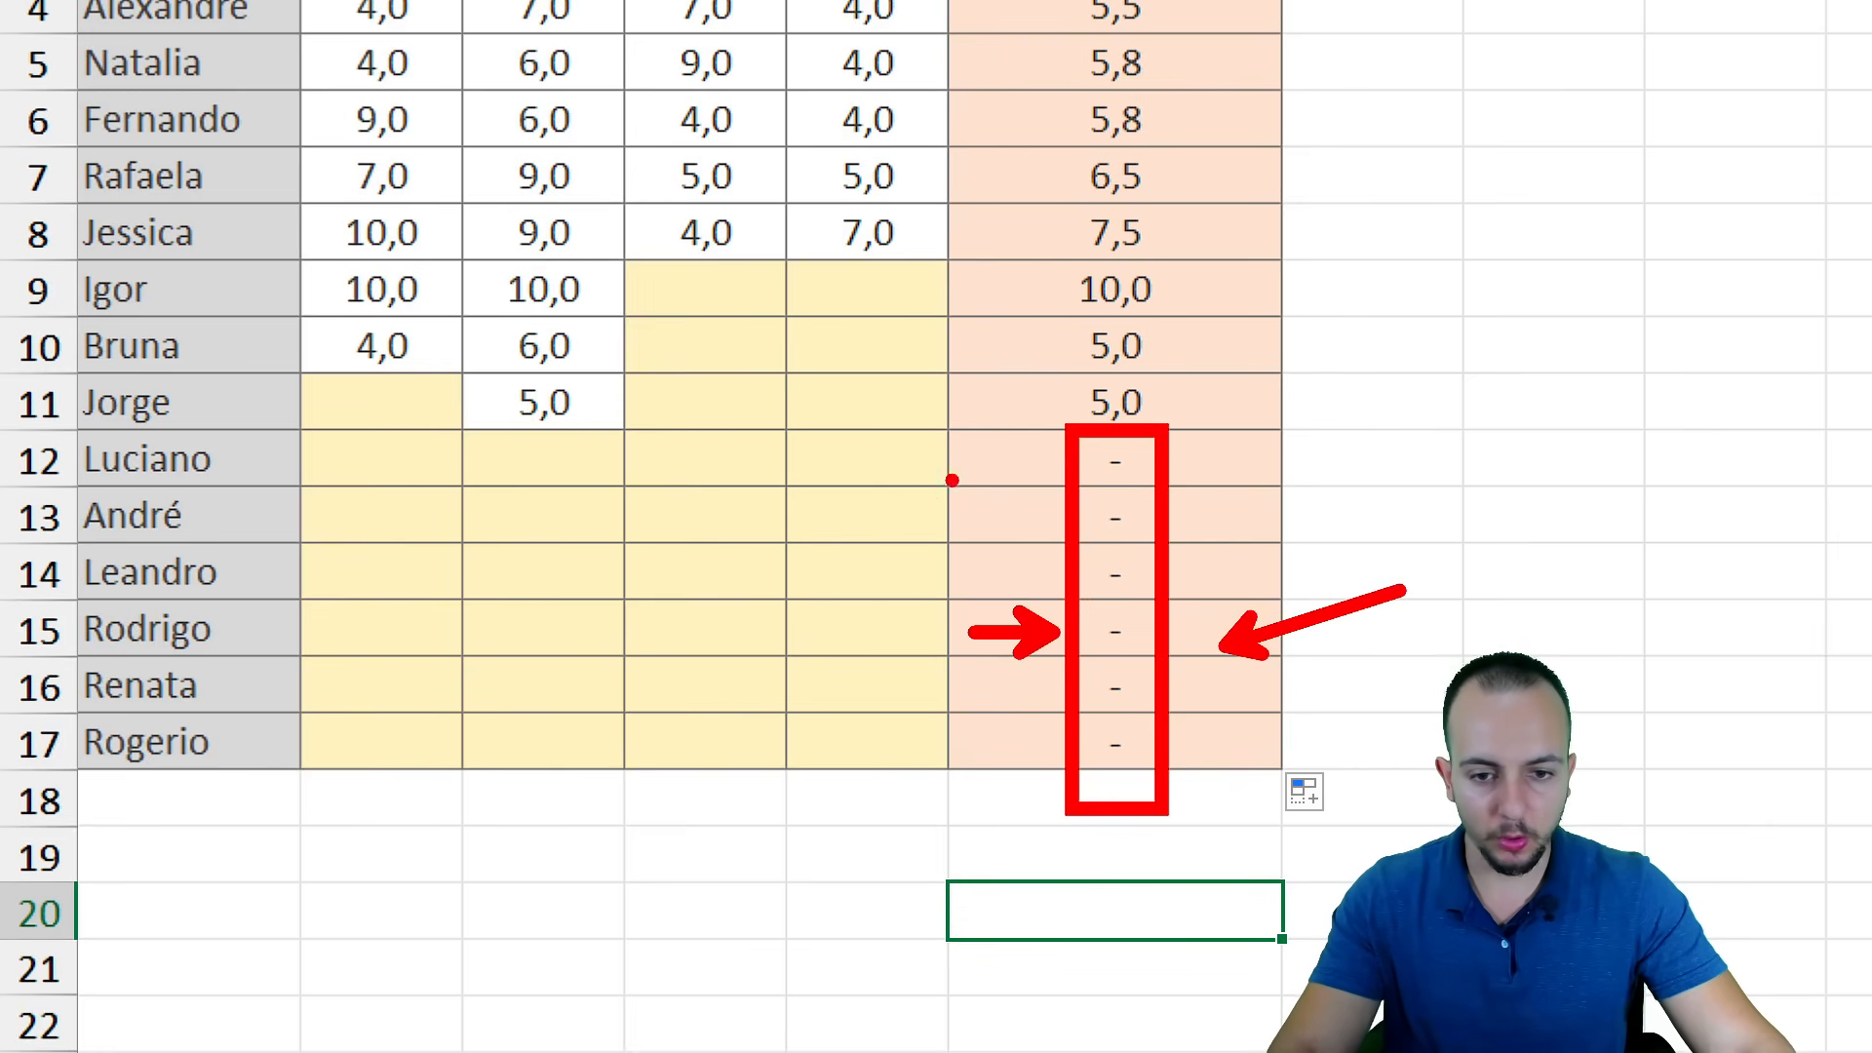
Review the grade cells without values and the MÉDIA and SEERRO parts of the formula in F2, leaving the formula as it is.
{"action": "mouse_move", "coordinate": [878, 504]}
{"action": "left_mouse_down"}
{"action": "mouse_move", "coordinate": [571, 649]}
{"action": "mouse_move", "coordinate": [353, 541]}
{"action": "left_mouse_up"}
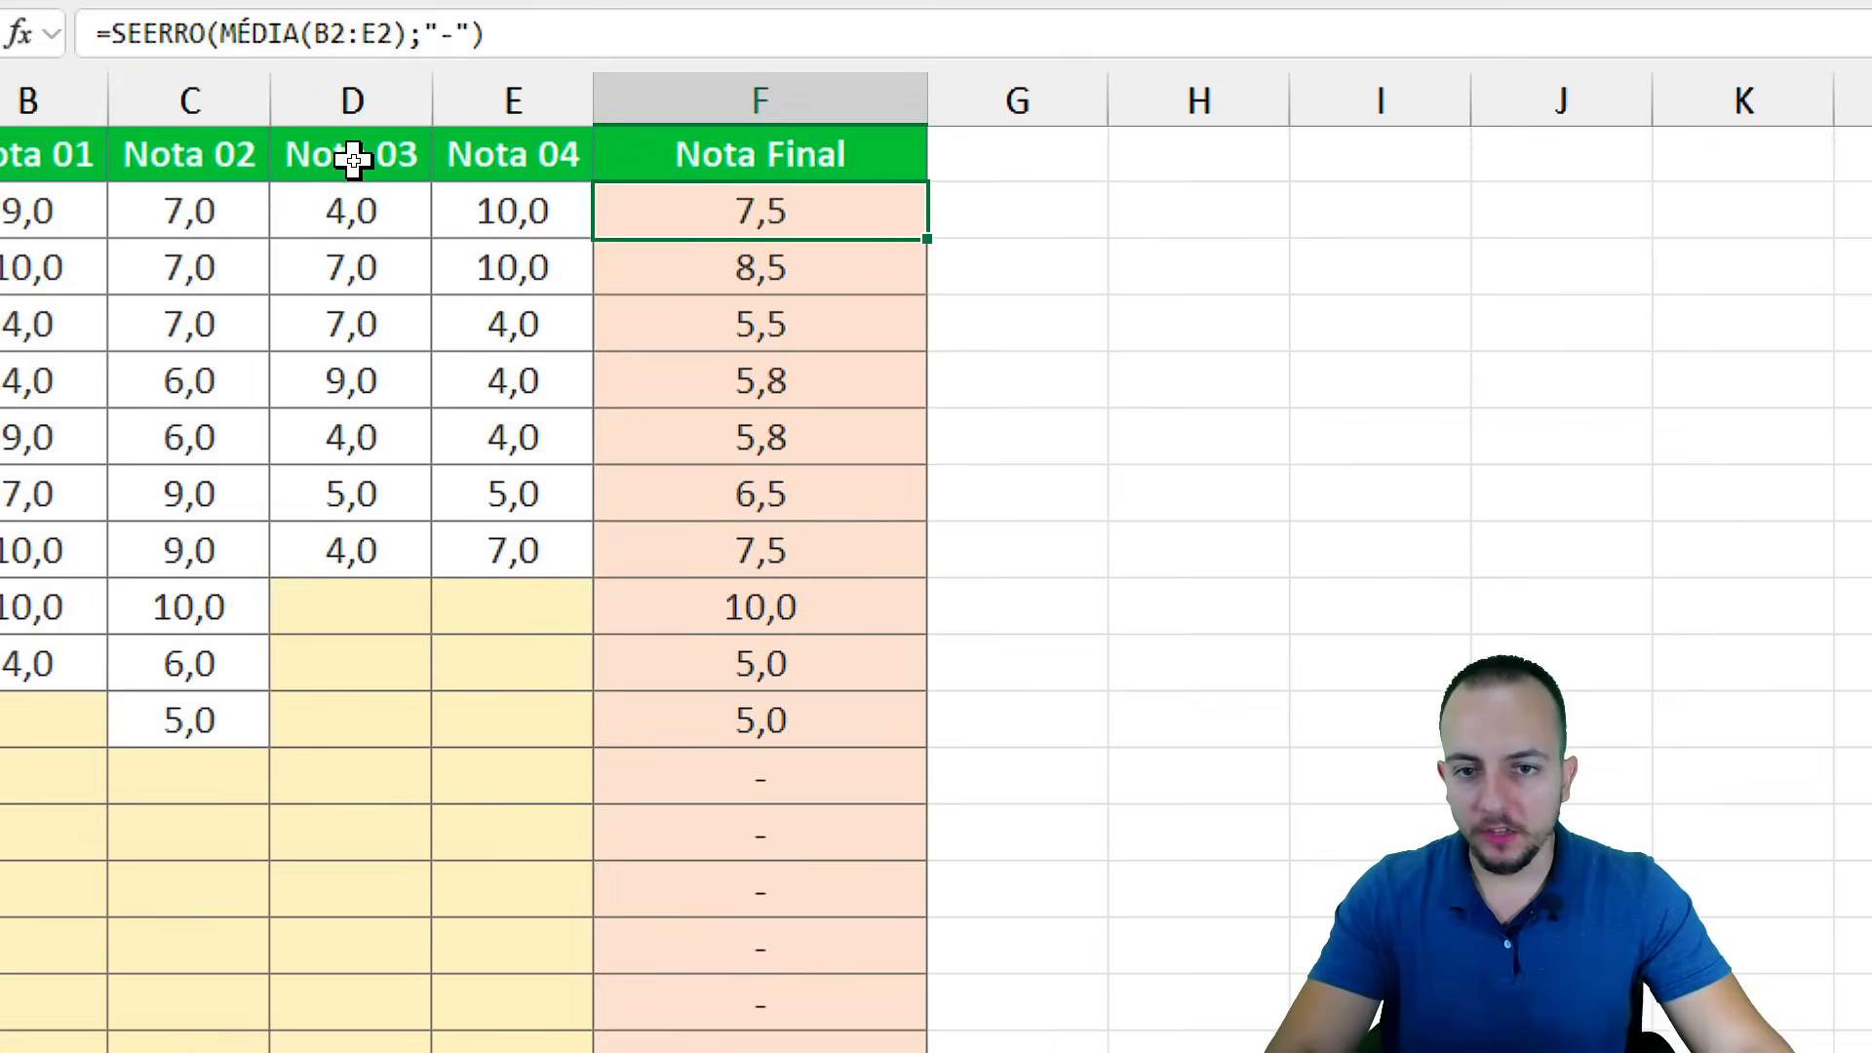
{"action": "double_click", "coordinate": [829, 230]}
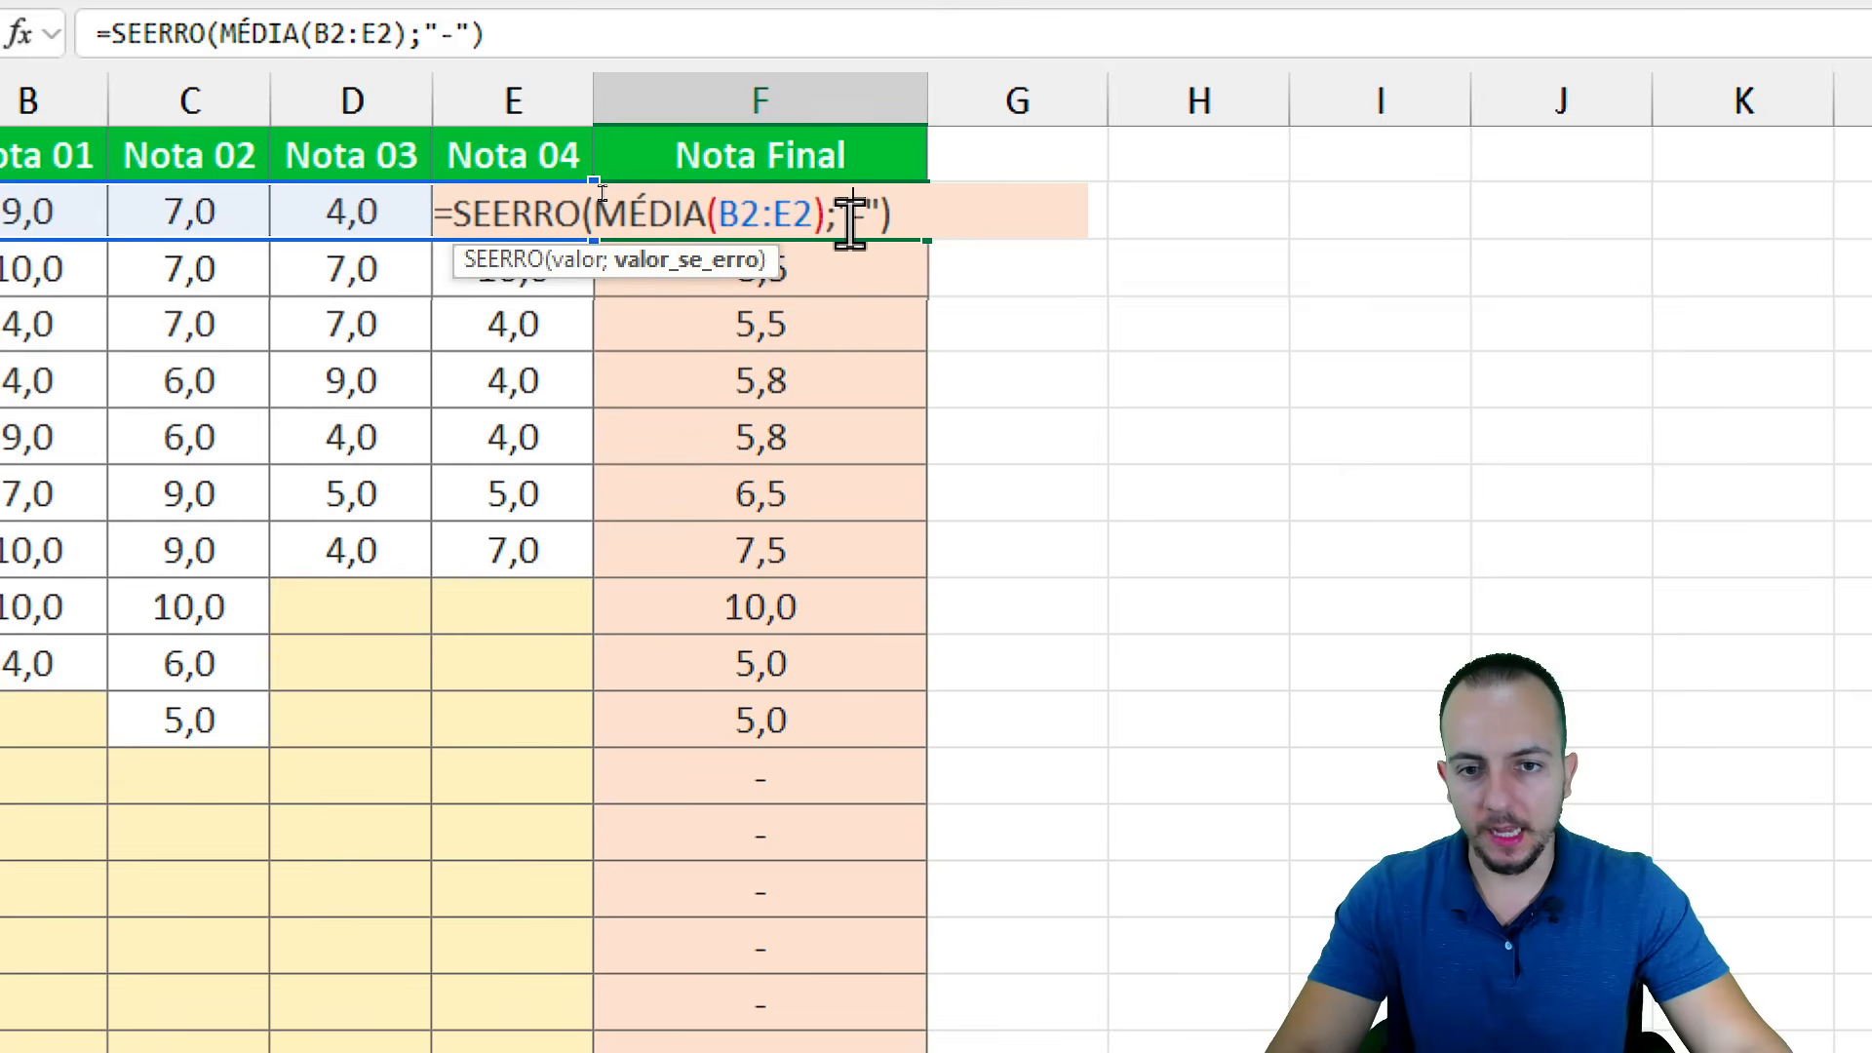
{"action": "left_click_drag", "start_coordinate": [700, 242], "coordinate": [807, 415]}
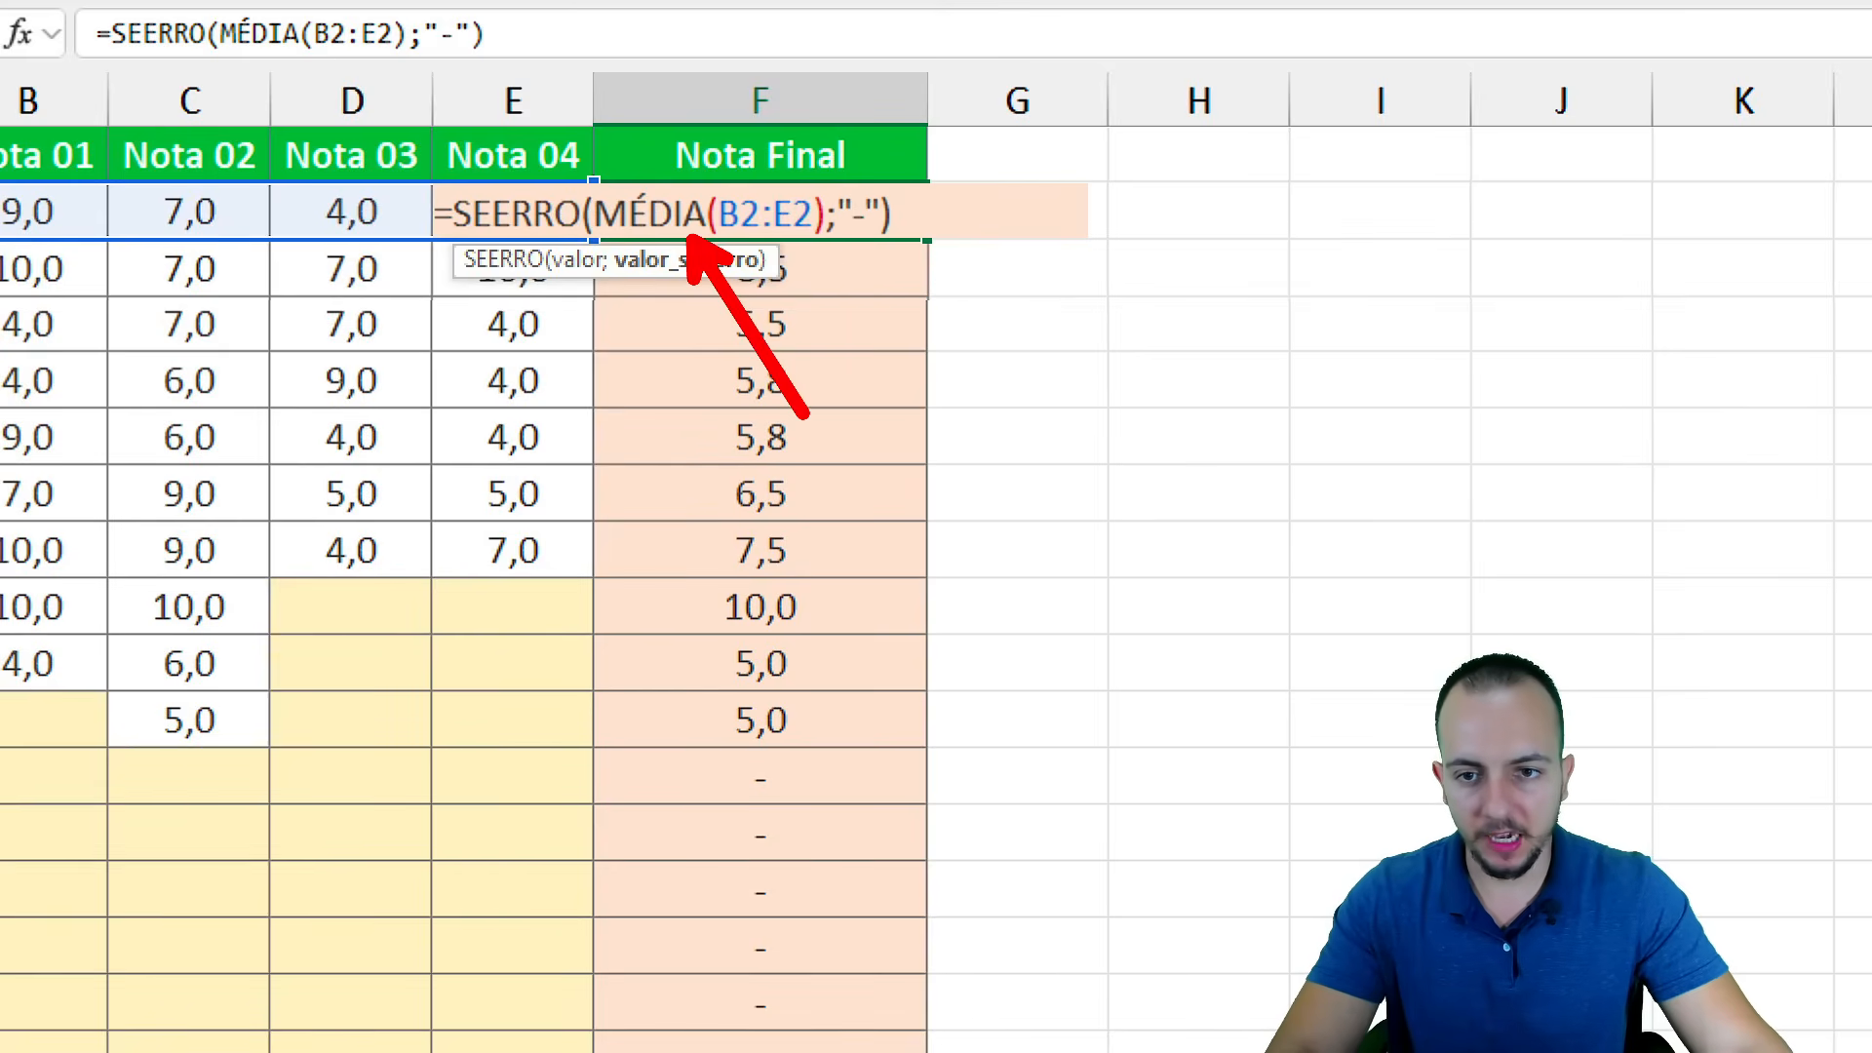
{"action": "left_click_drag", "start_coordinate": [529, 243], "coordinate": [616, 454]}
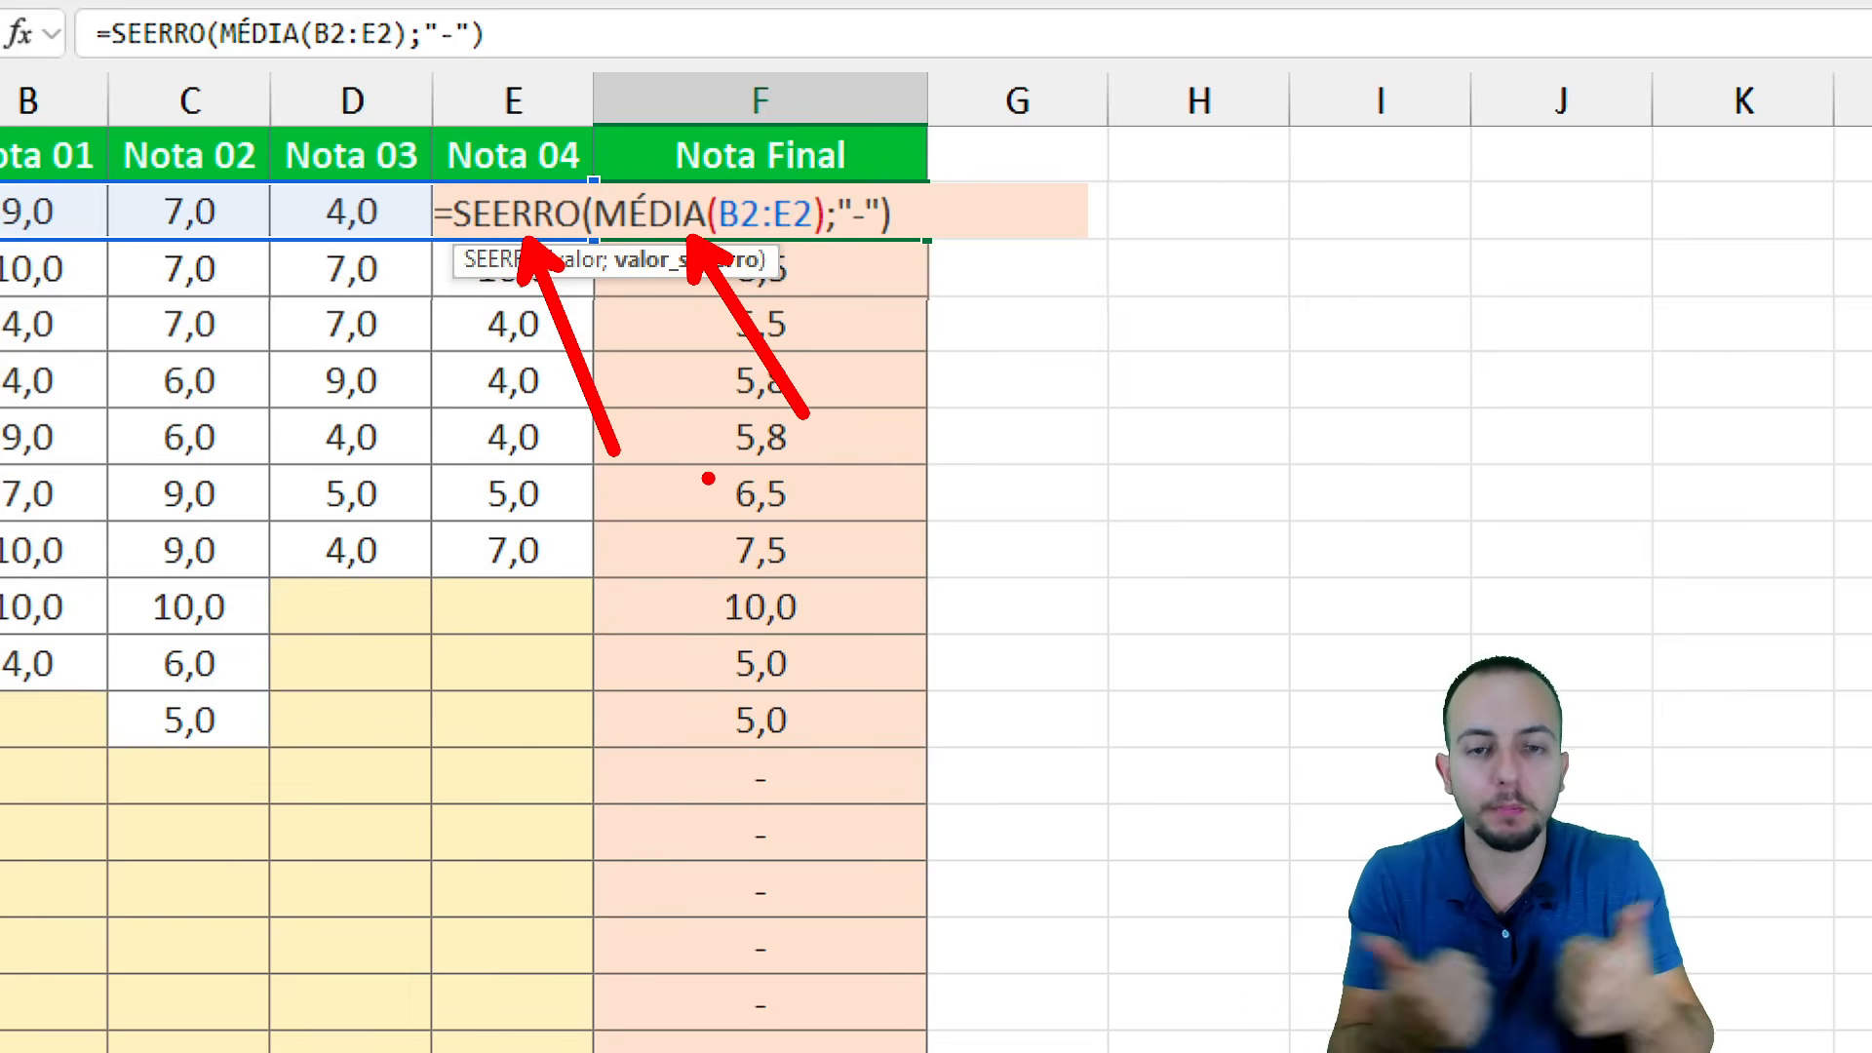
{"action": "key", "text": "Escape"}
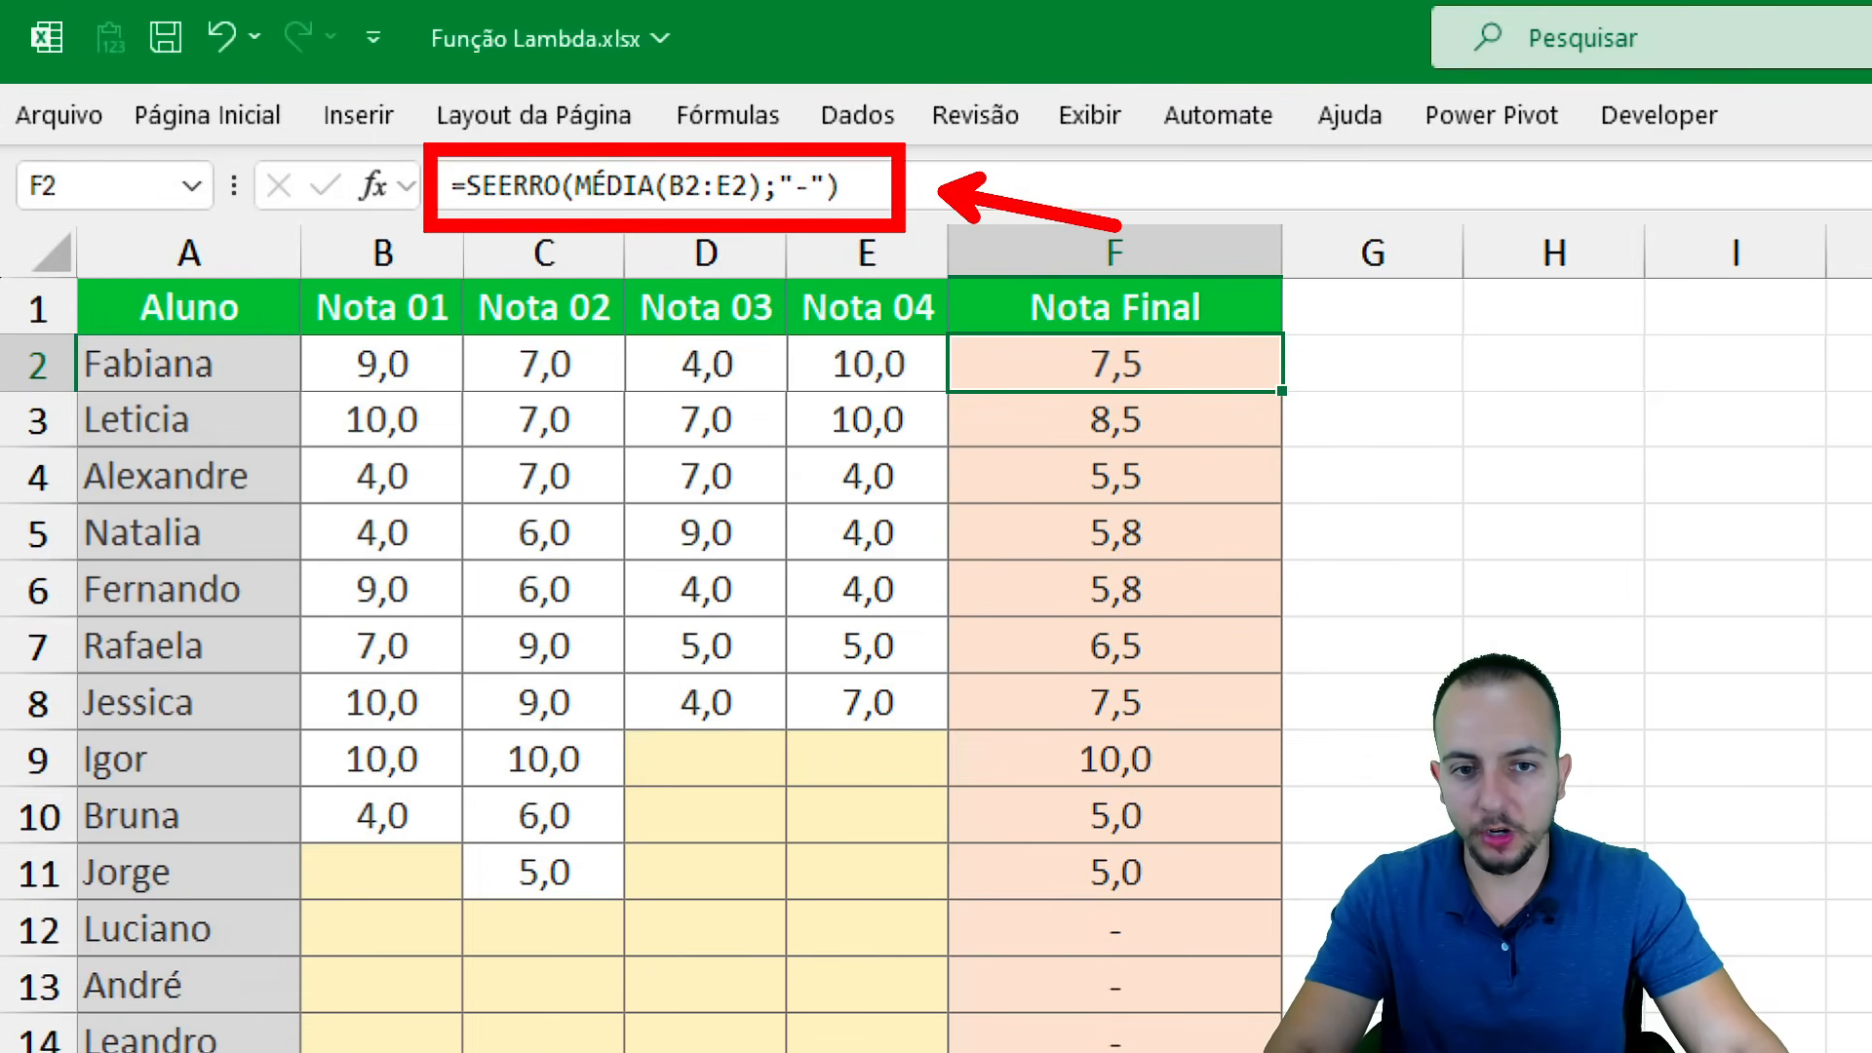
Insert the LAMBDA function right after the equals sign in F2's formula, in front of SEERRO.
{"action": "left_click", "coordinate": [472, 185]}
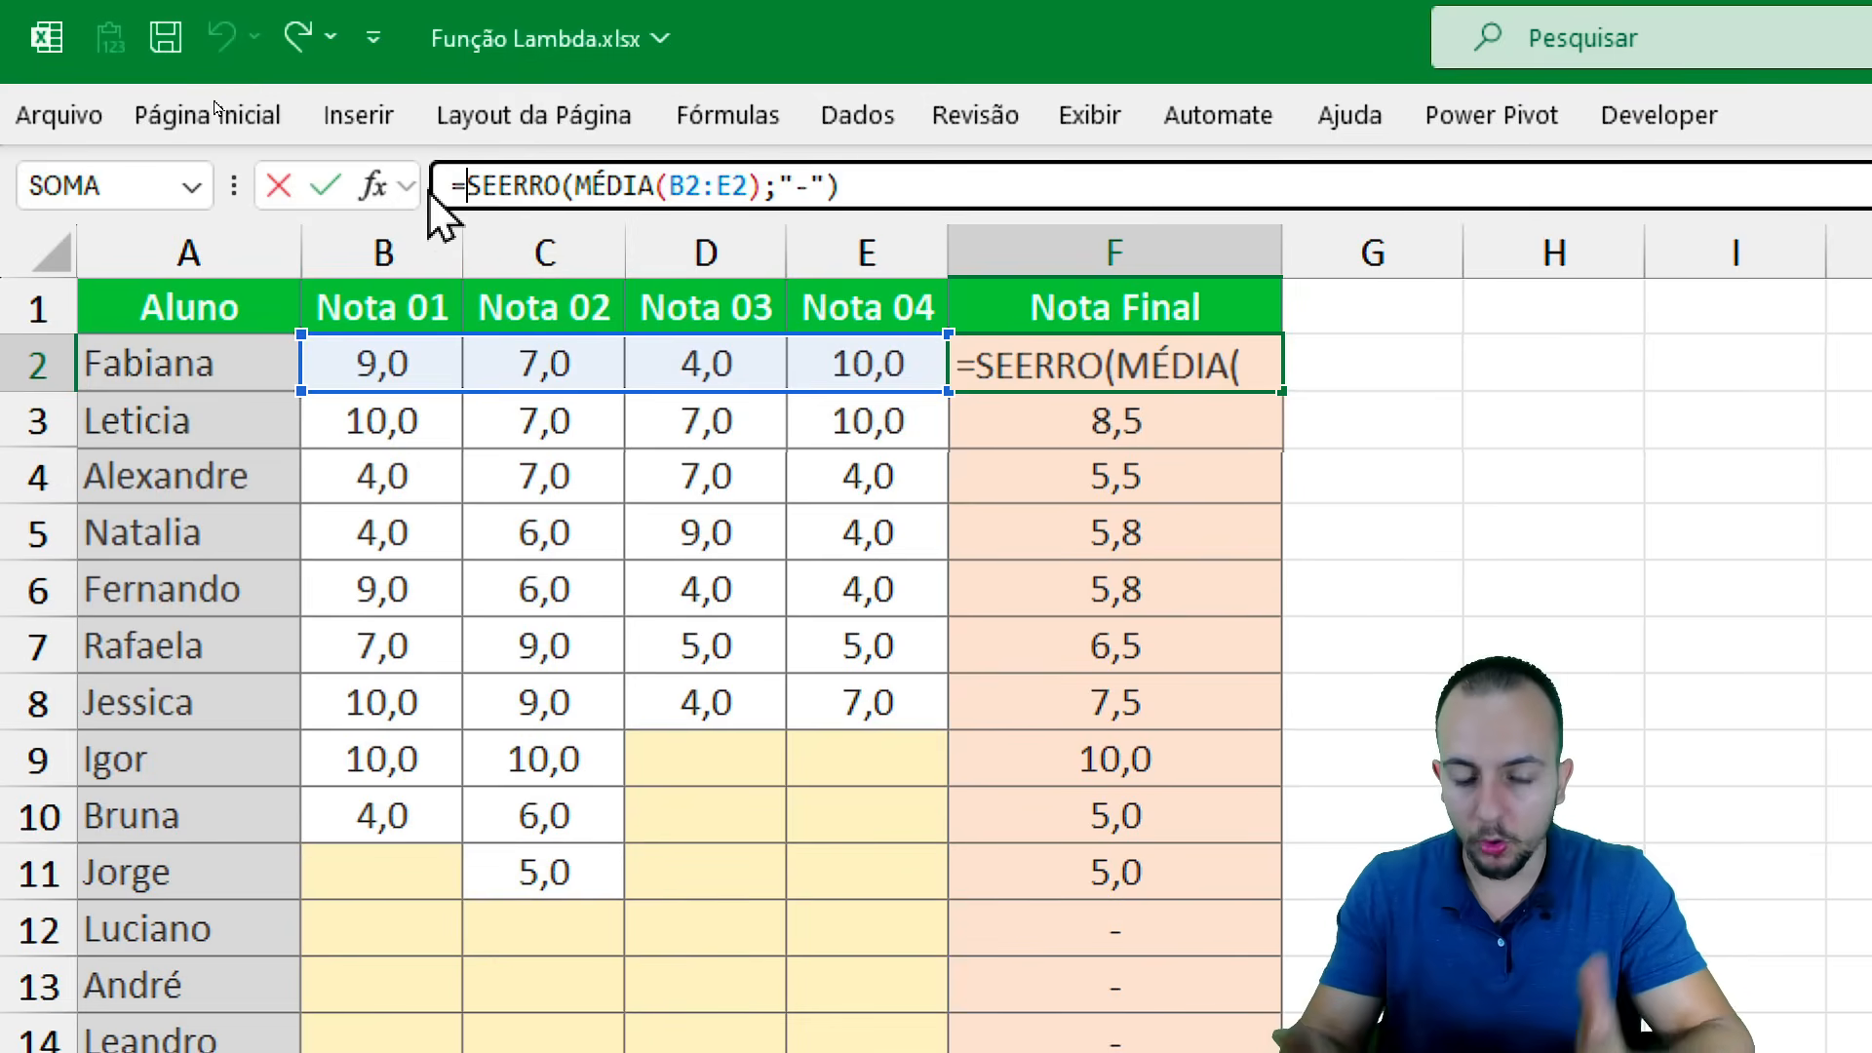
{"action": "type", "text": "lamb"}
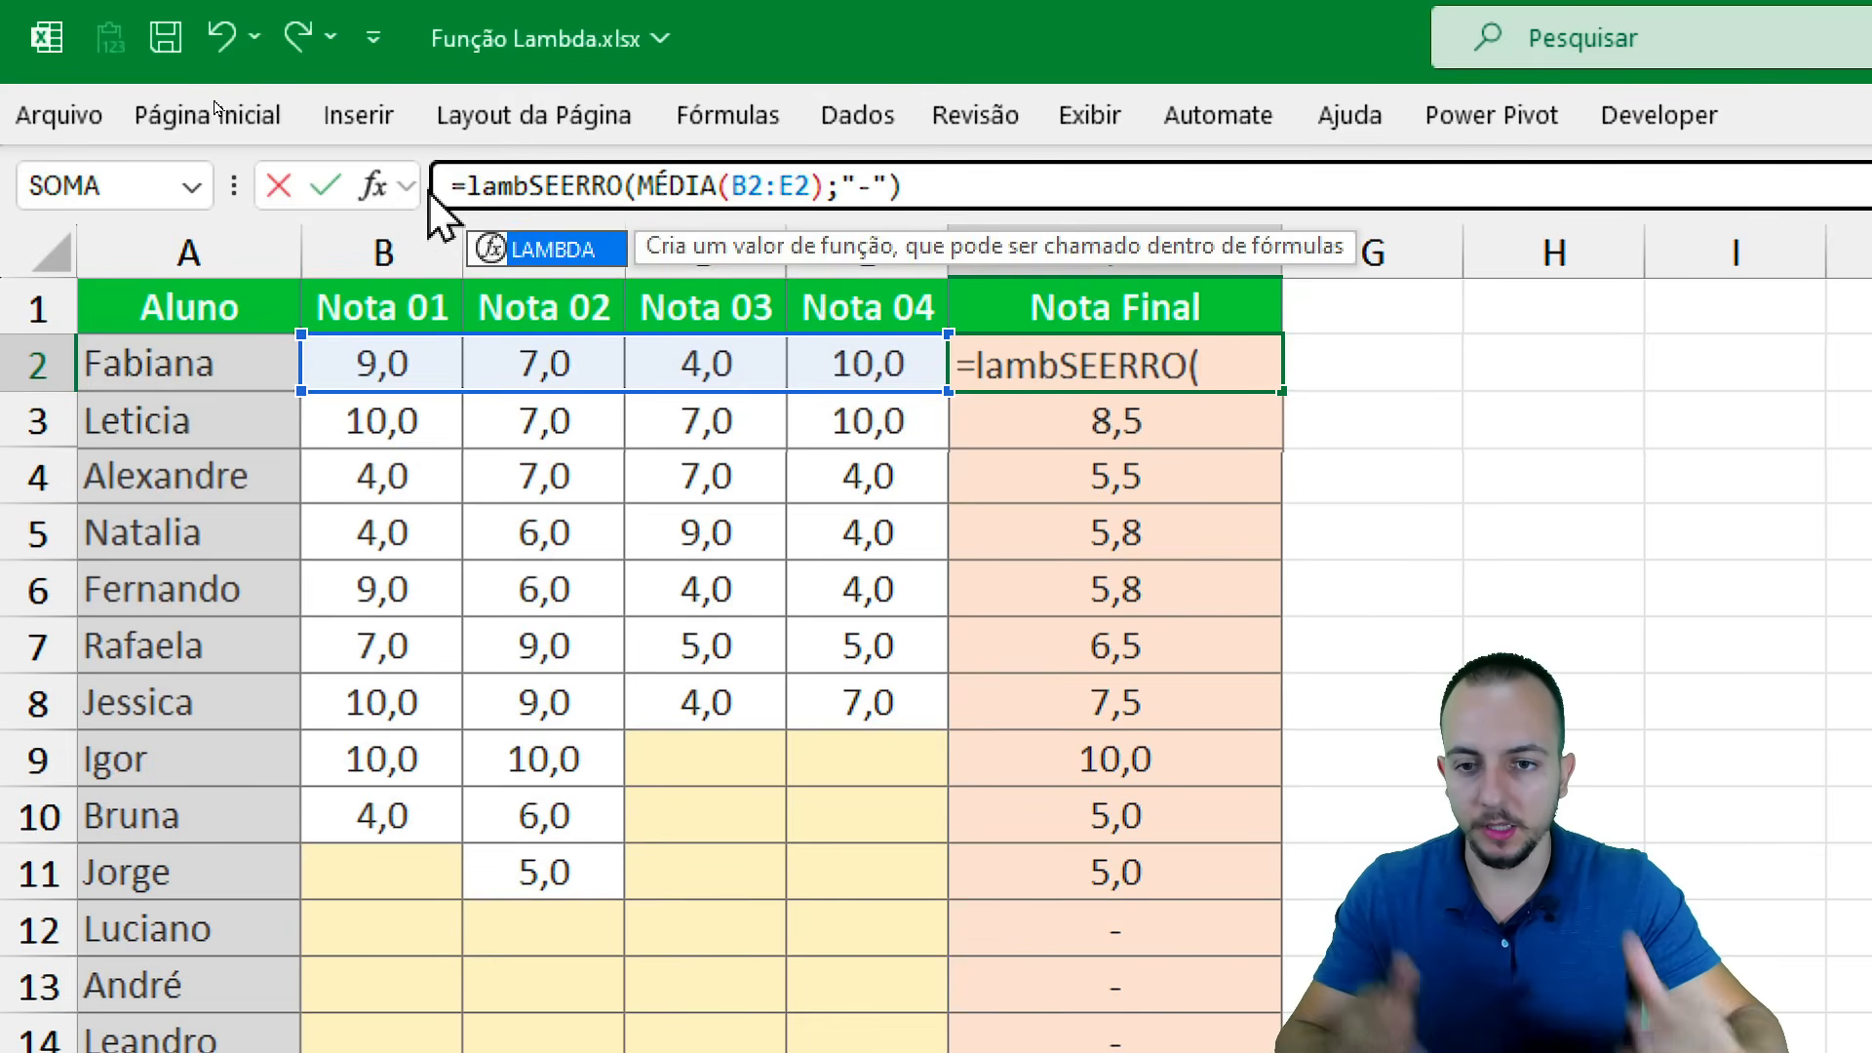
{"action": "double_click", "coordinate": [561, 250]}
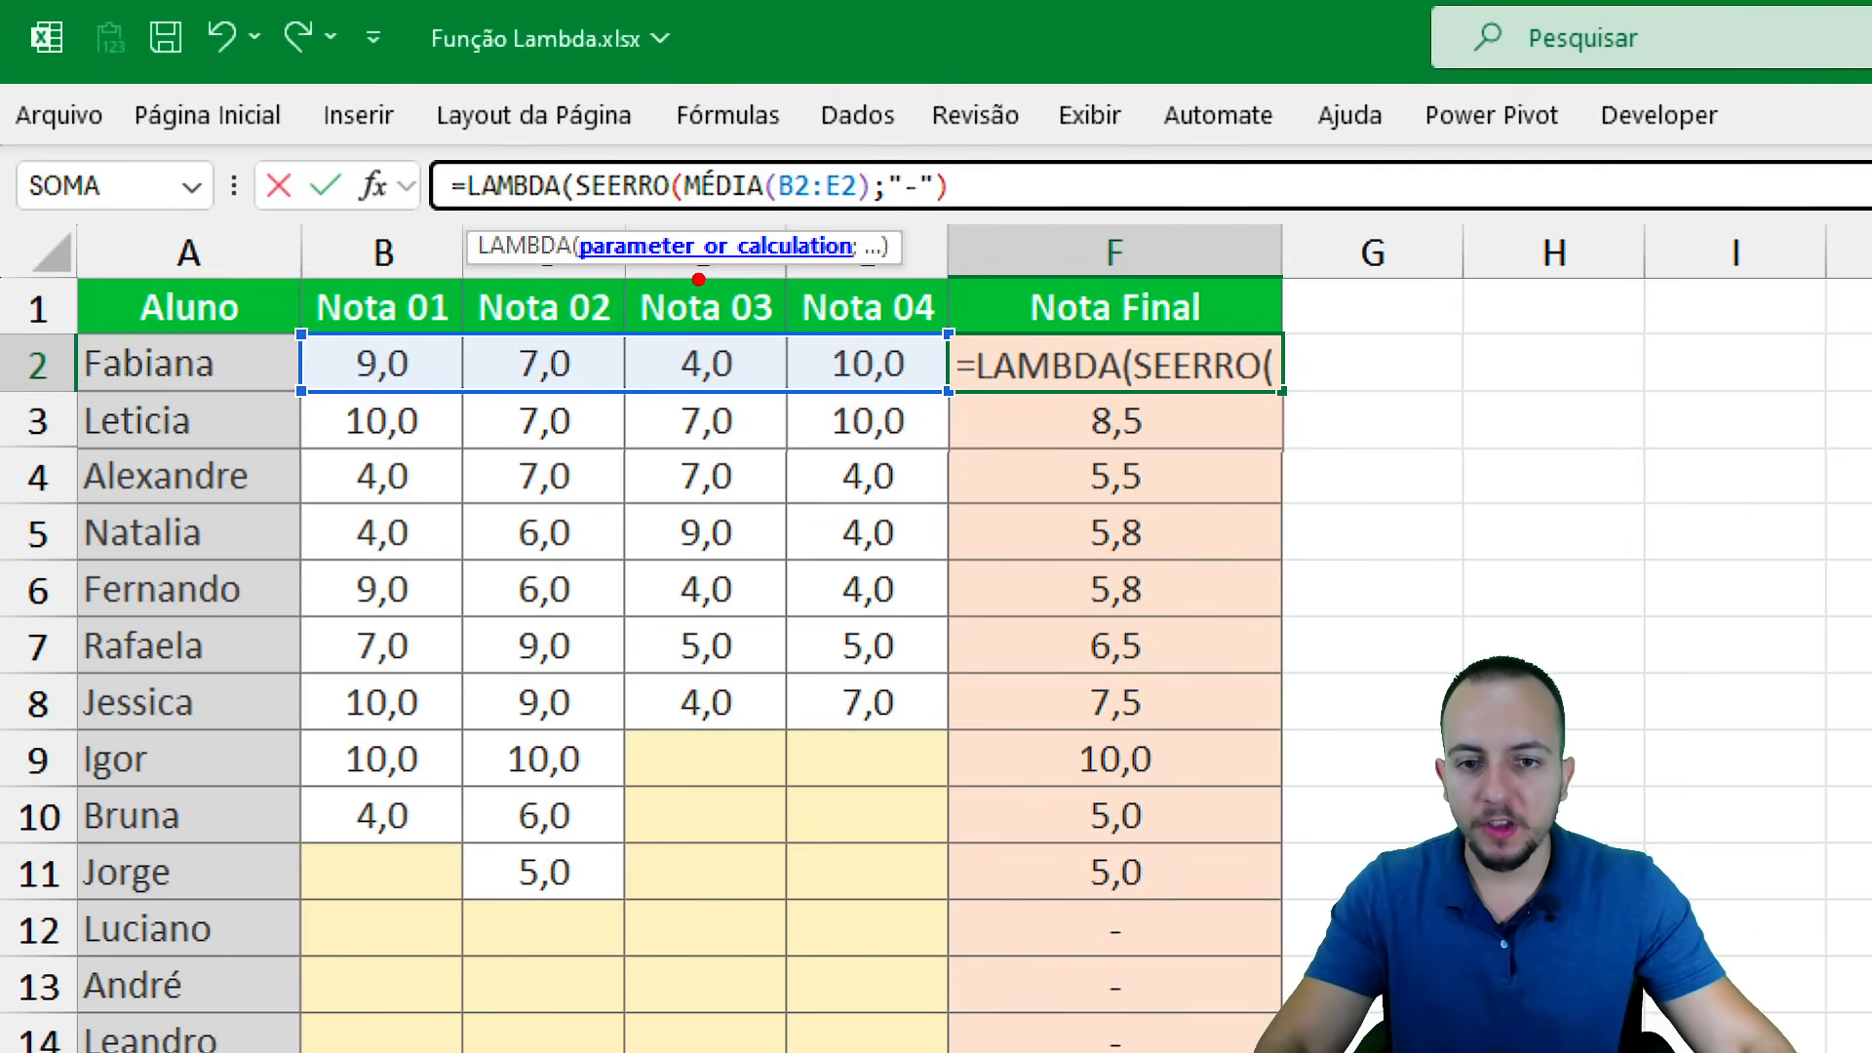
Examine the B2:E2 argument in the formula against the grade cells in row 2, the Nota 02 column and the dash results in Nota Final.
{"action": "mouse_move", "coordinate": [819, 200]}
{"action": "left_mouse_down"}
{"action": "mouse_move", "coordinate": [844, 246]}
{"action": "mouse_move", "coordinate": [965, 337]}
{"action": "left_mouse_up"}
{"action": "left_click_drag", "start_coordinate": [755, 145], "coordinate": [874, 229]}
{"action": "key", "text": "ctrl+z"}
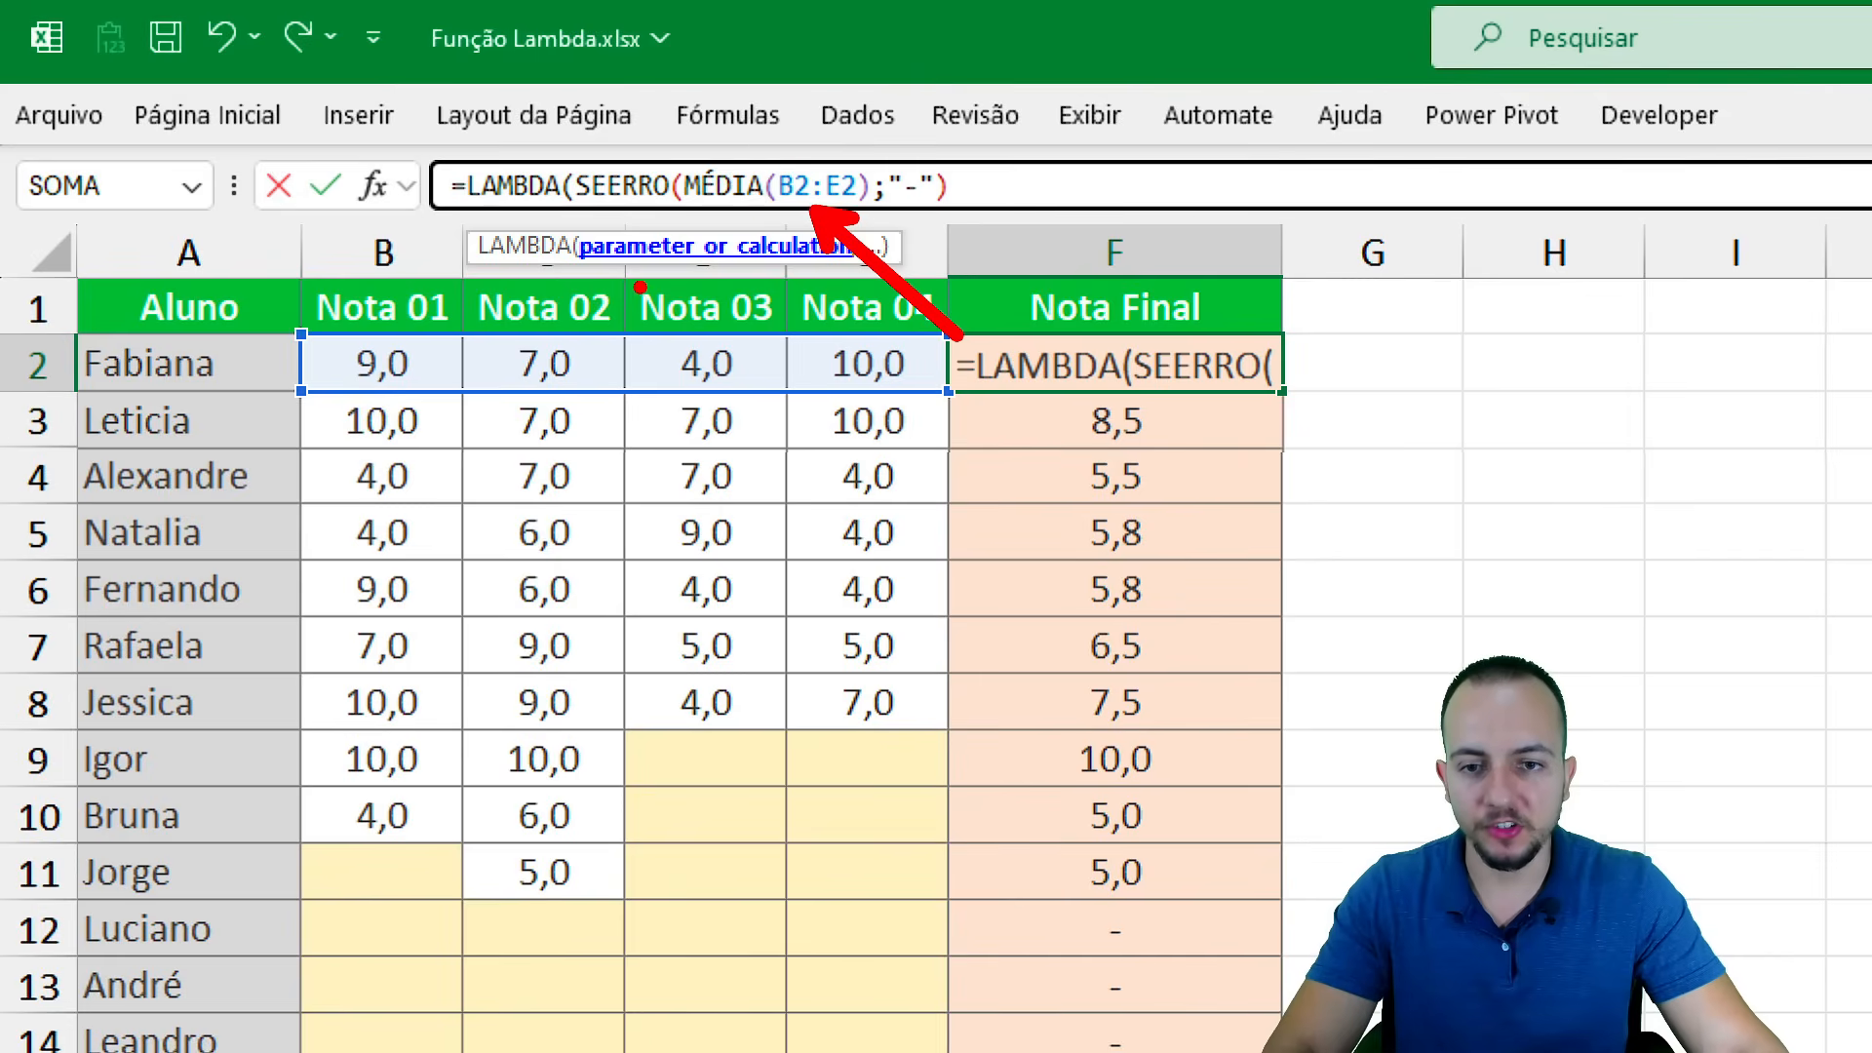
{"action": "key", "text": "ctrl+z"}
{"action": "mouse_move", "coordinate": [286, 320]}
{"action": "left_mouse_down"}
{"action": "mouse_move", "coordinate": [568, 406]}
{"action": "mouse_move", "coordinate": [964, 400]}
{"action": "left_mouse_up"}
{"action": "left_click_drag", "start_coordinate": [951, 424], "coordinate": [1030, 522]}
{"action": "left_click_drag", "start_coordinate": [871, 436], "coordinate": [926, 561]}
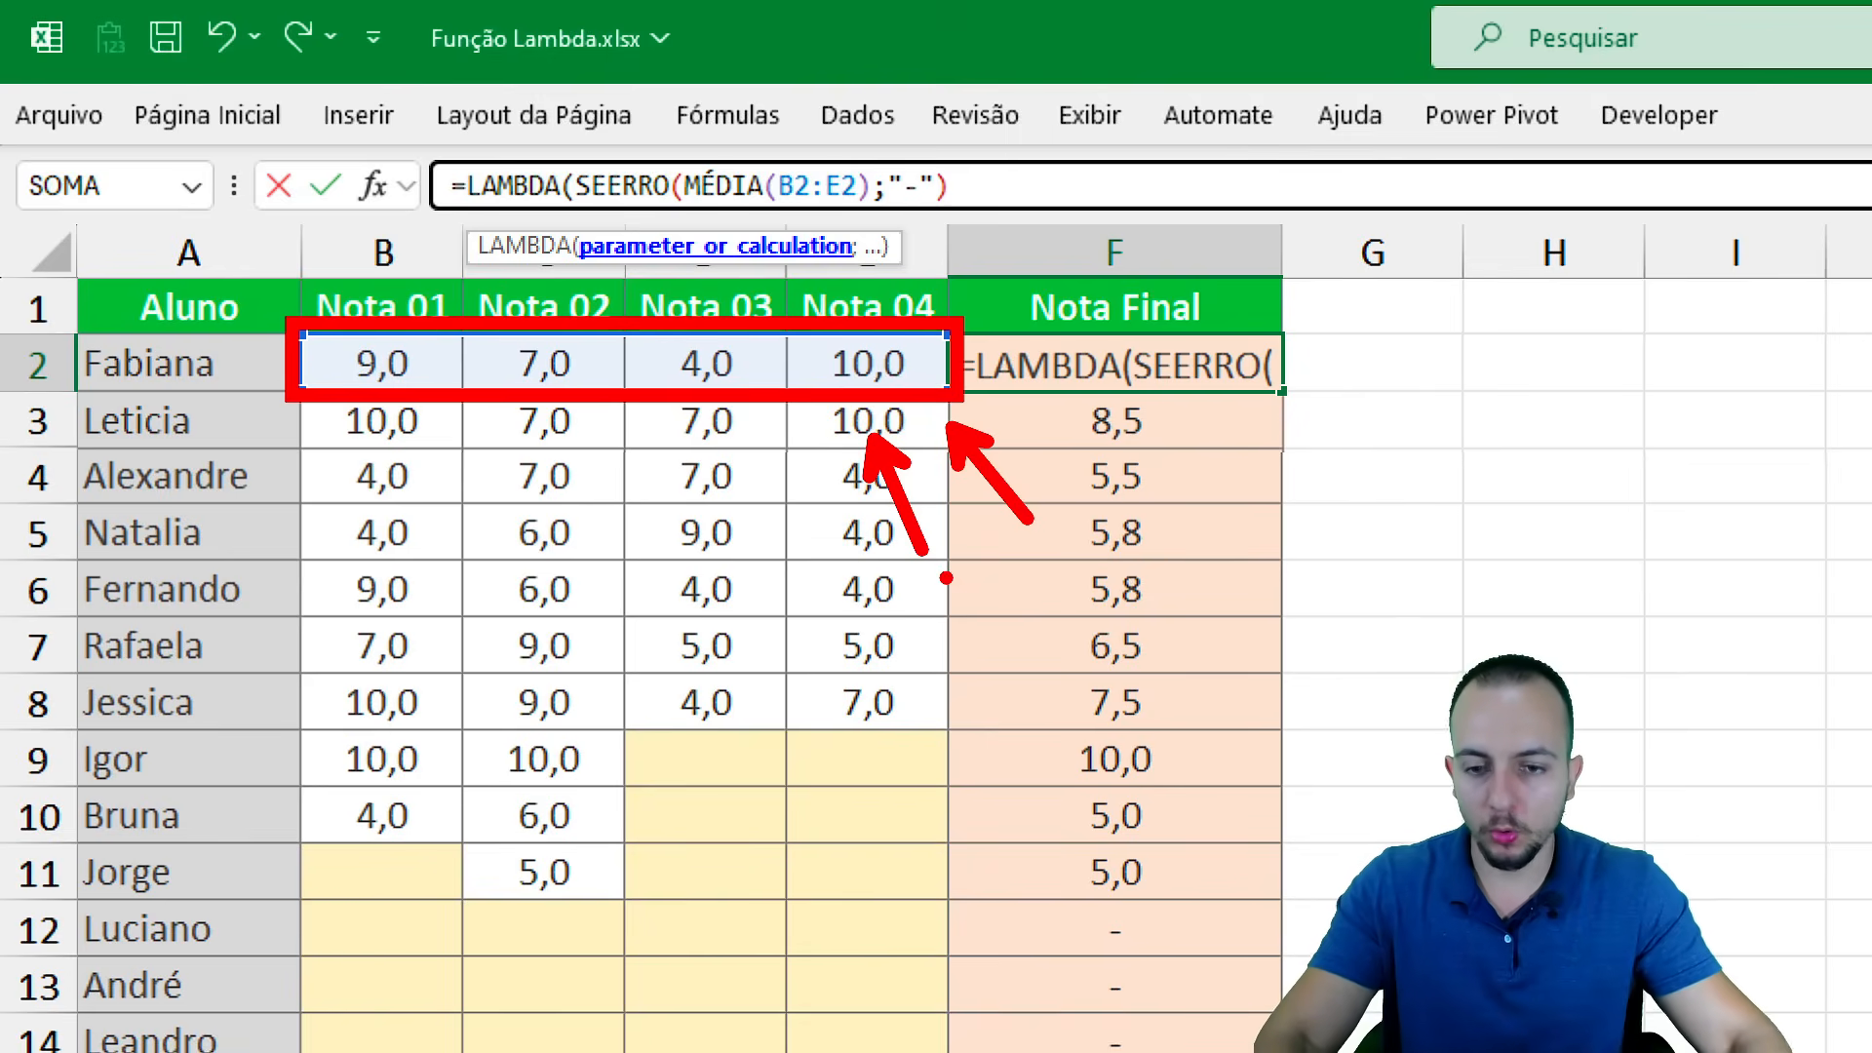
{"action": "key", "text": "ctrl+z"}
{"action": "key", "text": "ctrl+z"}
{"action": "key", "text": "ctrl+z"}
{"action": "left_click_drag", "start_coordinate": [459, 332], "coordinate": [624, 905]}
{"action": "left_click_drag", "start_coordinate": [787, 915], "coordinate": [653, 839]}
{"action": "left_click_drag", "start_coordinate": [807, 815], "coordinate": [697, 785]}
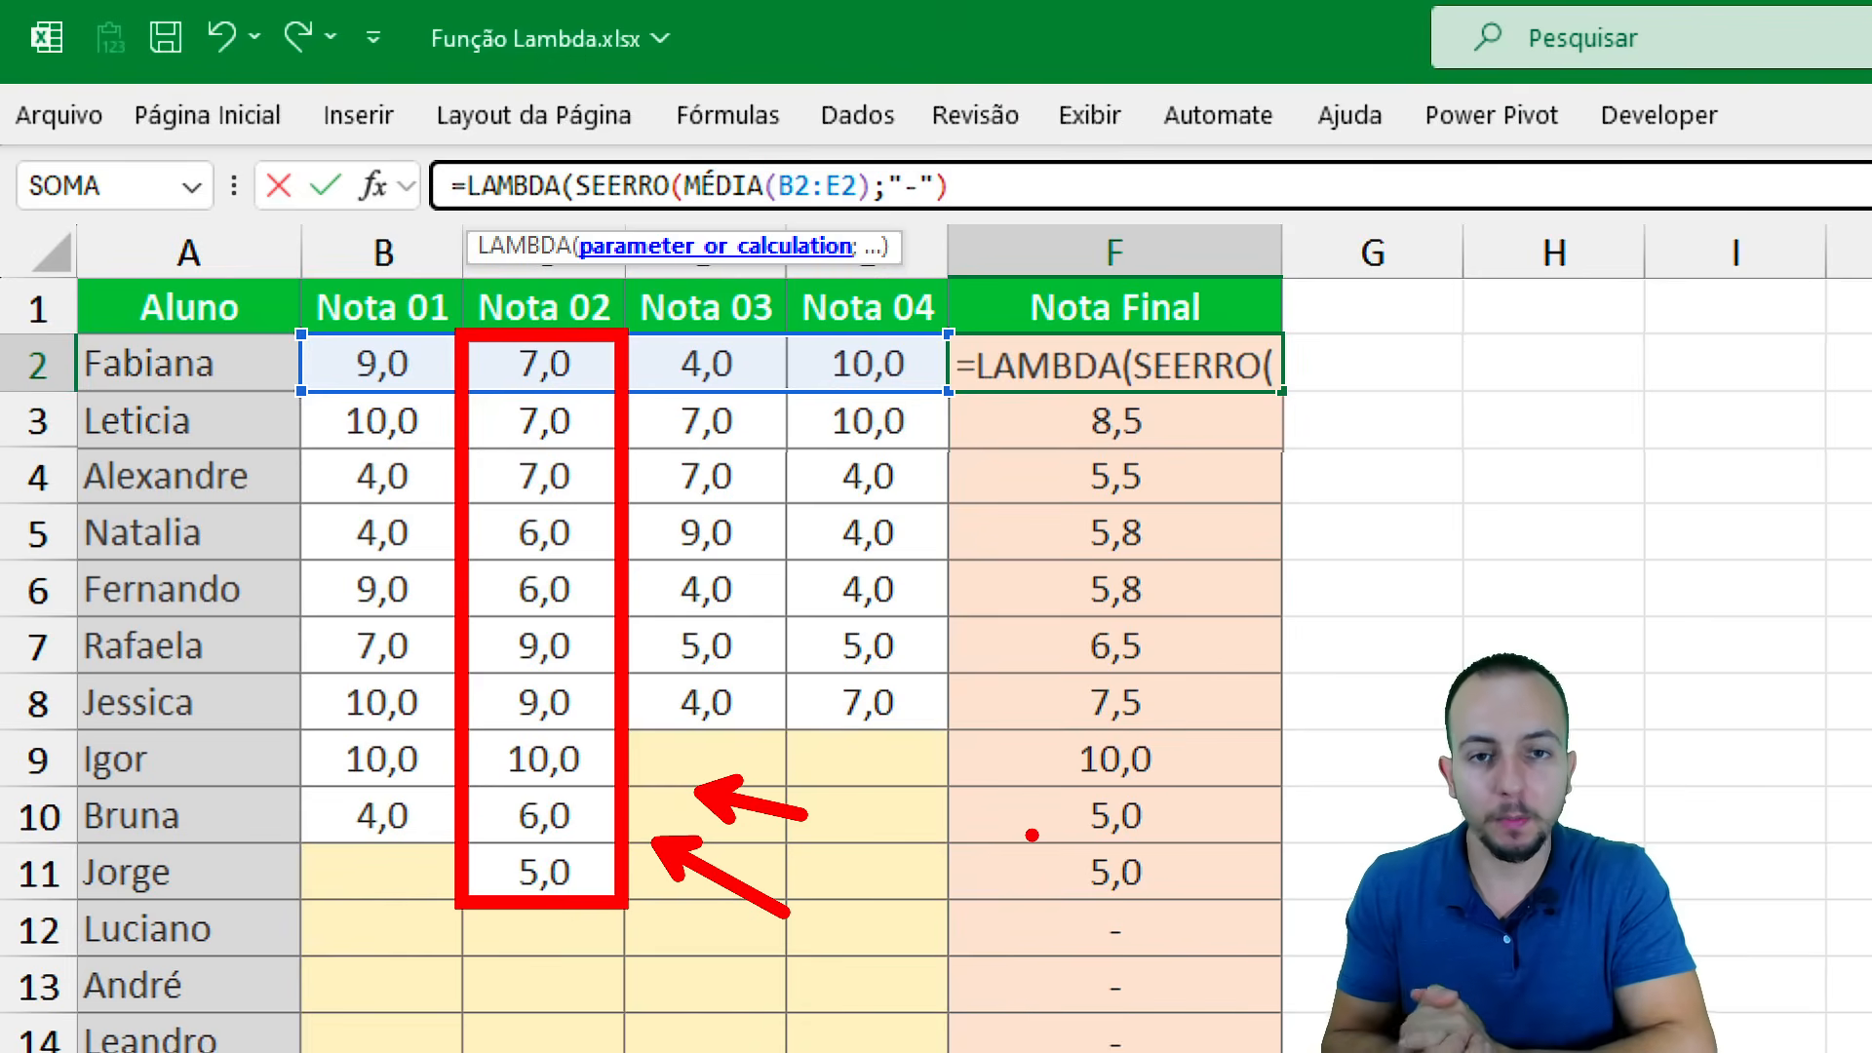
{"action": "key", "text": "ctrl+z"}
{"action": "key", "text": "ctrl+z"}
{"action": "key", "text": "ctrl+z"}
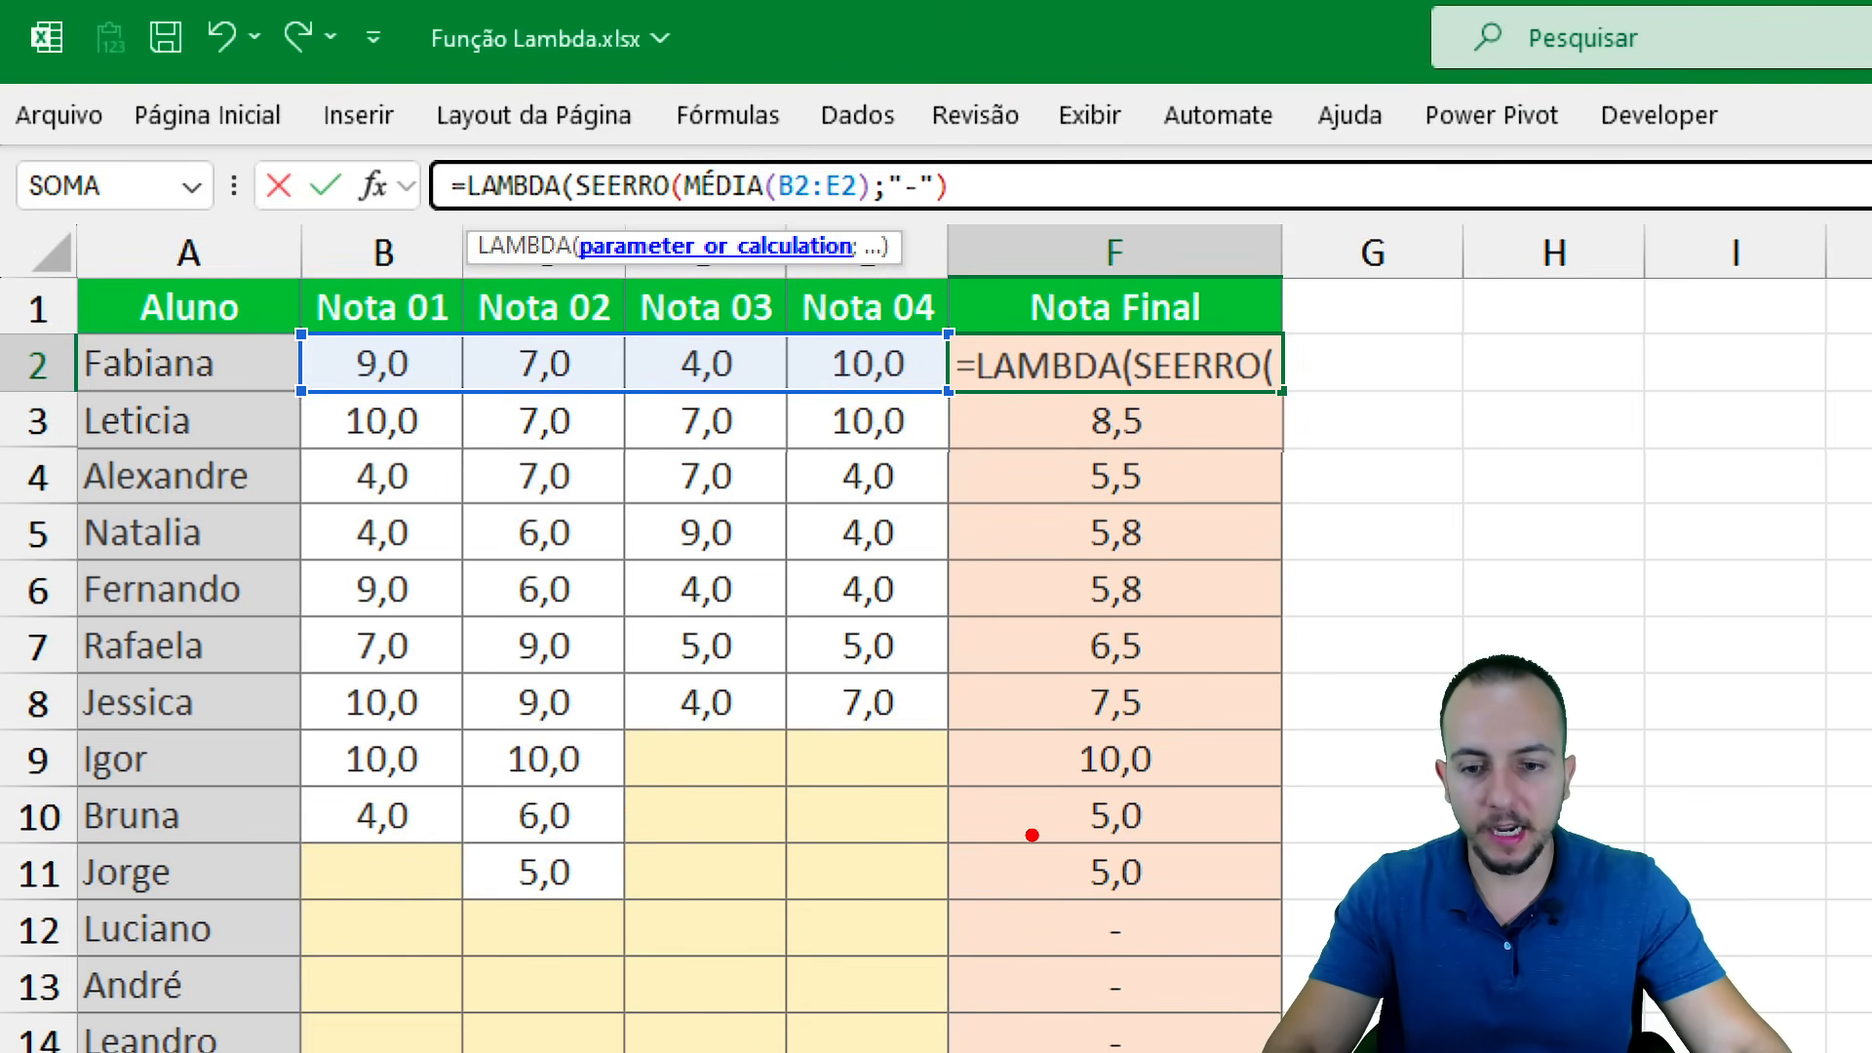
{"action": "left_click_drag", "start_coordinate": [1058, 883], "coordinate": [1165, 1042]}
{"action": "left_click_drag", "start_coordinate": [1036, 960], "coordinate": [885, 830]}
{"action": "left_click_drag", "start_coordinate": [1029, 892], "coordinate": [960, 756]}
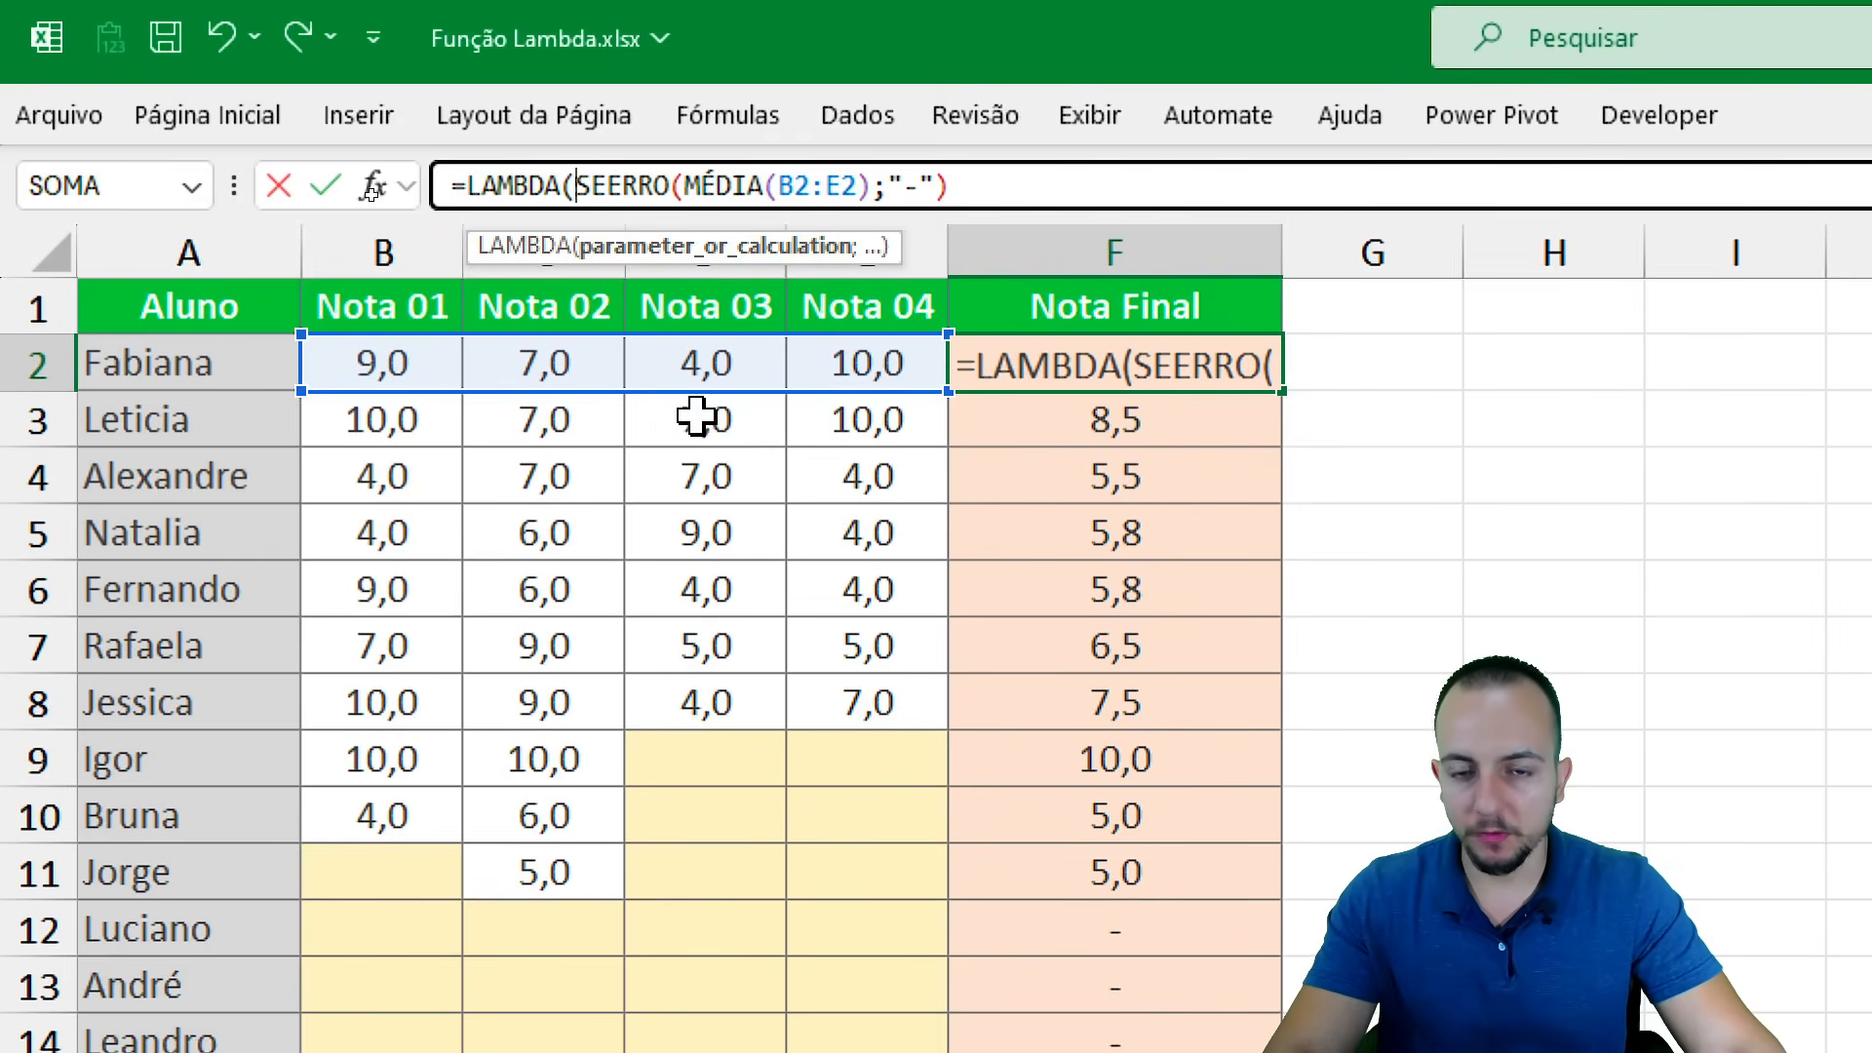
Add Intervalo_Média and Se_Erro as the LAMBDA parameters before SEERRO, separated by semicolons.
{"action": "type", "text": "Intervalo"}
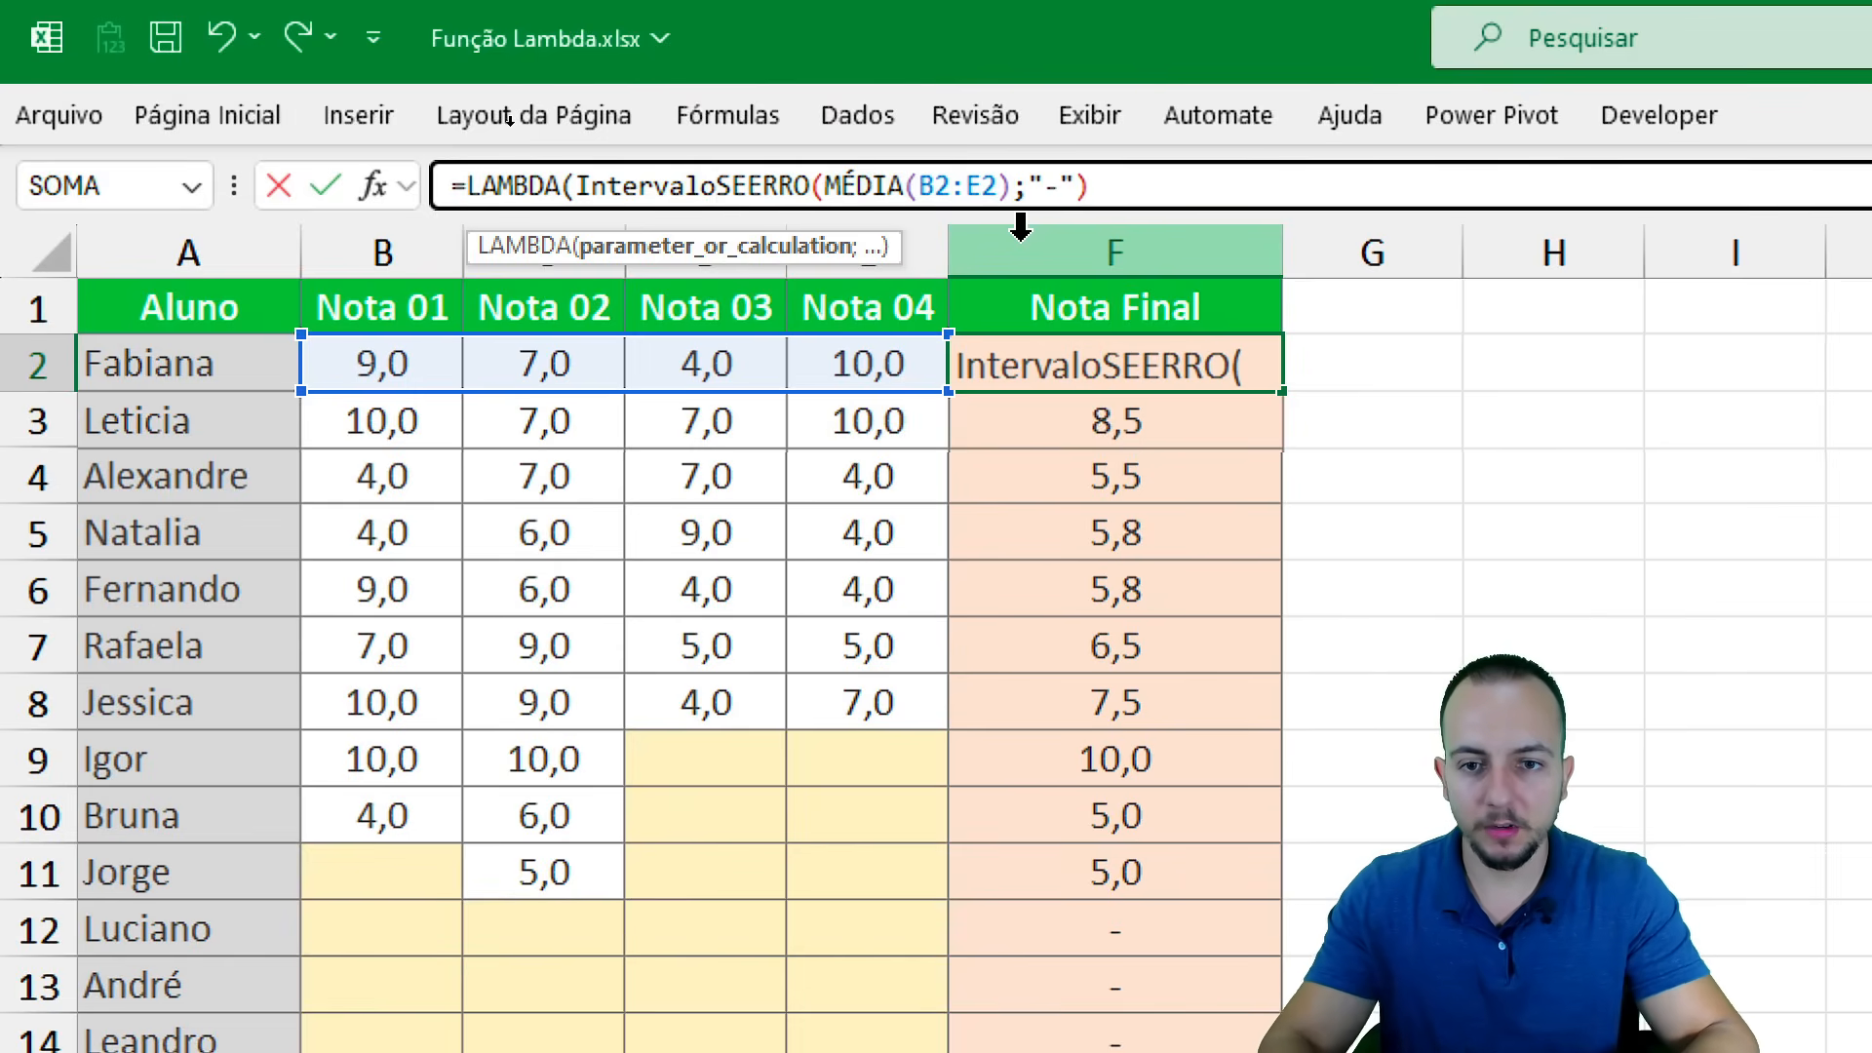
{"action": "type", "text": "_"}
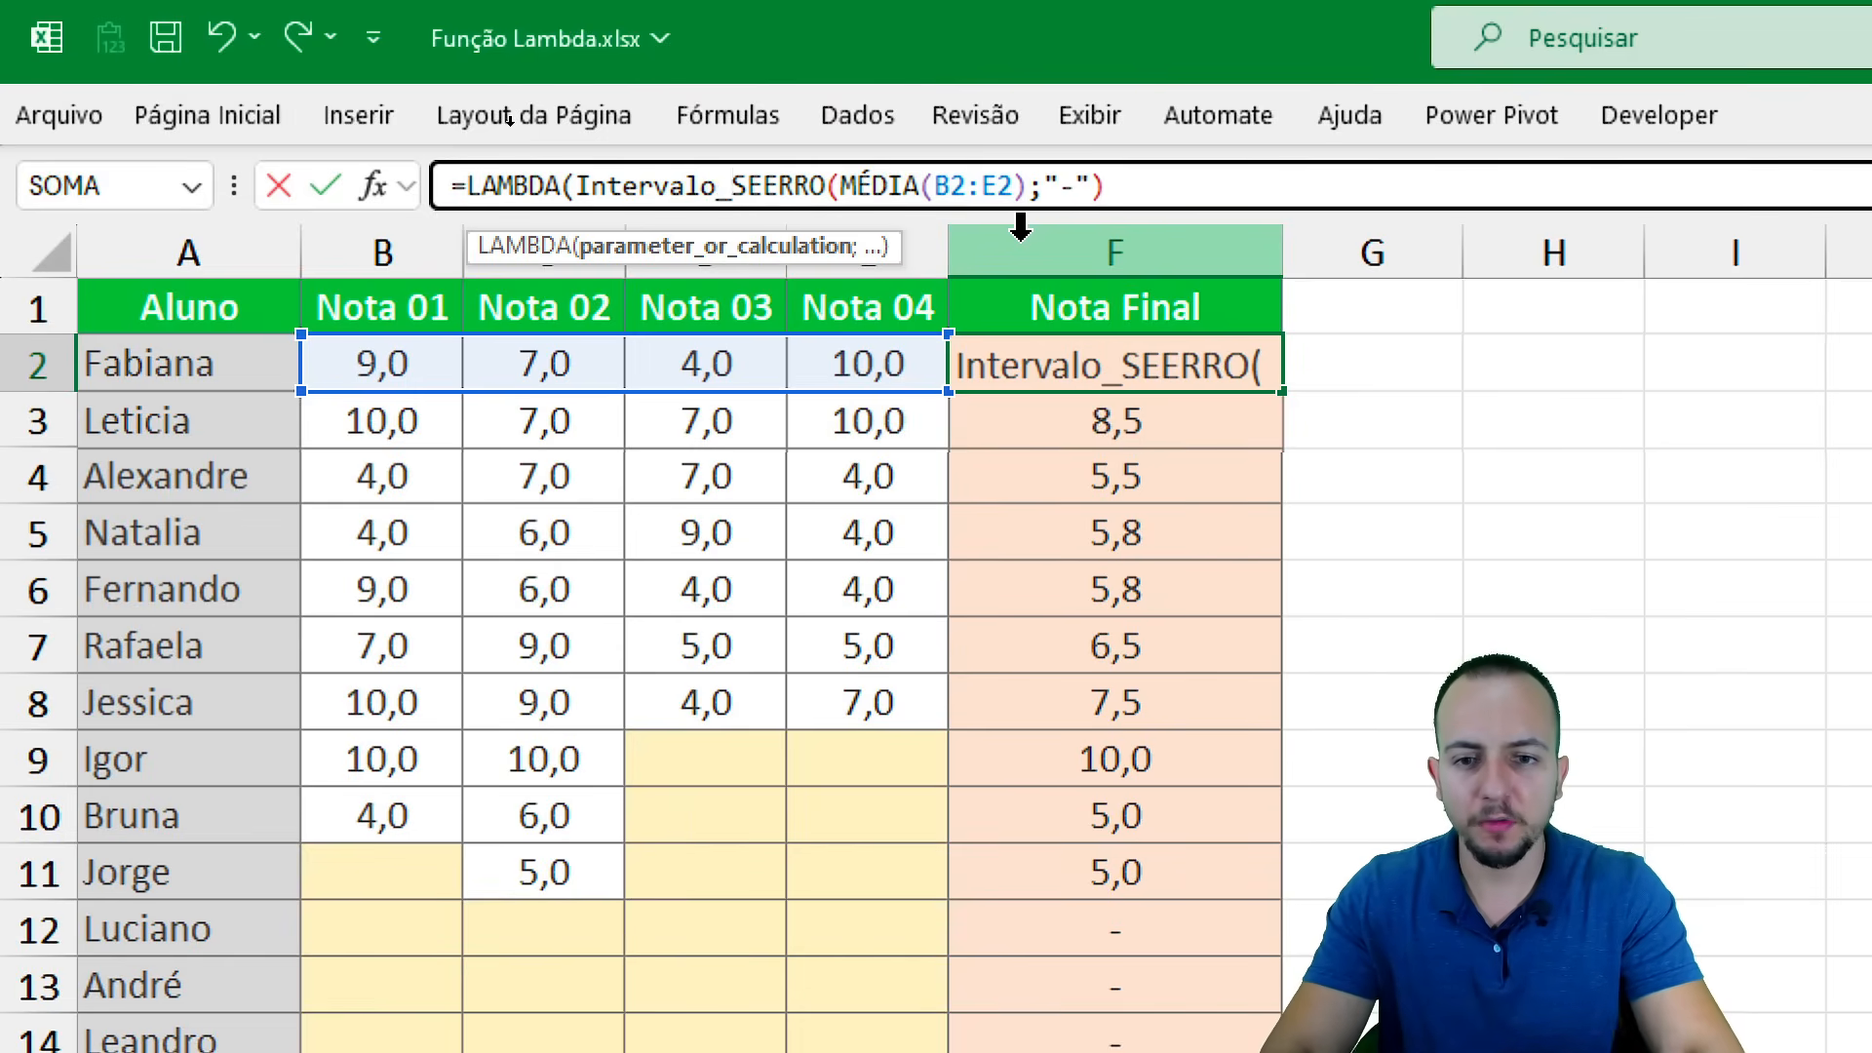
{"action": "type", "text": "Média;"}
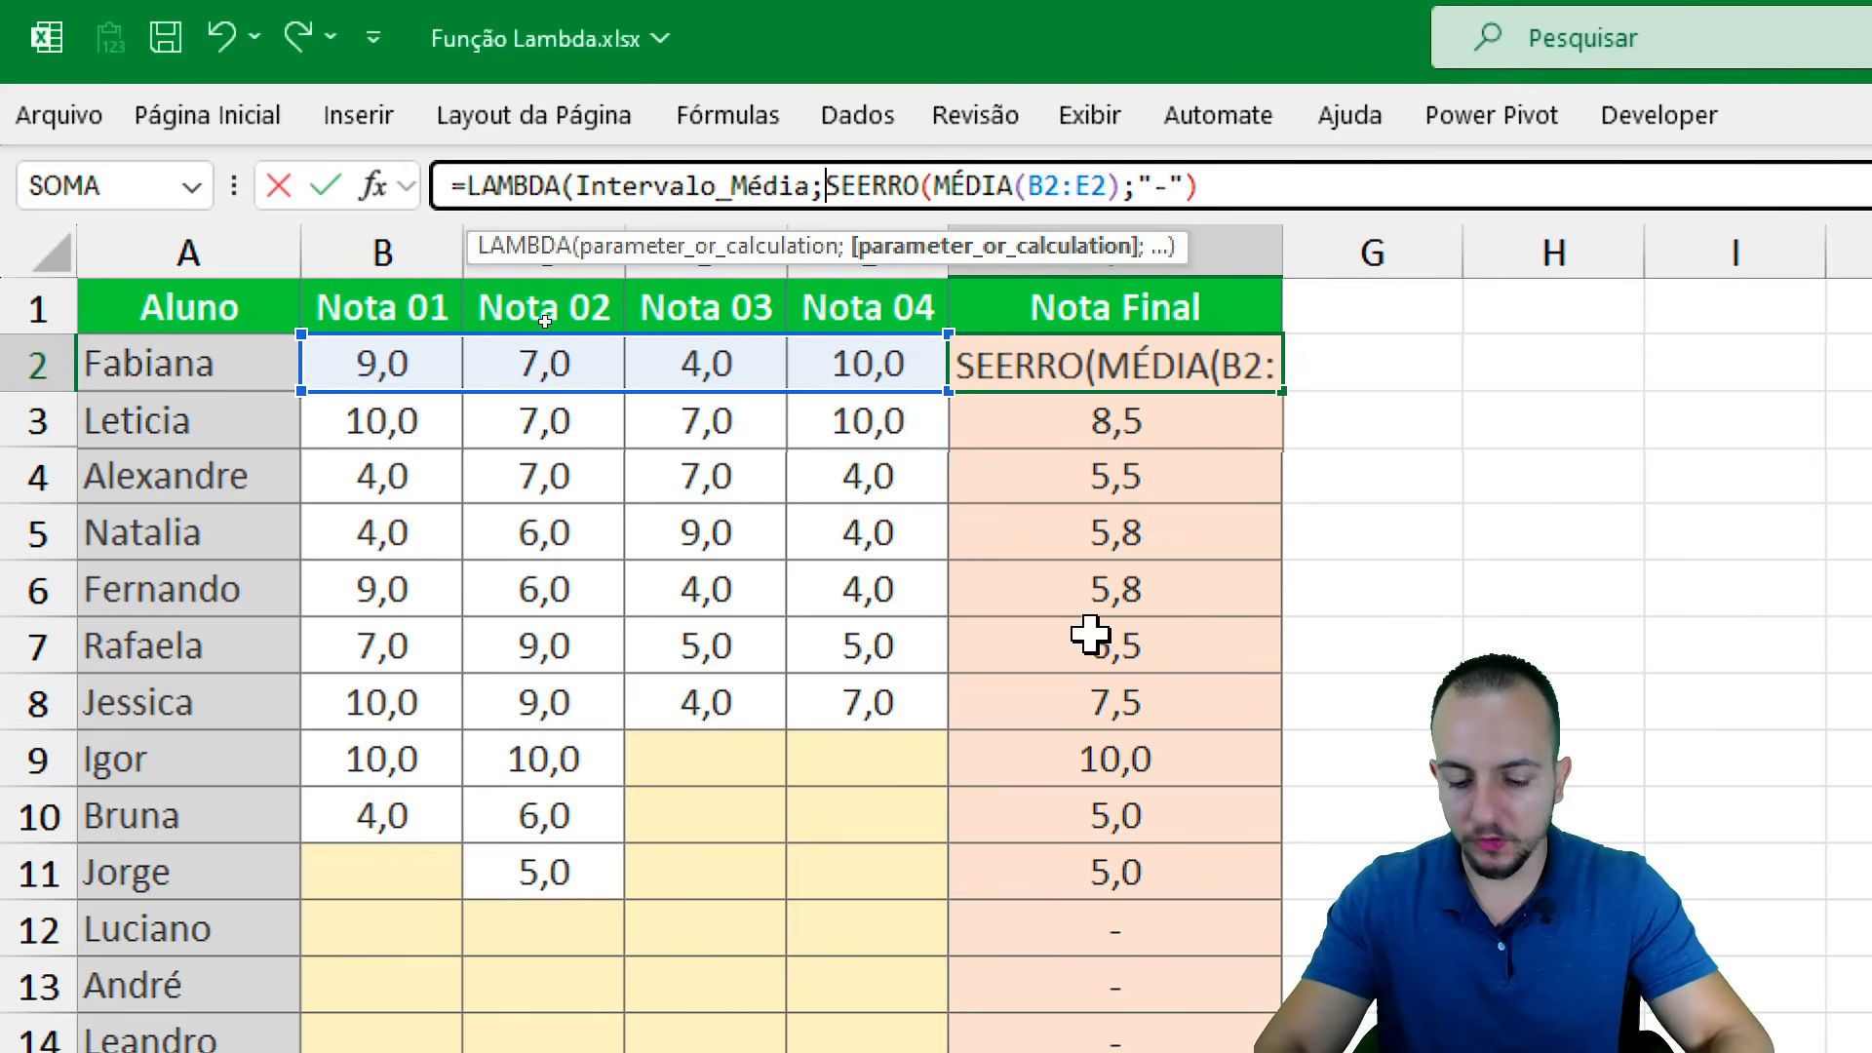
{"action": "type", "text": "Se_"}
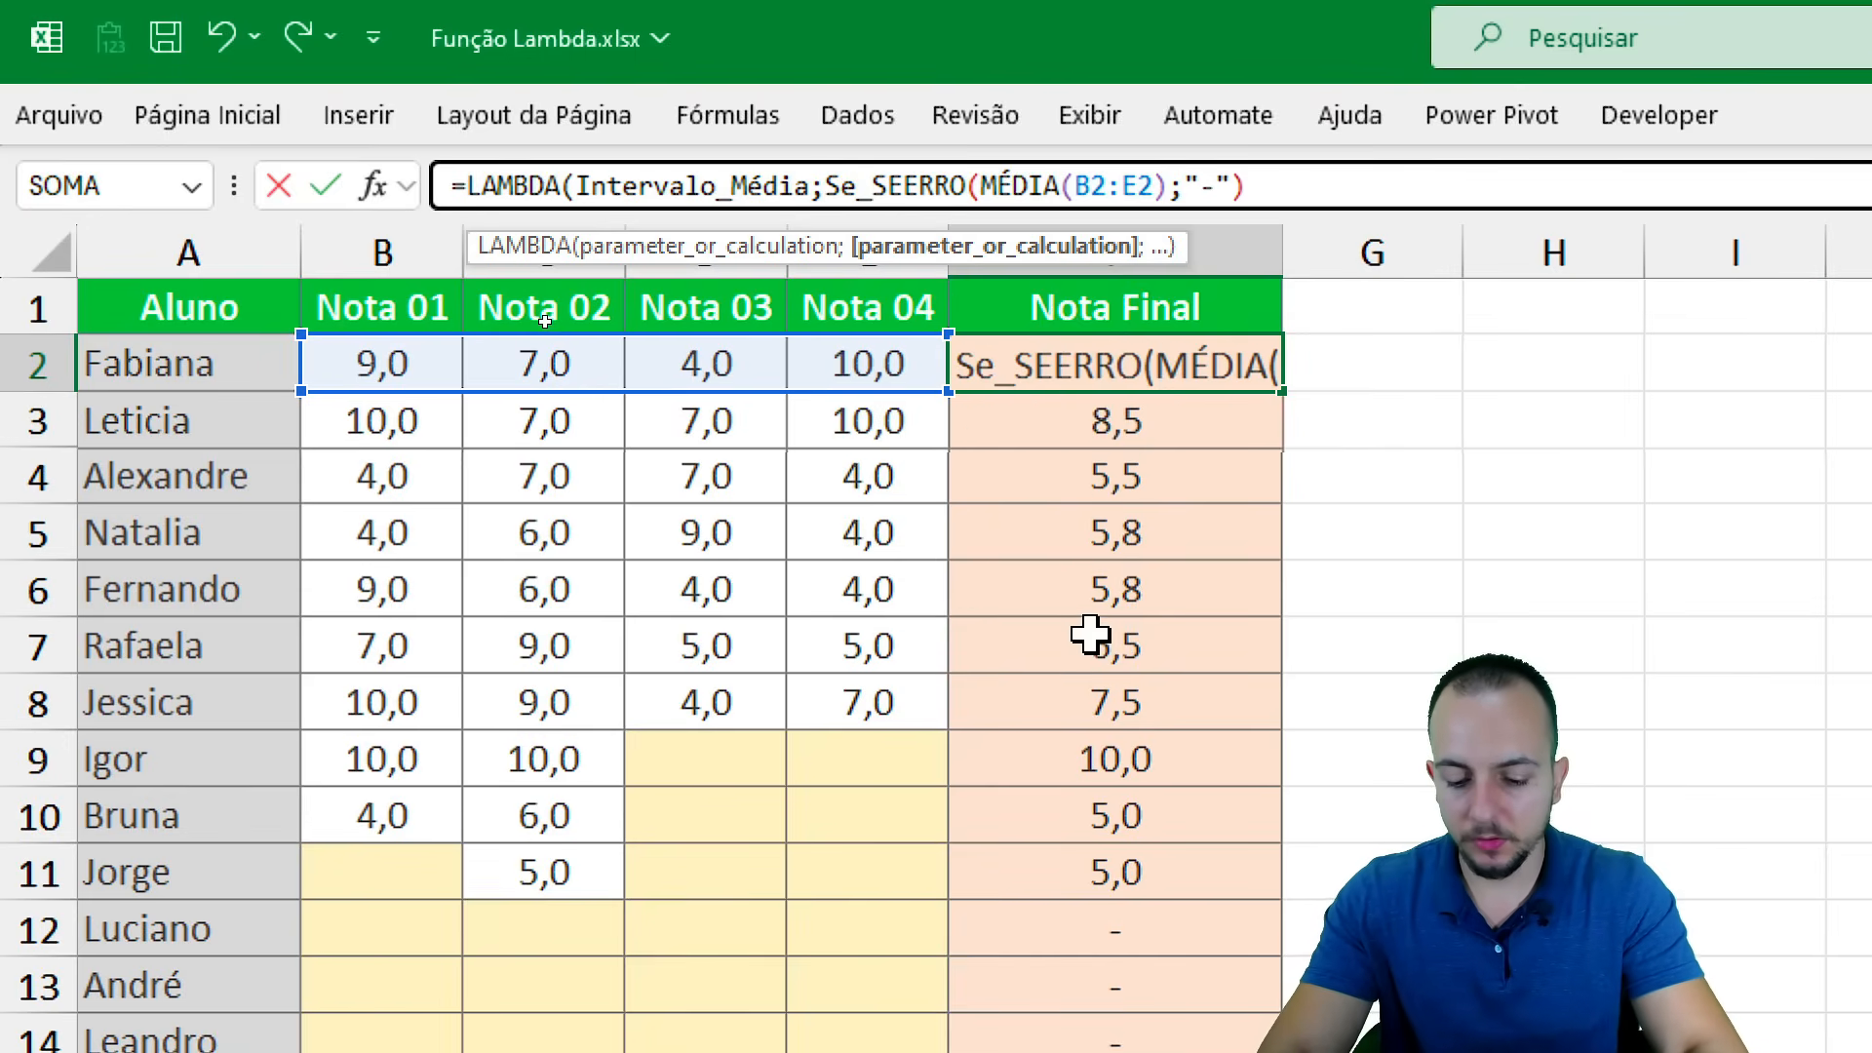
{"action": "type", "text": "Erro;"}
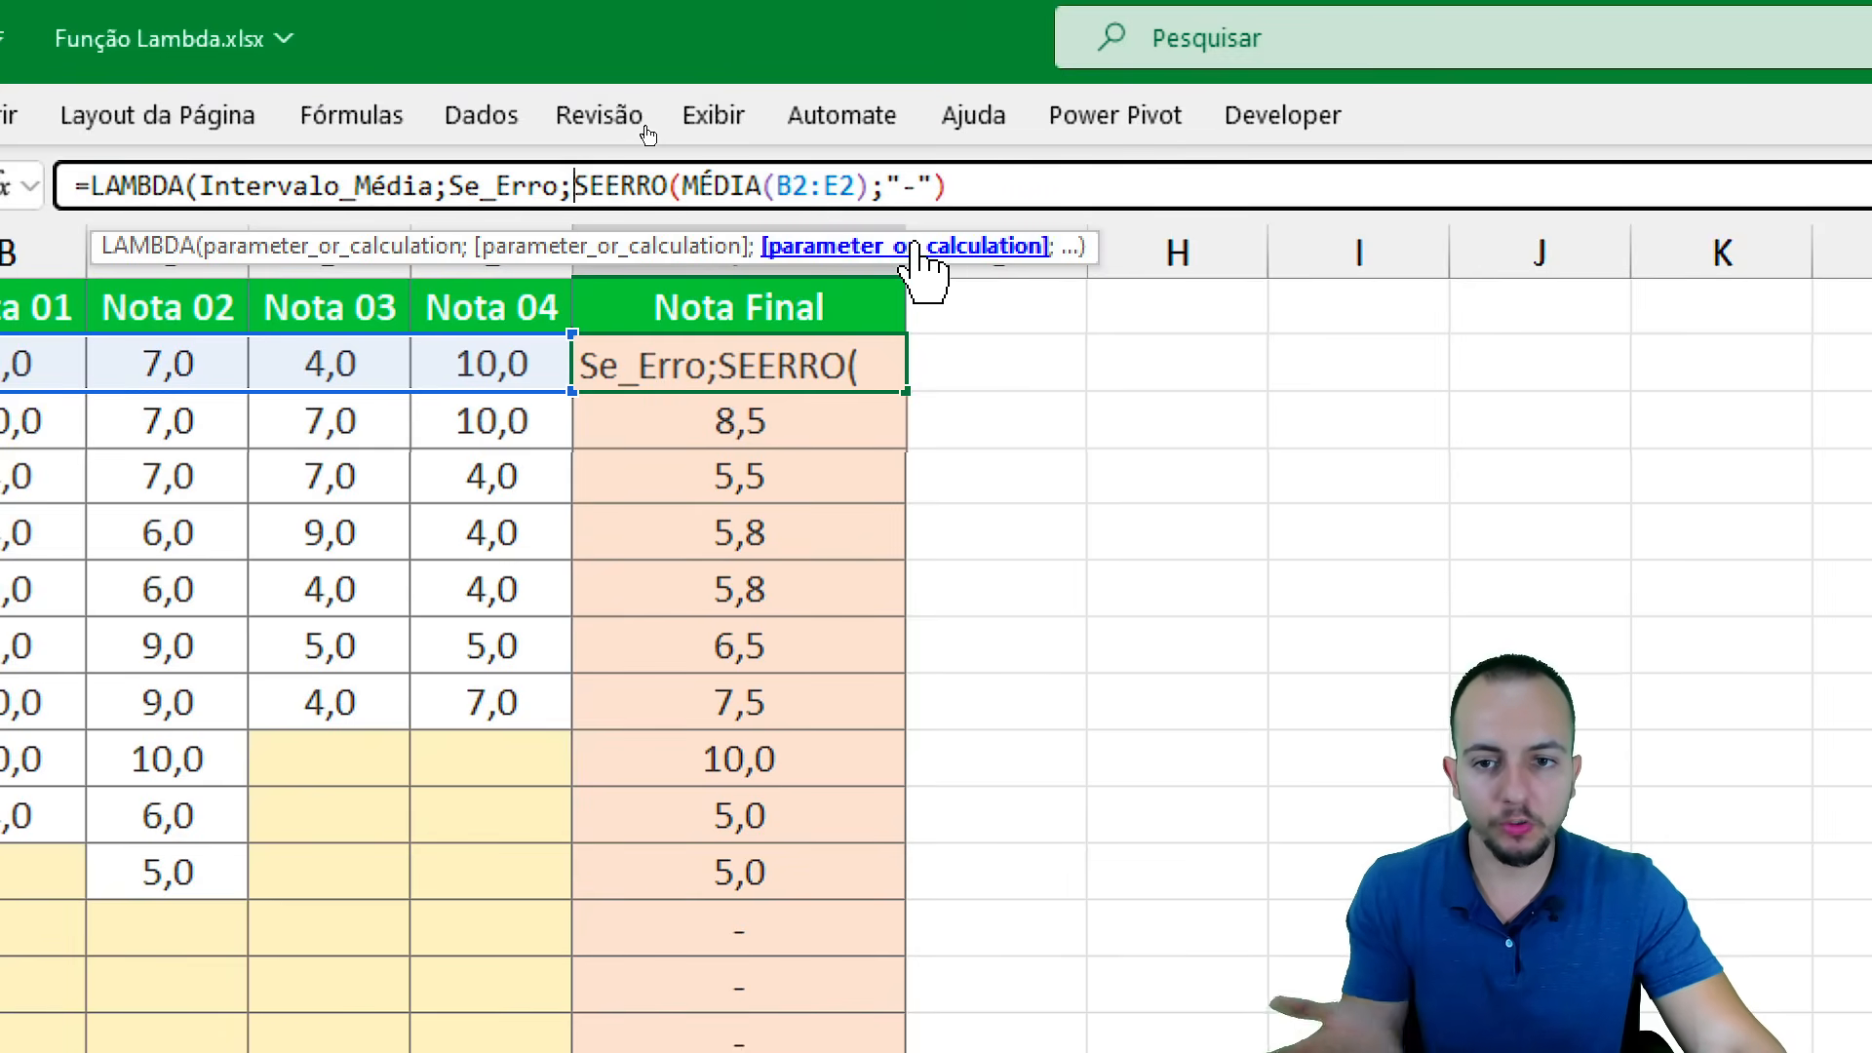
Replace the B2:E2 range inside MÉDIA with the Intervalo_Média parameter.
{"action": "left_click_drag", "start_coordinate": [573, 185], "coordinate": [965, 188]}
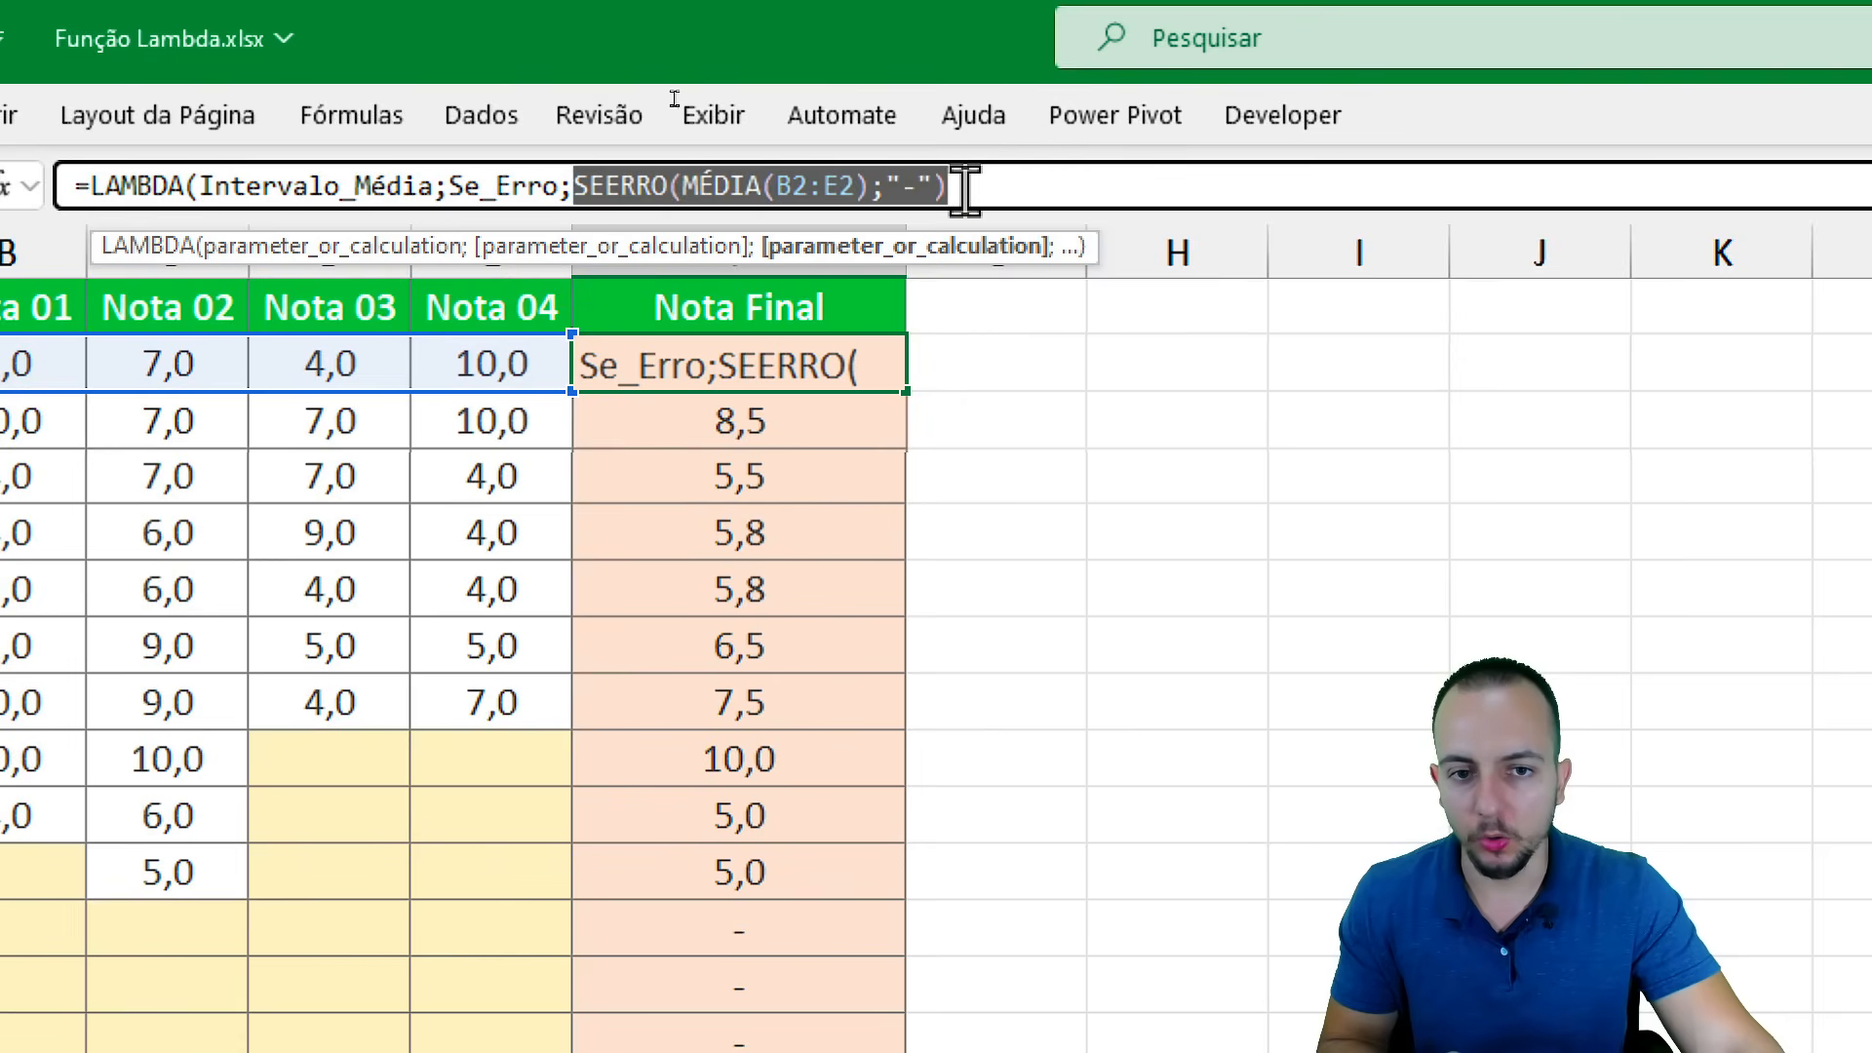
{"action": "left_click_drag", "start_coordinate": [777, 187], "coordinate": [867, 187]}
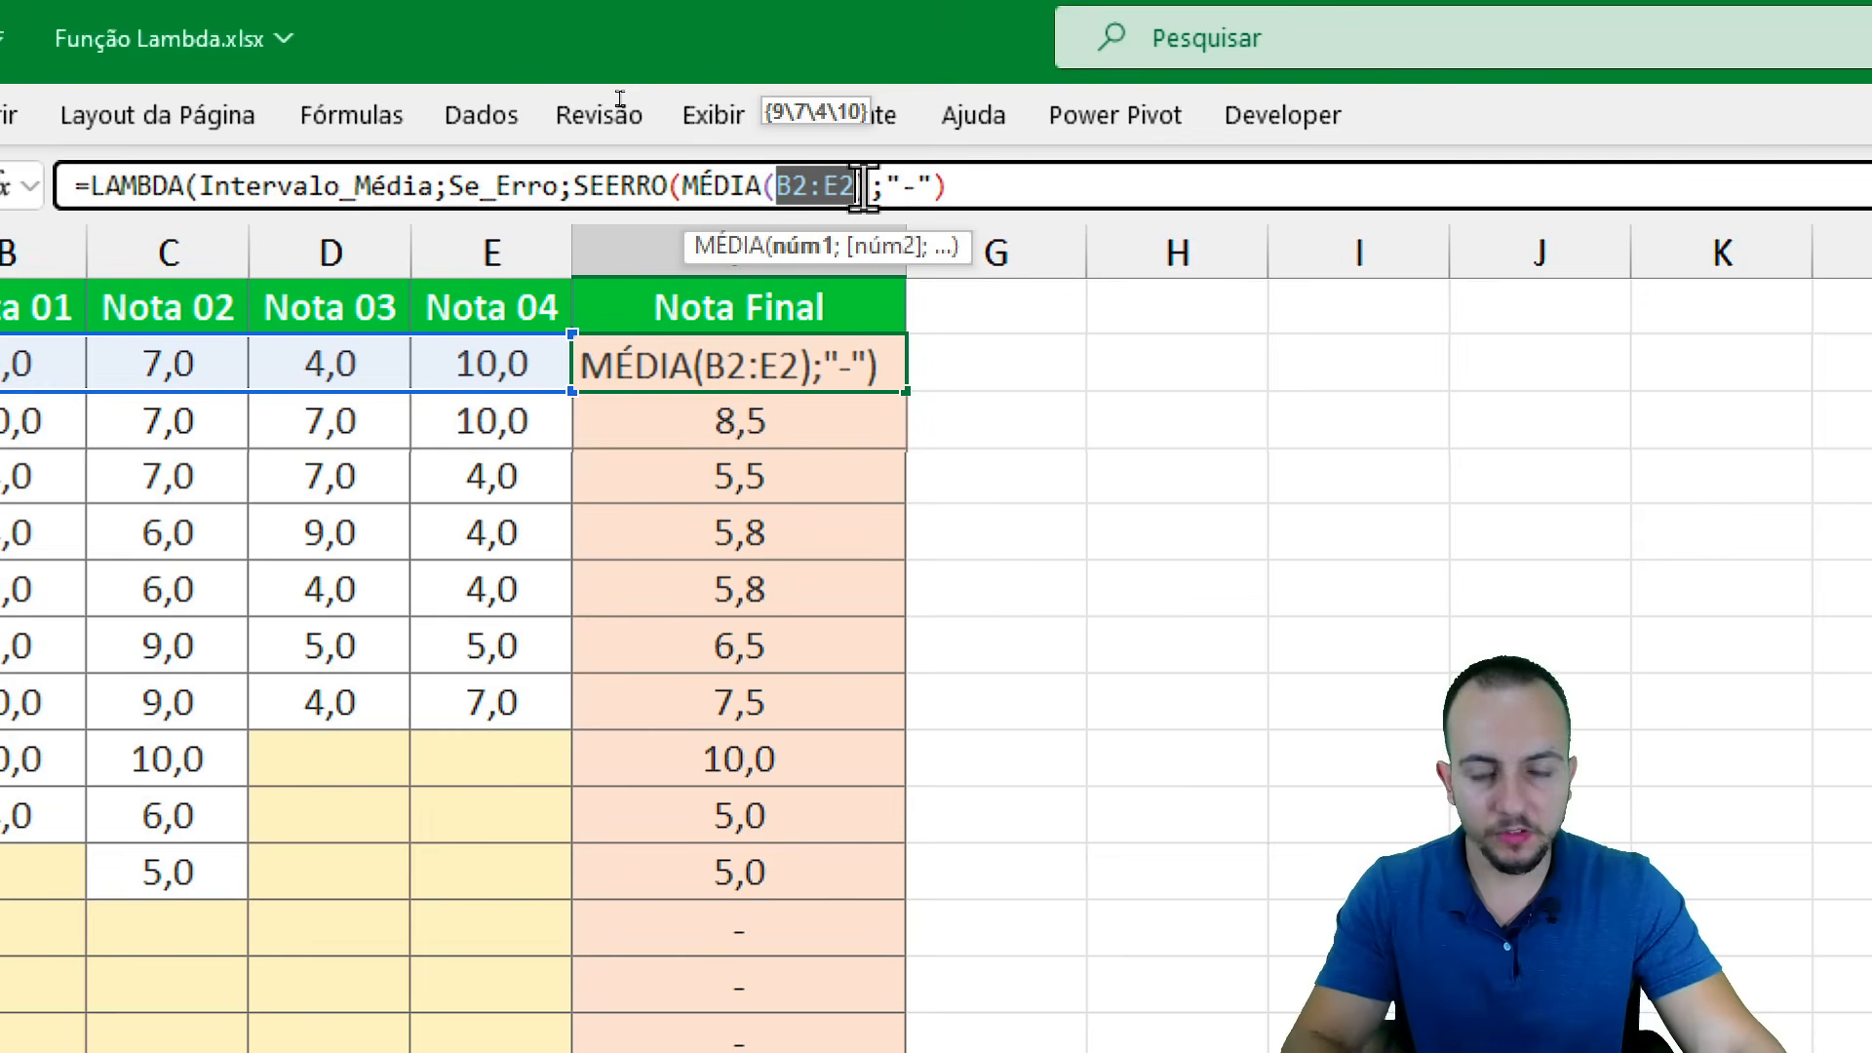
{"action": "left_click_drag", "start_coordinate": [183, 148], "coordinate": [448, 215]}
{"action": "mouse_move", "coordinate": [337, 222]}
{"action": "left_mouse_down"}
{"action": "mouse_move", "coordinate": [459, 346]}
{"action": "mouse_move", "coordinate": [827, 216]}
{"action": "mouse_move", "coordinate": [853, 276]}
{"action": "left_mouse_up"}
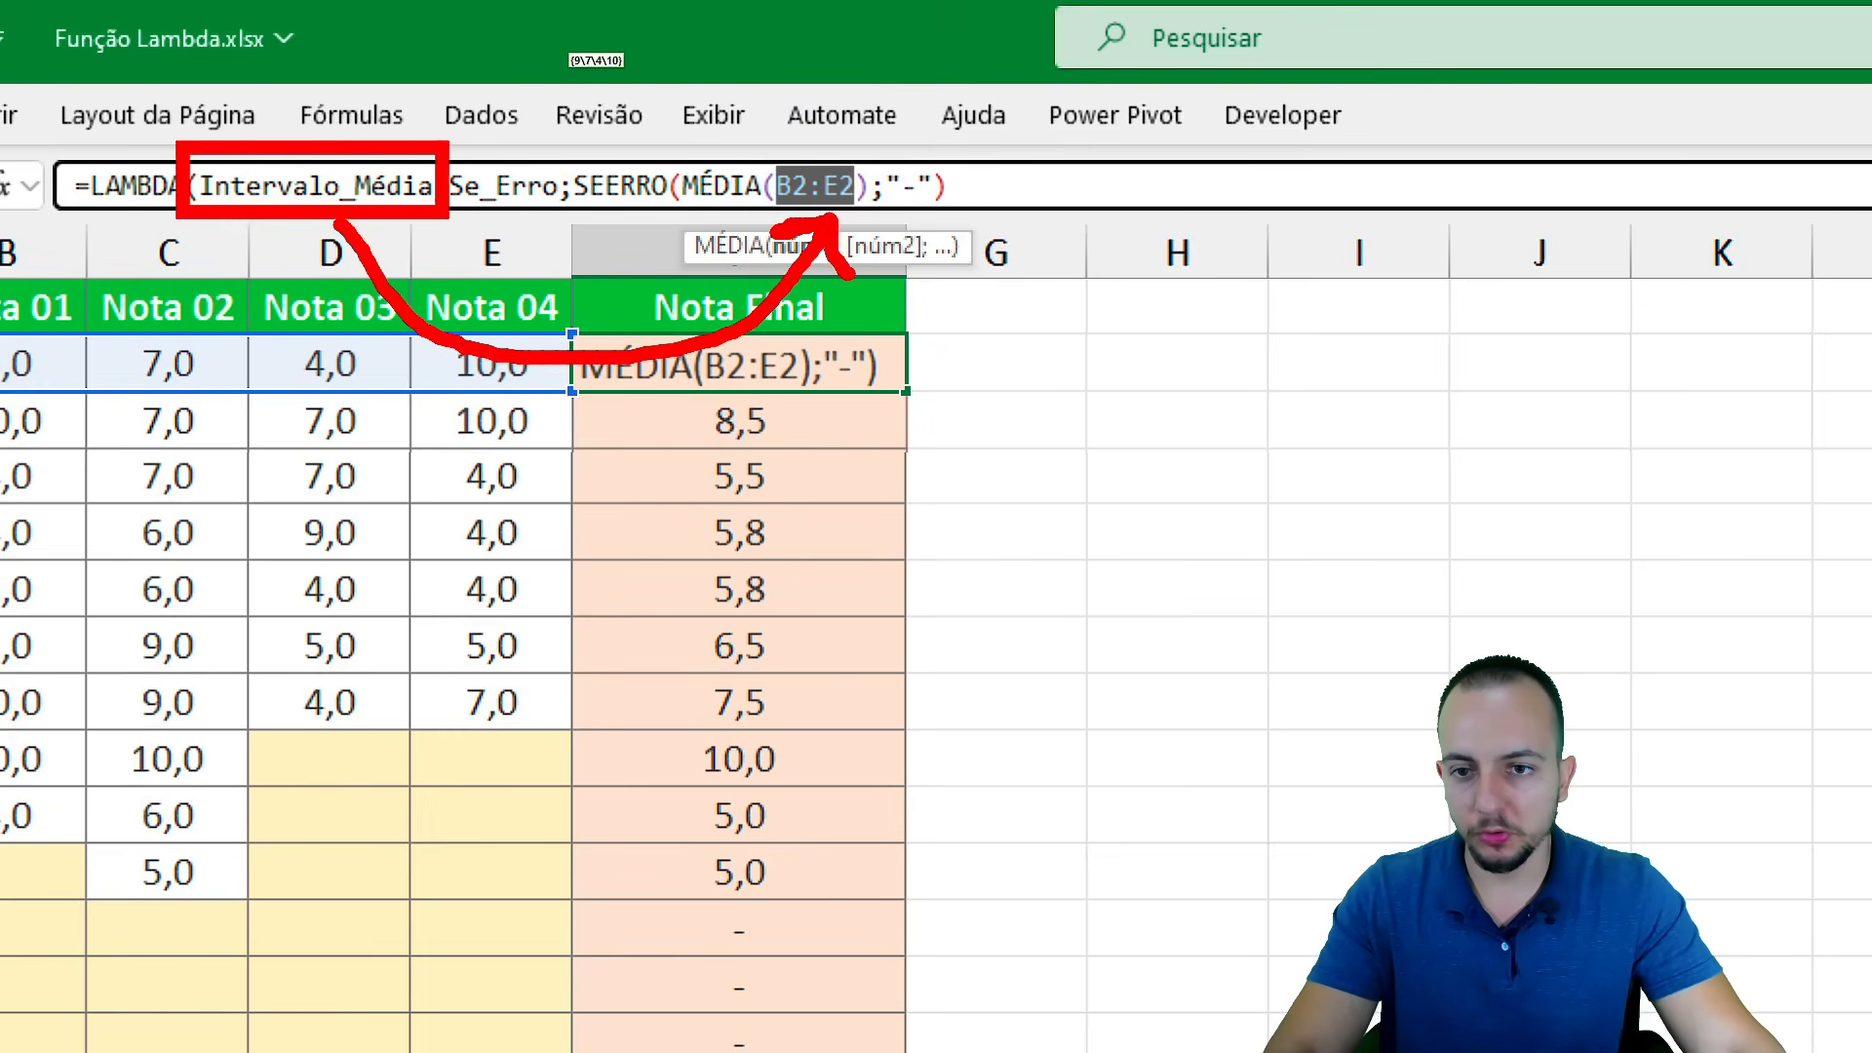
{"action": "left_click_drag", "start_coordinate": [434, 141], "coordinate": [573, 222]}
{"action": "mouse_move", "coordinate": [553, 127]}
{"action": "left_mouse_down"}
{"action": "mouse_move", "coordinate": [914, 168]}
{"action": "mouse_move", "coordinate": [953, 134]}
{"action": "left_mouse_up"}
{"action": "key", "text": "Escape"}
{"action": "left_click_drag", "start_coordinate": [778, 189], "coordinate": [856, 189]}
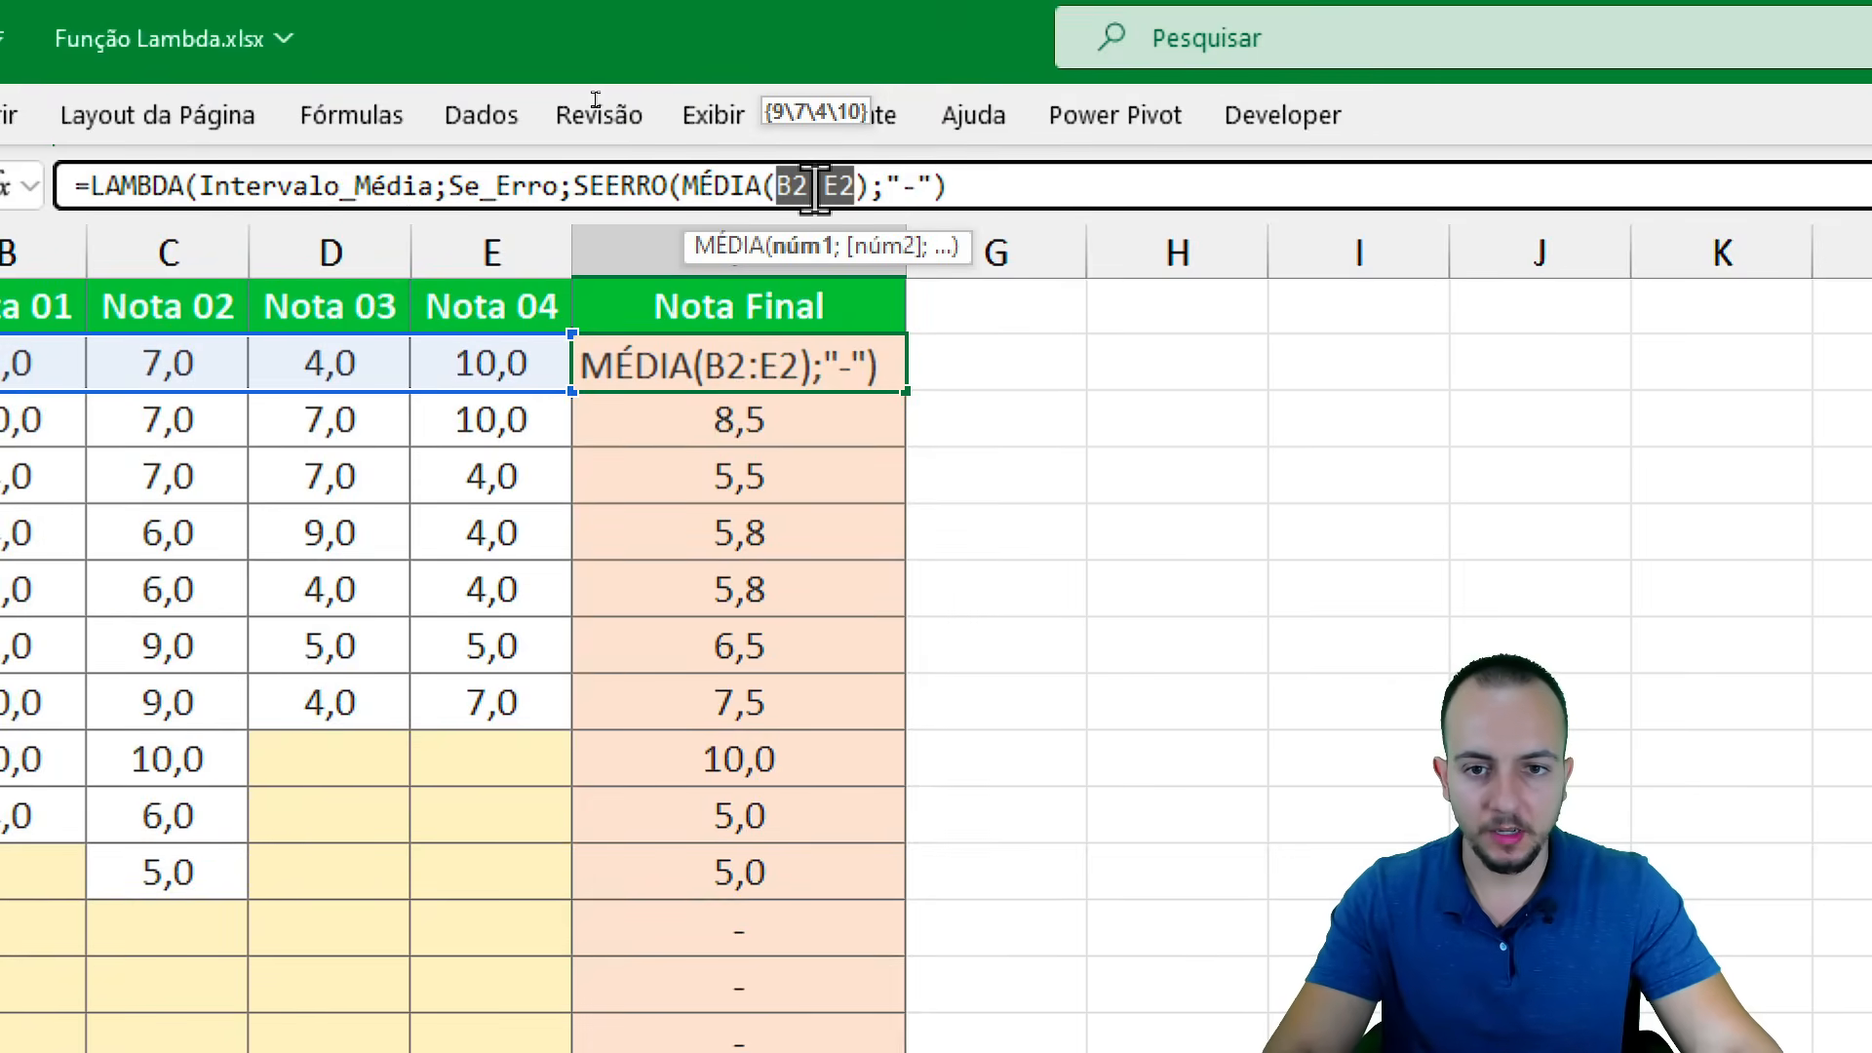
{"action": "type", "text": "inter"}
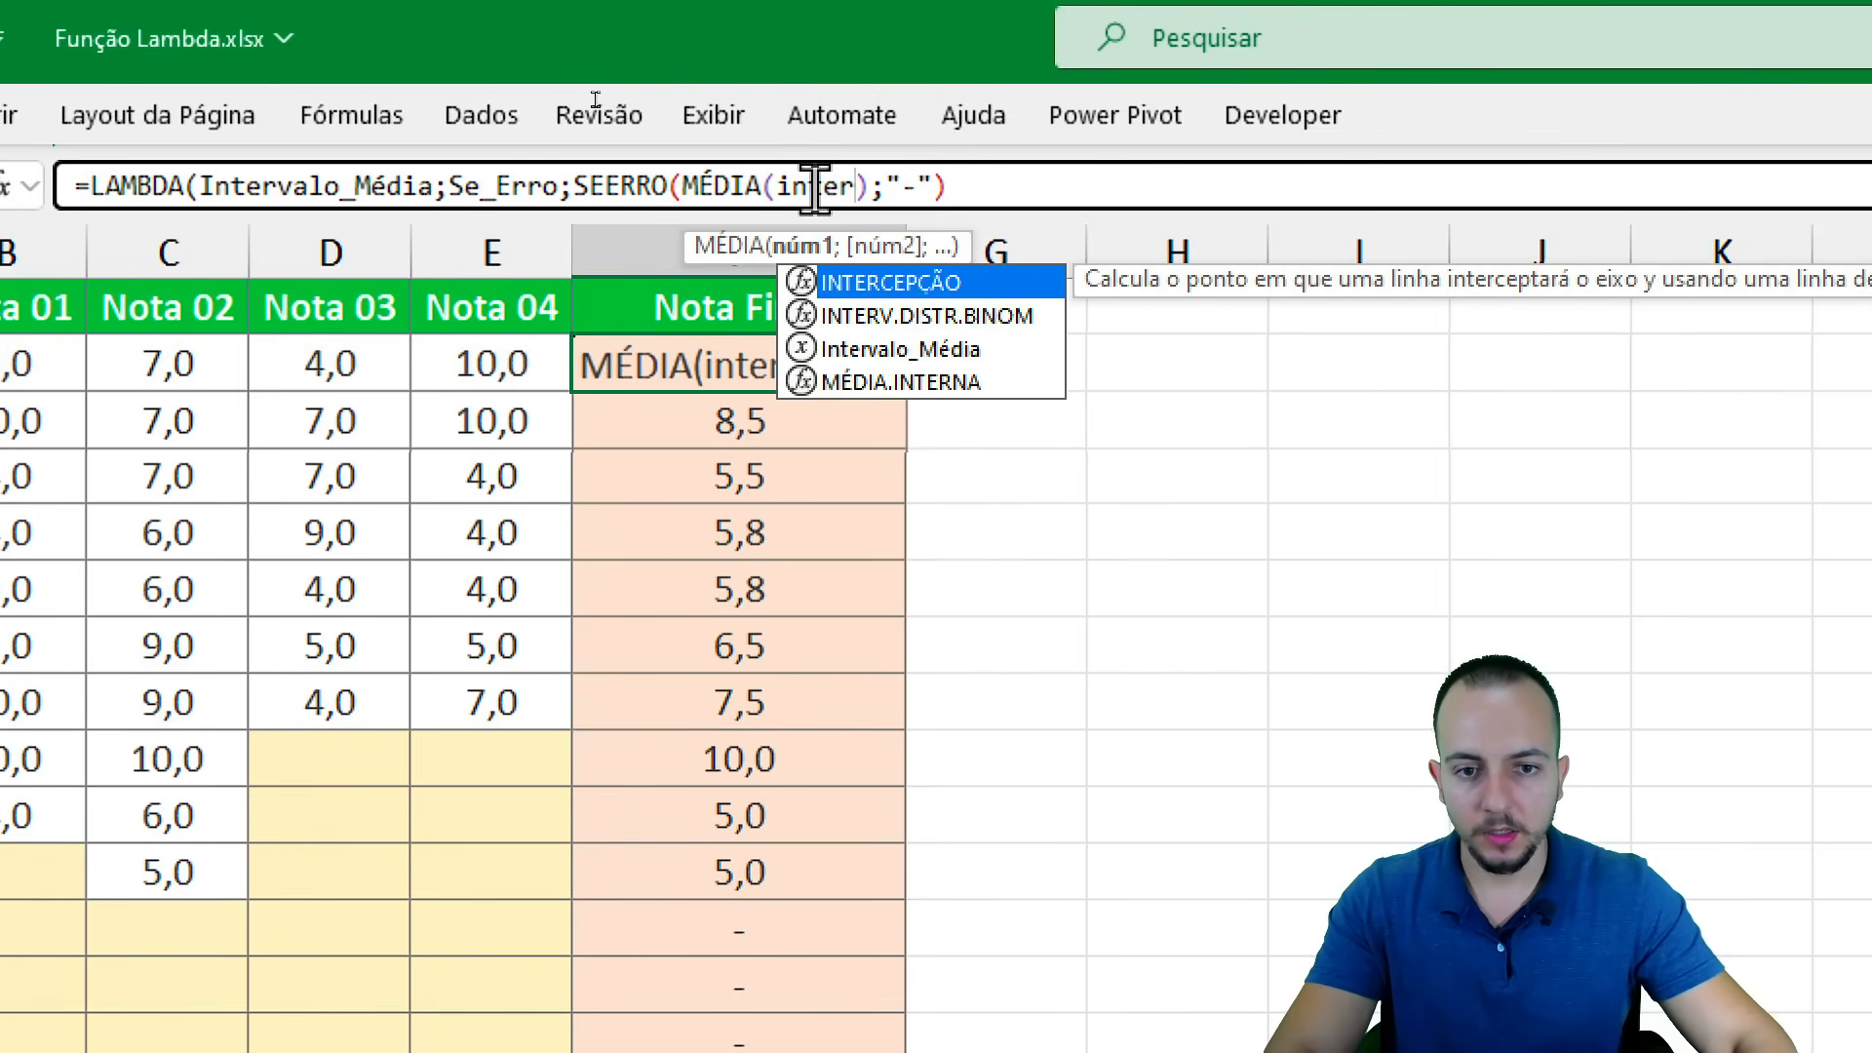
{"action": "left_click", "coordinate": [892, 359]}
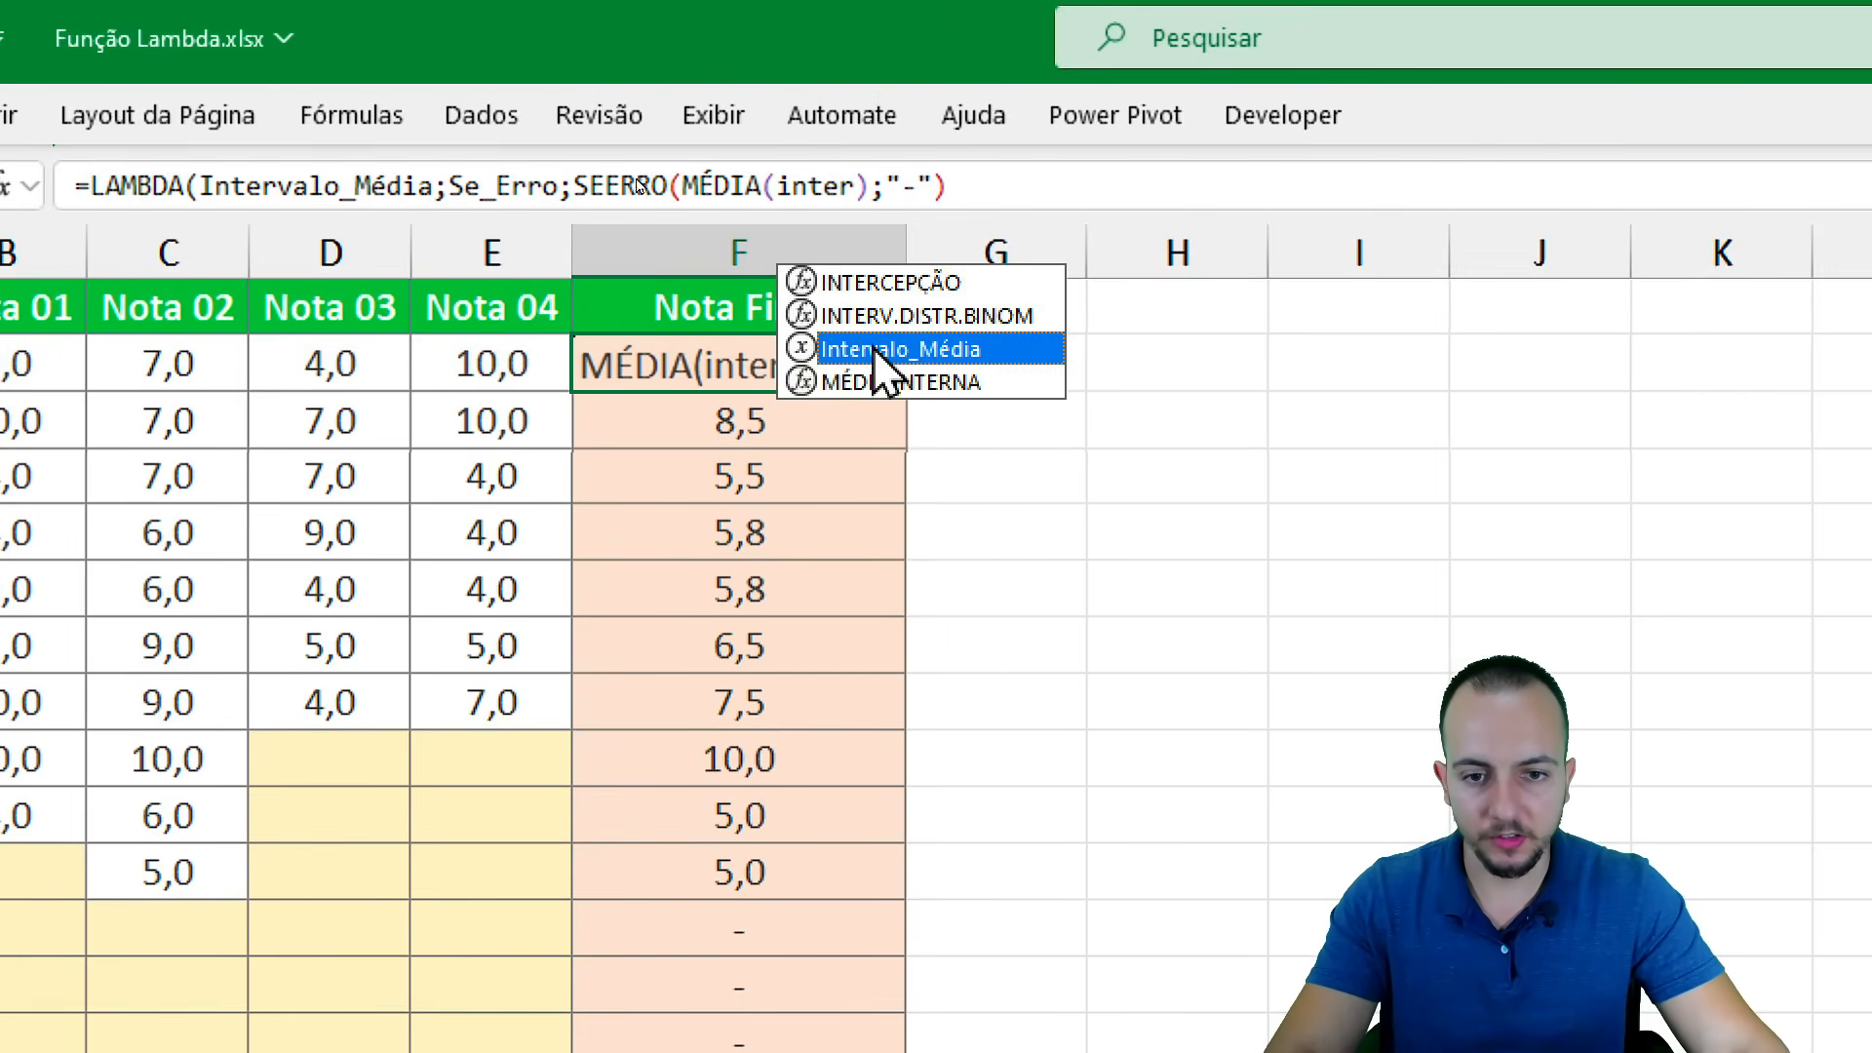
{"action": "double_click", "coordinate": [918, 351]}
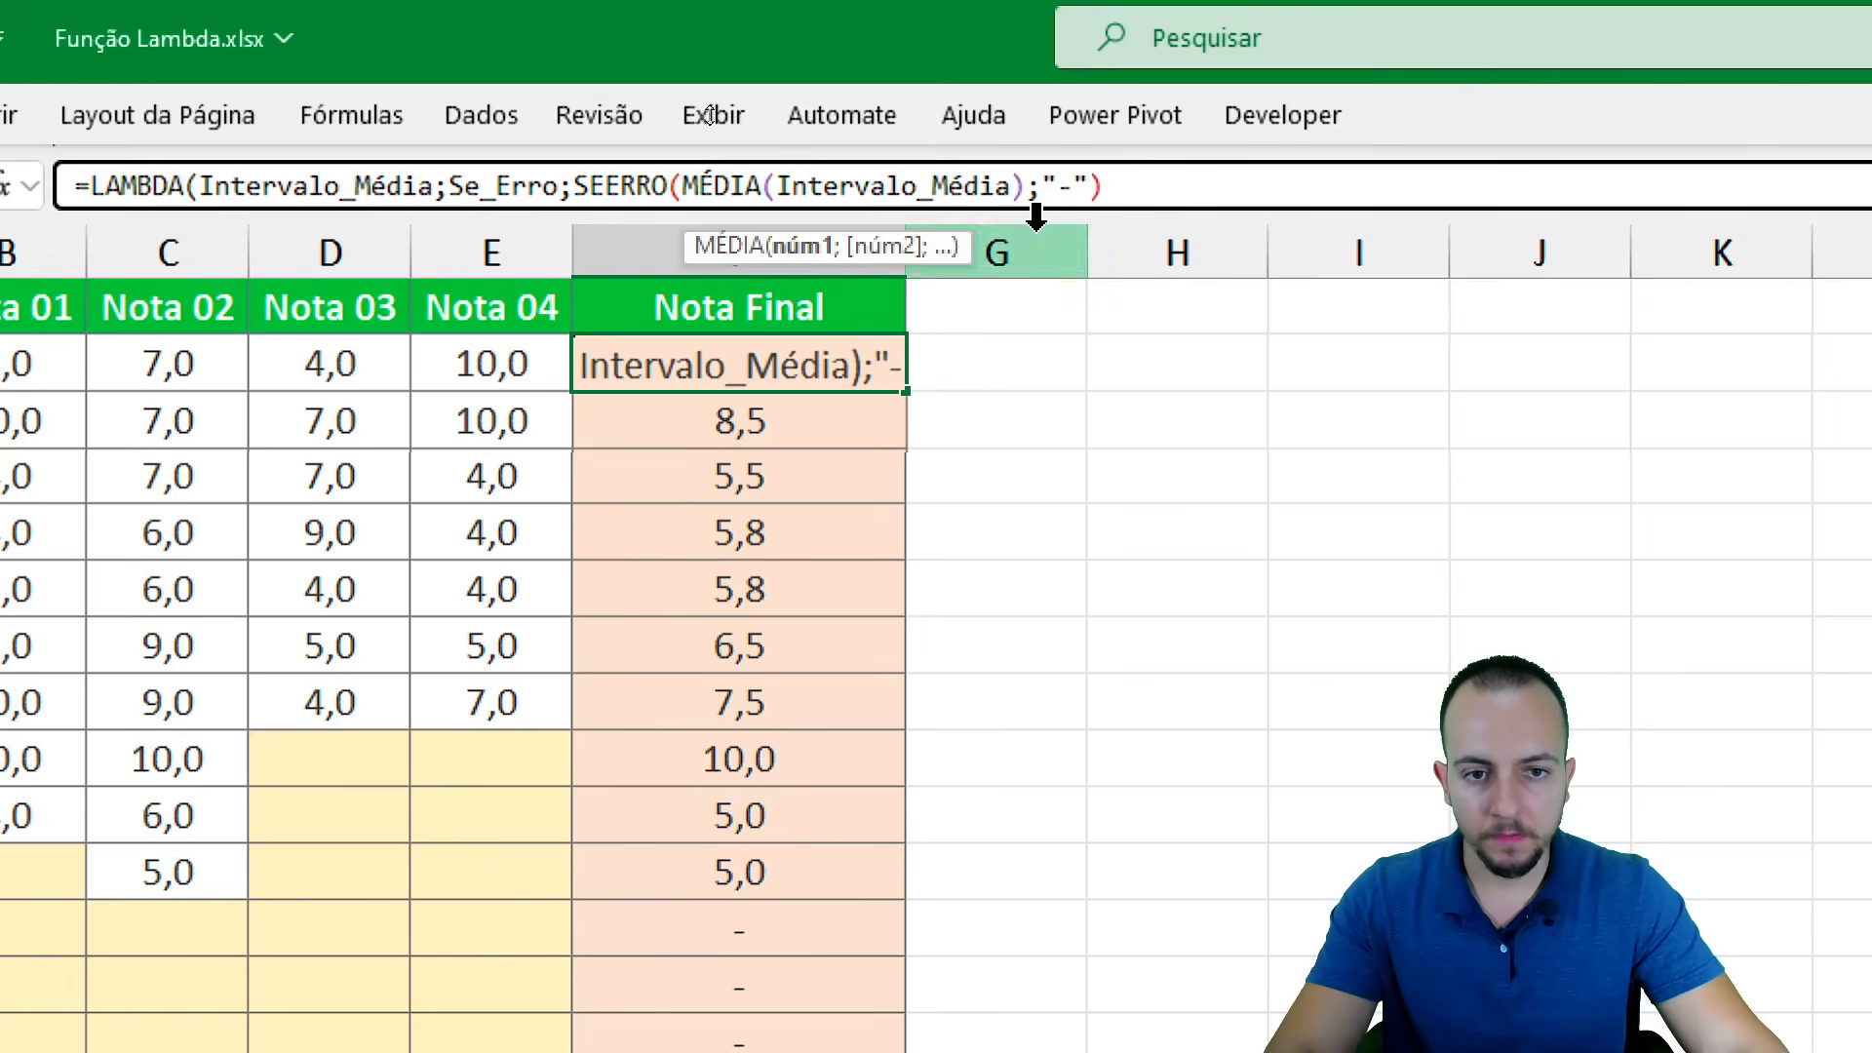
Replace the "-" argument of SEERRO with the Se_Erro parameter and enter the formula, accepting the proposed correction.
{"action": "left_click_drag", "start_coordinate": [1054, 186], "coordinate": [1088, 186]}
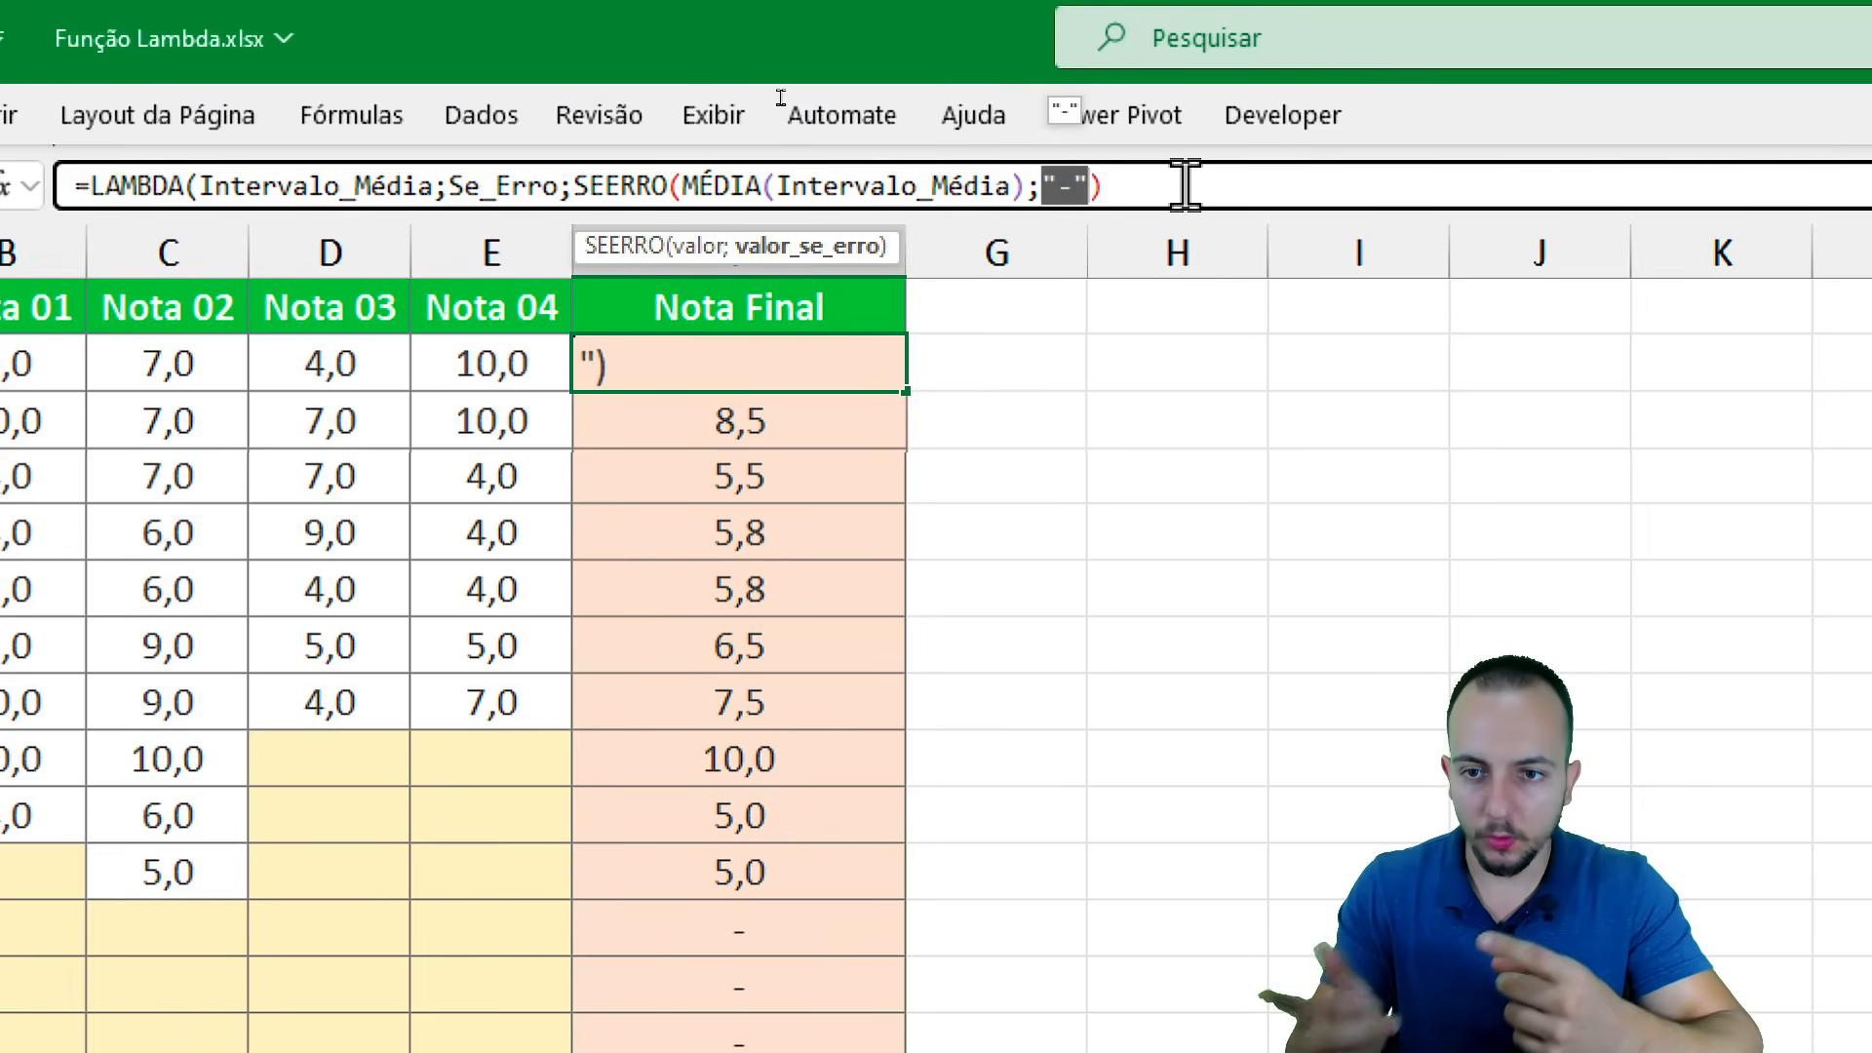
{"action": "type", "text": "se"}
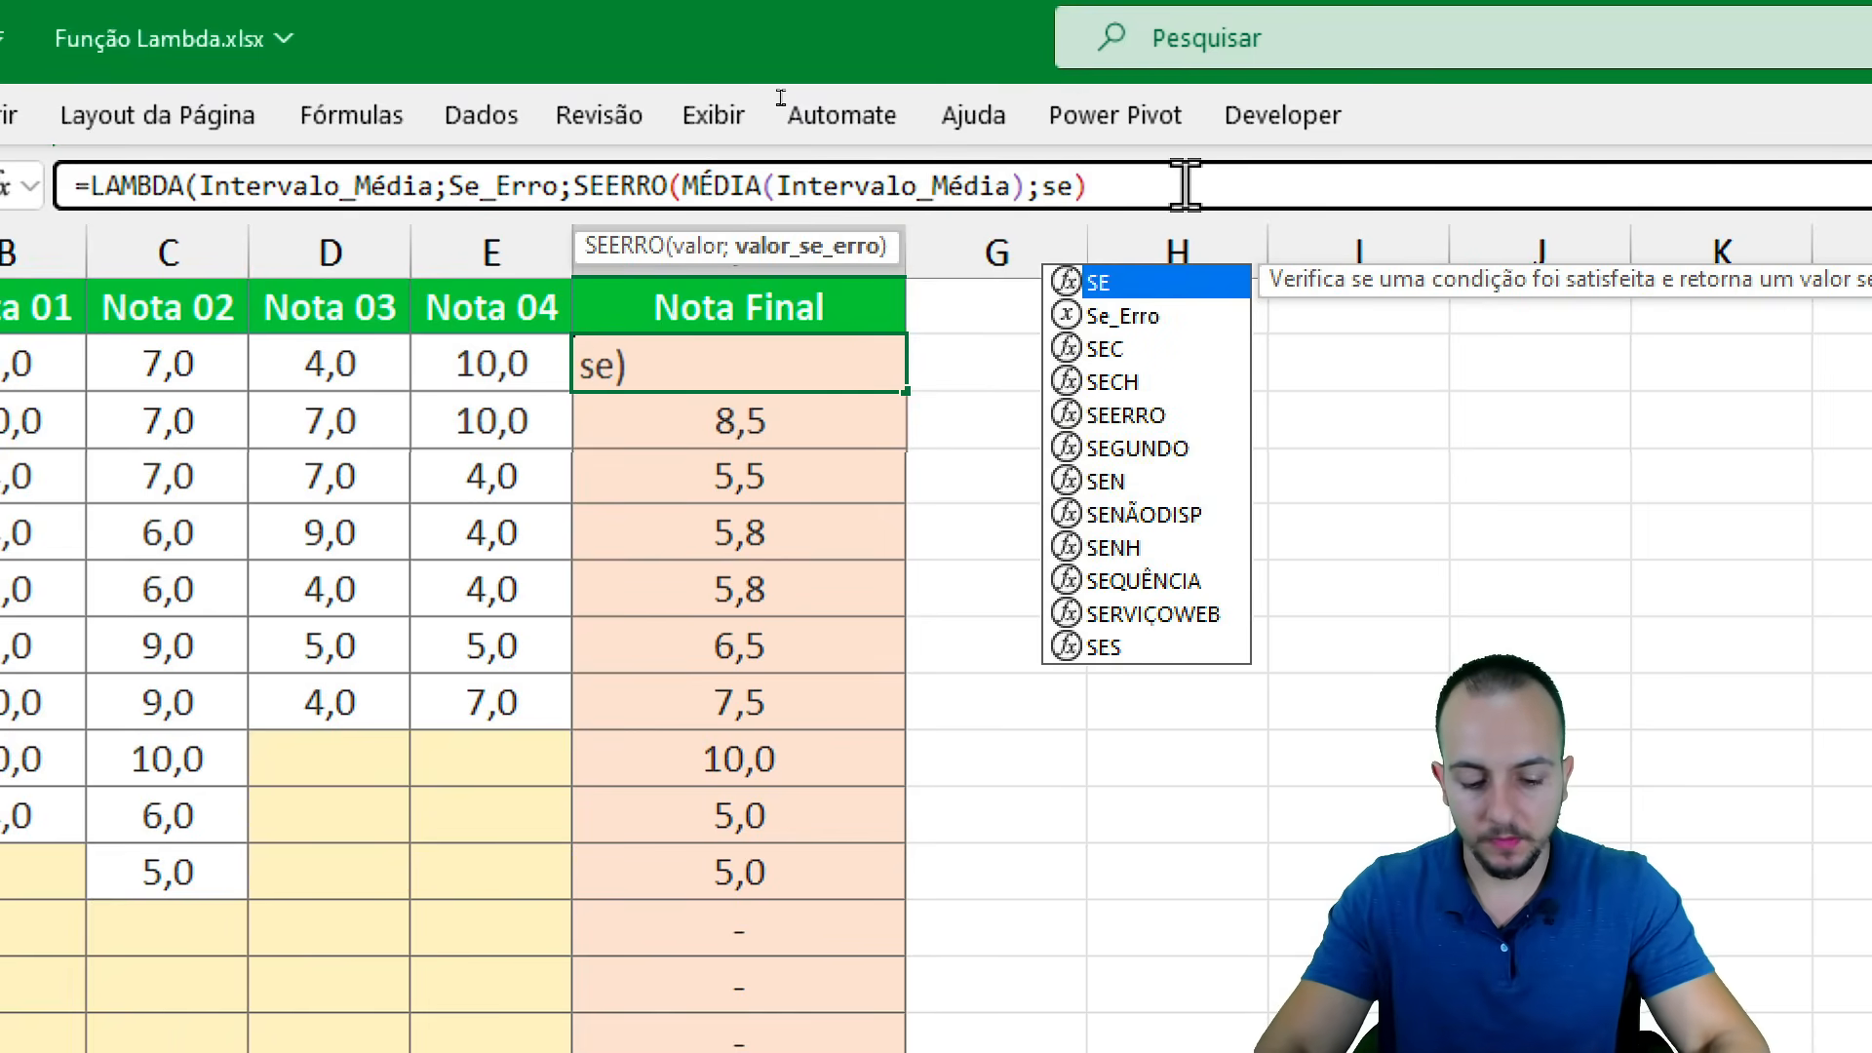
{"action": "type", "text": "_"}
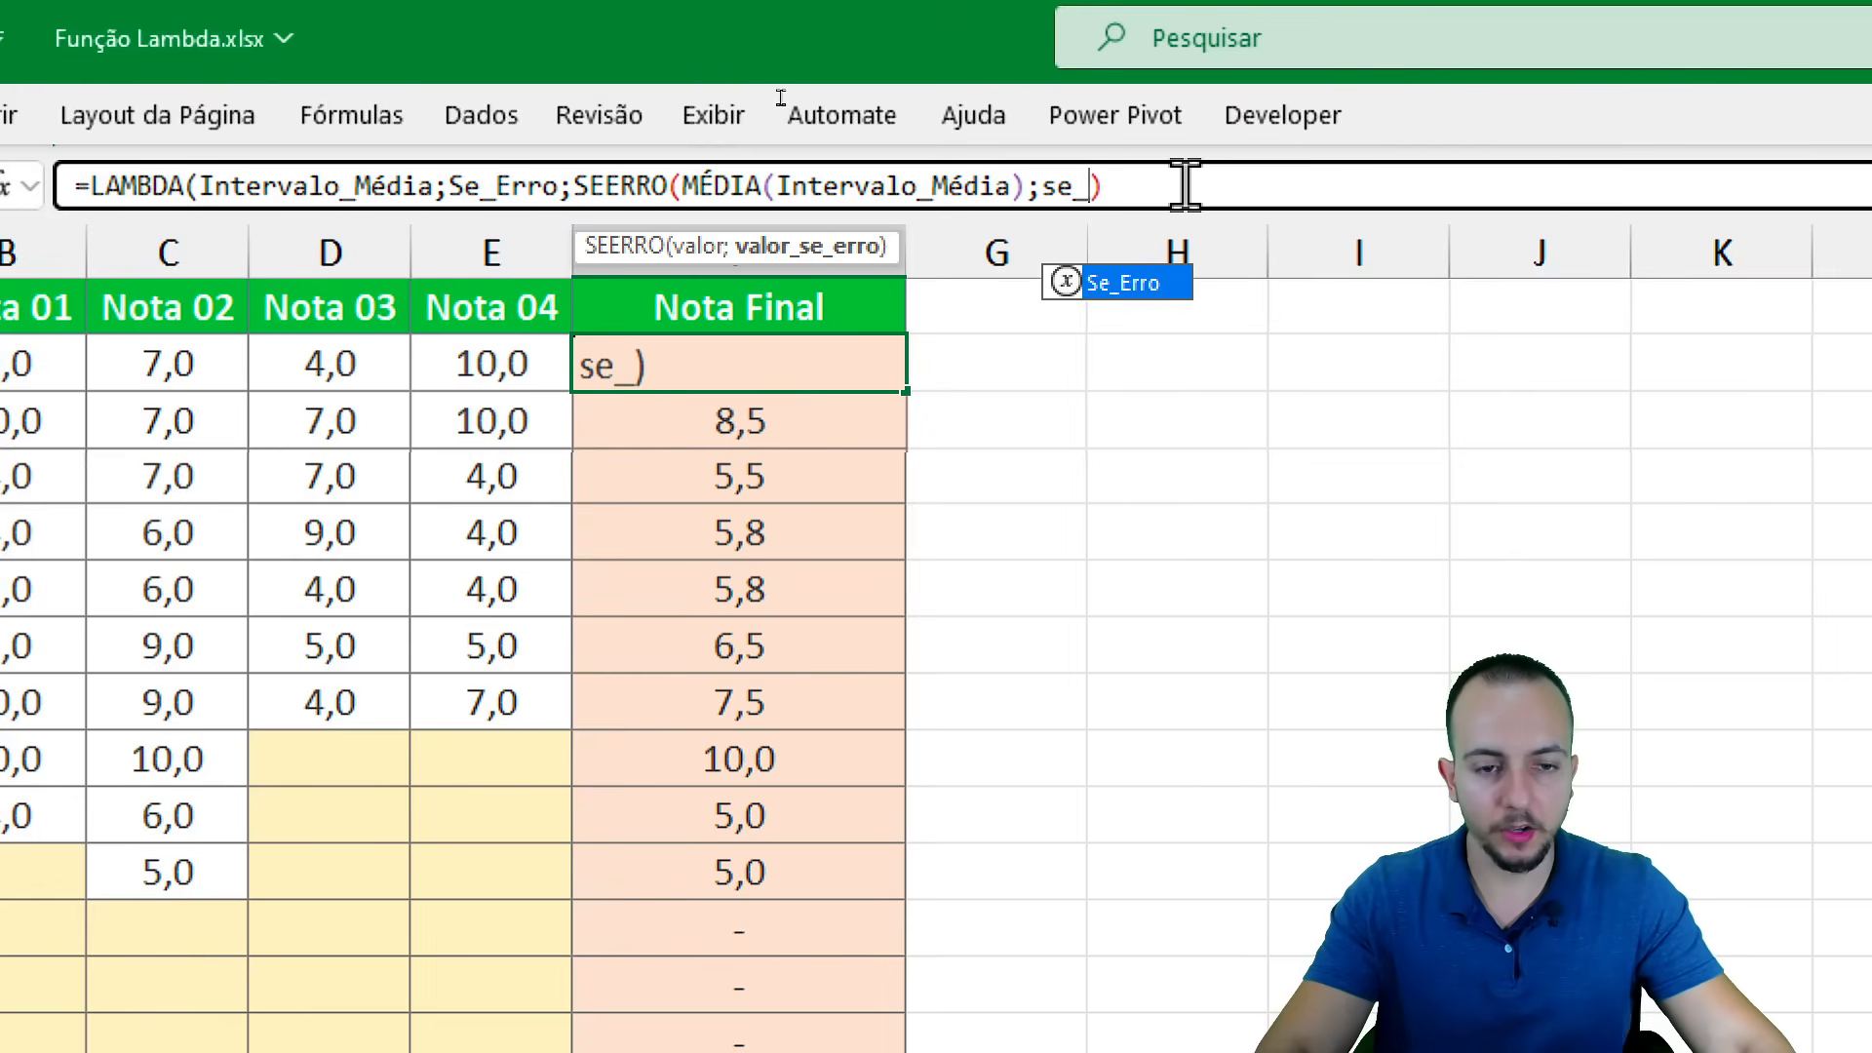
{"action": "double_click", "coordinate": [1127, 291]}
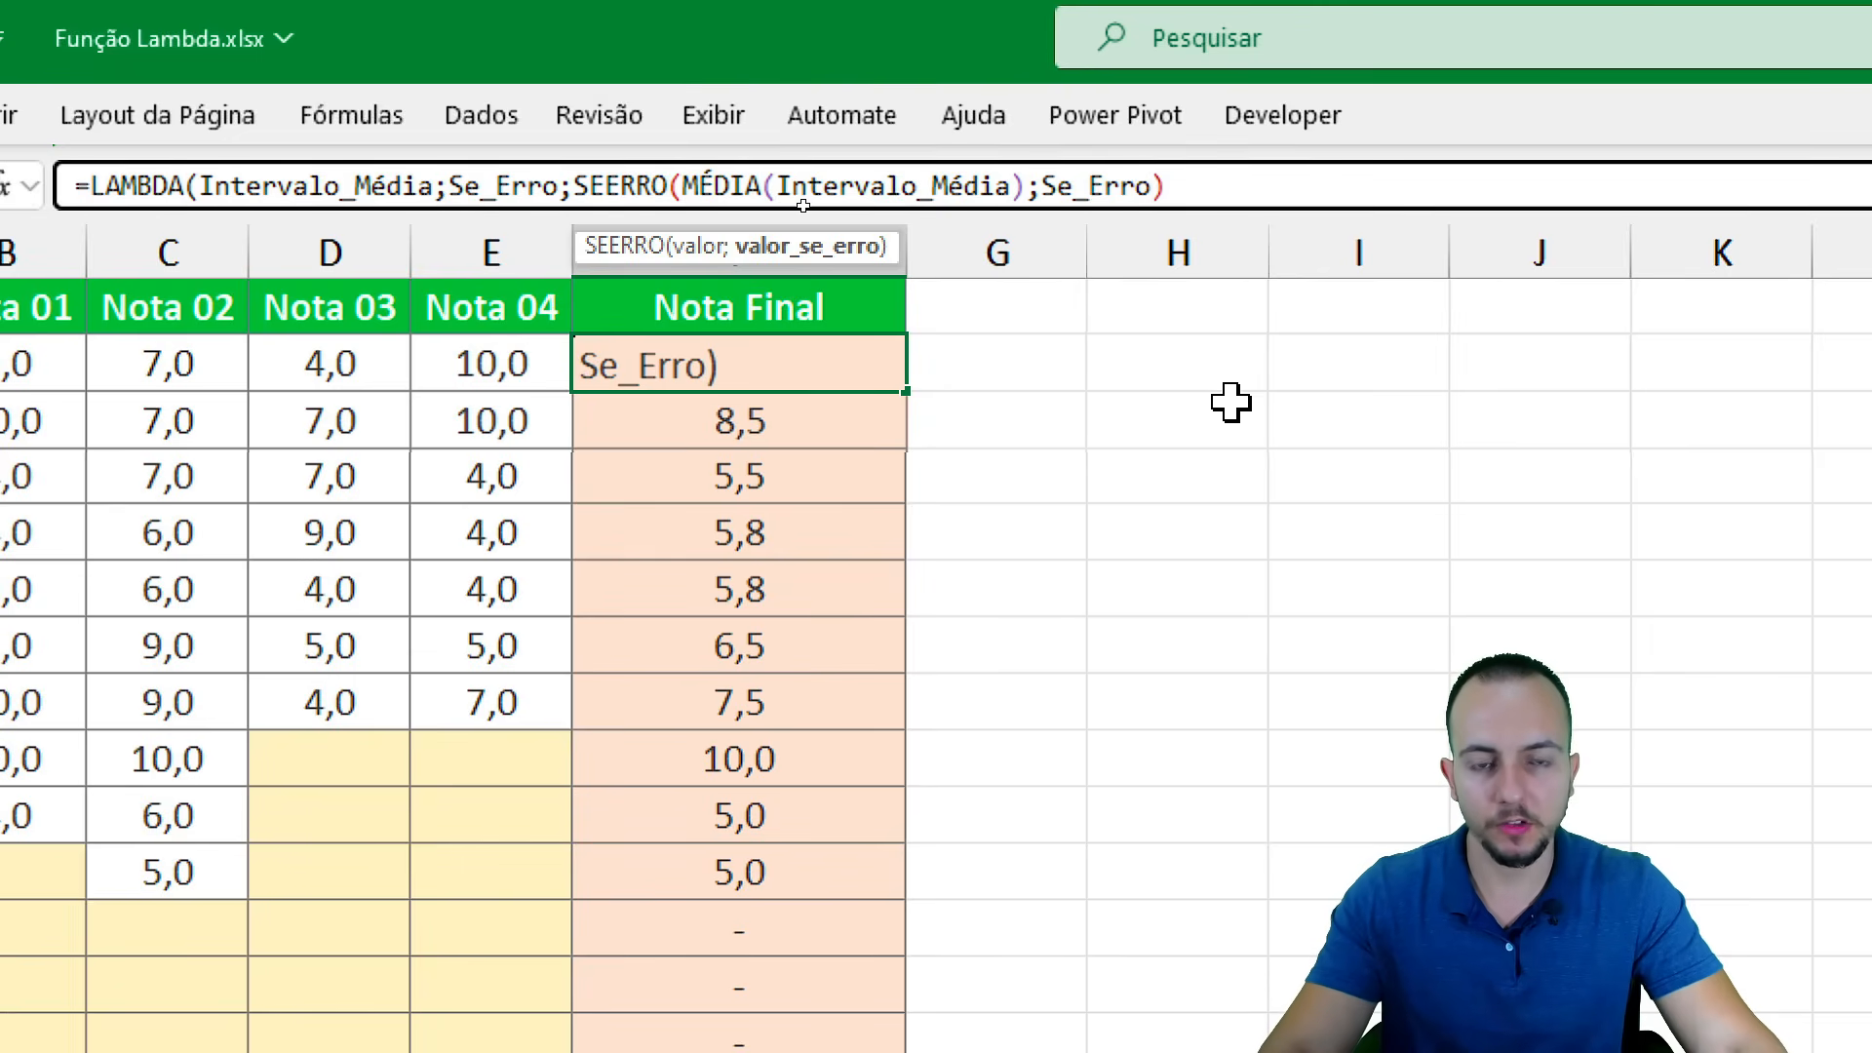
{"action": "key", "text": "Return"}
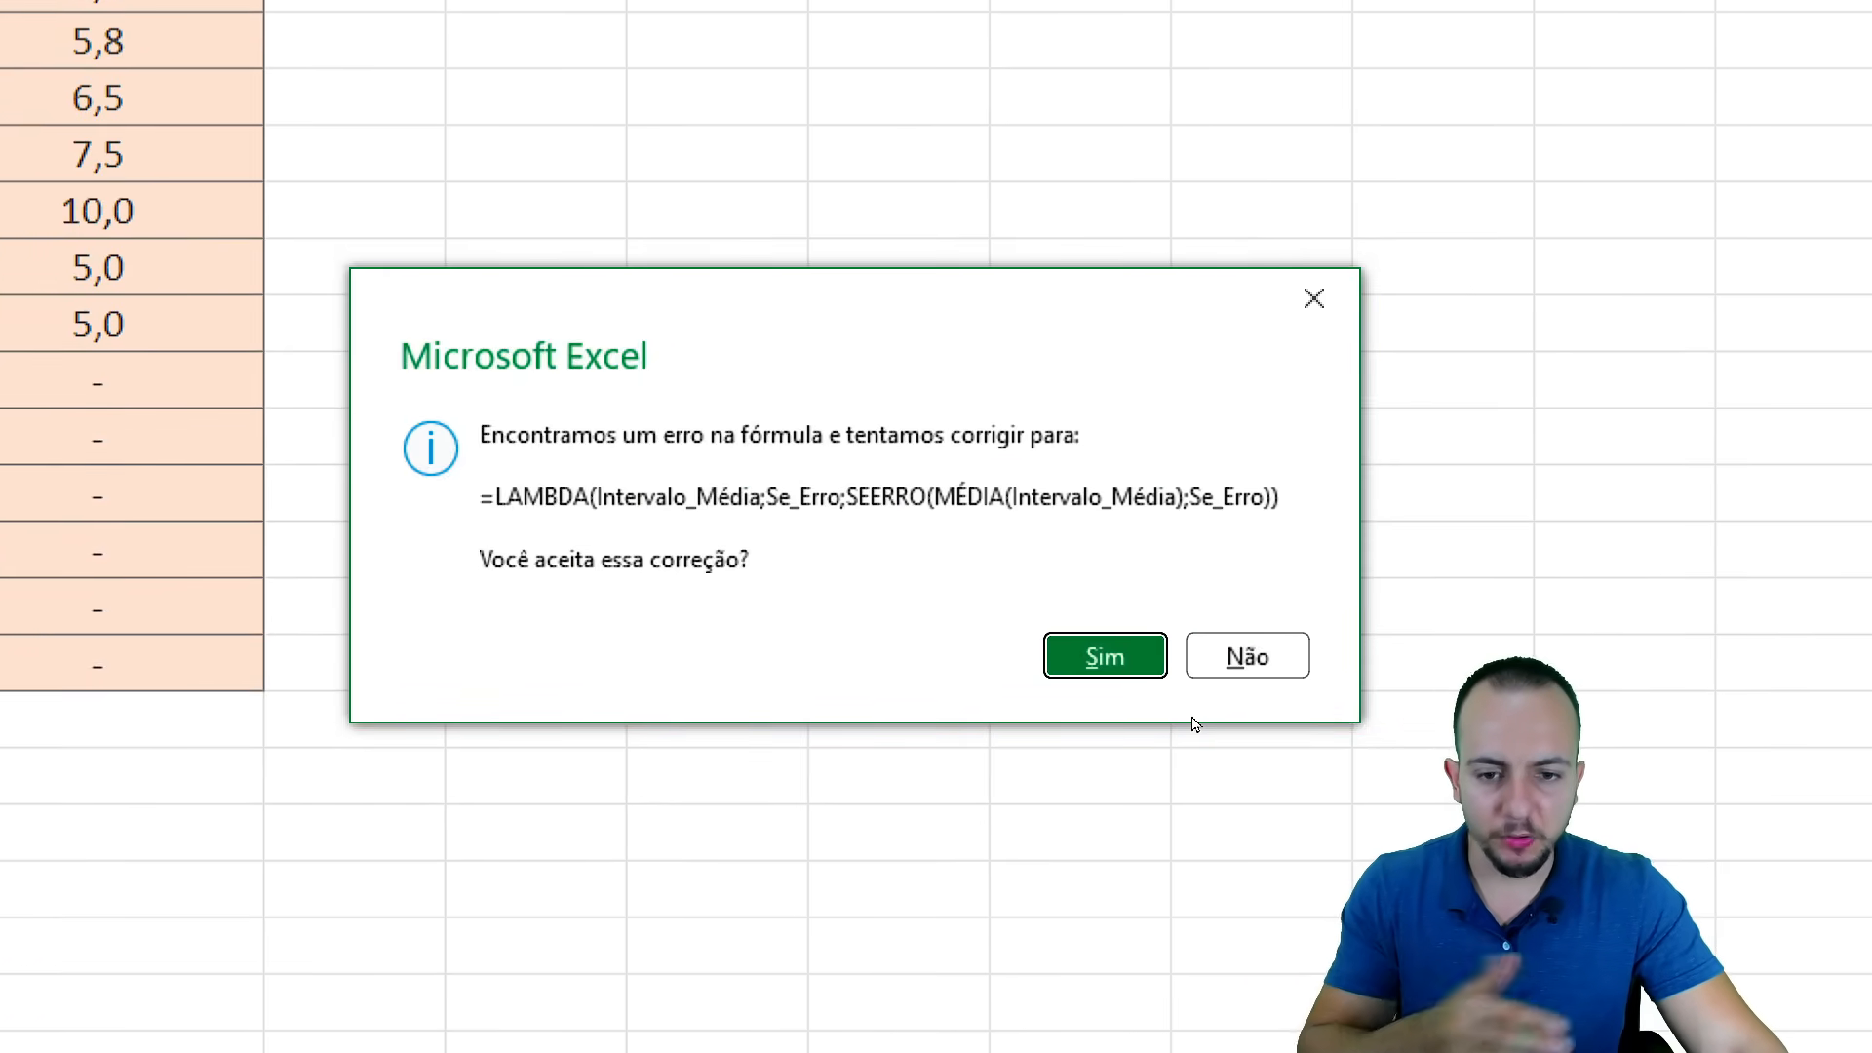
{"action": "left_click", "coordinate": [1106, 655]}
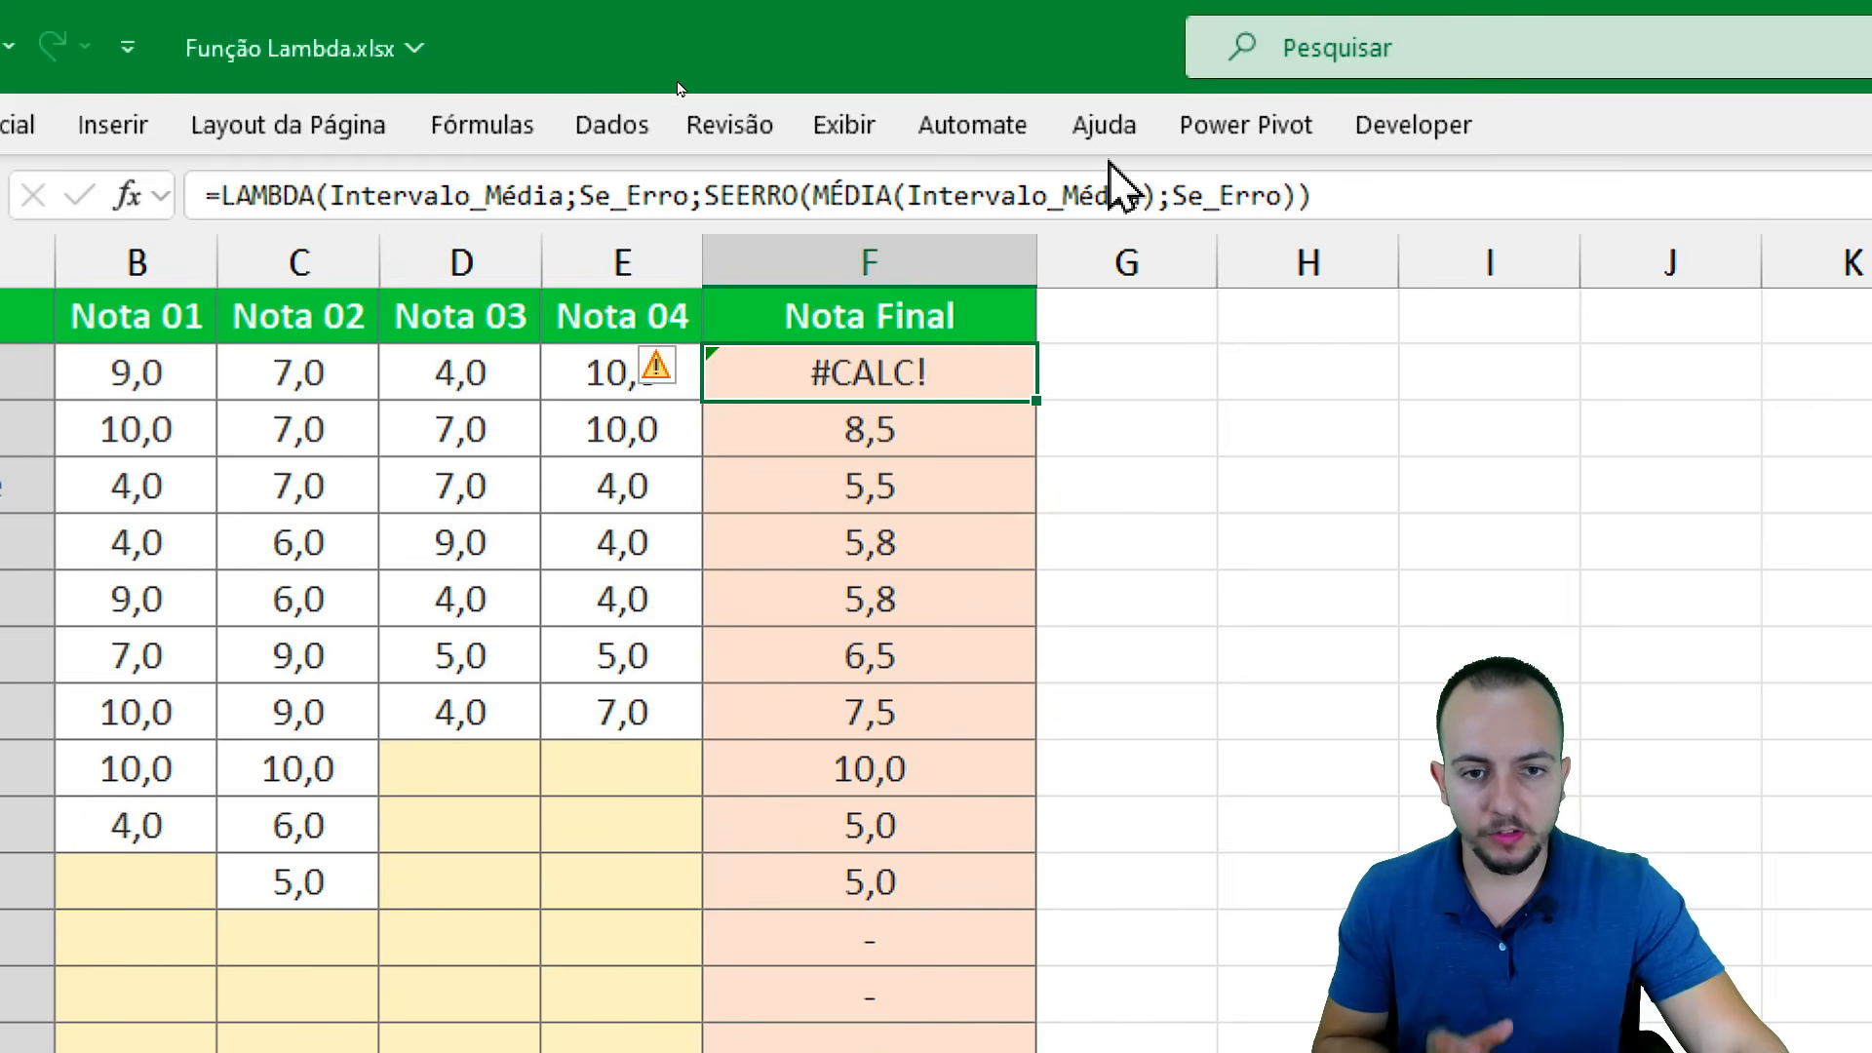
Copy the complete LAMBDA formula text from F2 and leave the cell unedited.
{"action": "left_click_drag", "start_coordinate": [1376, 201], "coordinate": [161, 198]}
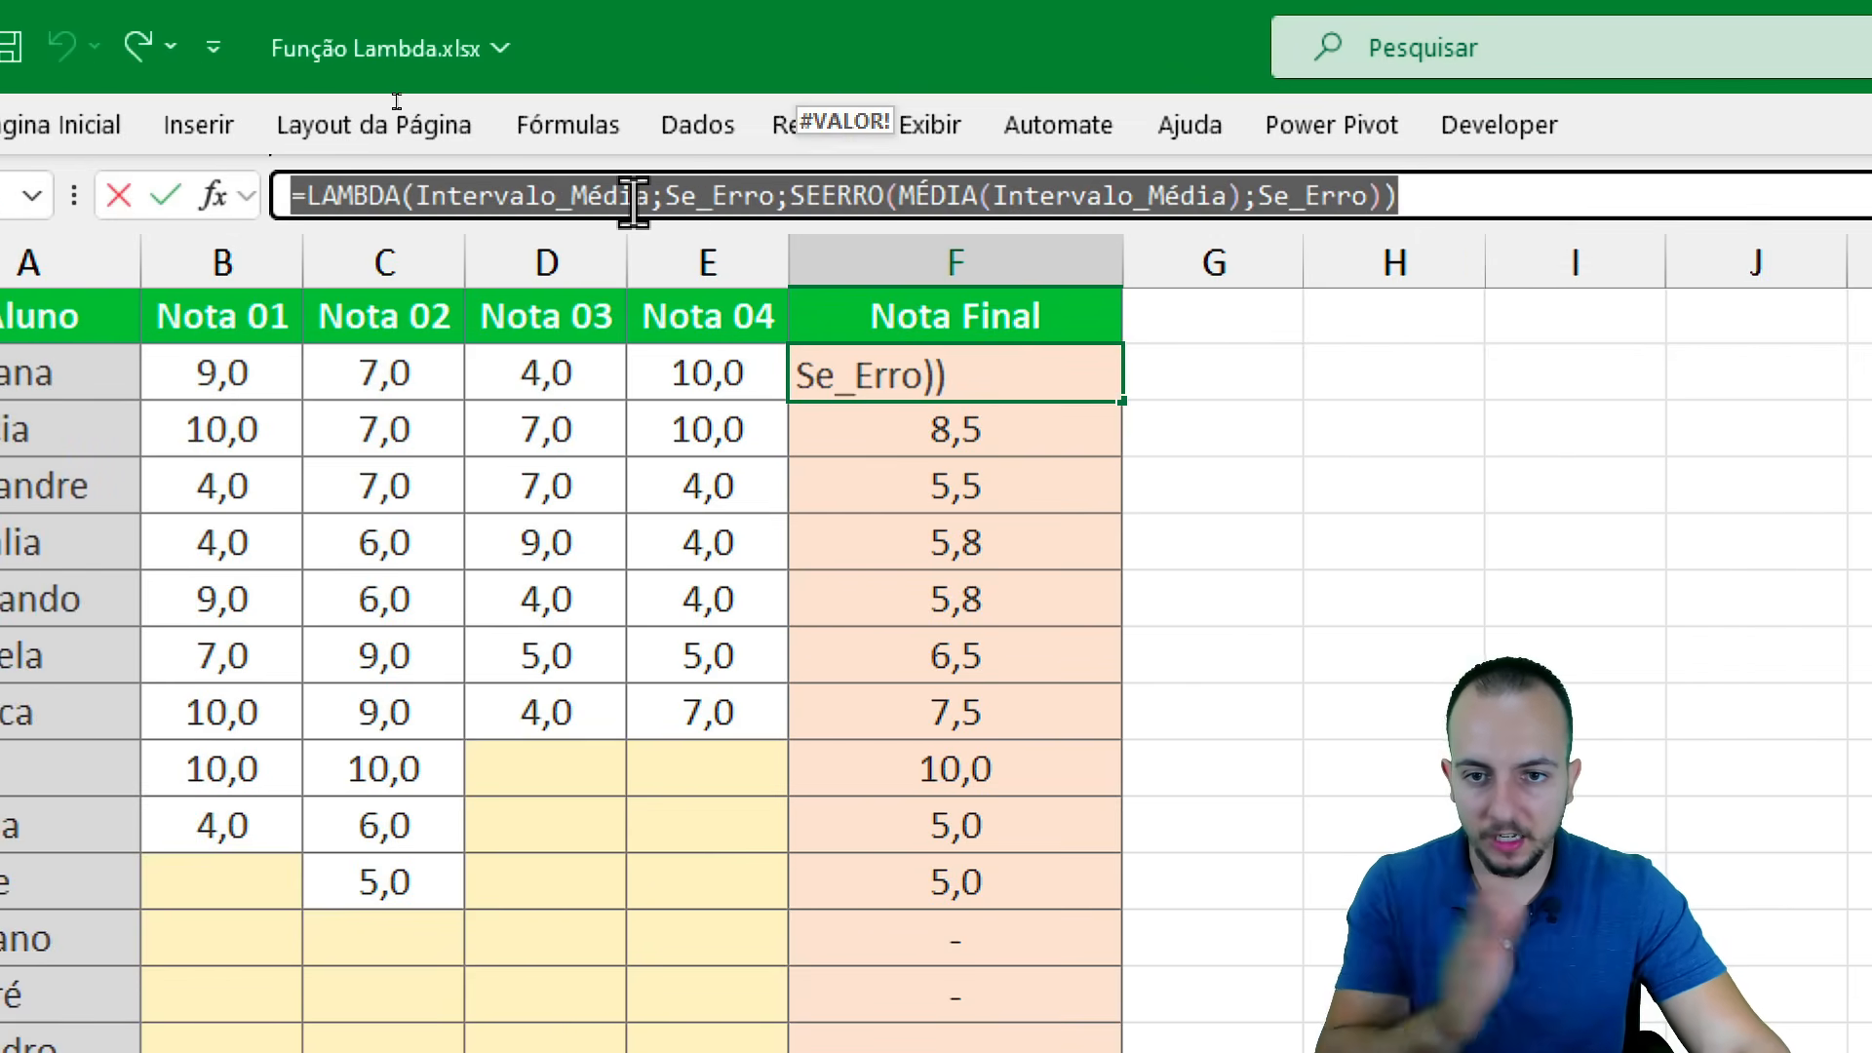
{"action": "right_click", "coordinate": [634, 200]}
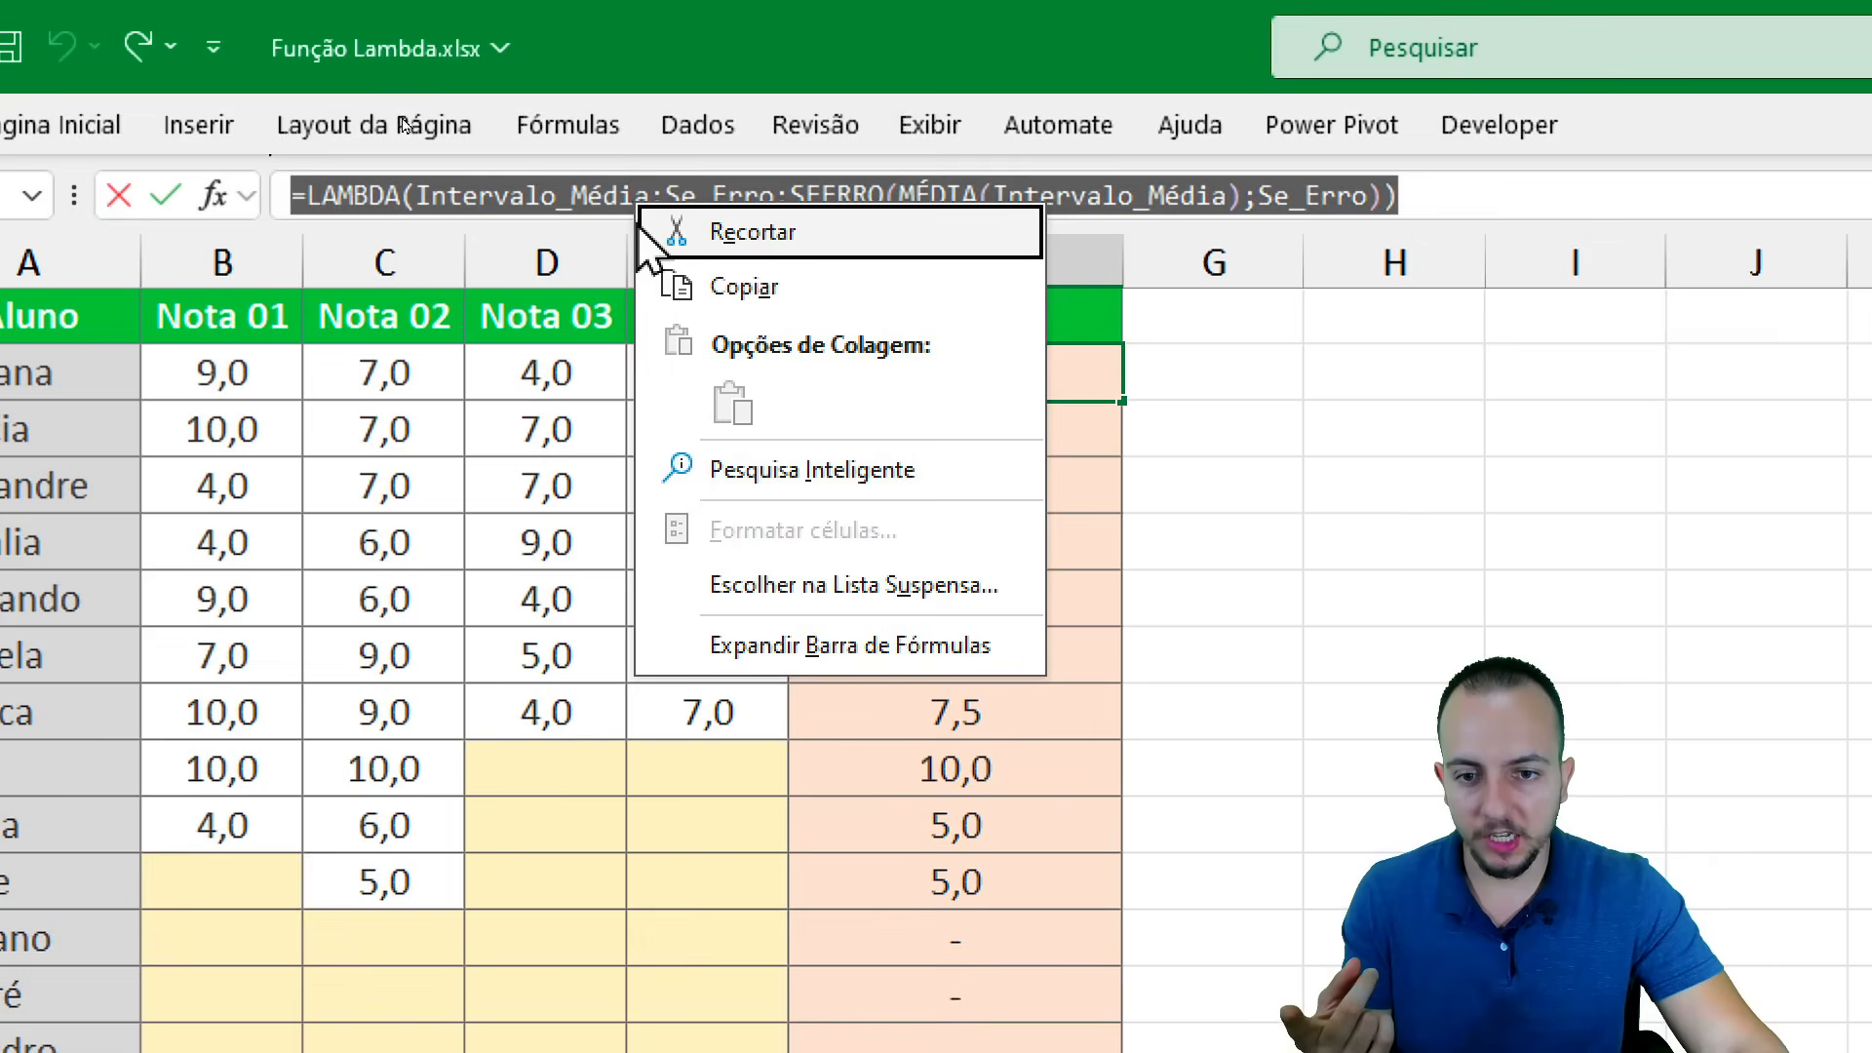
{"action": "left_click", "coordinate": [771, 287]}
{"action": "key", "text": "Escape"}
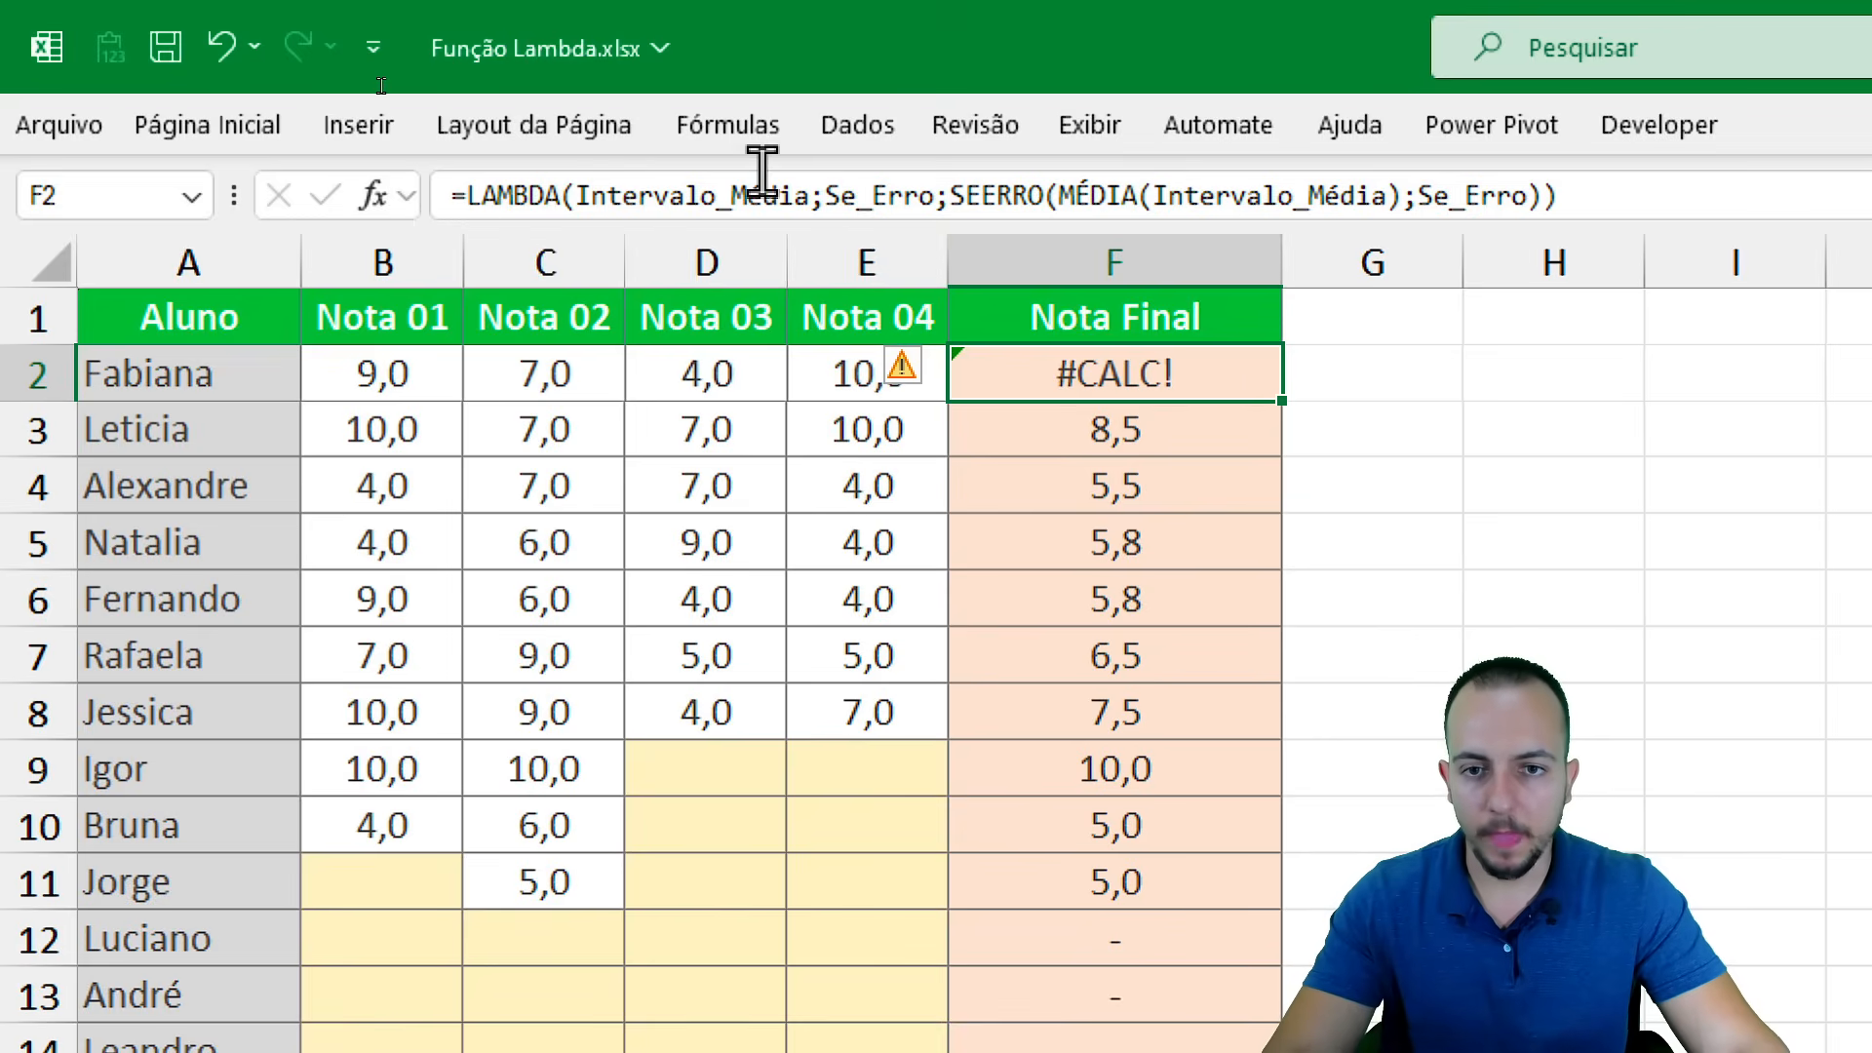
Start defining a new name called Nota_Final for the workbook.
{"action": "left_click", "coordinate": [731, 129]}
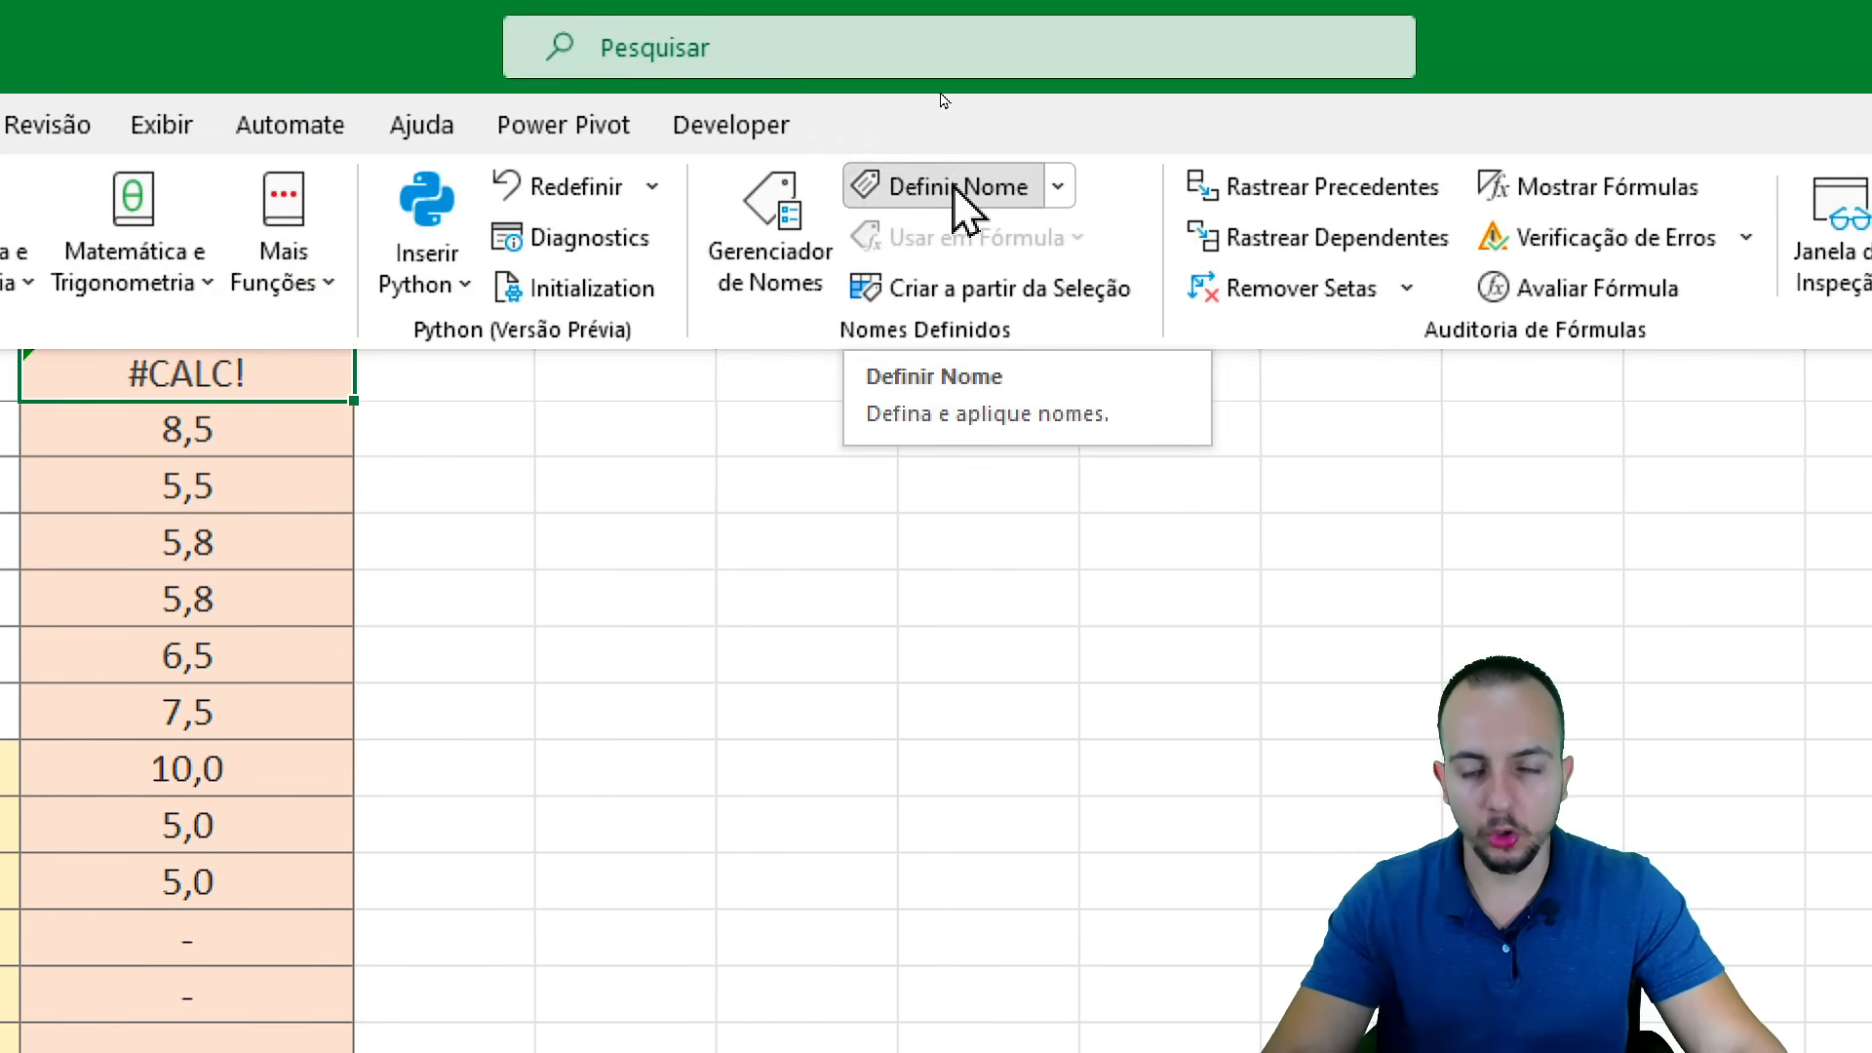
{"action": "left_click", "coordinate": [961, 190]}
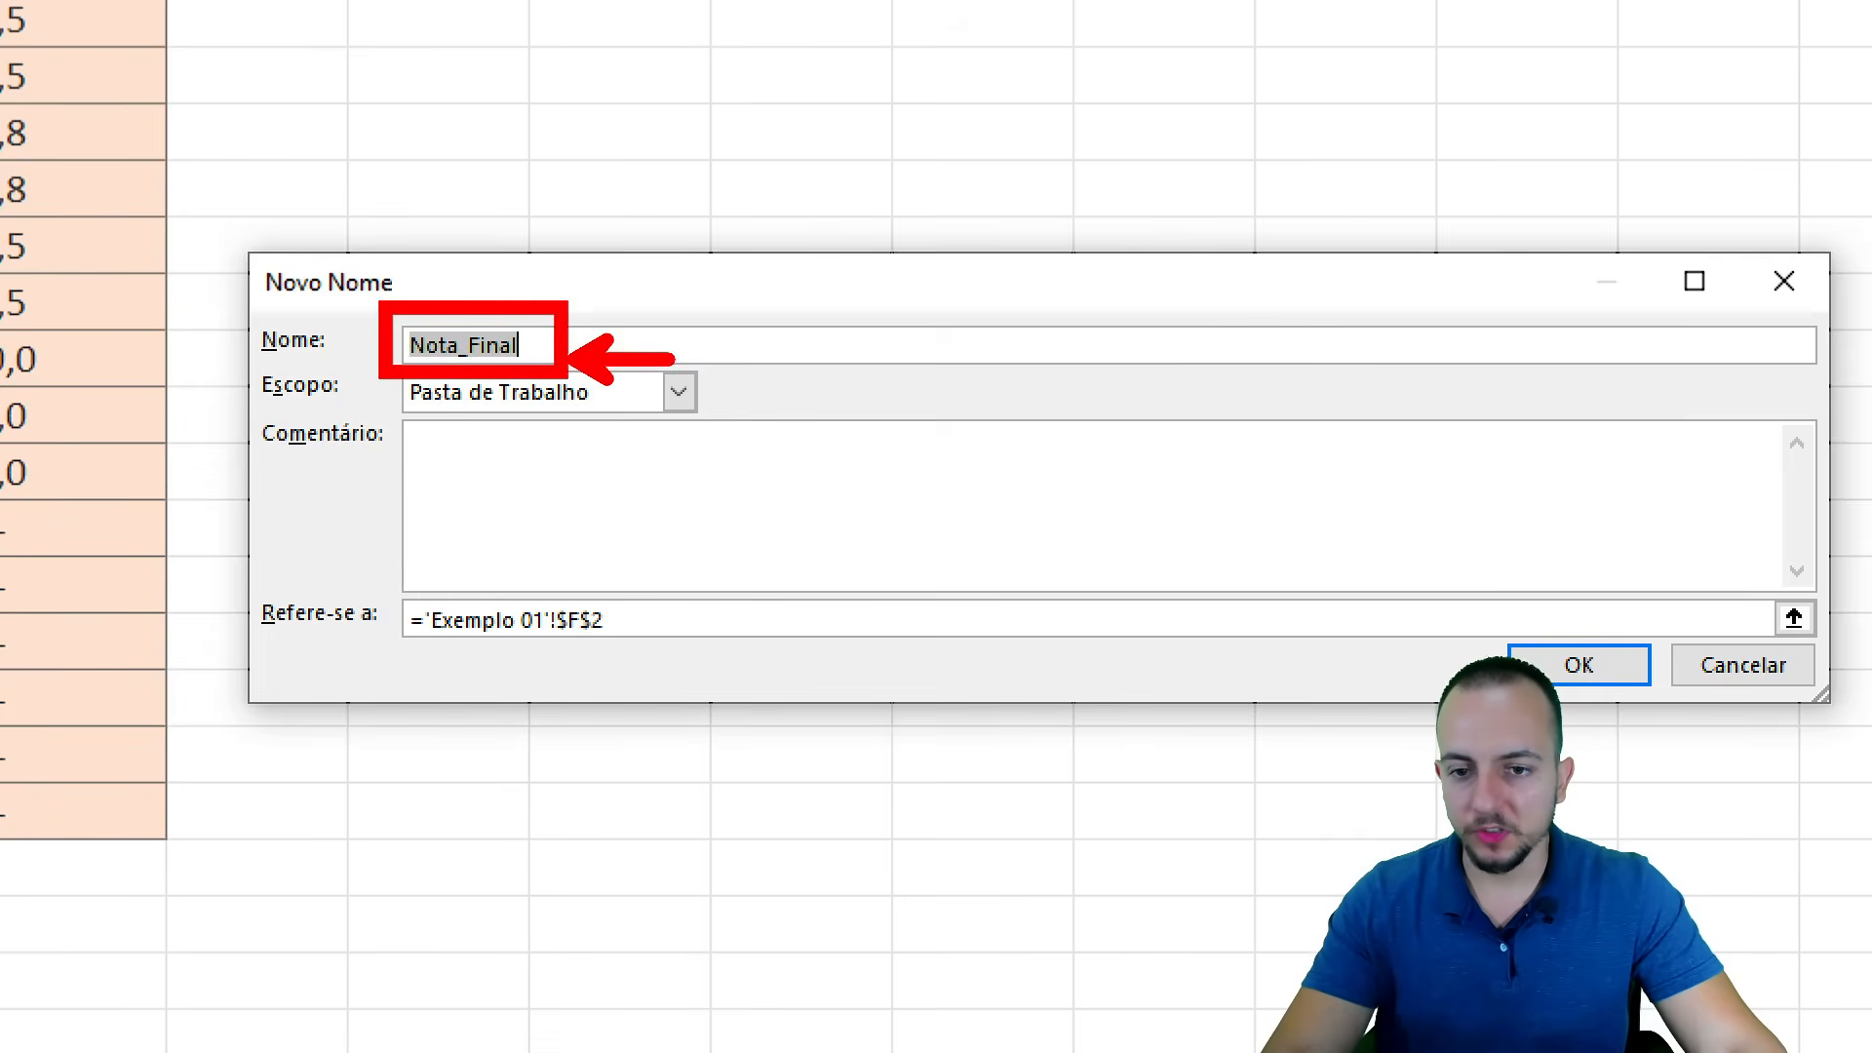
{"action": "type", "text": "Not"}
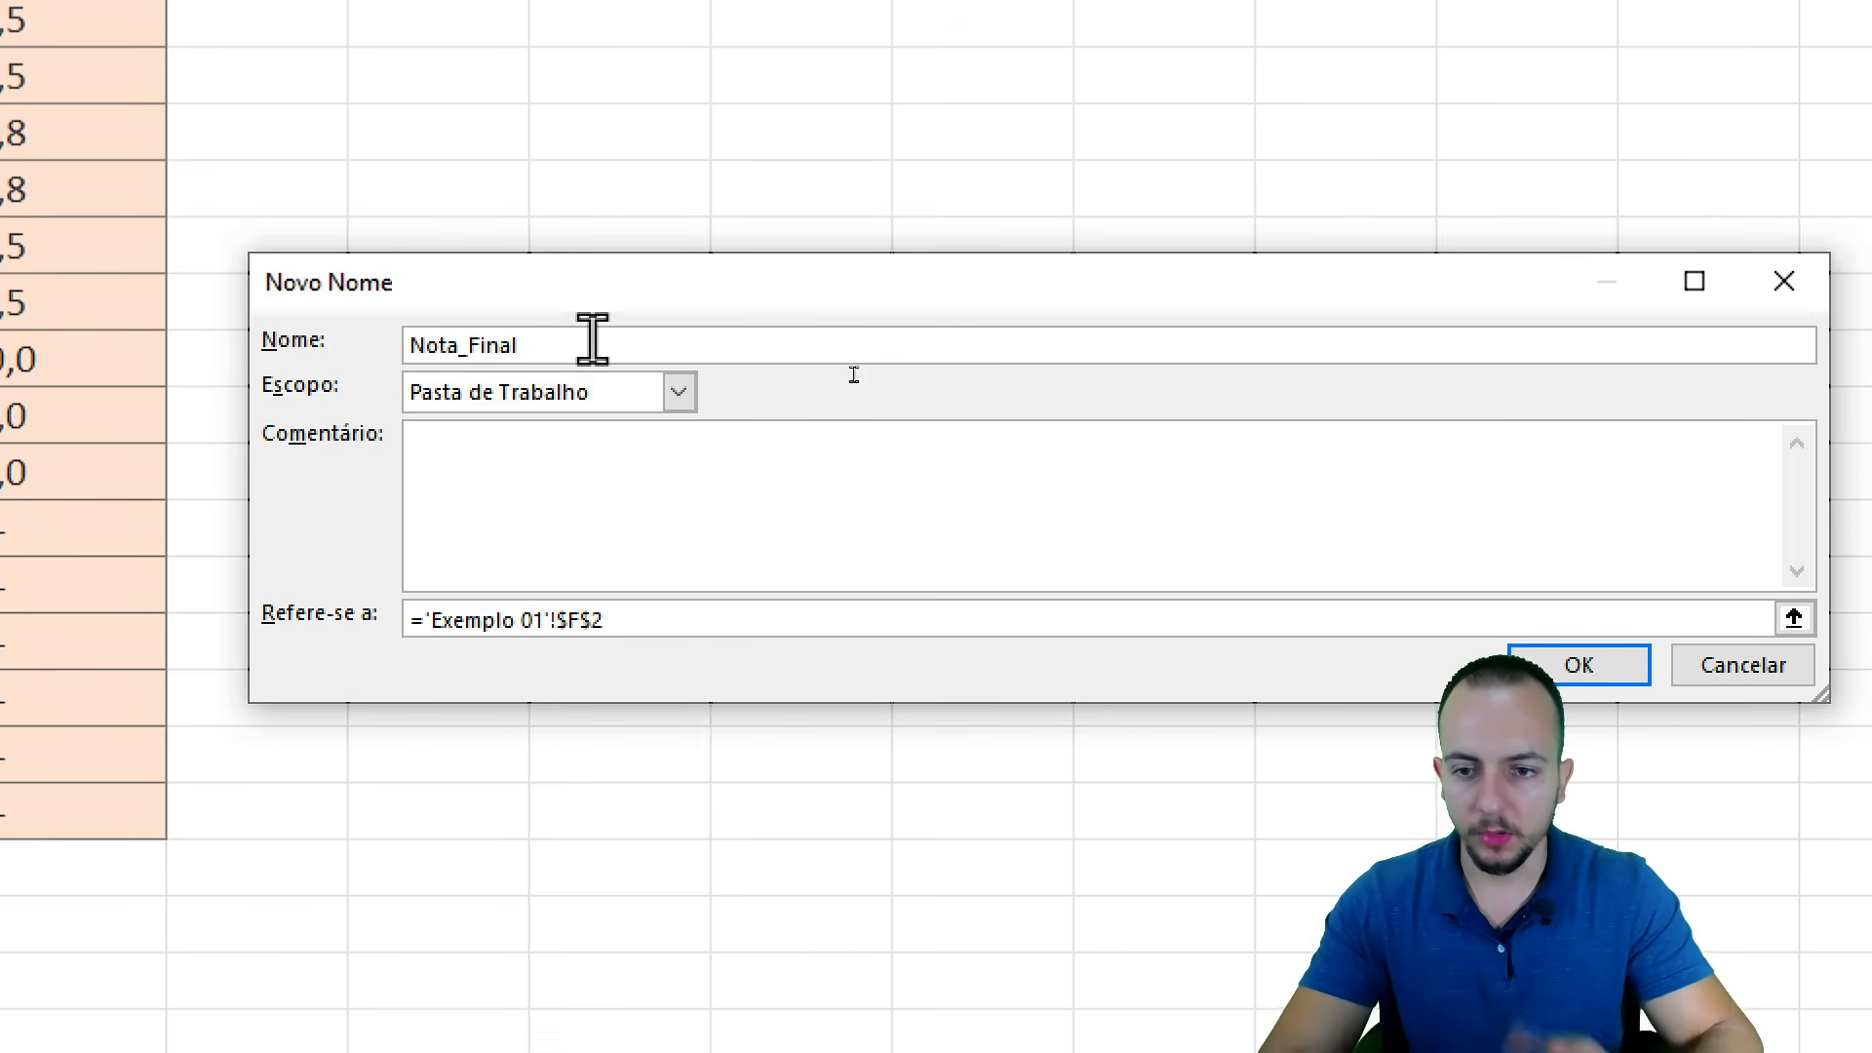
Add the comment "Essa funcao calcula a media das notas, e se tiver eero terornskd" to the new name.
{"action": "left_click", "coordinate": [445, 472]}
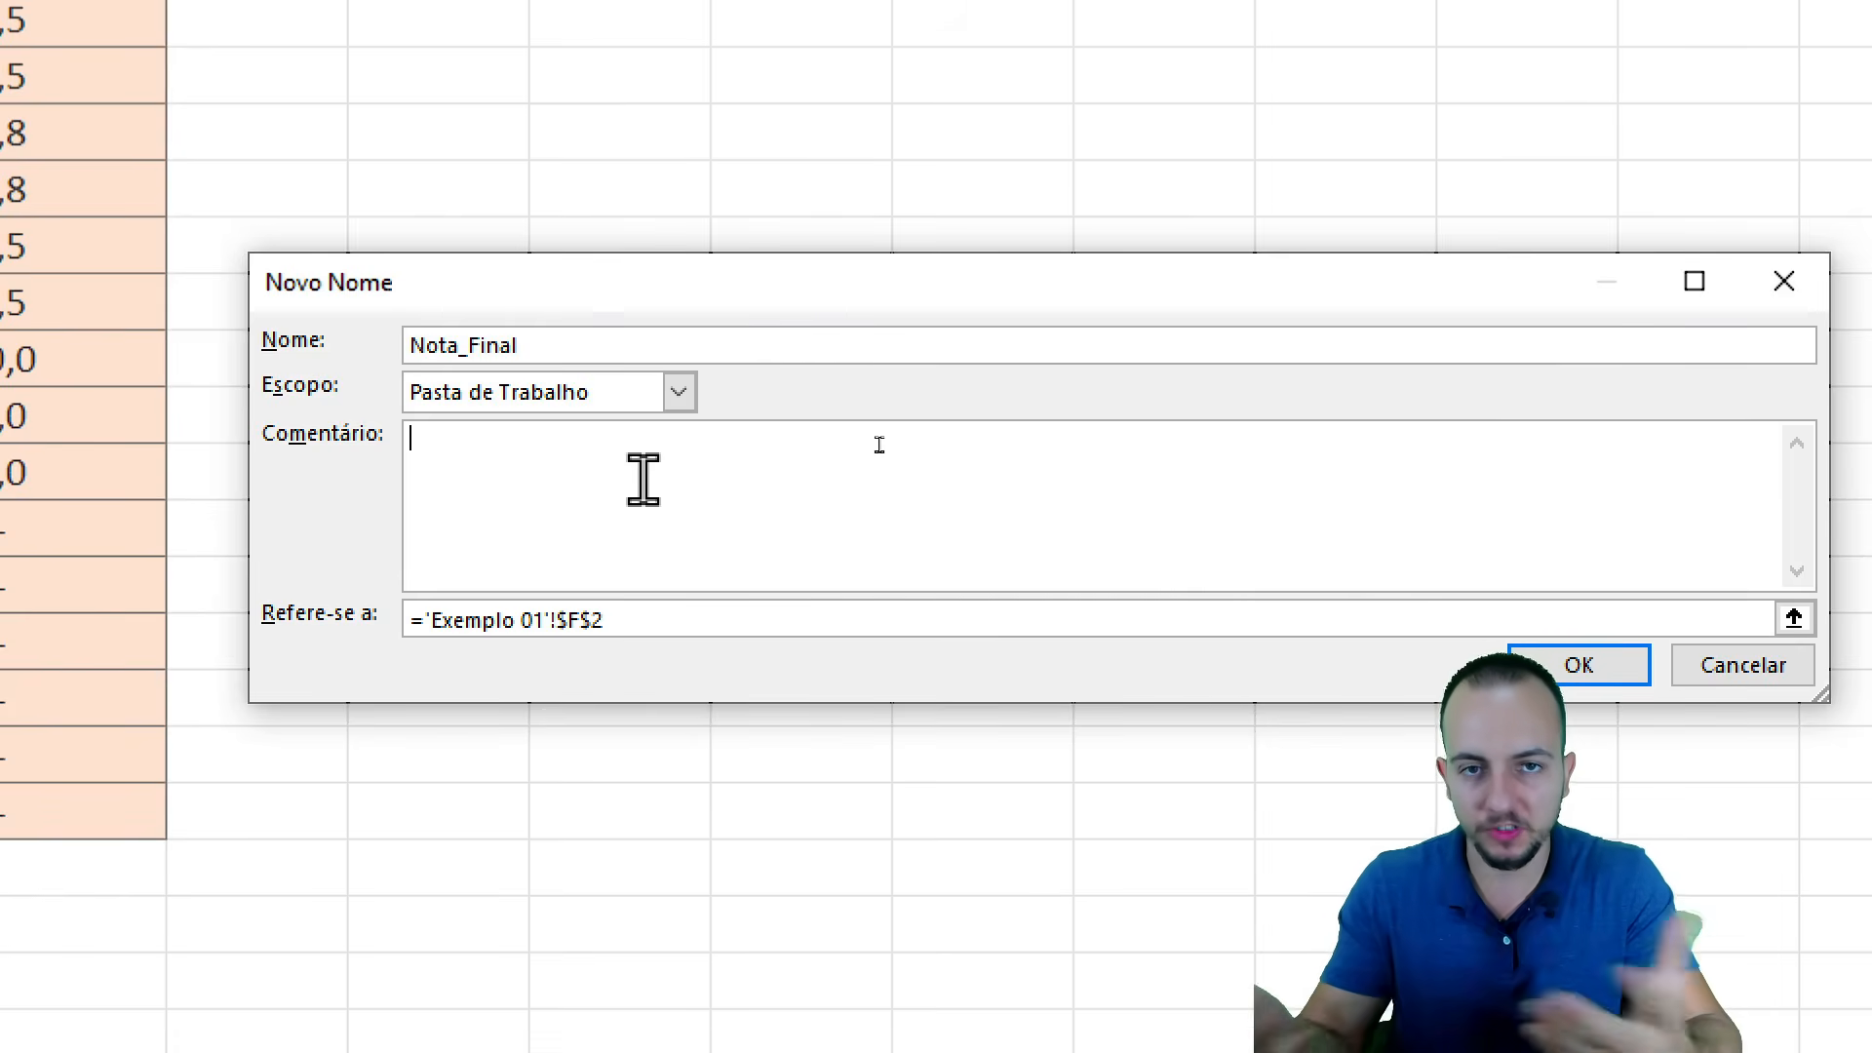
{"action": "type", "text": "Essa fun"}
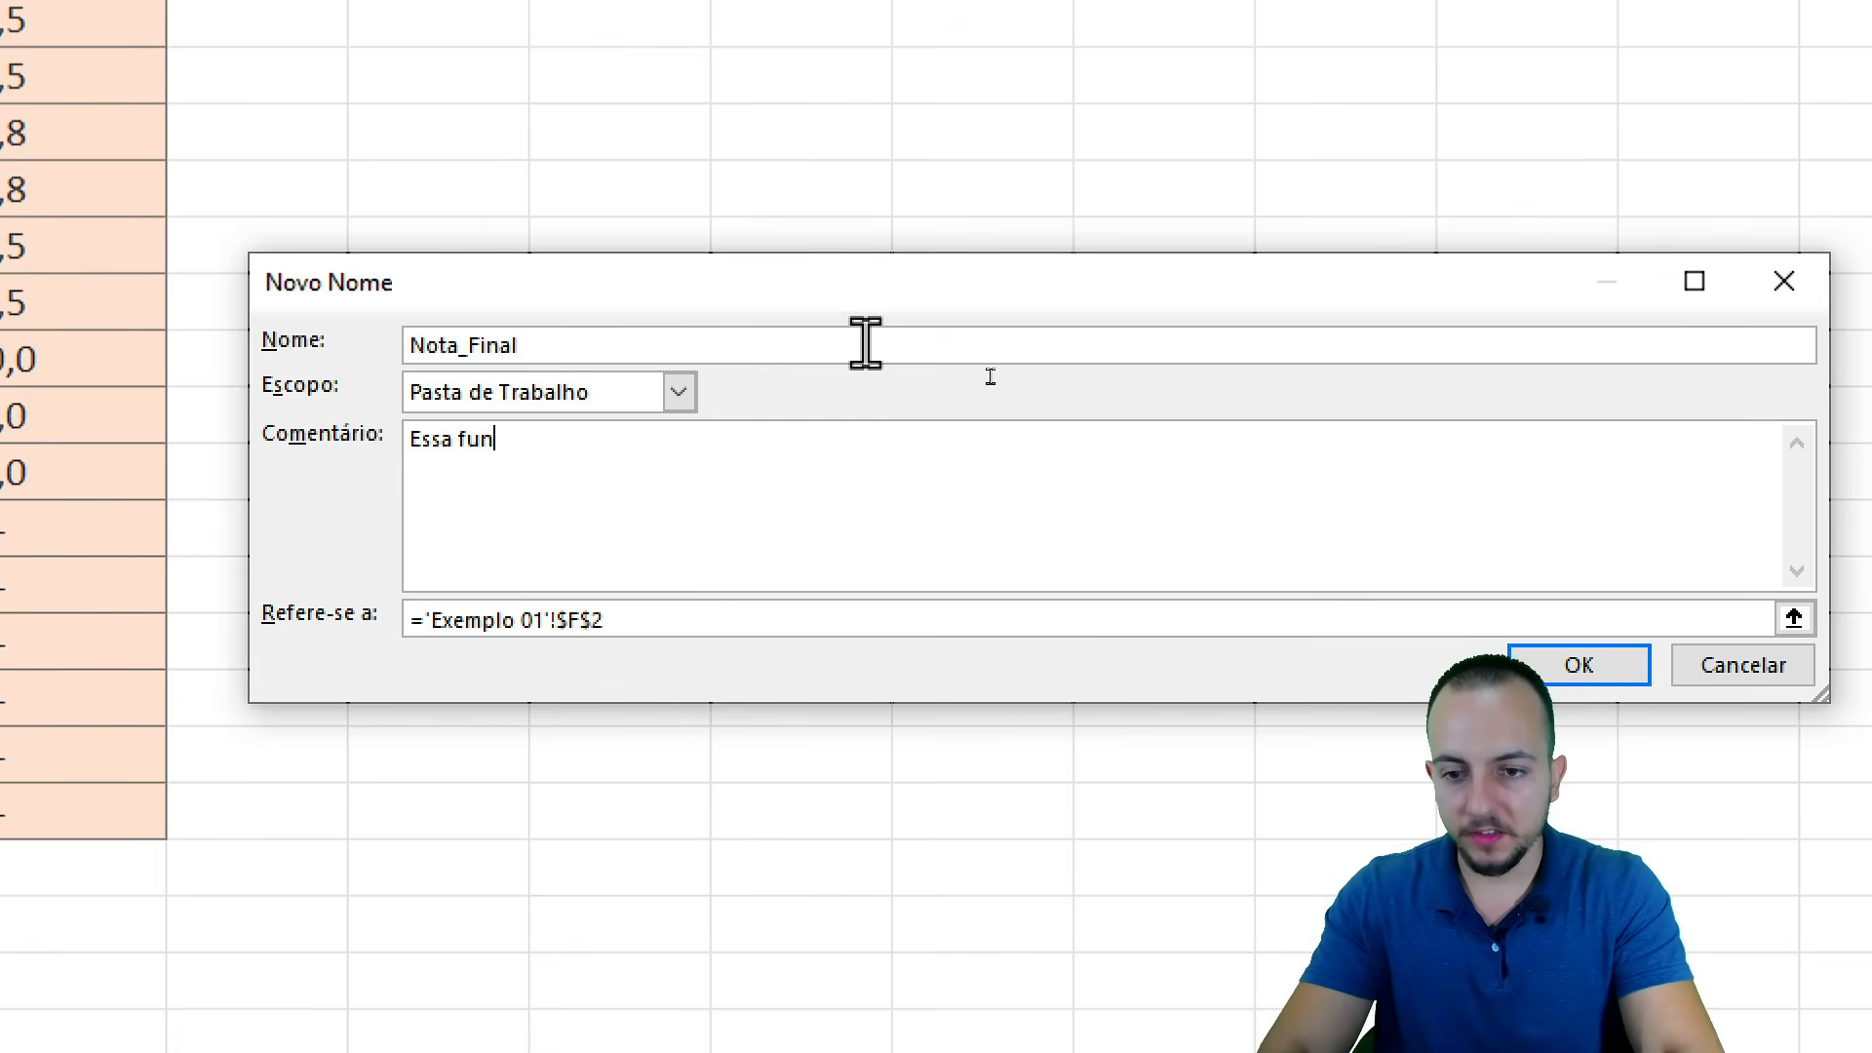
{"action": "type", "text": "cao calcula a med"}
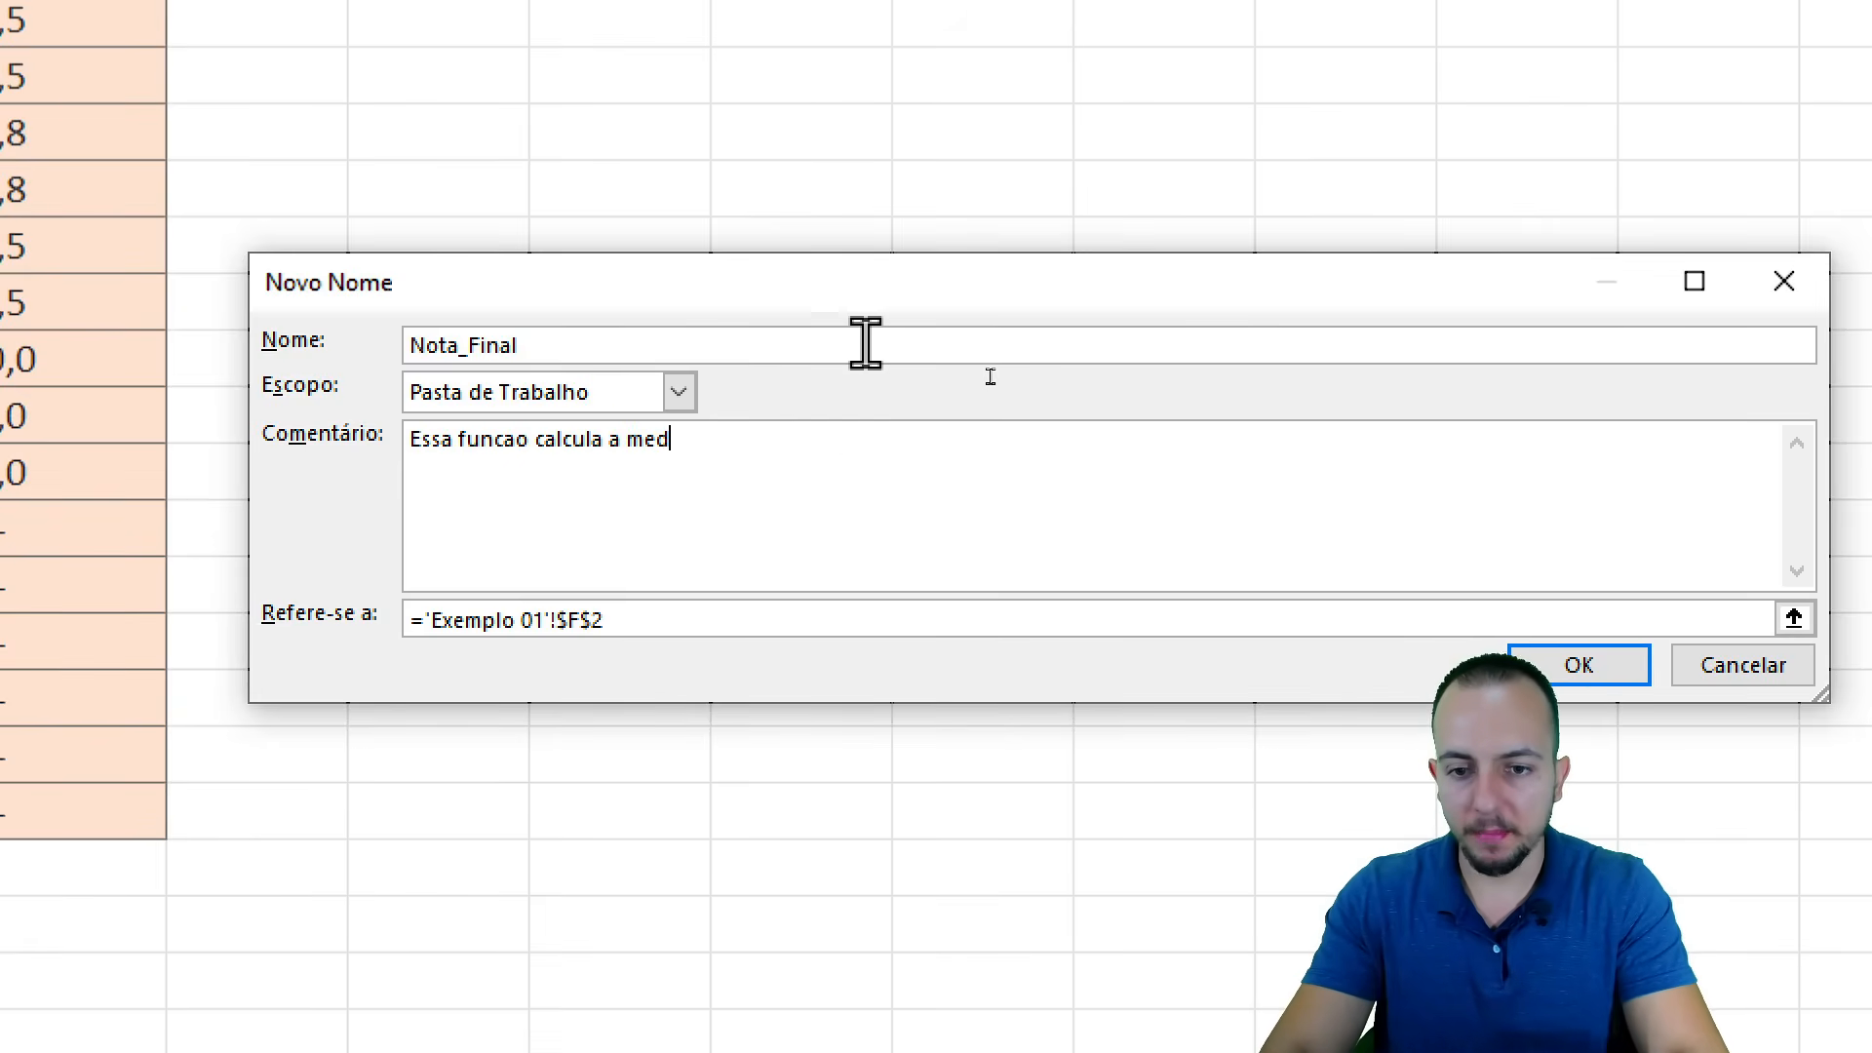
{"action": "type", "text": "ia das notas, e se tiver eero"}
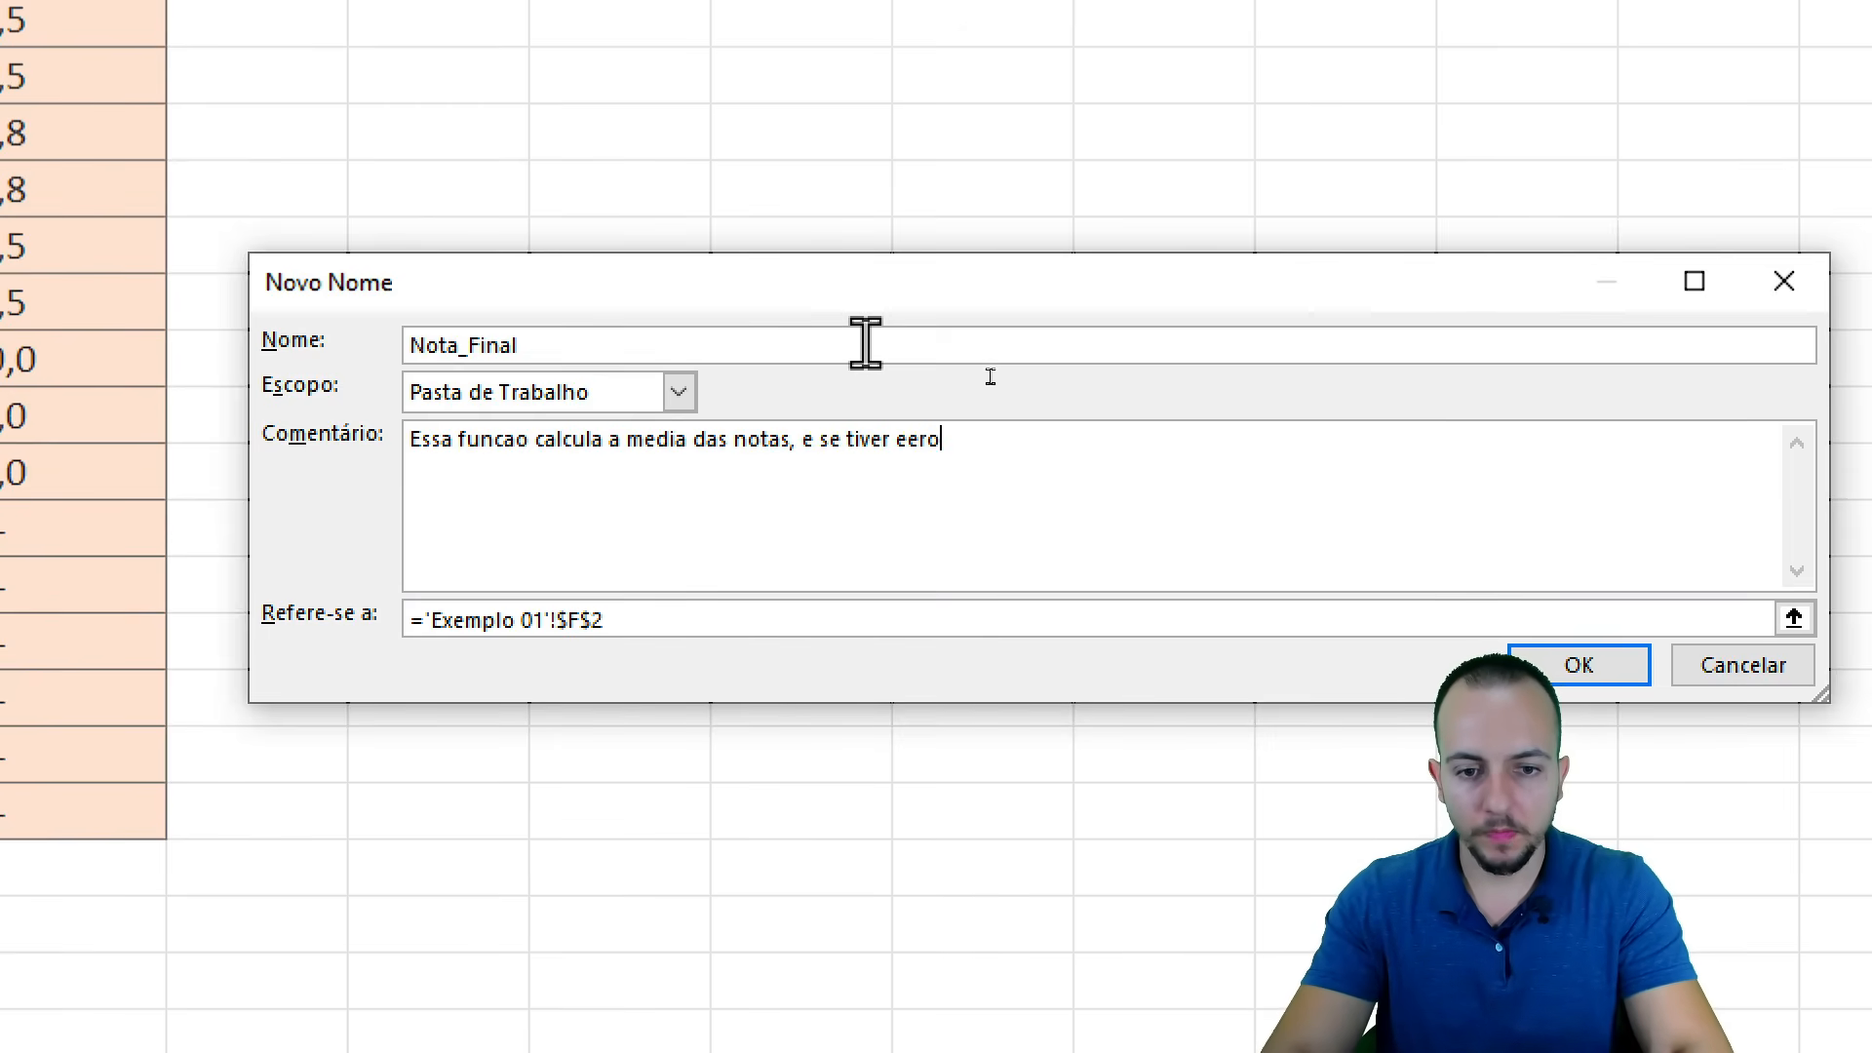
{"action": "type", "text": " terornskd"}
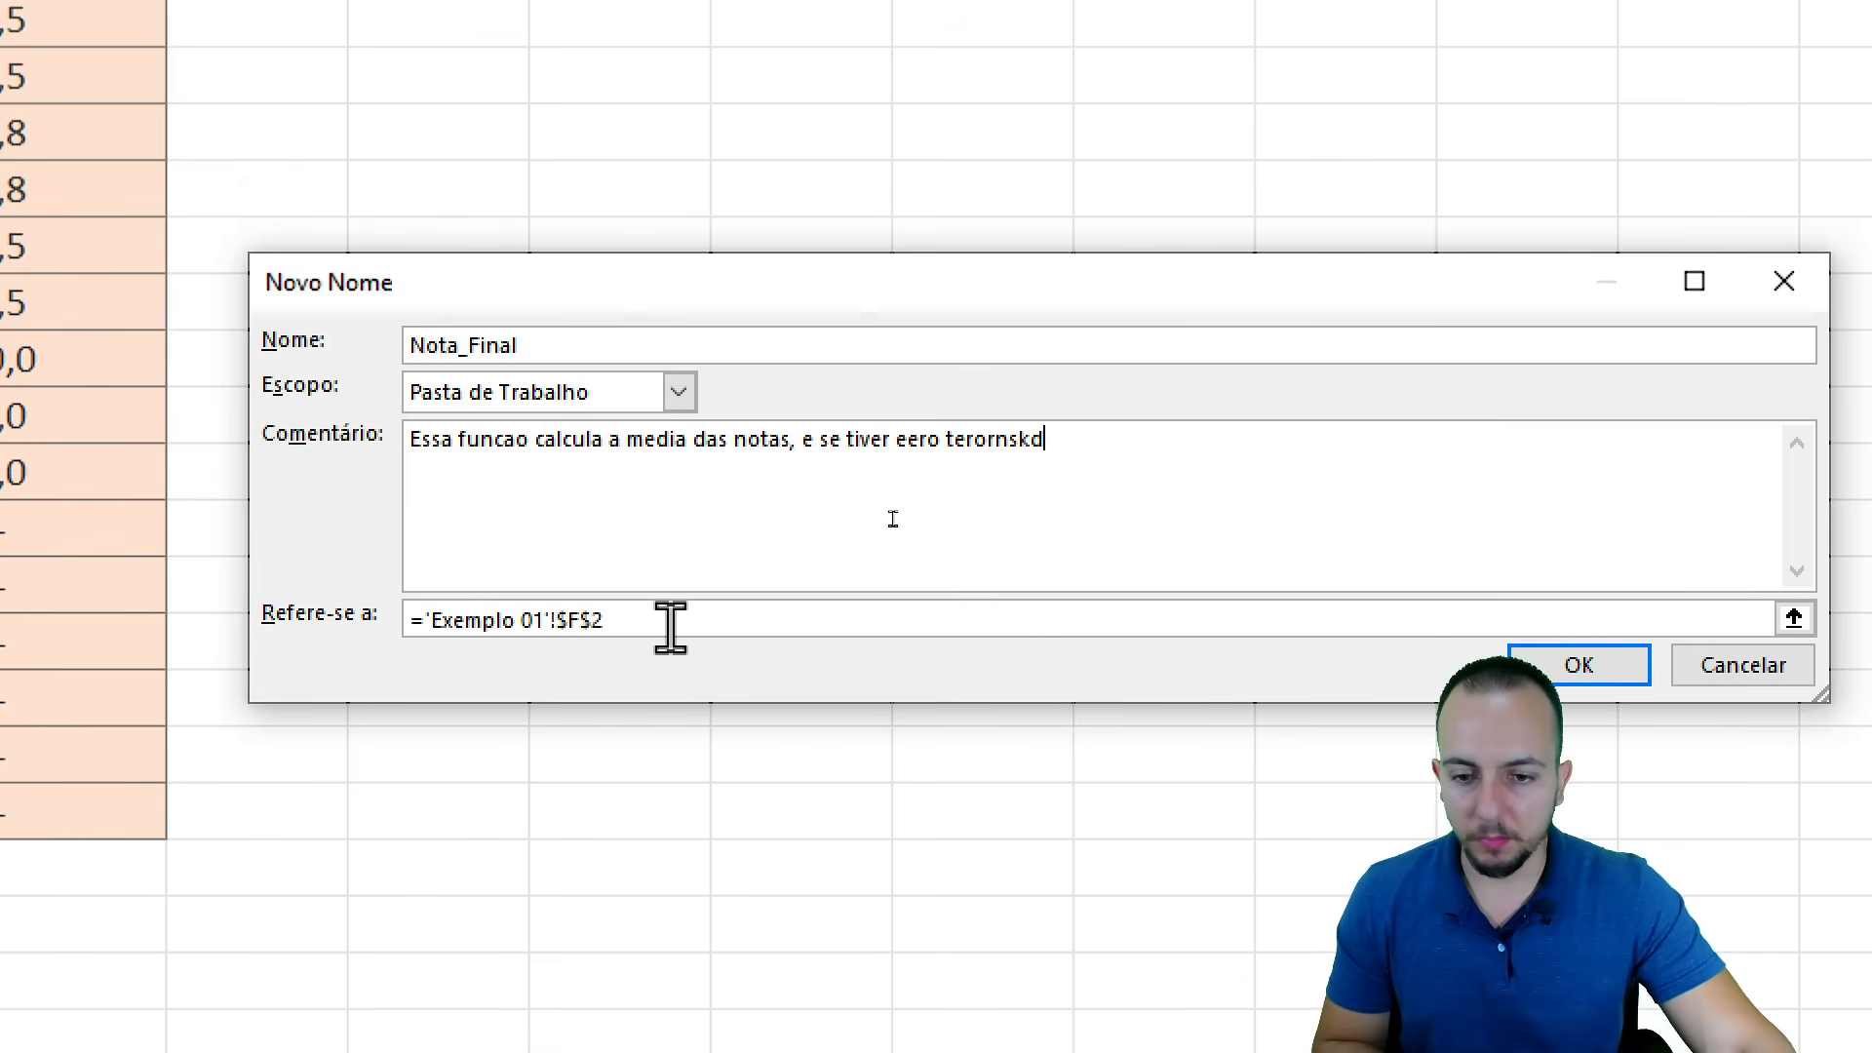
Replace the name's cell reference with the copied LAMBDA formula and create the name.
{"action": "left_click_drag", "start_coordinate": [644, 624], "coordinate": [410, 647]}
{"action": "key", "text": "BackSpace"}
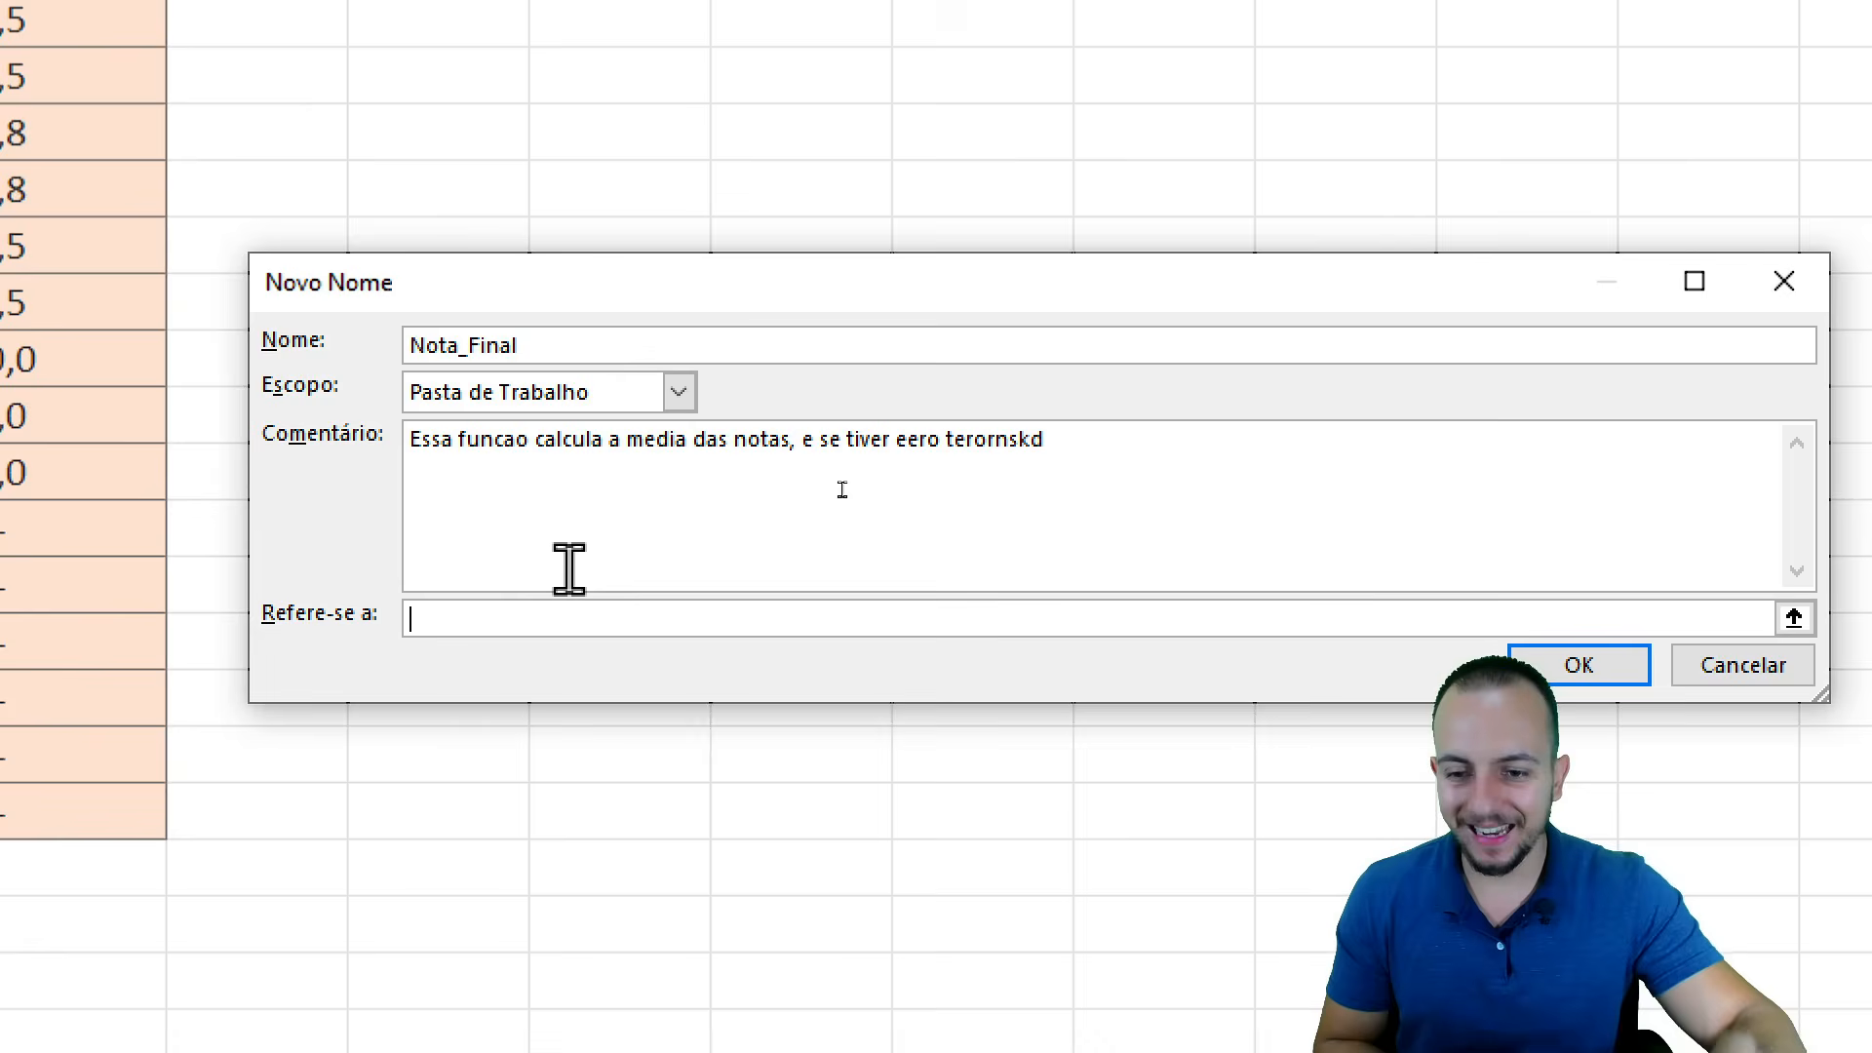
{"action": "right_click", "coordinate": [489, 614]}
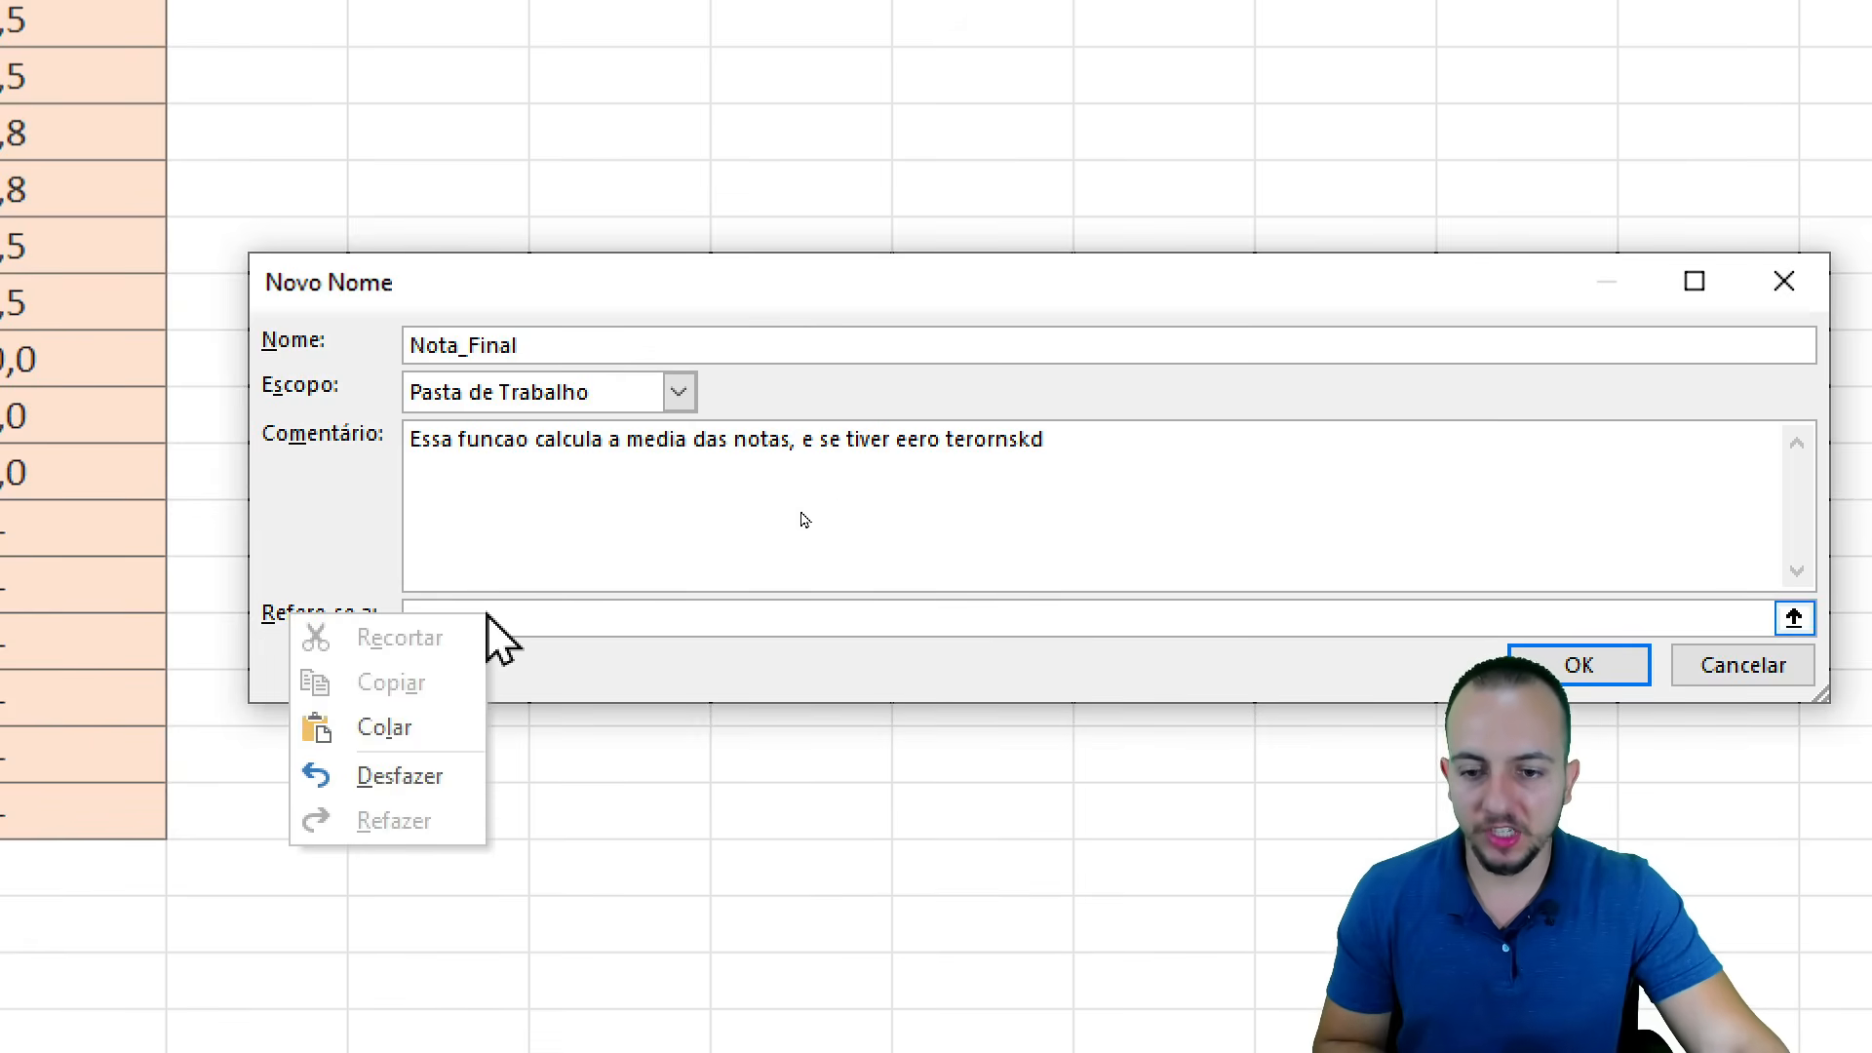
{"action": "left_click", "coordinate": [415, 726]}
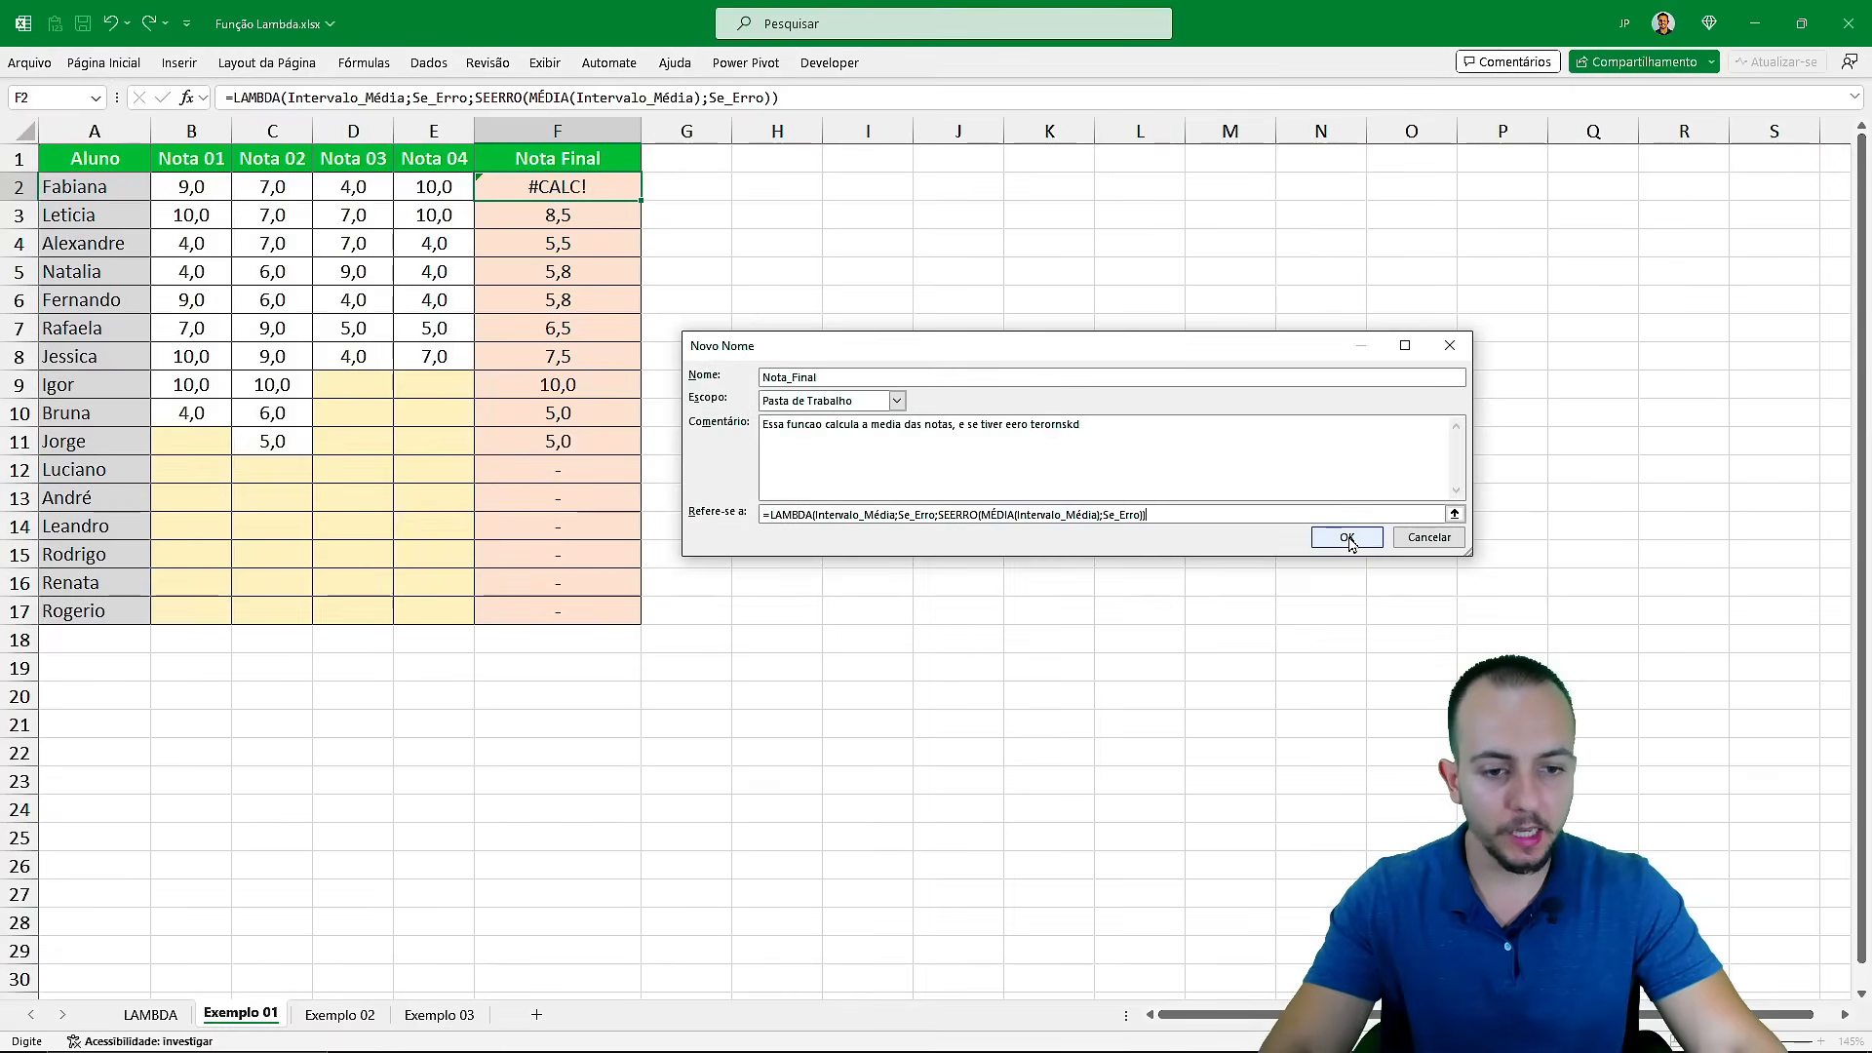
{"action": "left_click", "coordinate": [1579, 665]}
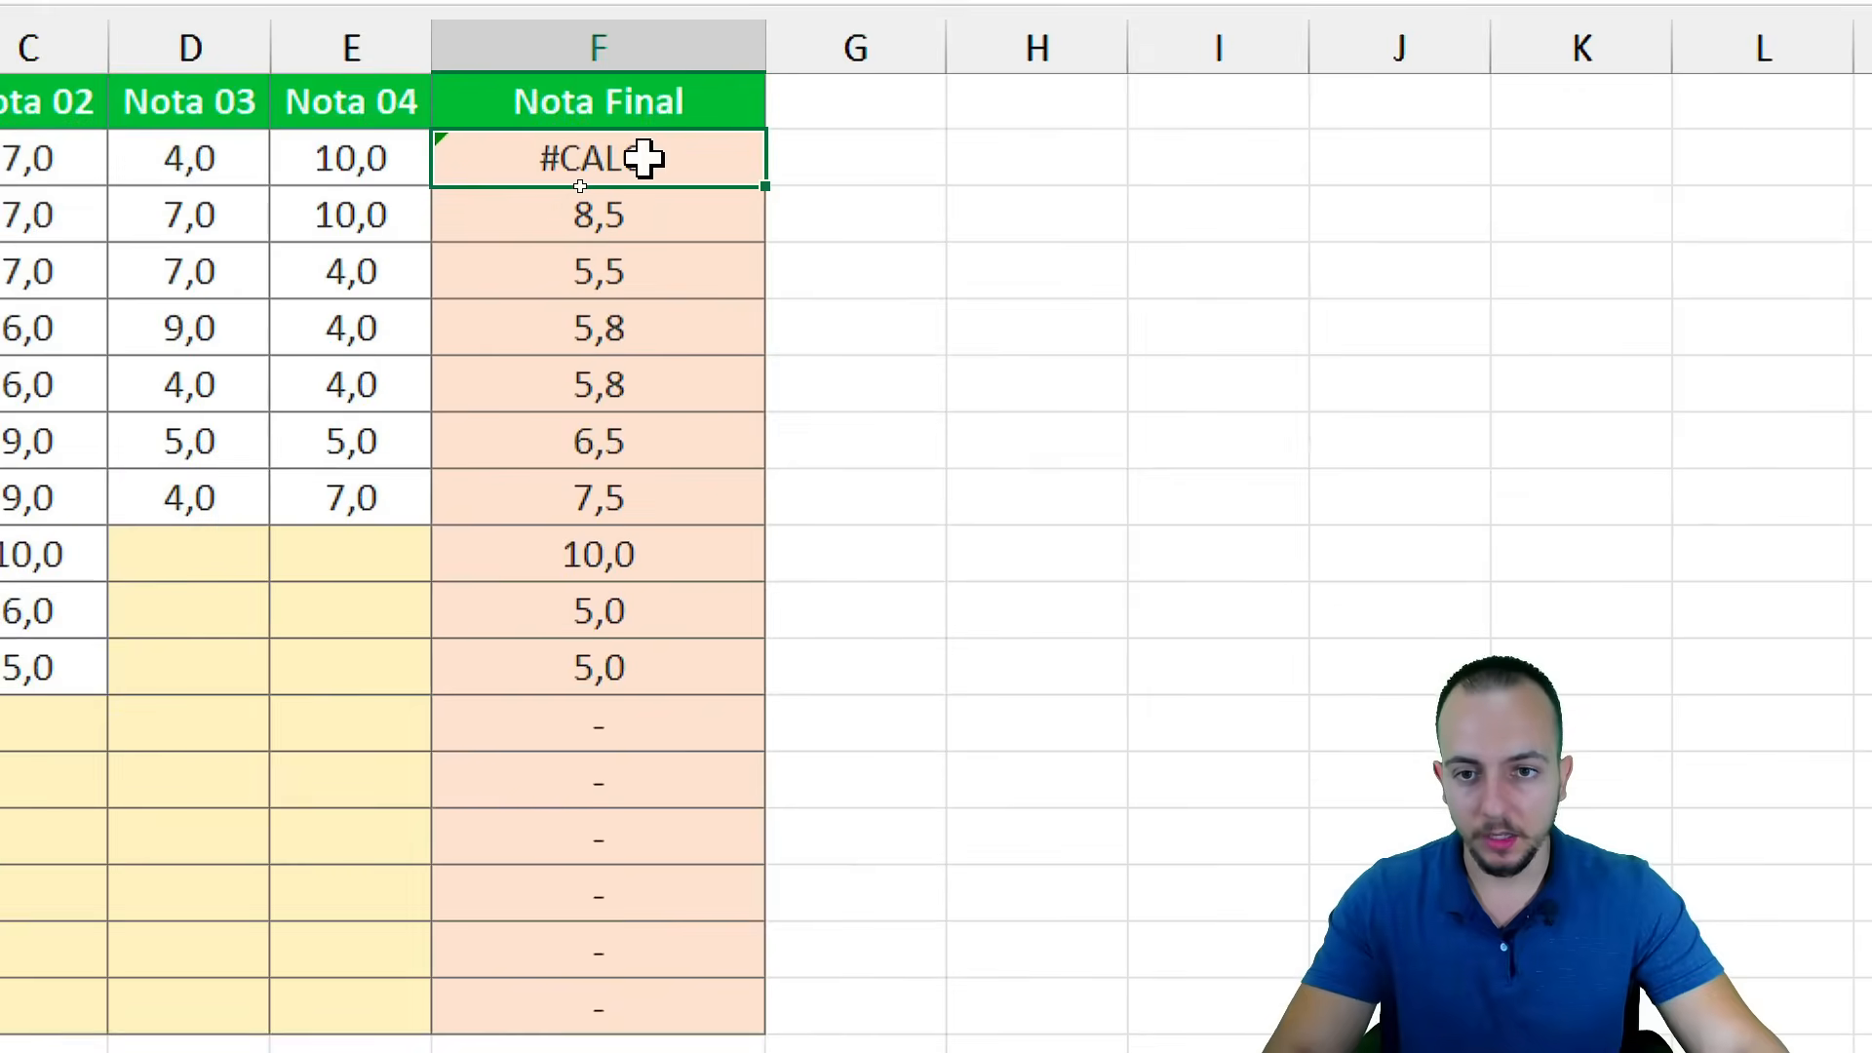
Clear the Nota Final column from F2 to F17 and save the workbook.
{"action": "left_click_drag", "start_coordinate": [583, 186], "coordinate": [538, 582]}
{"action": "key", "text": "Delete"}
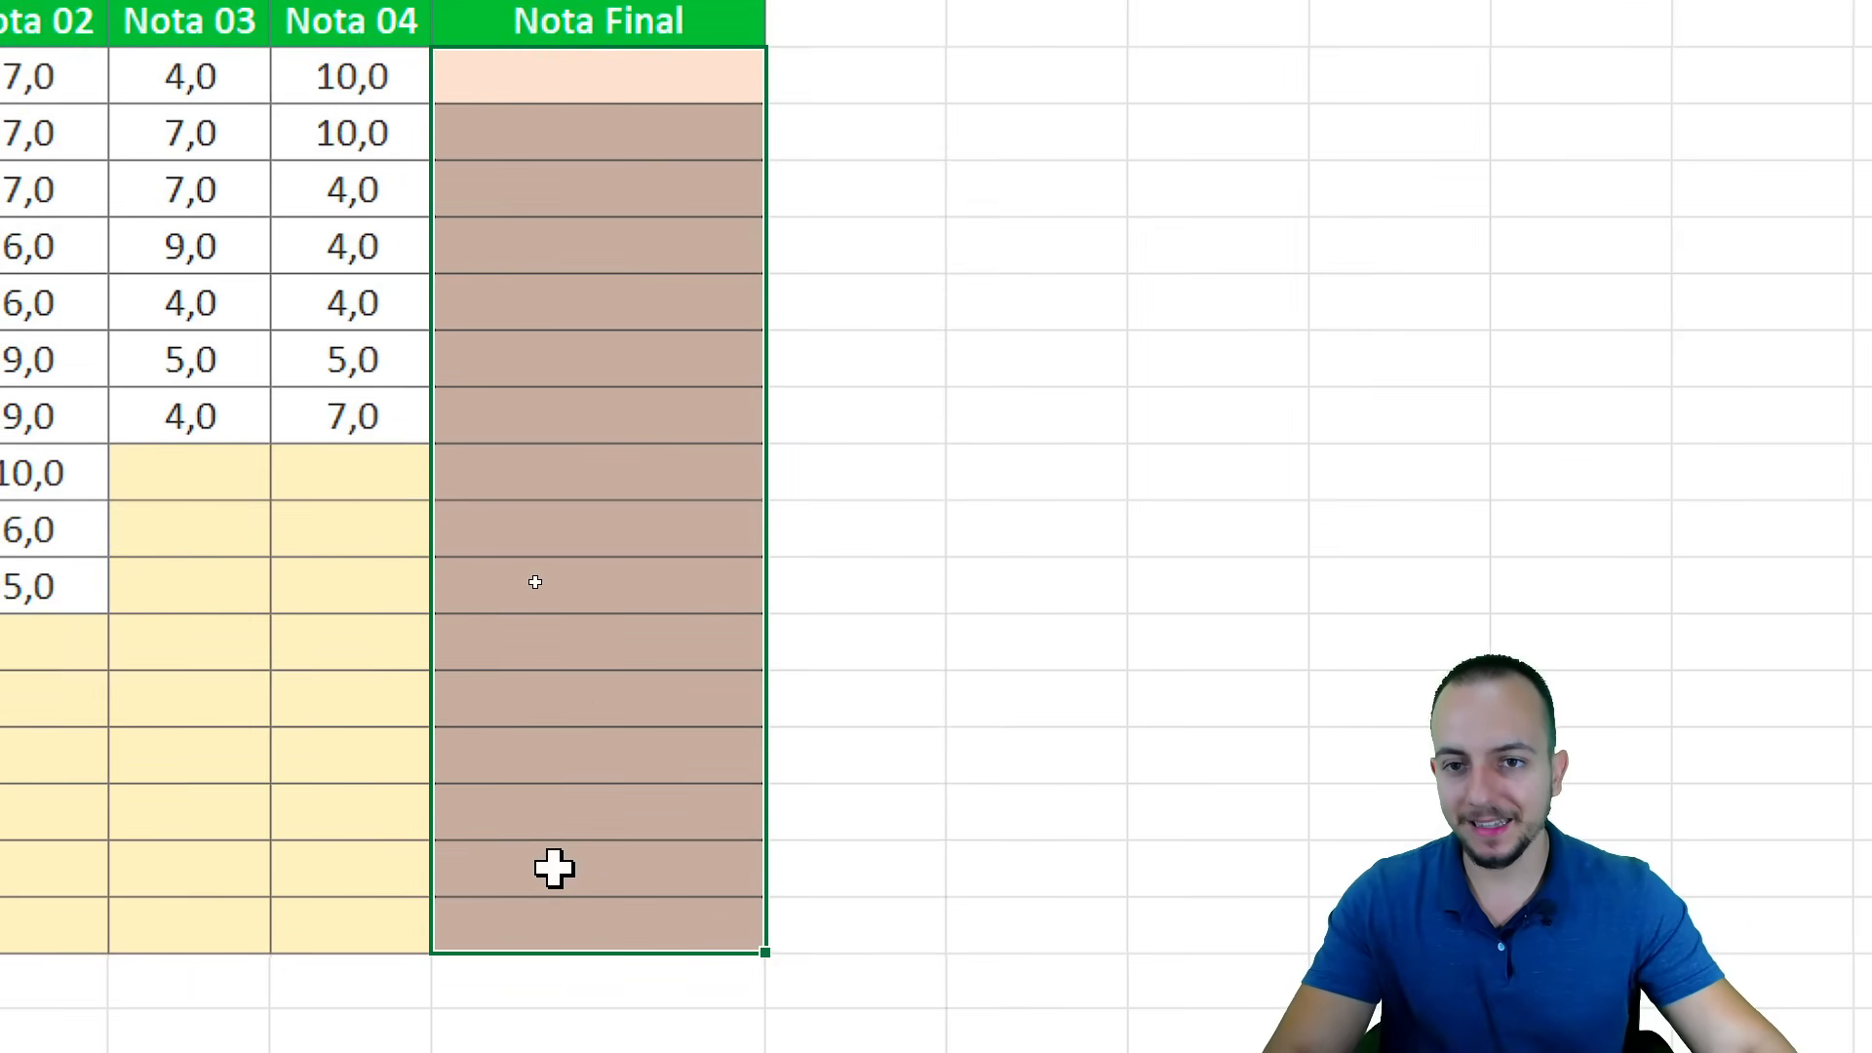
{"action": "left_click", "coordinate": [576, 79]}
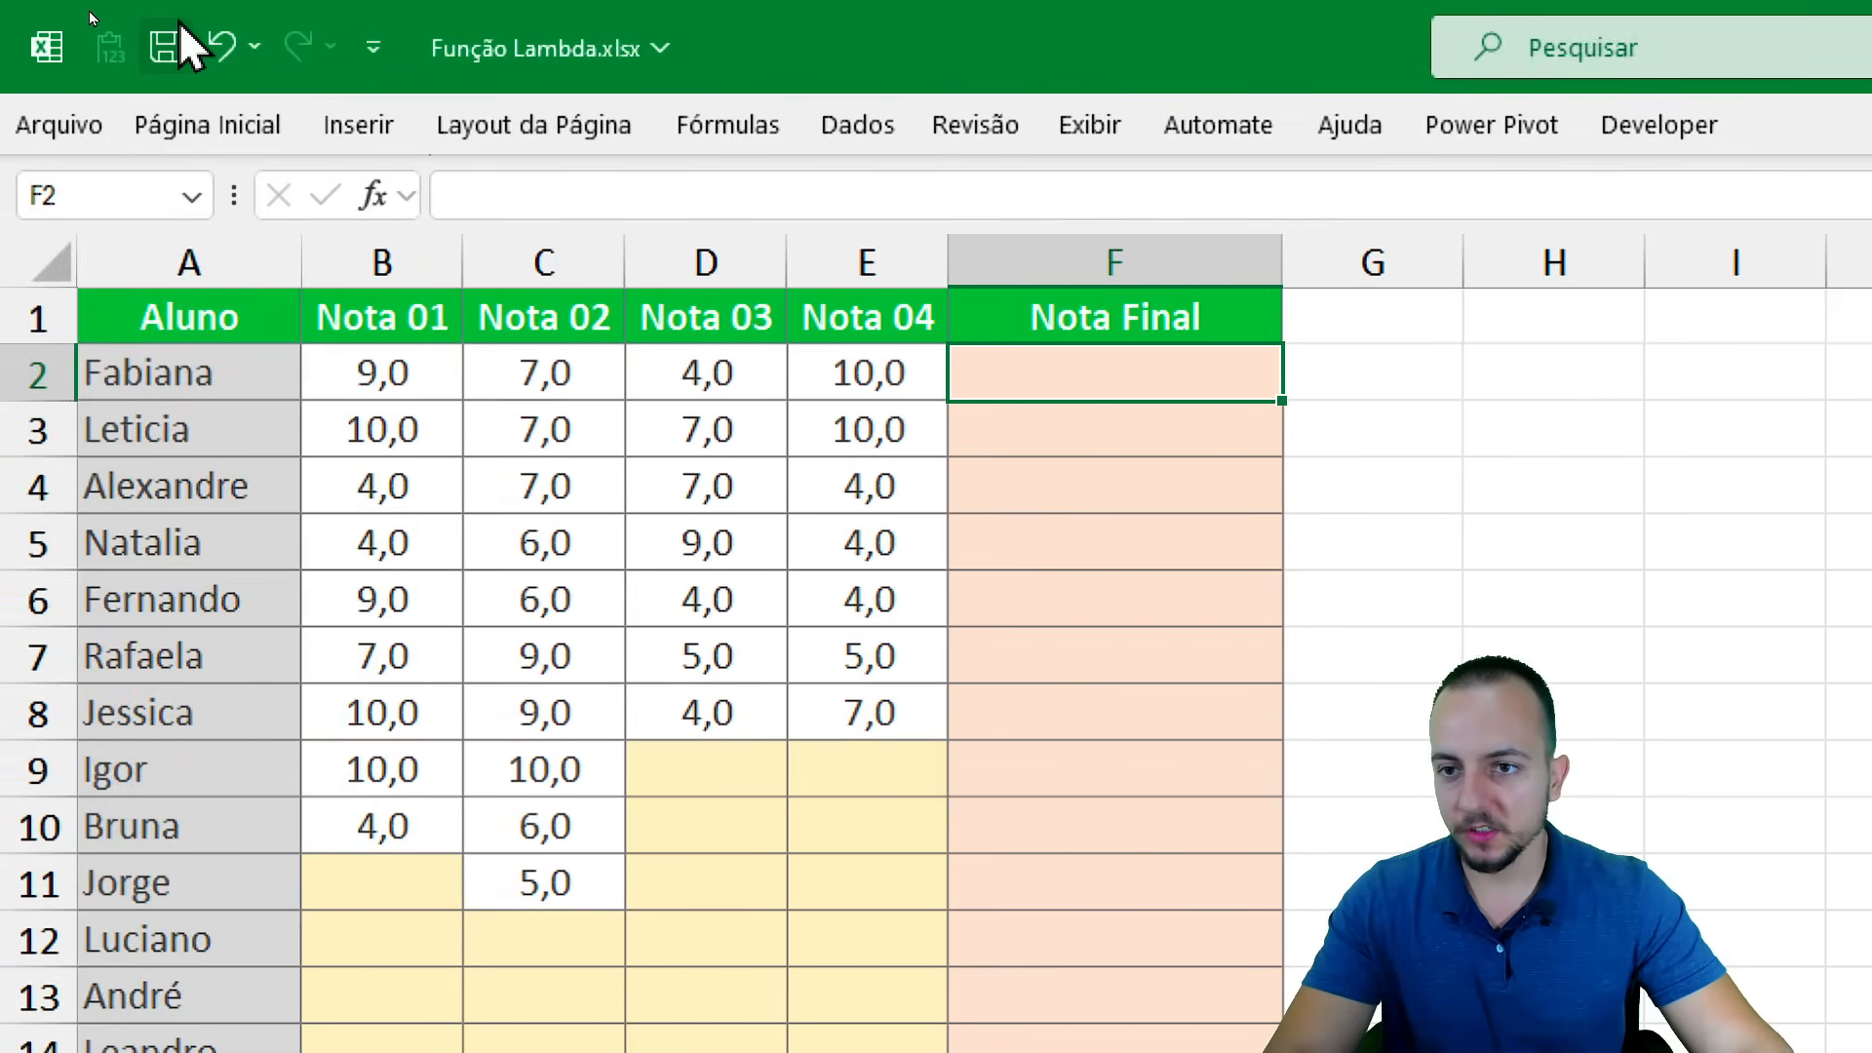
{"action": "left_click", "coordinate": [165, 46]}
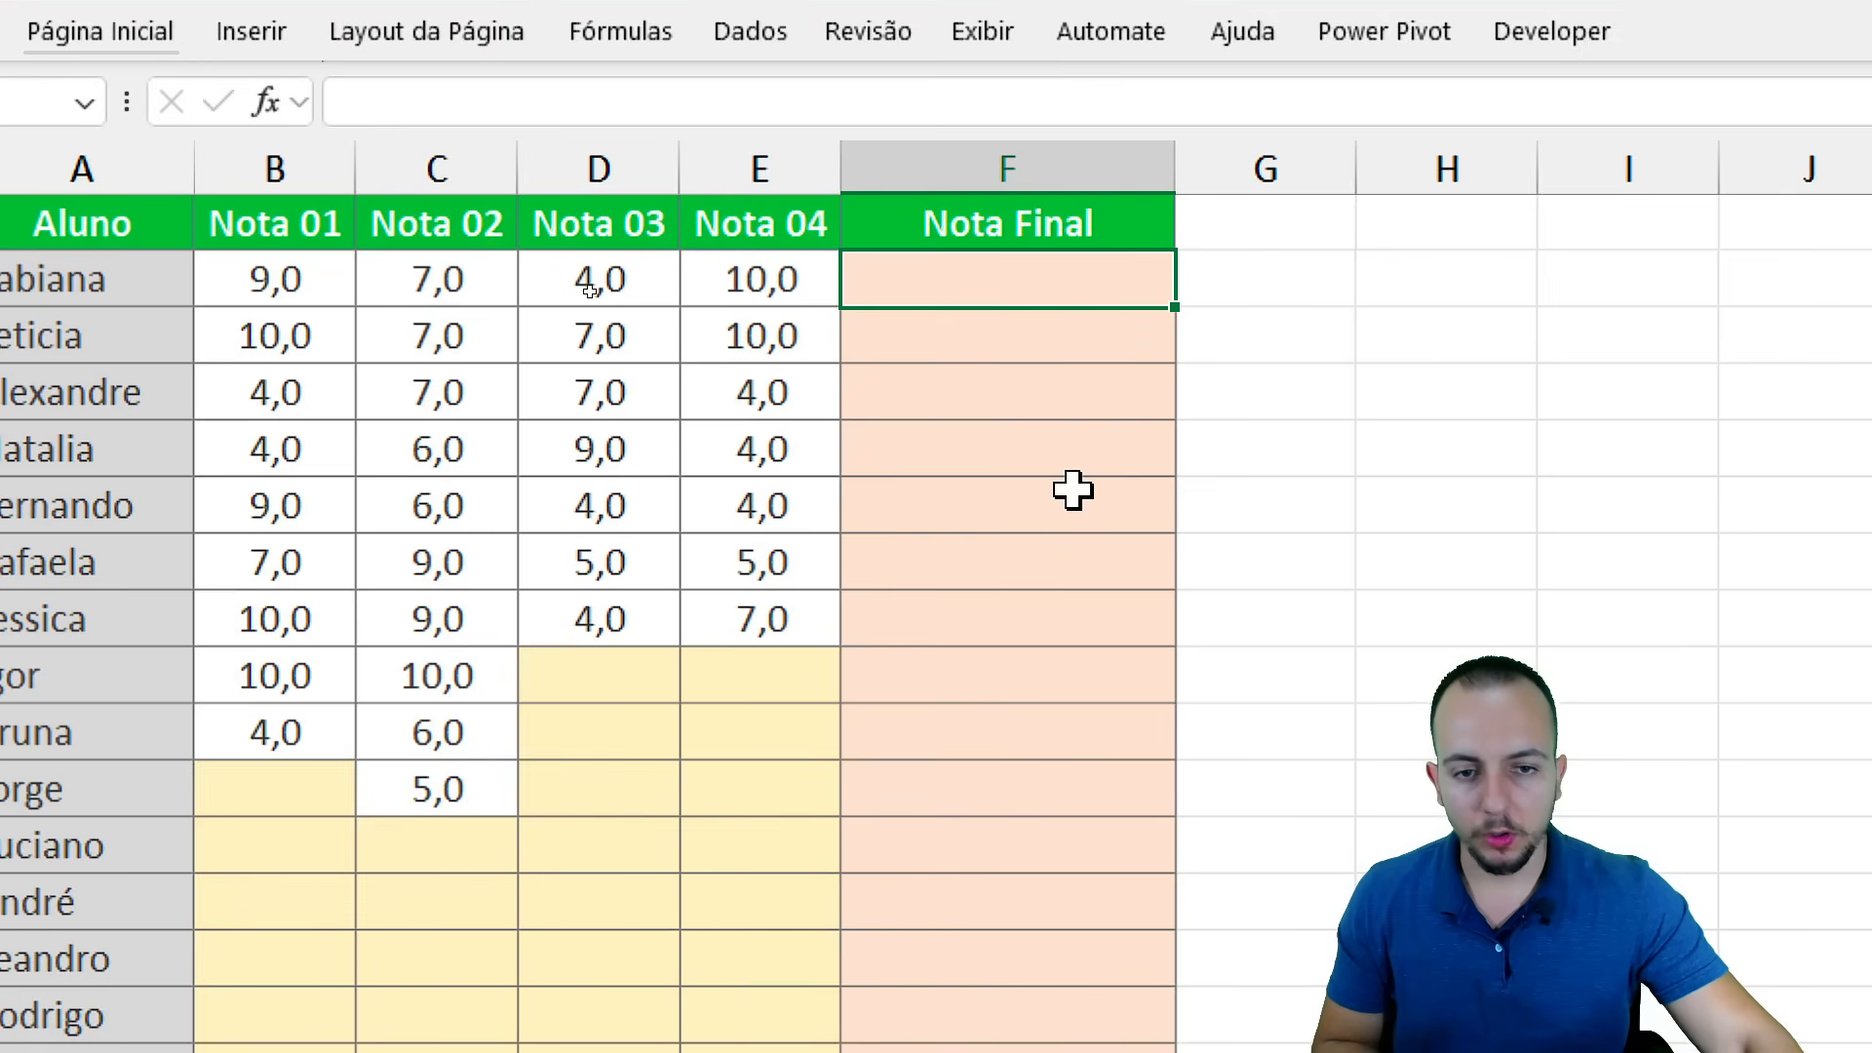
Start a formula in F2 with the custom Nota_Final function from the function suggestions.
{"action": "type", "text": "="}
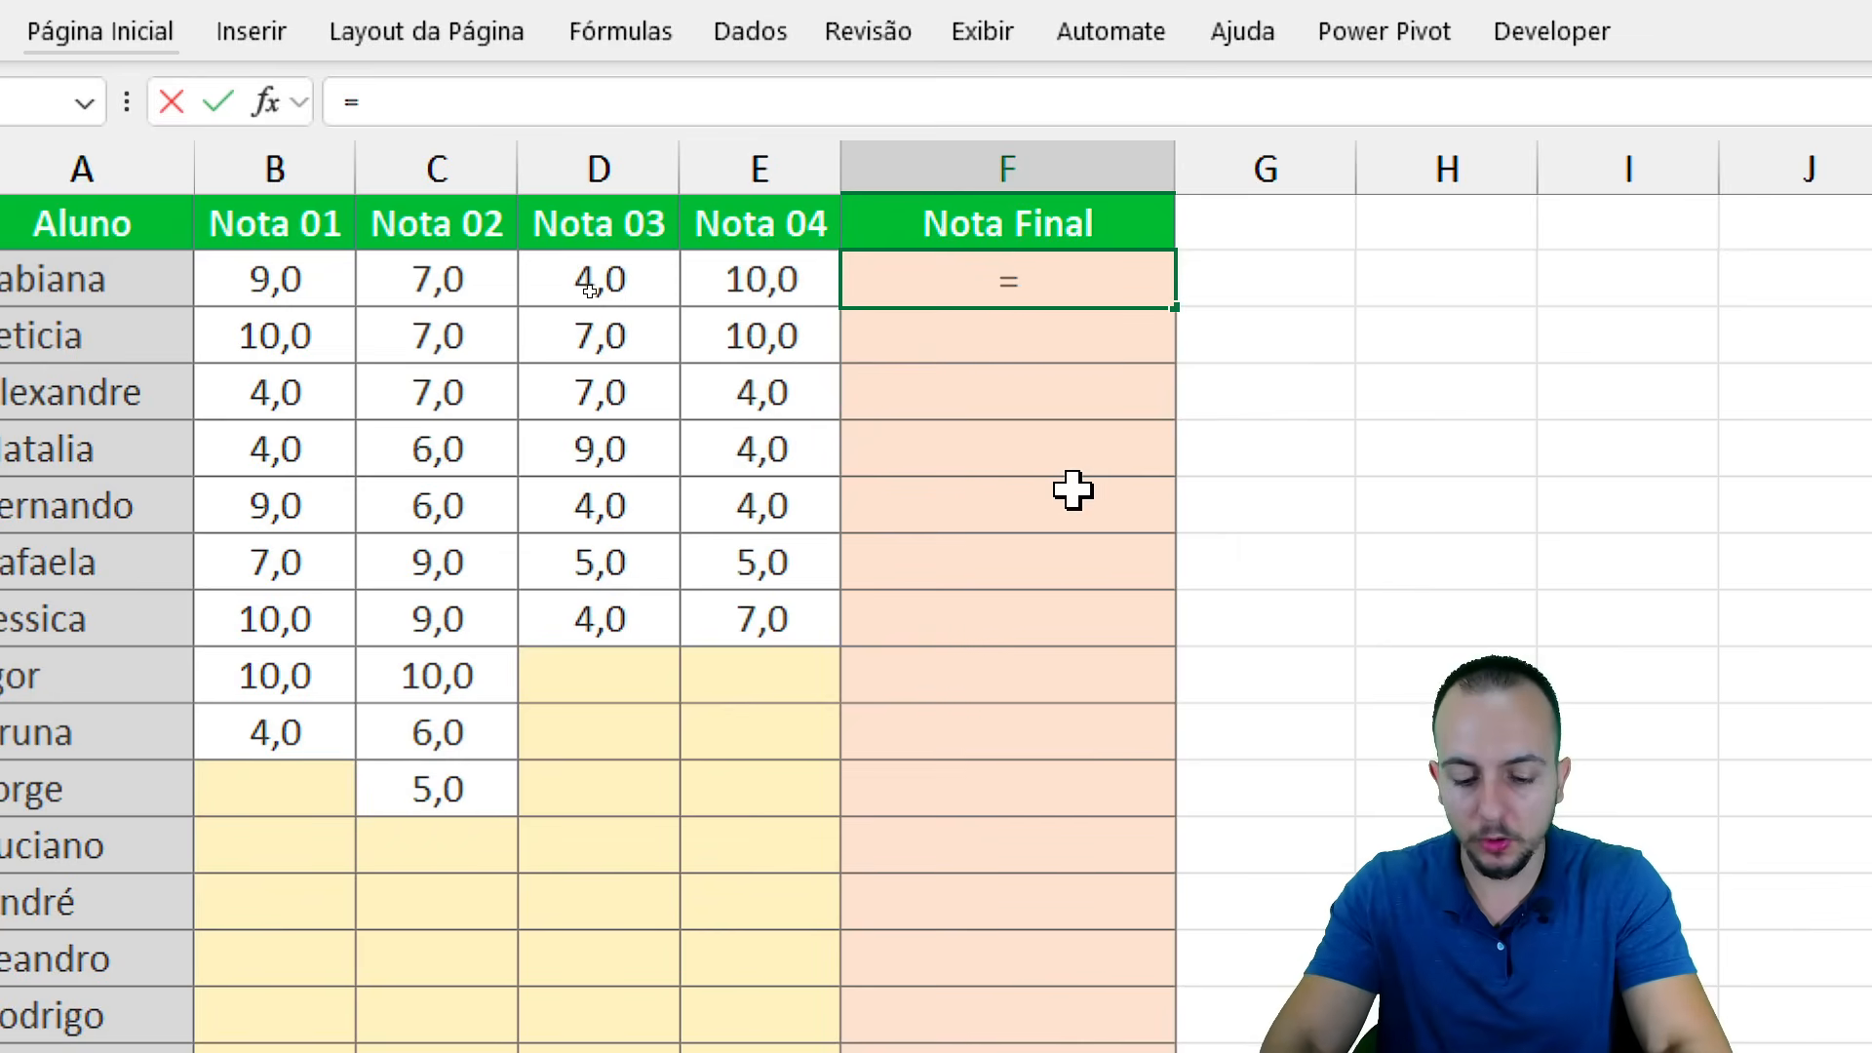
{"action": "type", "text": "not"}
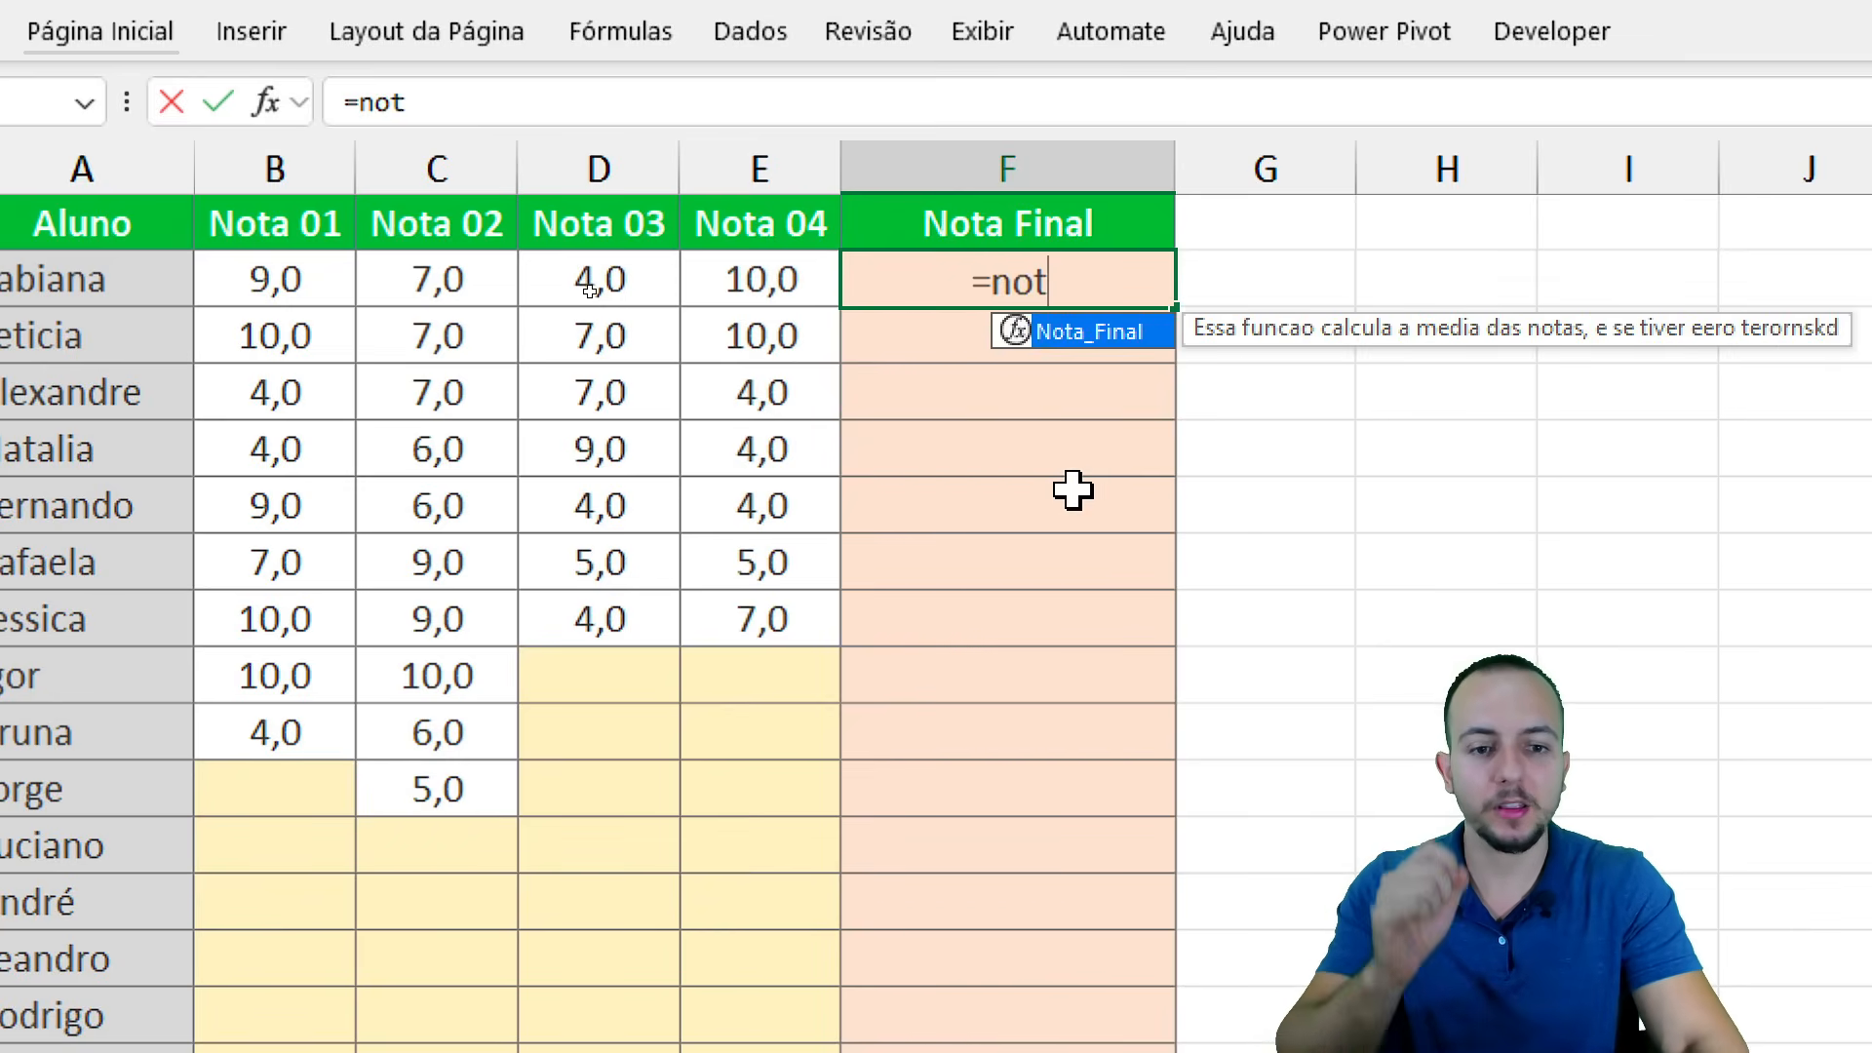
{"action": "key", "text": "BackSpace"}
{"action": "key", "text": "BackSpace"}
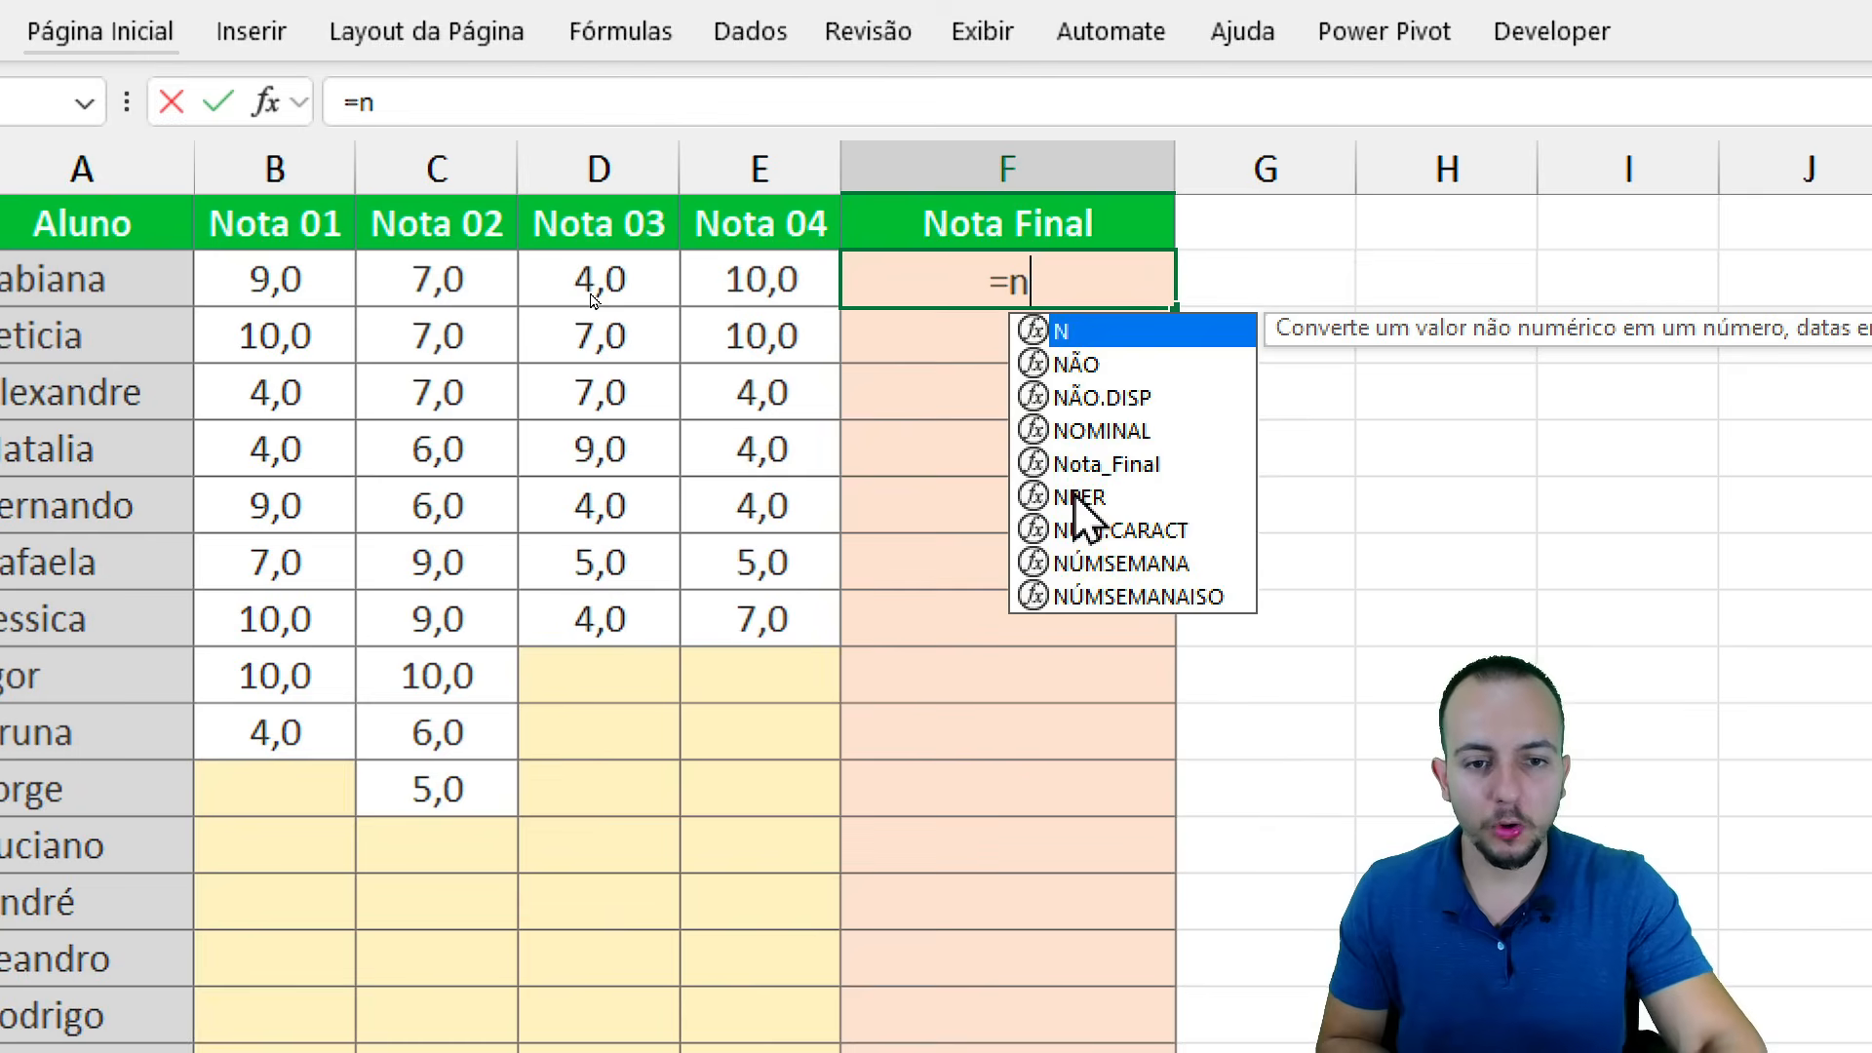
{"action": "left_click", "coordinate": [1129, 366]}
{"action": "left_click", "coordinate": [1135, 397]}
{"action": "left_click", "coordinate": [1120, 430]}
{"action": "left_click", "coordinate": [1121, 462]}
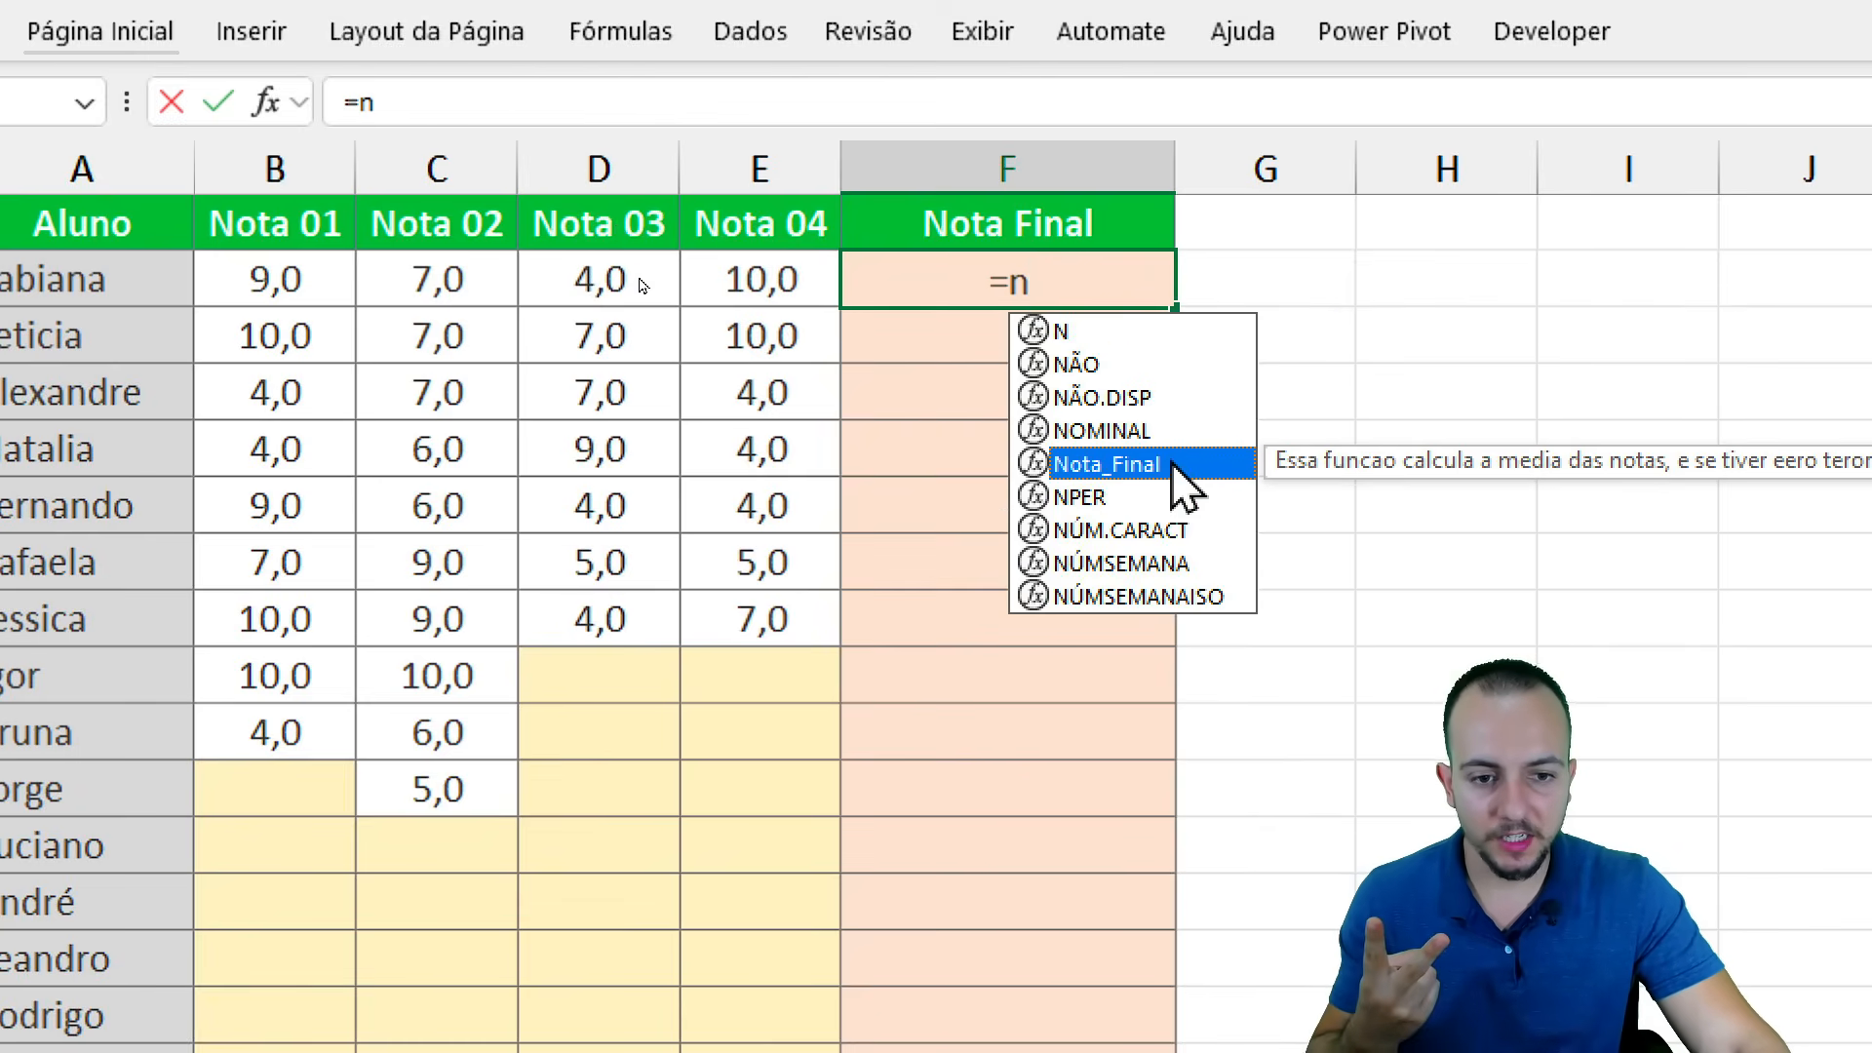
{"action": "double_click", "coordinate": [1170, 462]}
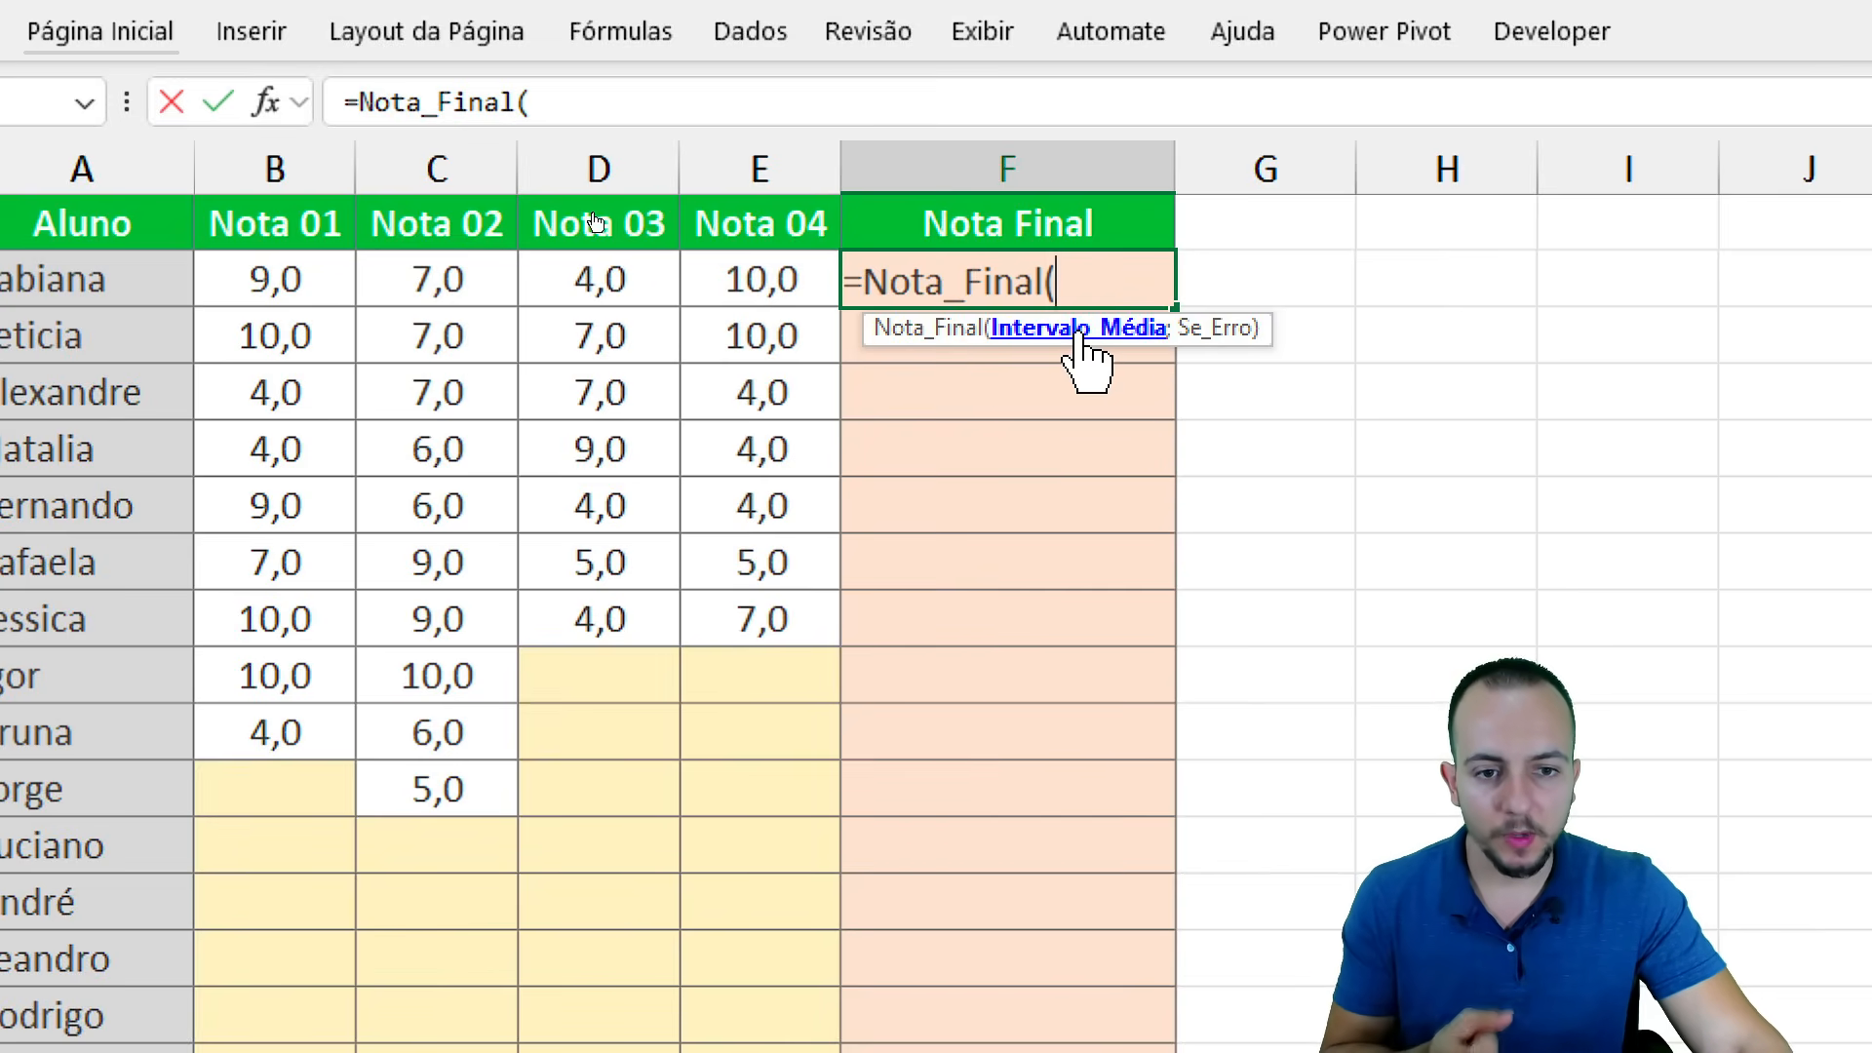
Complete the Nota_Final formula in F2 with the range B2:E2 and the error text "Faltando notas".
{"action": "left_click_drag", "start_coordinate": [292, 280], "coordinate": [770, 280]}
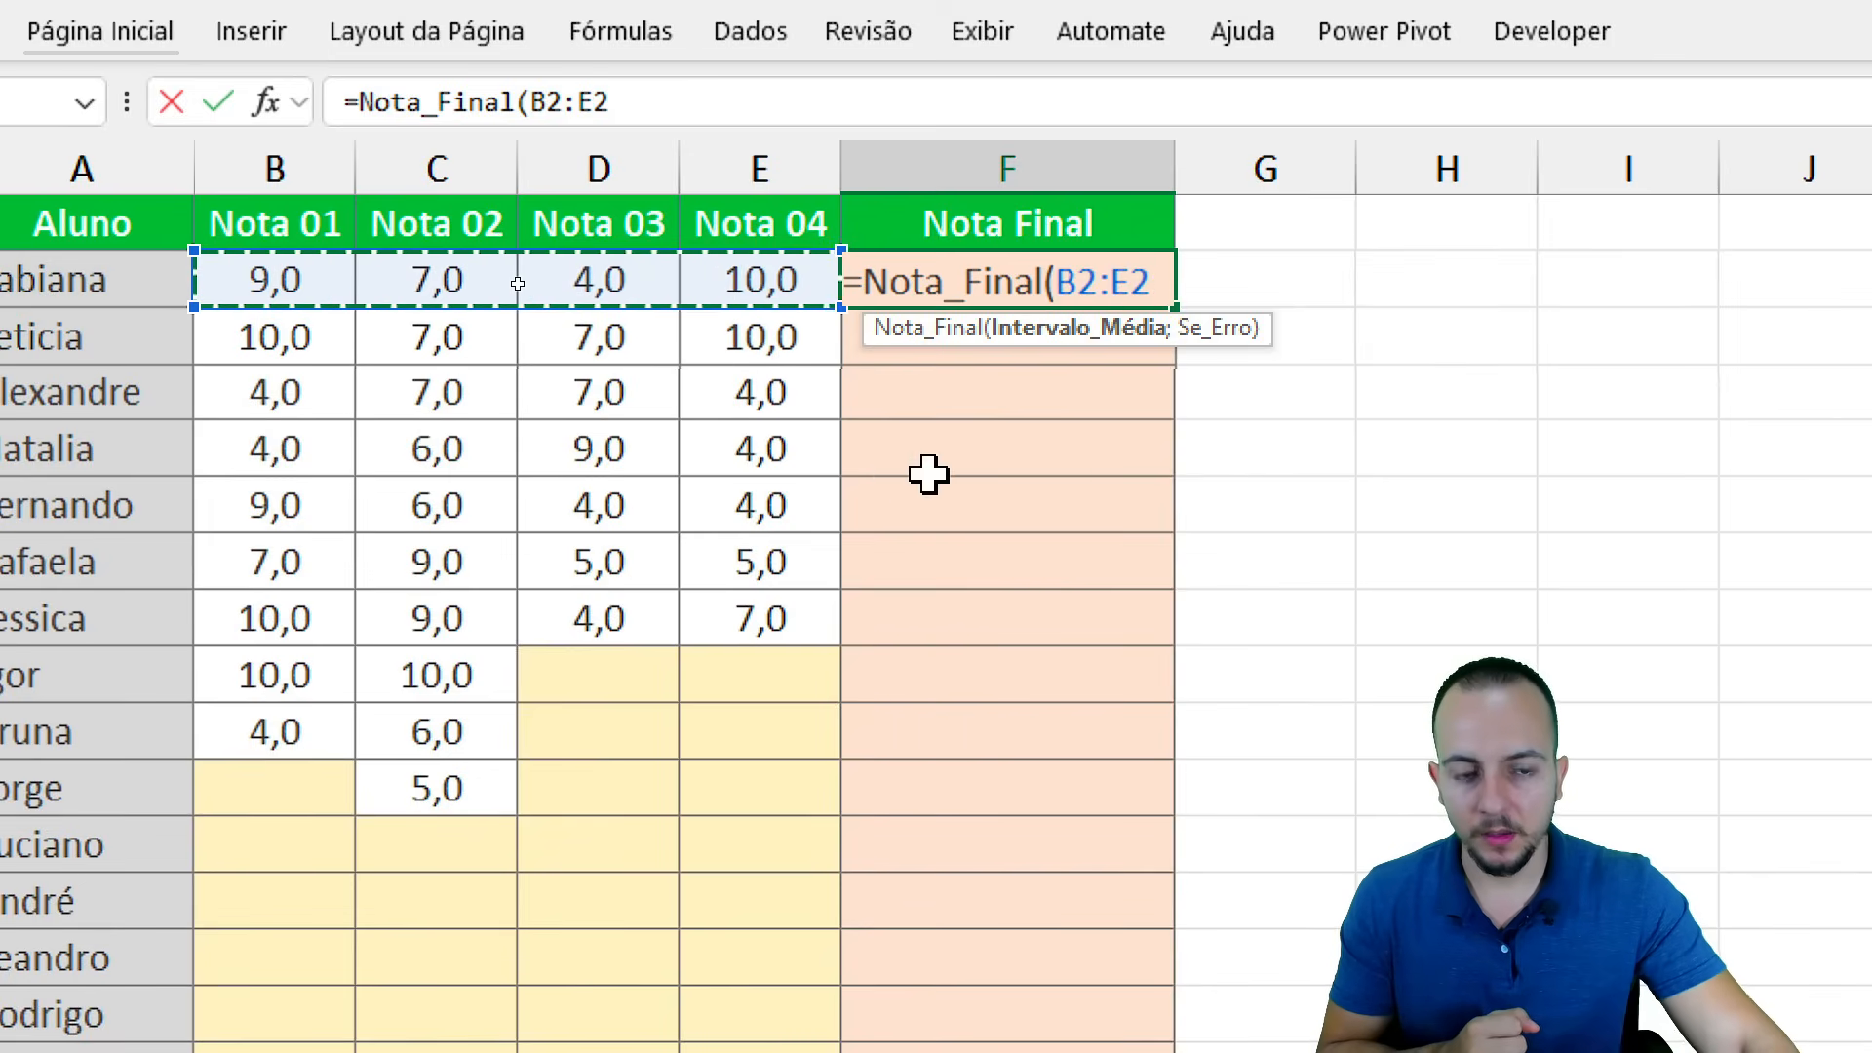
{"action": "type", "text": ";"}
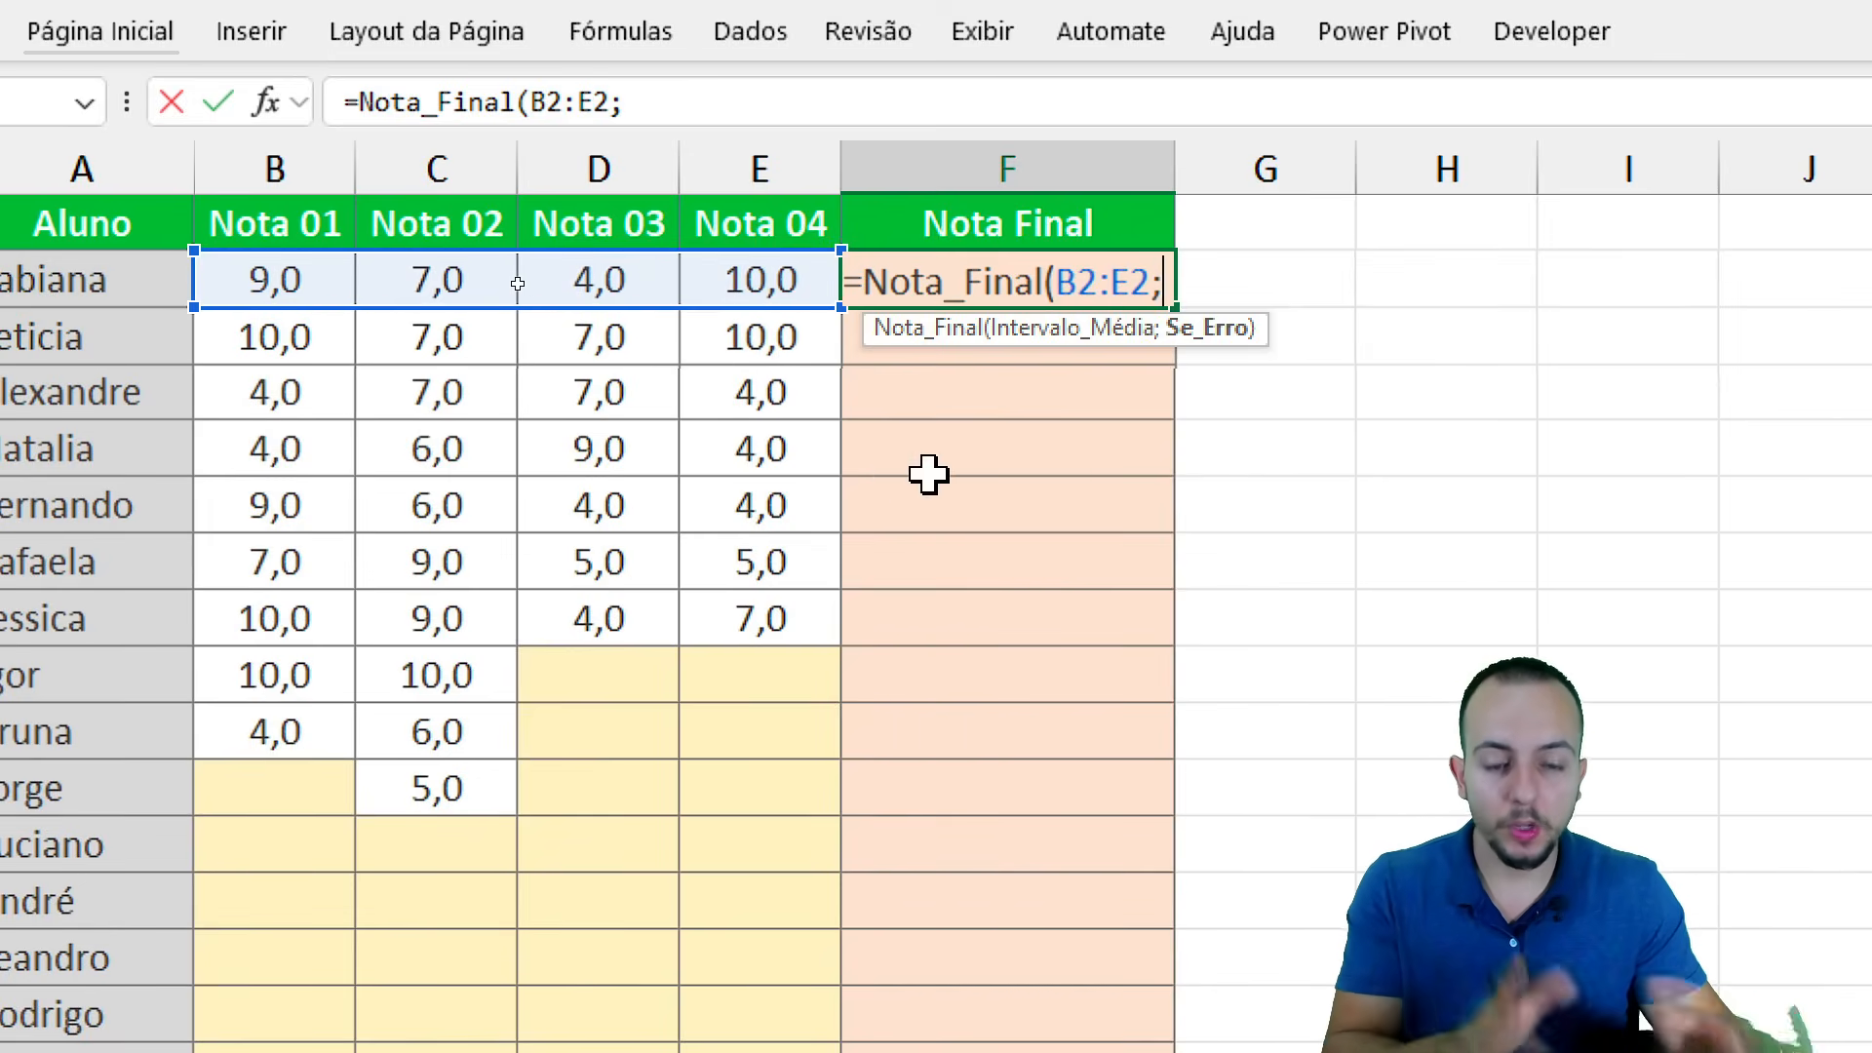
{"action": "type", "text": "\""}
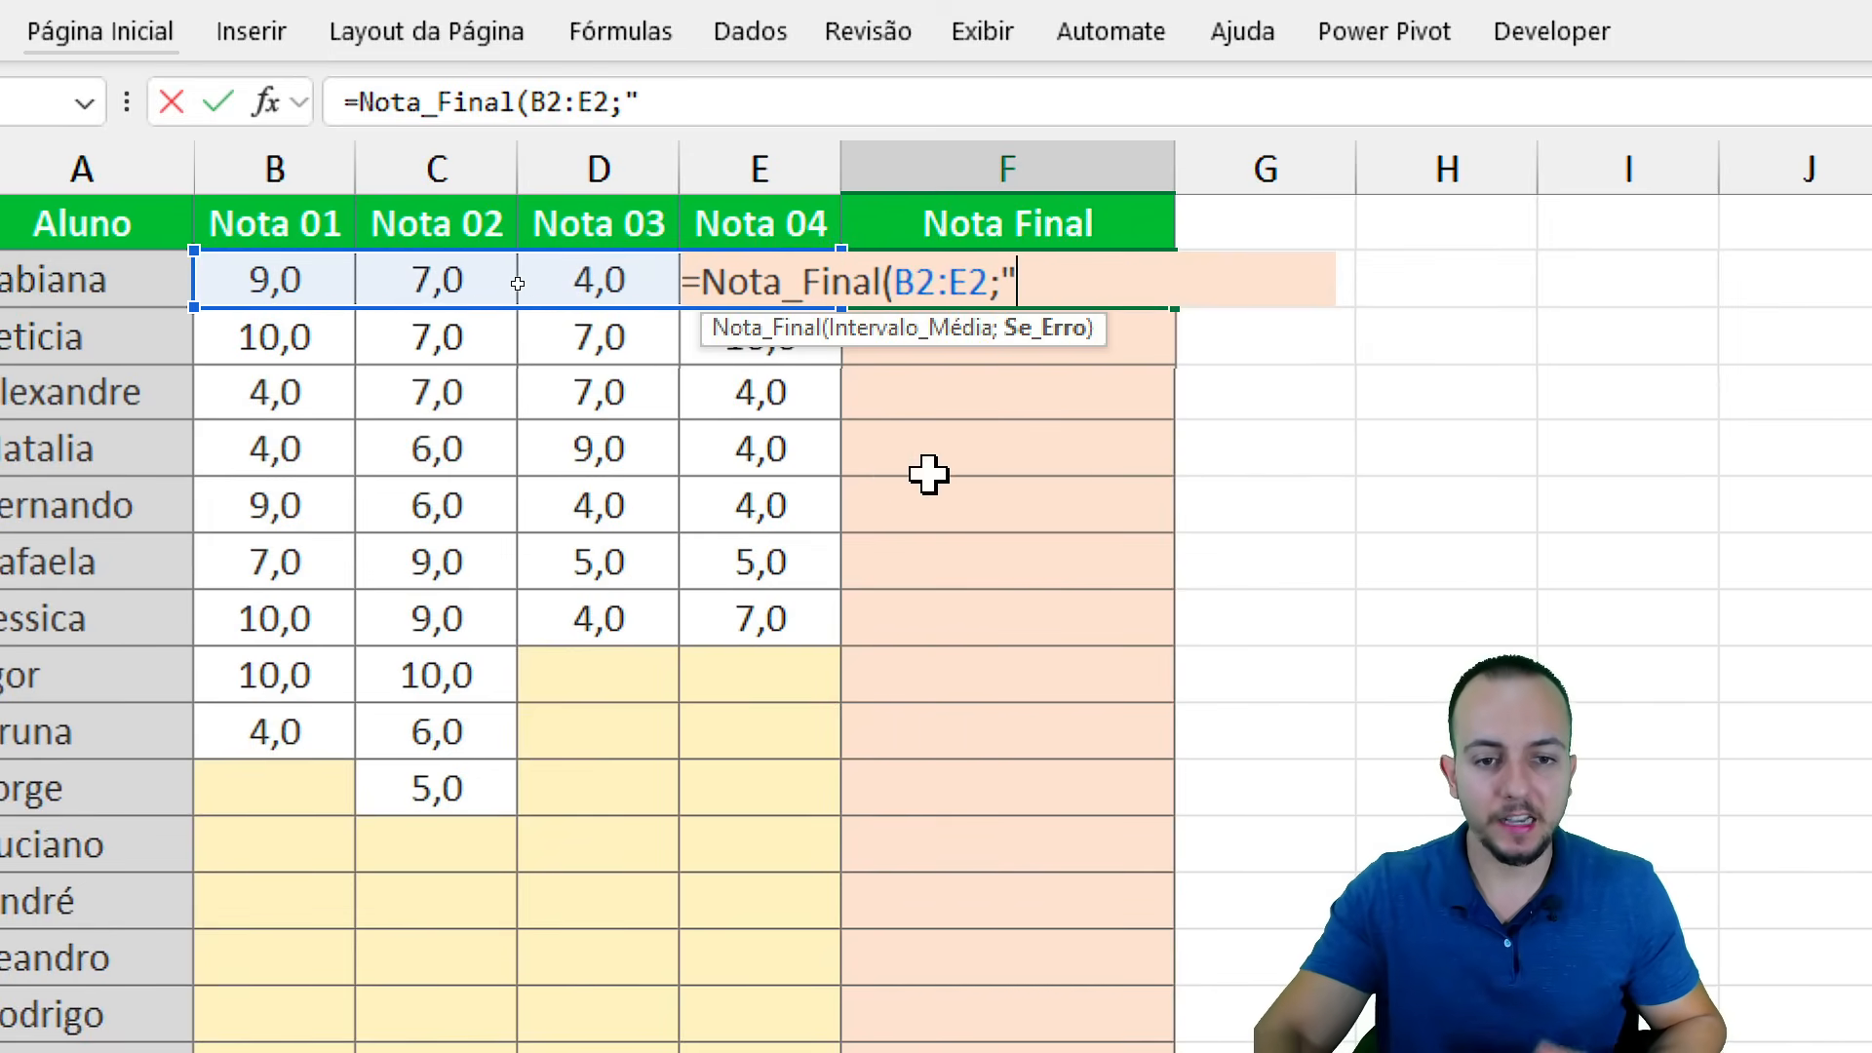
{"action": "type", "text": "Faltand"}
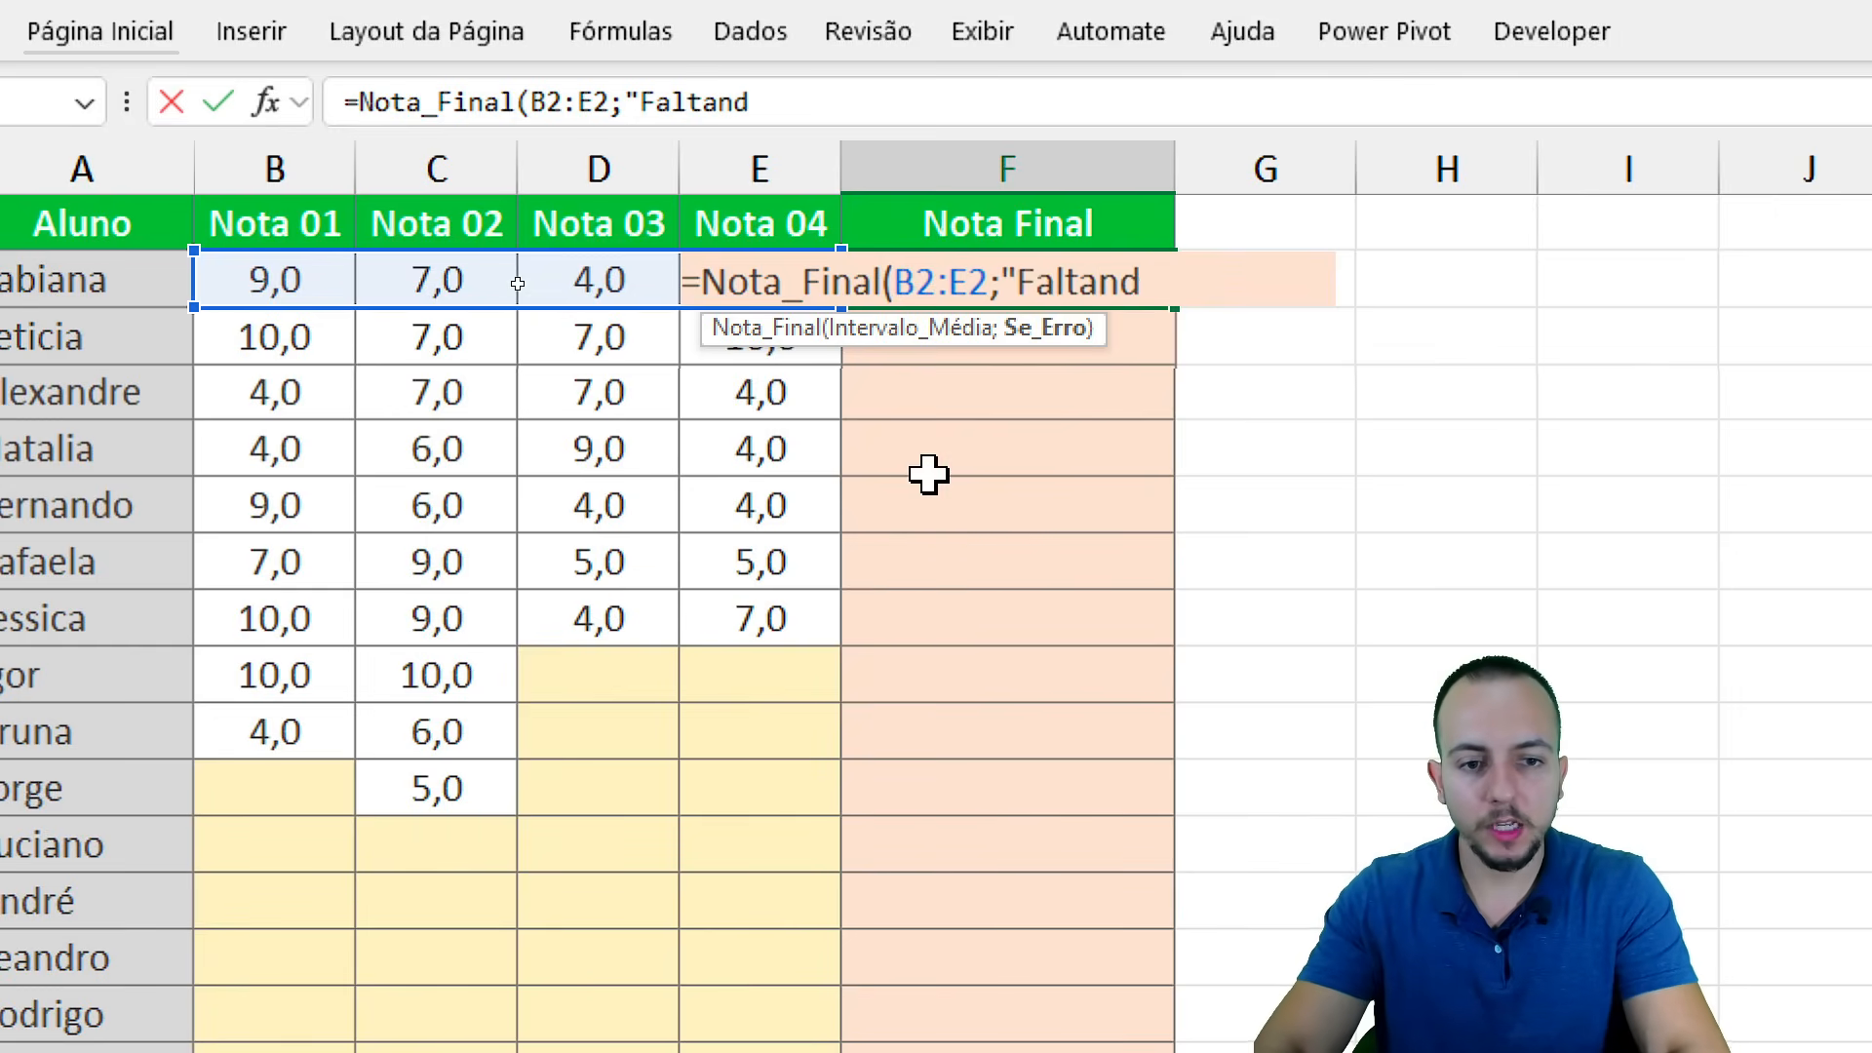
{"action": "type", "text": "o notas\")"}
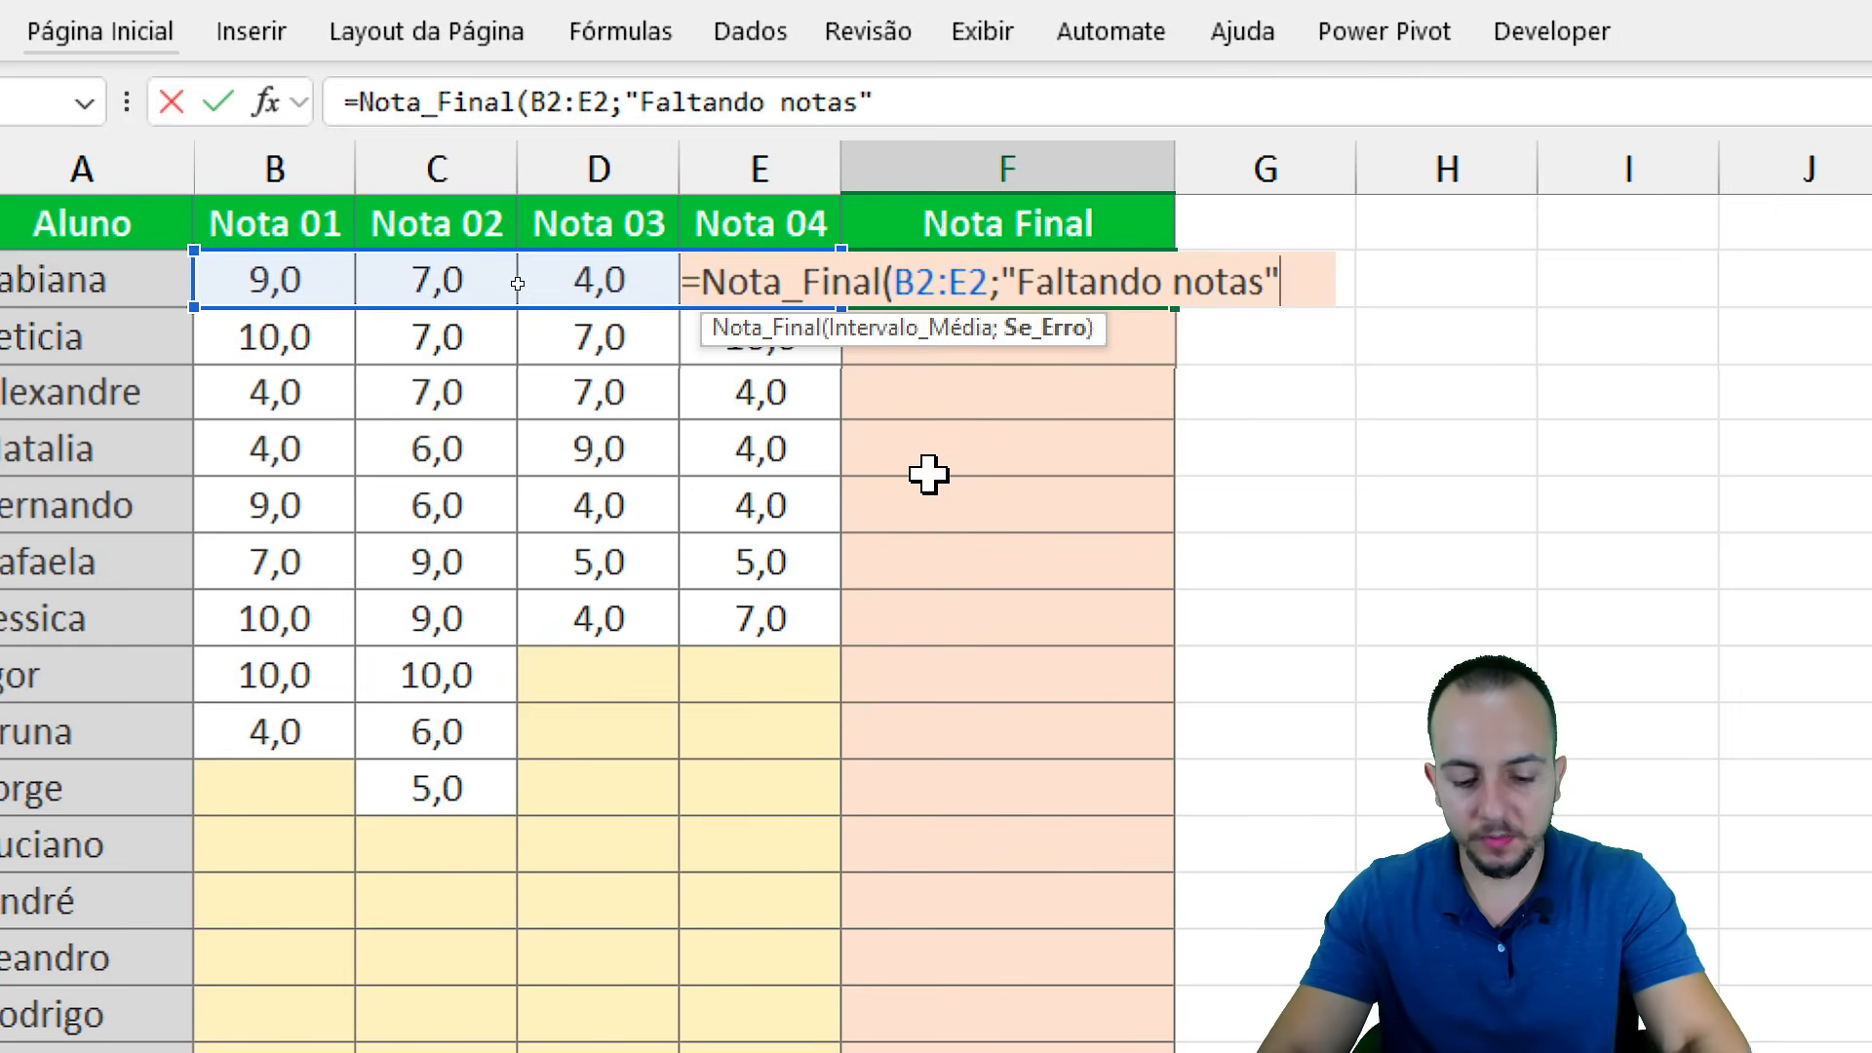
{"action": "key", "text": "Return"}
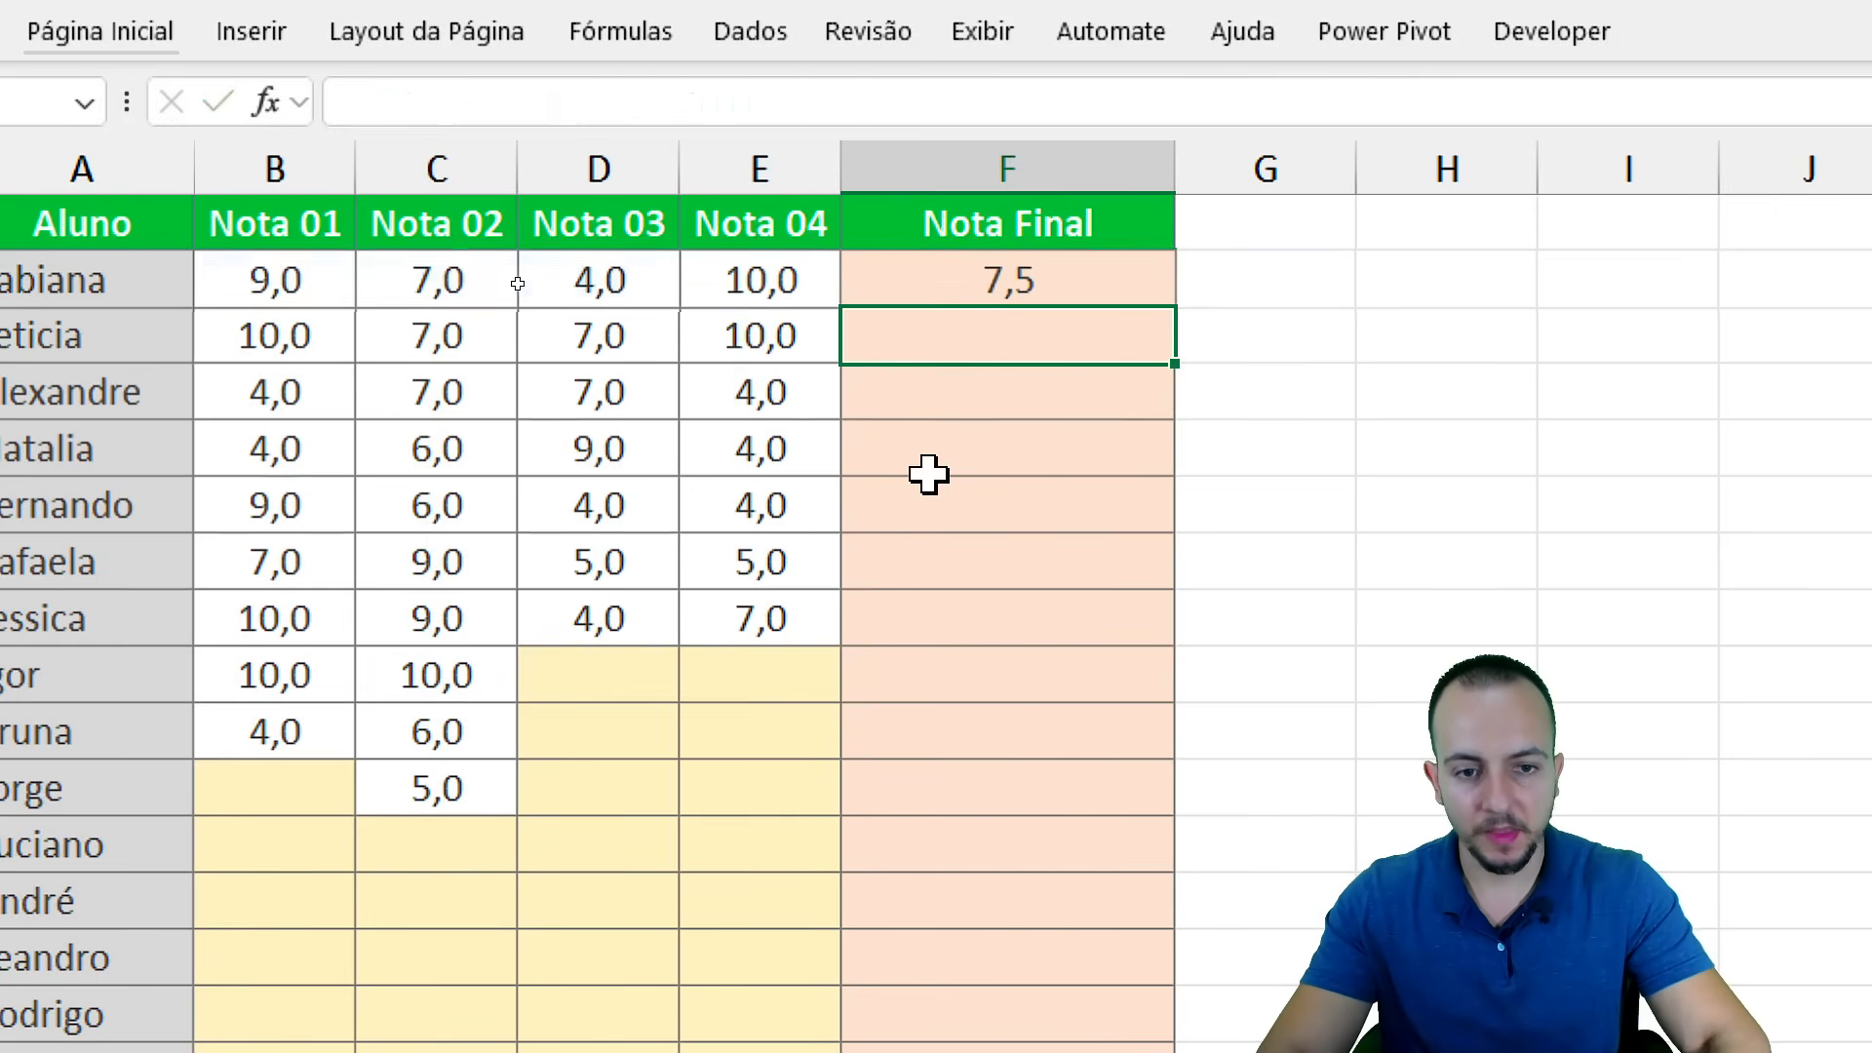
Fill the Nota_Final formula from F2 down to F17.
{"action": "left_click", "coordinate": [1007, 285]}
{"action": "left_click_drag", "start_coordinate": [1183, 308], "coordinate": [1096, 916]}
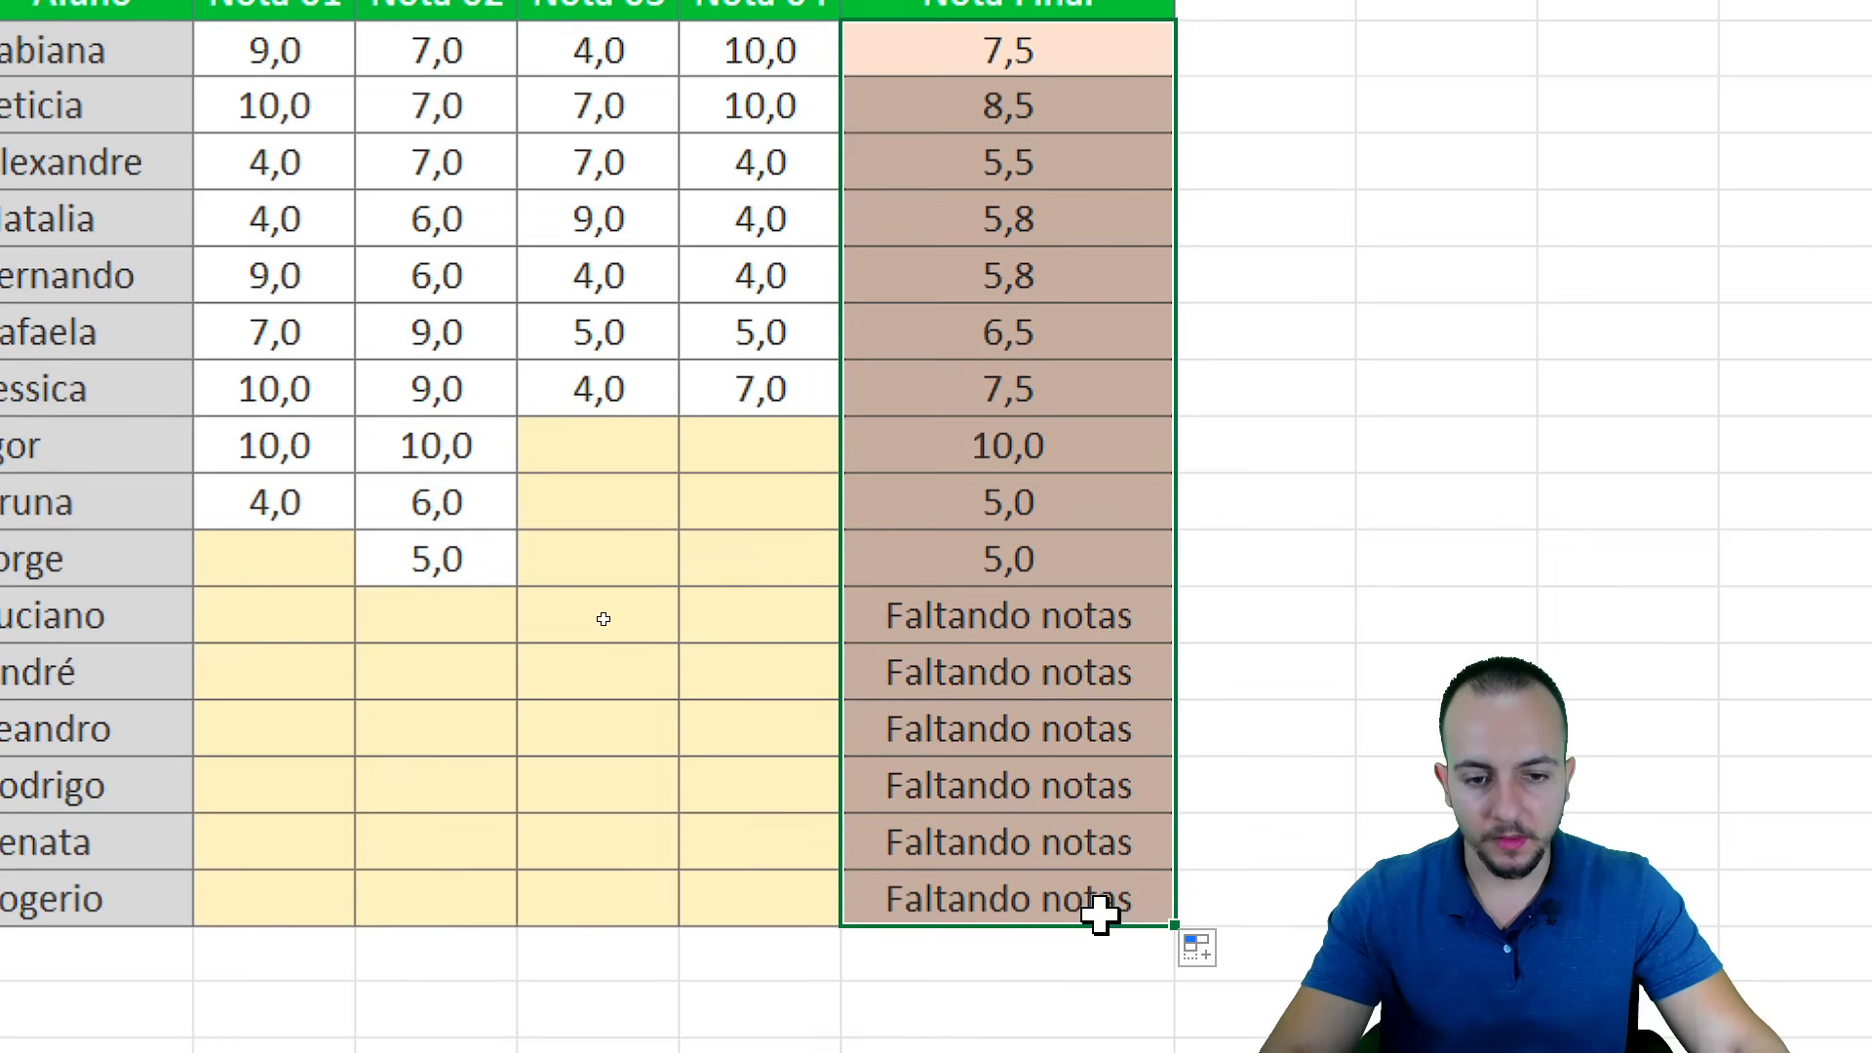
{"action": "left_click", "coordinate": [1129, 518]}
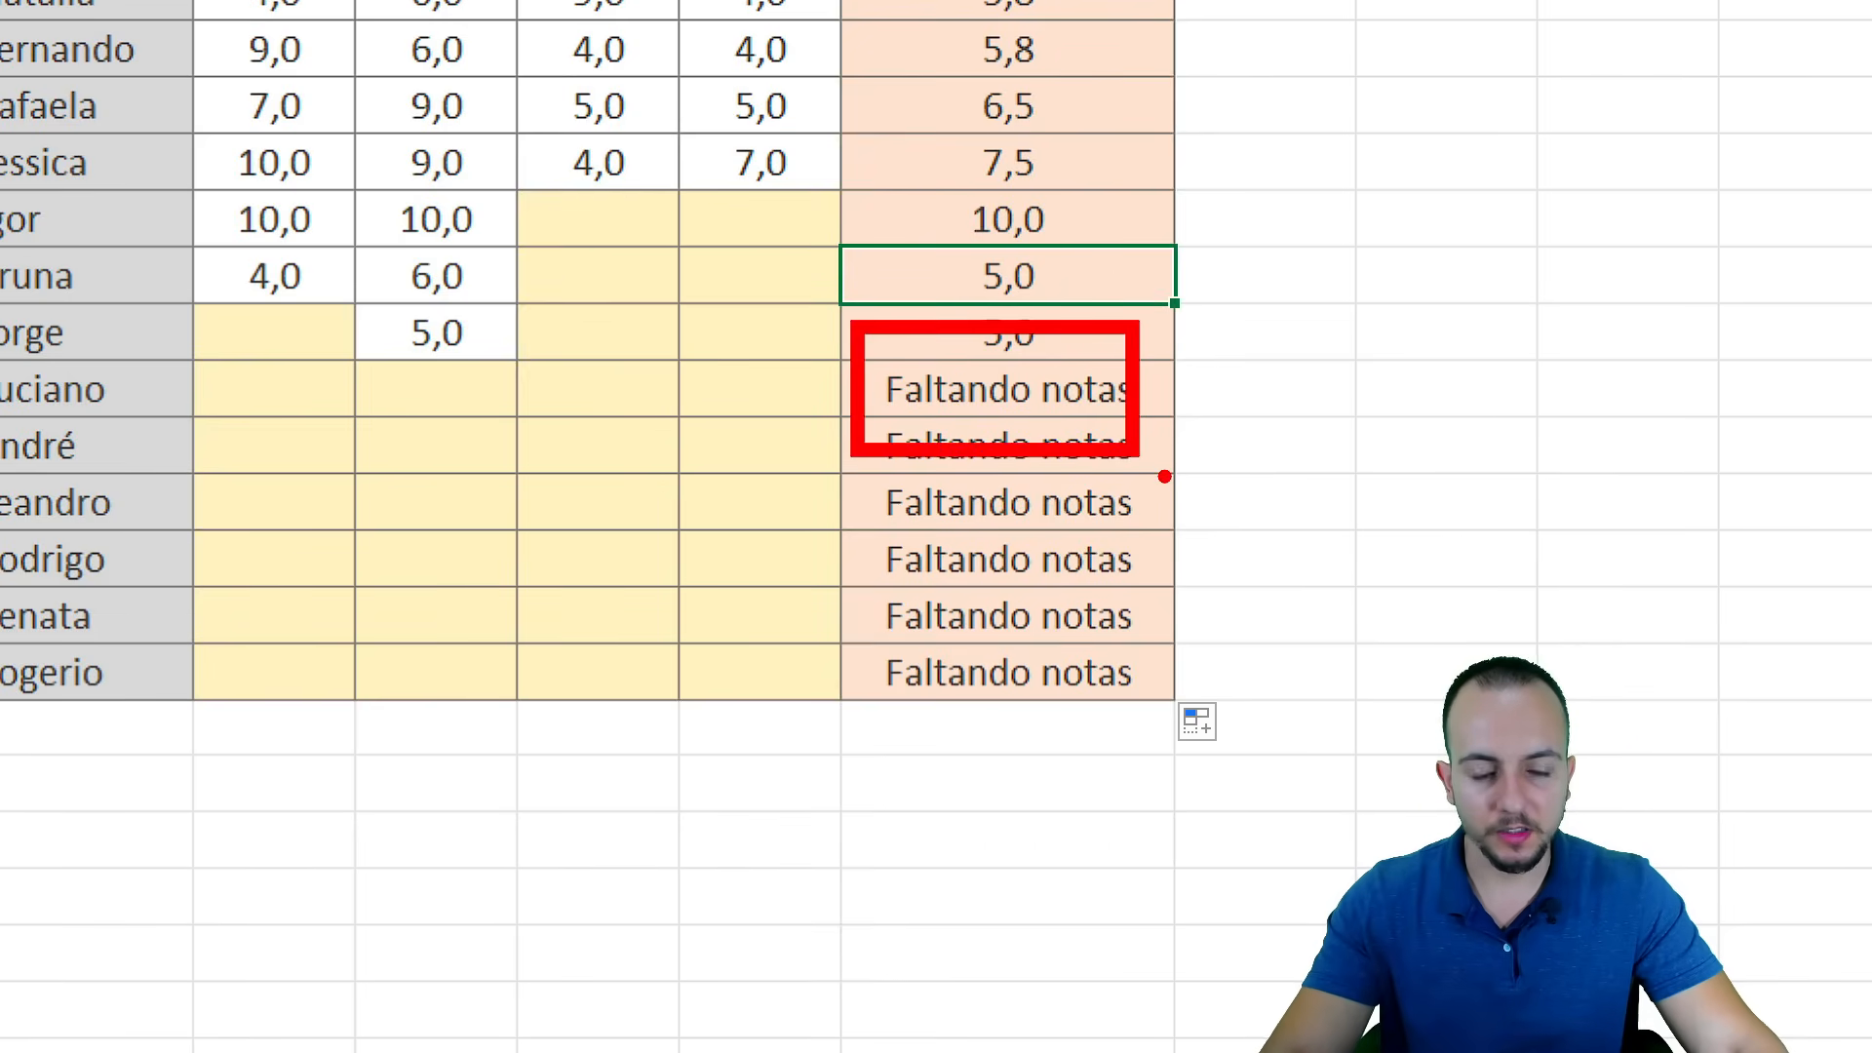
{"action": "double_click", "coordinate": [1110, 346]}
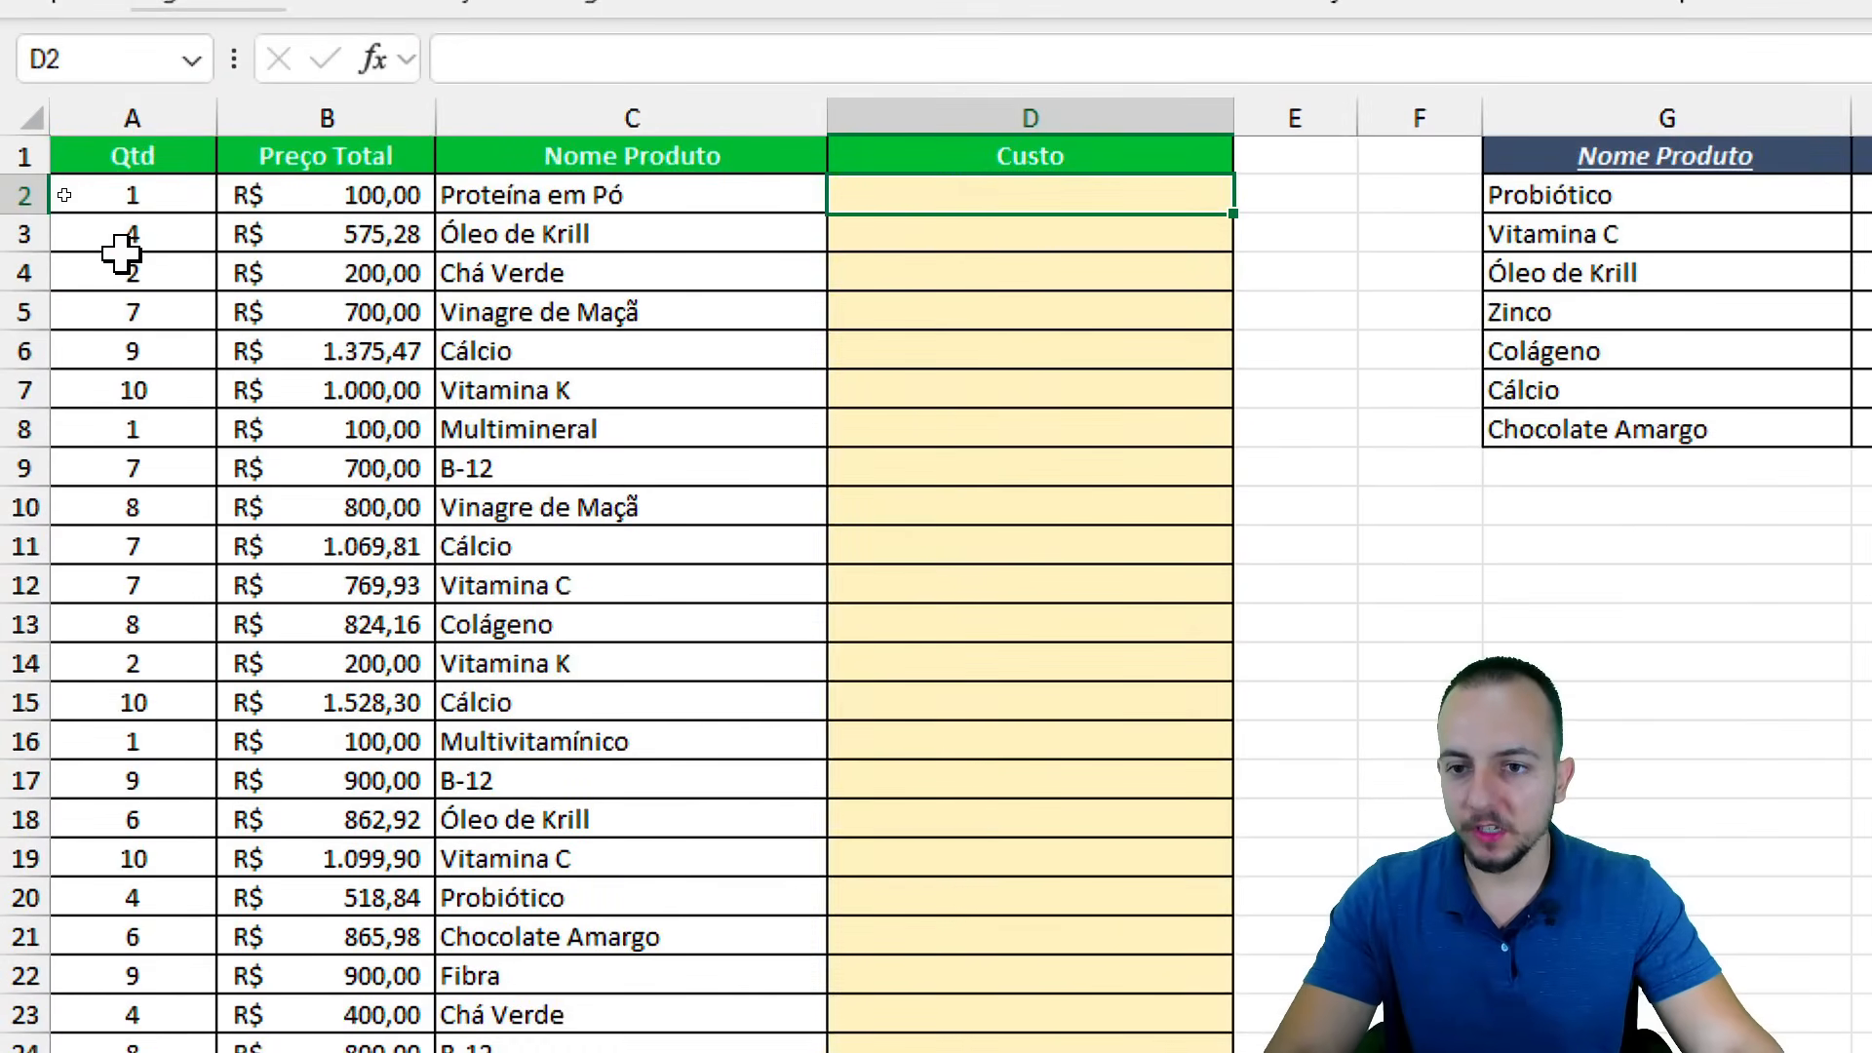
Examine the Qtd, Preço Total, Nome Produto and empty Custo columns, plus the separate product cost table starting in column G.
{"action": "left_click_drag", "start_coordinate": [138, 122], "coordinate": [494, 117]}
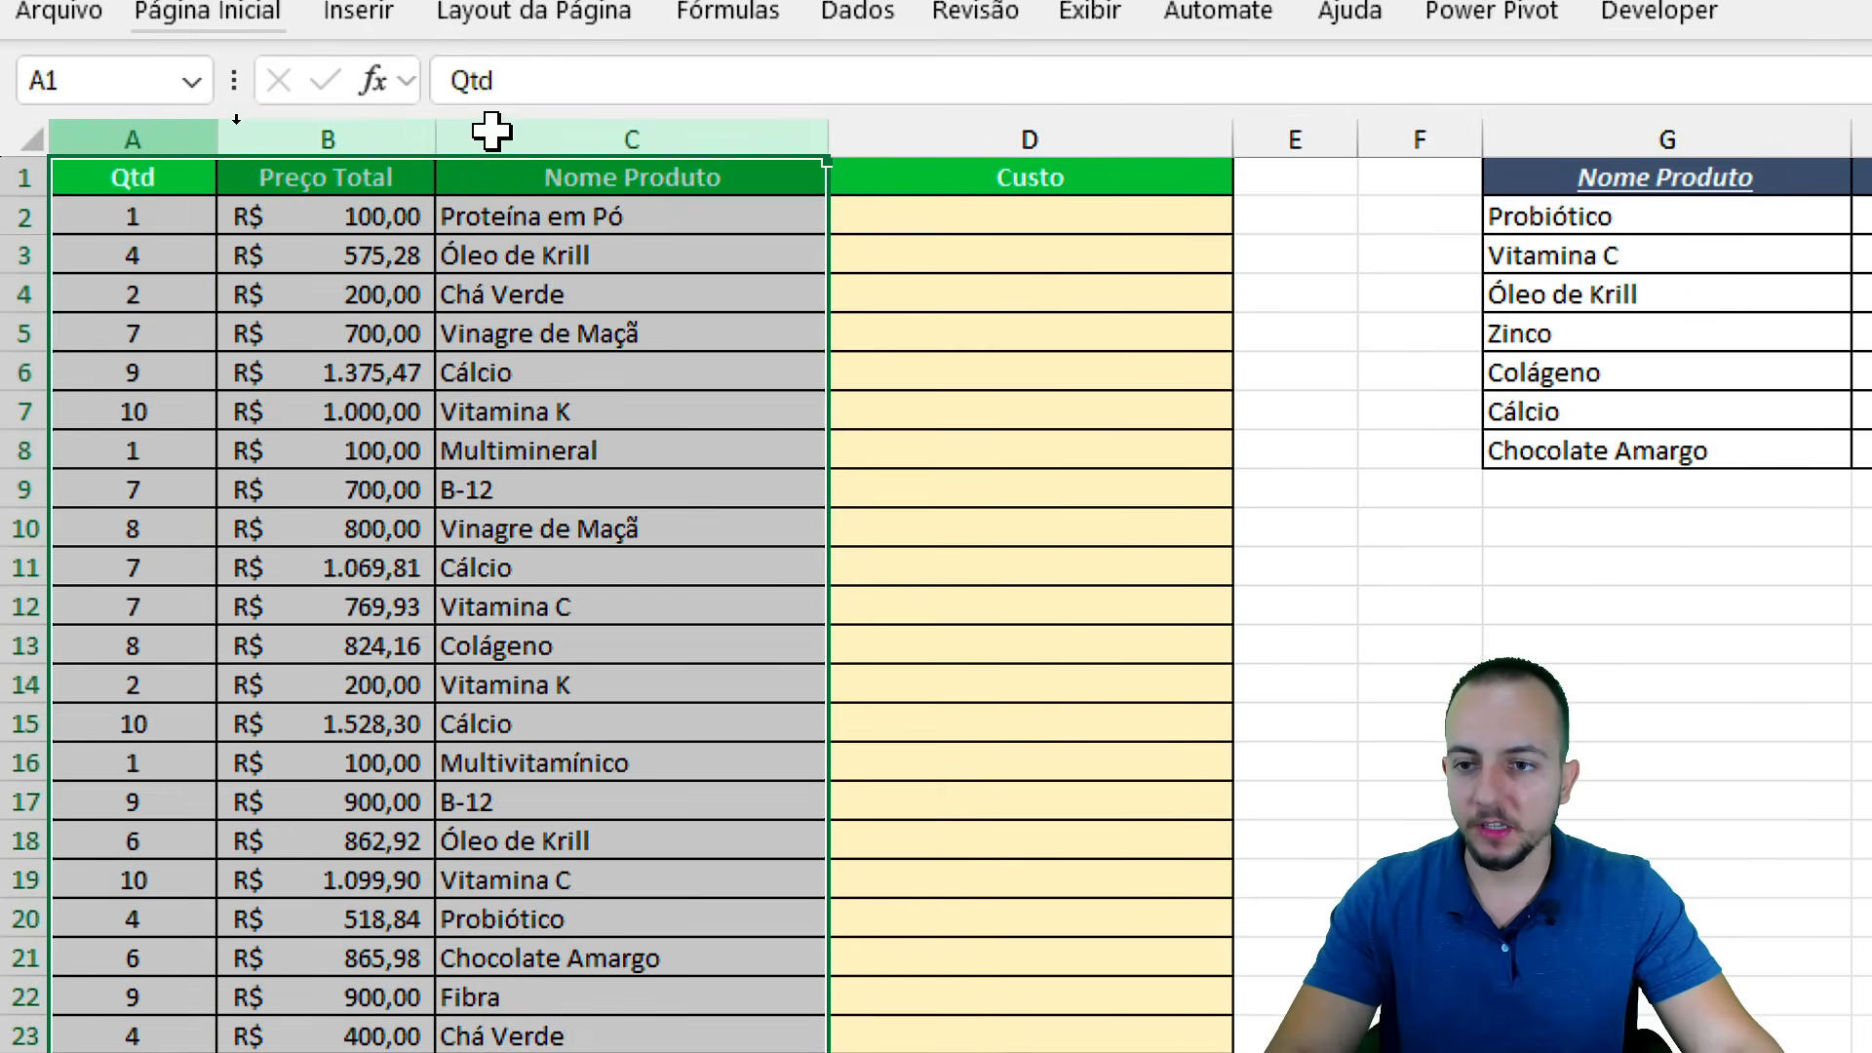
{"action": "left_click", "coordinate": [140, 118]}
{"action": "left_click", "coordinate": [401, 138]}
{"action": "left_click", "coordinate": [764, 138]}
{"action": "left_click", "coordinate": [975, 138]}
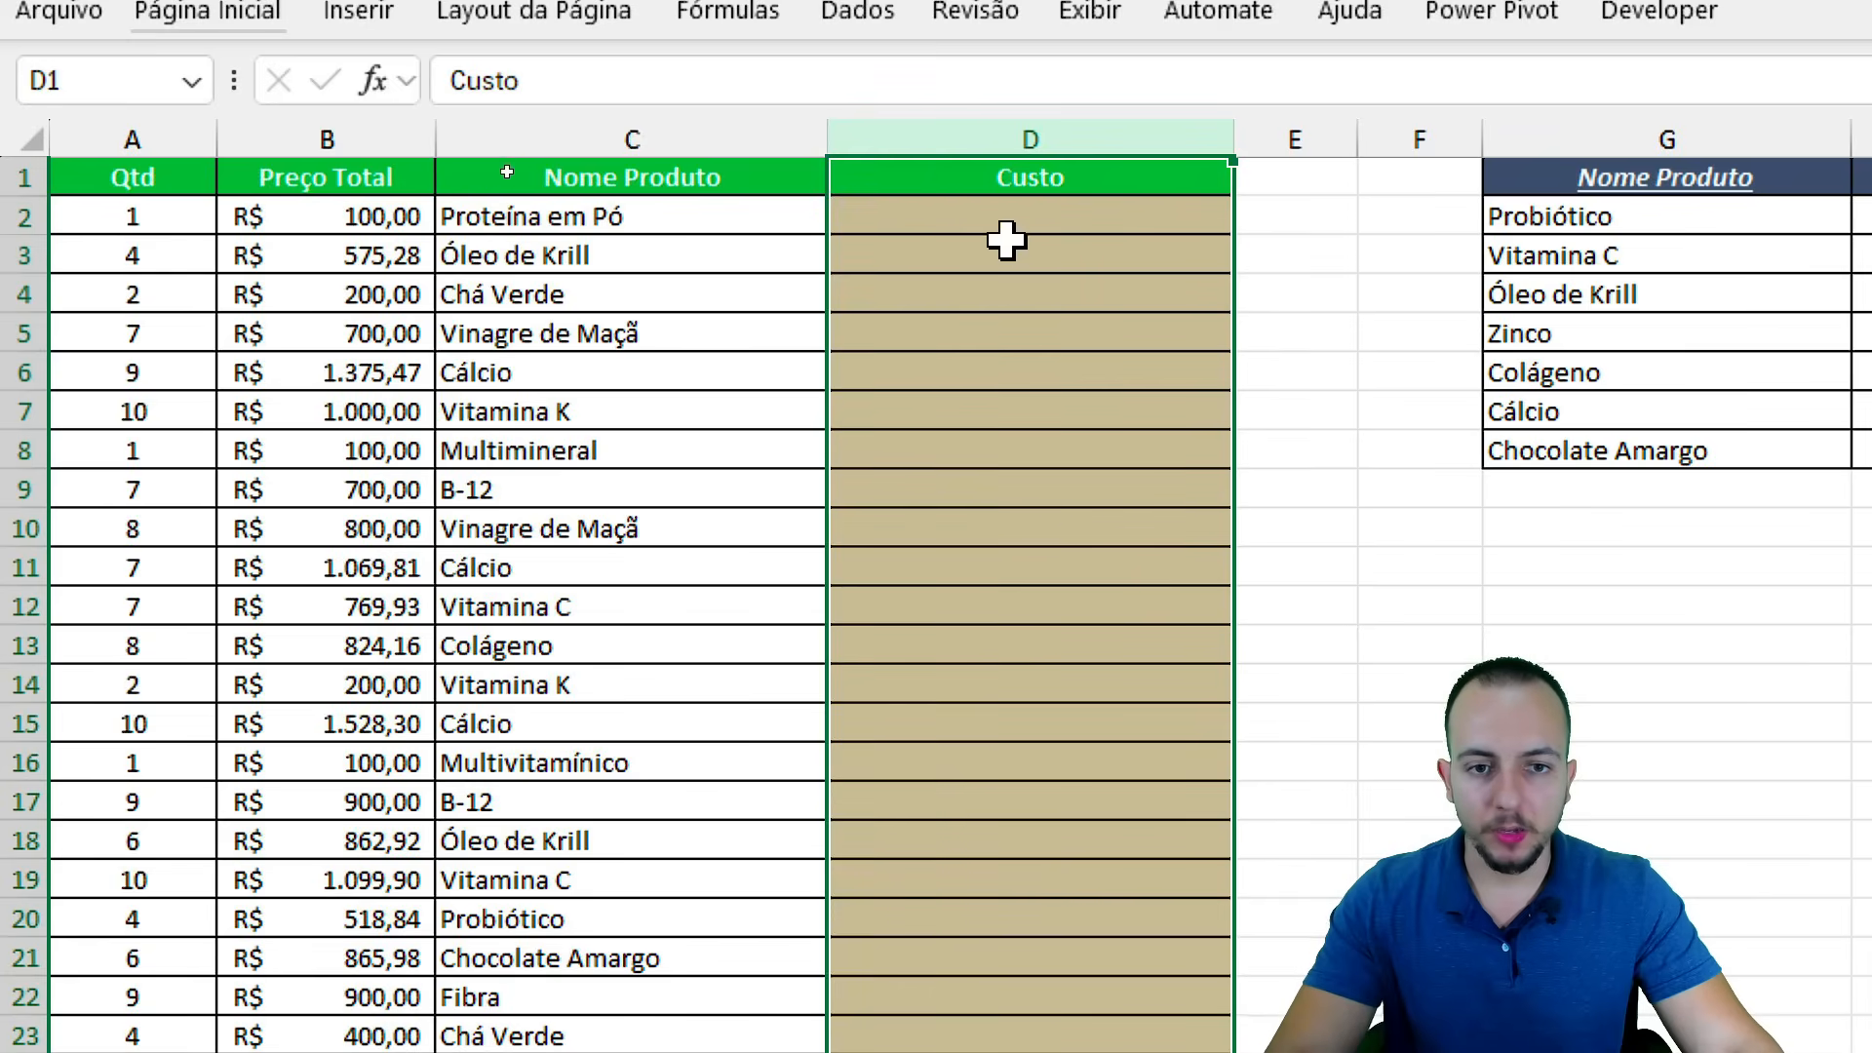
{"action": "left_click_drag", "start_coordinate": [1008, 226], "coordinate": [1015, 596]}
{"action": "left_click", "coordinate": [1059, 225]}
{"action": "key", "text": "ctrl+2"}
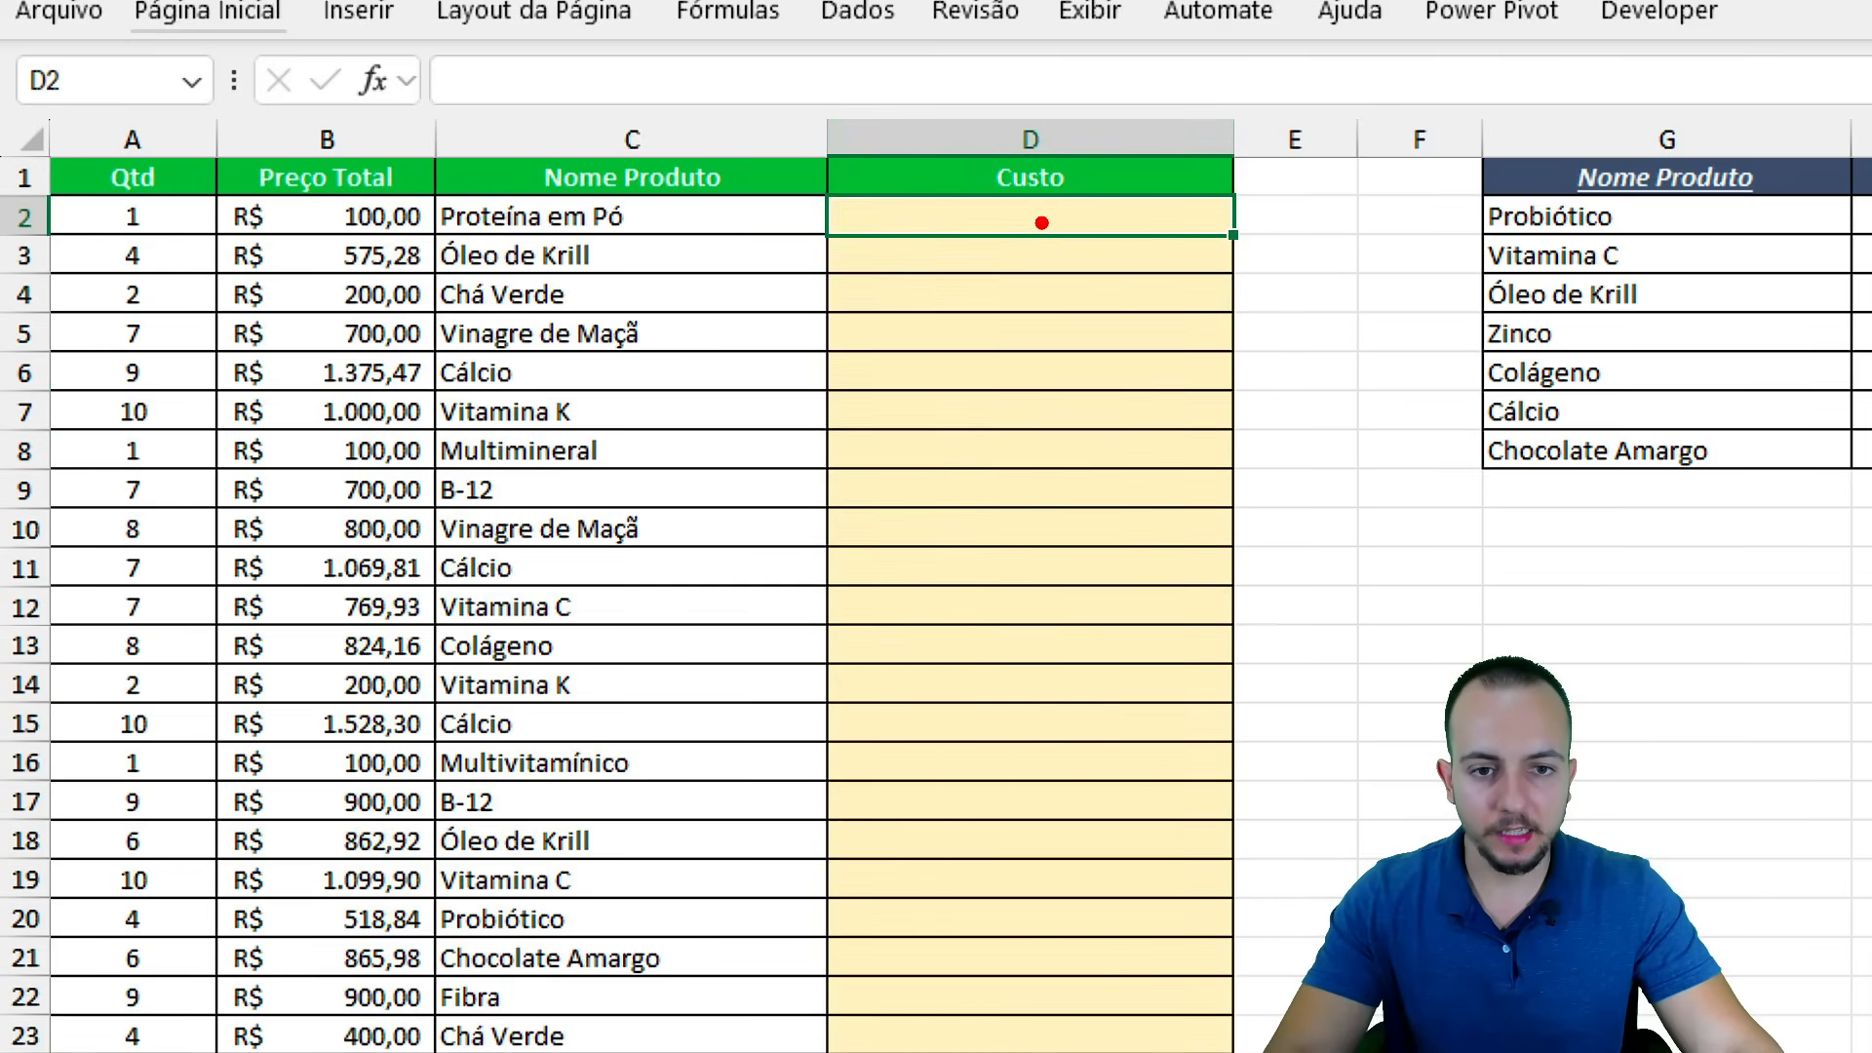
{"action": "left_click_drag", "start_coordinate": [1041, 223], "coordinate": [963, 794]}
{"action": "key", "text": "e"}
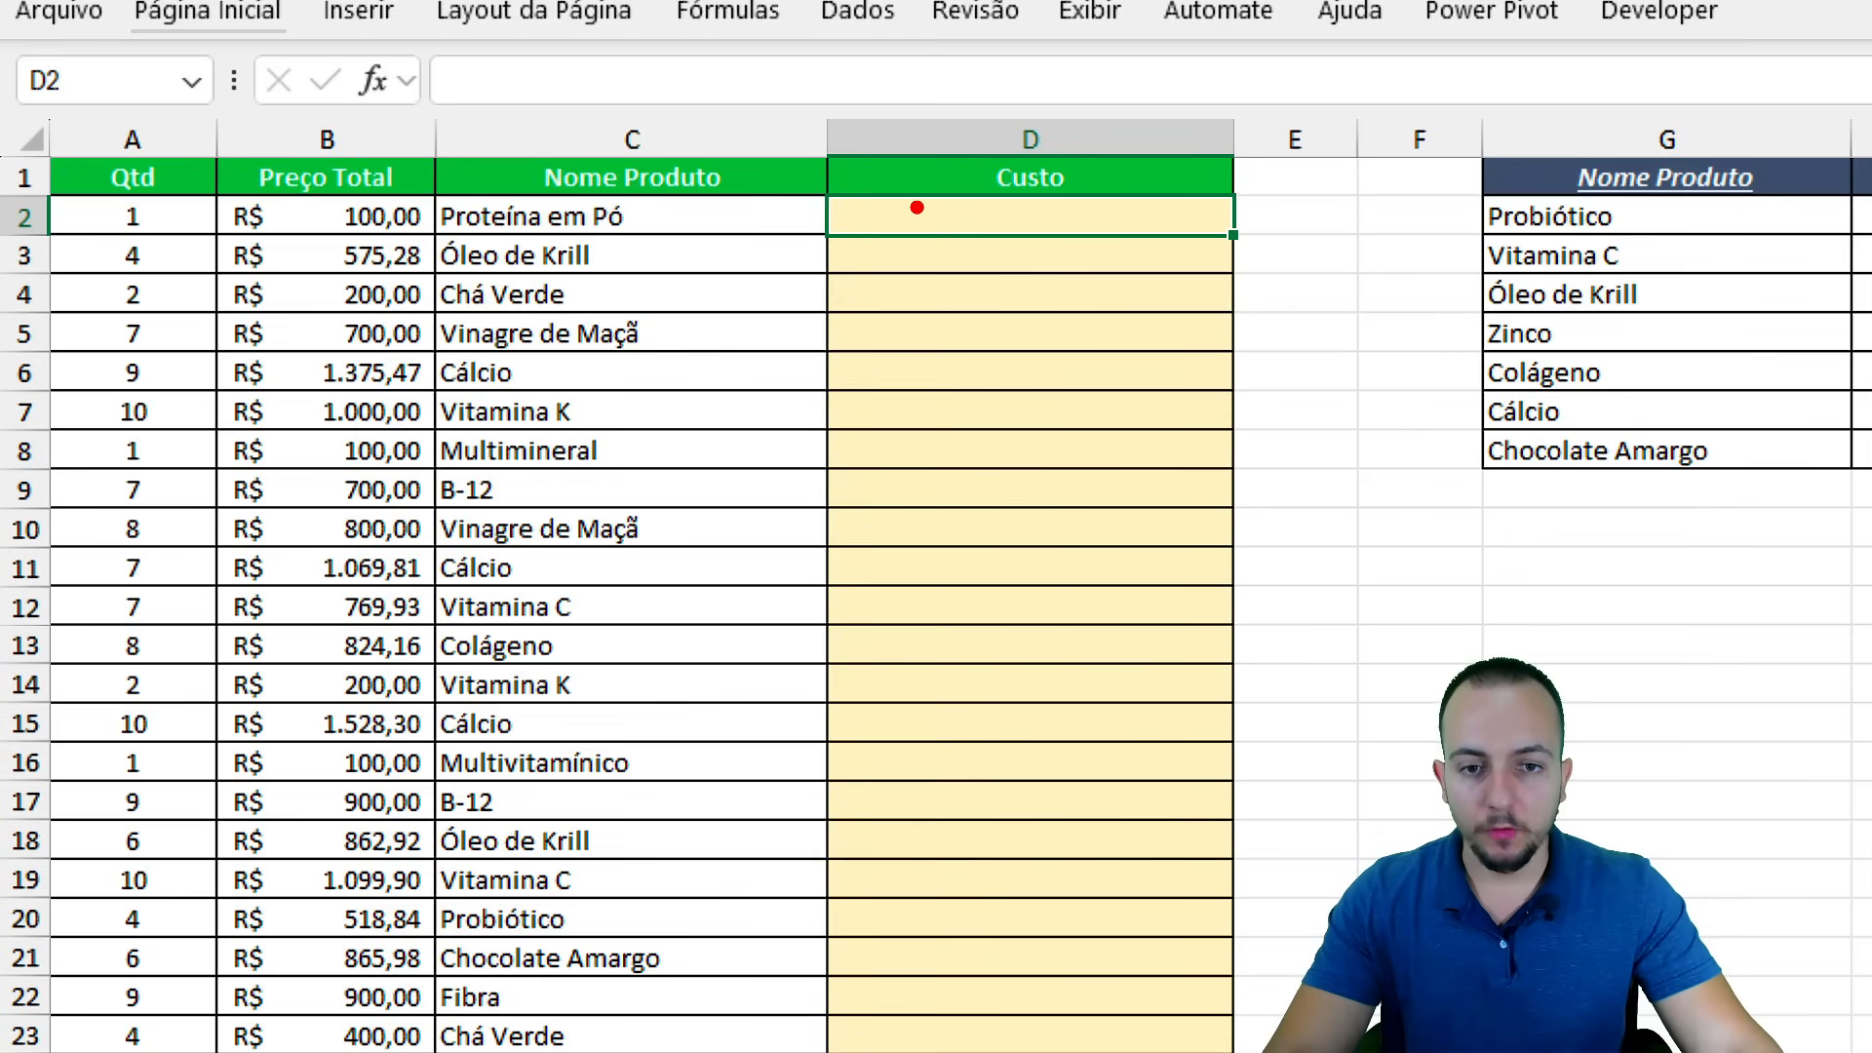
{"action": "left_click_drag", "start_coordinate": [918, 207], "coordinate": [955, 725]}
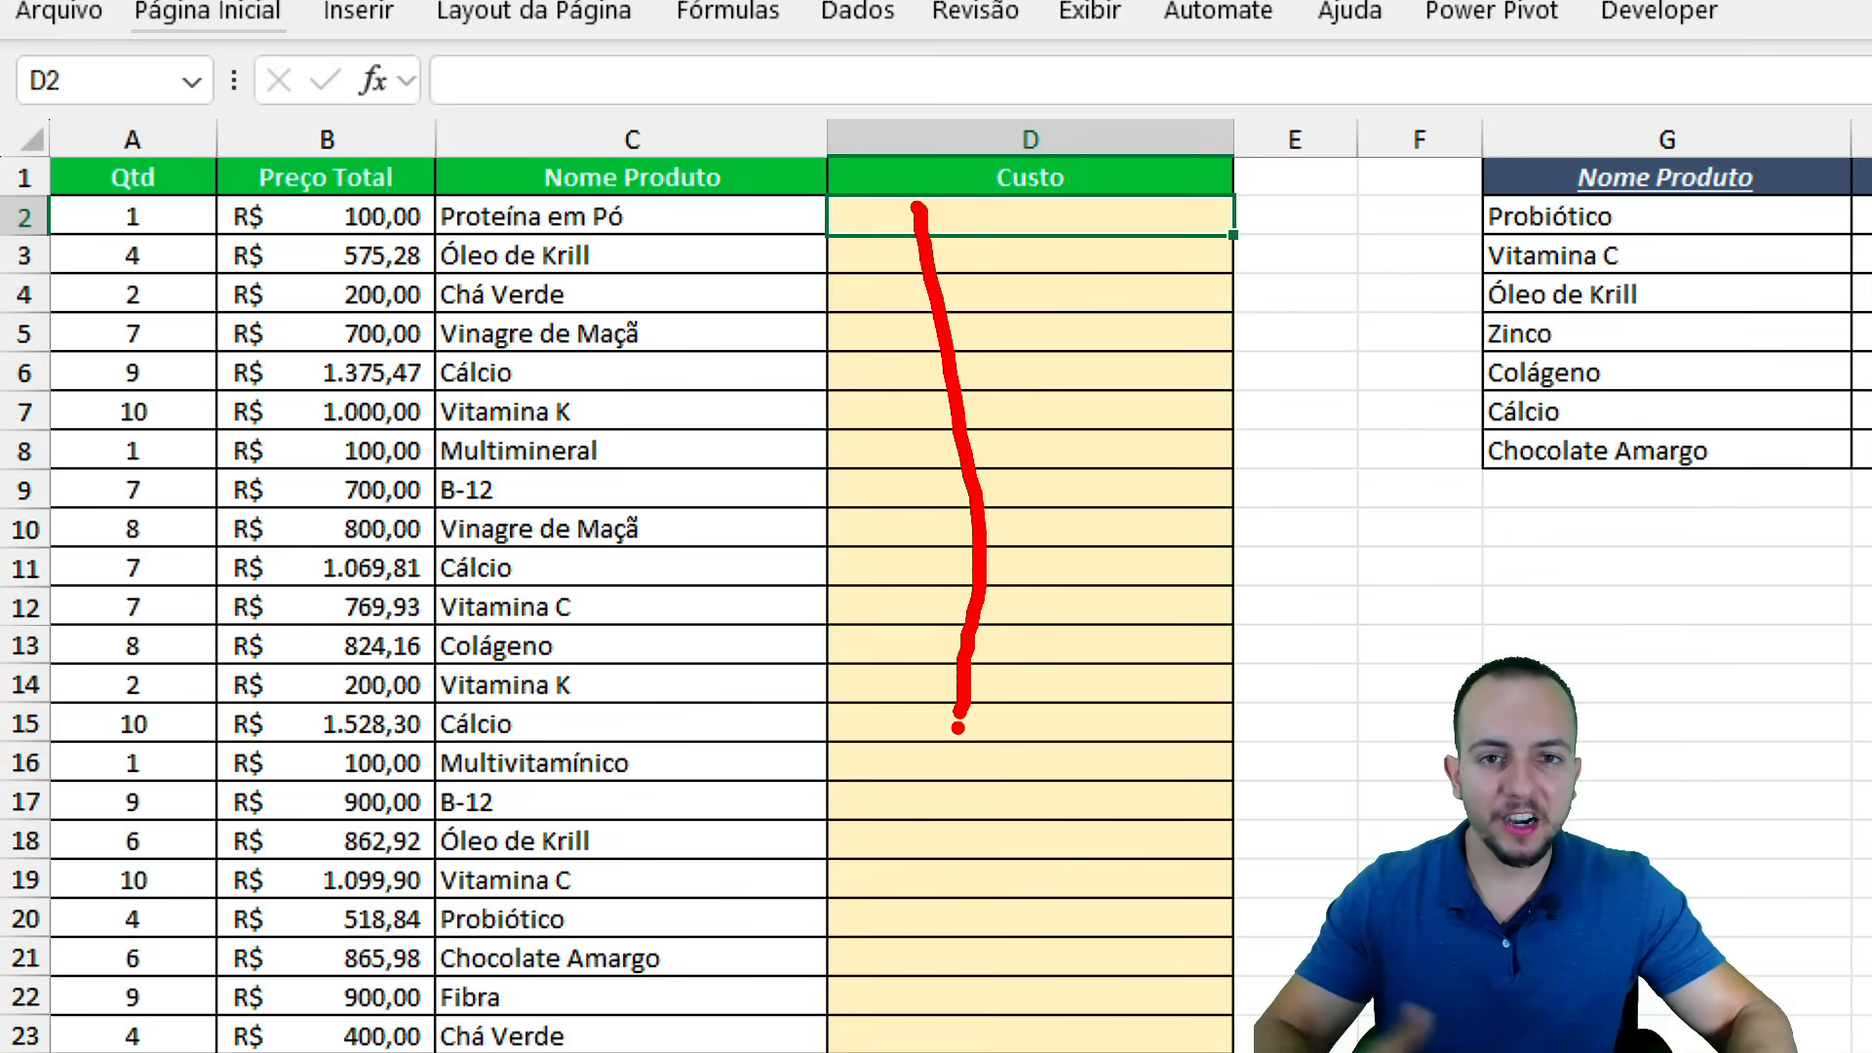
{"action": "key", "text": "e"}
{"action": "left_click_drag", "start_coordinate": [421, 177], "coordinate": [683, 495]}
{"action": "left_click_drag", "start_coordinate": [921, 382], "coordinate": [733, 384]}
{"action": "key", "text": "Escape"}
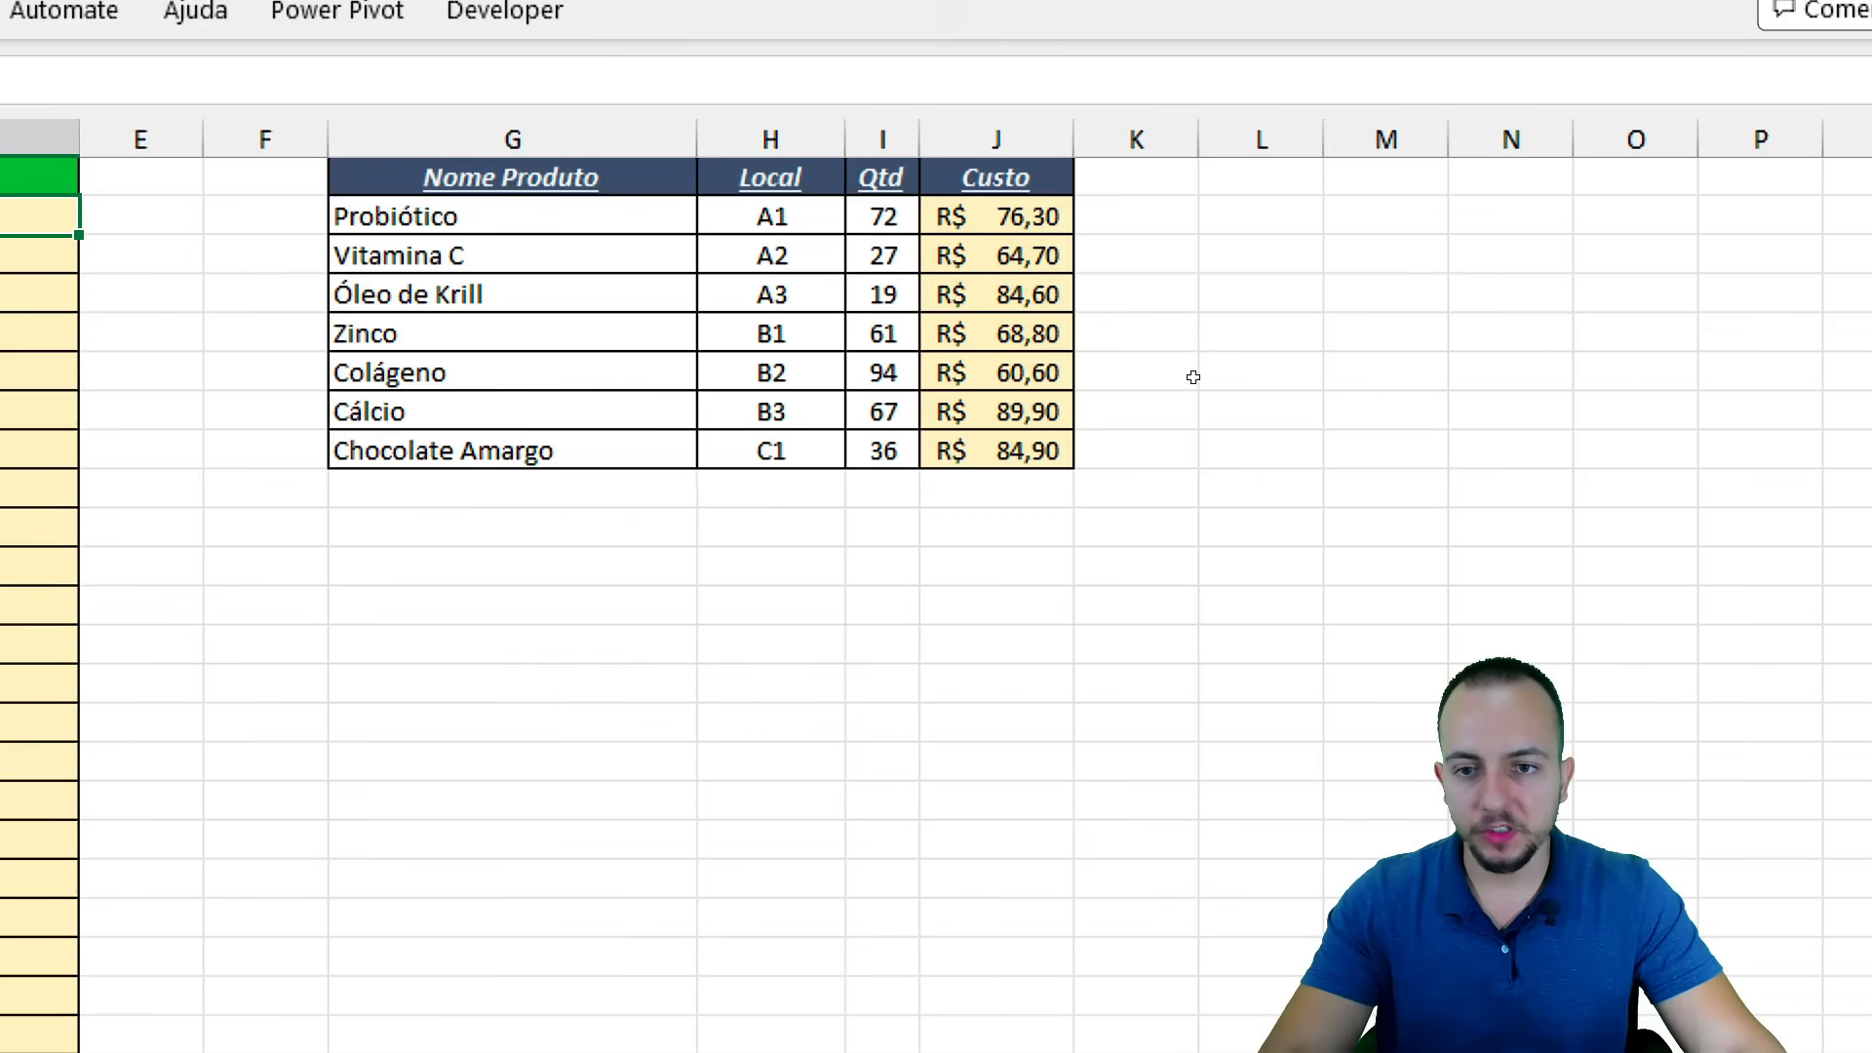
Examine the product cost table in columns G to J, relating Nome Produto to Custo.
{"action": "mouse_move", "coordinate": [313, 83]}
{"action": "left_mouse_down"}
{"action": "mouse_move", "coordinate": [698, 618]}
{"action": "mouse_move", "coordinate": [1067, 602]}
{"action": "mouse_move", "coordinate": [1127, 562]}
{"action": "left_mouse_up"}
{"action": "left_click_drag", "start_coordinate": [1141, 385], "coordinate": [1315, 427]}
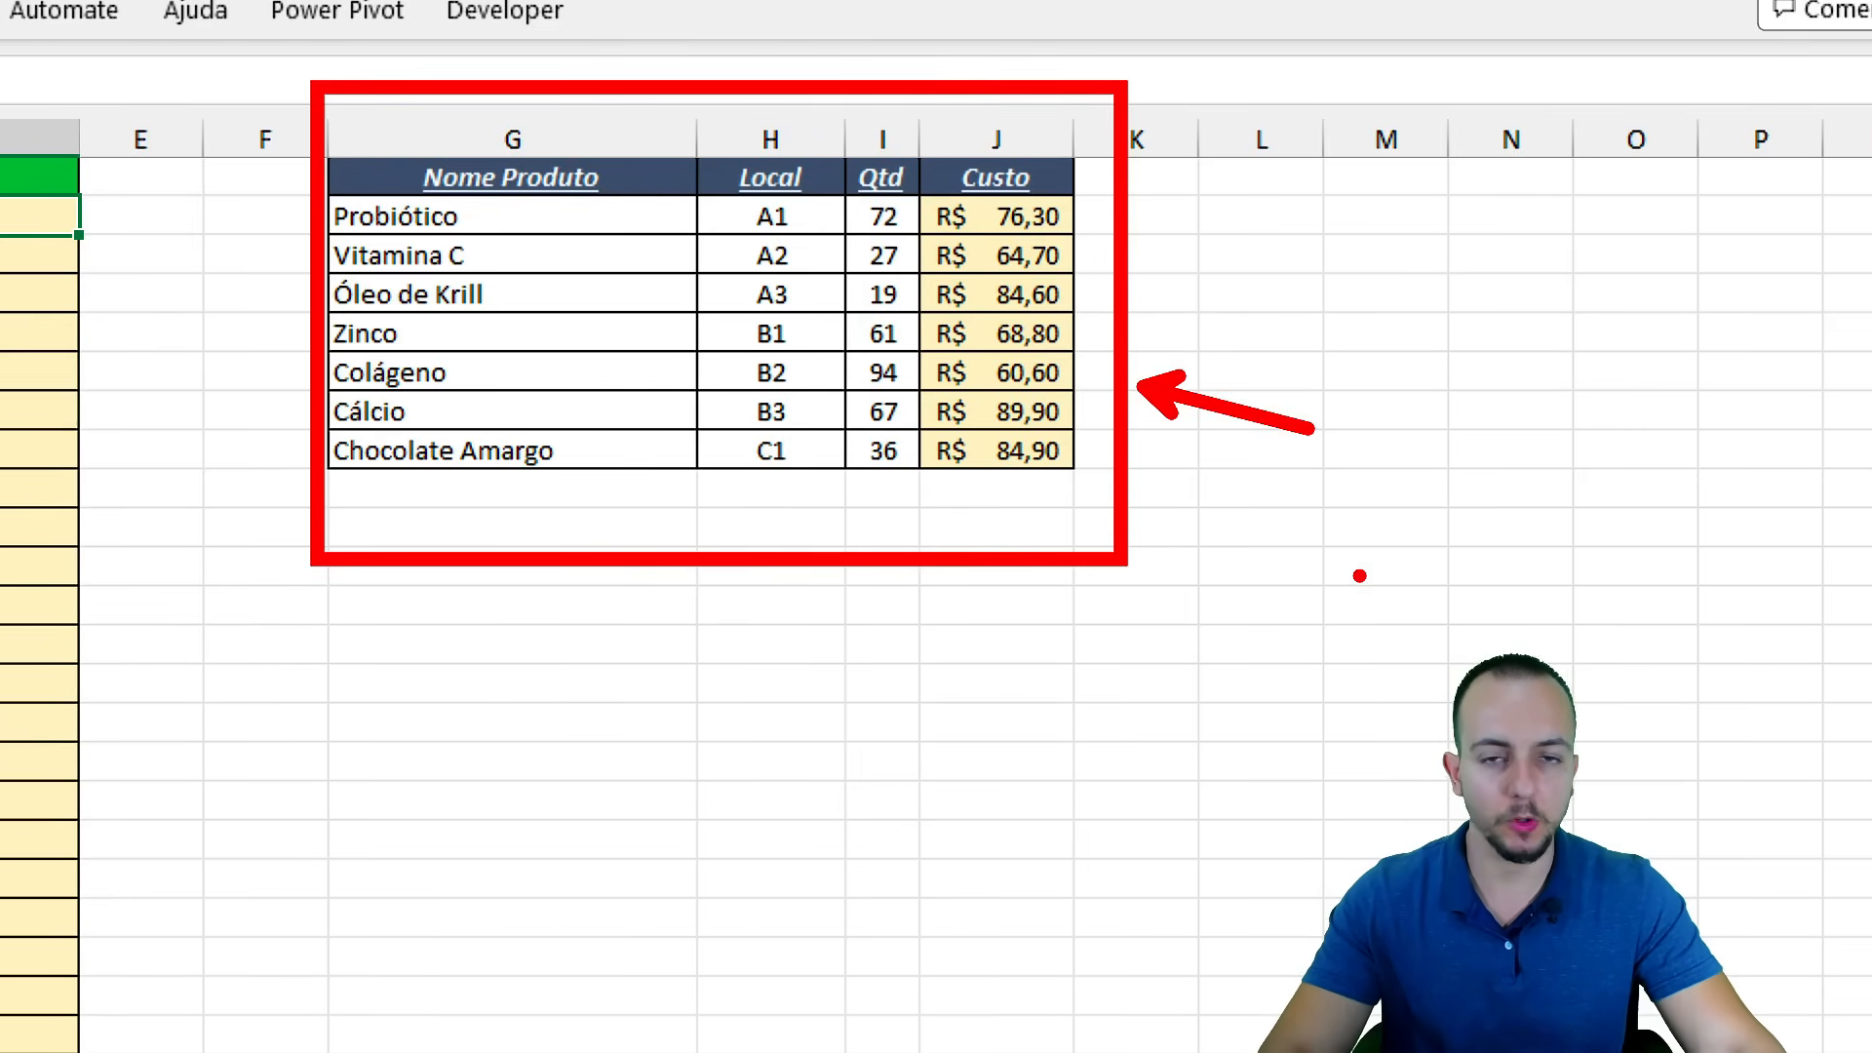
{"action": "key", "text": "ctrl+z"}
{"action": "key", "text": "ctrl+z"}
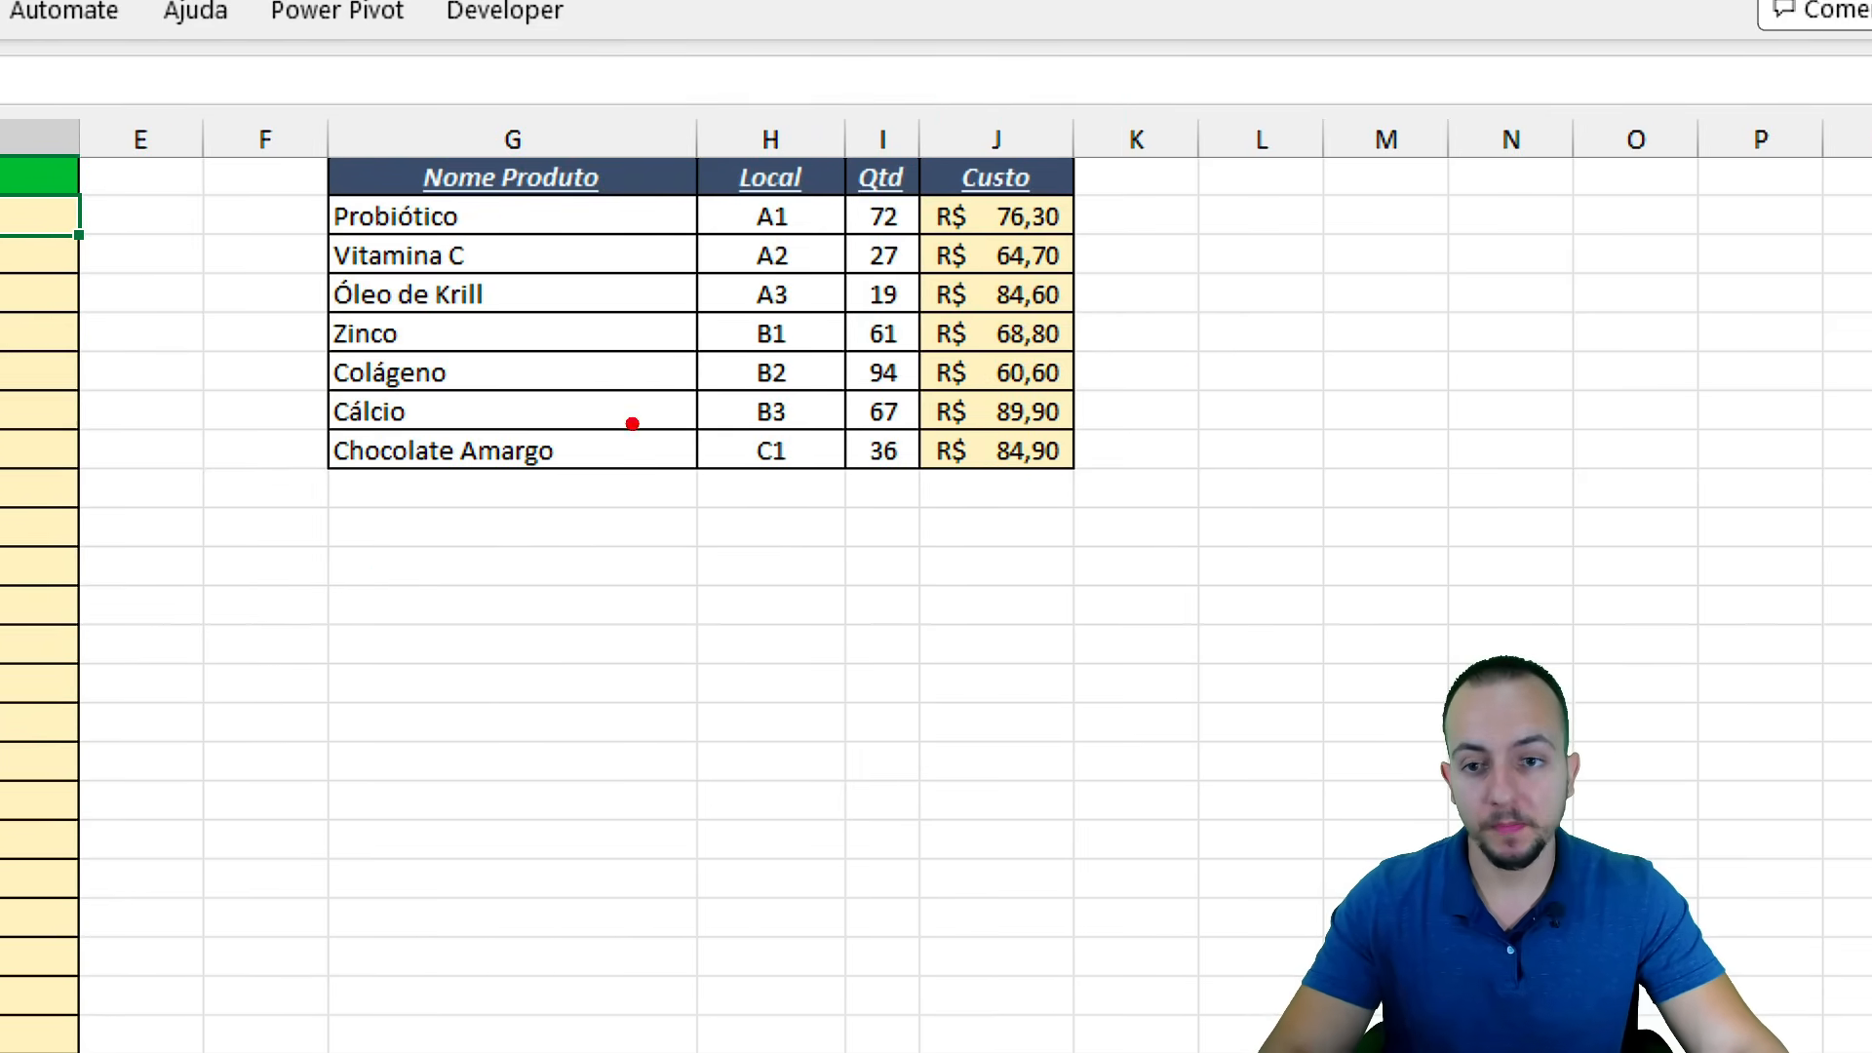
{"action": "mouse_move", "coordinate": [304, 117]}
{"action": "left_mouse_down"}
{"action": "mouse_move", "coordinate": [652, 522]}
{"action": "mouse_move", "coordinate": [962, 597]}
{"action": "mouse_move", "coordinate": [926, 539]}
{"action": "left_mouse_up"}
{"action": "left_click_drag", "start_coordinate": [1029, 482], "coordinate": [1073, 585]}
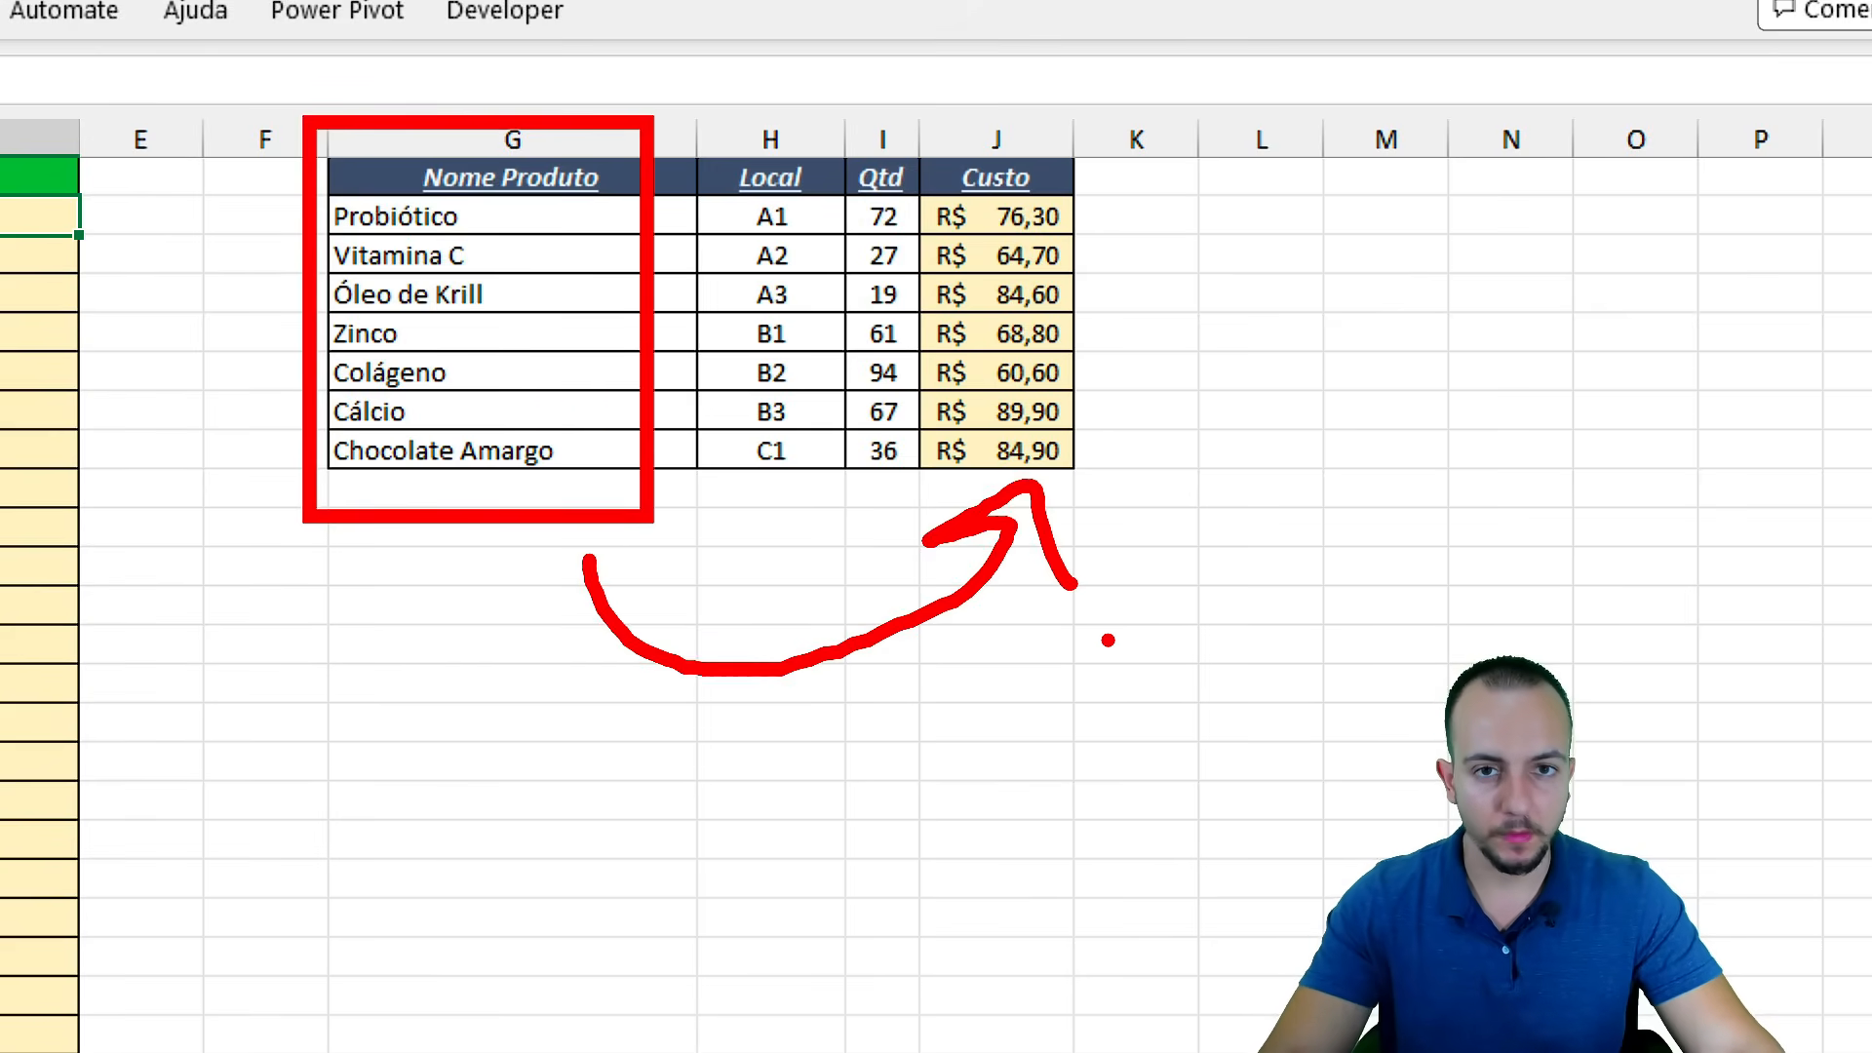
{"action": "key", "text": "Escape"}
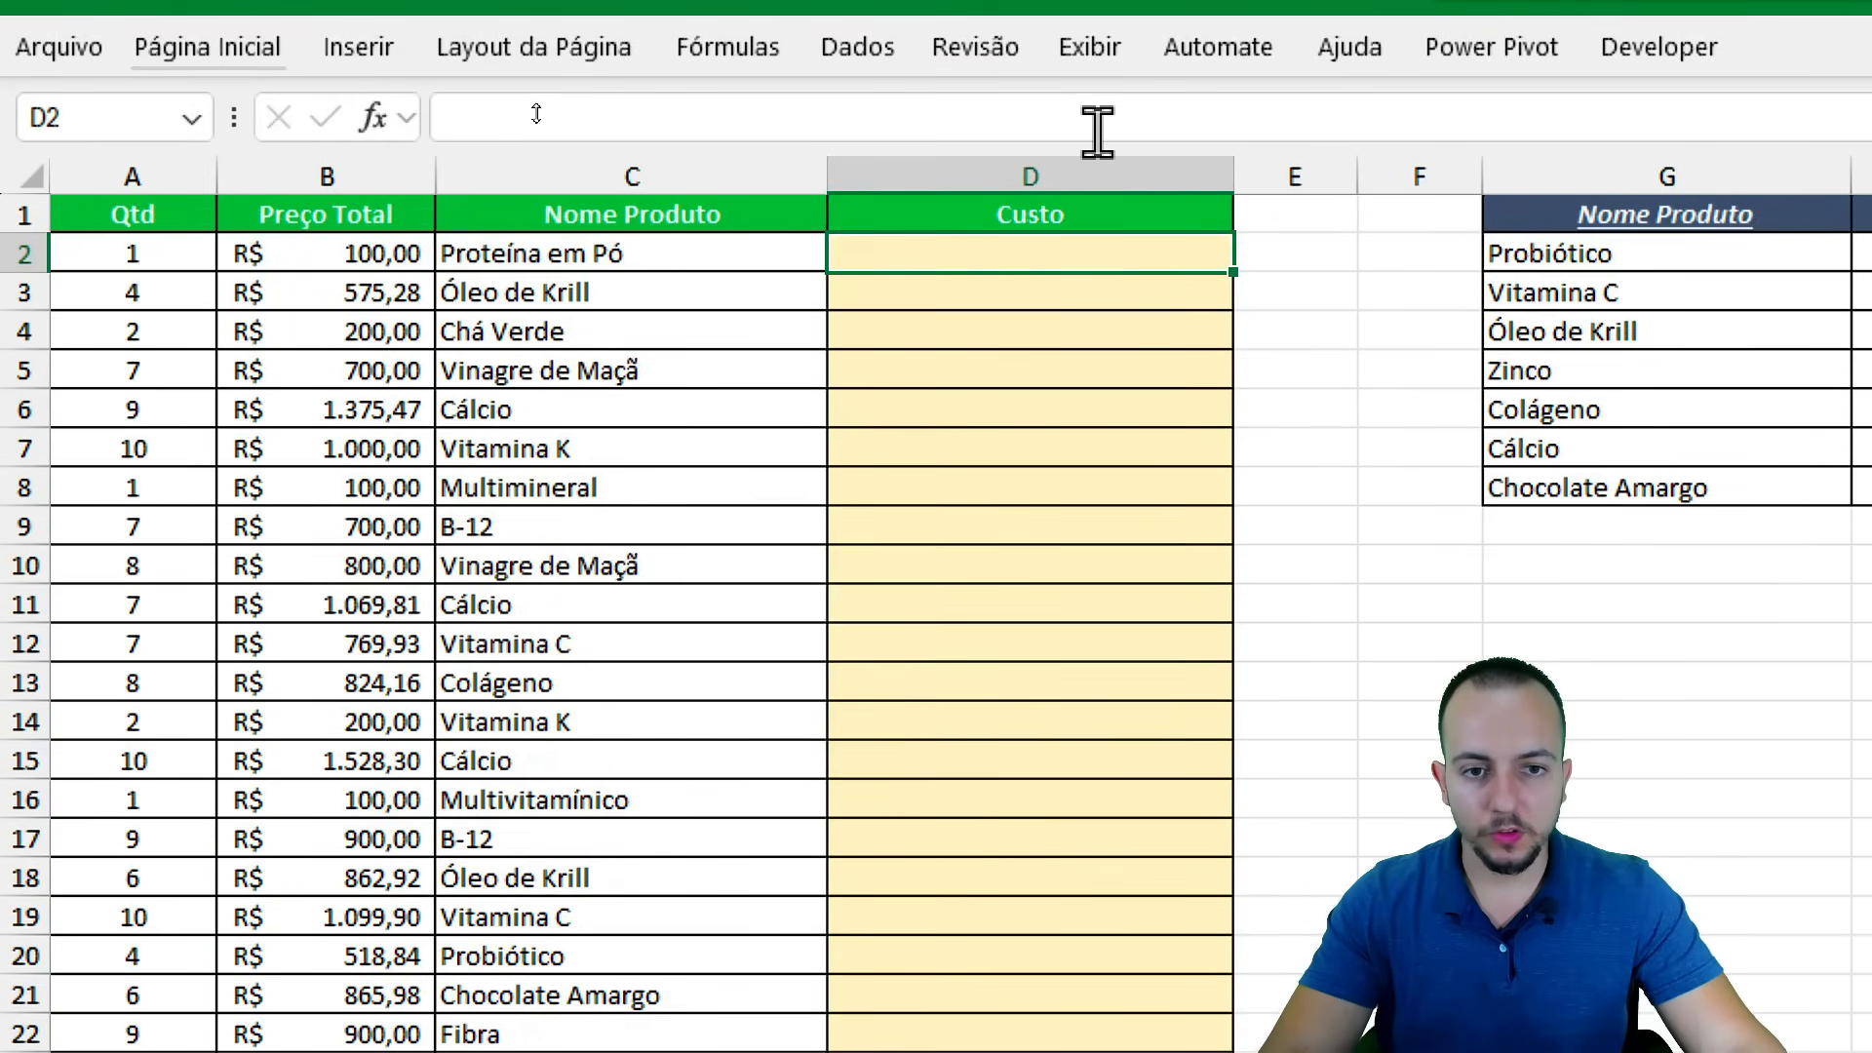
Start a PROCV formula in D2 with C2 as the lookup value and columns G:J as the table.
{"action": "left_click", "coordinate": [1015, 180]}
{"action": "left_click", "coordinate": [969, 250]}
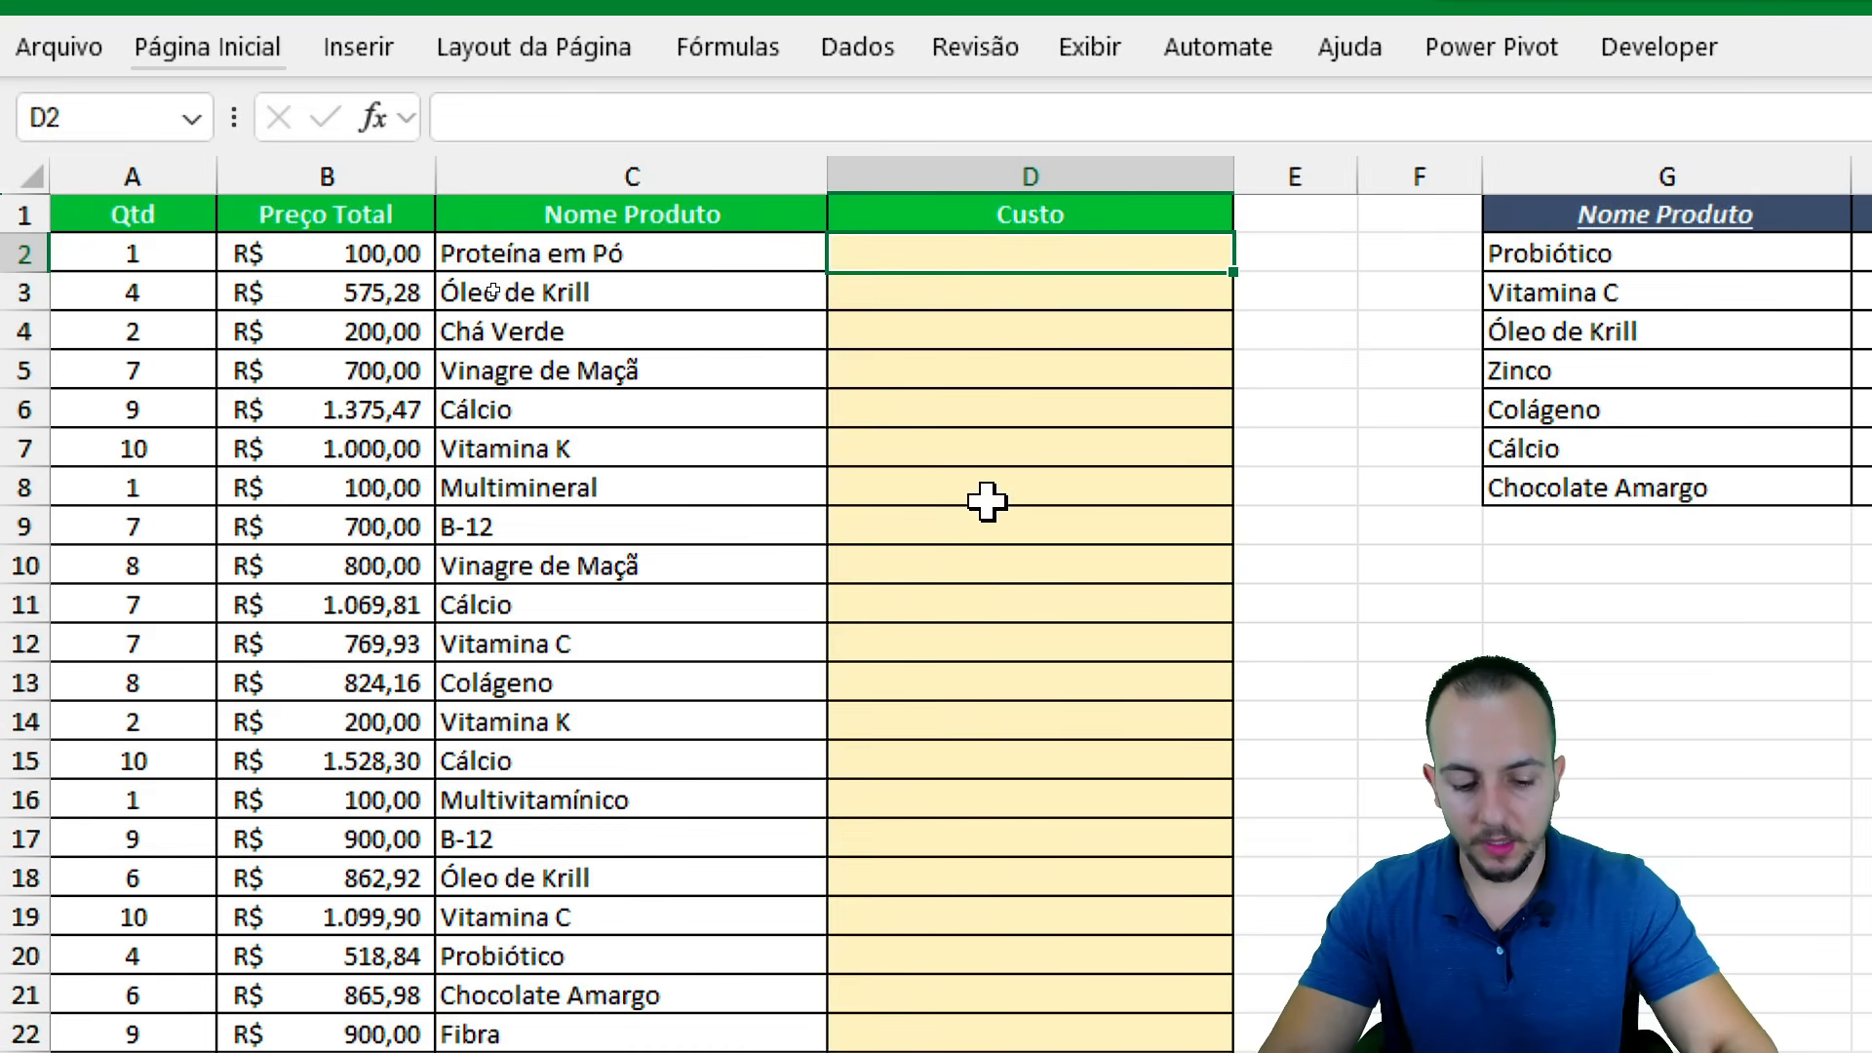
{"action": "type", "text": "=procv"}
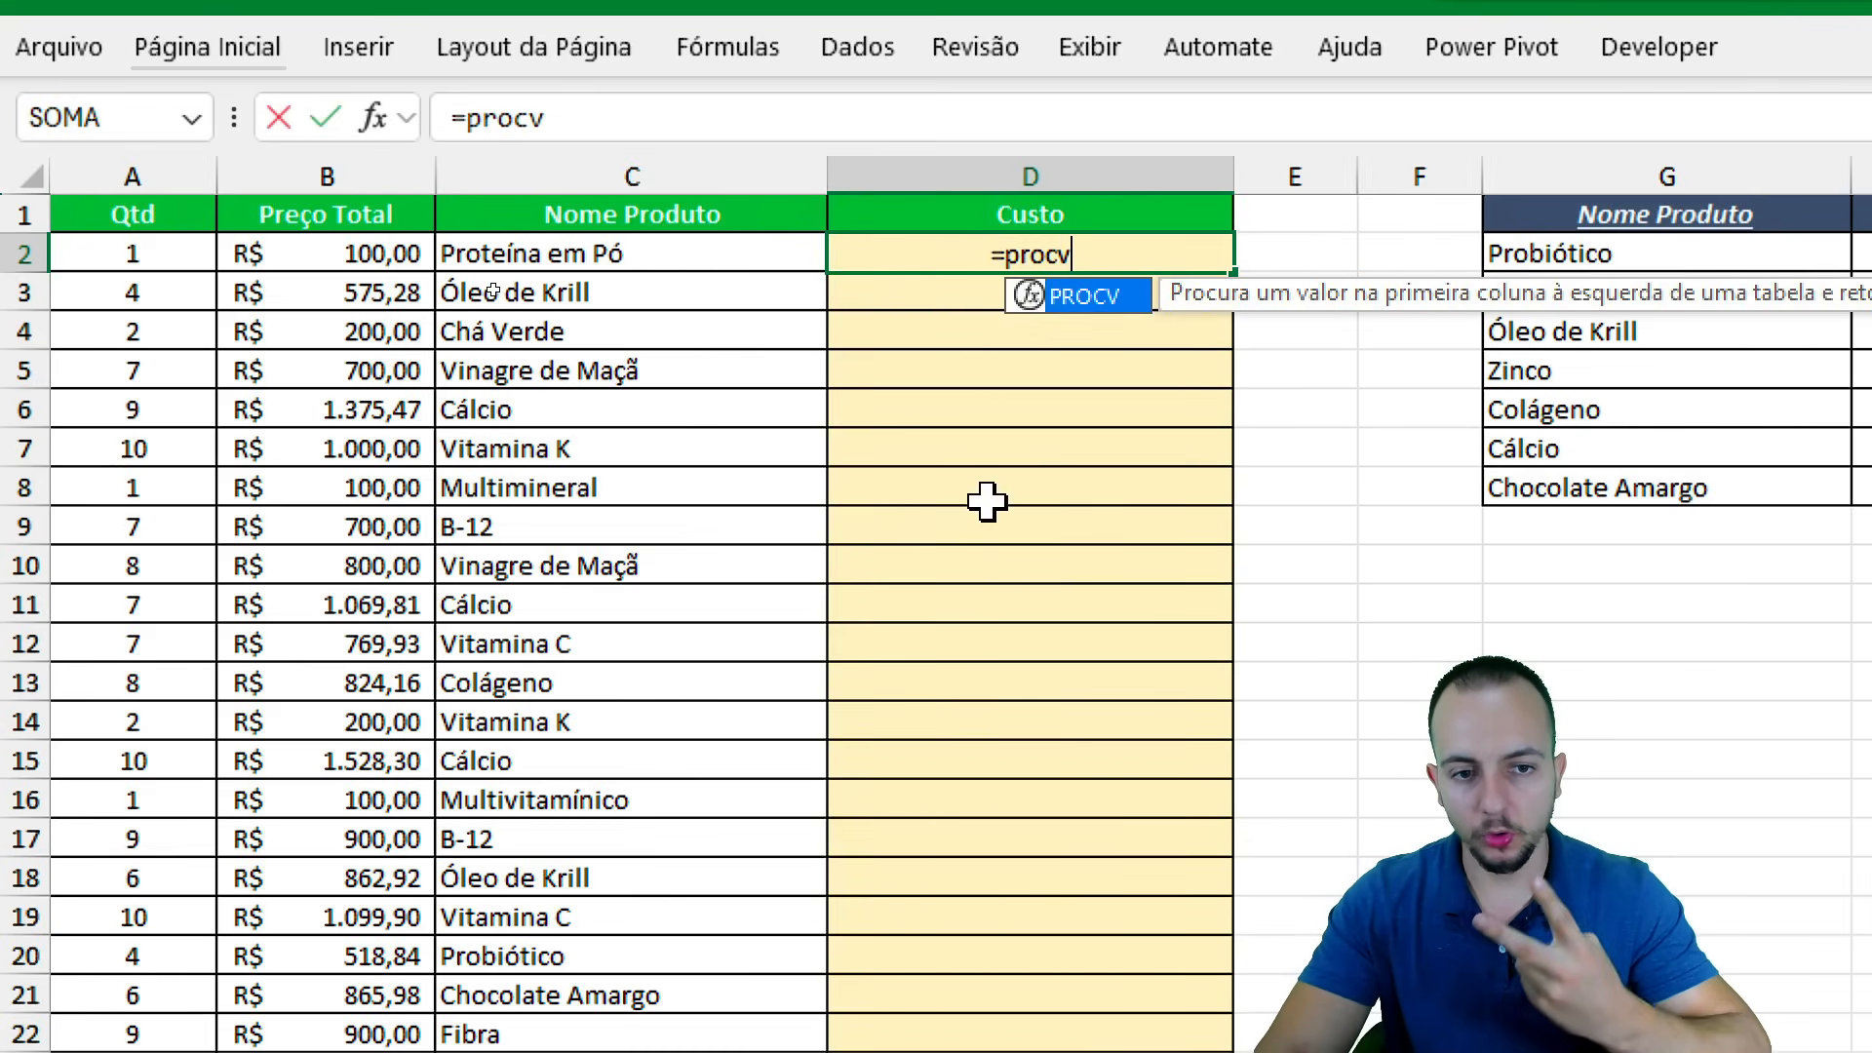
{"action": "double_click", "coordinate": [1097, 295]}
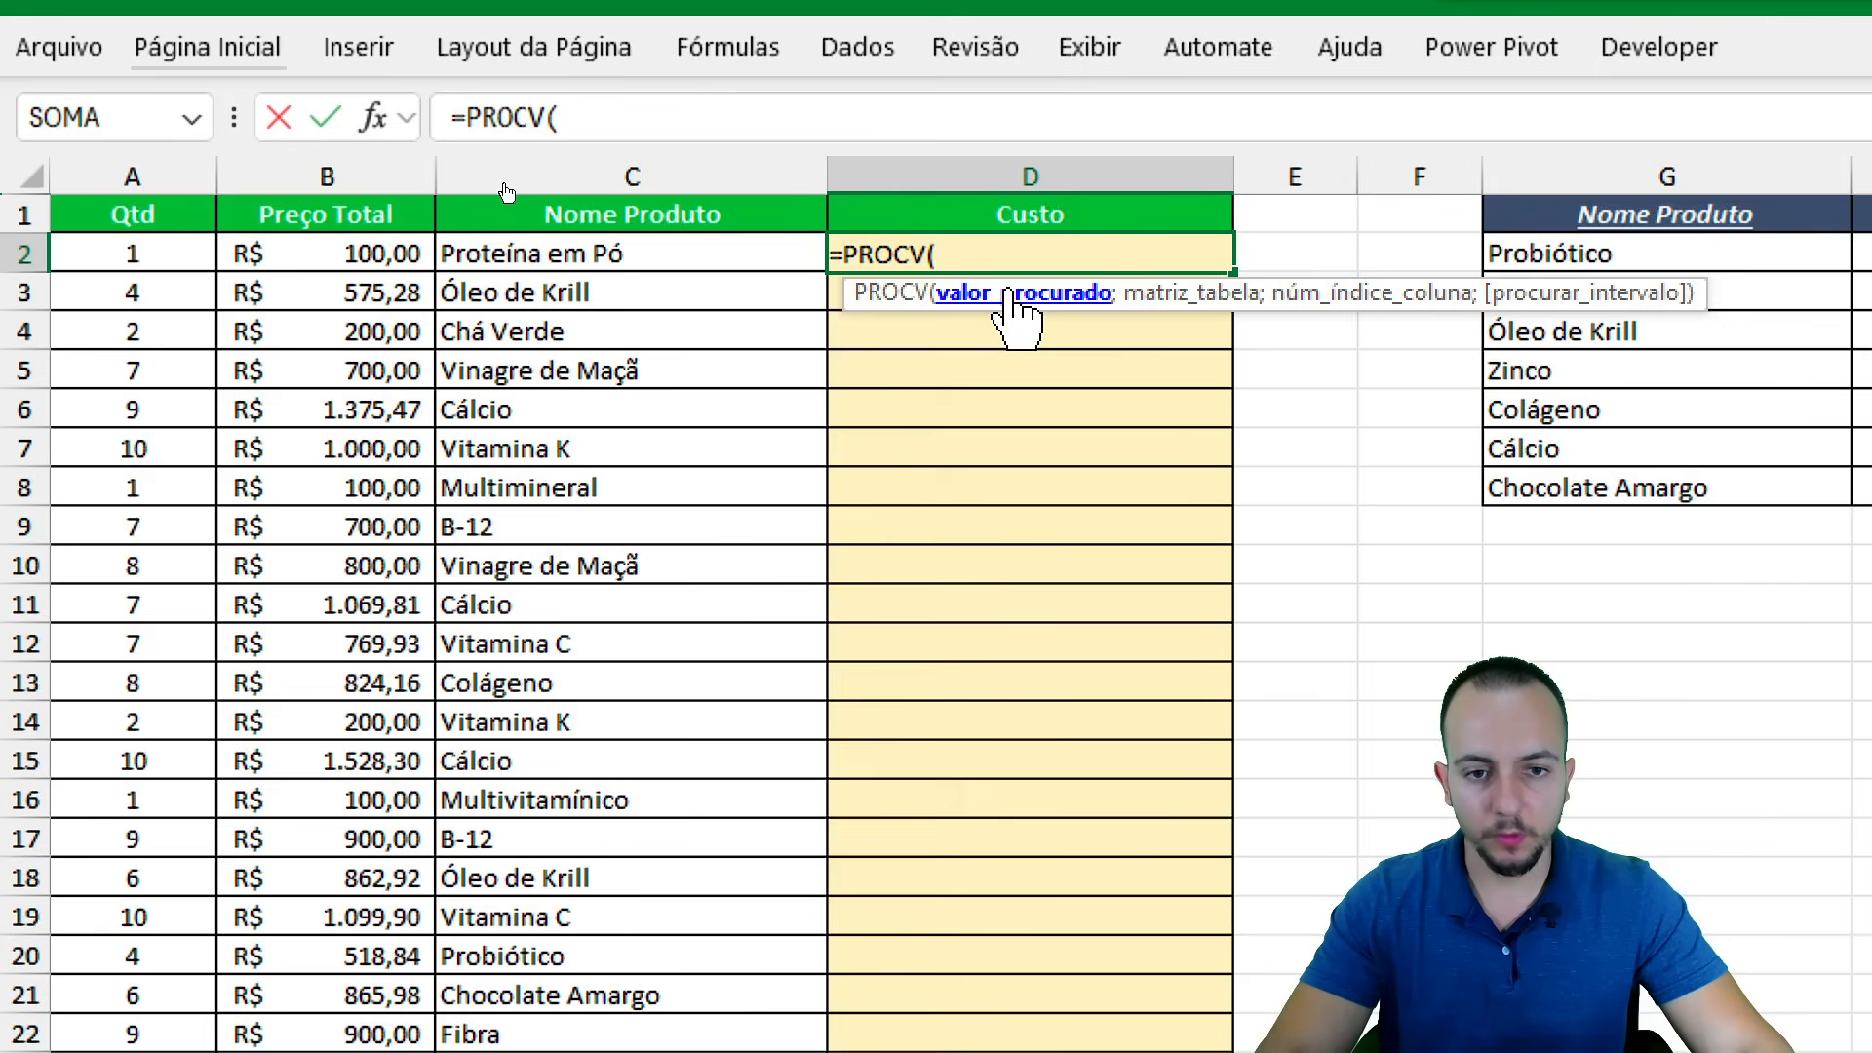
{"action": "left_click", "coordinate": [598, 250]}
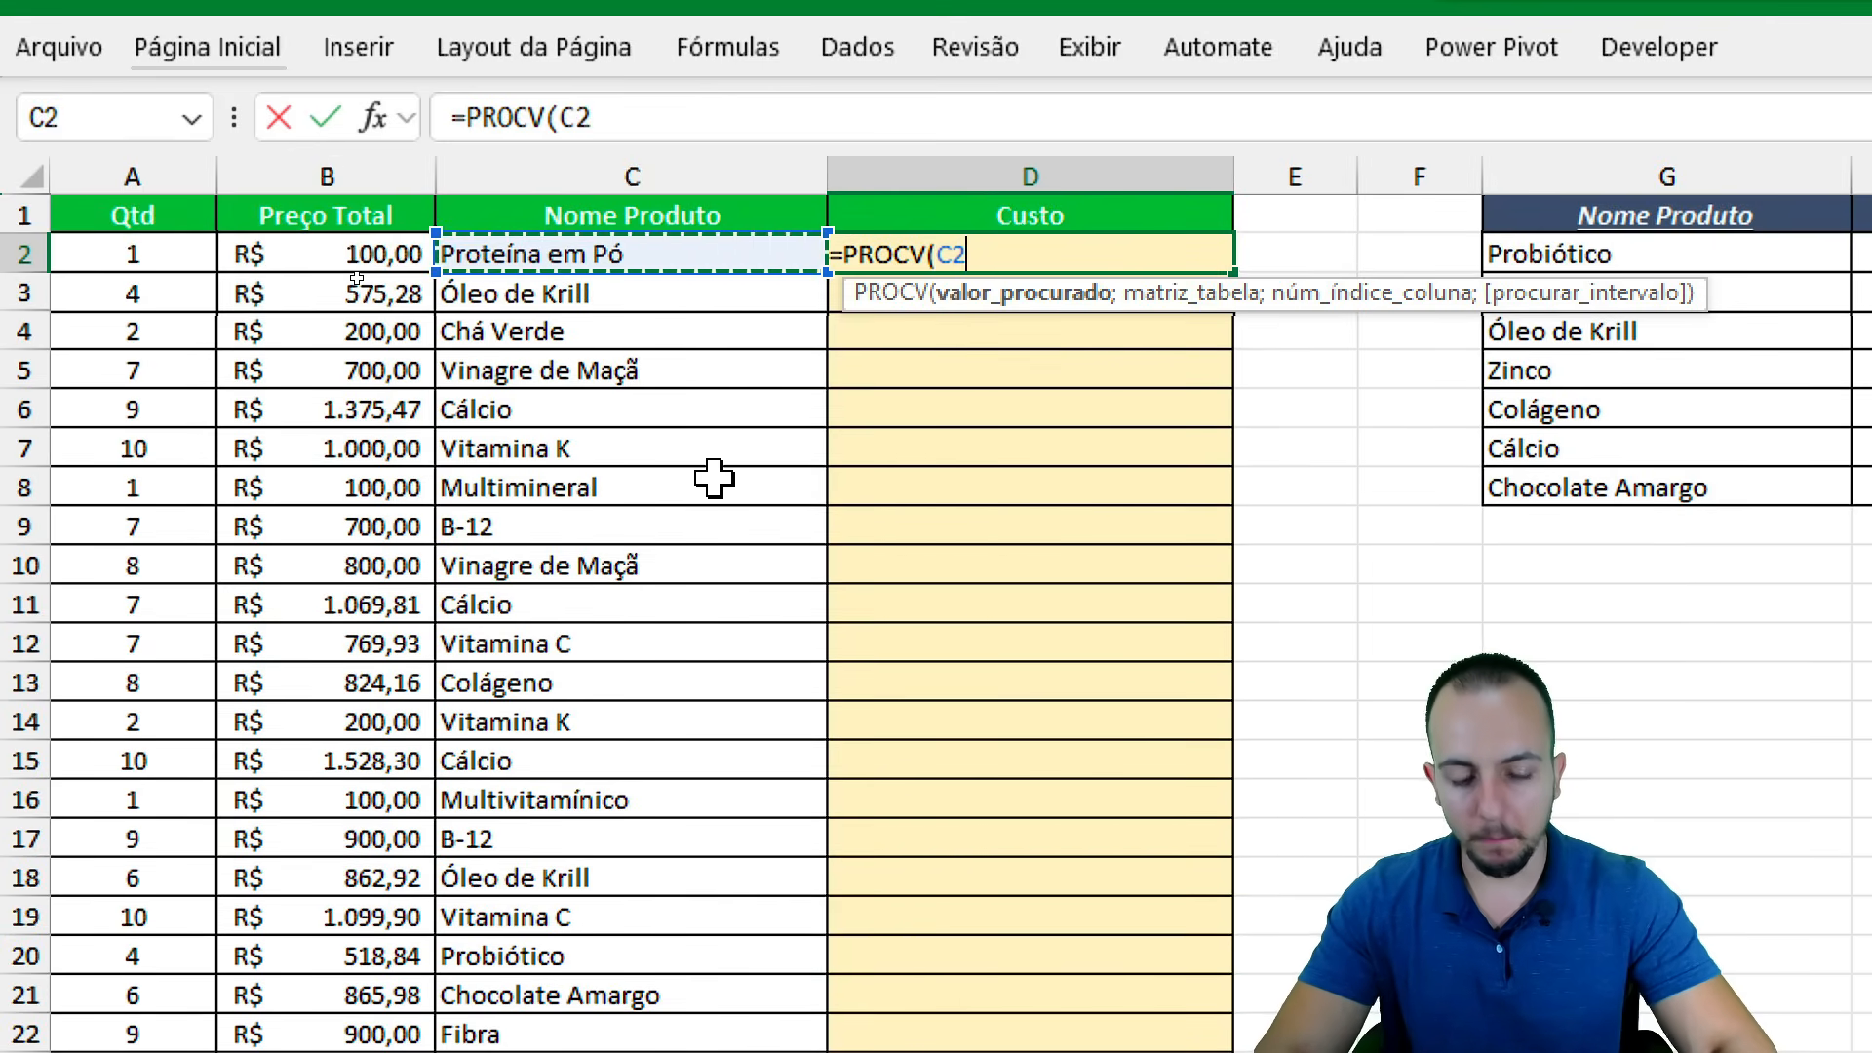
{"action": "type", "text": ";"}
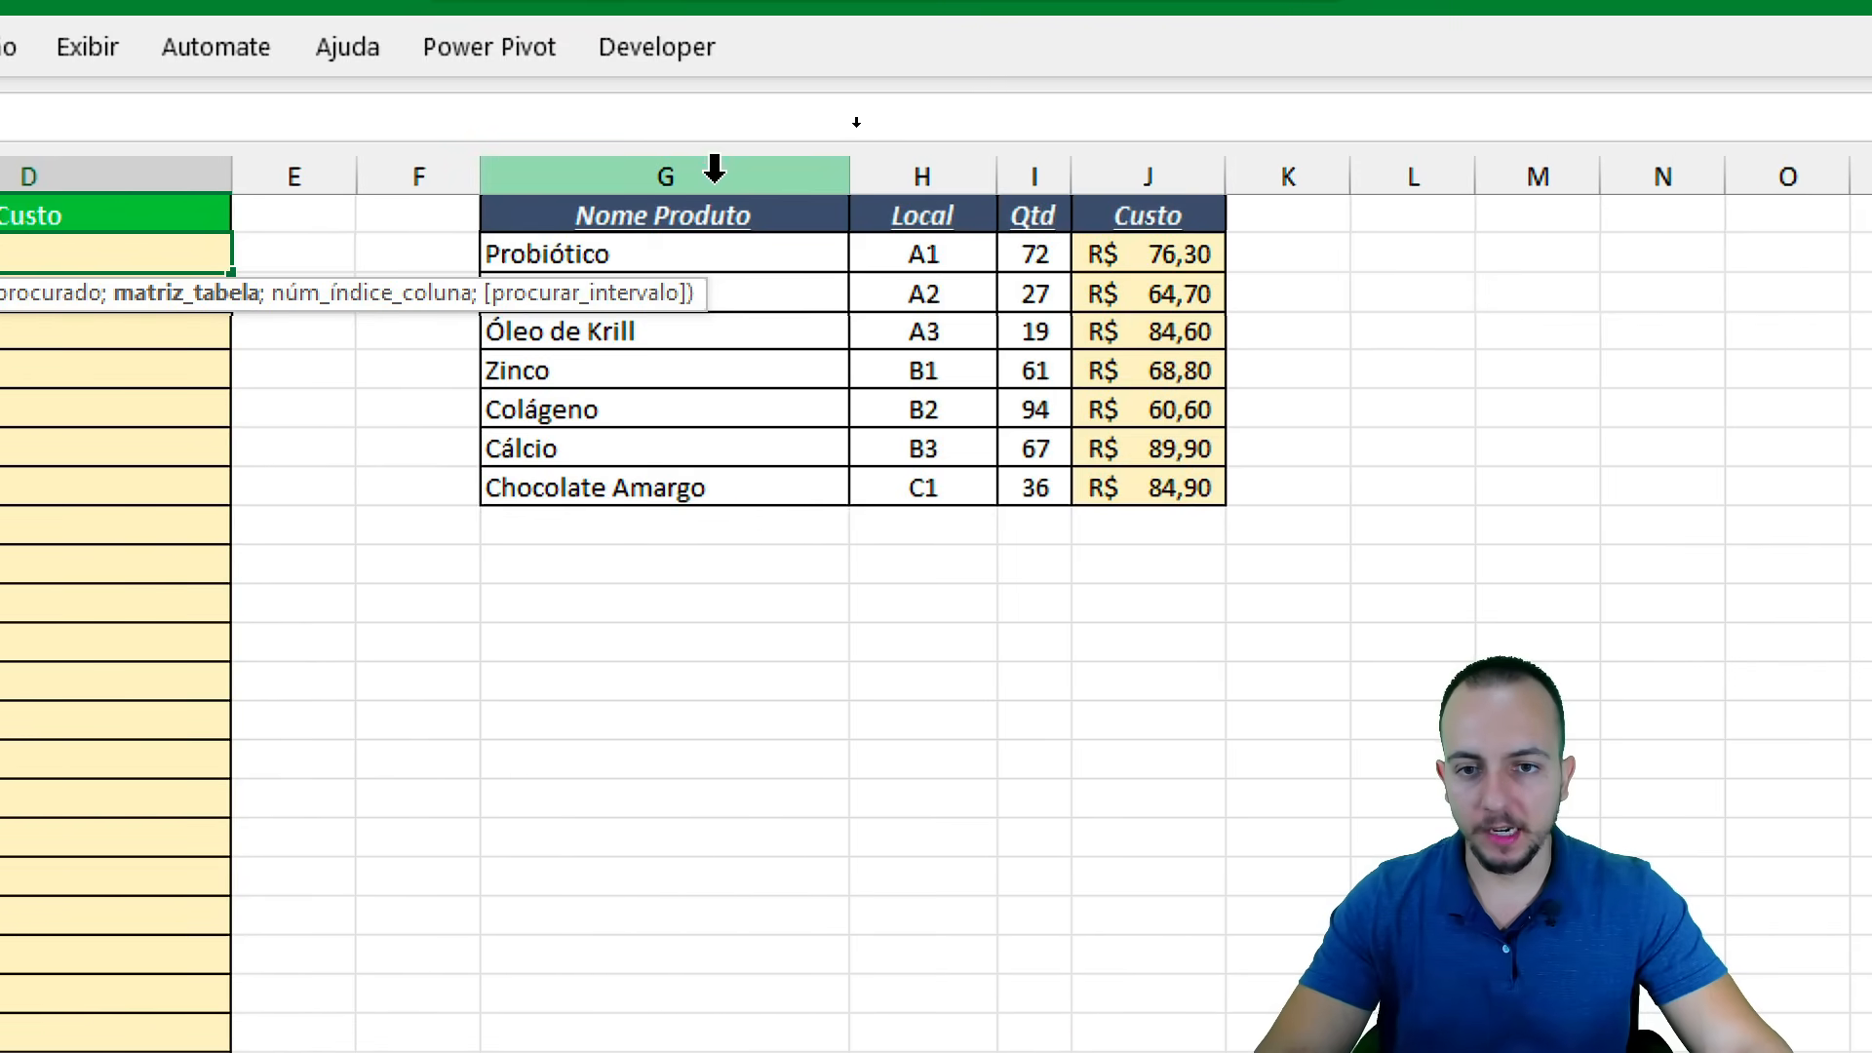
{"action": "left_click_drag", "start_coordinate": [710, 161], "coordinate": [1148, 175]}
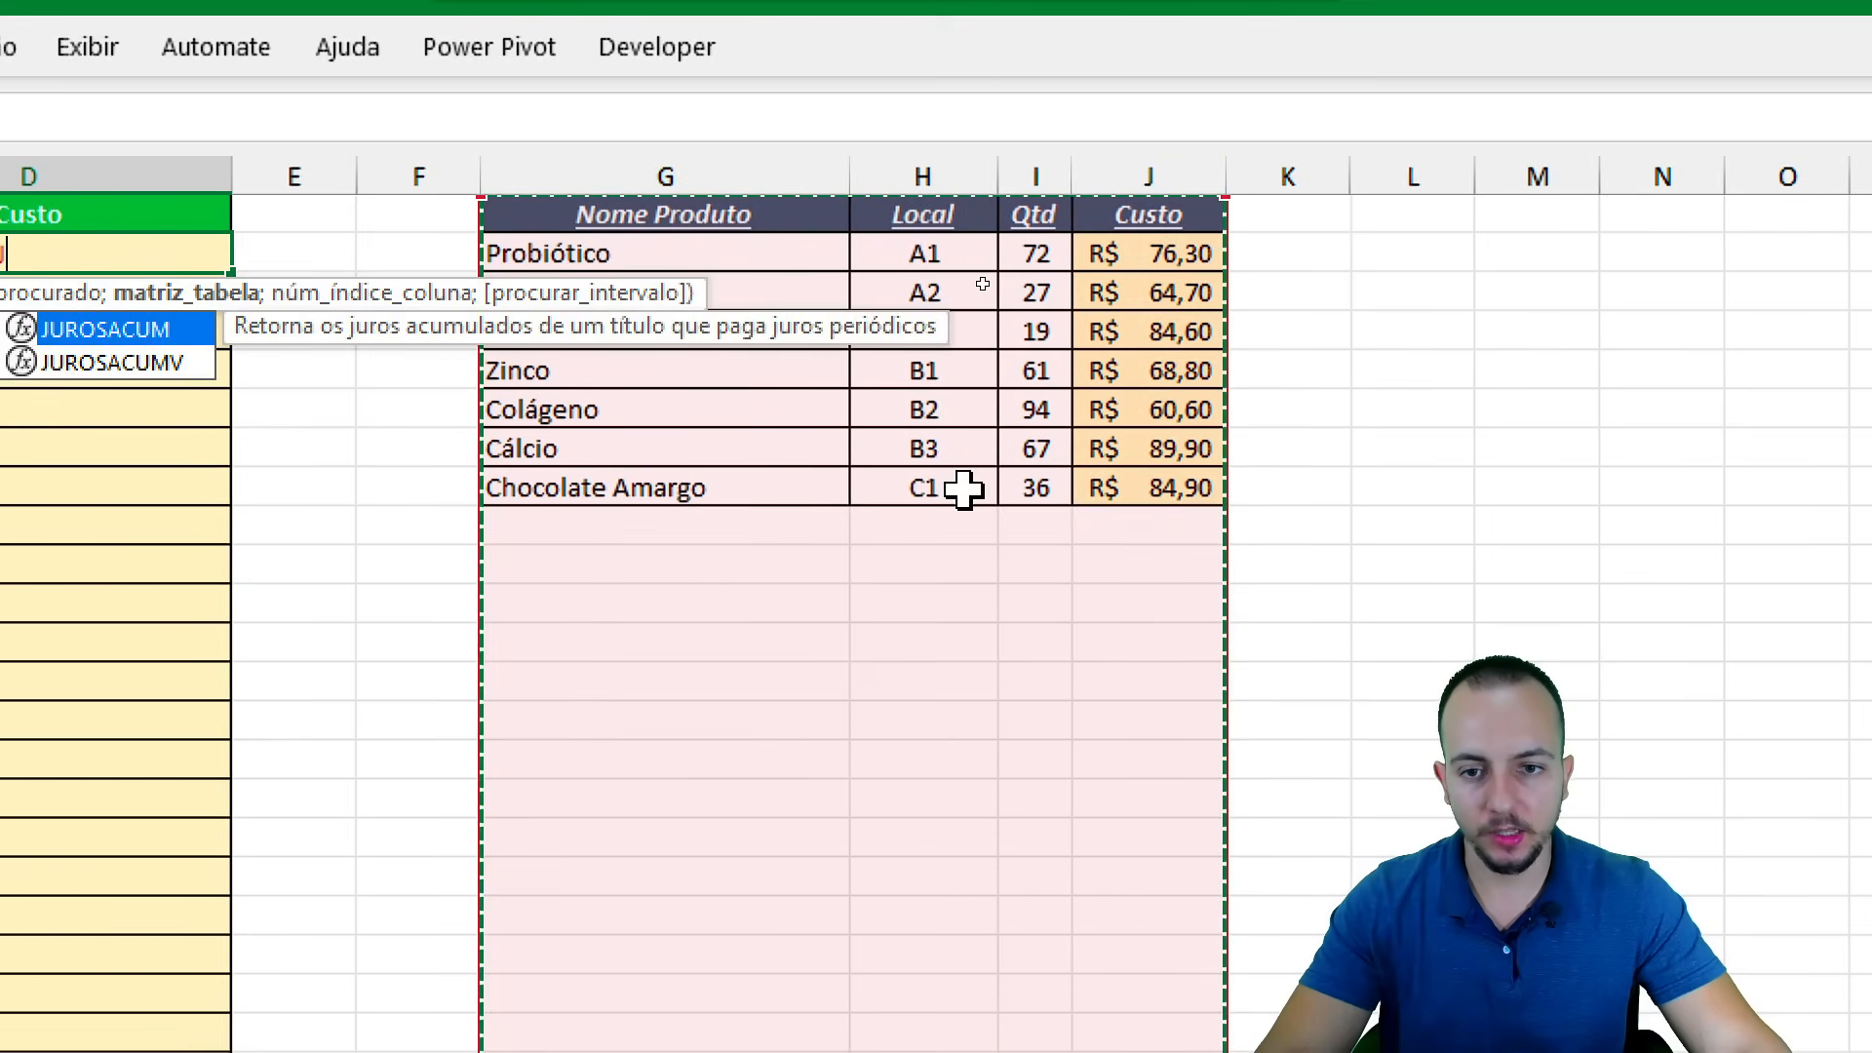
{"action": "type", "text": ";"}
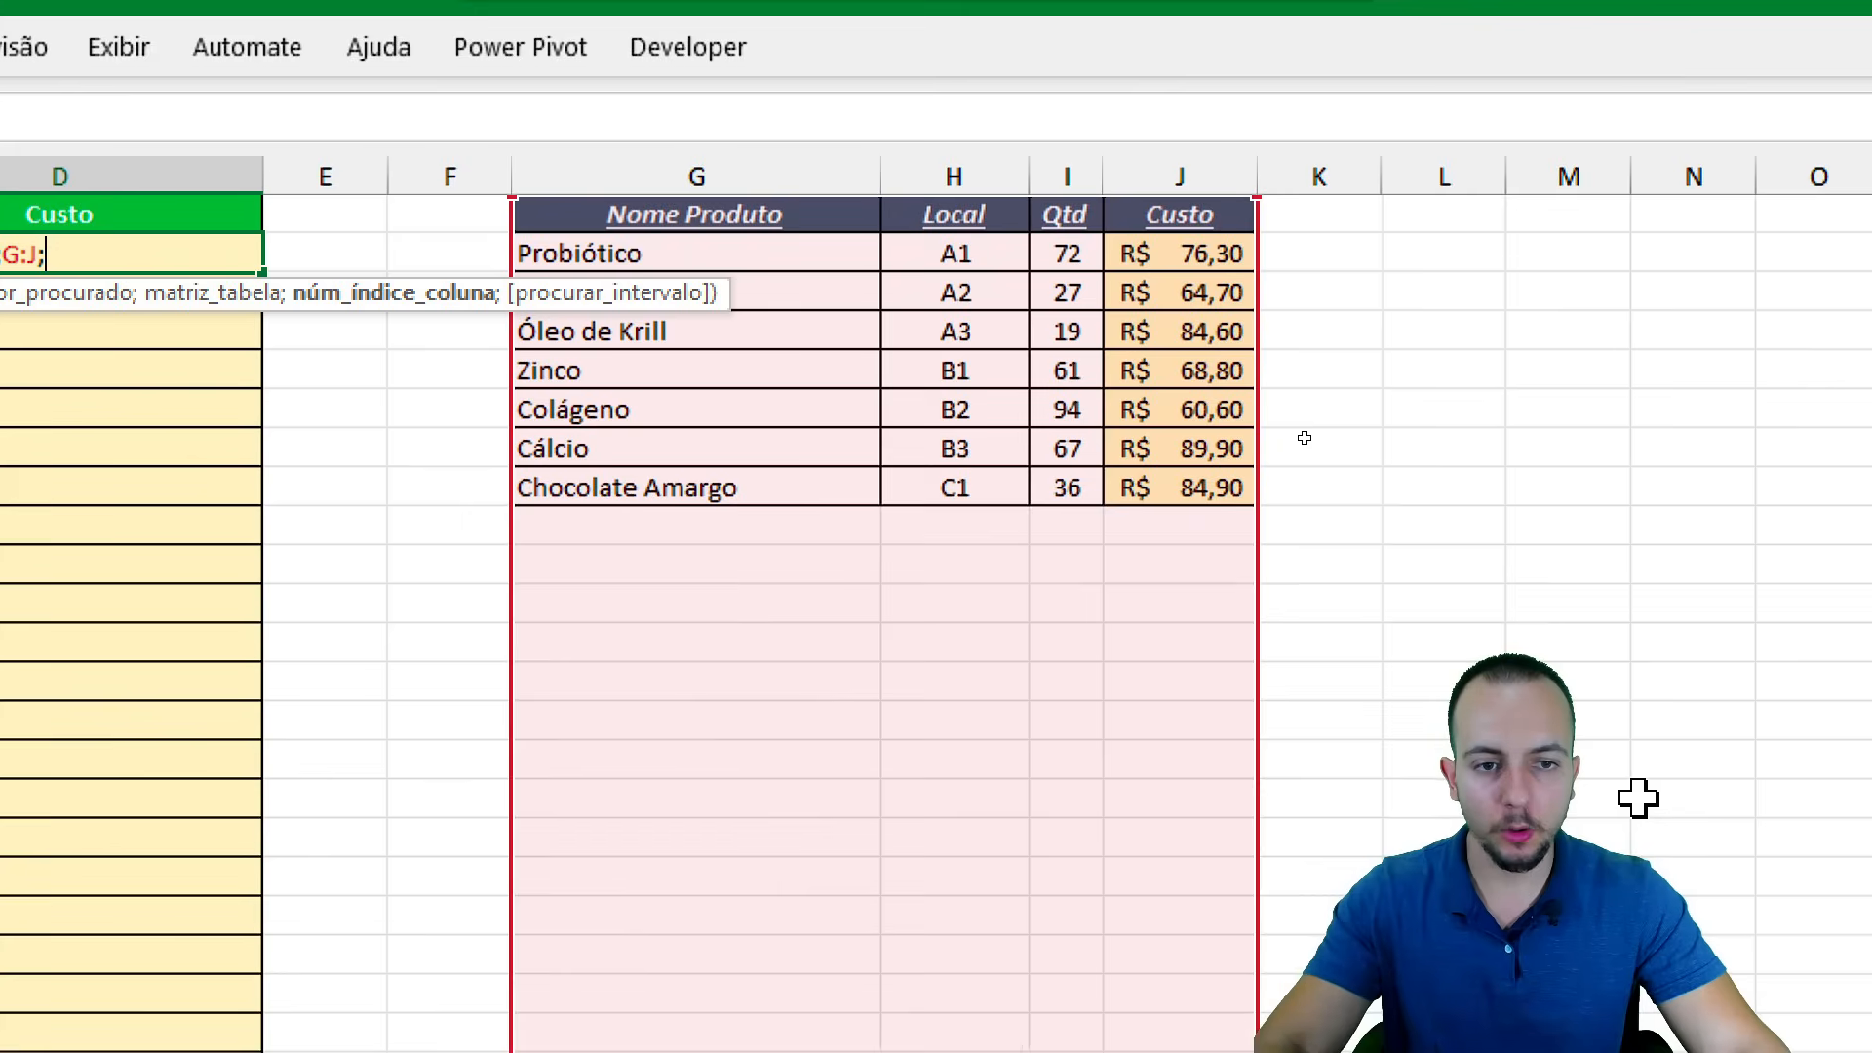
Complete the PROCV formula in D2 with column index 4 for Custo and FALSO for an exact match.
{"action": "left_click_drag", "start_coordinate": [1098, 134], "coordinate": [1287, 542]}
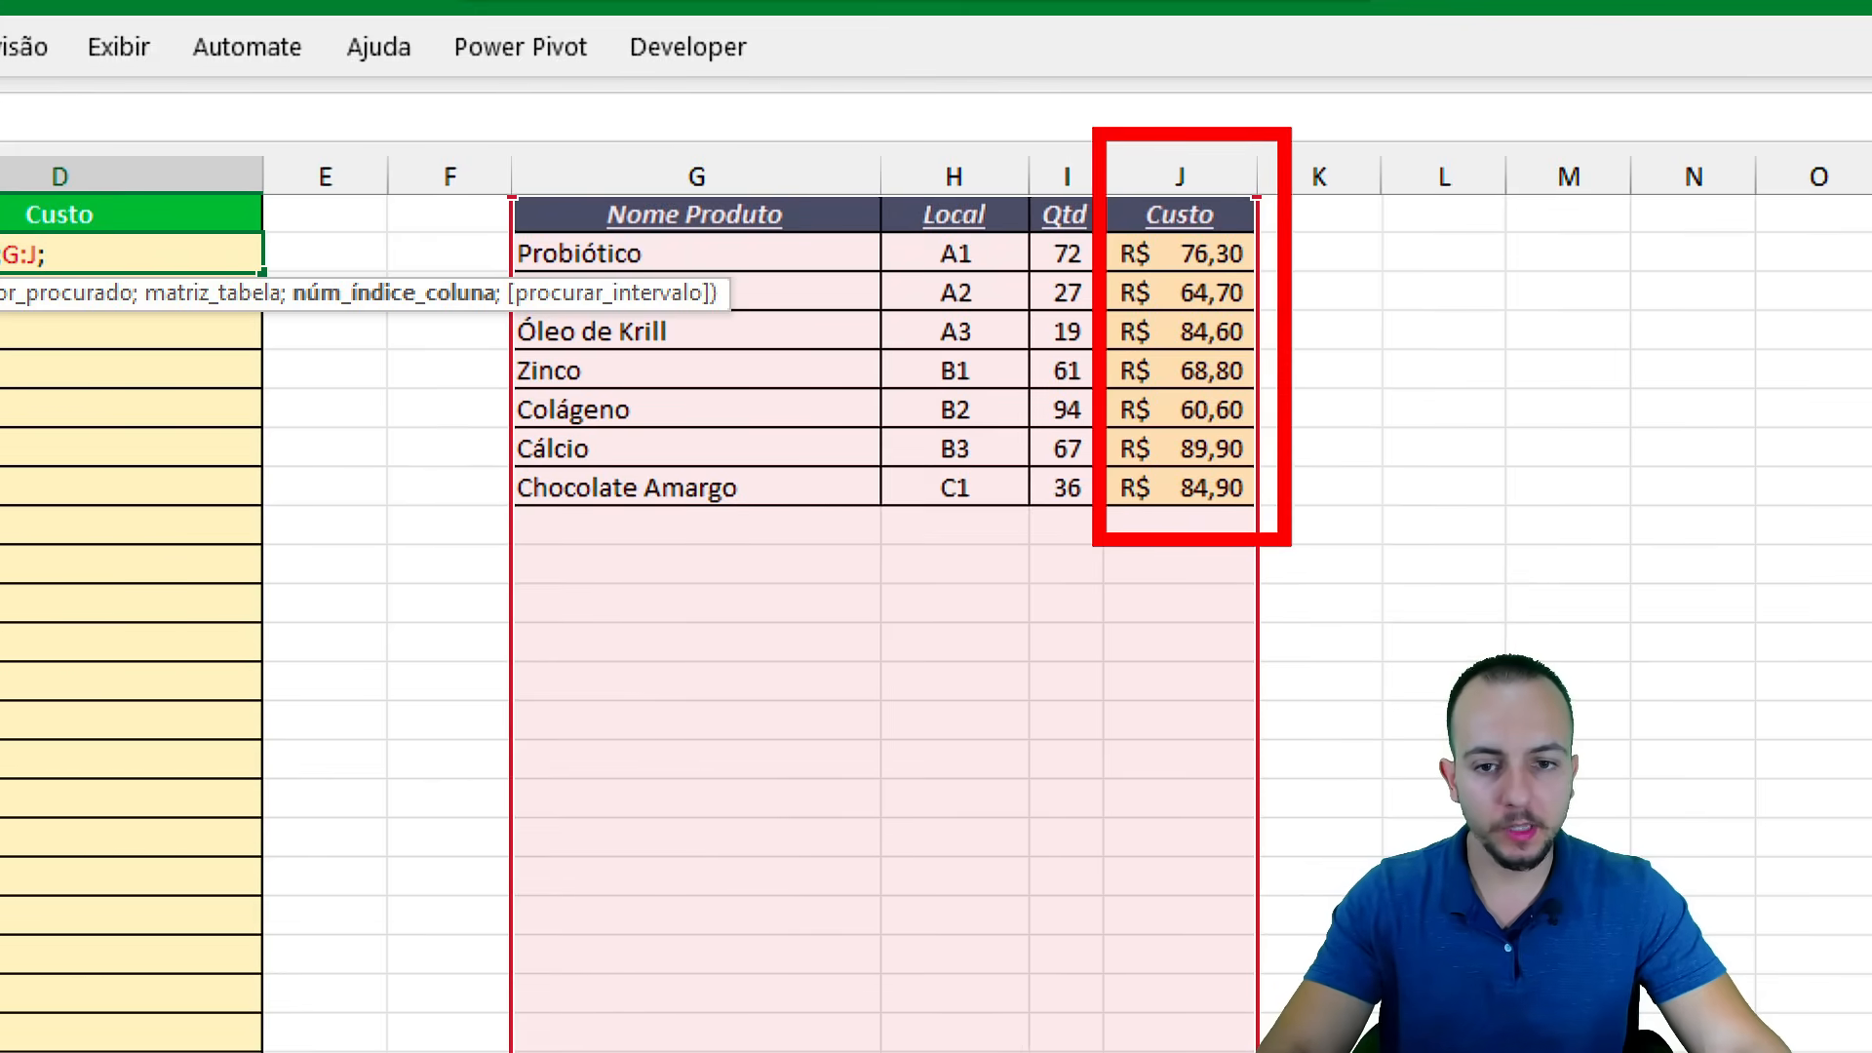
{"action": "left_click_drag", "start_coordinate": [702, 546], "coordinate": [606, 712]}
{"action": "left_click_drag", "start_coordinate": [917, 564], "coordinate": [965, 702]}
{"action": "mouse_move", "coordinate": [1053, 576]}
{"action": "left_mouse_down"}
{"action": "mouse_move", "coordinate": [1073, 624]}
{"action": "mouse_move", "coordinate": [995, 751]}
{"action": "left_mouse_up"}
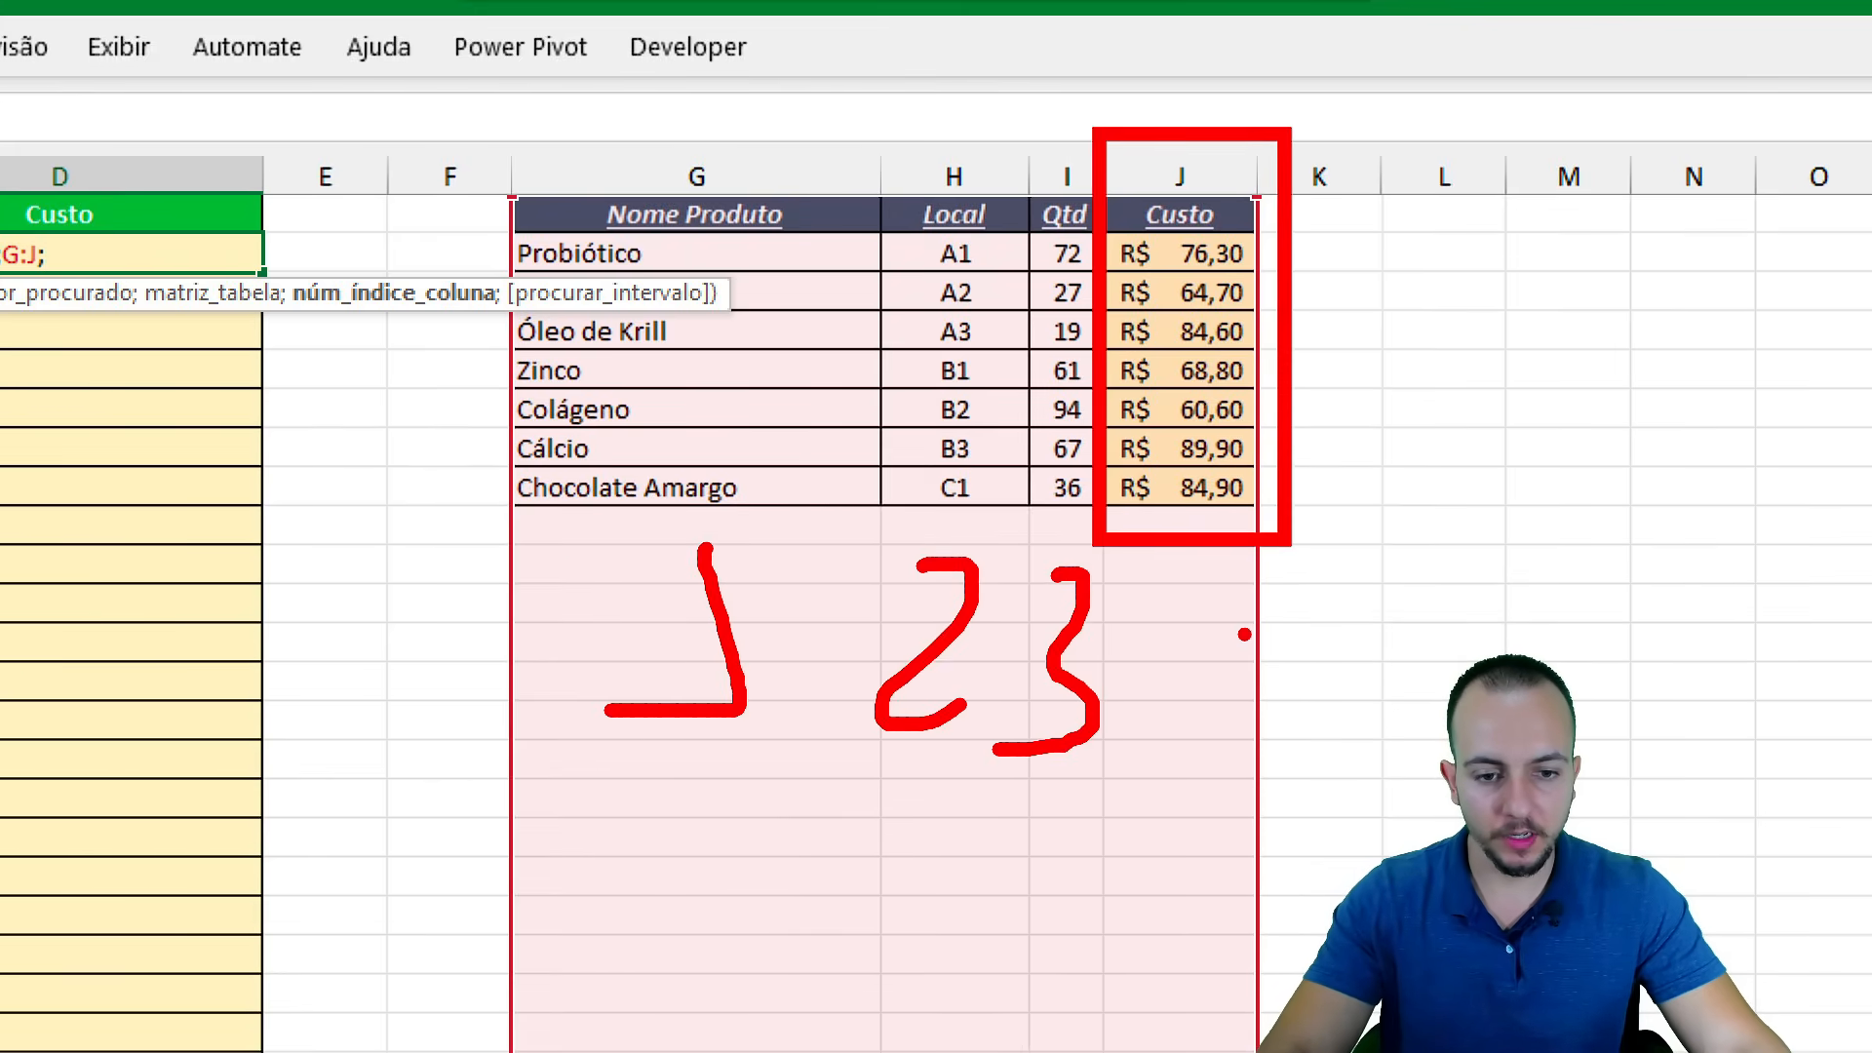
{"action": "left_click_drag", "start_coordinate": [1170, 564], "coordinate": [1246, 634]}
{"action": "left_click_drag", "start_coordinate": [1175, 566], "coordinate": [1180, 749]}
{"action": "left_click_drag", "start_coordinate": [1214, 451], "coordinate": [1215, 605]}
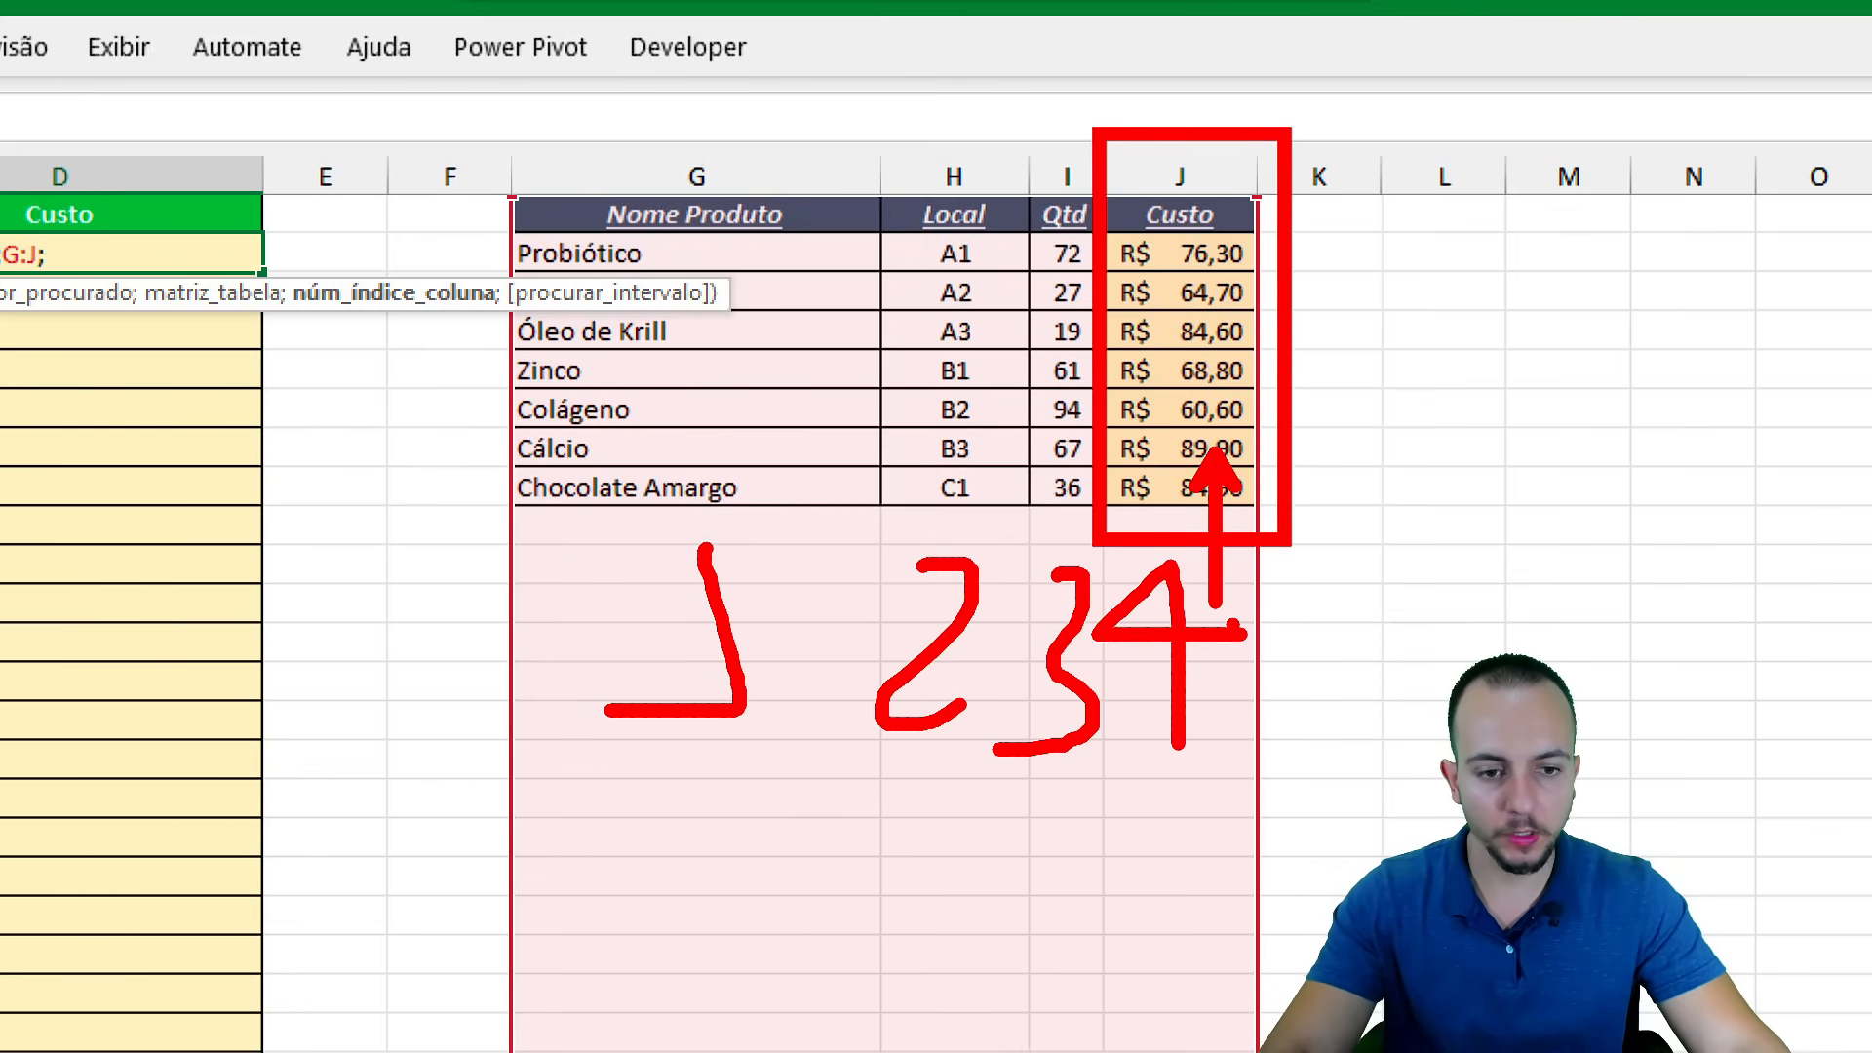
{"action": "type", "text": "4;"}
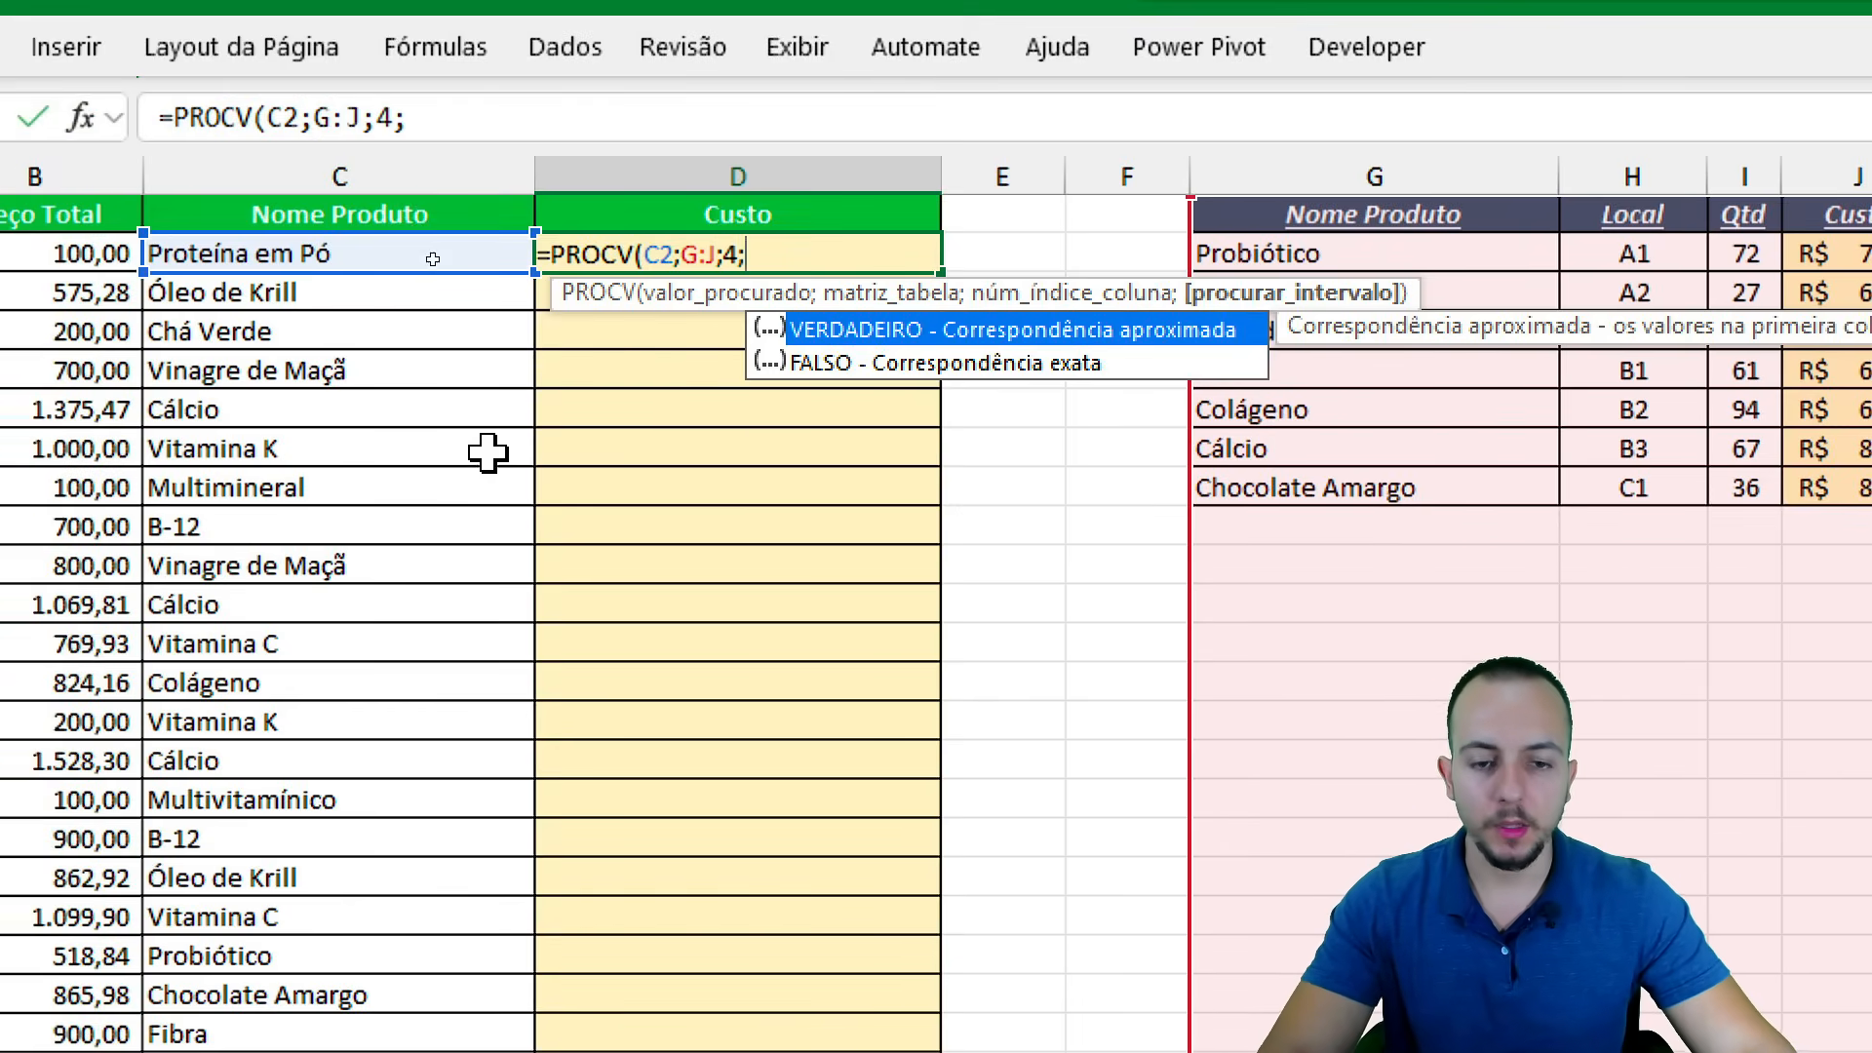
{"action": "left_click", "coordinate": [870, 368]}
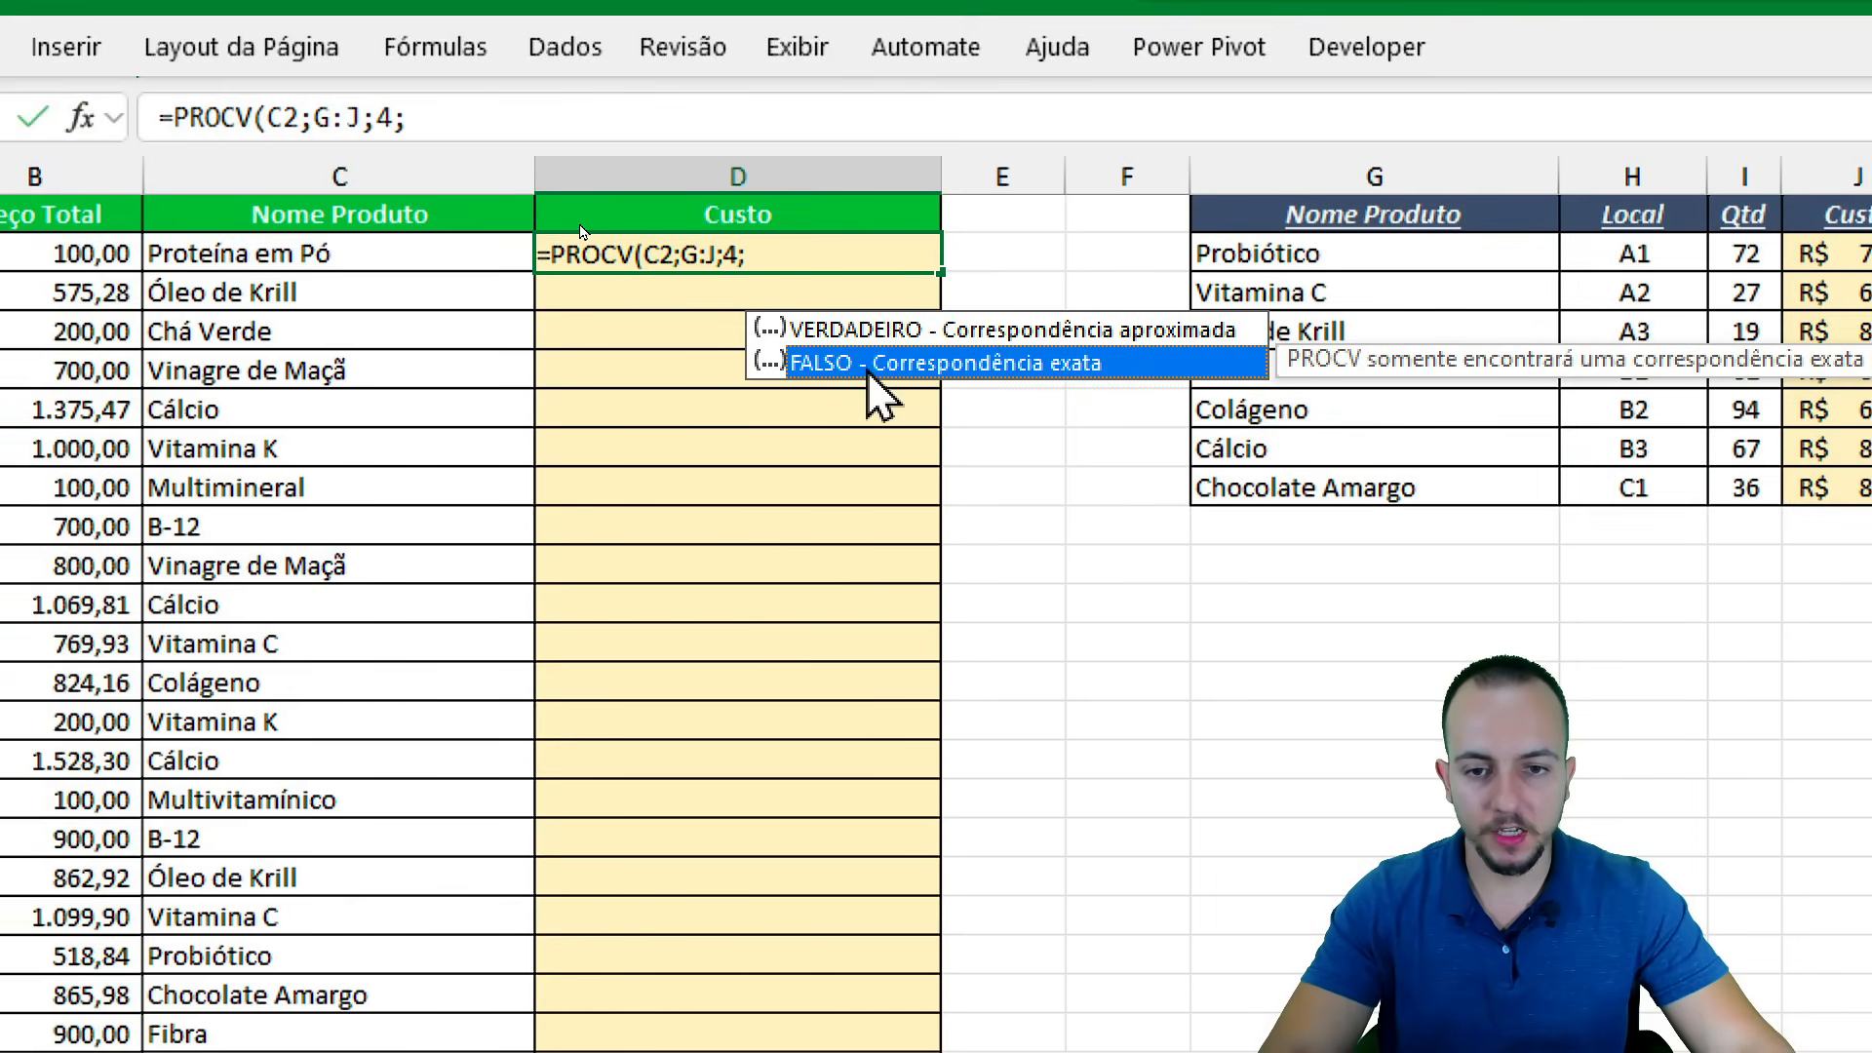
{"action": "double_click", "coordinate": [868, 367]}
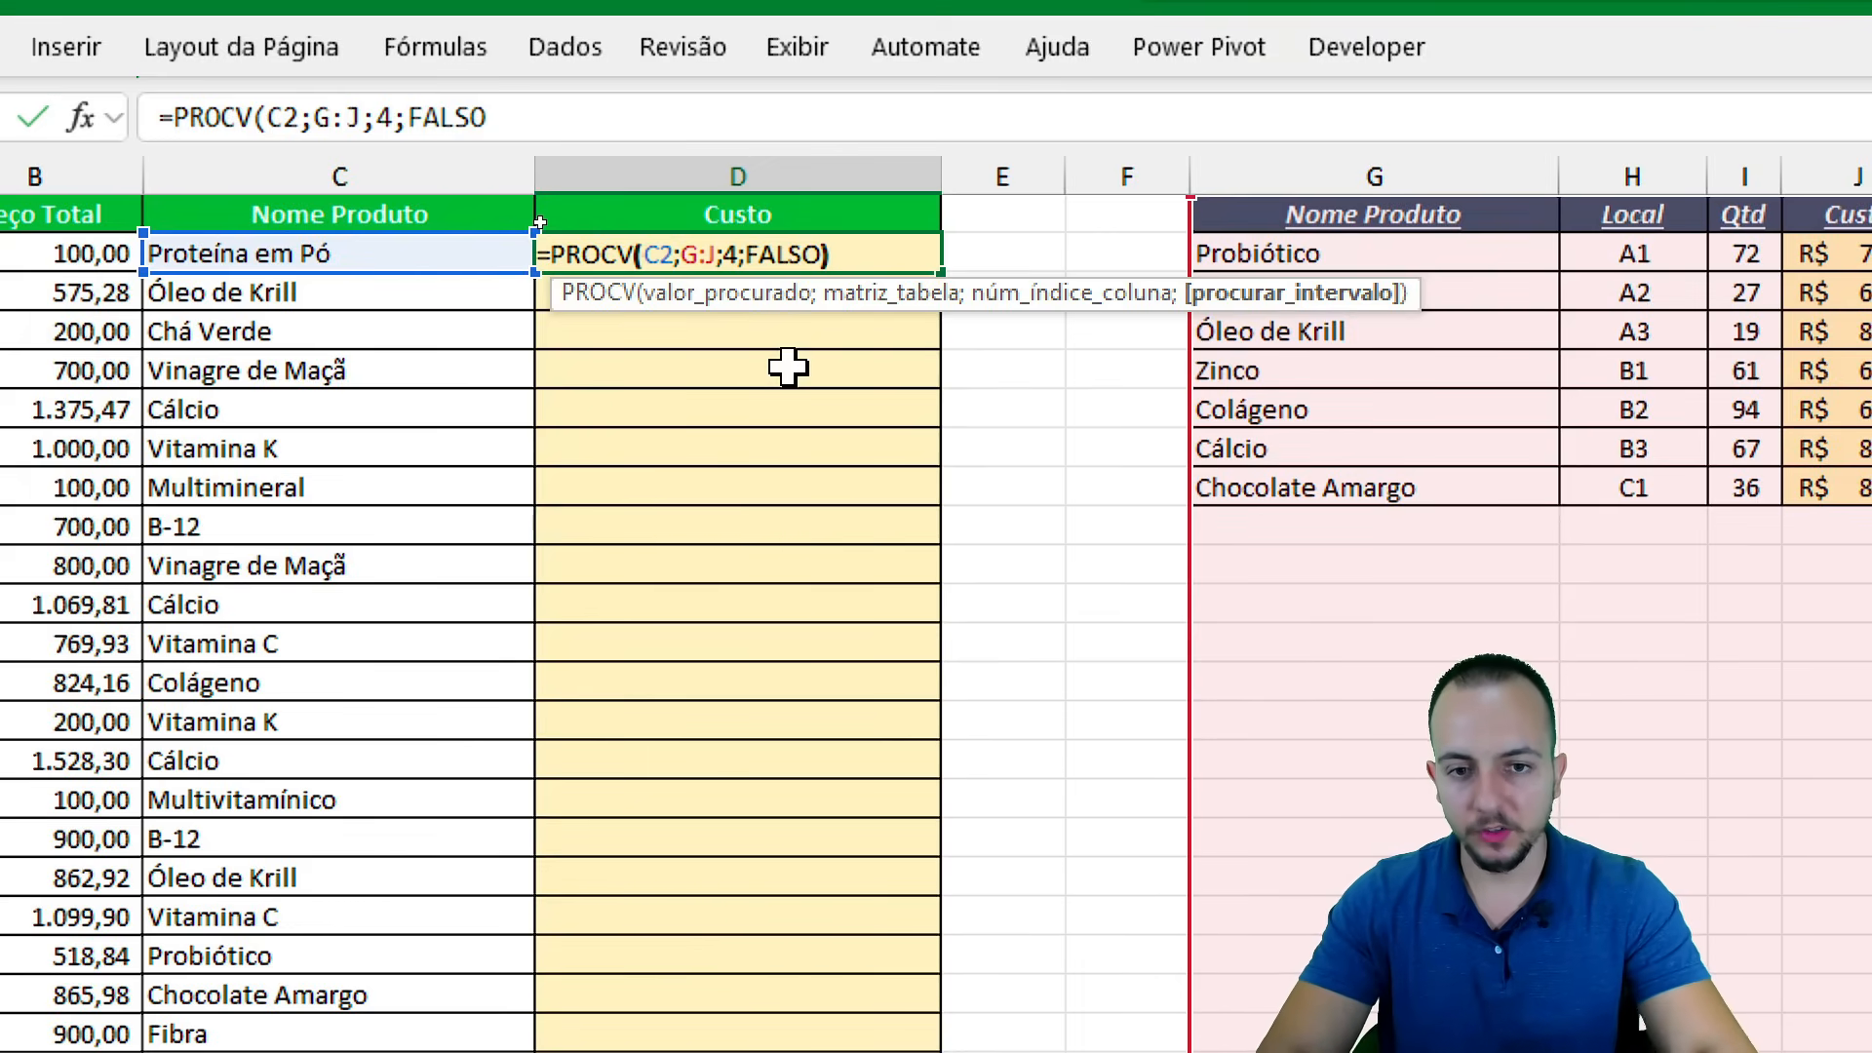
{"action": "type", "text": ")"}
{"action": "key", "text": "Return"}
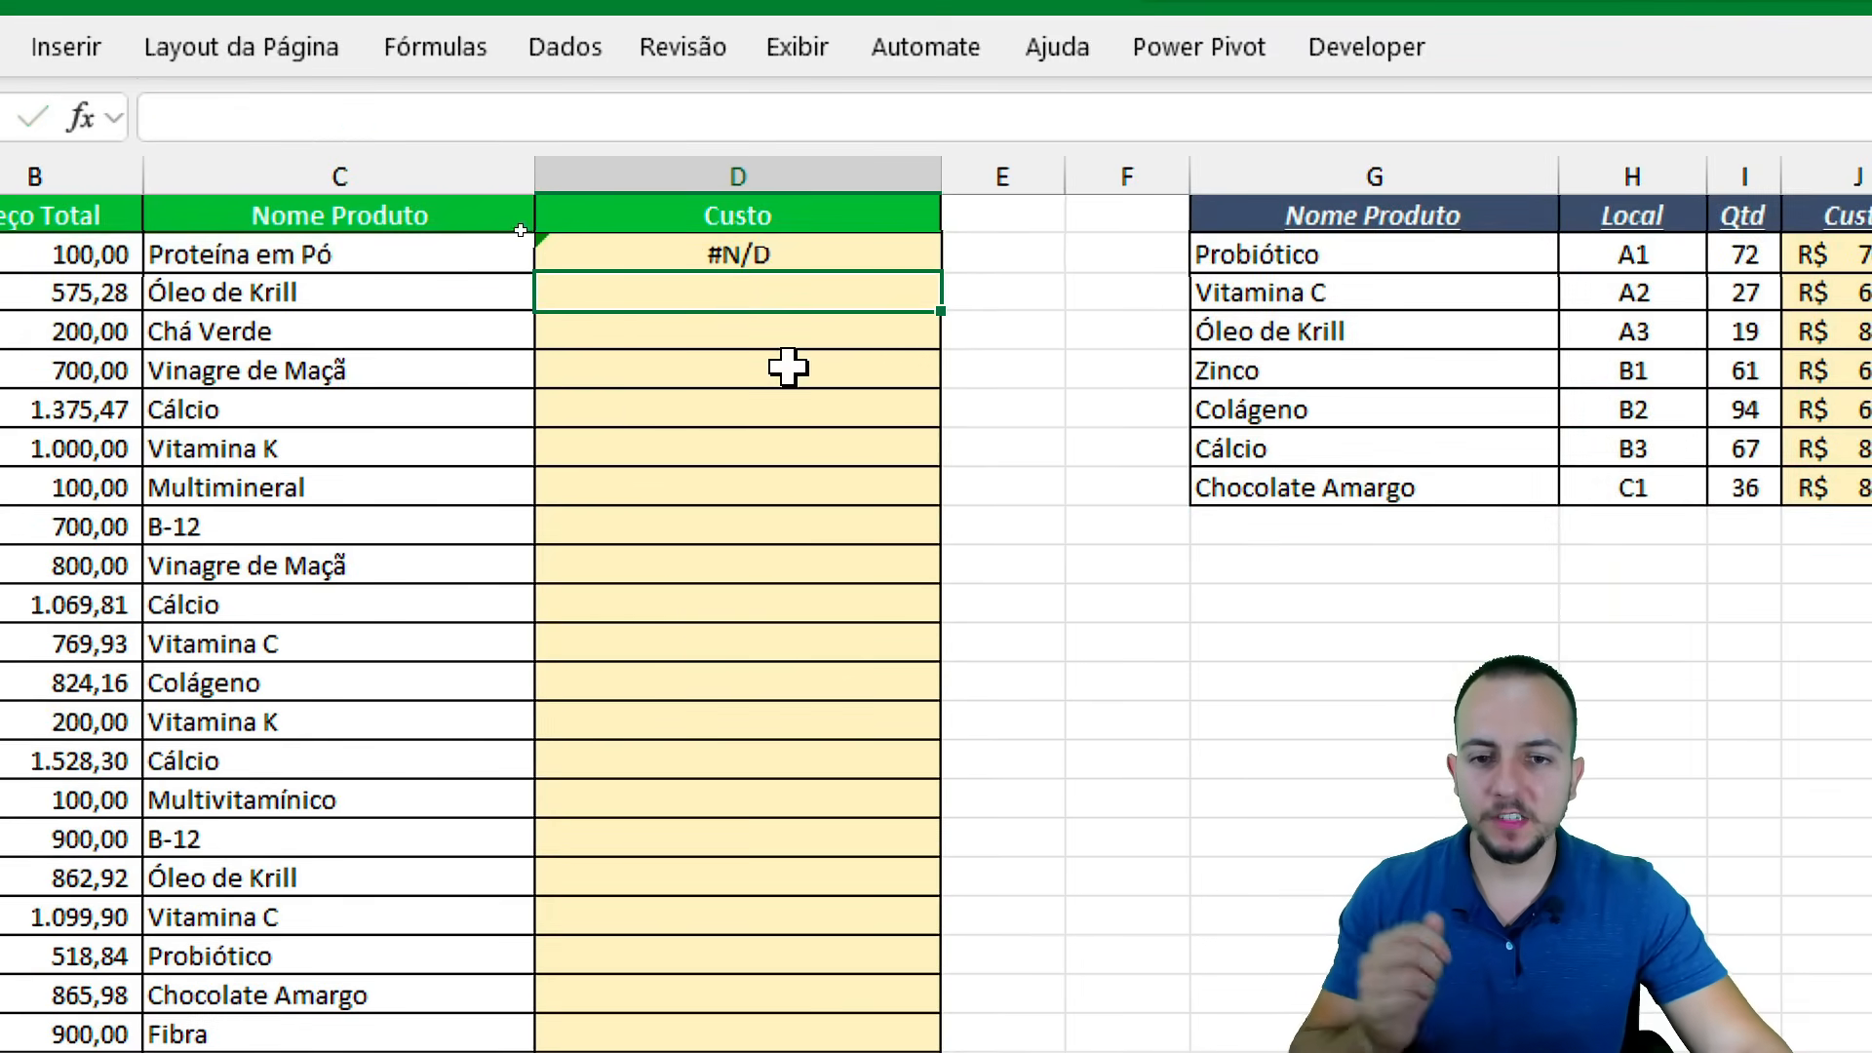
Fill the PROCV formula from D2 down to D11.
{"action": "left_click", "coordinate": [808, 256]}
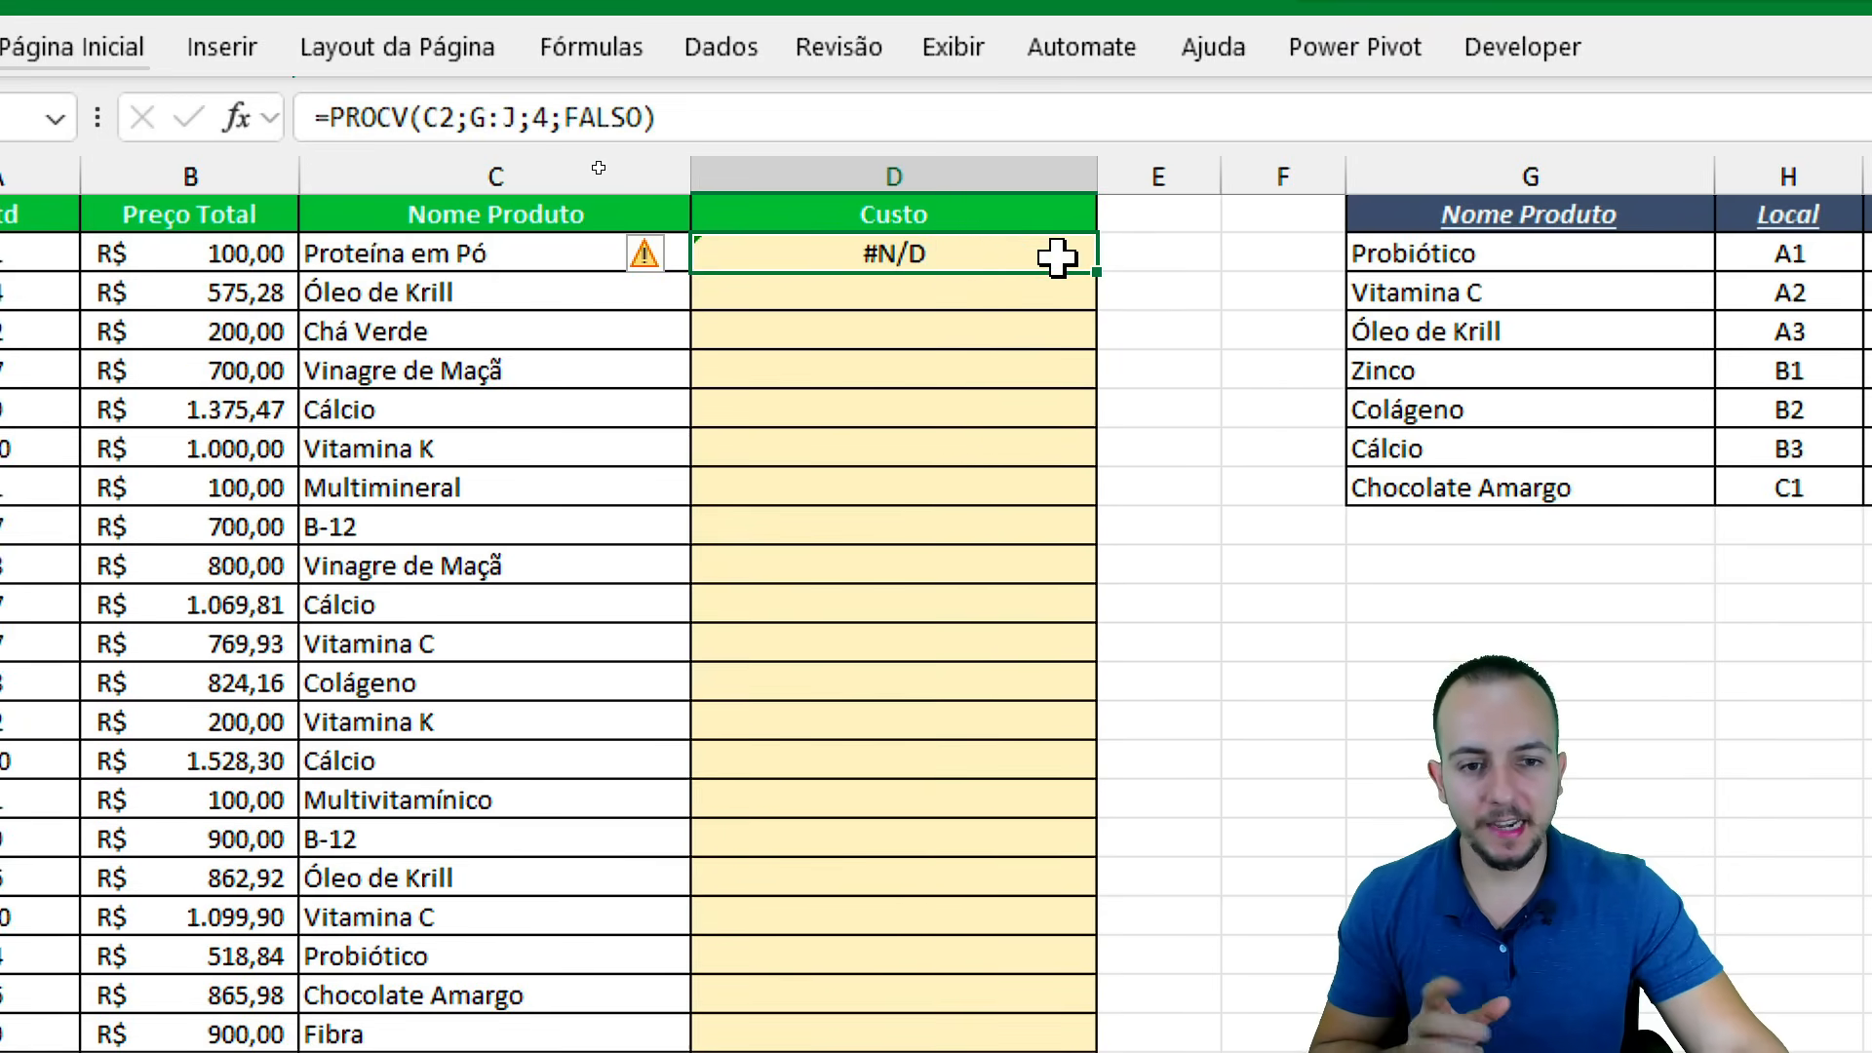
{"action": "left_click_drag", "start_coordinate": [1095, 272], "coordinate": [1057, 605]}
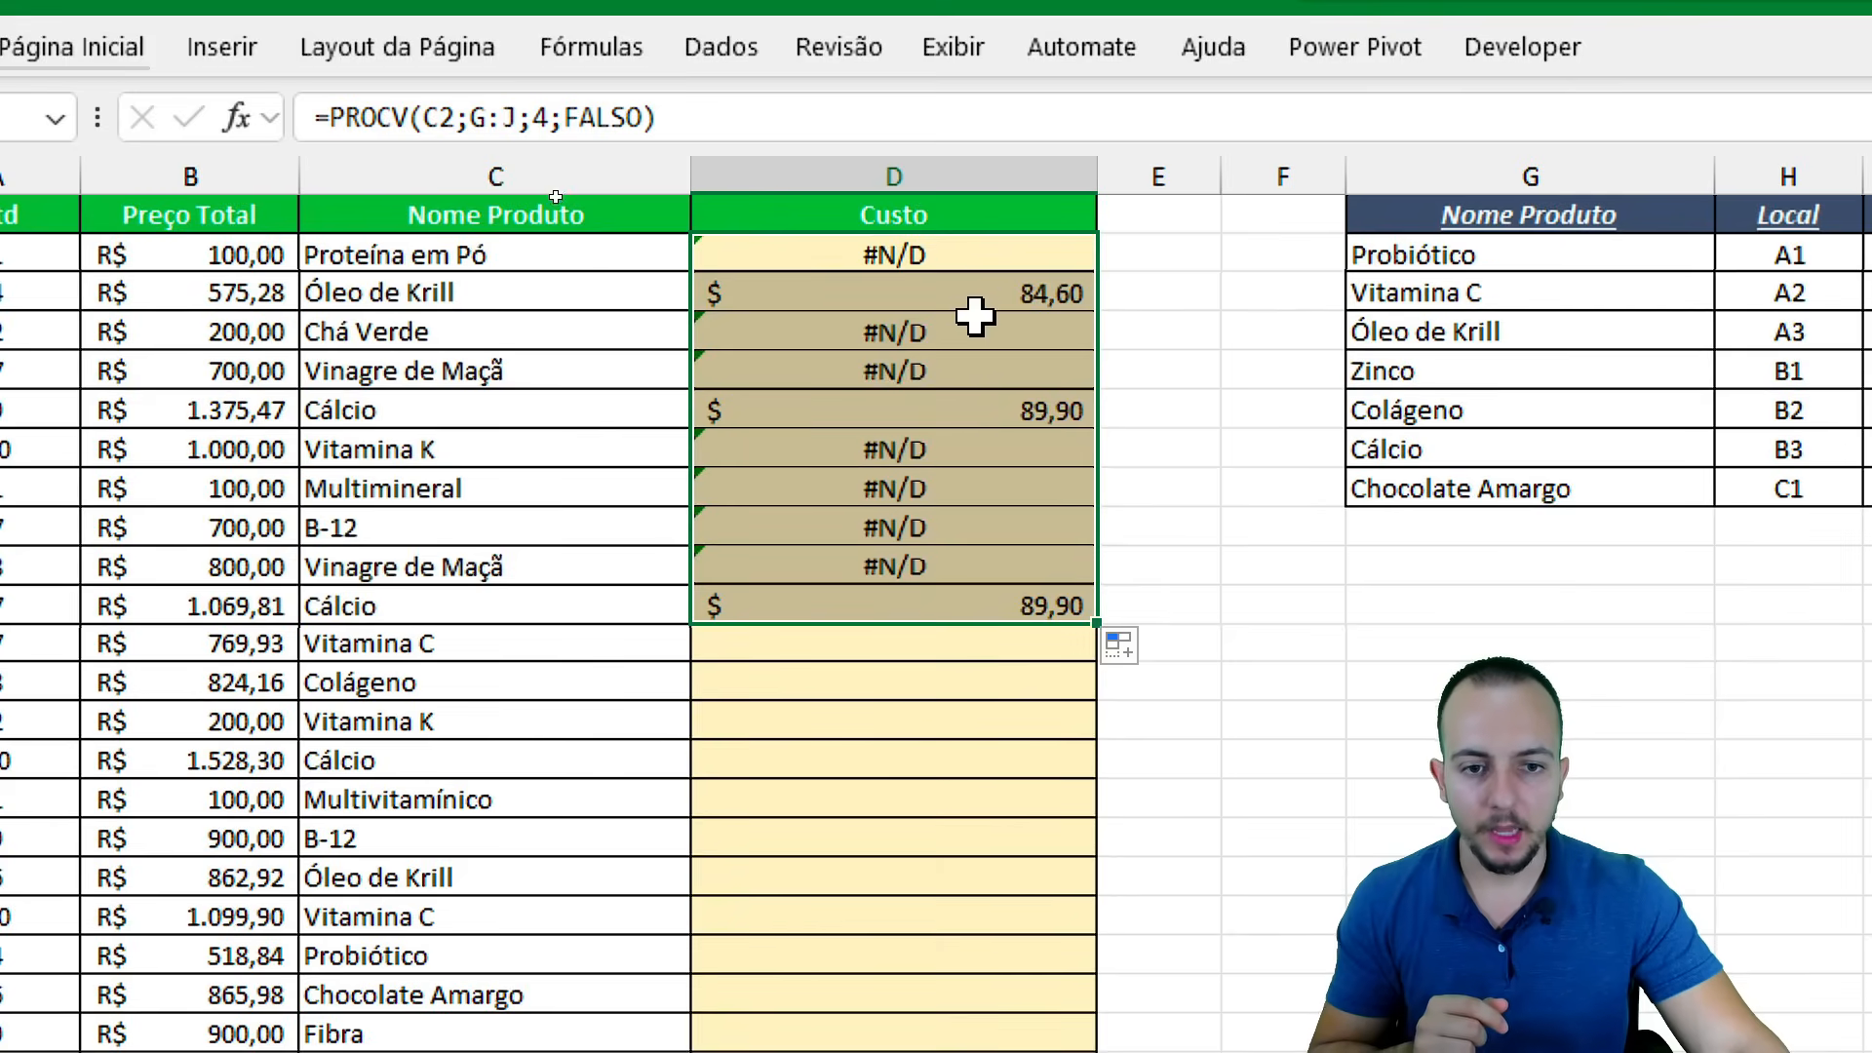
{"action": "left_click", "coordinate": [974, 292]}
Check the Custo results and compare Proteína em Pó in C2 with the Nome Produto list in column G.
{"action": "left_click_drag", "start_coordinate": [1170, 308], "coordinate": [1100, 231]}
{"action": "mouse_move", "coordinate": [922, 289]}
{"action": "left_mouse_down"}
{"action": "mouse_move", "coordinate": [780, 363]}
{"action": "mouse_move", "coordinate": [892, 265]}
{"action": "left_mouse_up"}
{"action": "key", "text": "Escape"}
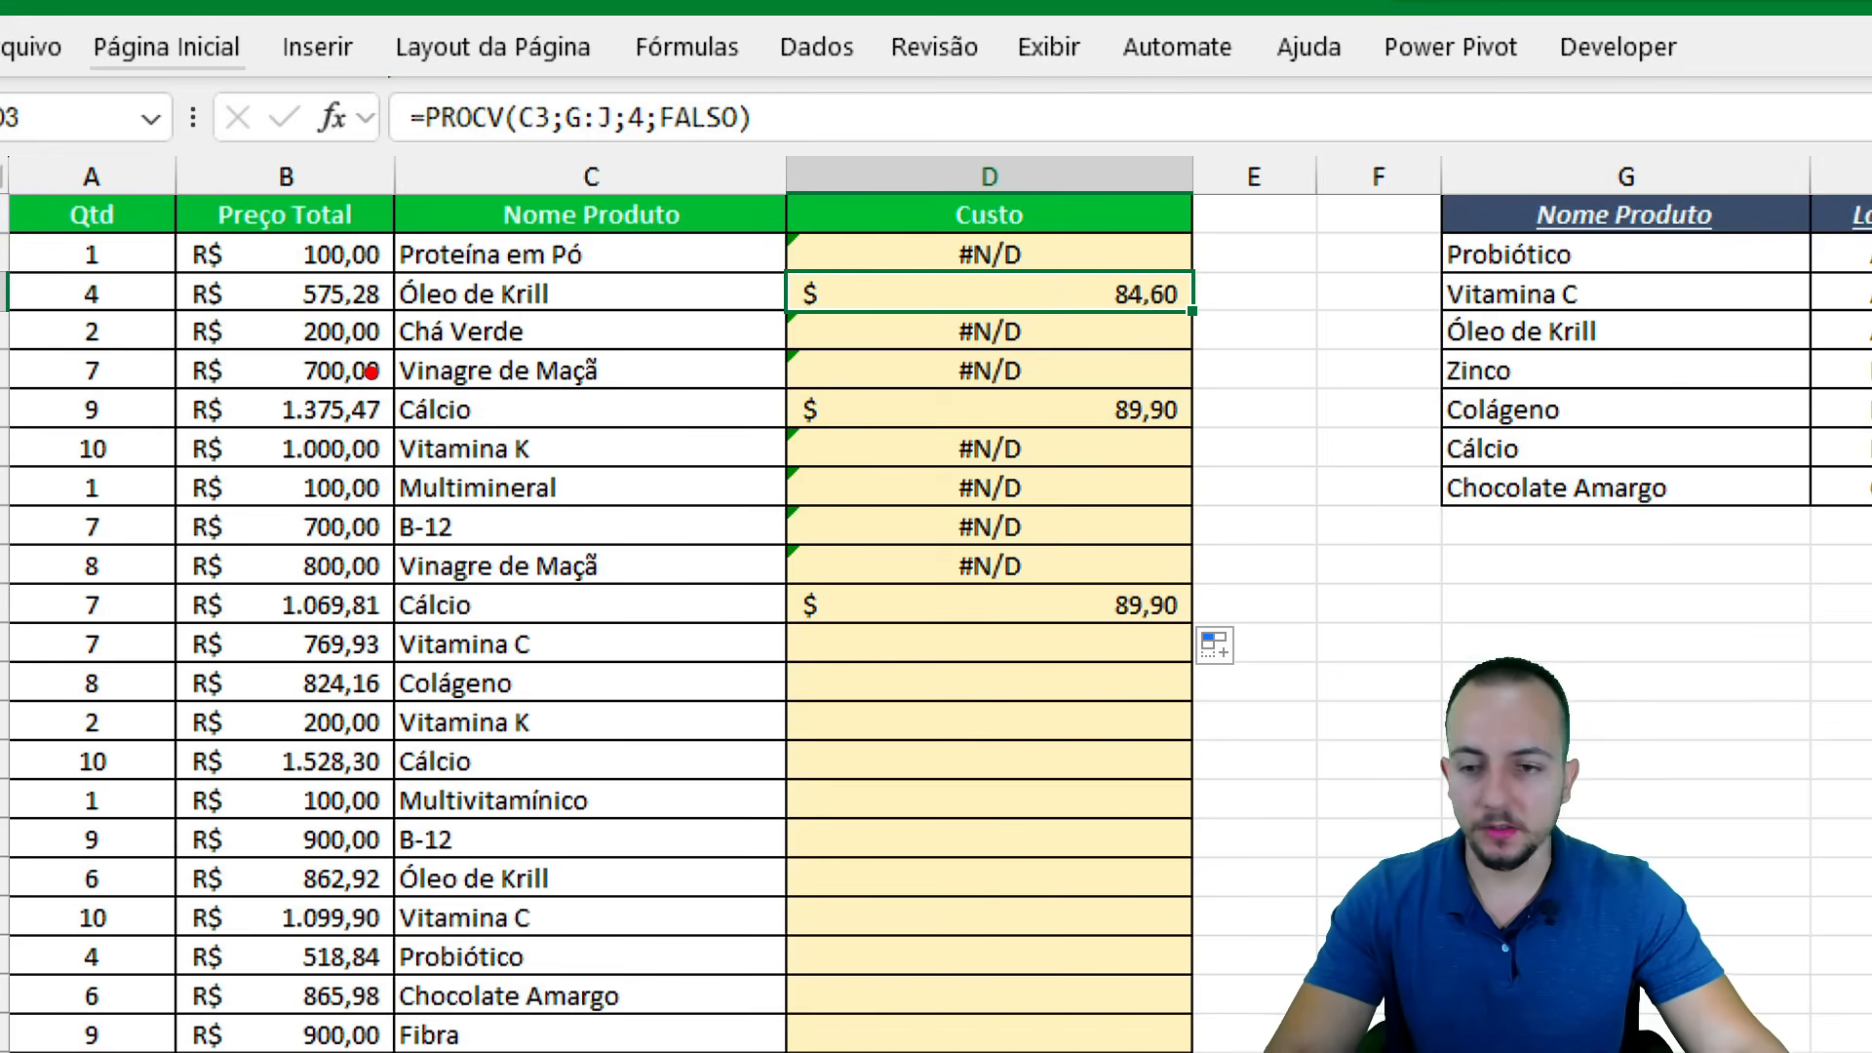
{"action": "mouse_move", "coordinate": [356, 219]}
{"action": "left_mouse_down"}
{"action": "mouse_move", "coordinate": [620, 279]}
{"action": "mouse_move", "coordinate": [751, 400]}
{"action": "left_mouse_up"}
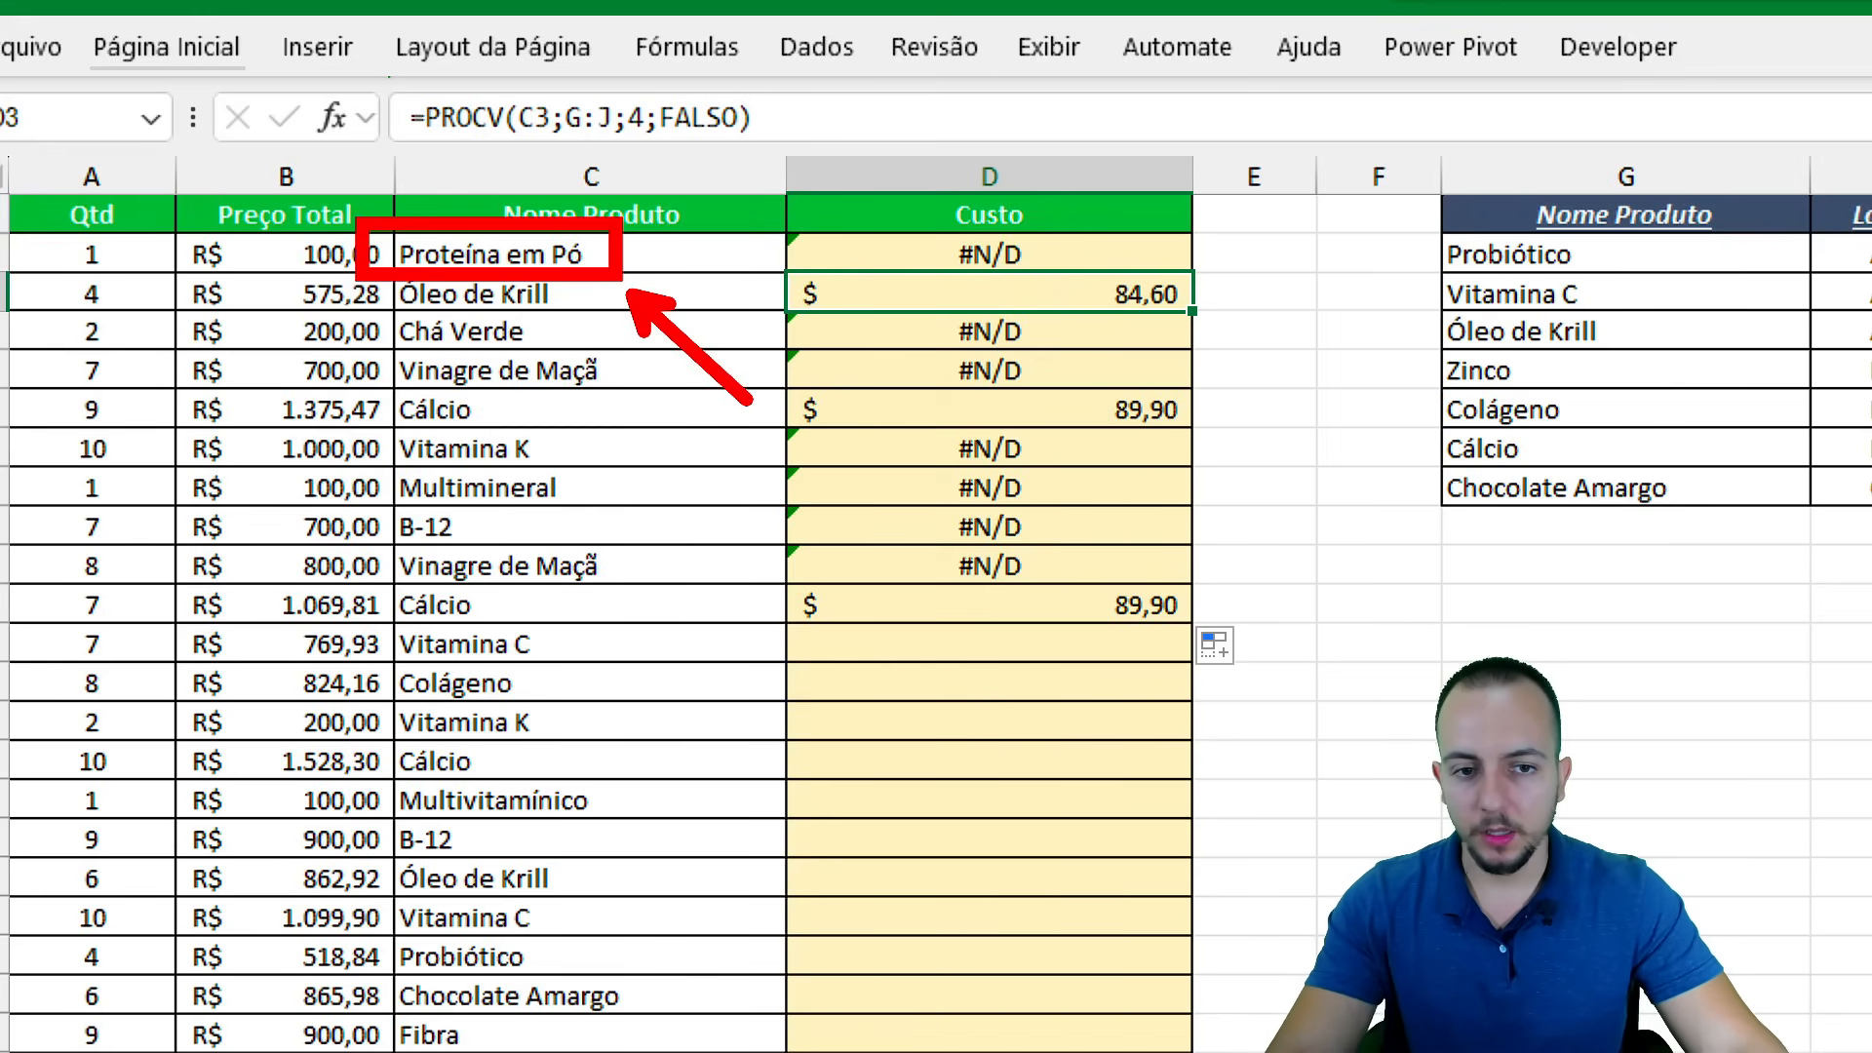
{"action": "left_click_drag", "start_coordinate": [1014, 192], "coordinate": [1090, 242]}
{"action": "key", "text": "Escape"}
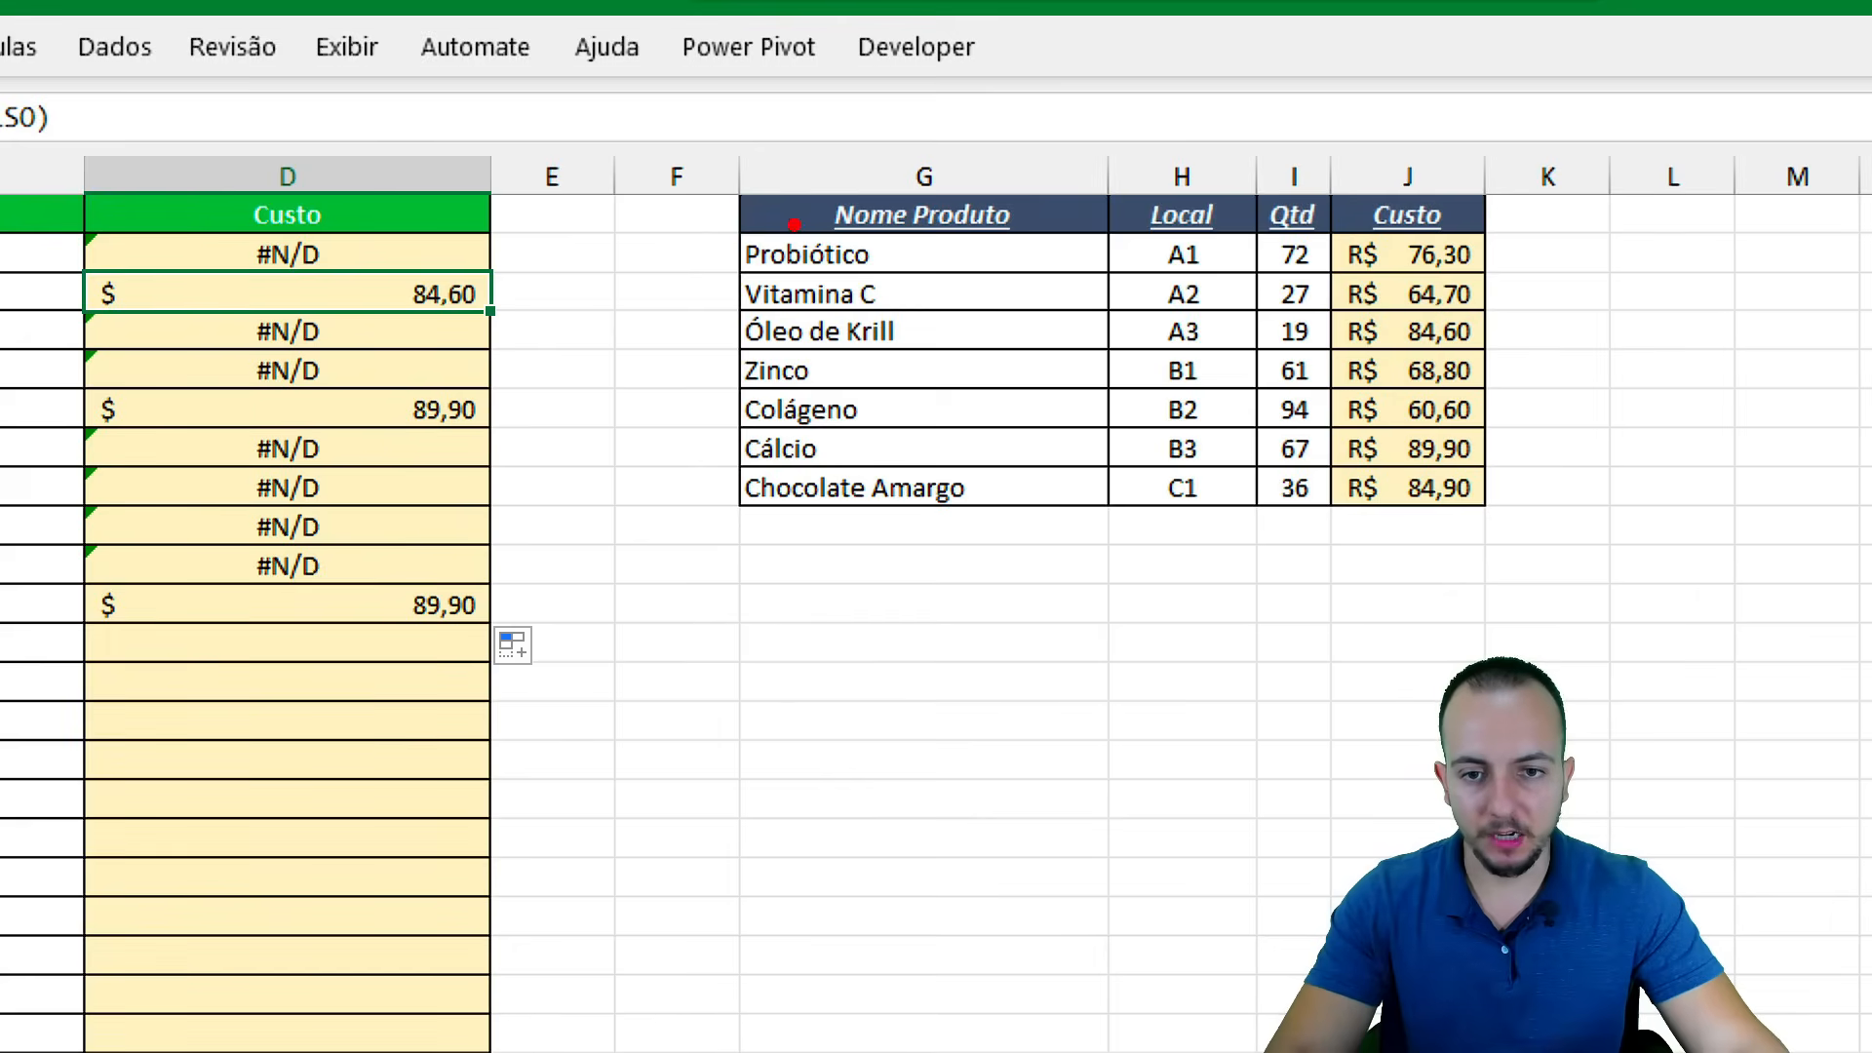
{"action": "left_click_drag", "start_coordinate": [717, 223], "coordinate": [1009, 531]}
{"action": "left_click_drag", "start_coordinate": [1026, 357], "coordinate": [1126, 314]}
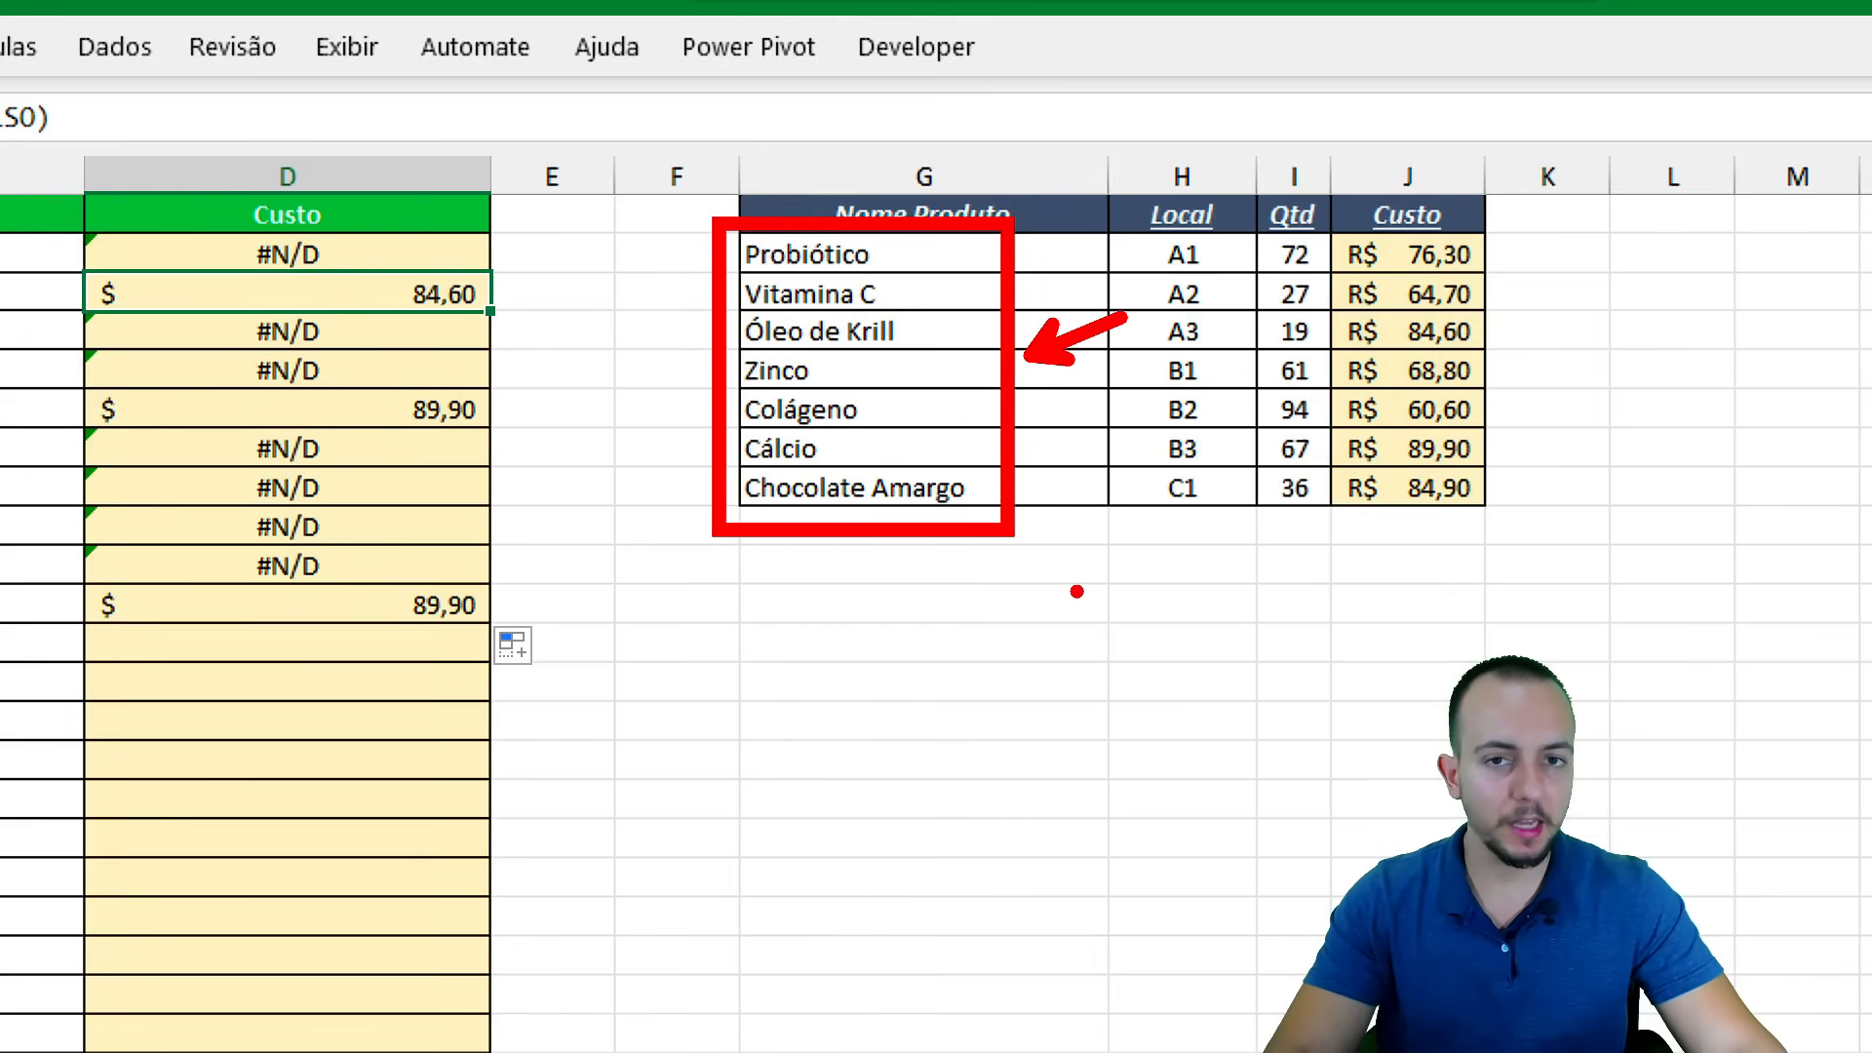
{"action": "key", "text": "Escape"}
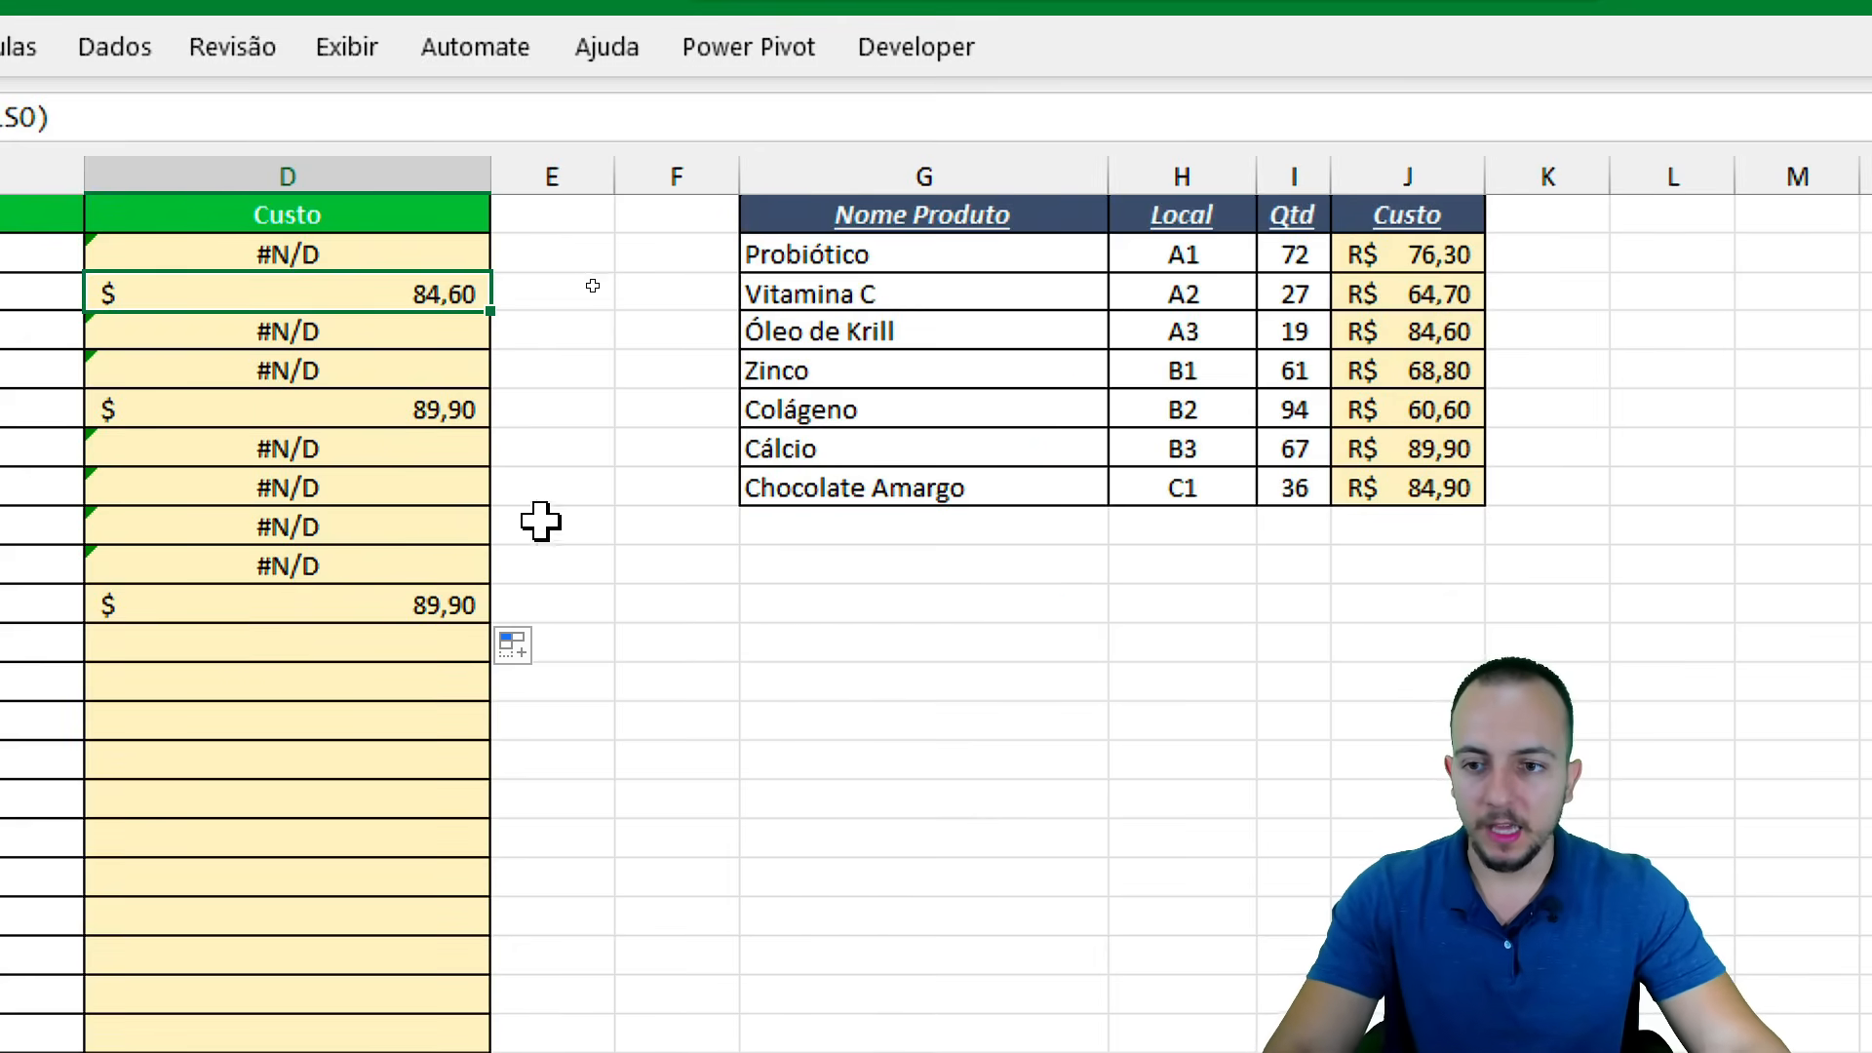
Wrap the PROCV formula in D2 in the SEERRO function.
{"action": "left_click", "coordinate": [180, 257]}
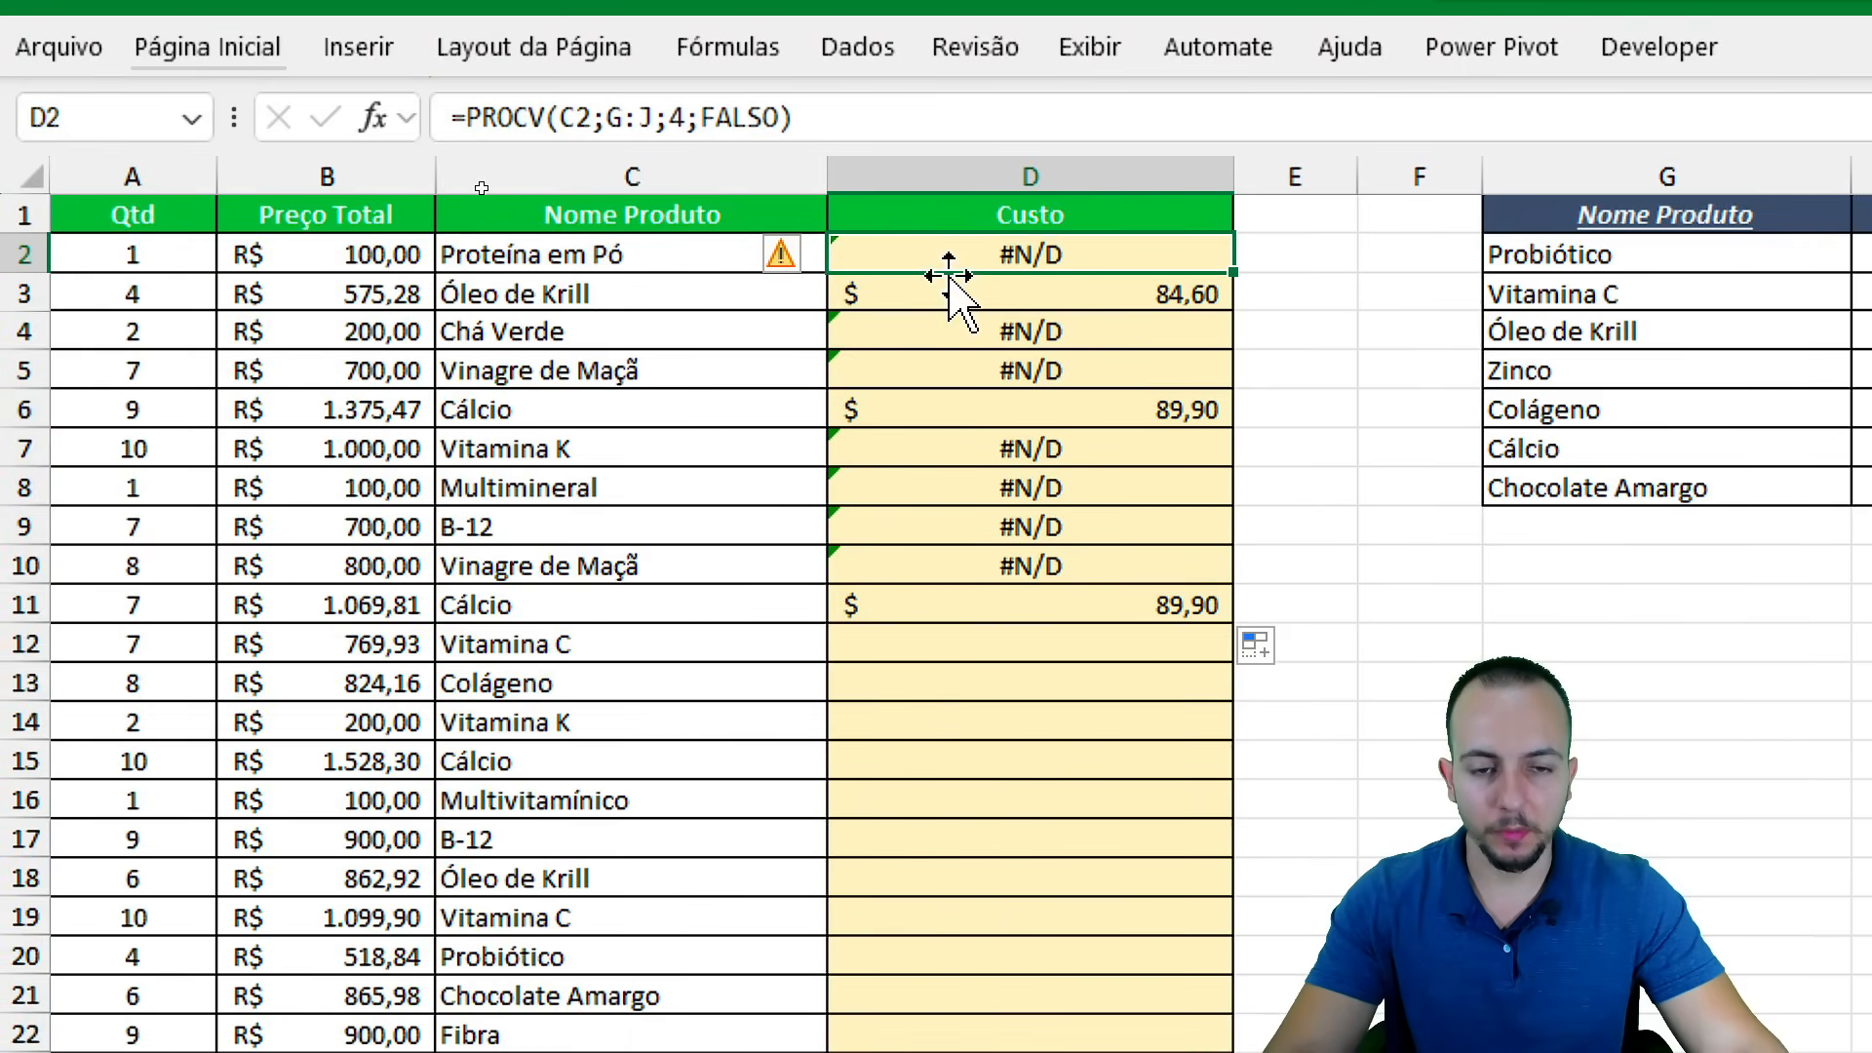
{"action": "double_click", "coordinate": [1063, 254]}
{"action": "key", "text": "Home"}
{"action": "key", "text": "Right"}
{"action": "type", "text": "see"}
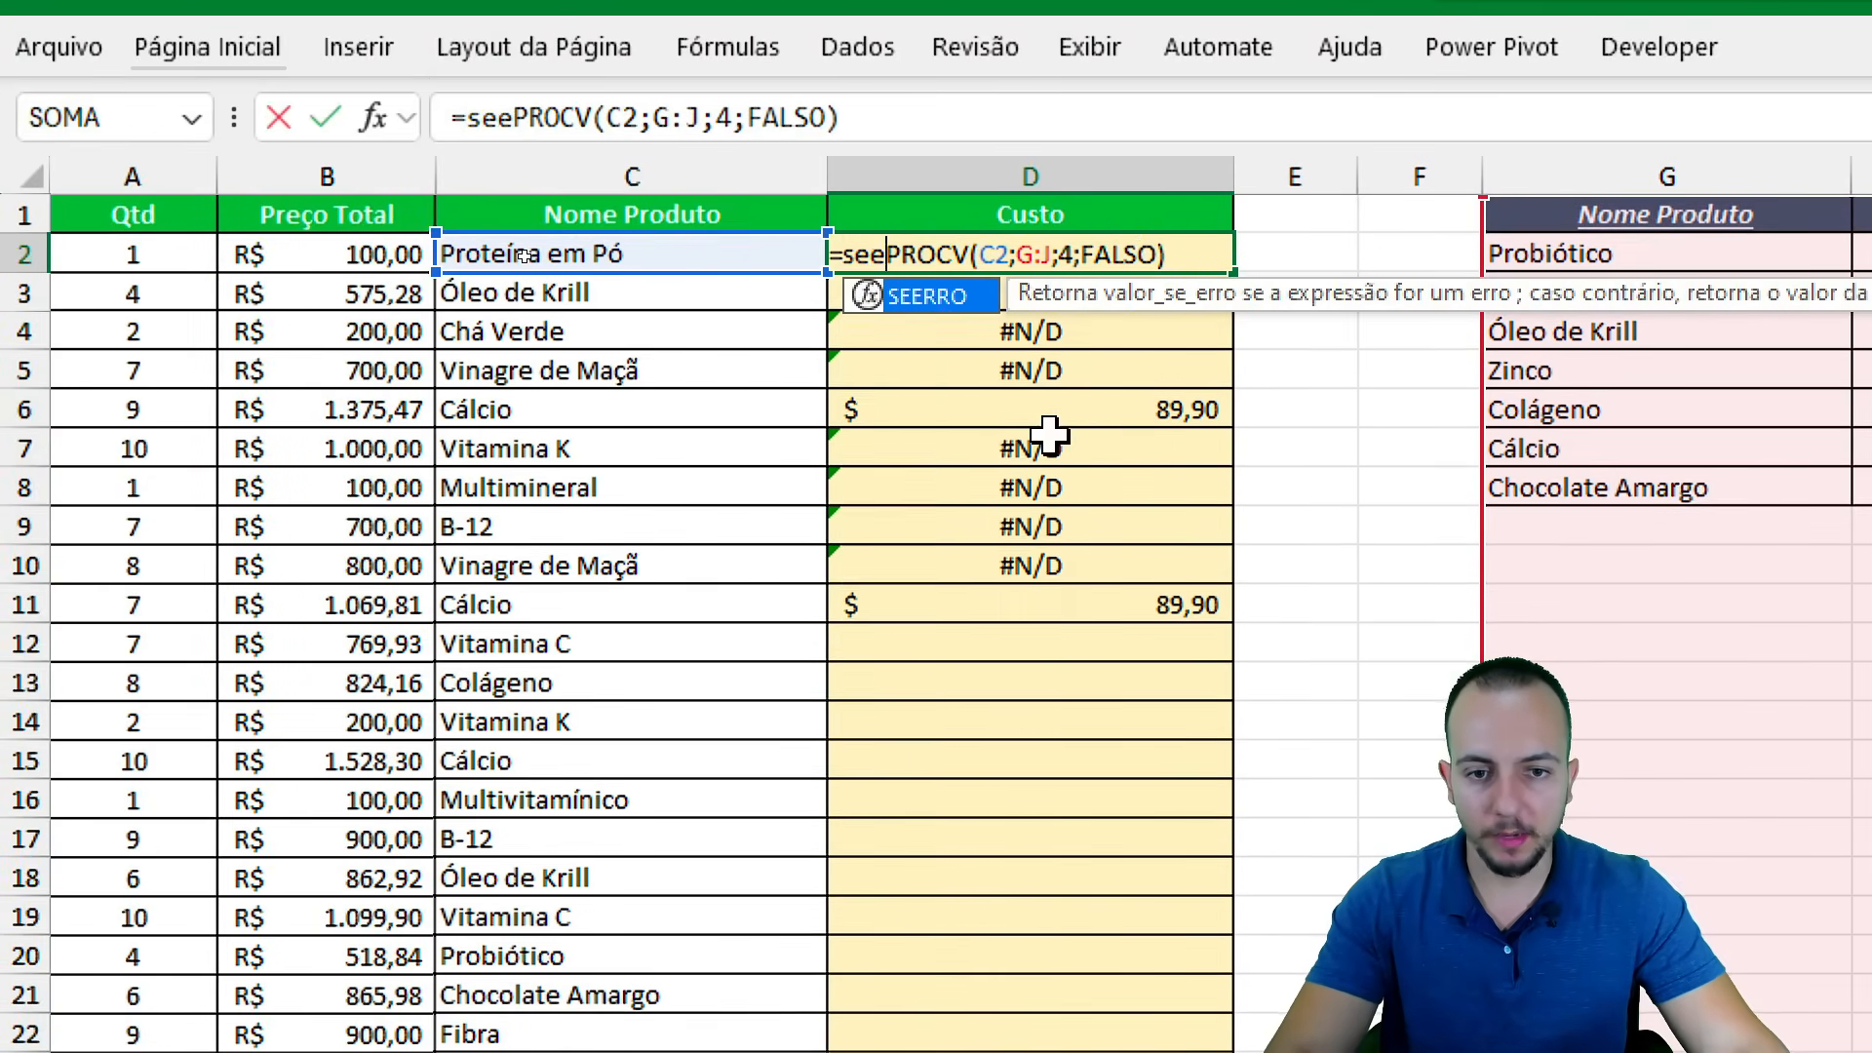
{"action": "key", "text": "Tab"}
Complete the SEERRO formula in D2 with the error text "Produto nao encontrado".
{"action": "key", "text": "End"}
{"action": "type", "text": ";\""}
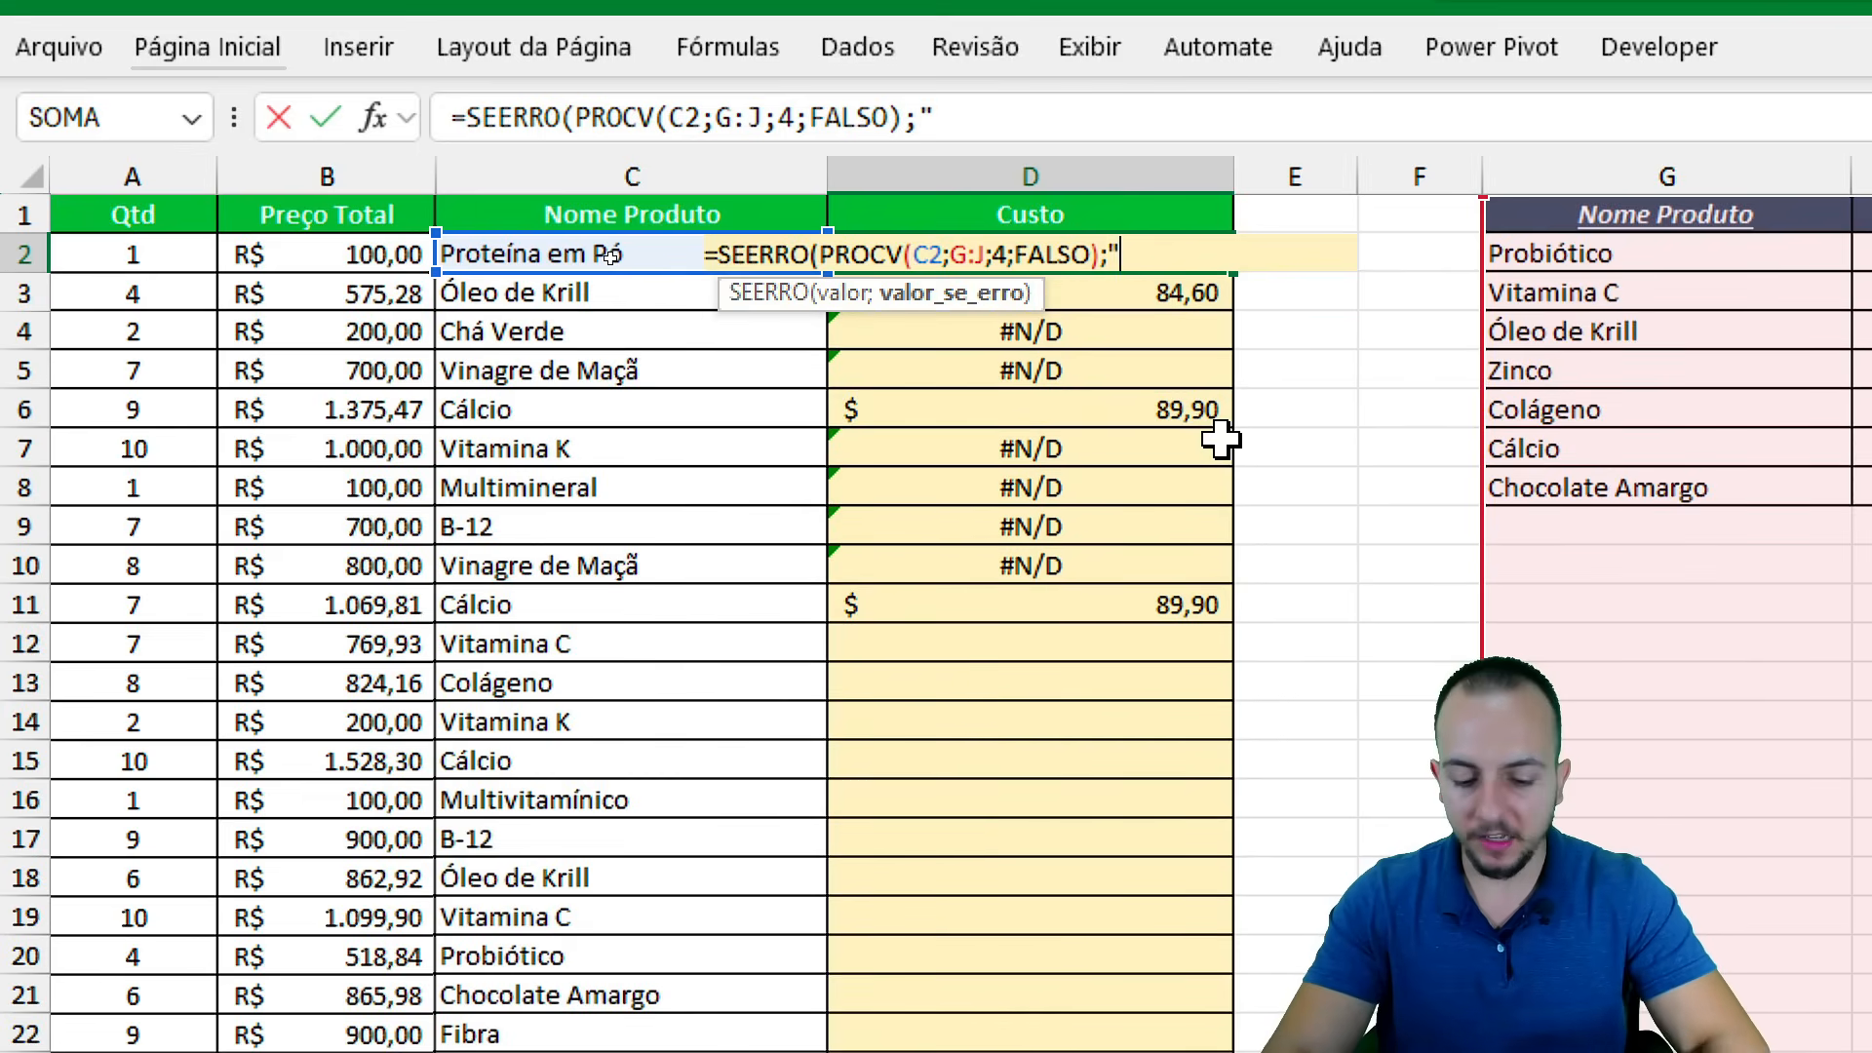
{"action": "type", "text": "Prodt"}
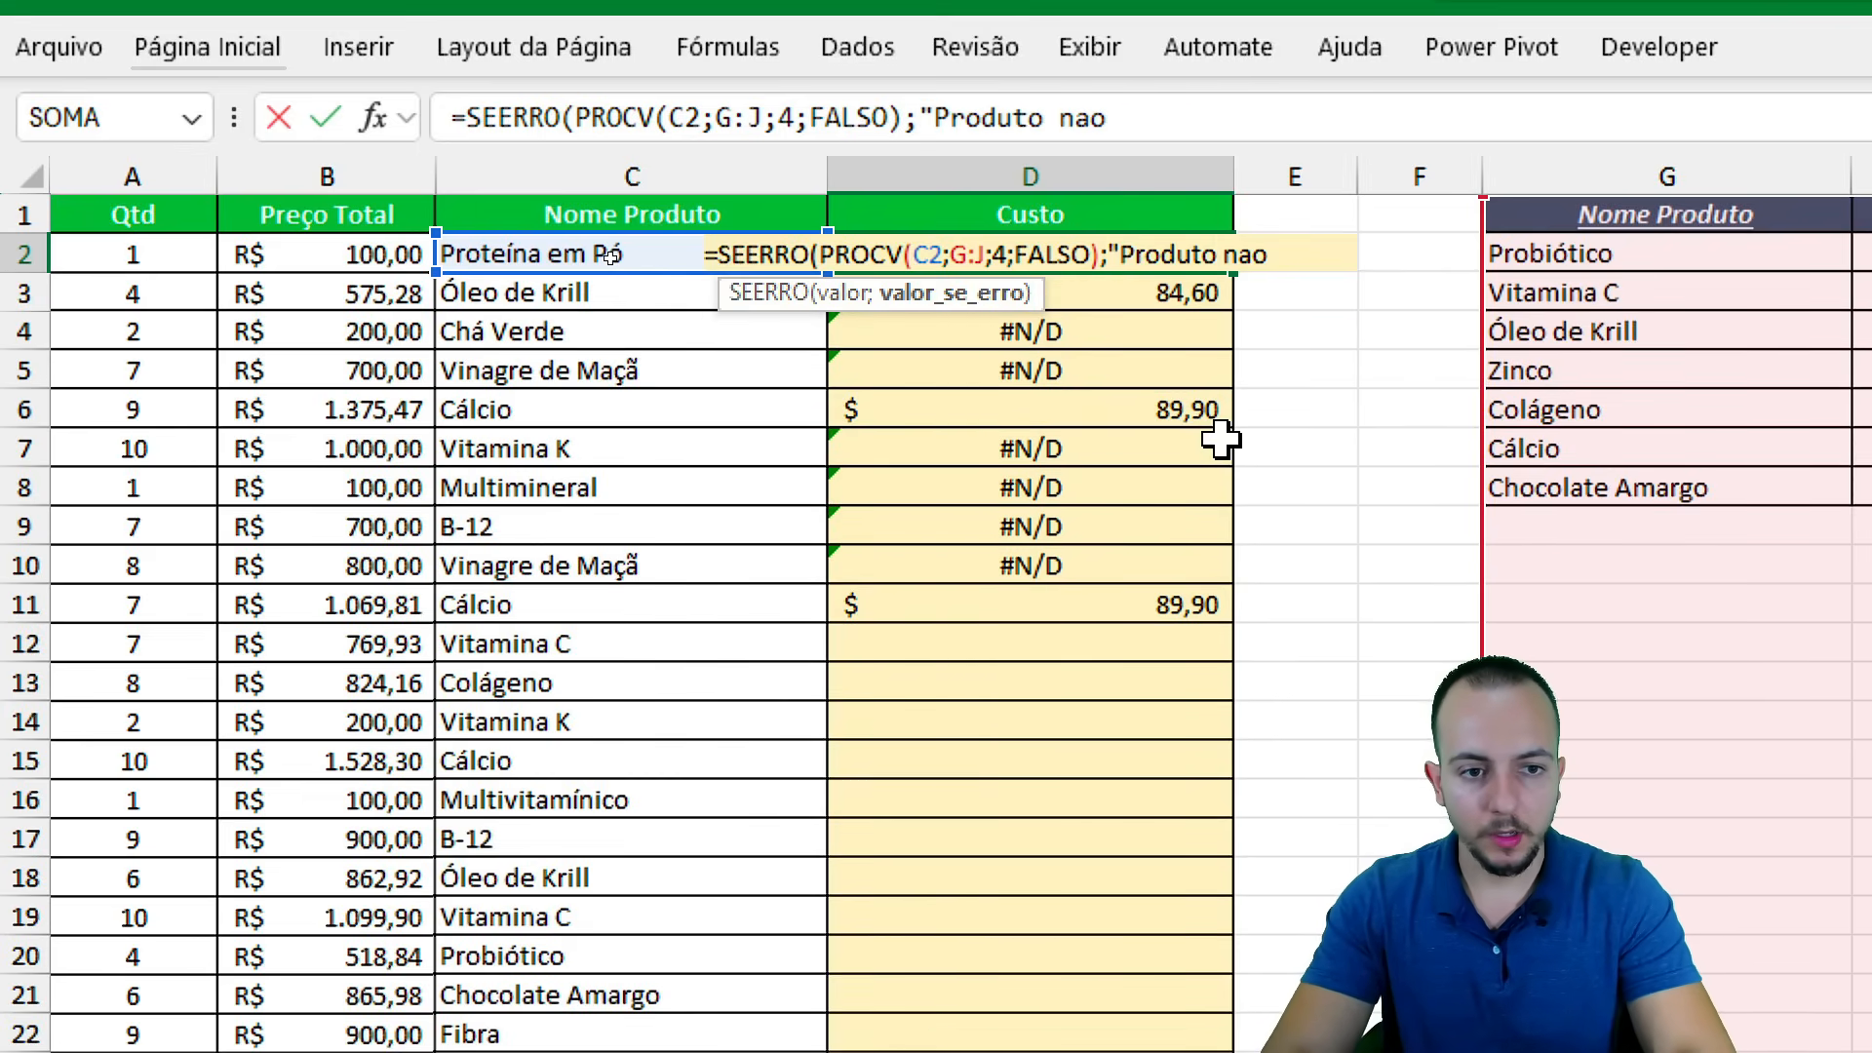
{"action": "type", "text": "to nao enconr"}
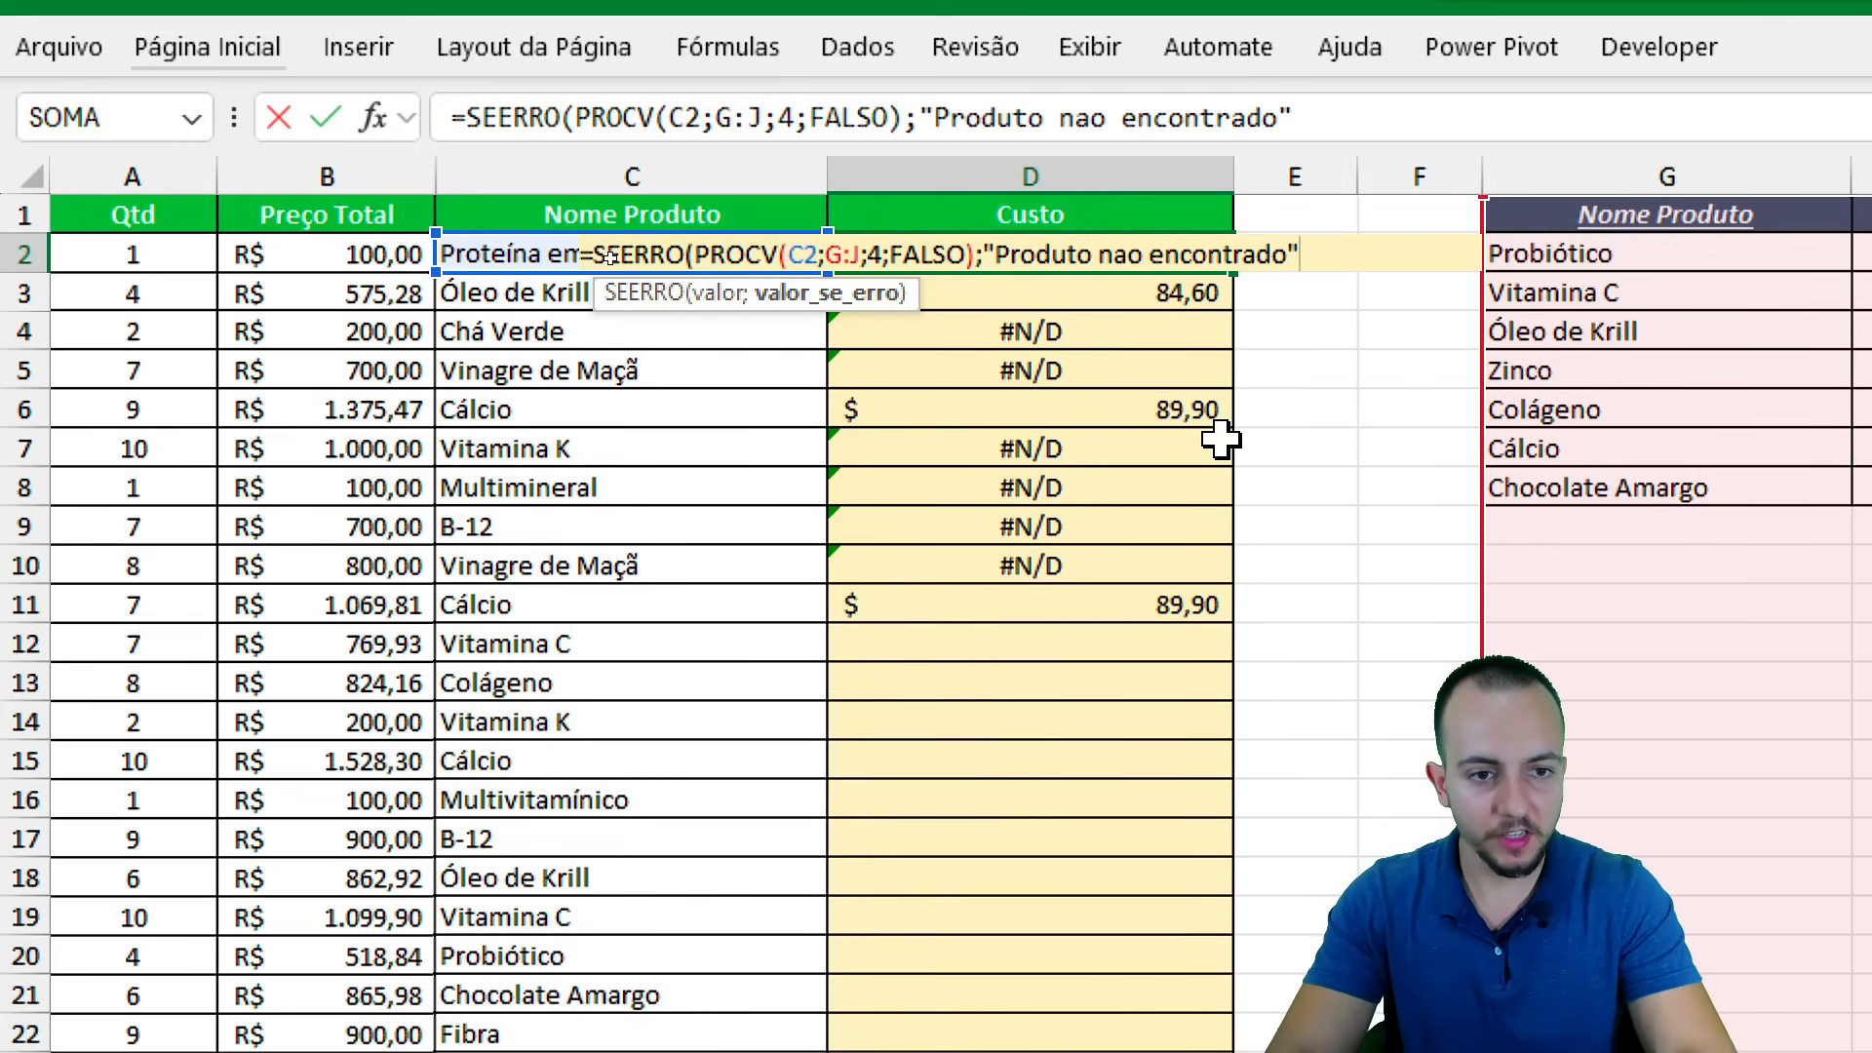
{"action": "type", "text": ")"}
{"action": "key", "text": "Return"}
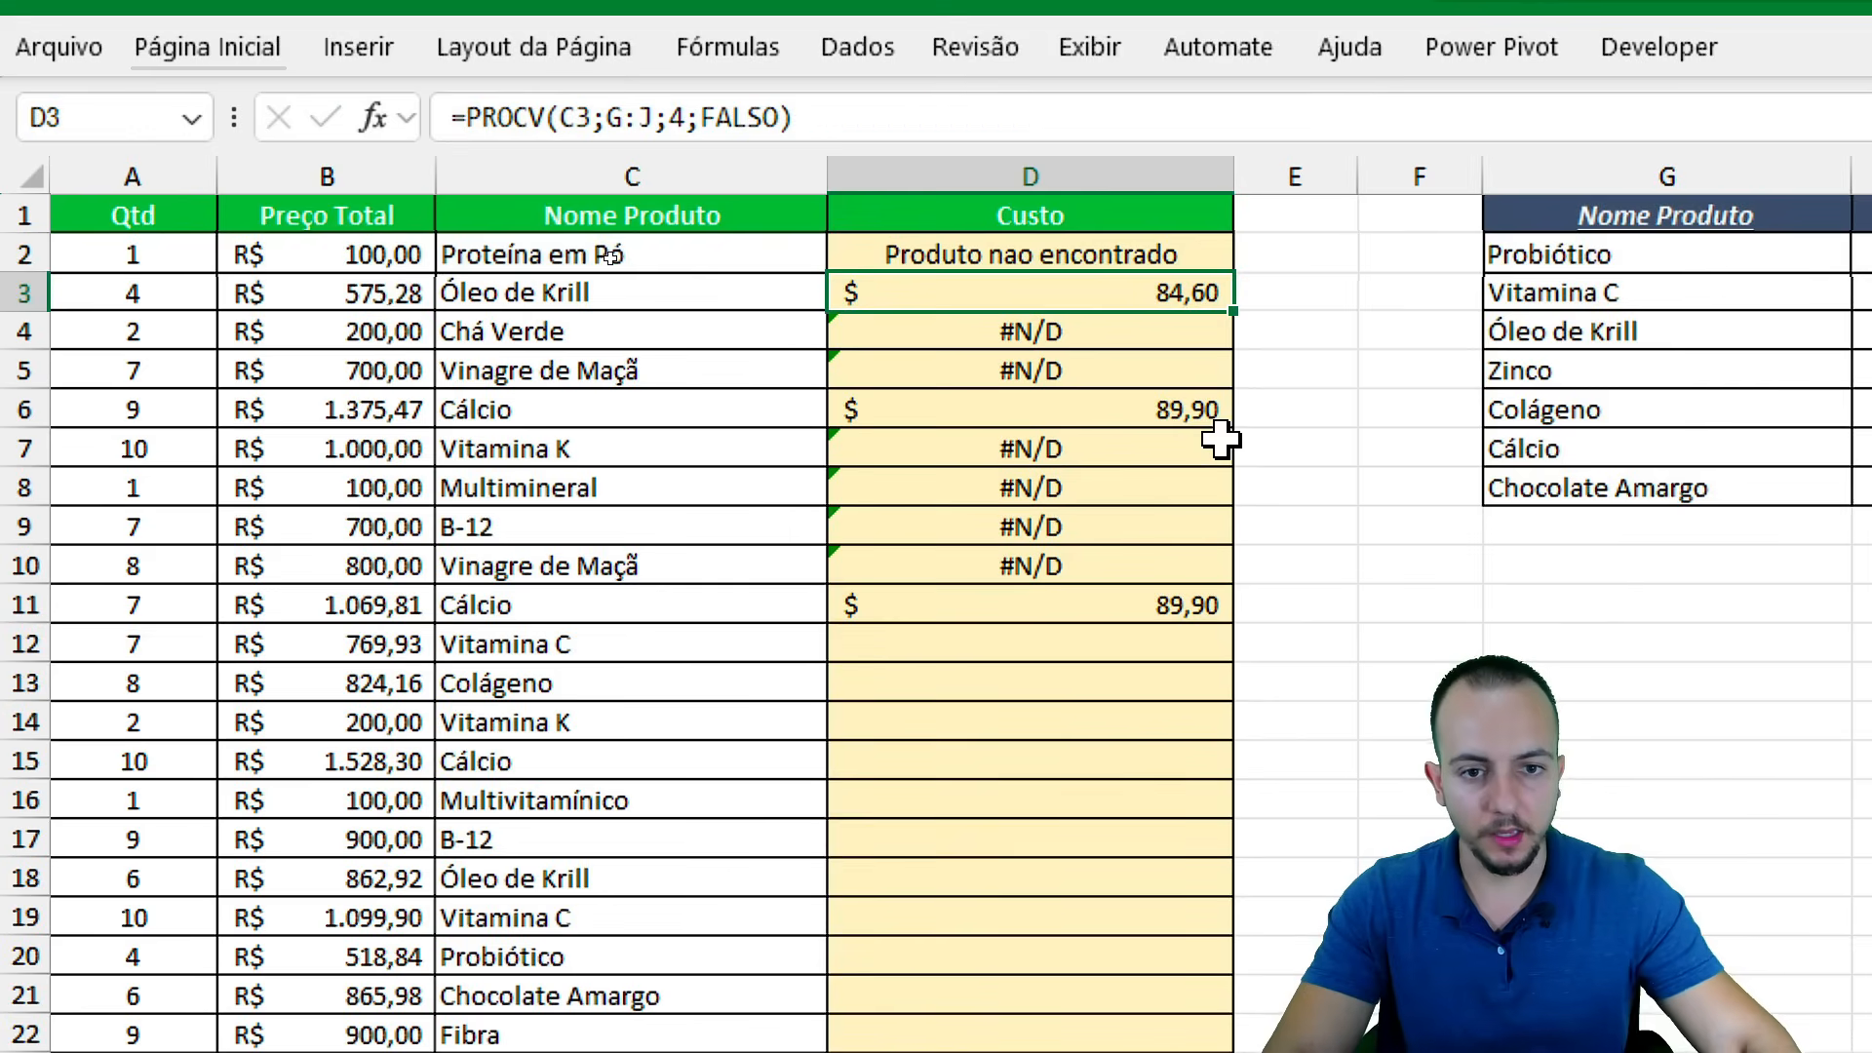
Fill the SEERRO formula from D2 down to D16.
{"action": "left_click", "coordinate": [1192, 230]}
{"action": "left_click", "coordinate": [1209, 250]}
{"action": "left_click_drag", "start_coordinate": [1234, 272], "coordinate": [1194, 801]}
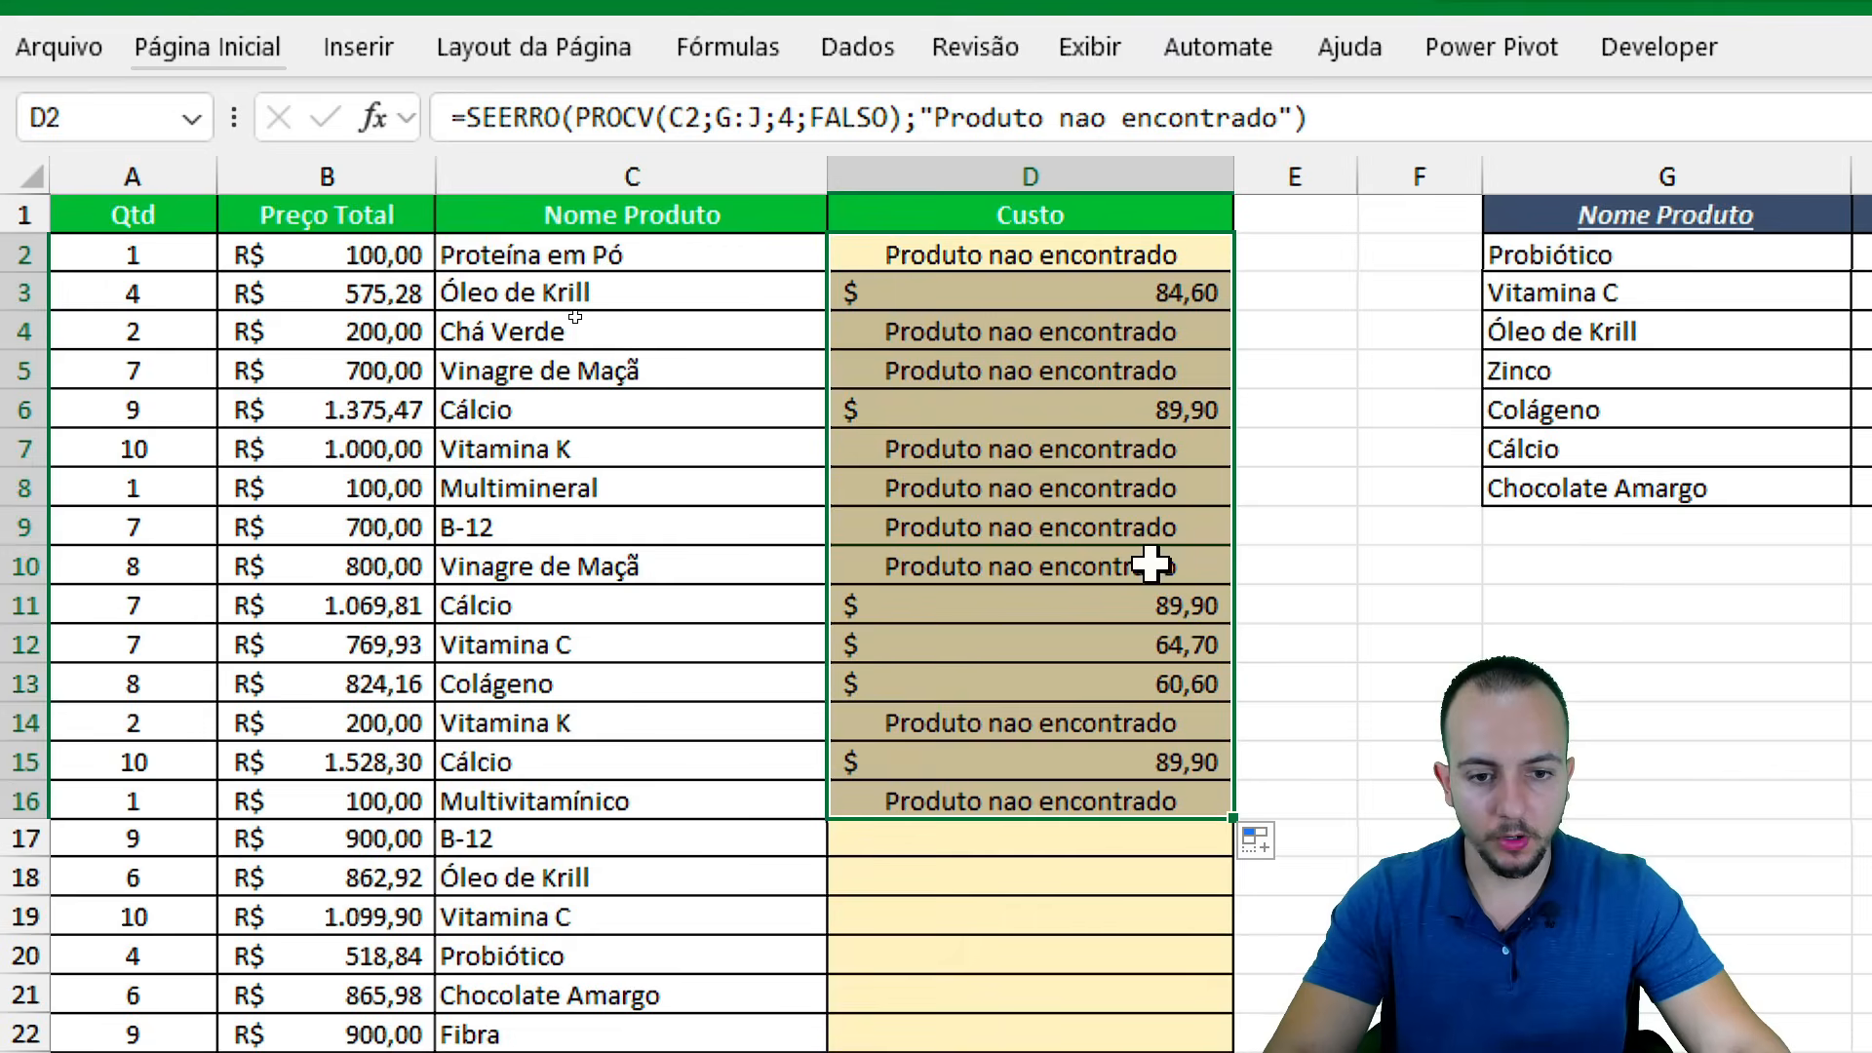
{"action": "left_click", "coordinate": [1150, 565]}
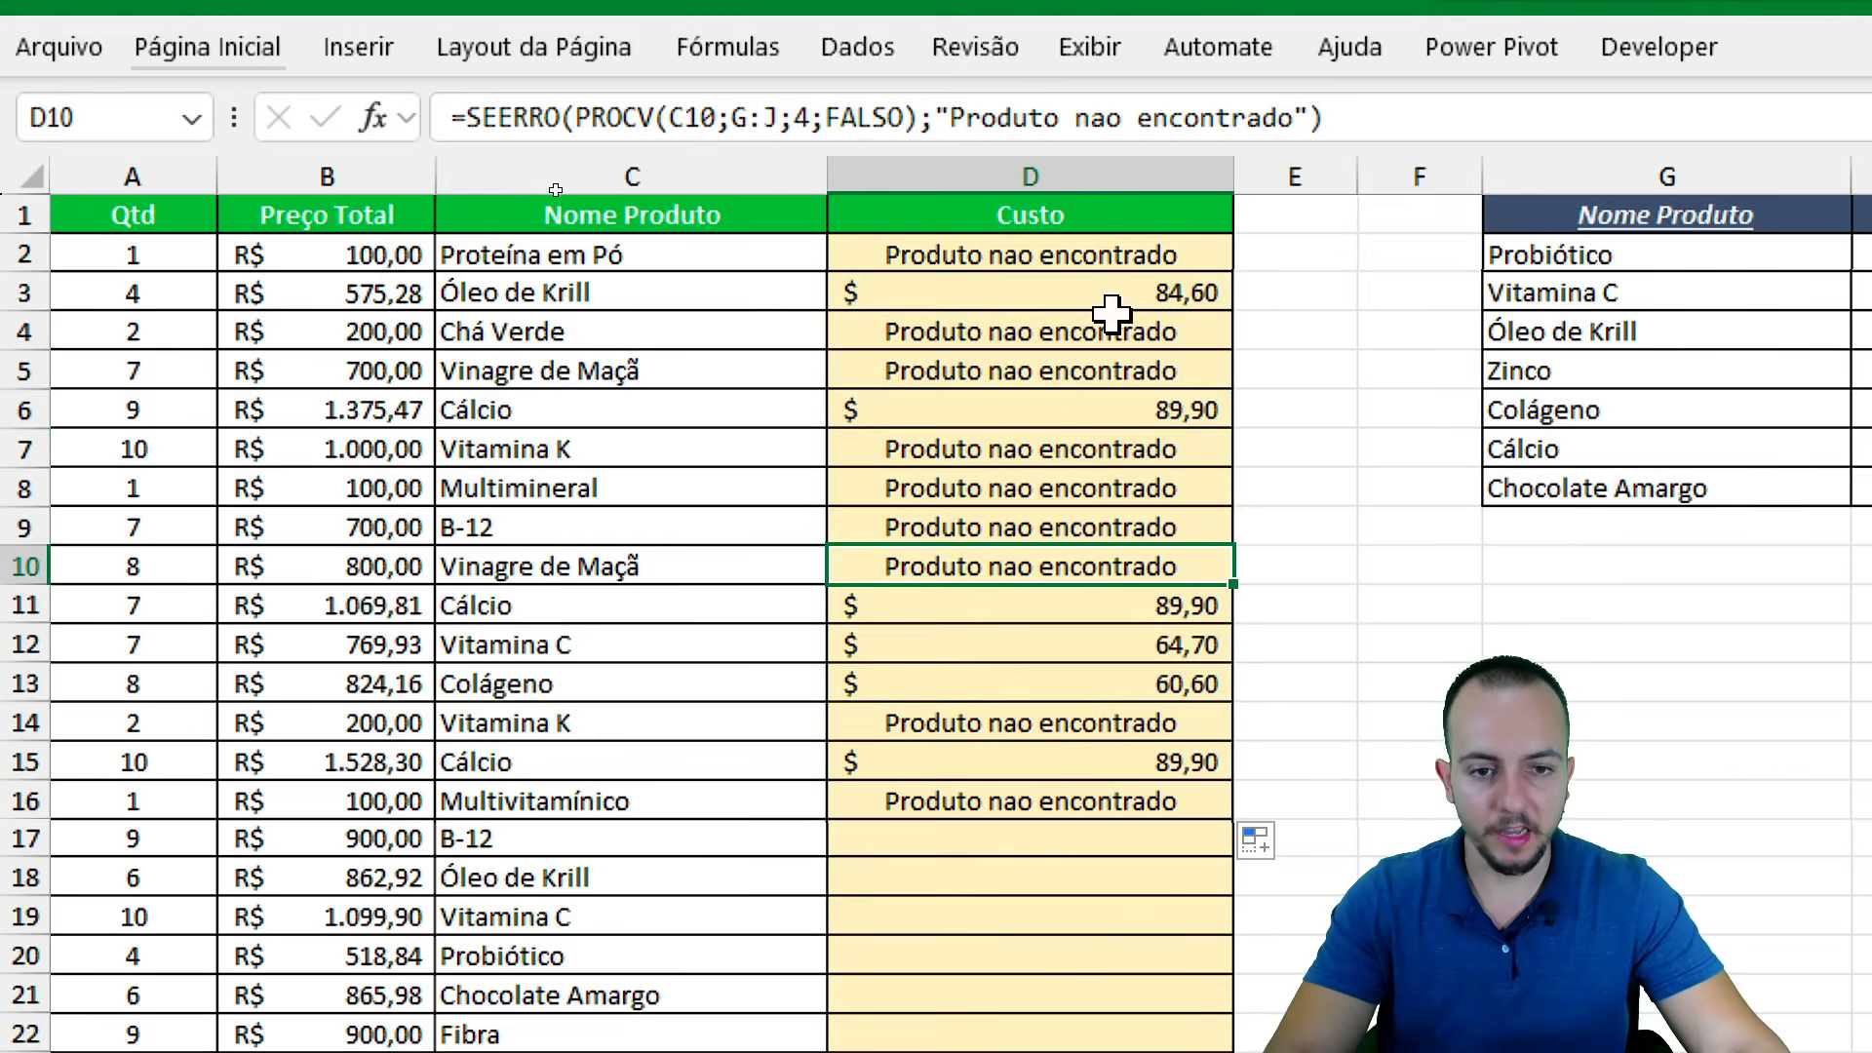
Insert the LAMBDA function in front of the SEERRO formula in D2.
{"action": "left_click", "coordinate": [1102, 257]}
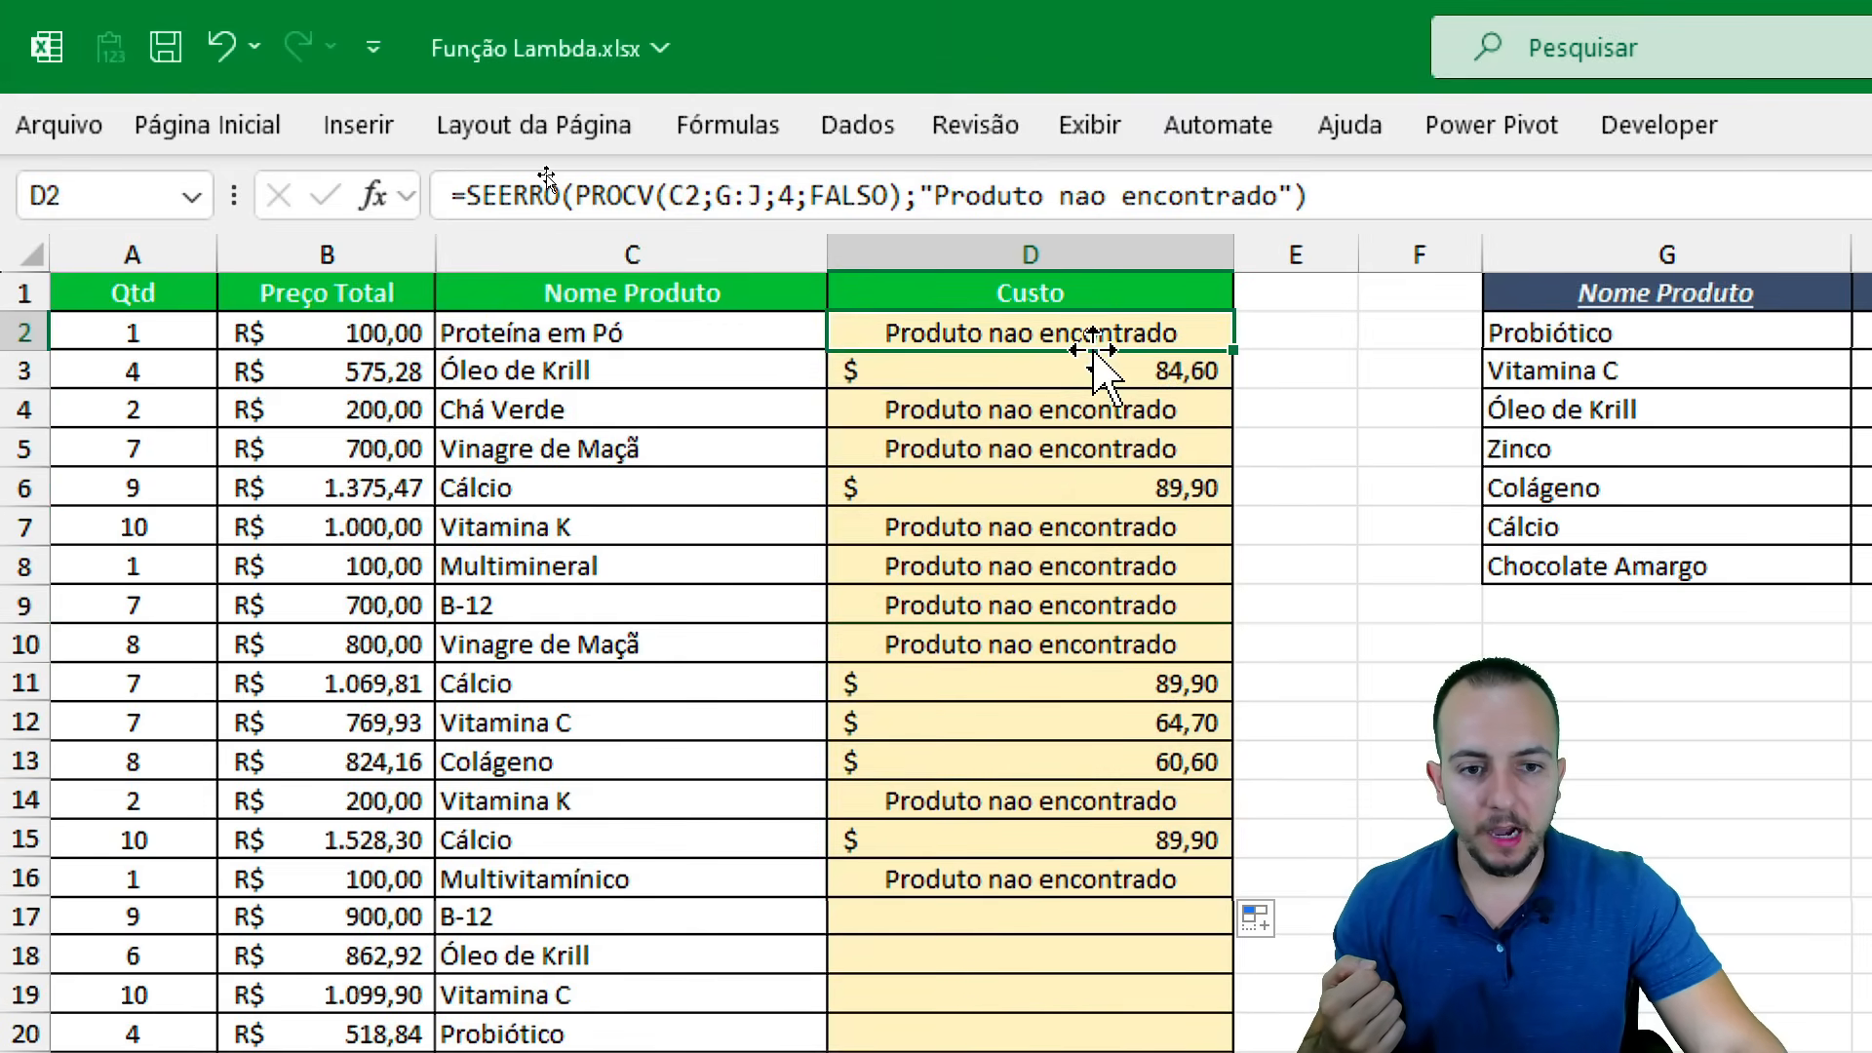
{"action": "double_click", "coordinate": [1090, 332]}
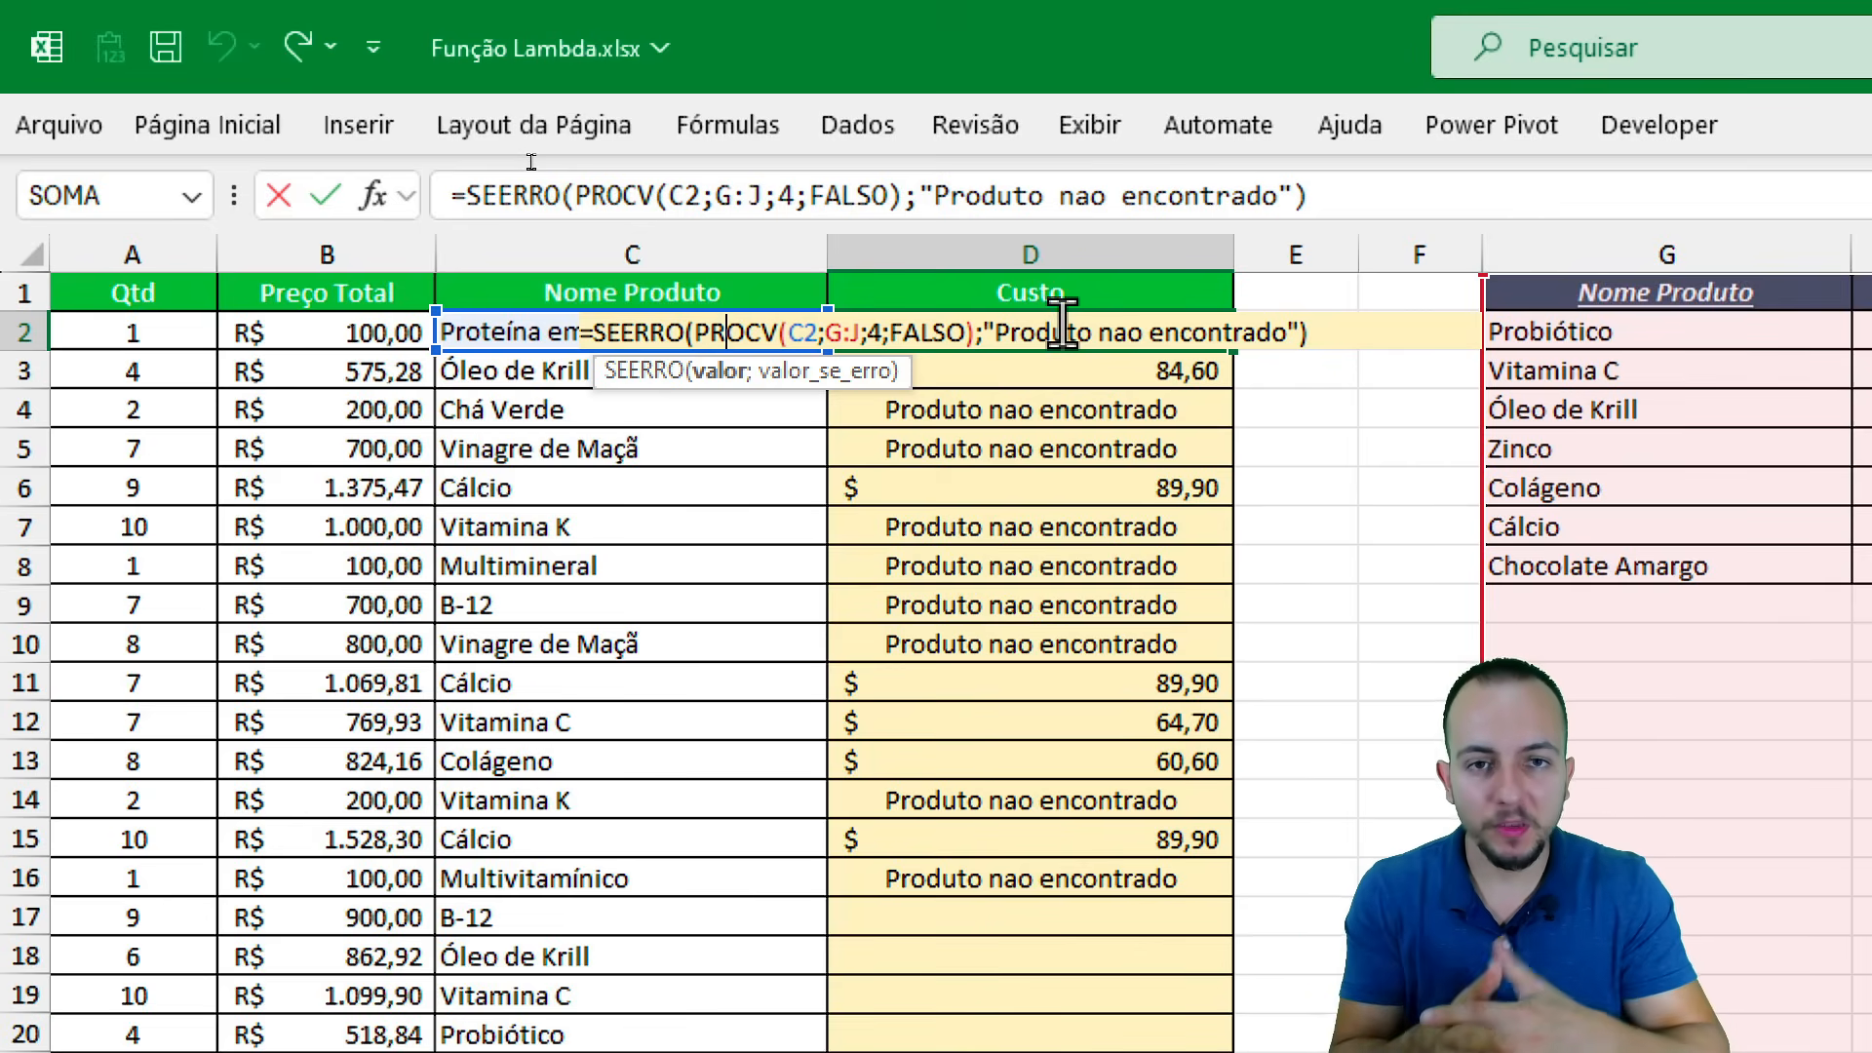
{"action": "key", "text": "Escape"}
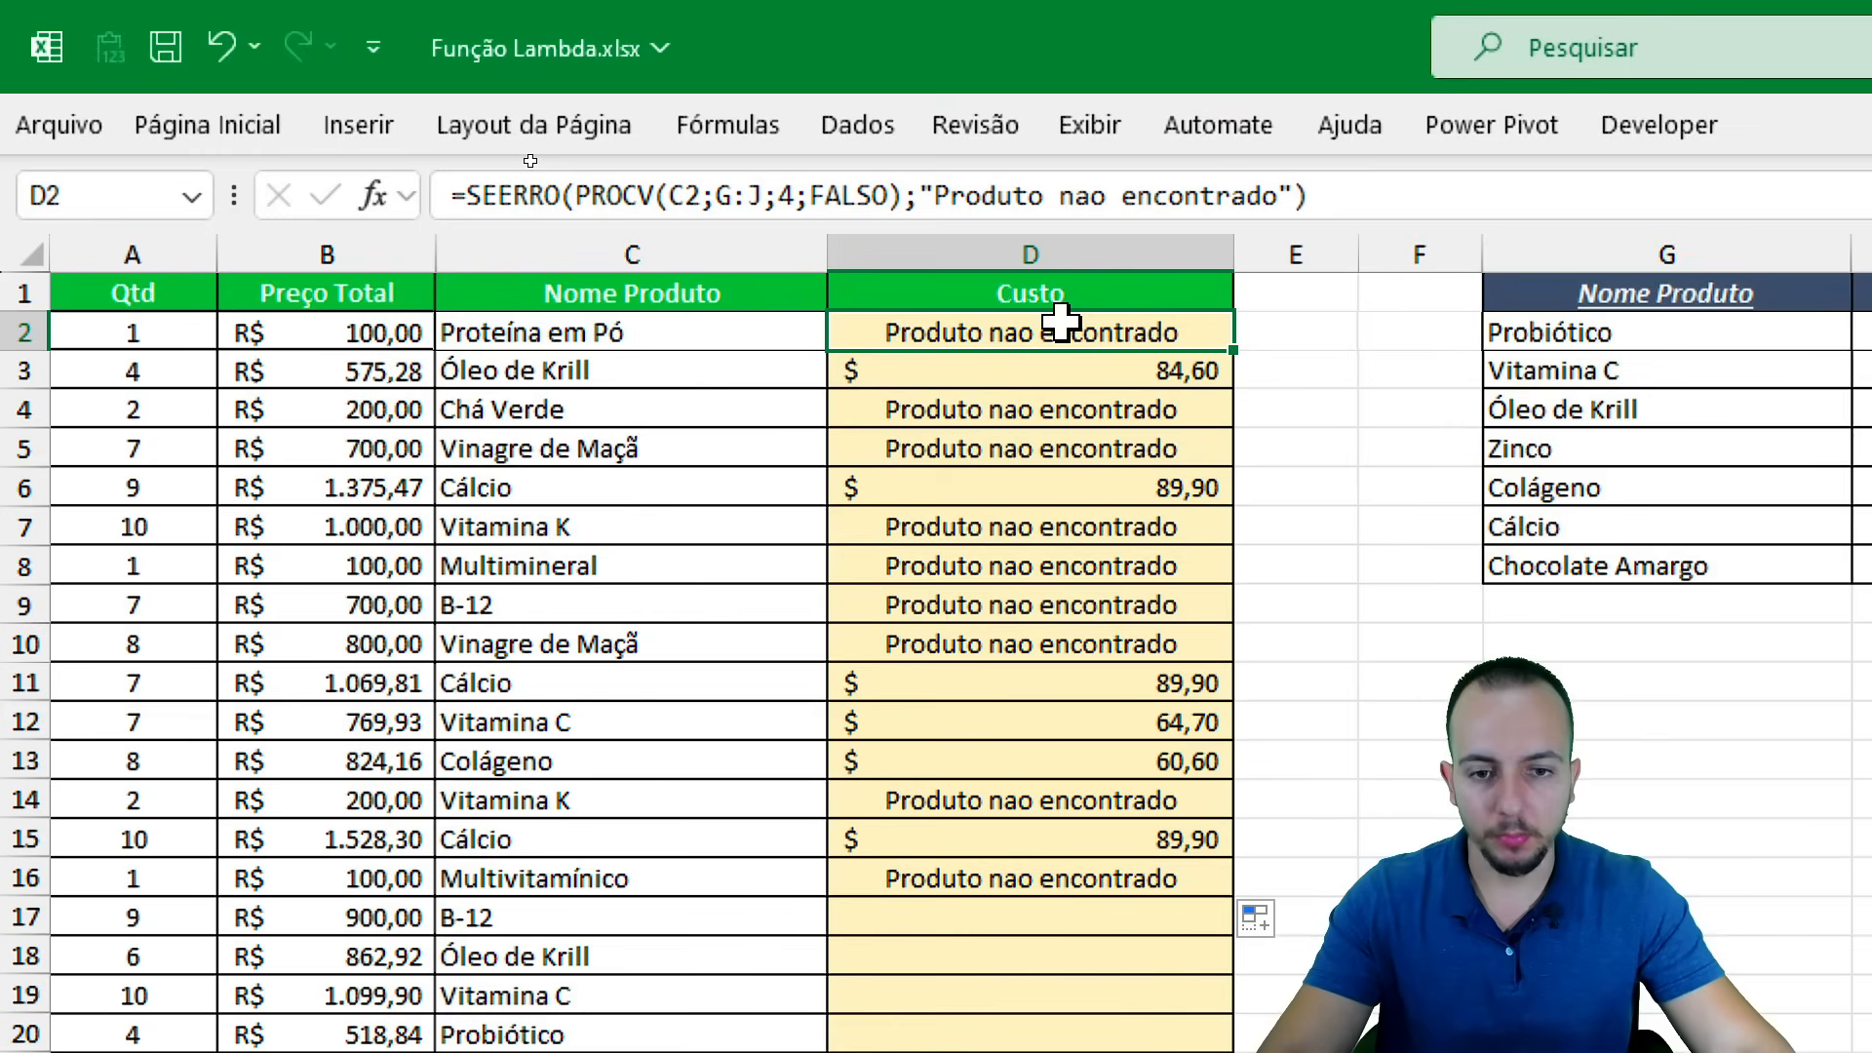
{"action": "left_click", "coordinate": [1314, 195]}
{"action": "left_click", "coordinate": [466, 195]}
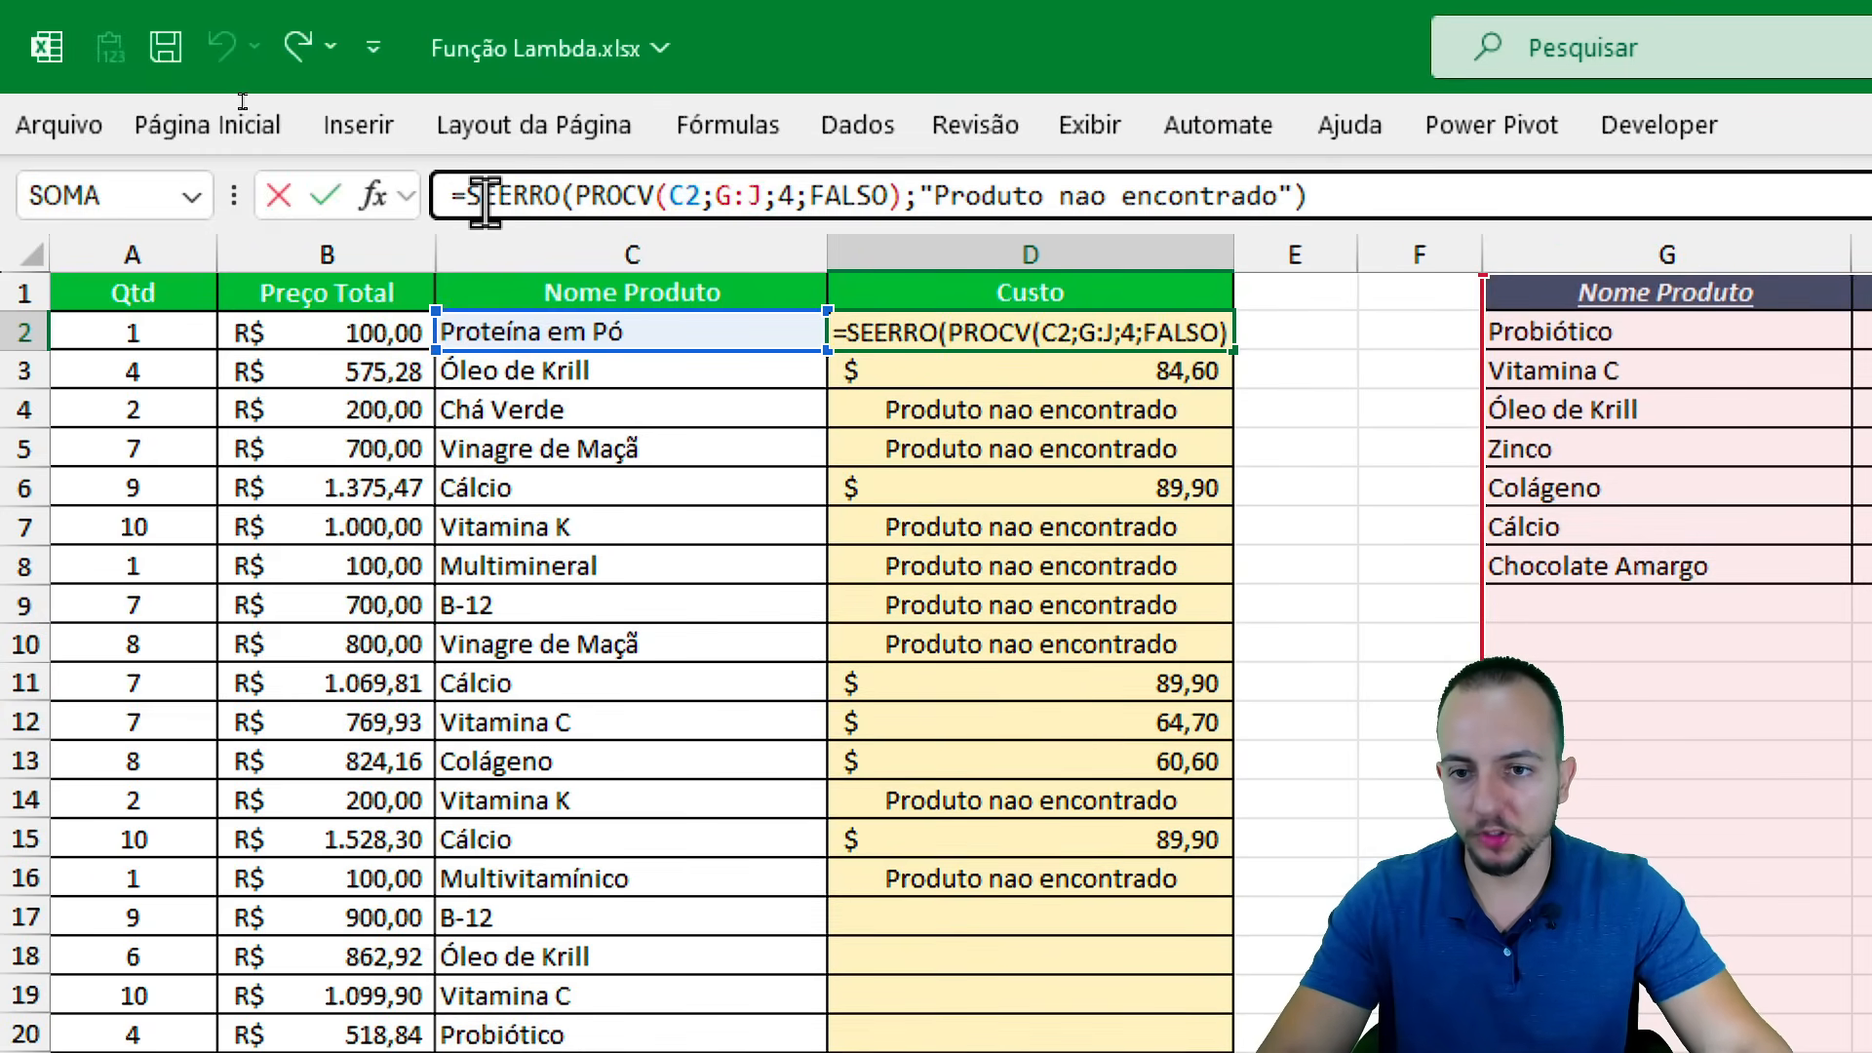
{"action": "type", "text": "lamb"}
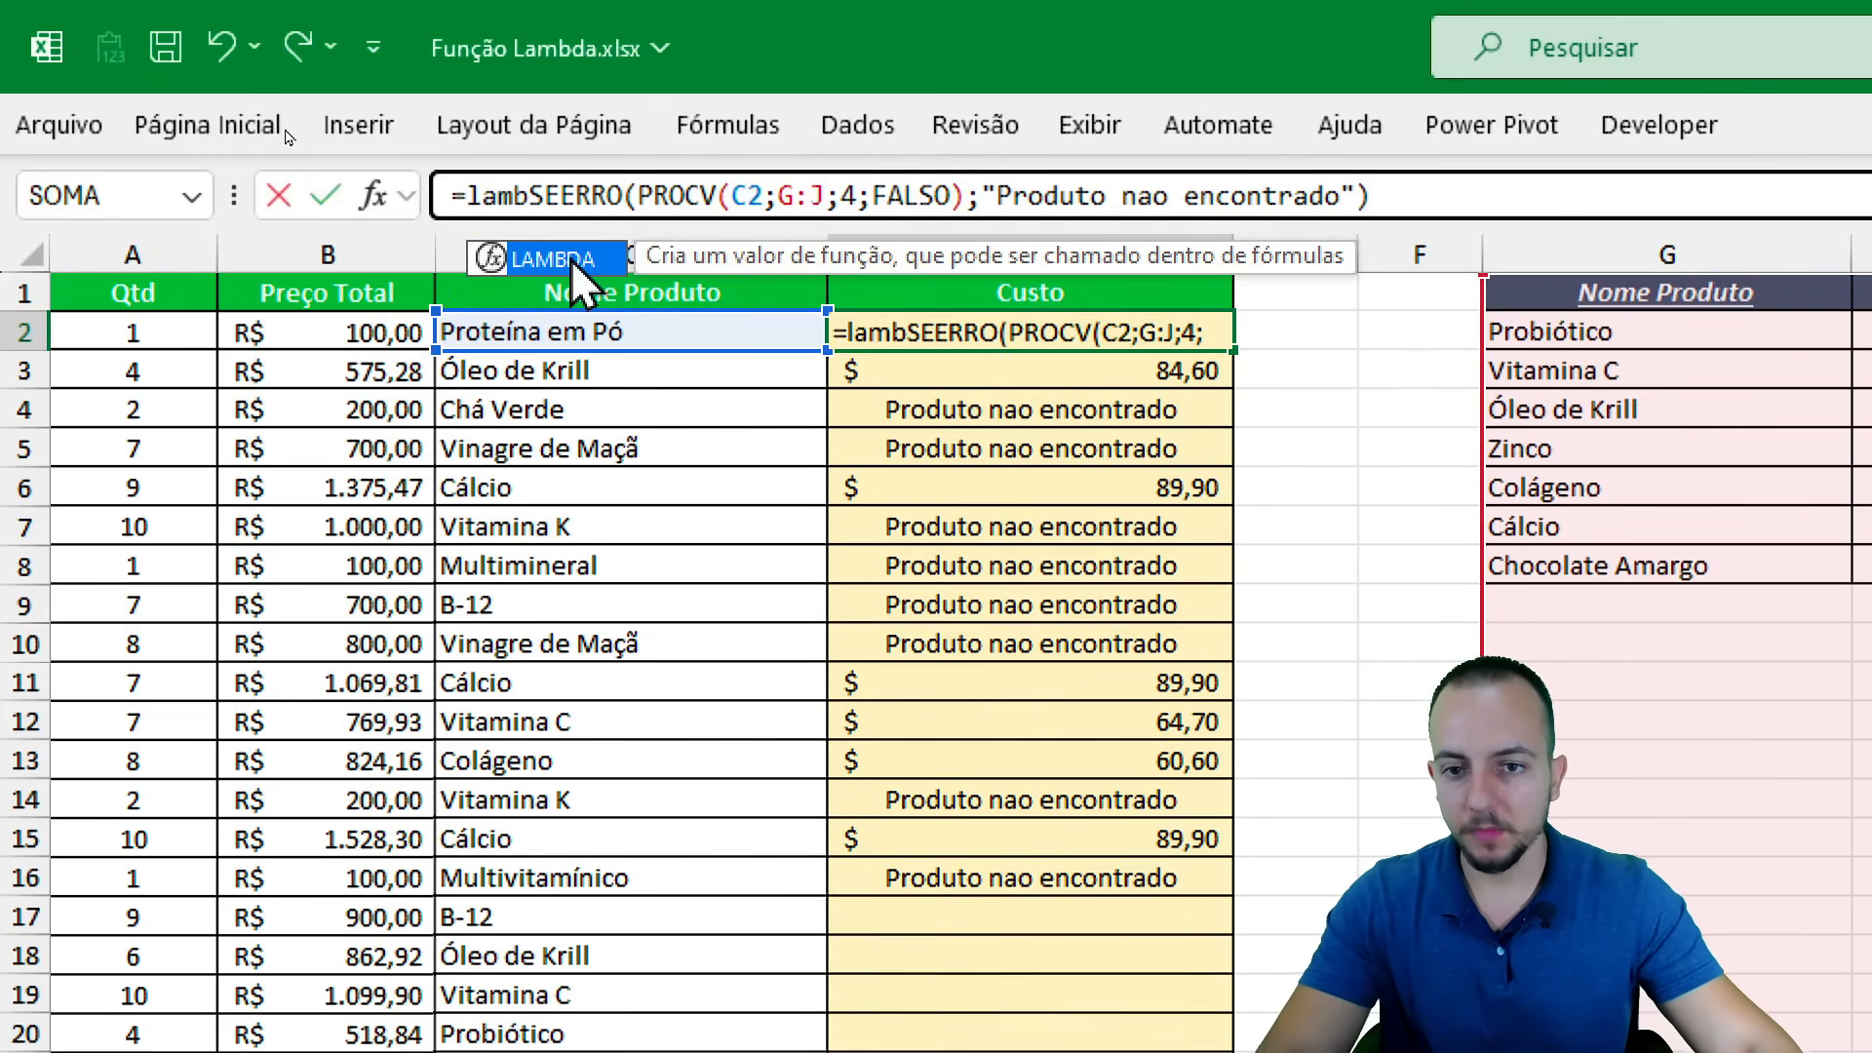
{"action": "double_click", "coordinate": [583, 283]}
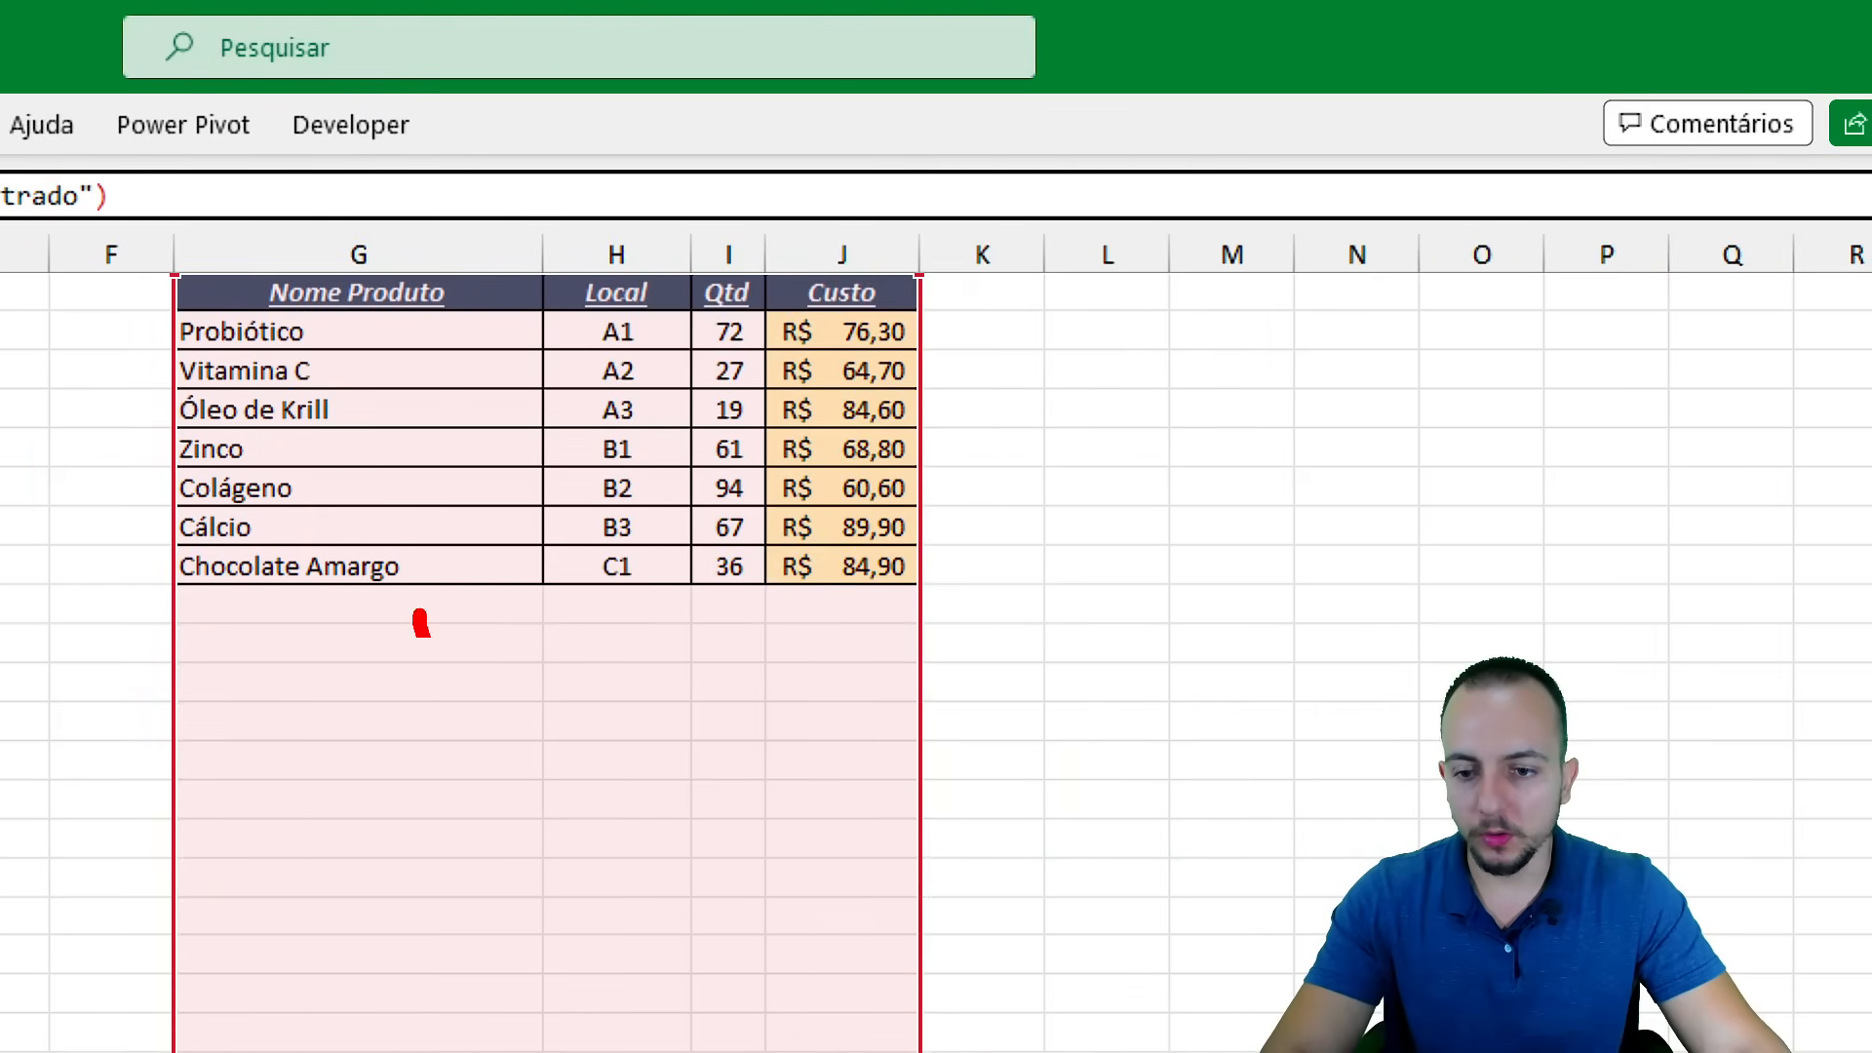
{"action": "left_click_drag", "start_coordinate": [421, 622], "coordinate": [327, 753]}
{"action": "mouse_move", "coordinate": [535, 632]}
{"action": "left_mouse_down"}
{"action": "mouse_move", "coordinate": [645, 636]}
{"action": "mouse_move", "coordinate": [697, 723]}
{"action": "left_mouse_up"}
{"action": "mouse_move", "coordinate": [717, 613]}
{"action": "left_mouse_down"}
{"action": "mouse_move", "coordinate": [768, 673]}
{"action": "mouse_move", "coordinate": [730, 752]}
{"action": "left_mouse_up"}
{"action": "mouse_move", "coordinate": [829, 588]}
{"action": "left_mouse_down"}
{"action": "mouse_move", "coordinate": [909, 659]}
{"action": "mouse_move", "coordinate": [844, 739]}
{"action": "left_mouse_up"}
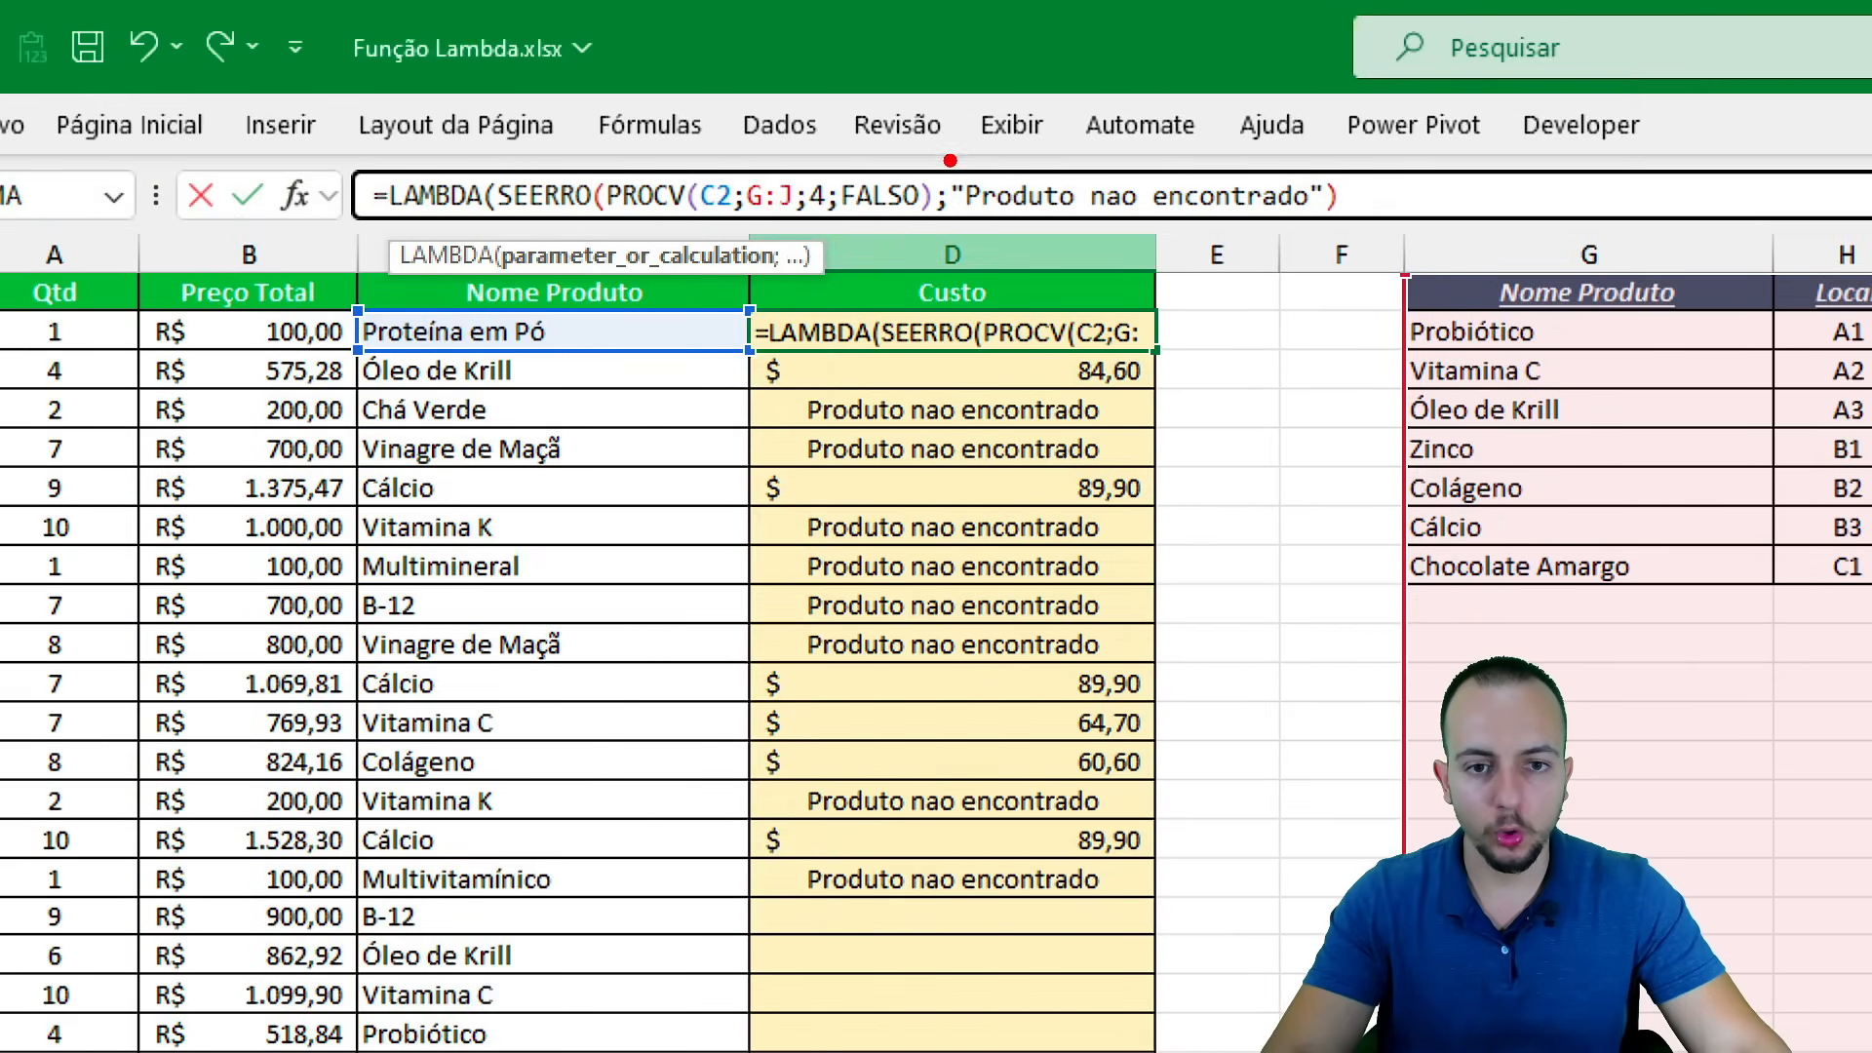
{"action": "mouse_move", "coordinate": [946, 155]}
{"action": "left_mouse_down"}
{"action": "mouse_move", "coordinate": [1347, 220]}
{"action": "mouse_move", "coordinate": [1444, 346]}
{"action": "left_mouse_up"}
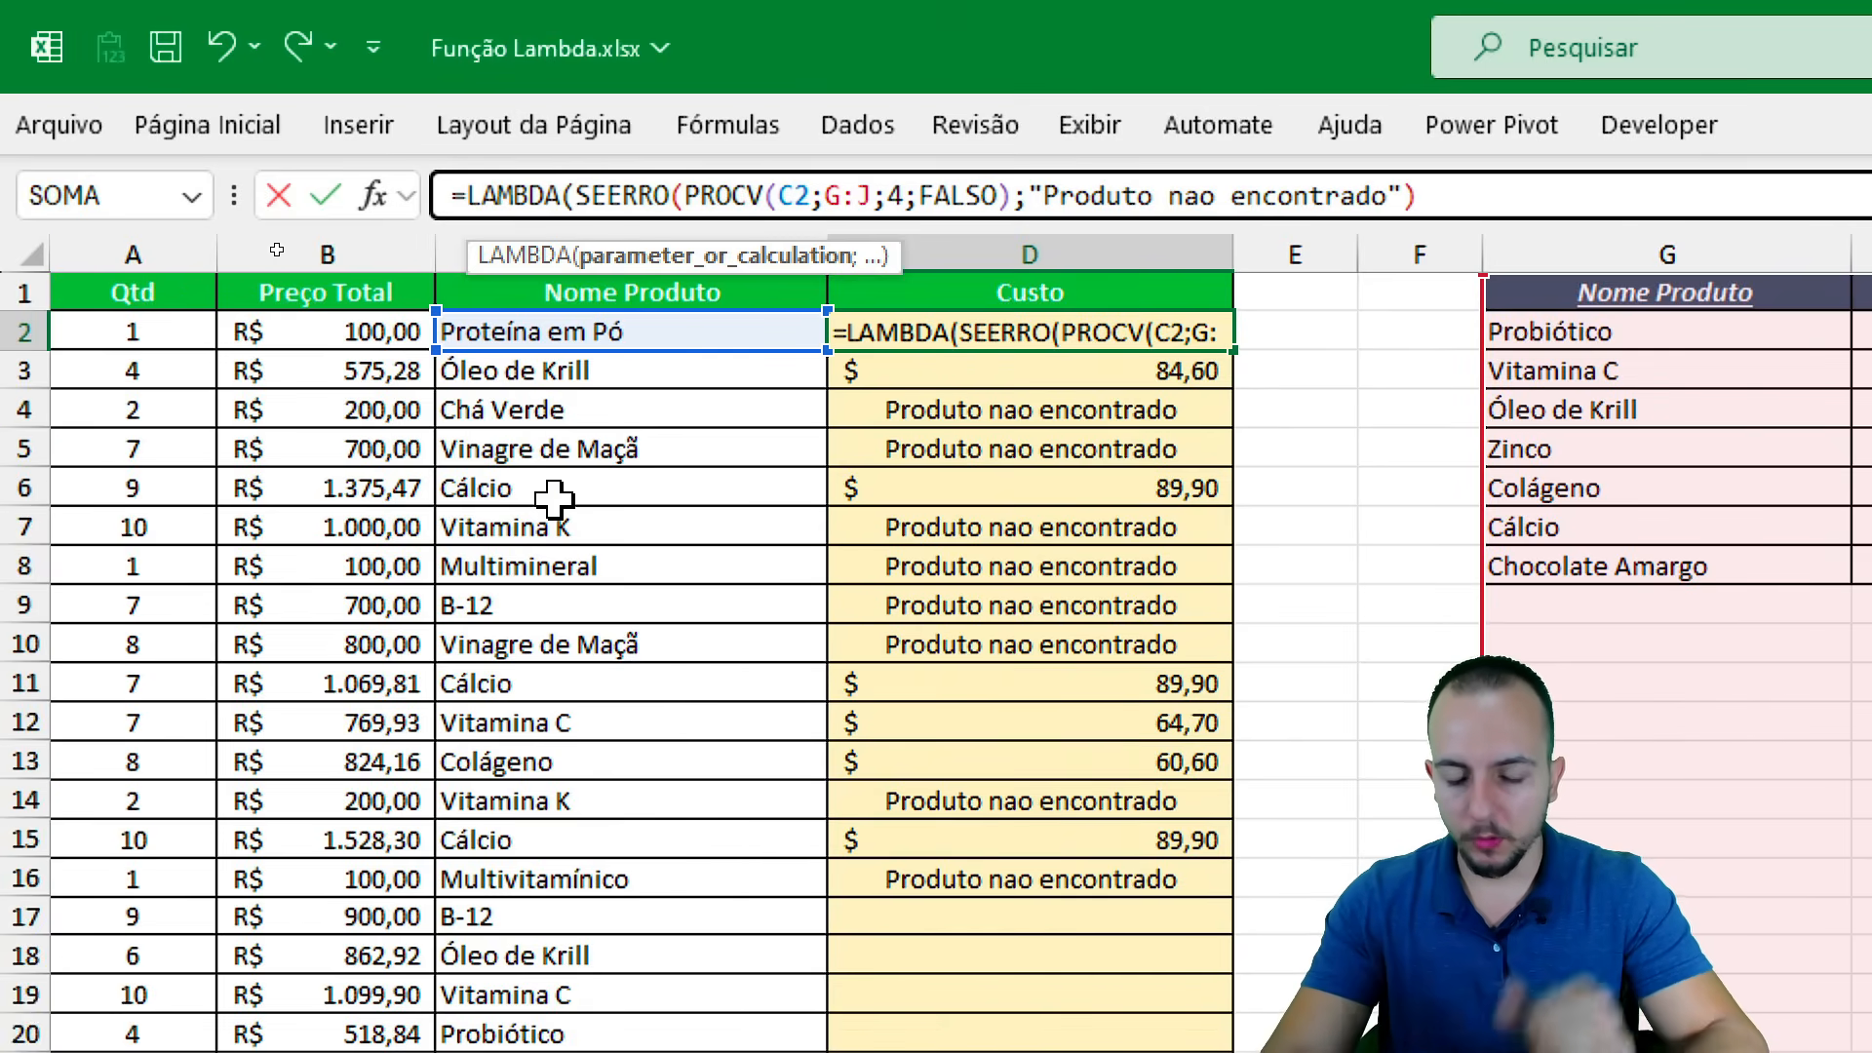
Add itemprocurado and intervalodepesquisa as the first two LAMBDA parameters in D2.
{"action": "type", "text": "itemprocurado;"}
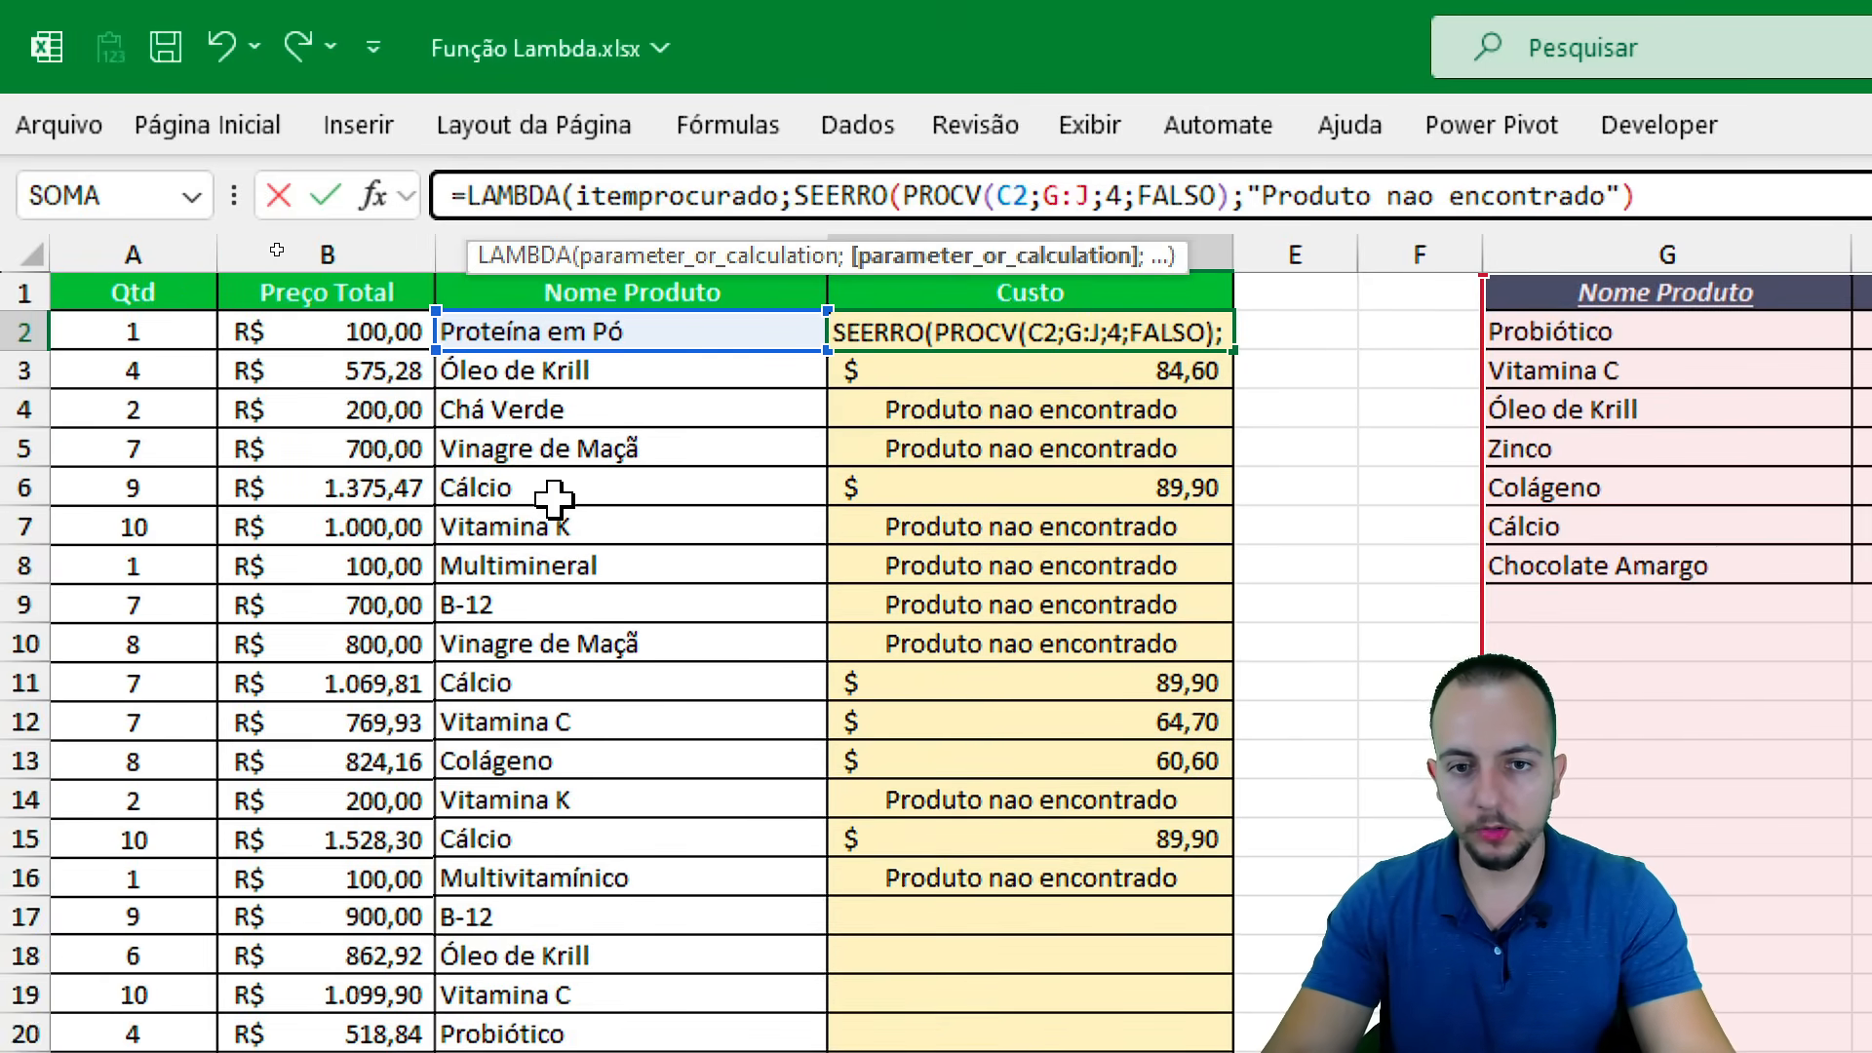
{"action": "type", "text": "intervalodepesqui"}
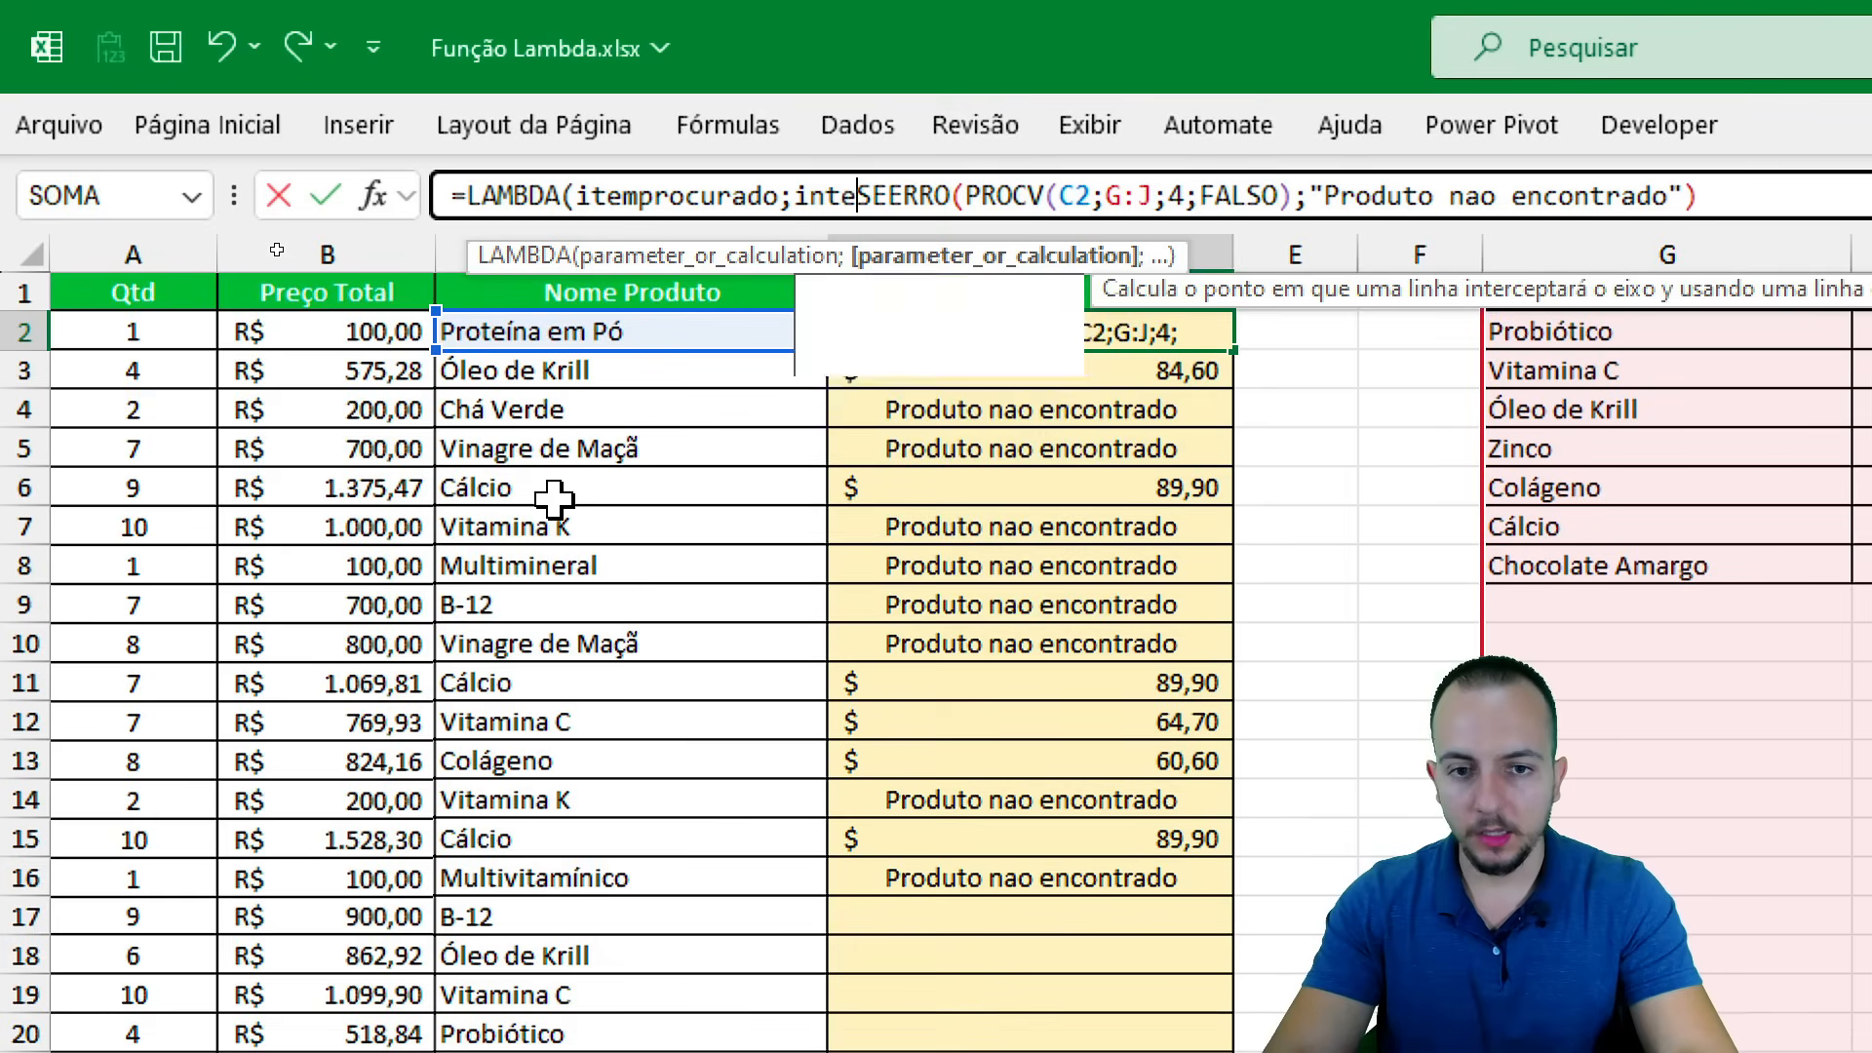
{"action": "type", "text": "sa"}
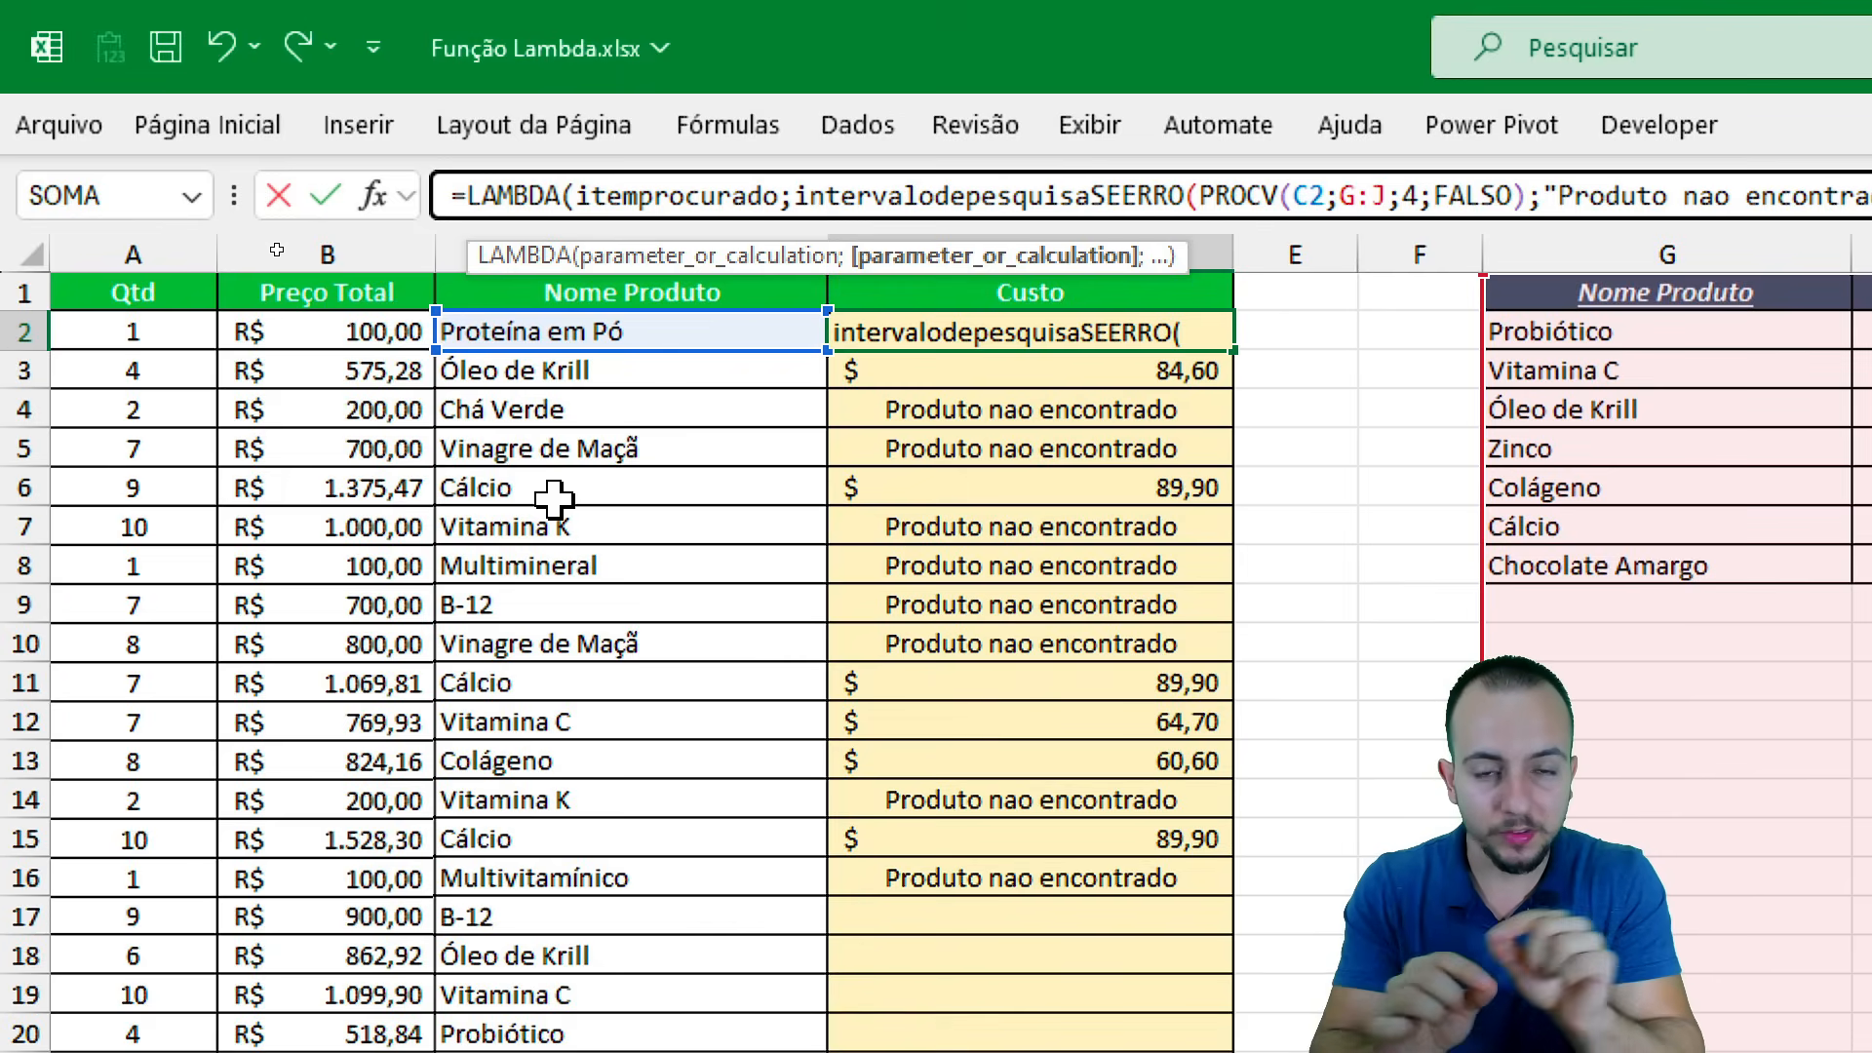
{"action": "type", "text": ";"}
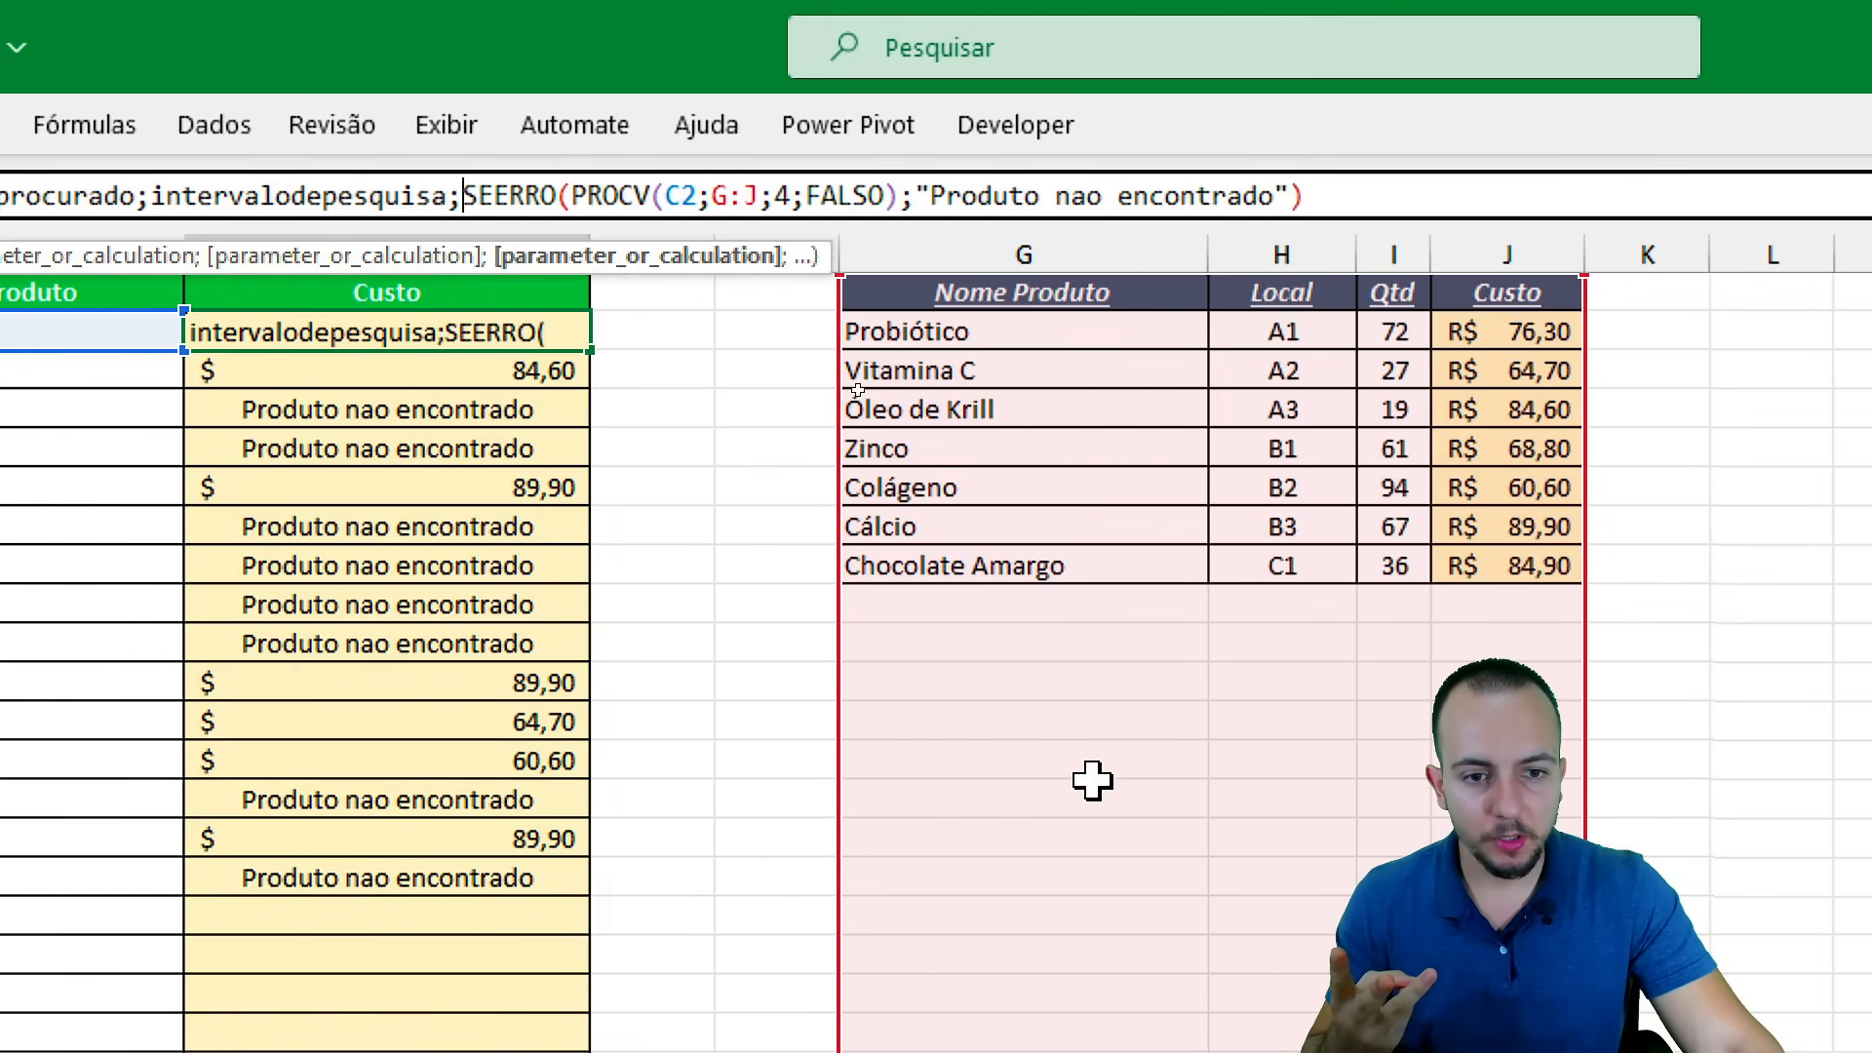
Add numerodacolunacomoresultado and seitemnaoencontrado as the third and fourth LAMBDA parameters, each ending with a semicolon before SEERRO.
{"action": "type", "text": "numerodacolunacomo"}
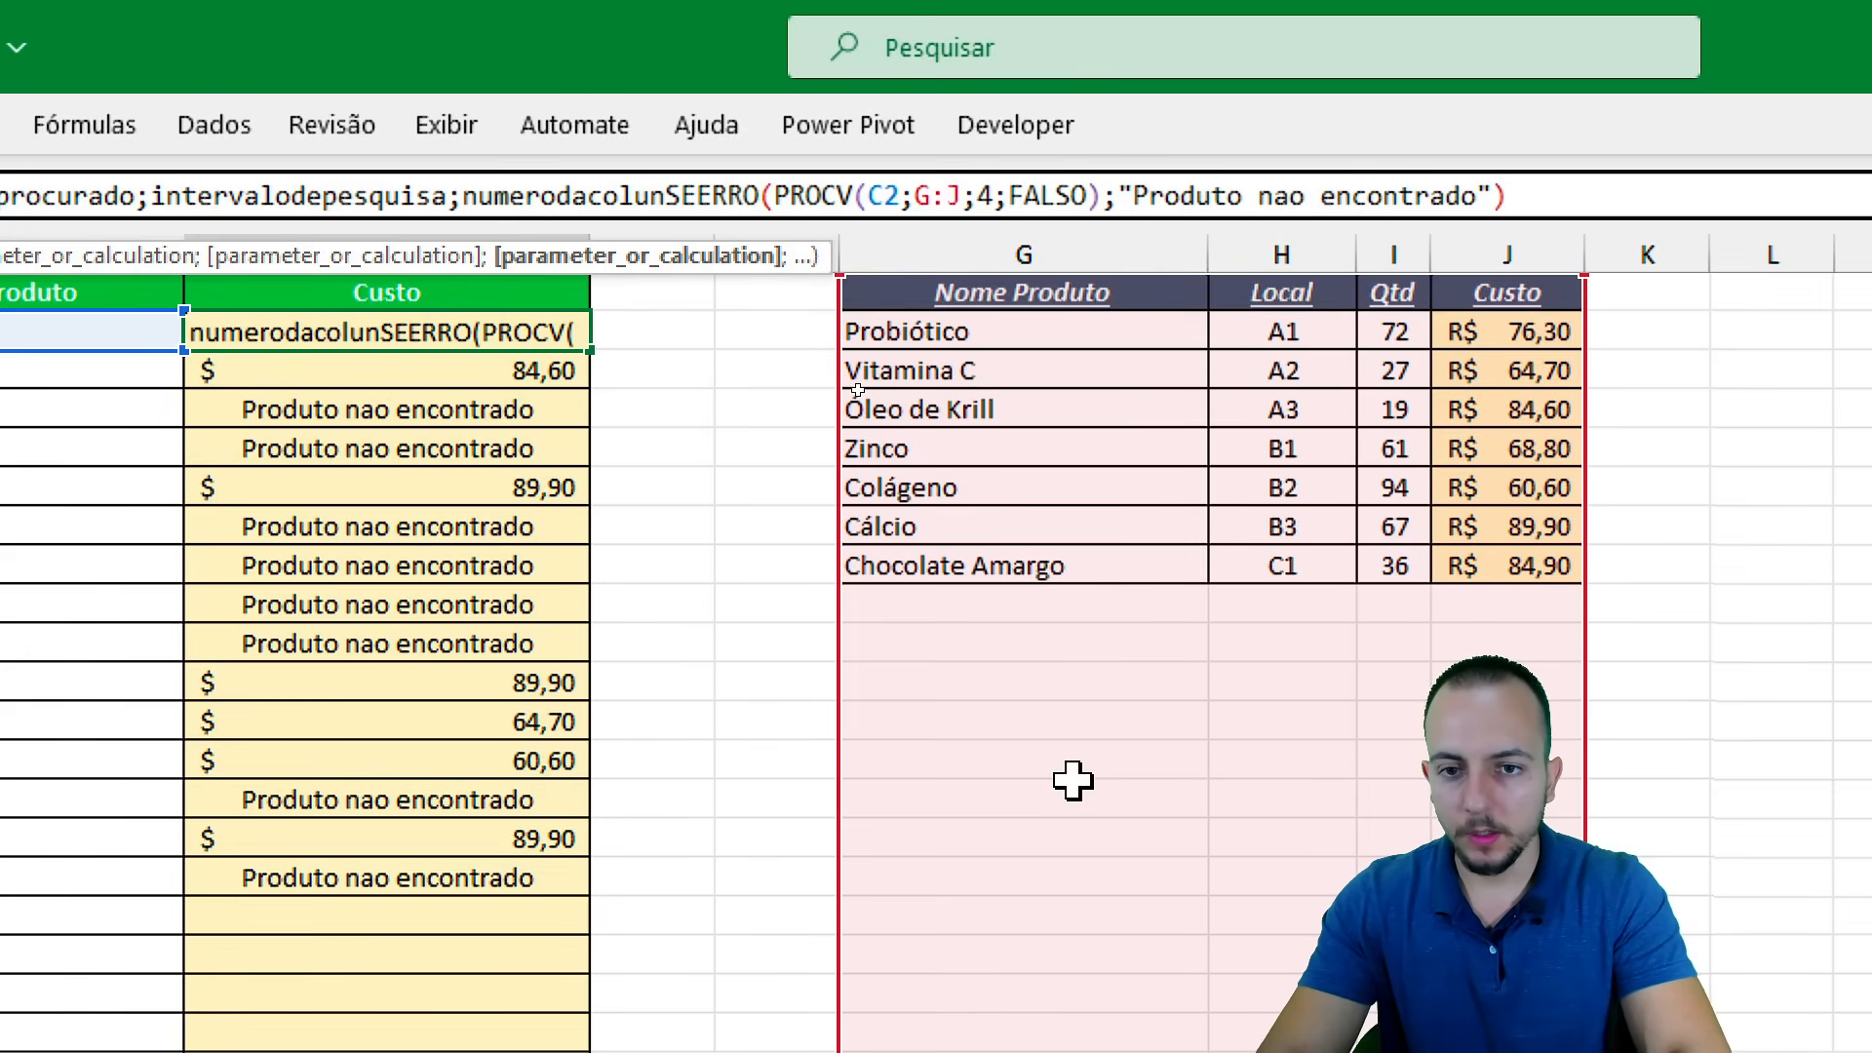
{"action": "type", "text": "resultado"}
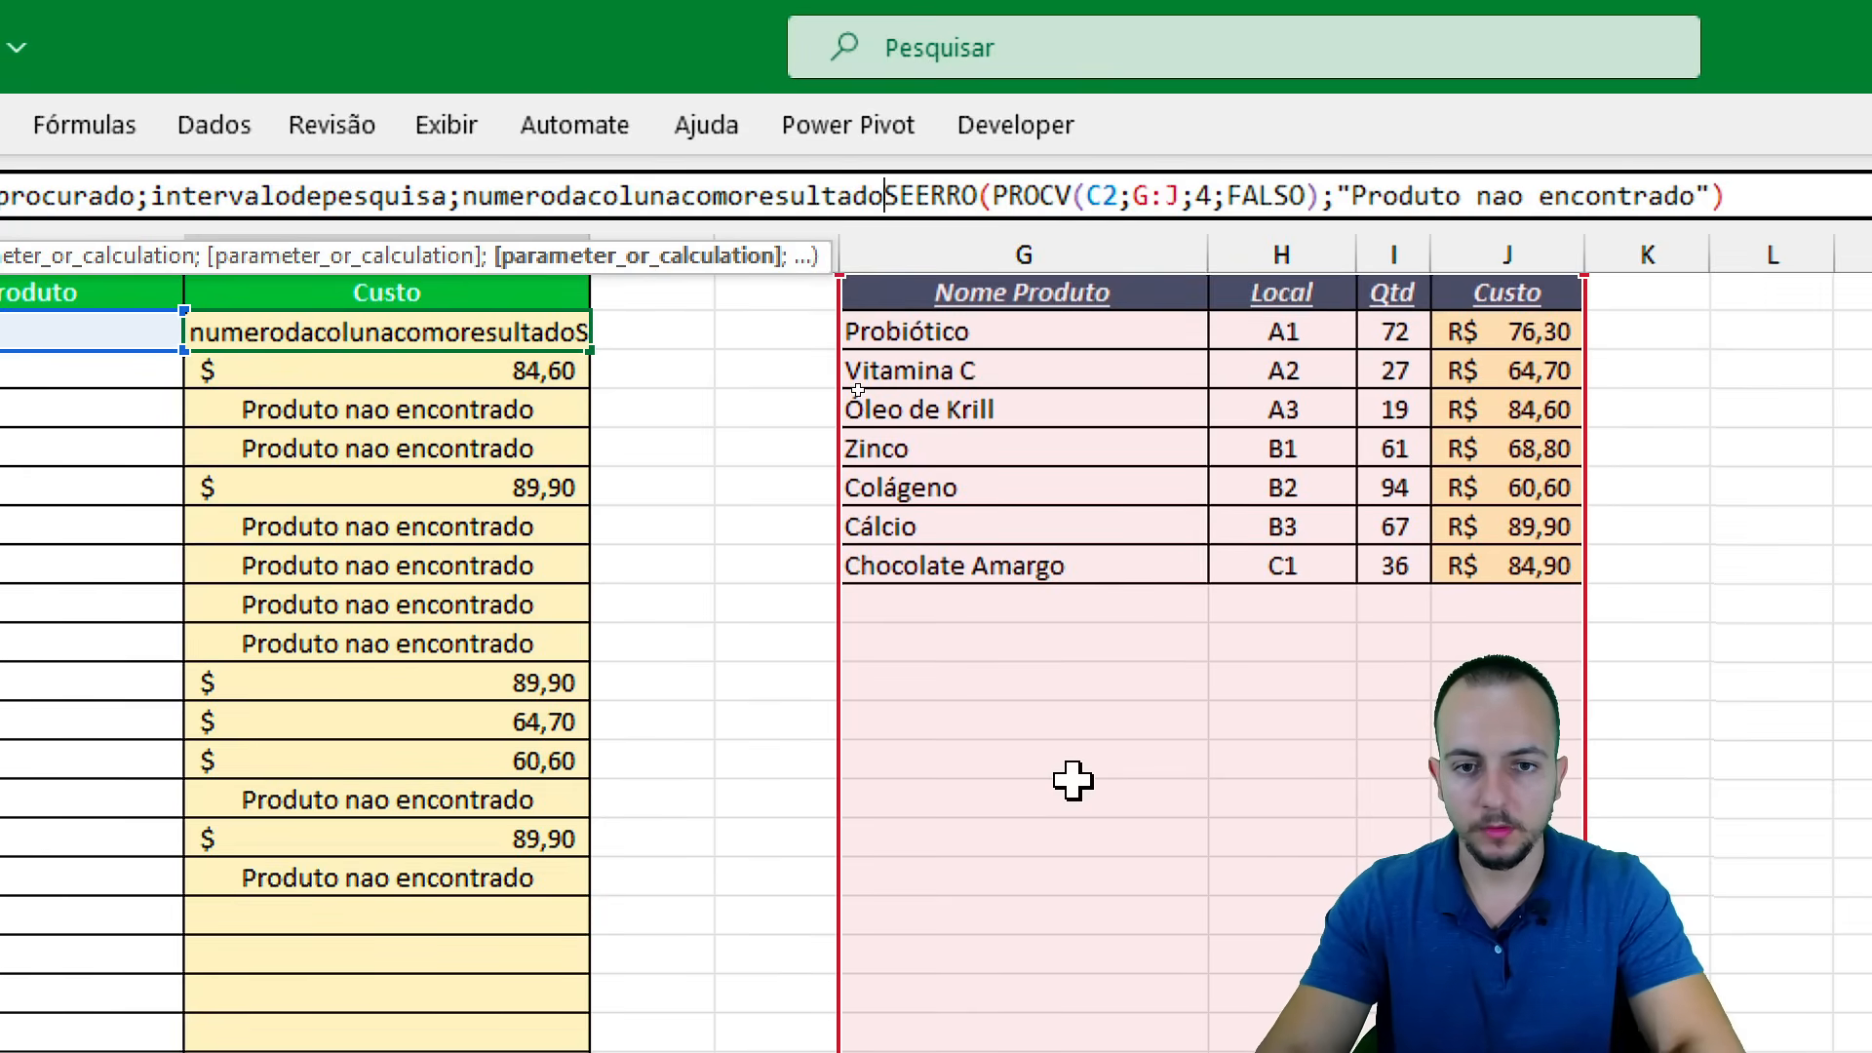
{"action": "type", "text": ","}
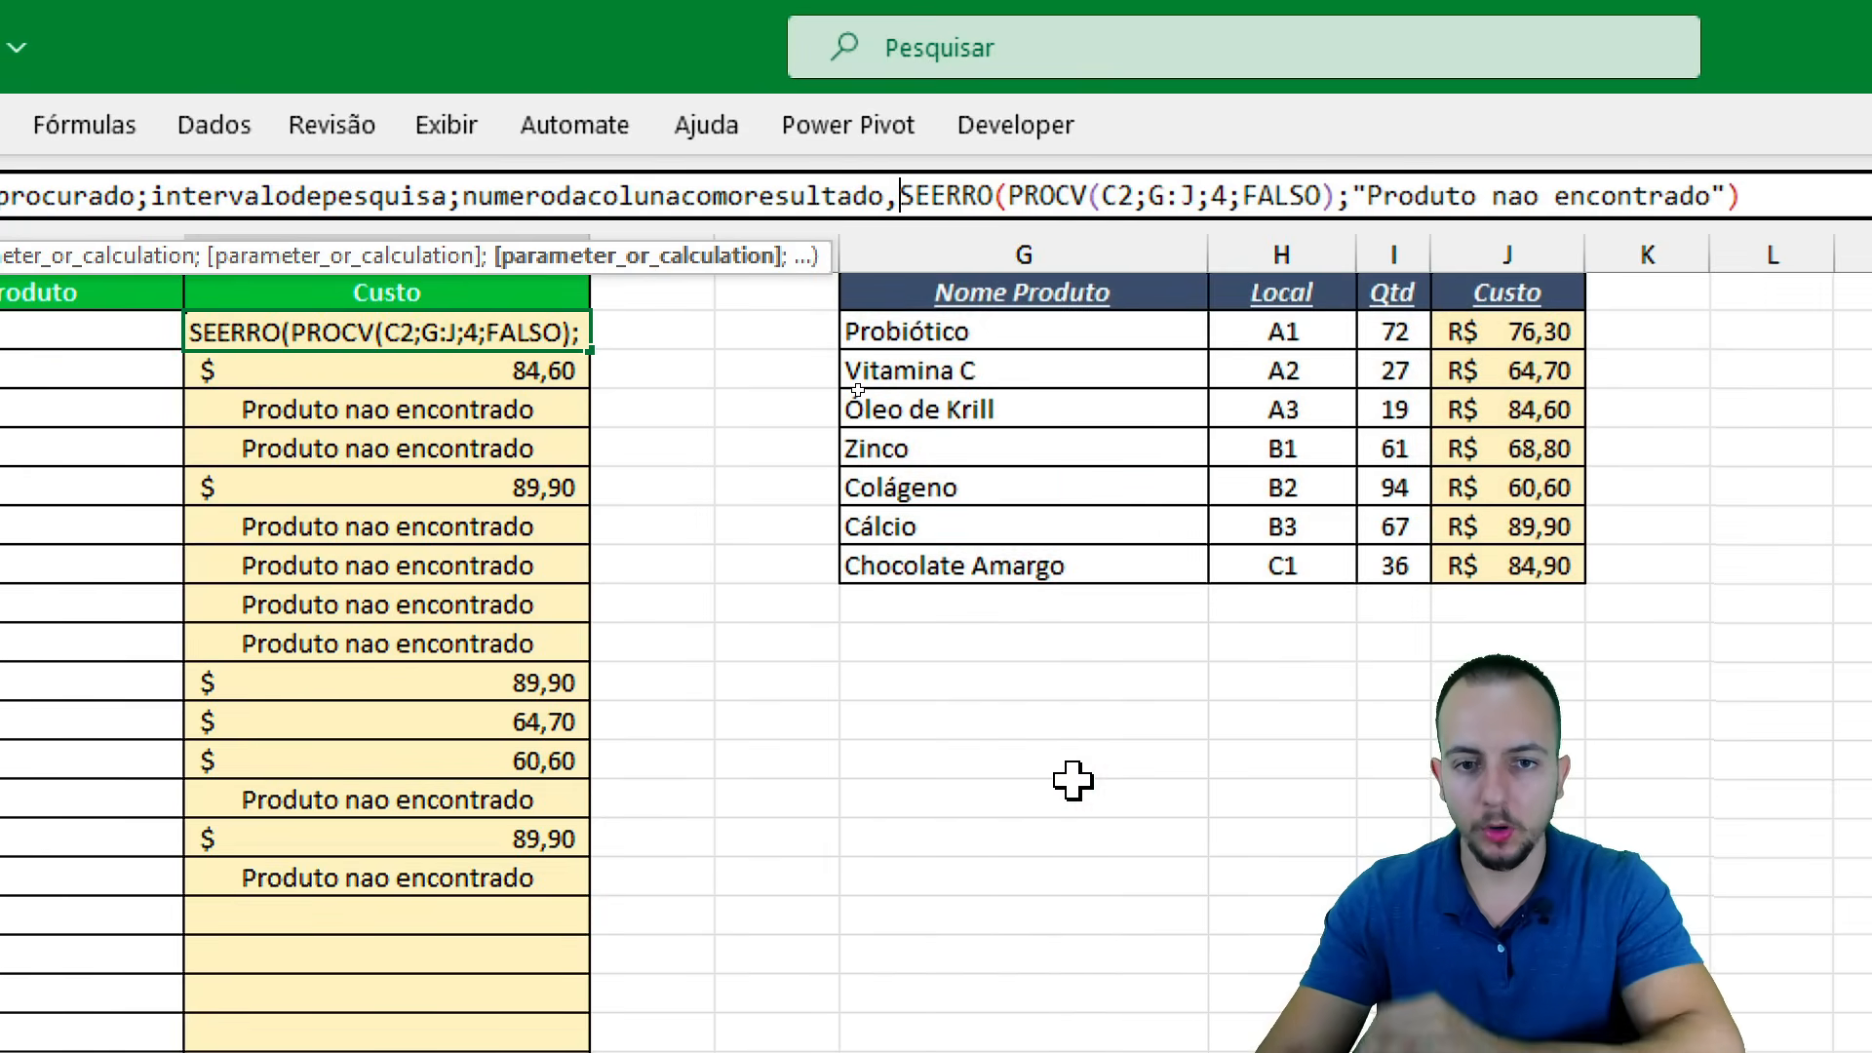
{"action": "key", "text": "BackSpace"}
{"action": "type", "text": ";"}
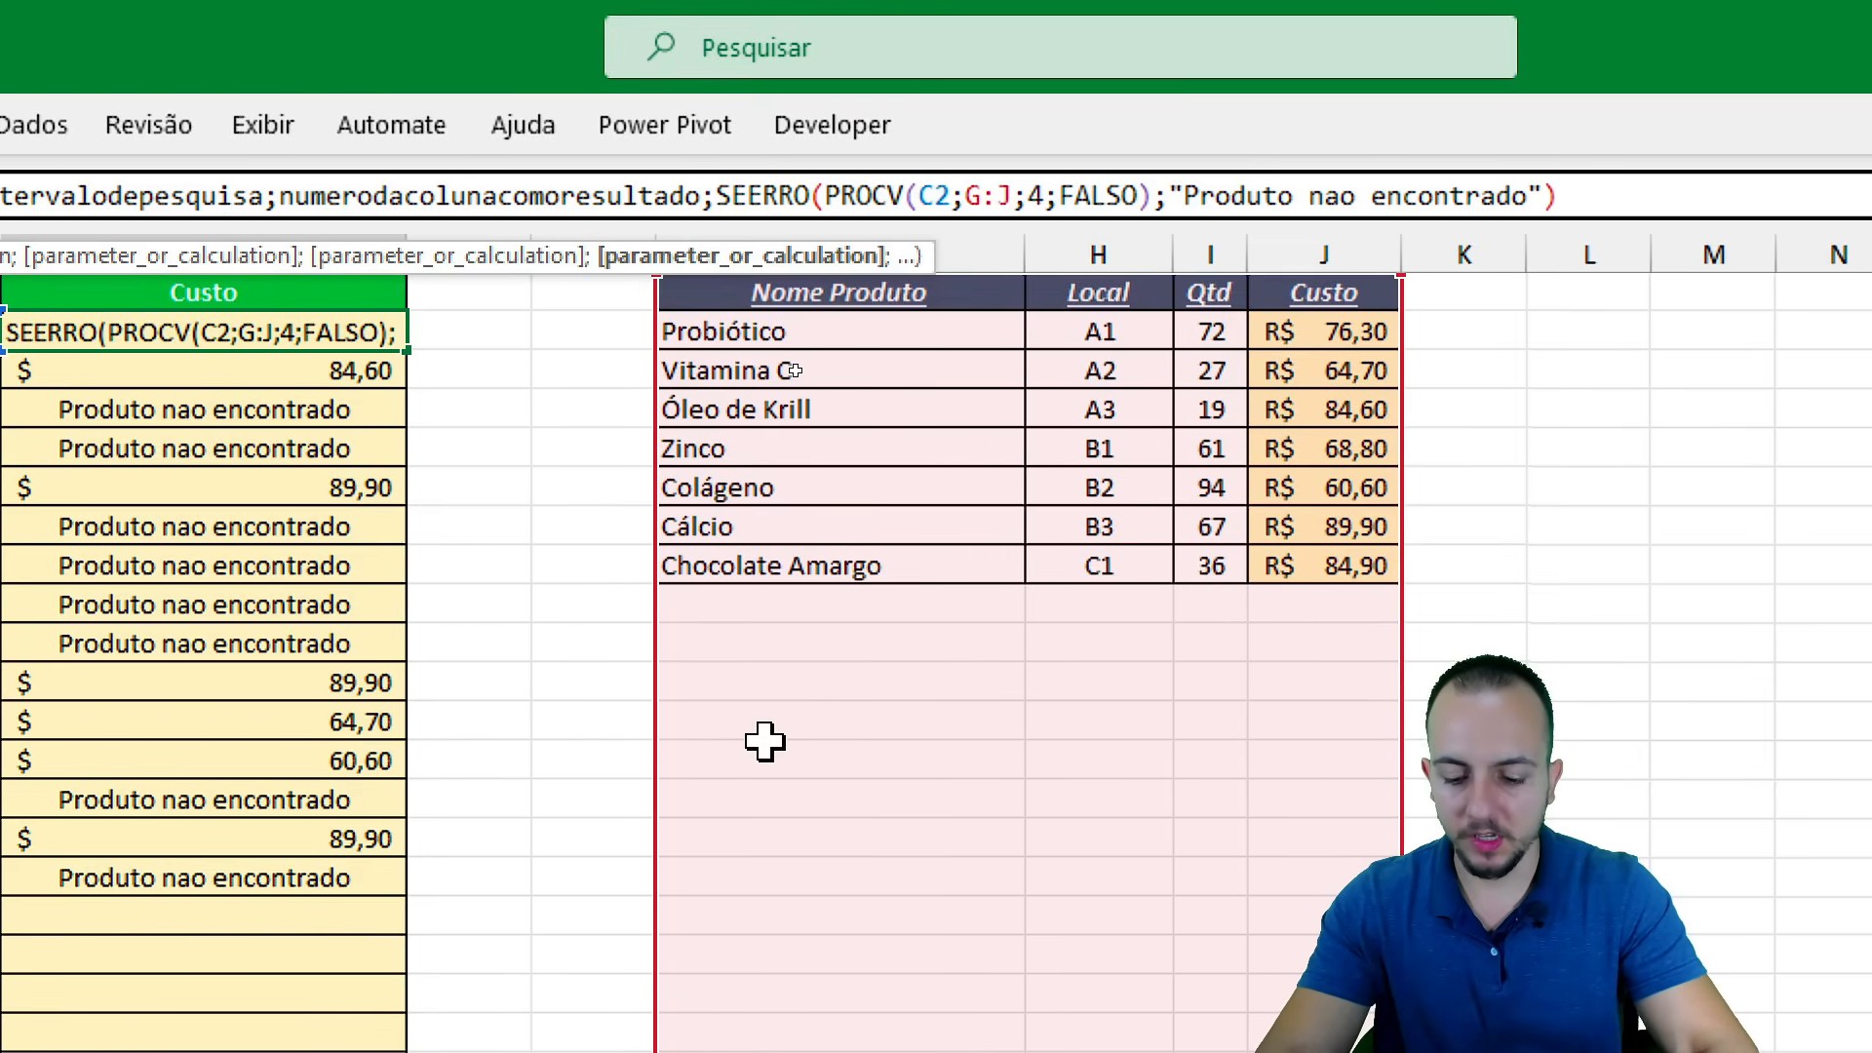
{"action": "type", "text": "seitemnaoencontrado;"}
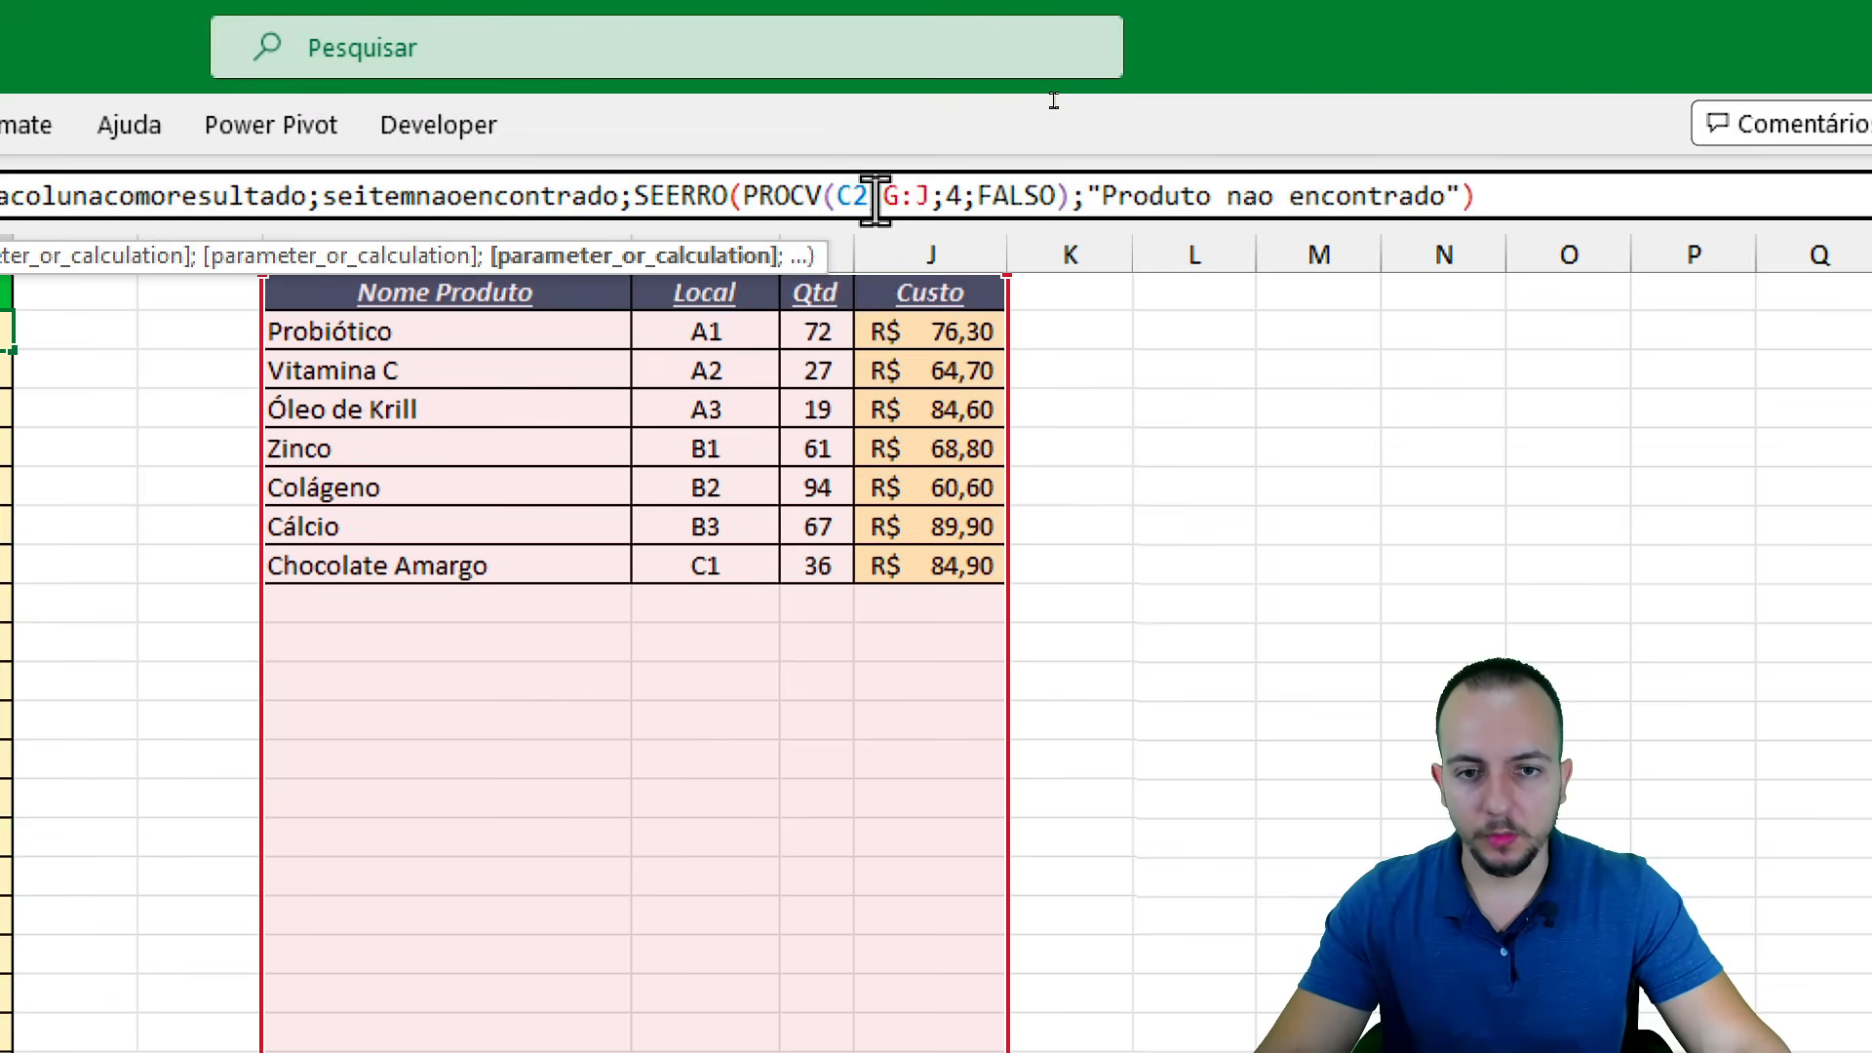
Replace the C2 lookup value inside PROCV with the itemprocurado parameter.
{"action": "left_click_drag", "start_coordinate": [636, 196], "coordinate": [1561, 206]}
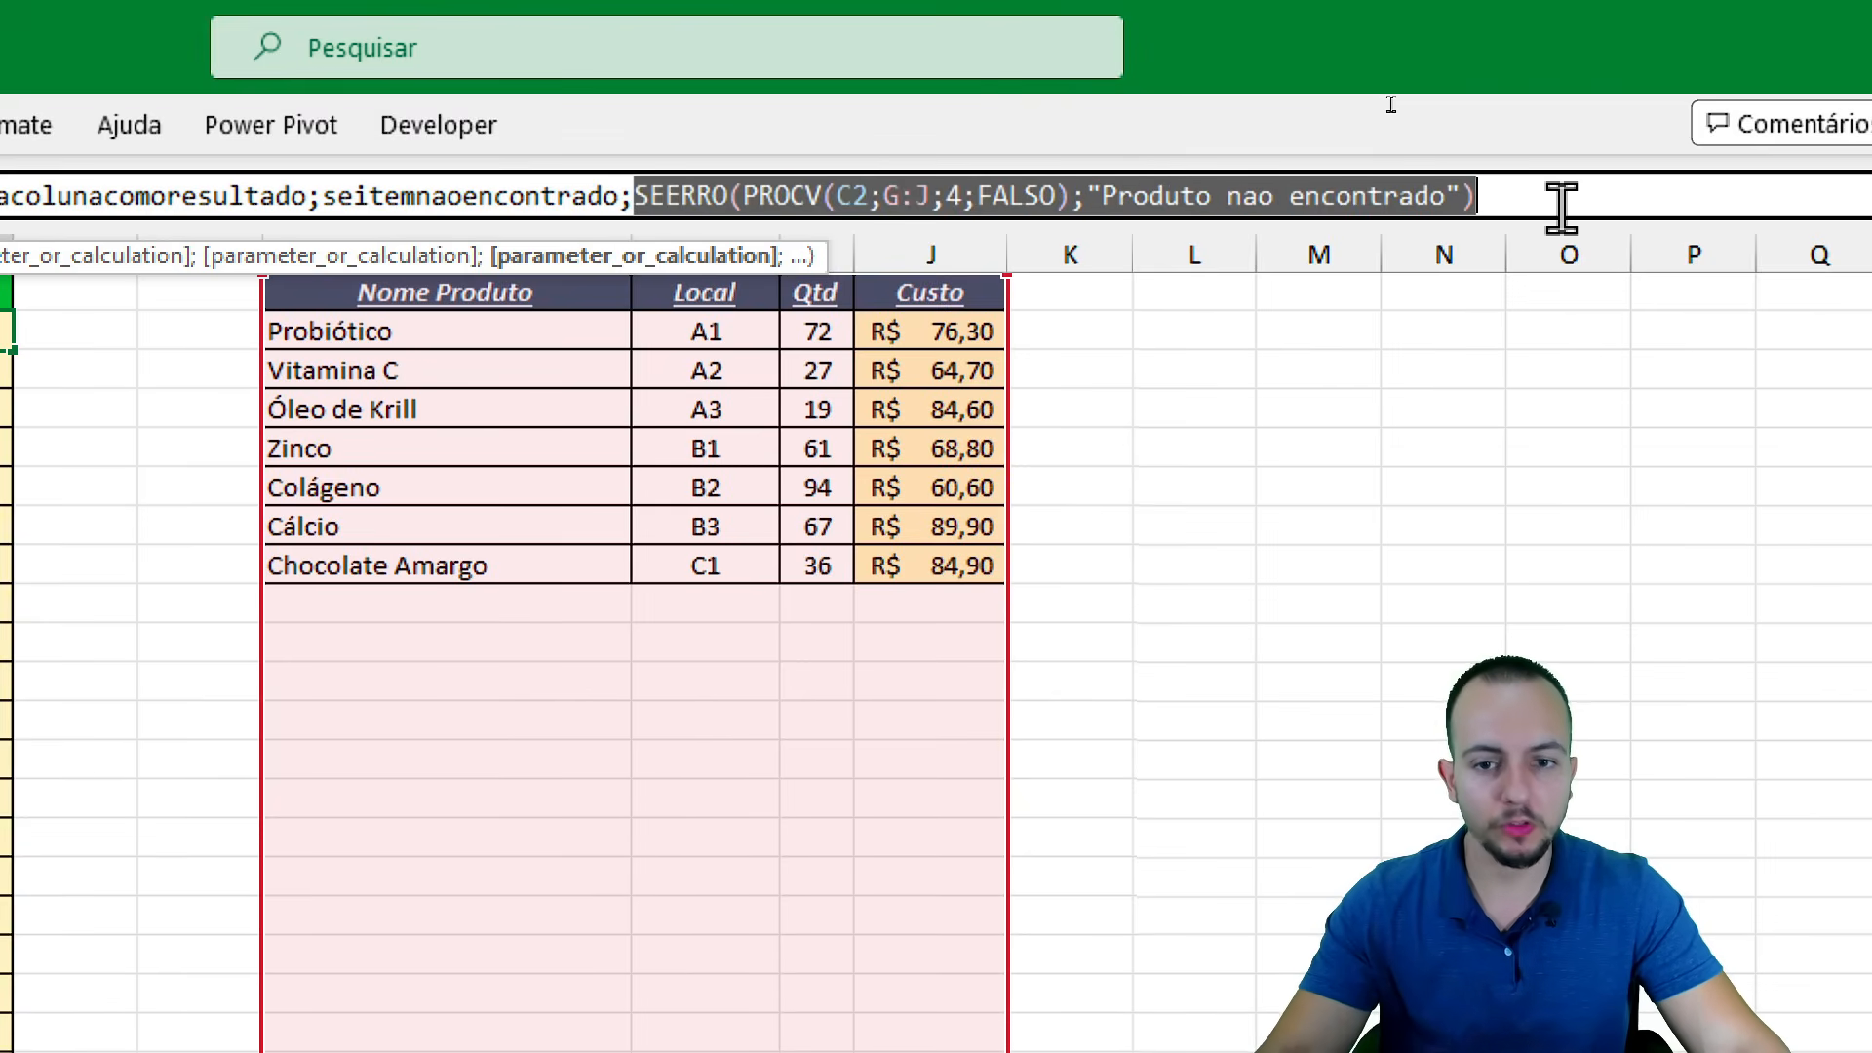
{"action": "left_click", "coordinate": [872, 195]}
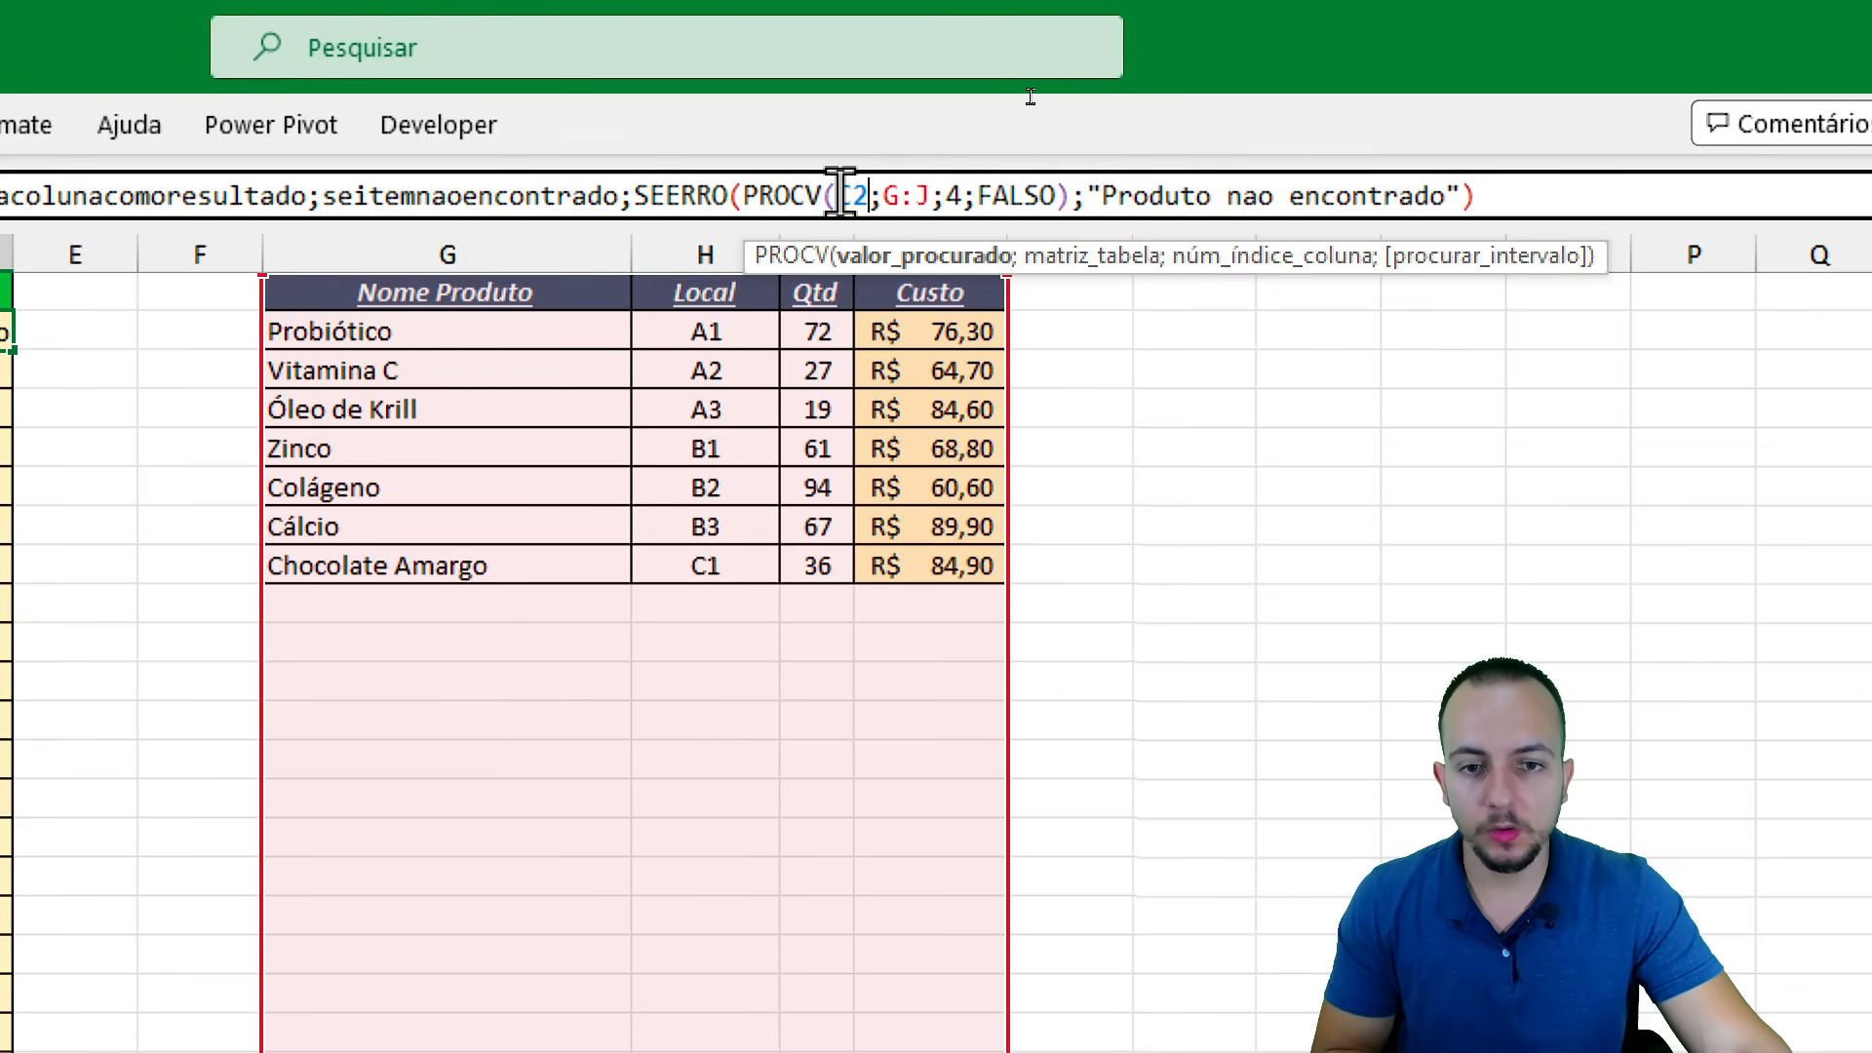
{"action": "double_click", "coordinate": [848, 195]}
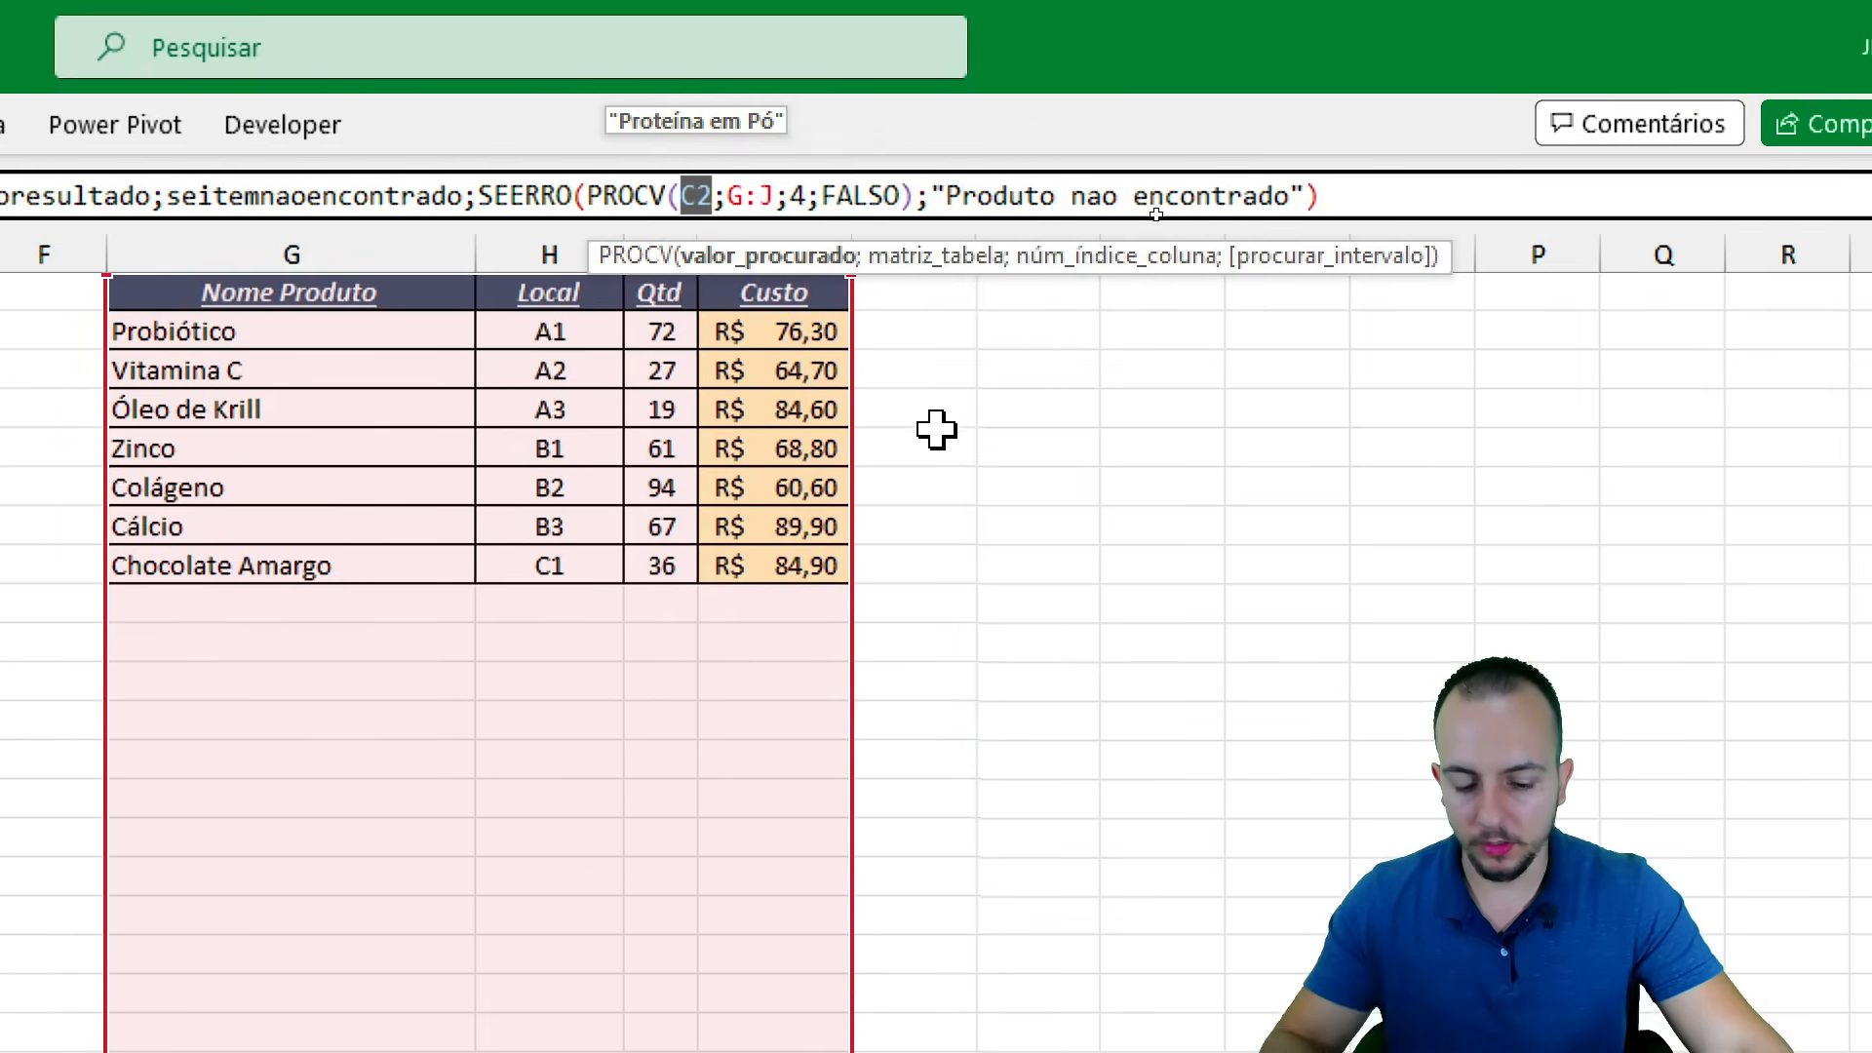
{"action": "type", "text": "item"}
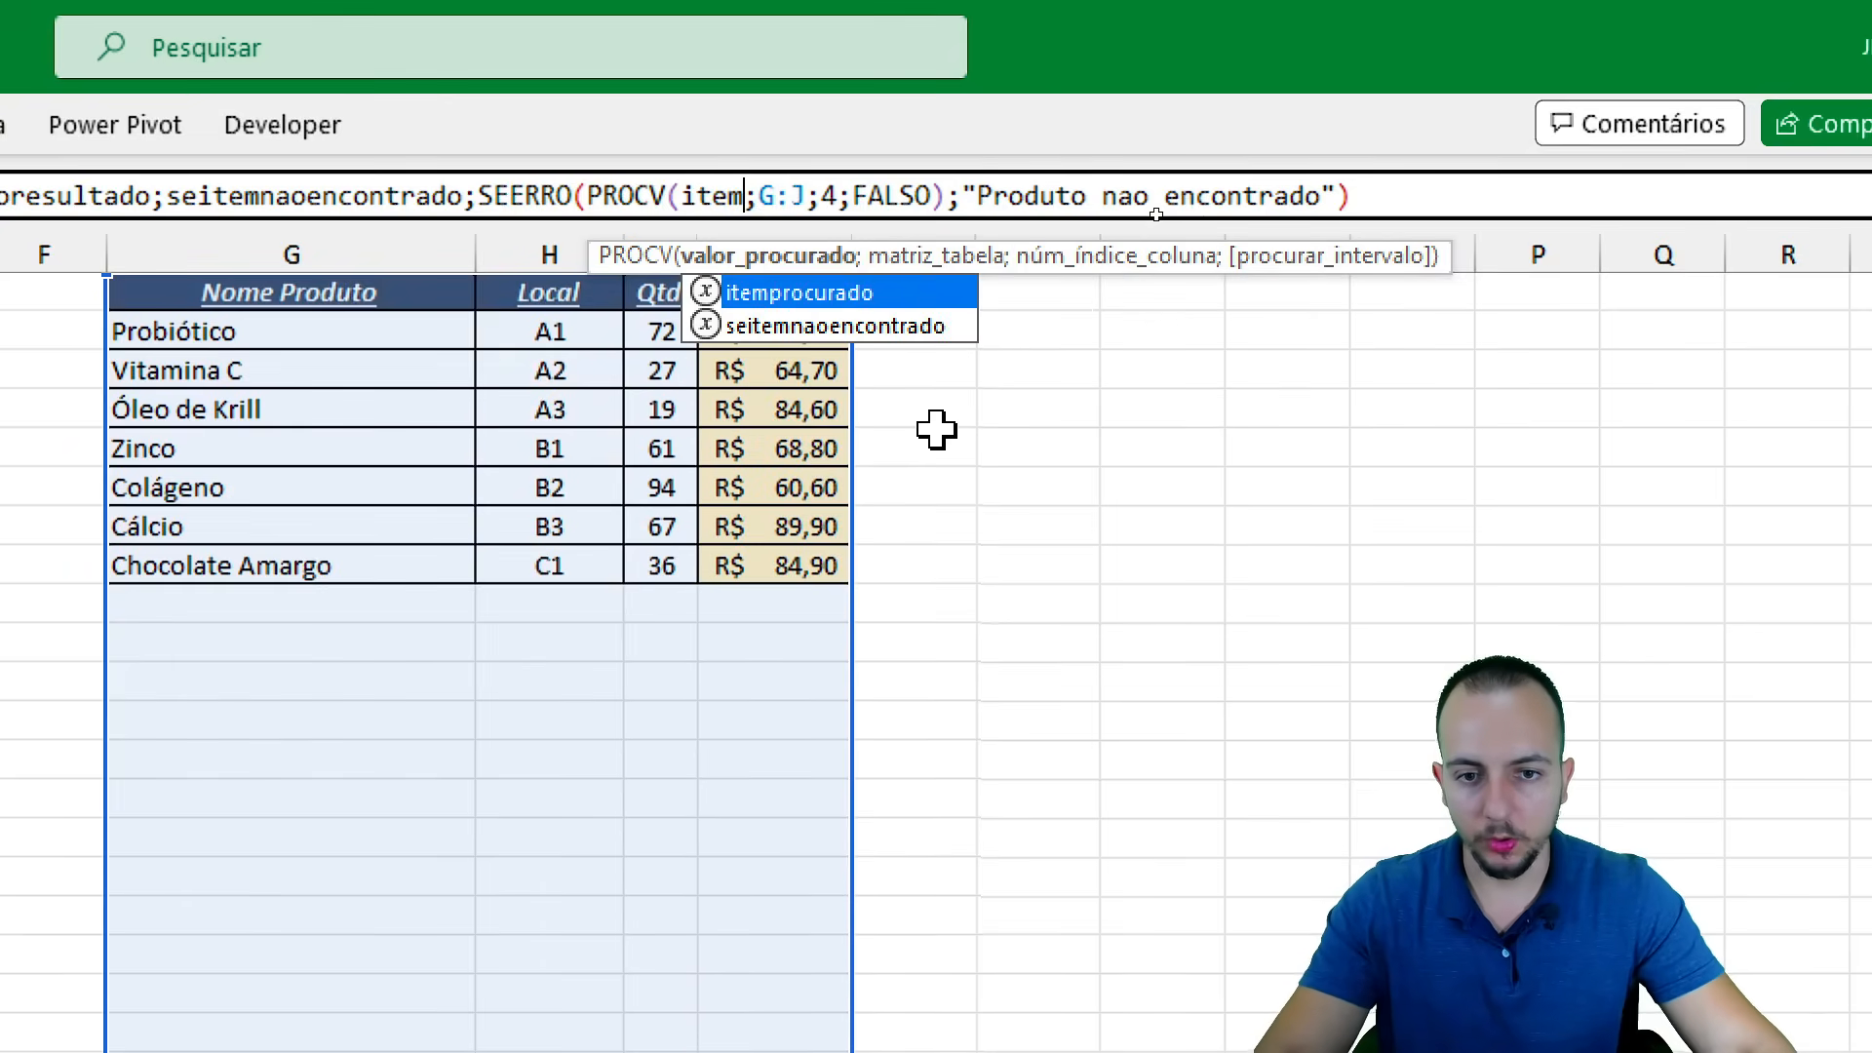
{"action": "double_click", "coordinate": [848, 294]}
Replace PROCV's G:J range with intervalodepesquisa and its column index 4 with numerodacolunacomoresultado.
{"action": "left_click_drag", "start_coordinate": [900, 196], "coordinate": [938, 196]}
{"action": "key", "text": "BackSpace"}
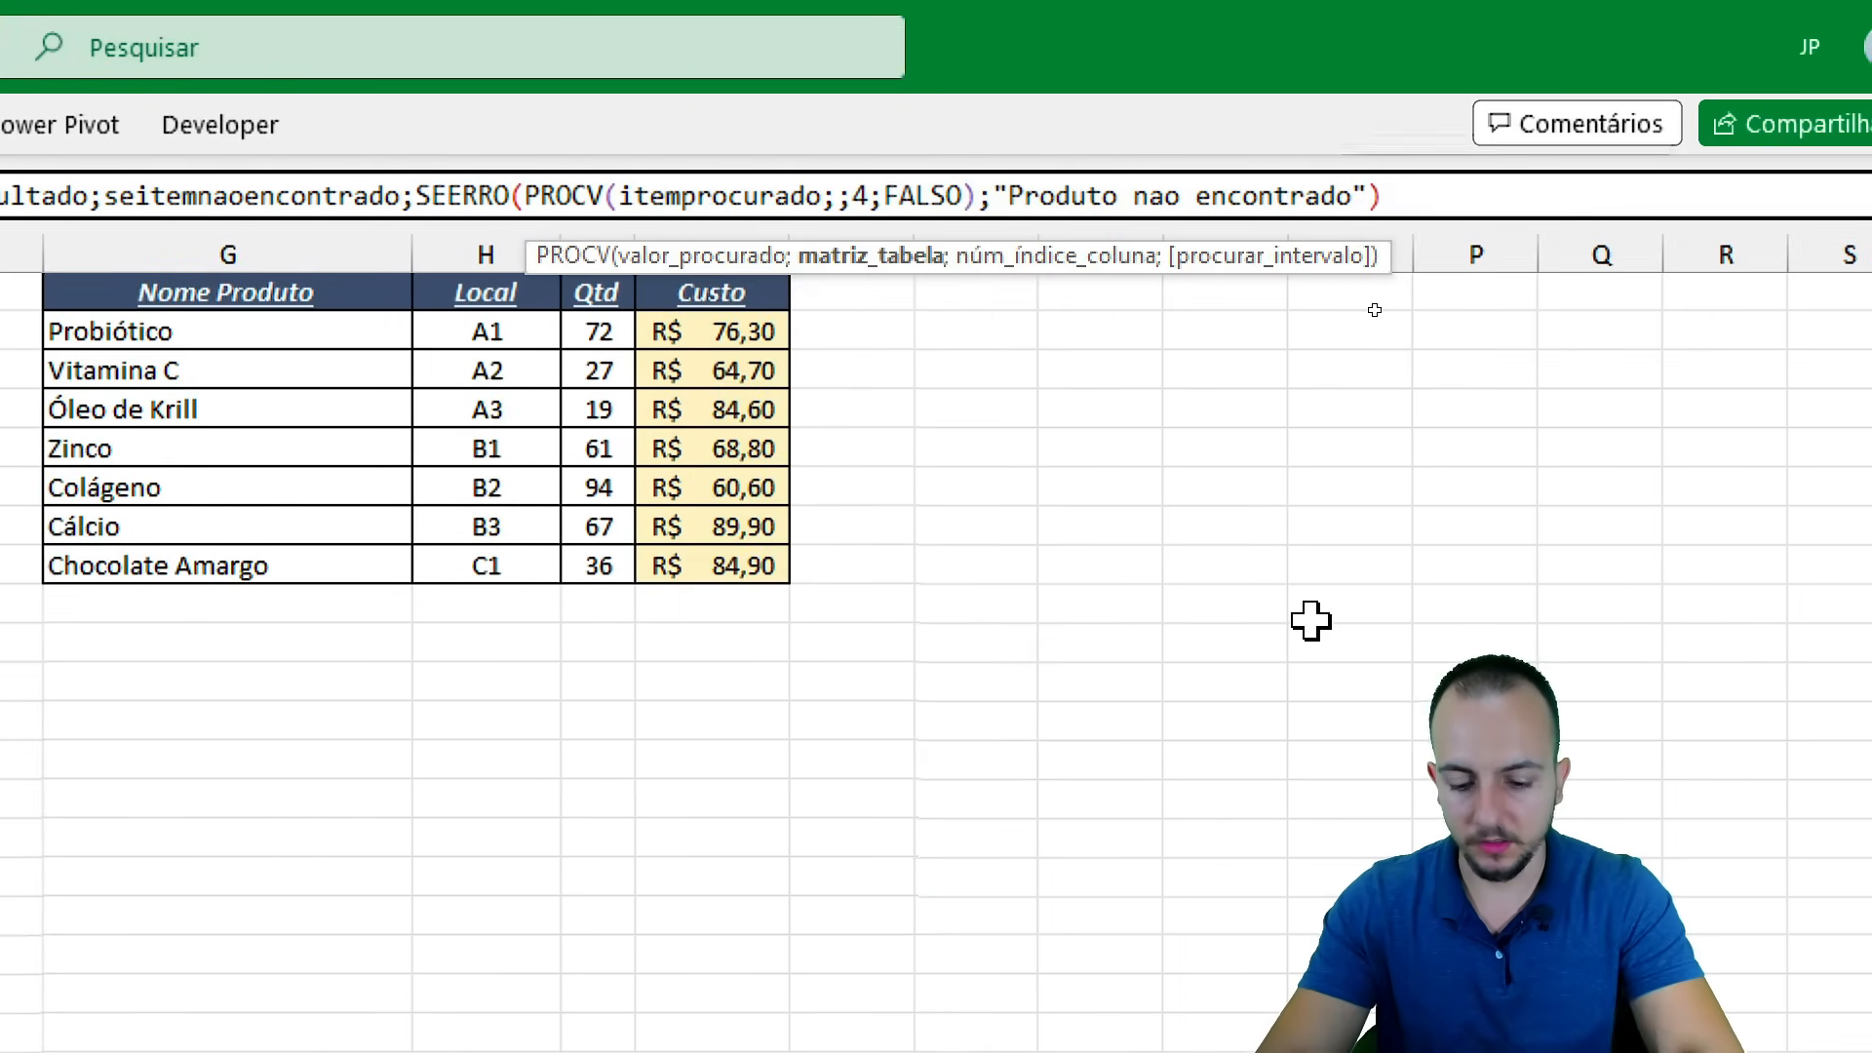
{"action": "type", "text": "inter"}
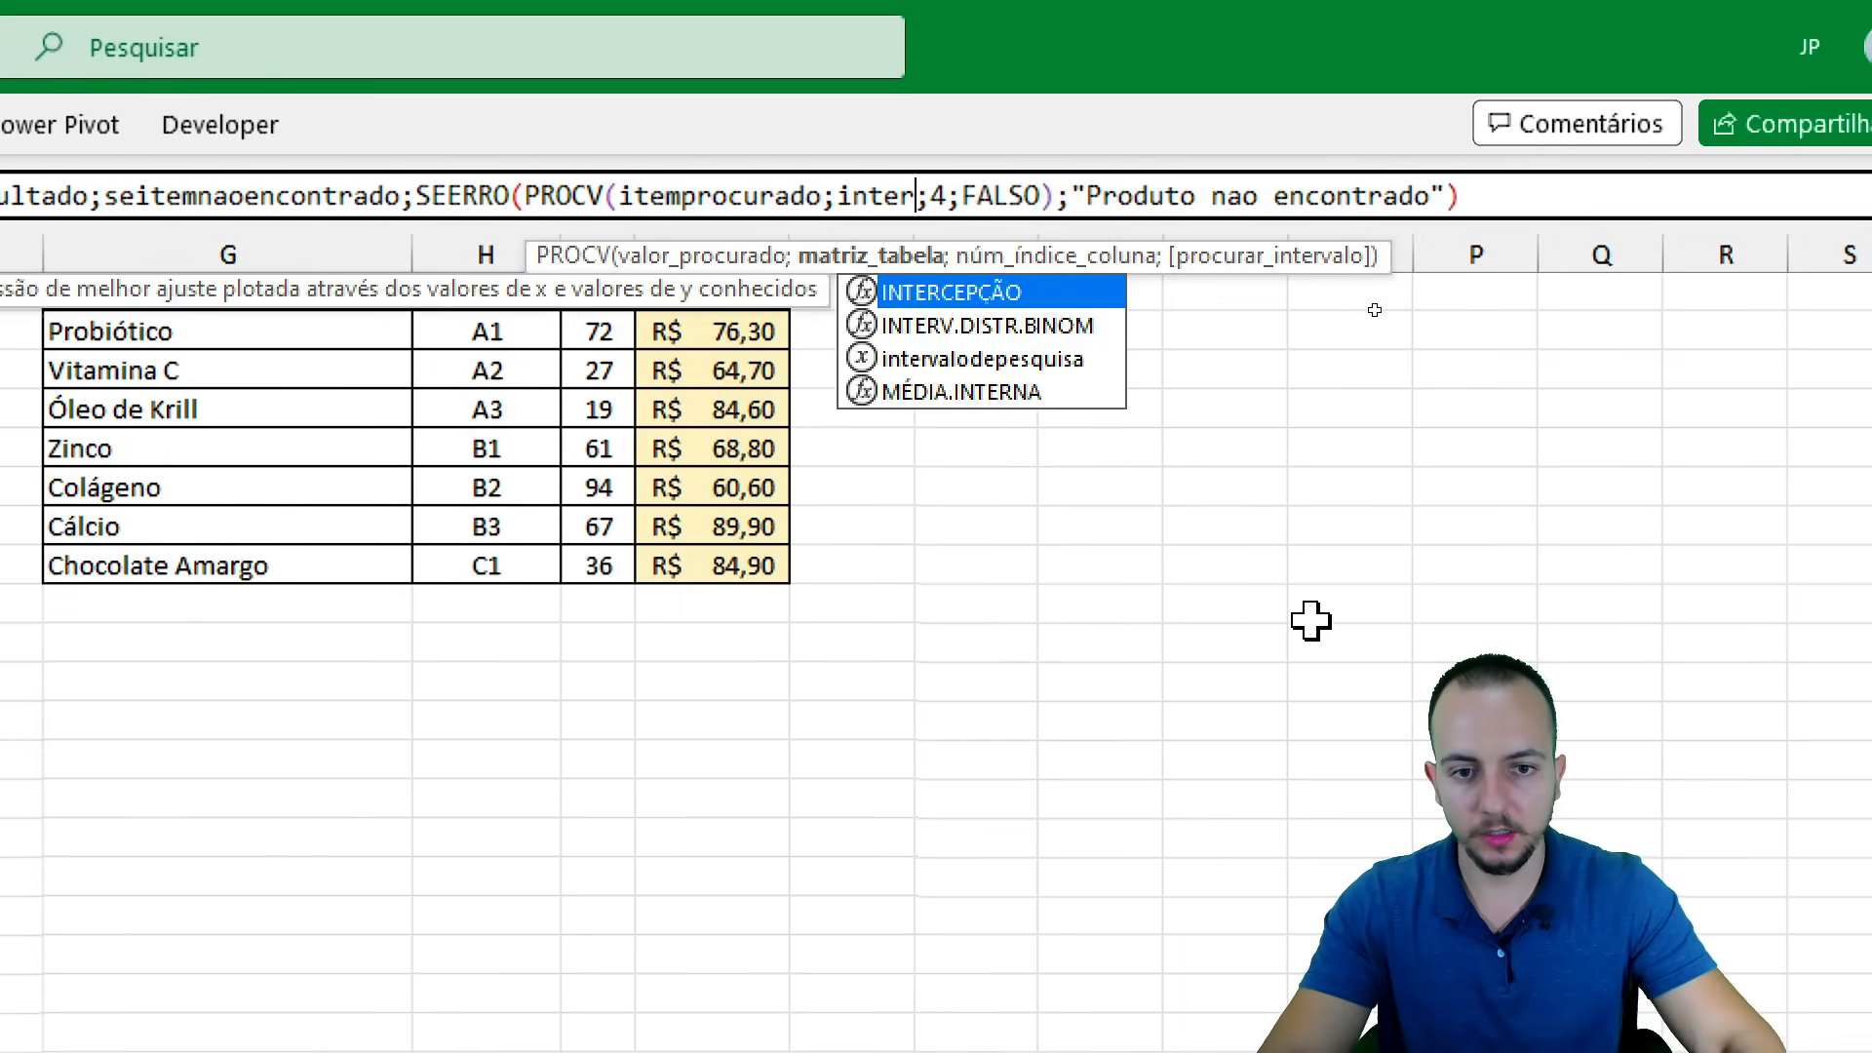
{"action": "double_click", "coordinate": [963, 359]}
{"action": "double_click", "coordinate": [1156, 198]}
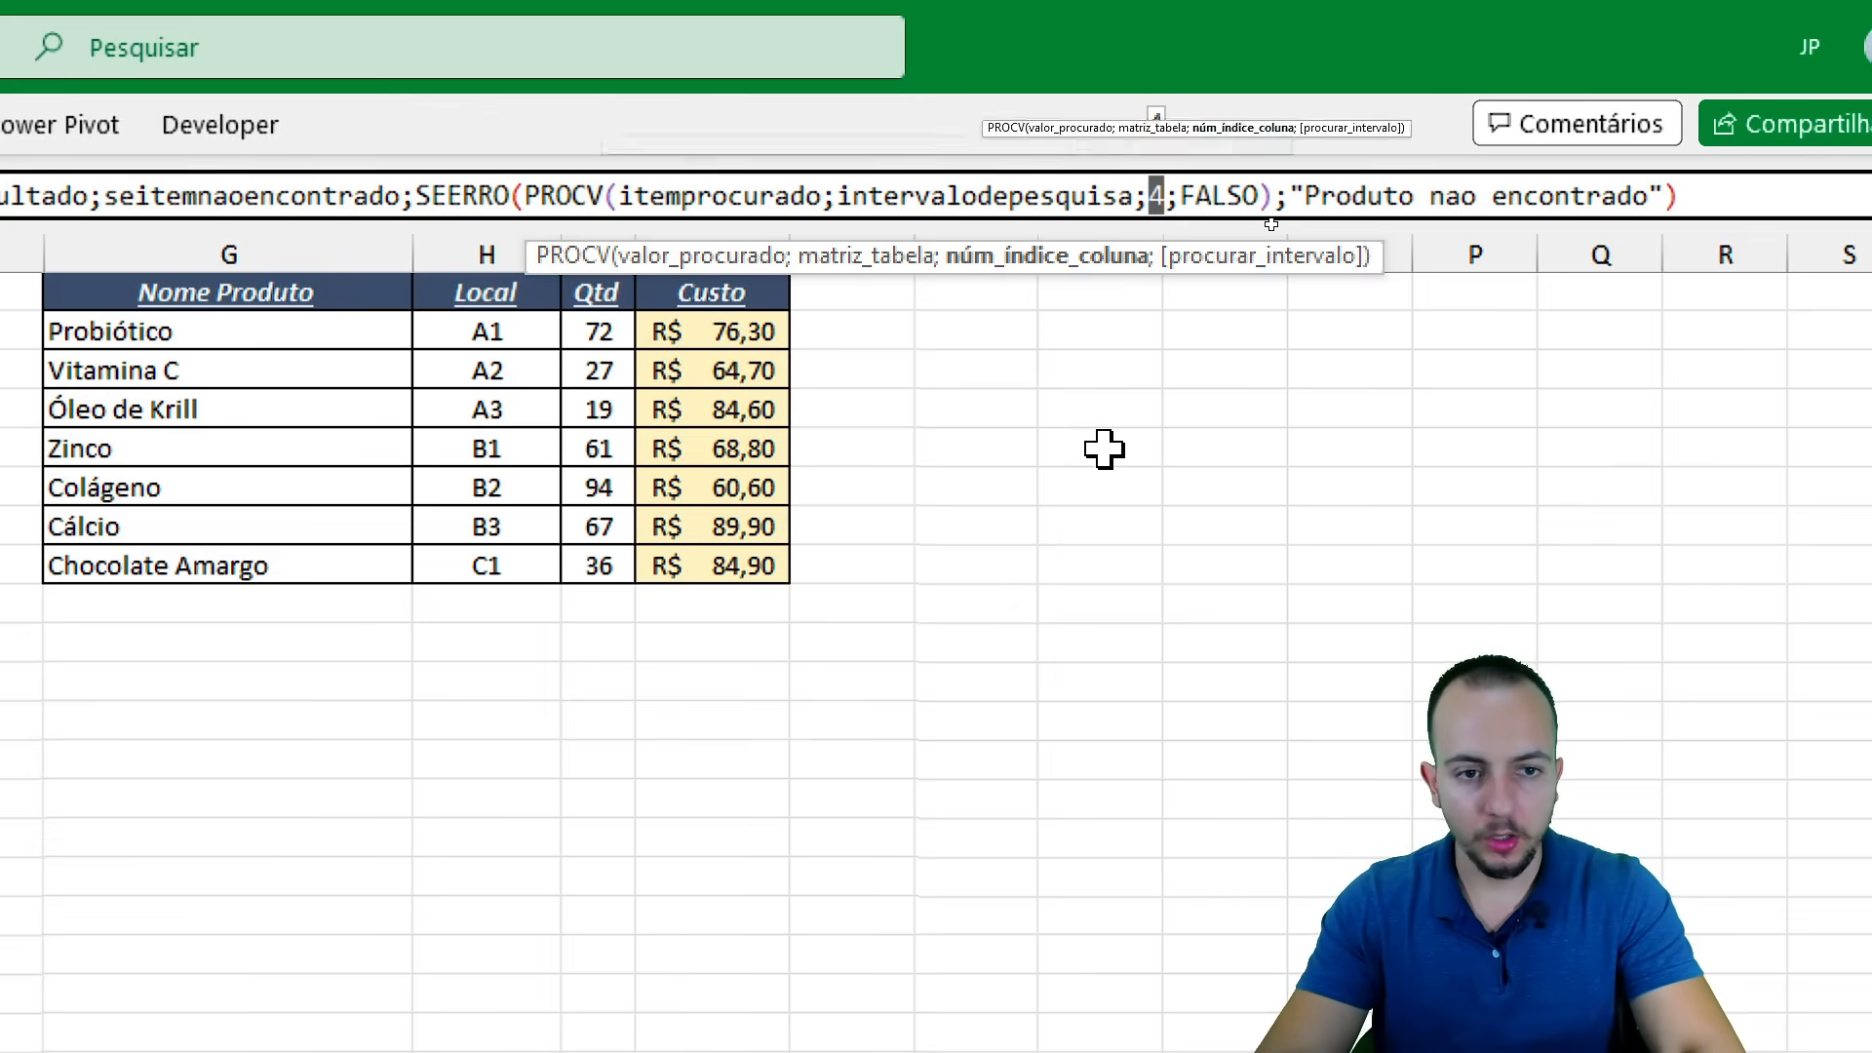
{"action": "type", "text": "num"}
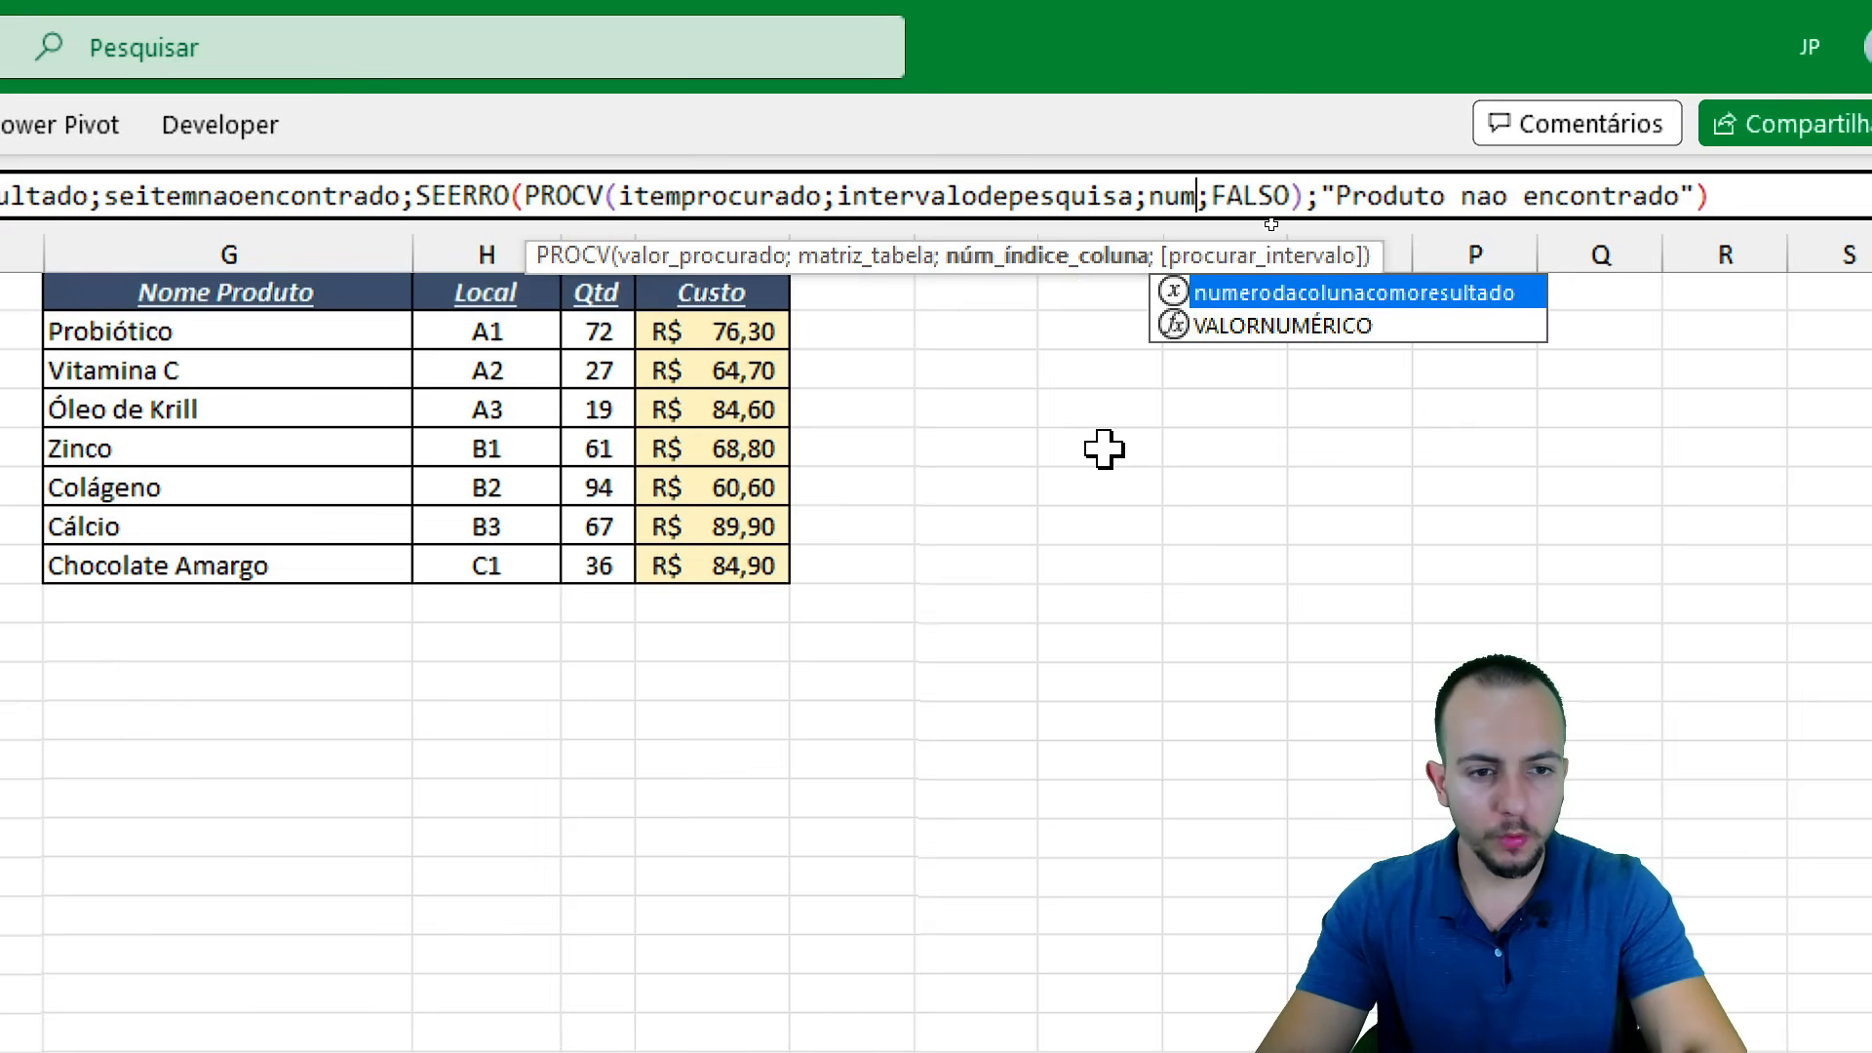
{"action": "double_click", "coordinate": [1419, 295]}
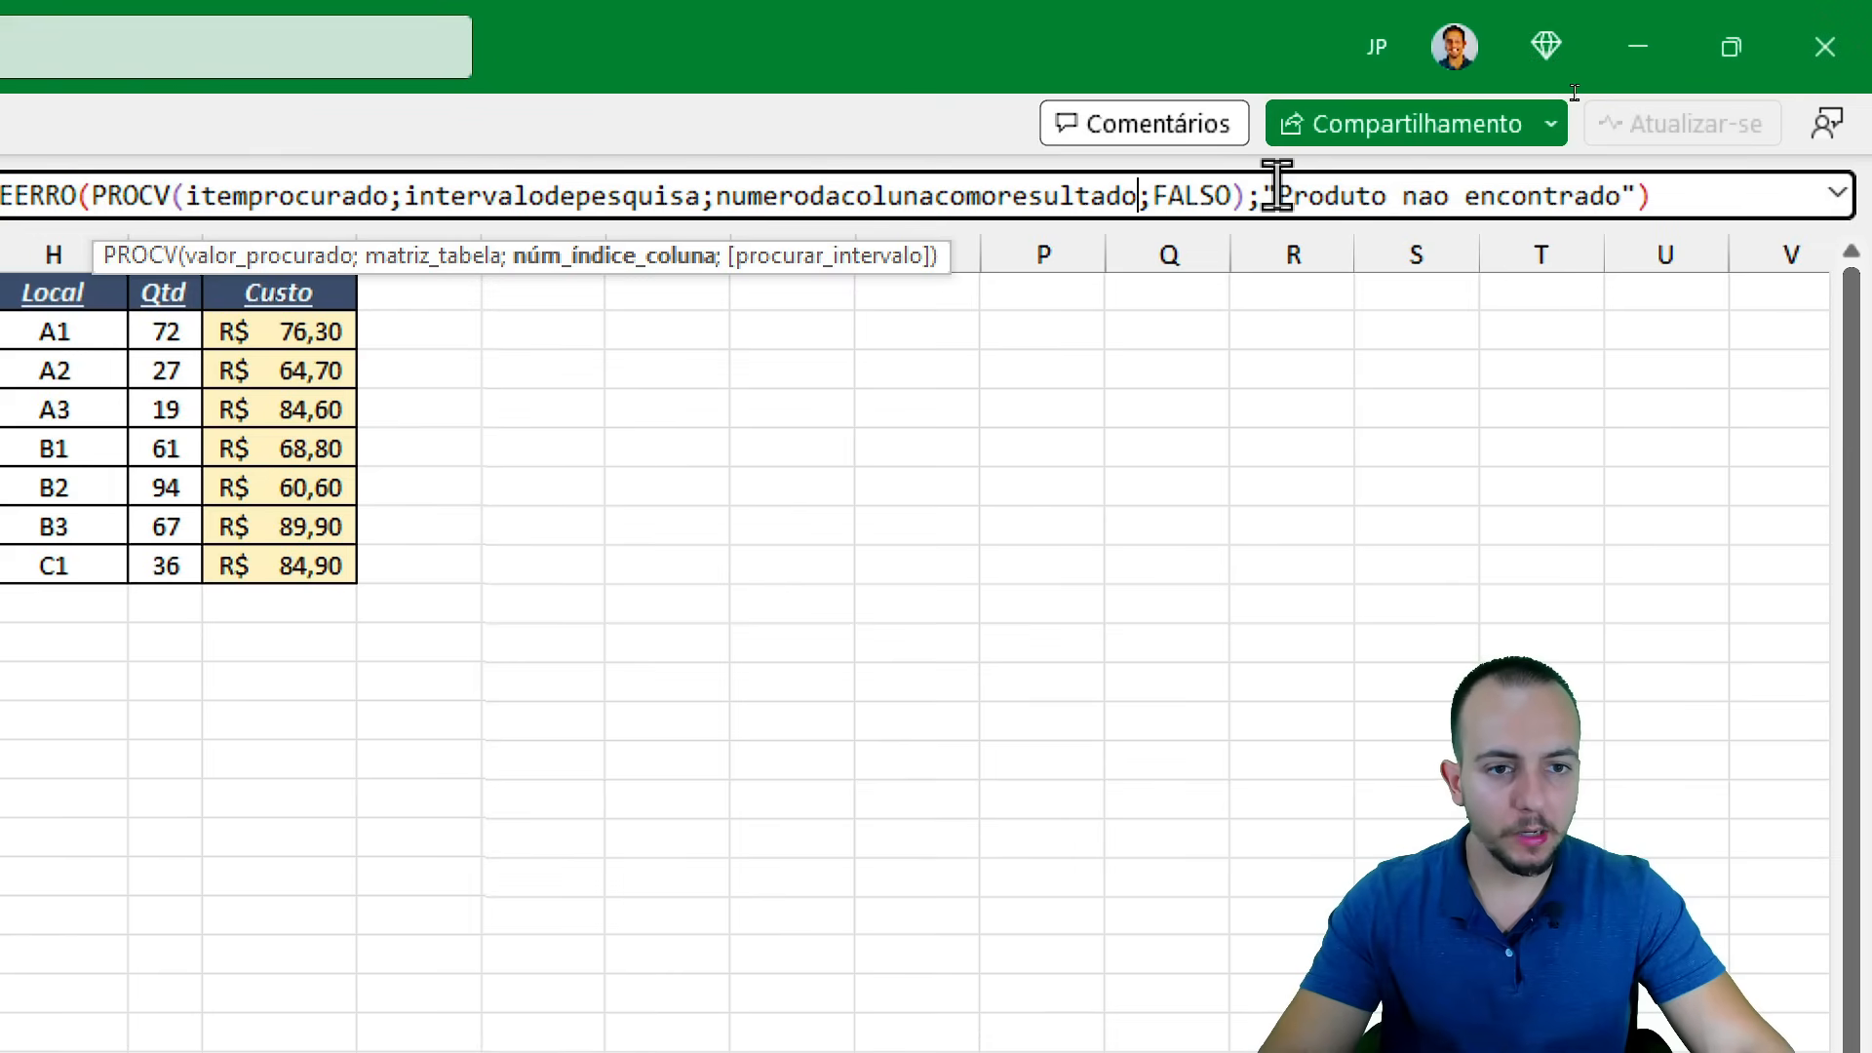
Replace the SEERRO error text "Produto nao encontrado" with the seitemnaoencontrado parameter.
{"action": "left_click_drag", "start_coordinate": [1272, 196], "coordinate": [1642, 208]}
{"action": "key", "text": "BackSpace"}
{"action": "key", "text": "BackSpace"}
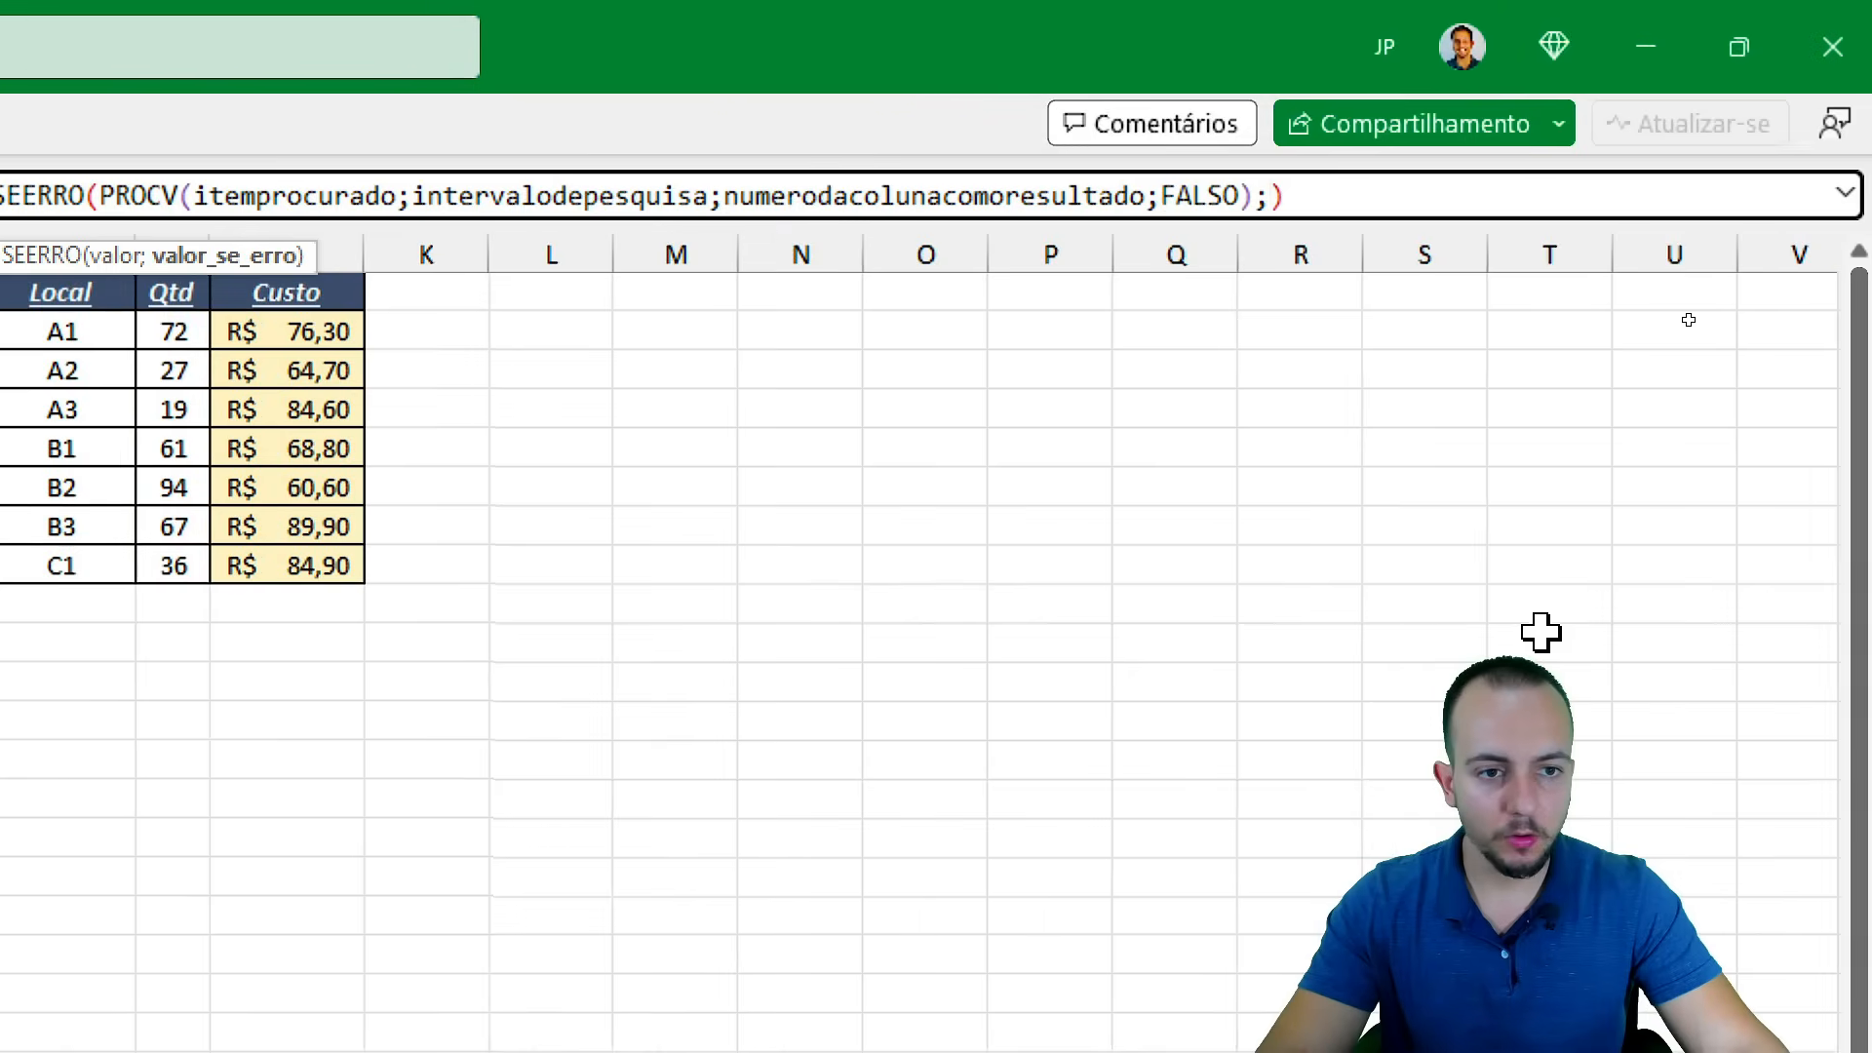
{"action": "type", "text": "se"}
{"action": "left_click", "coordinate": [1385, 466]}
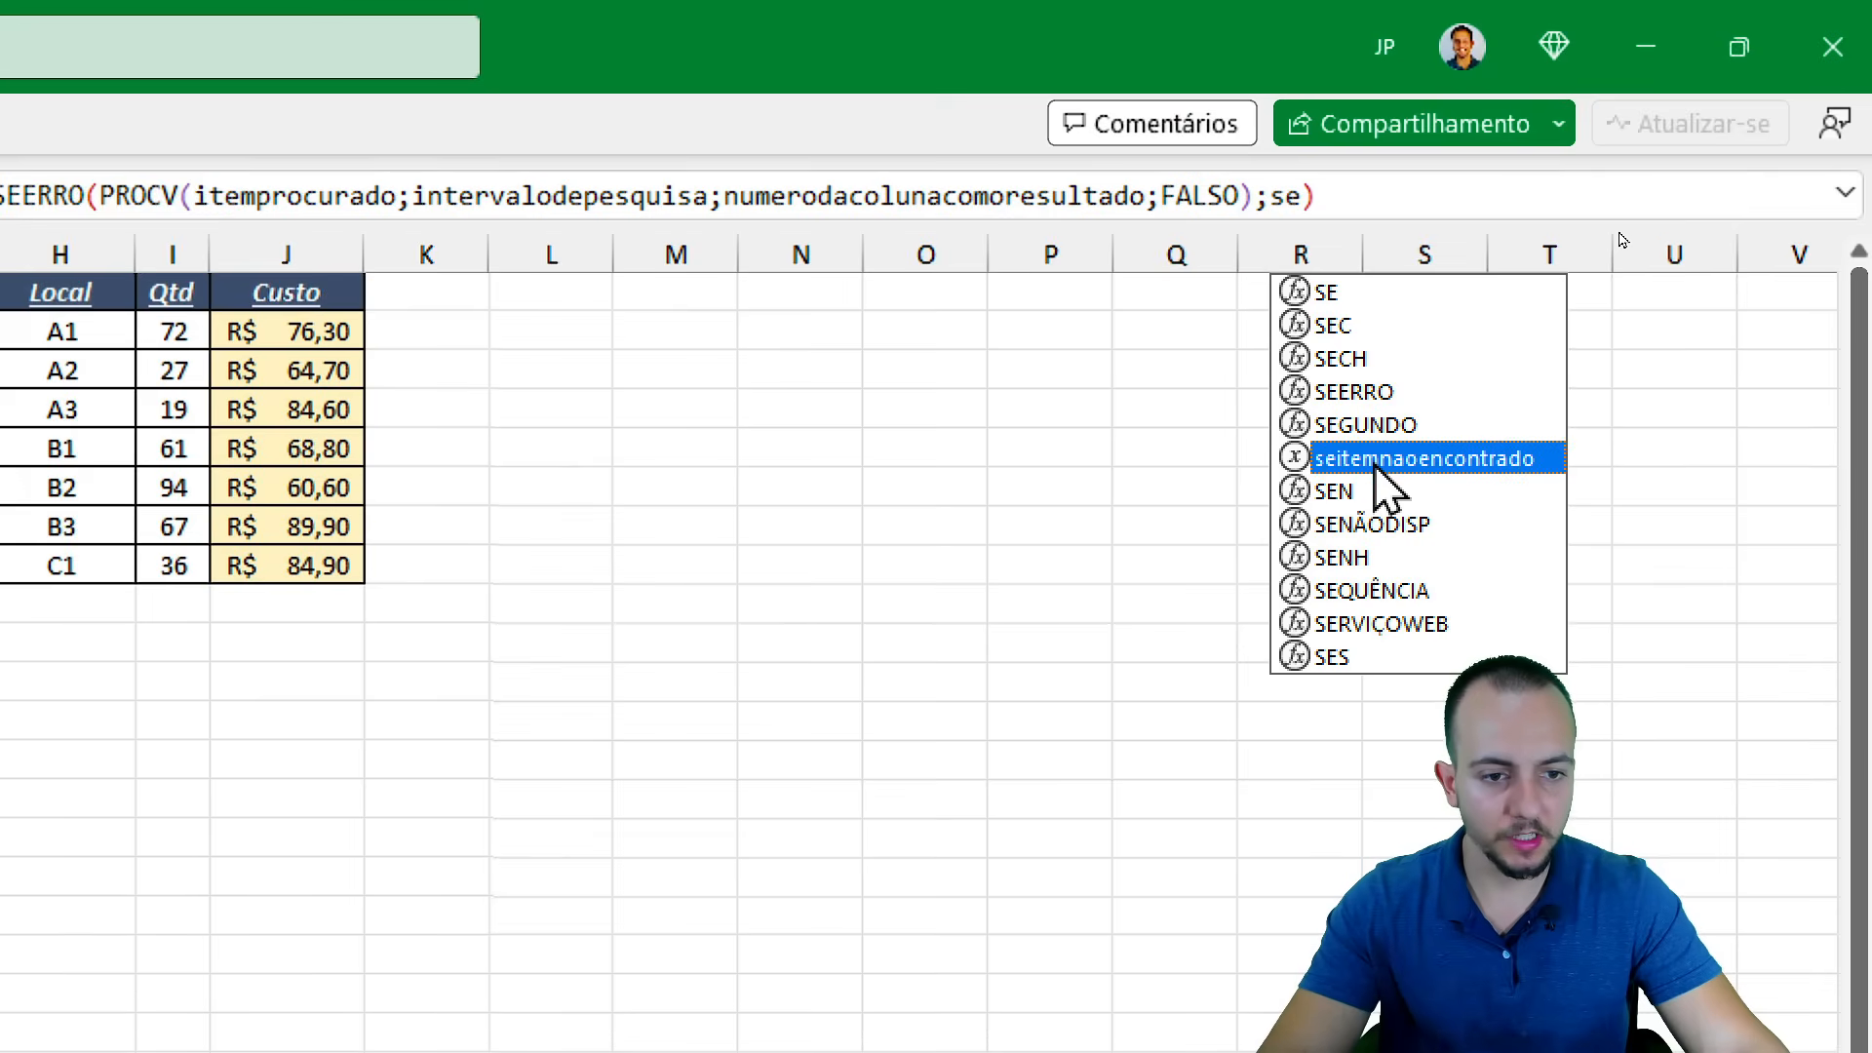
{"action": "double_click", "coordinate": [1380, 465]}
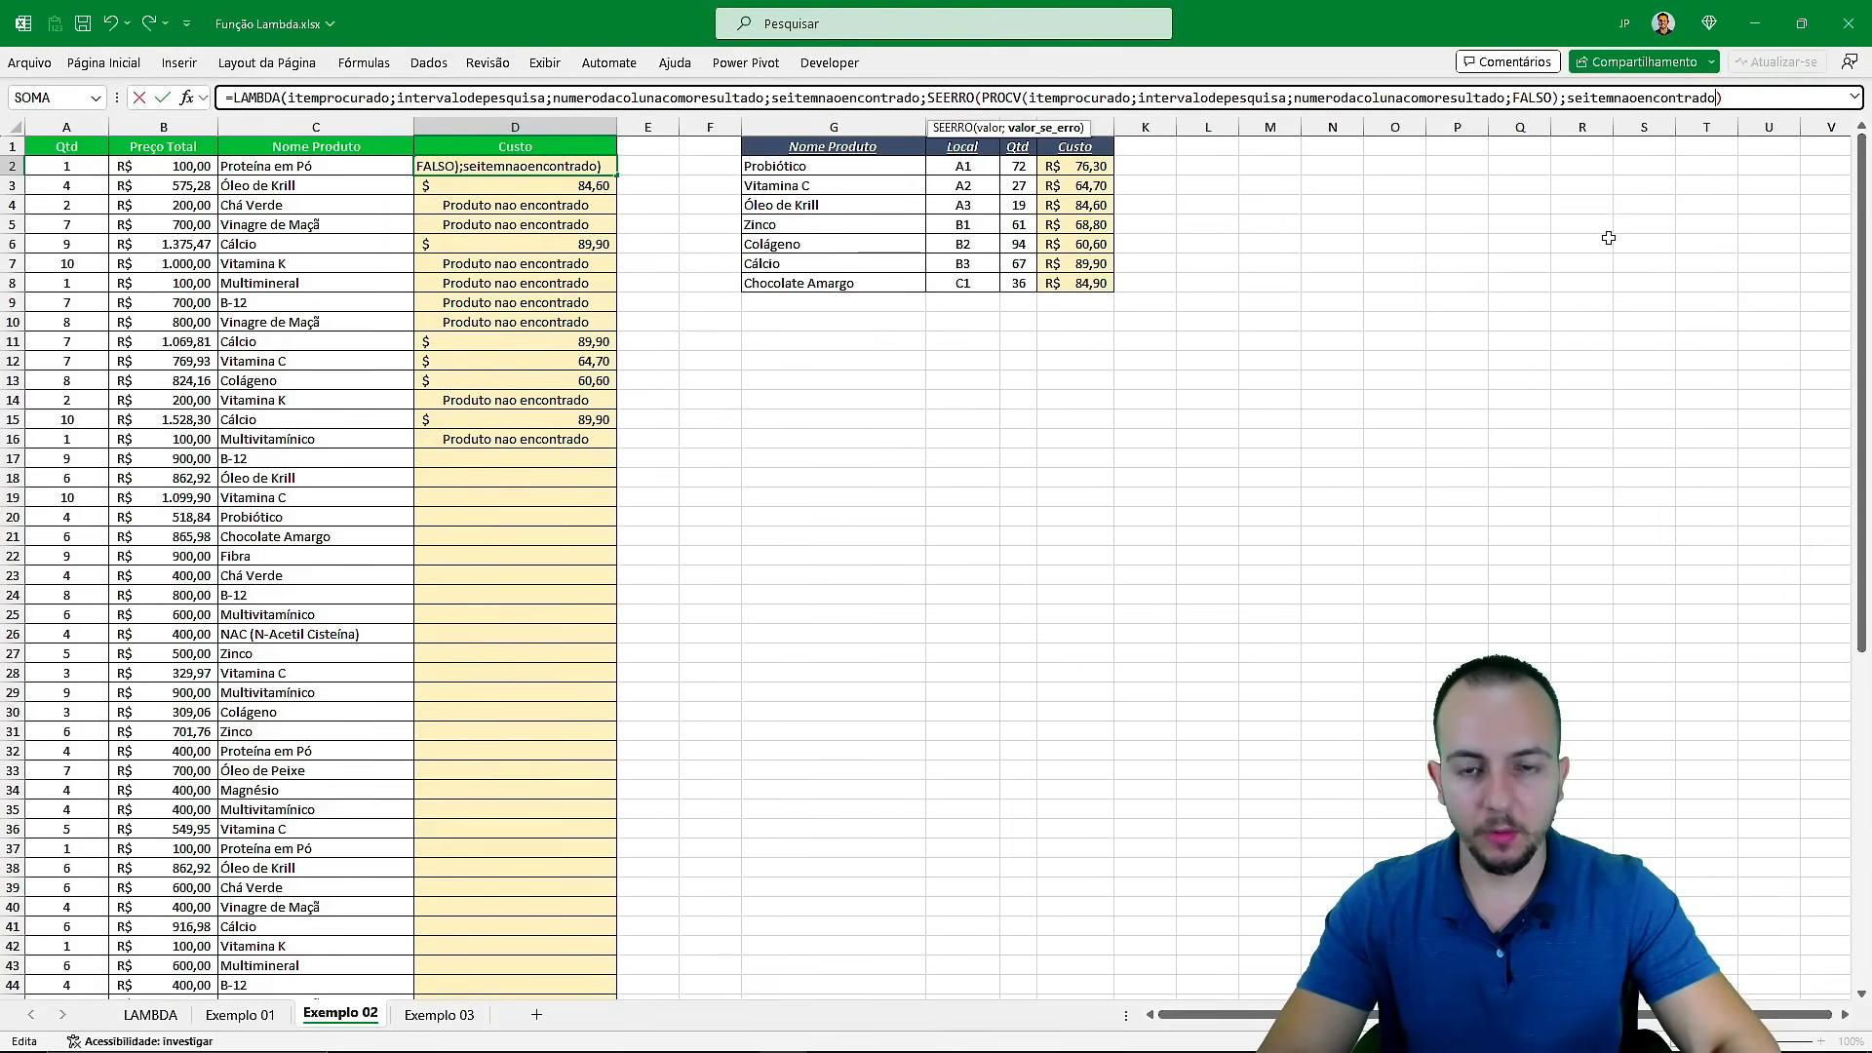
Enter the LAMBDA formula in D2 and accept the proposed correction that adds the missing closing parenthesis.
{"action": "key", "text": "Return"}
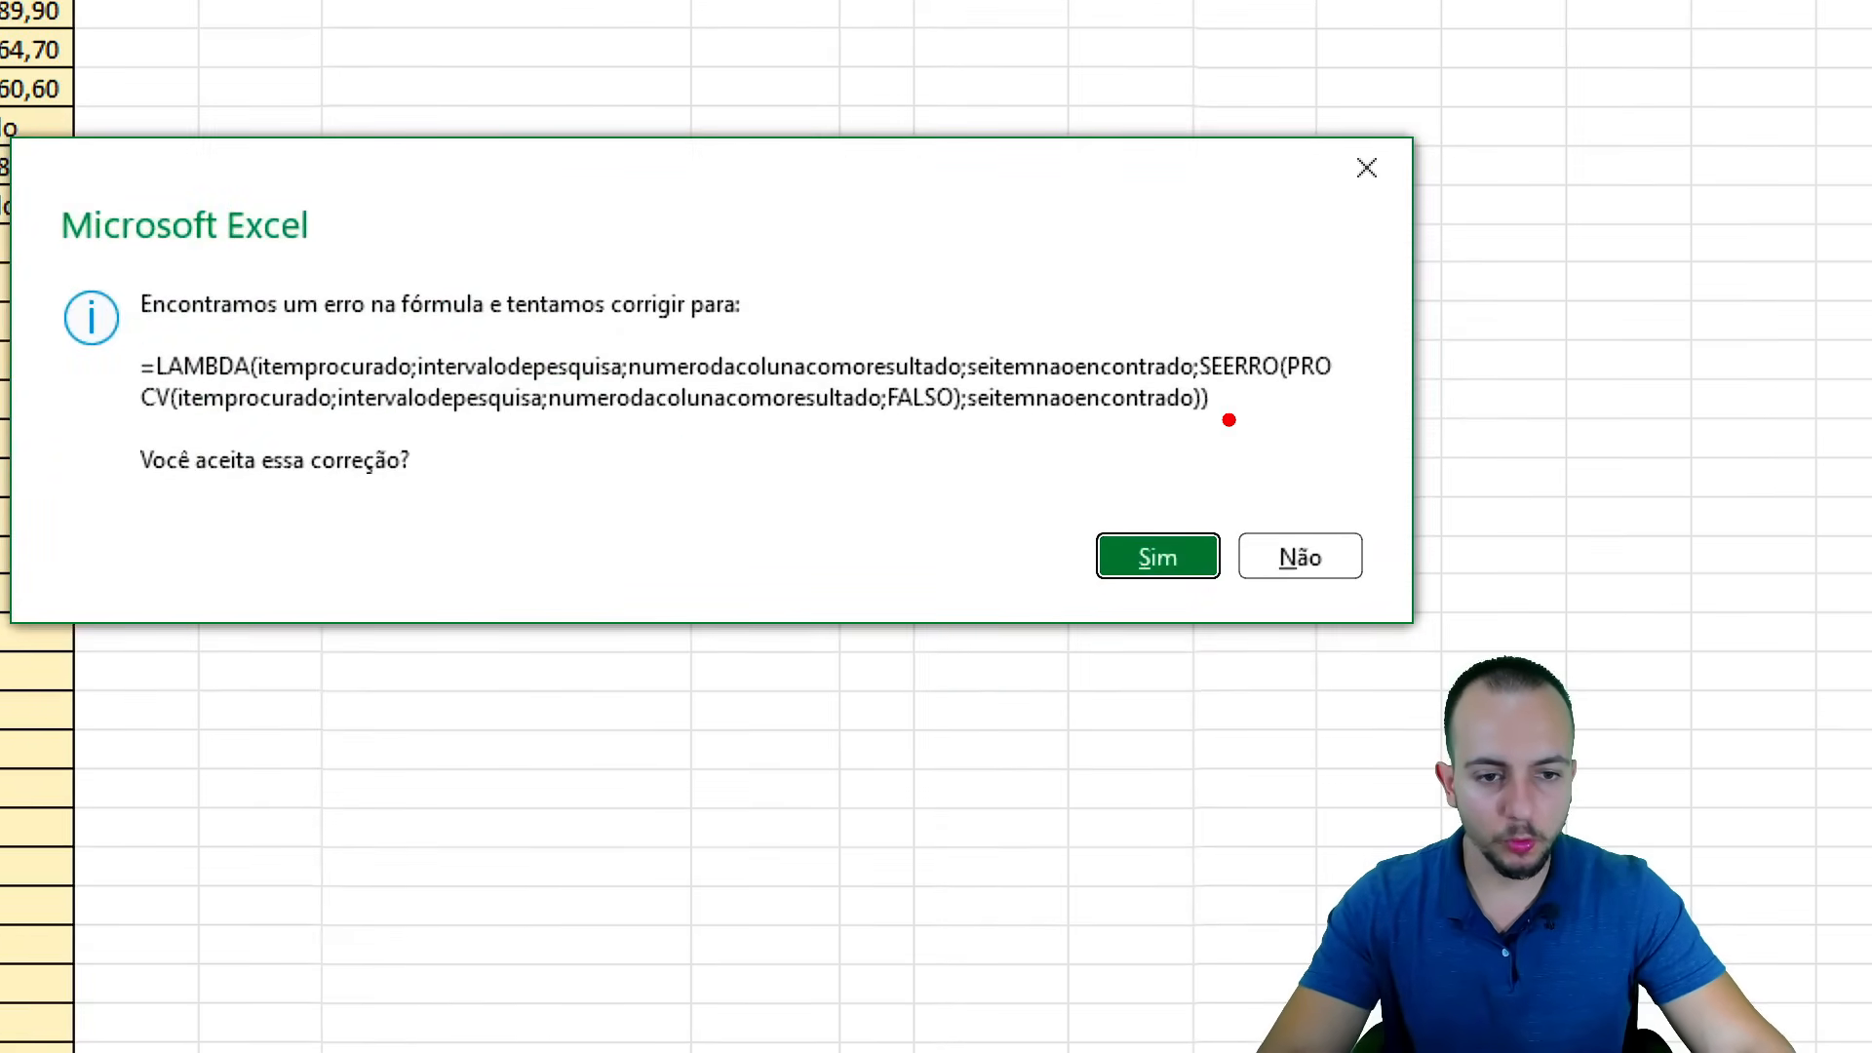
{"action": "left_click_drag", "start_coordinate": [1229, 419], "coordinate": [1311, 467]}
{"action": "key", "text": "e"}
{"action": "mouse_move", "coordinate": [1190, 474]}
{"action": "left_mouse_down"}
{"action": "mouse_move", "coordinate": [1187, 644]}
{"action": "mouse_move", "coordinate": [1068, 515]}
{"action": "left_mouse_up"}
{"action": "key", "text": "Escape"}
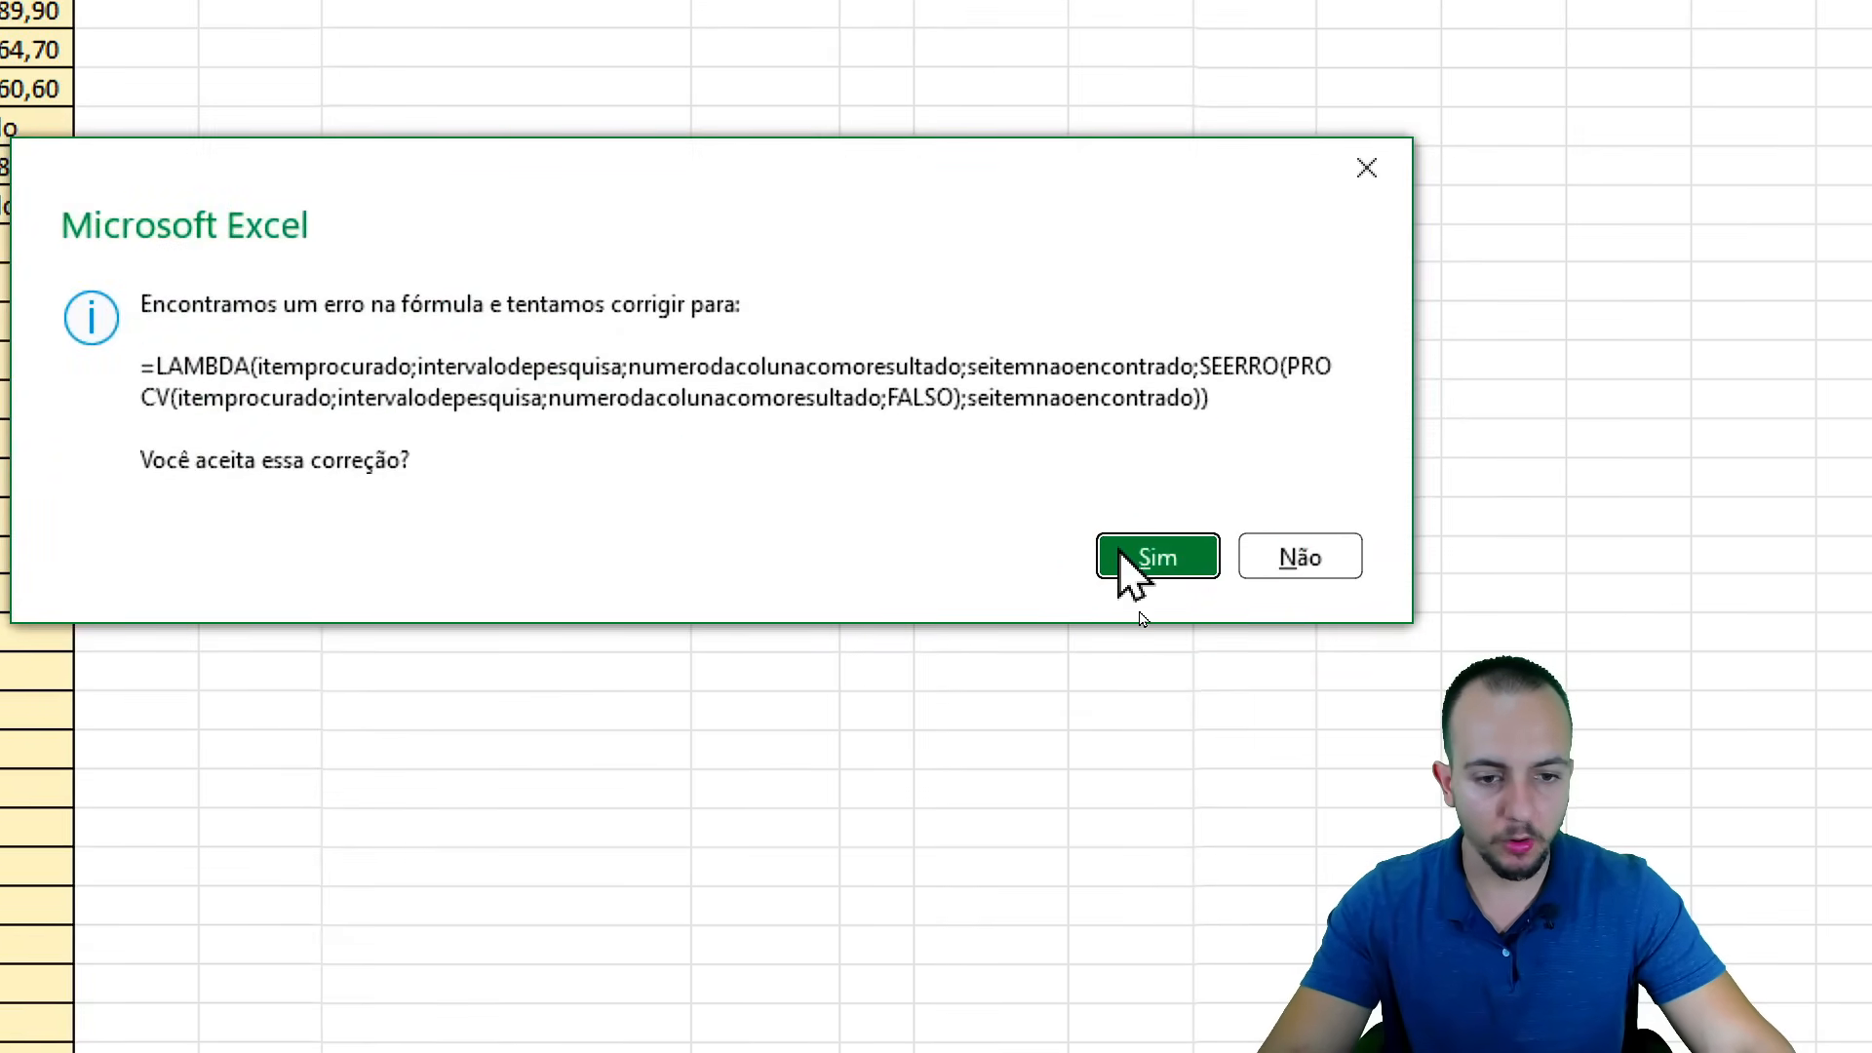
{"action": "left_click", "coordinate": [1158, 557]}
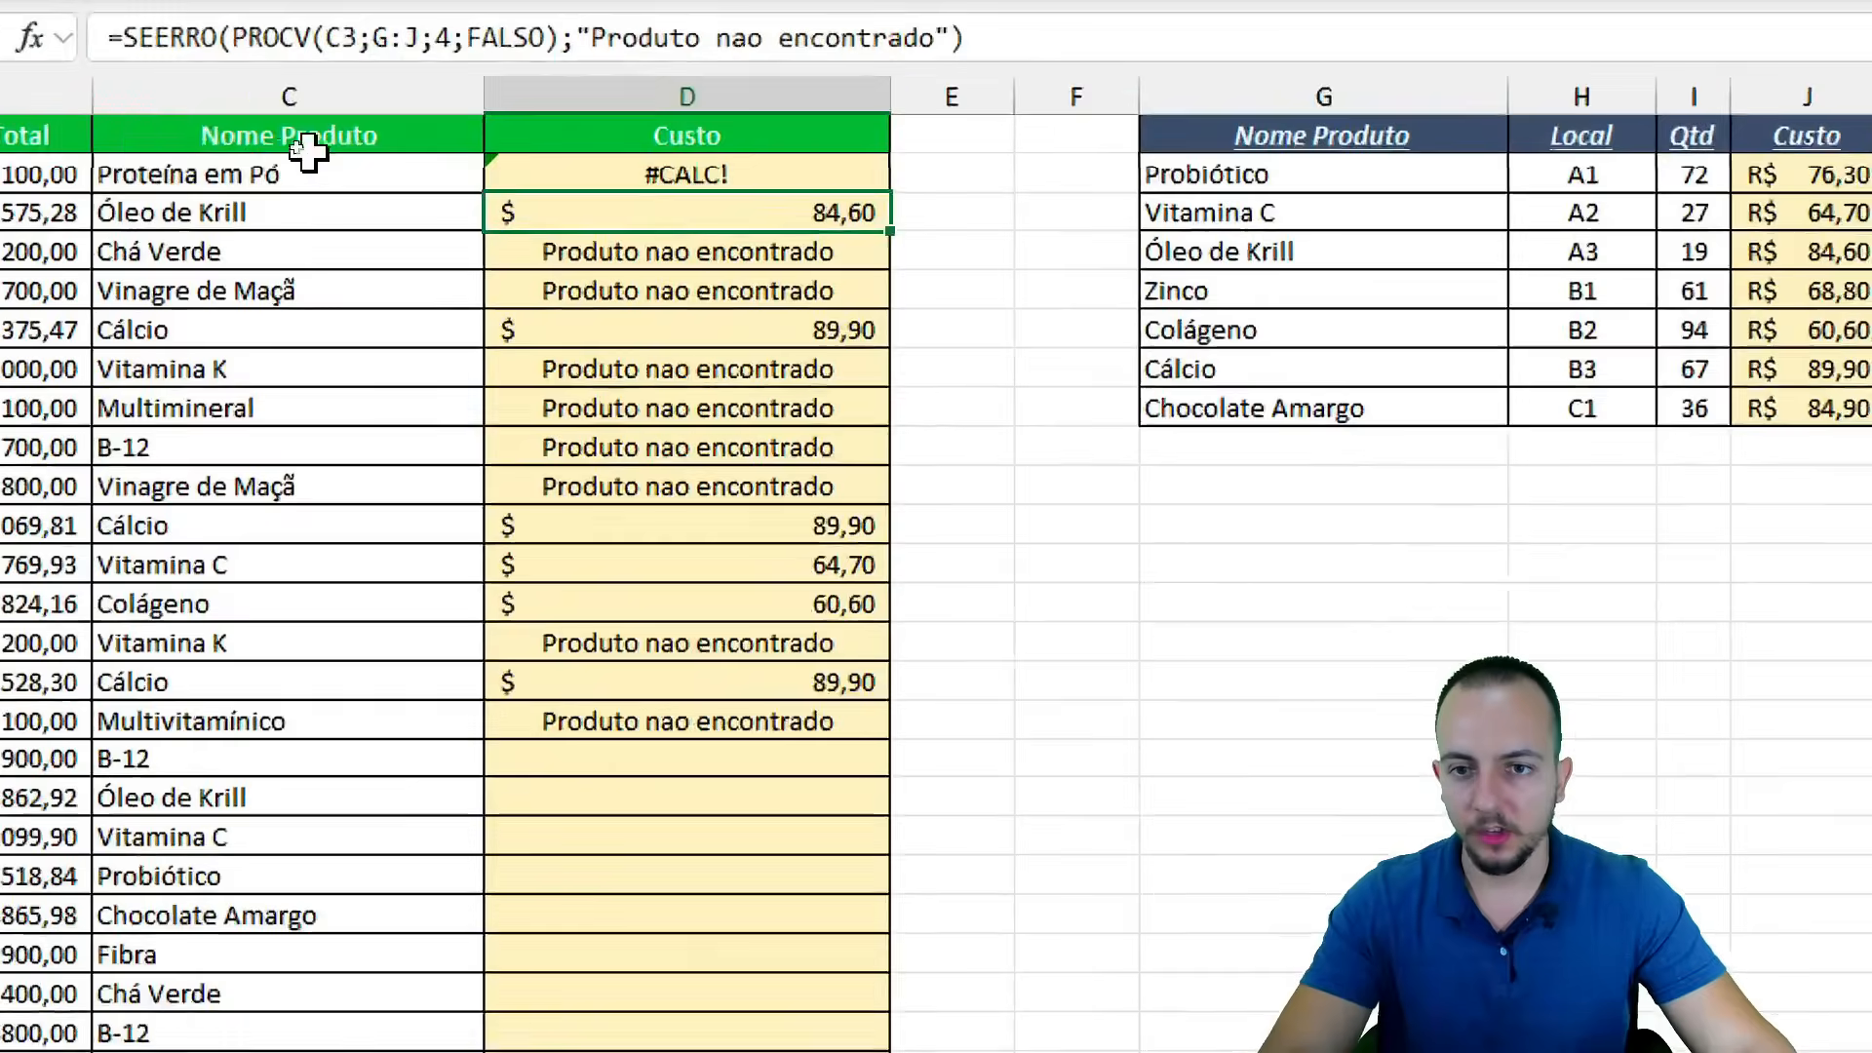
Copy the complete LAMBDA formula text from D2 and leave the cell unchanged.
{"action": "left_click", "coordinate": [676, 164]}
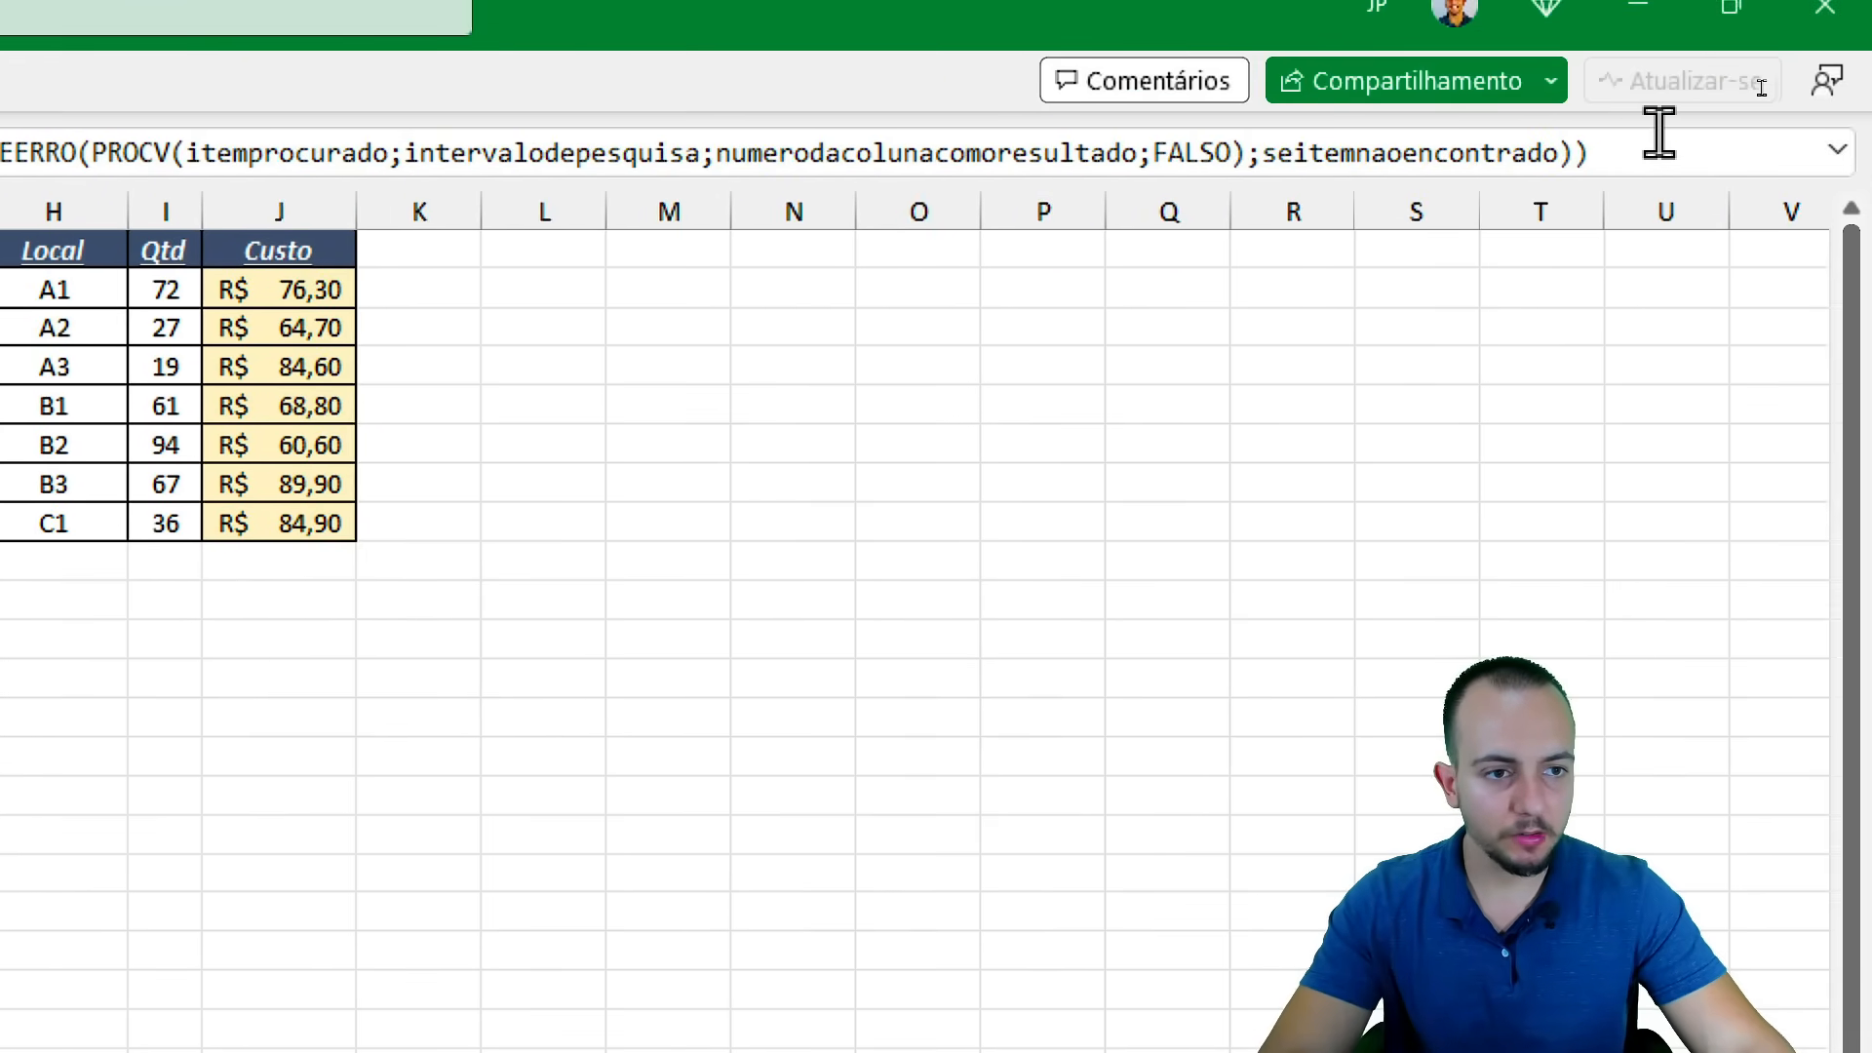
{"action": "left_click_drag", "start_coordinate": [1658, 146], "coordinate": [238, 184]}
{"action": "right_click", "coordinate": [417, 164]}
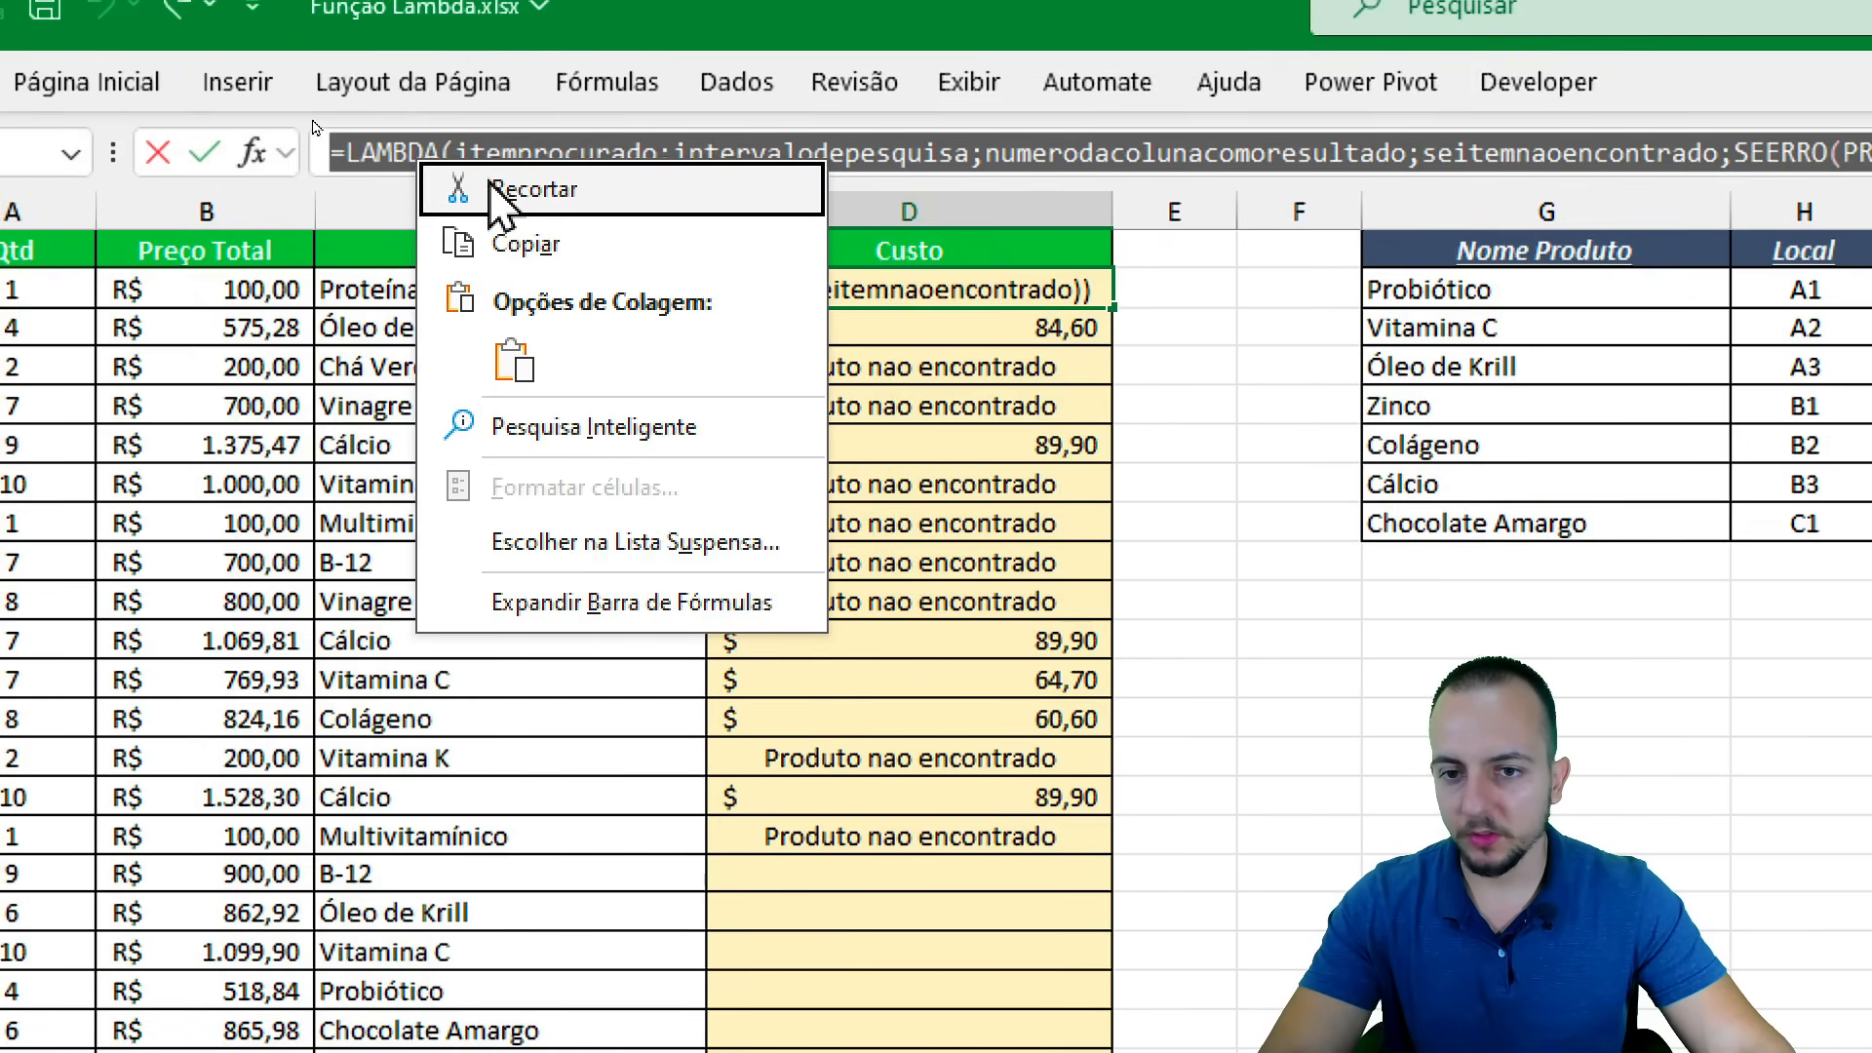
{"action": "left_click", "coordinate": [526, 244]}
{"action": "key", "text": "Escape"}
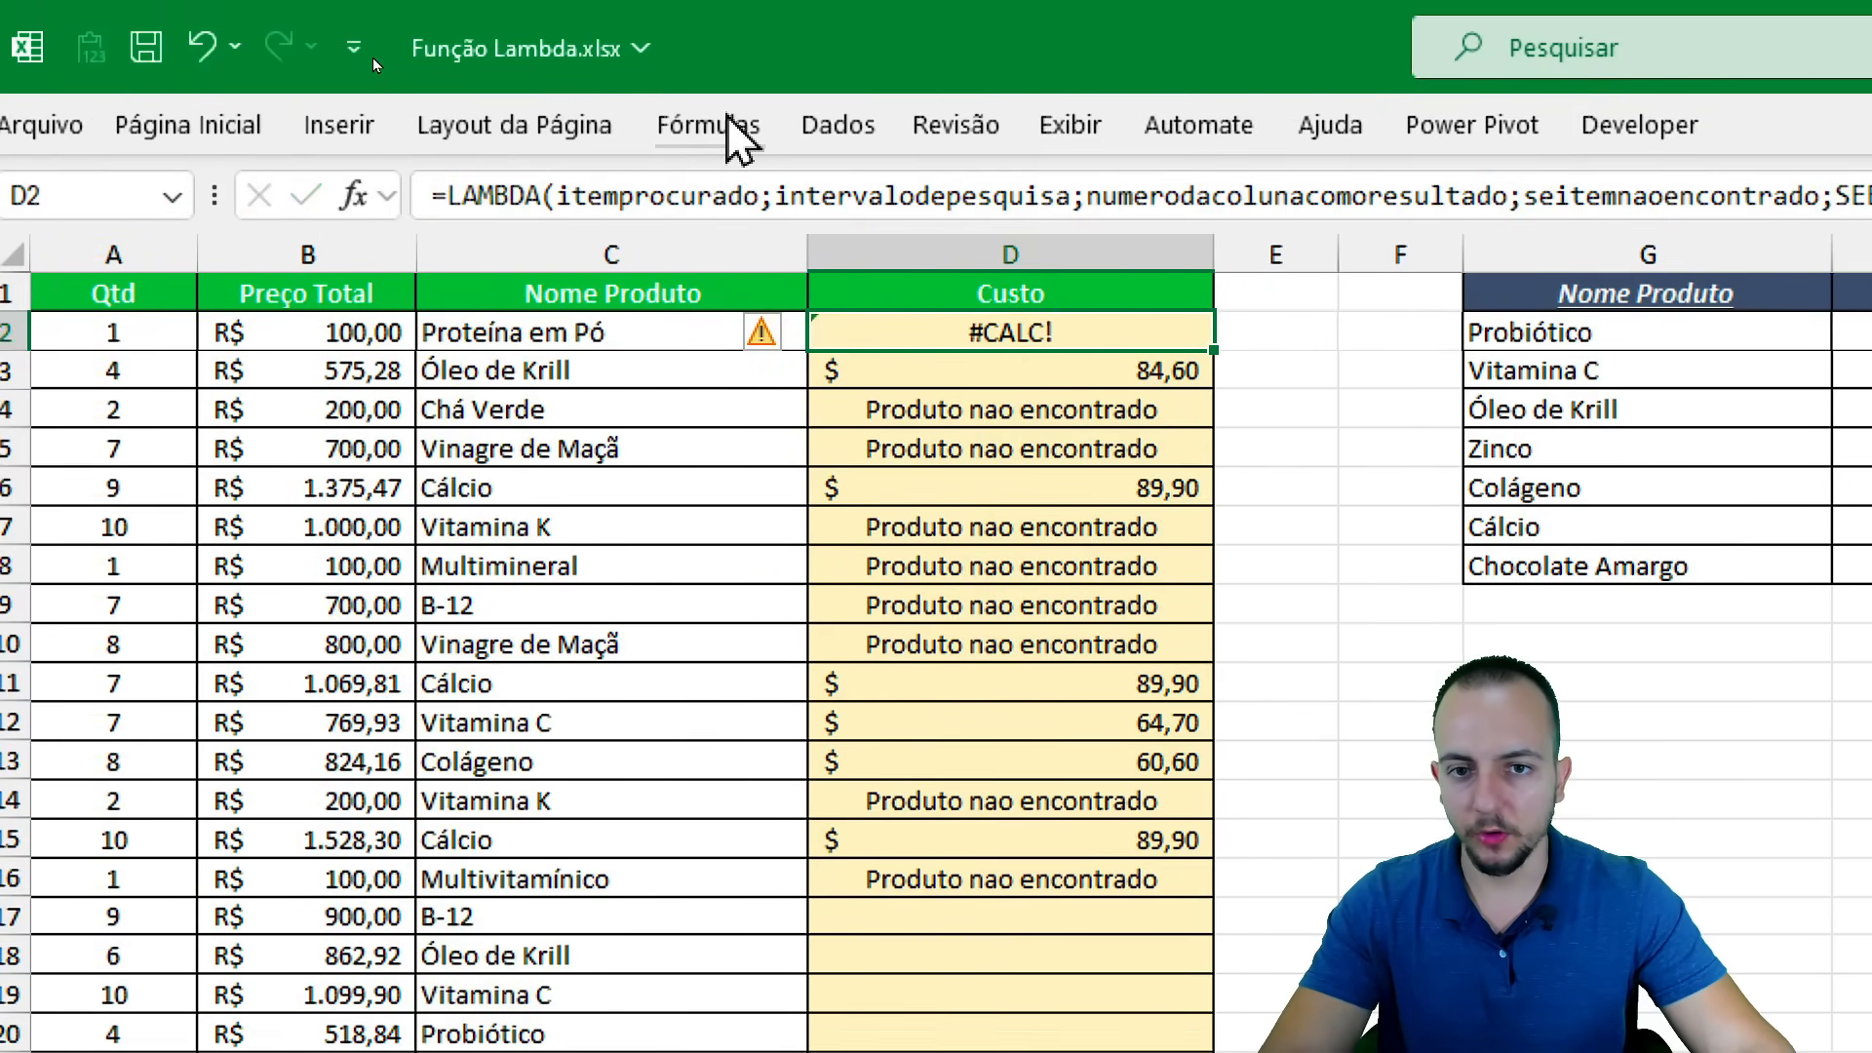
Start a new defined name Pesquisa_de_Item with the comment "Faz a mesma coisa que o PROCV mas se tiver erro podemos customizar".
{"action": "left_click", "coordinate": [606, 82]}
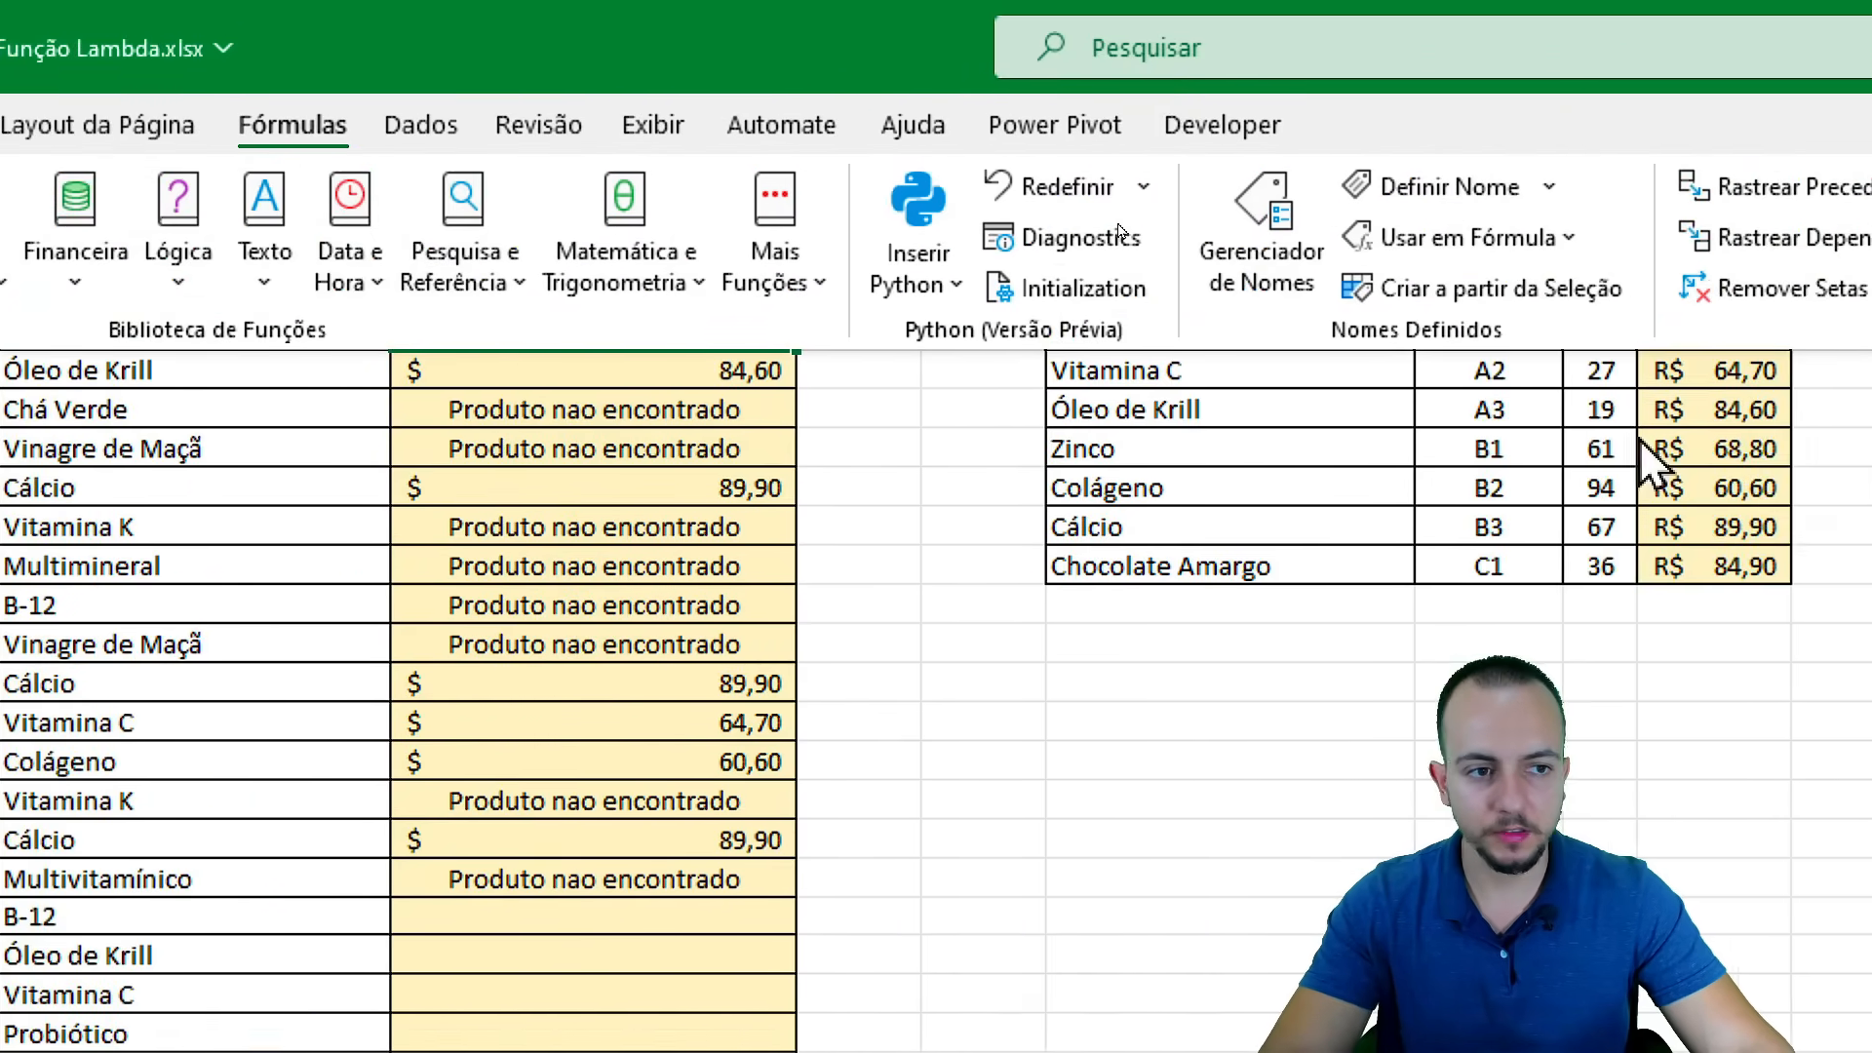
{"action": "left_click", "coordinate": [1477, 186]}
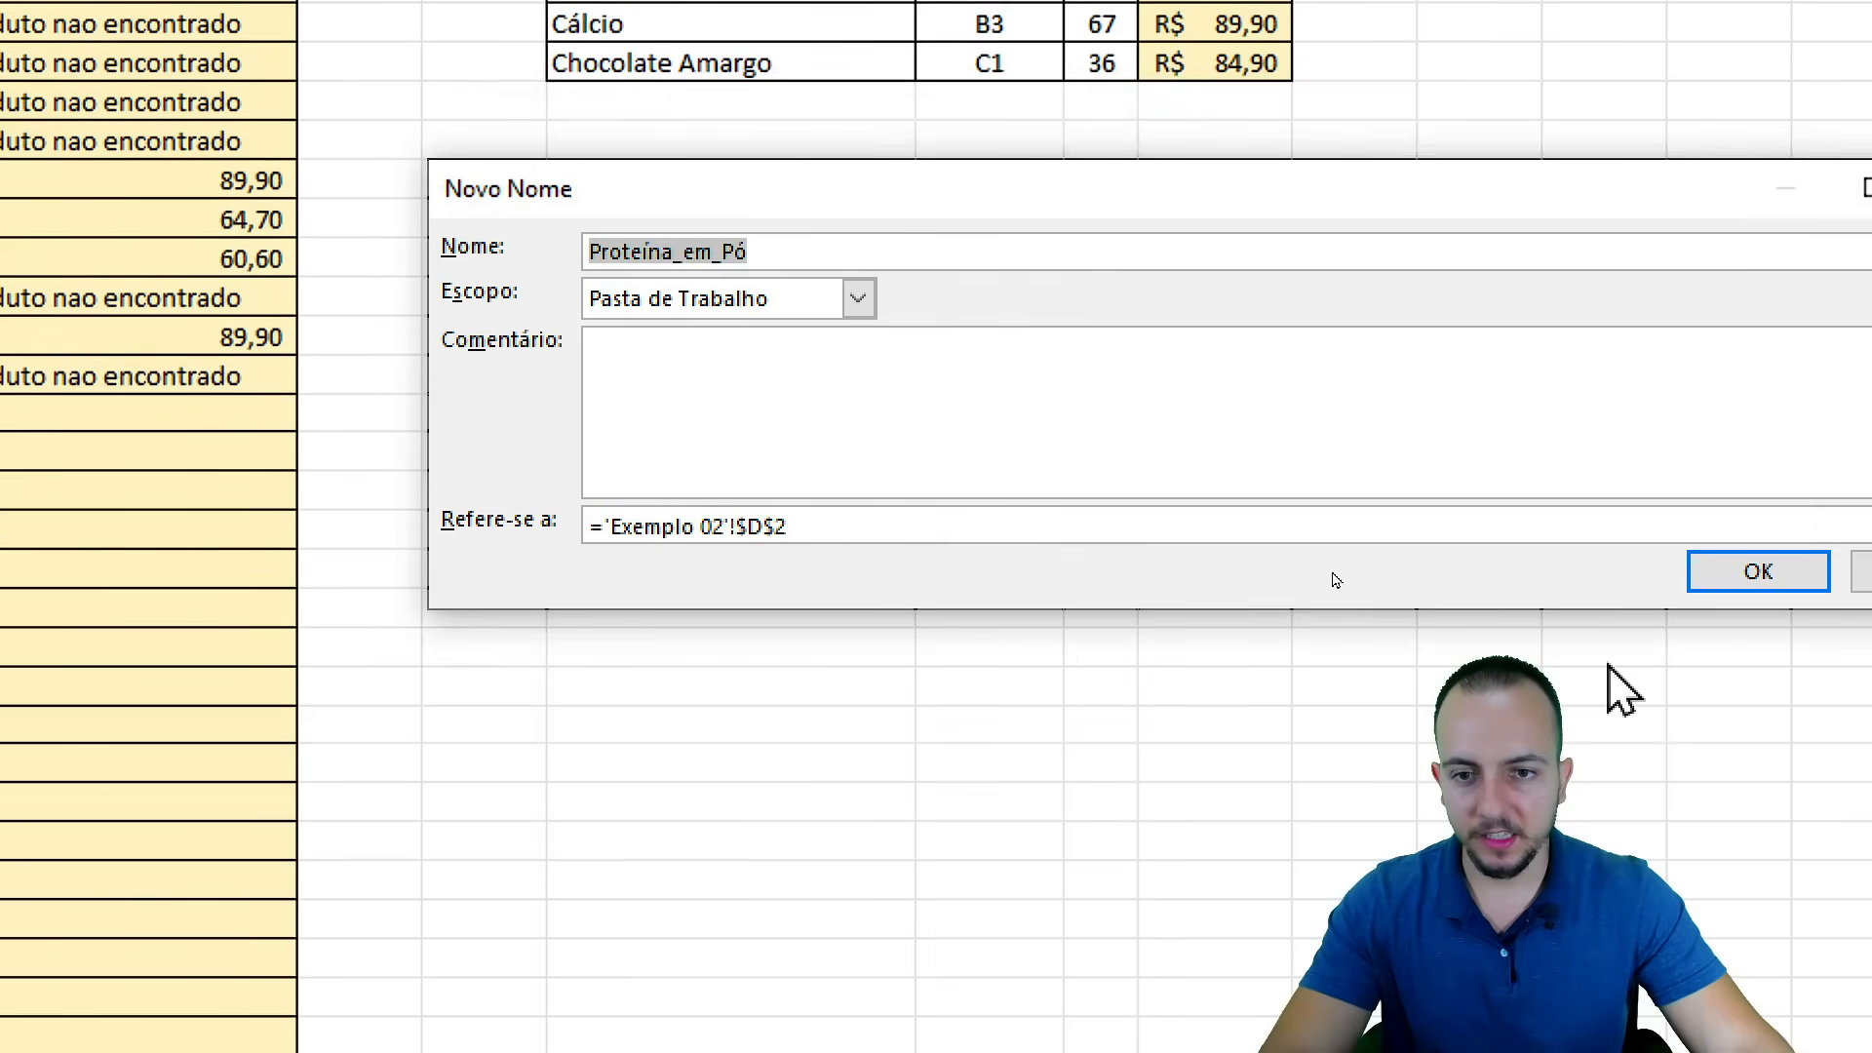
{"action": "type", "text": "Pesquisa_de_Item"}
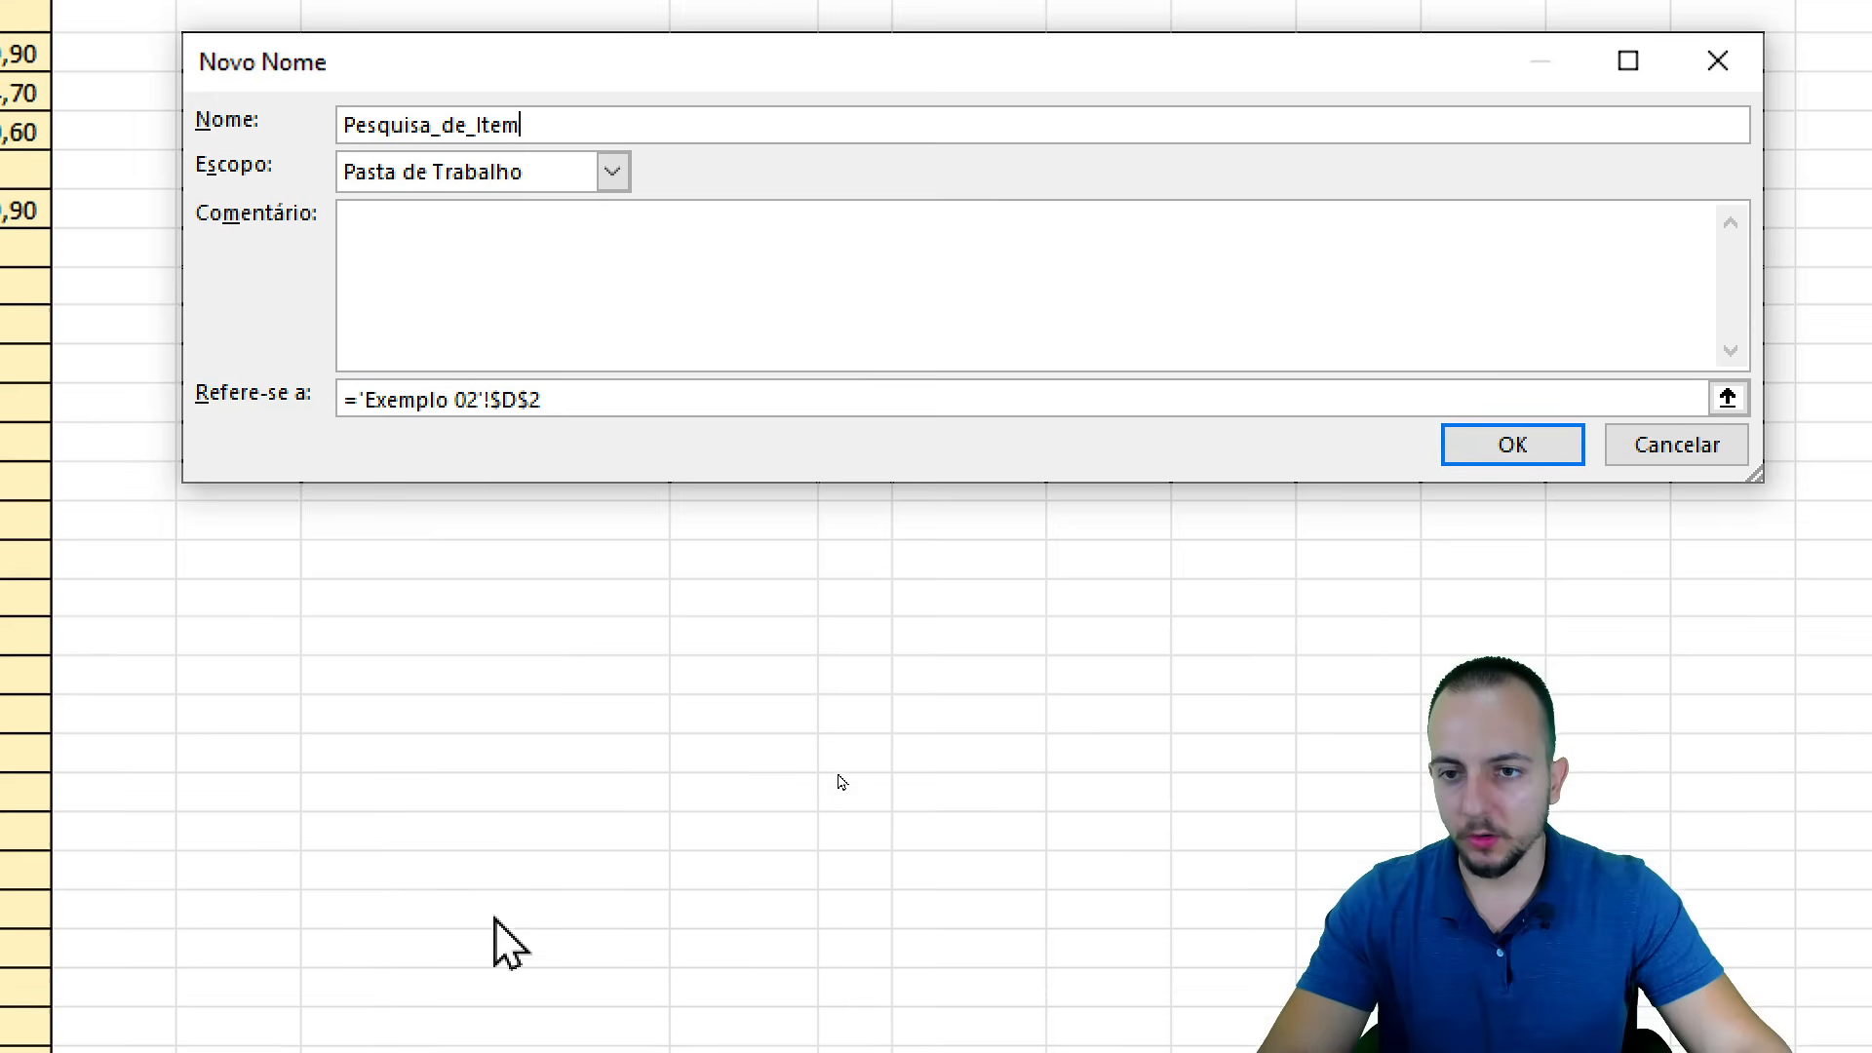
{"action": "left_click", "coordinate": [496, 359]}
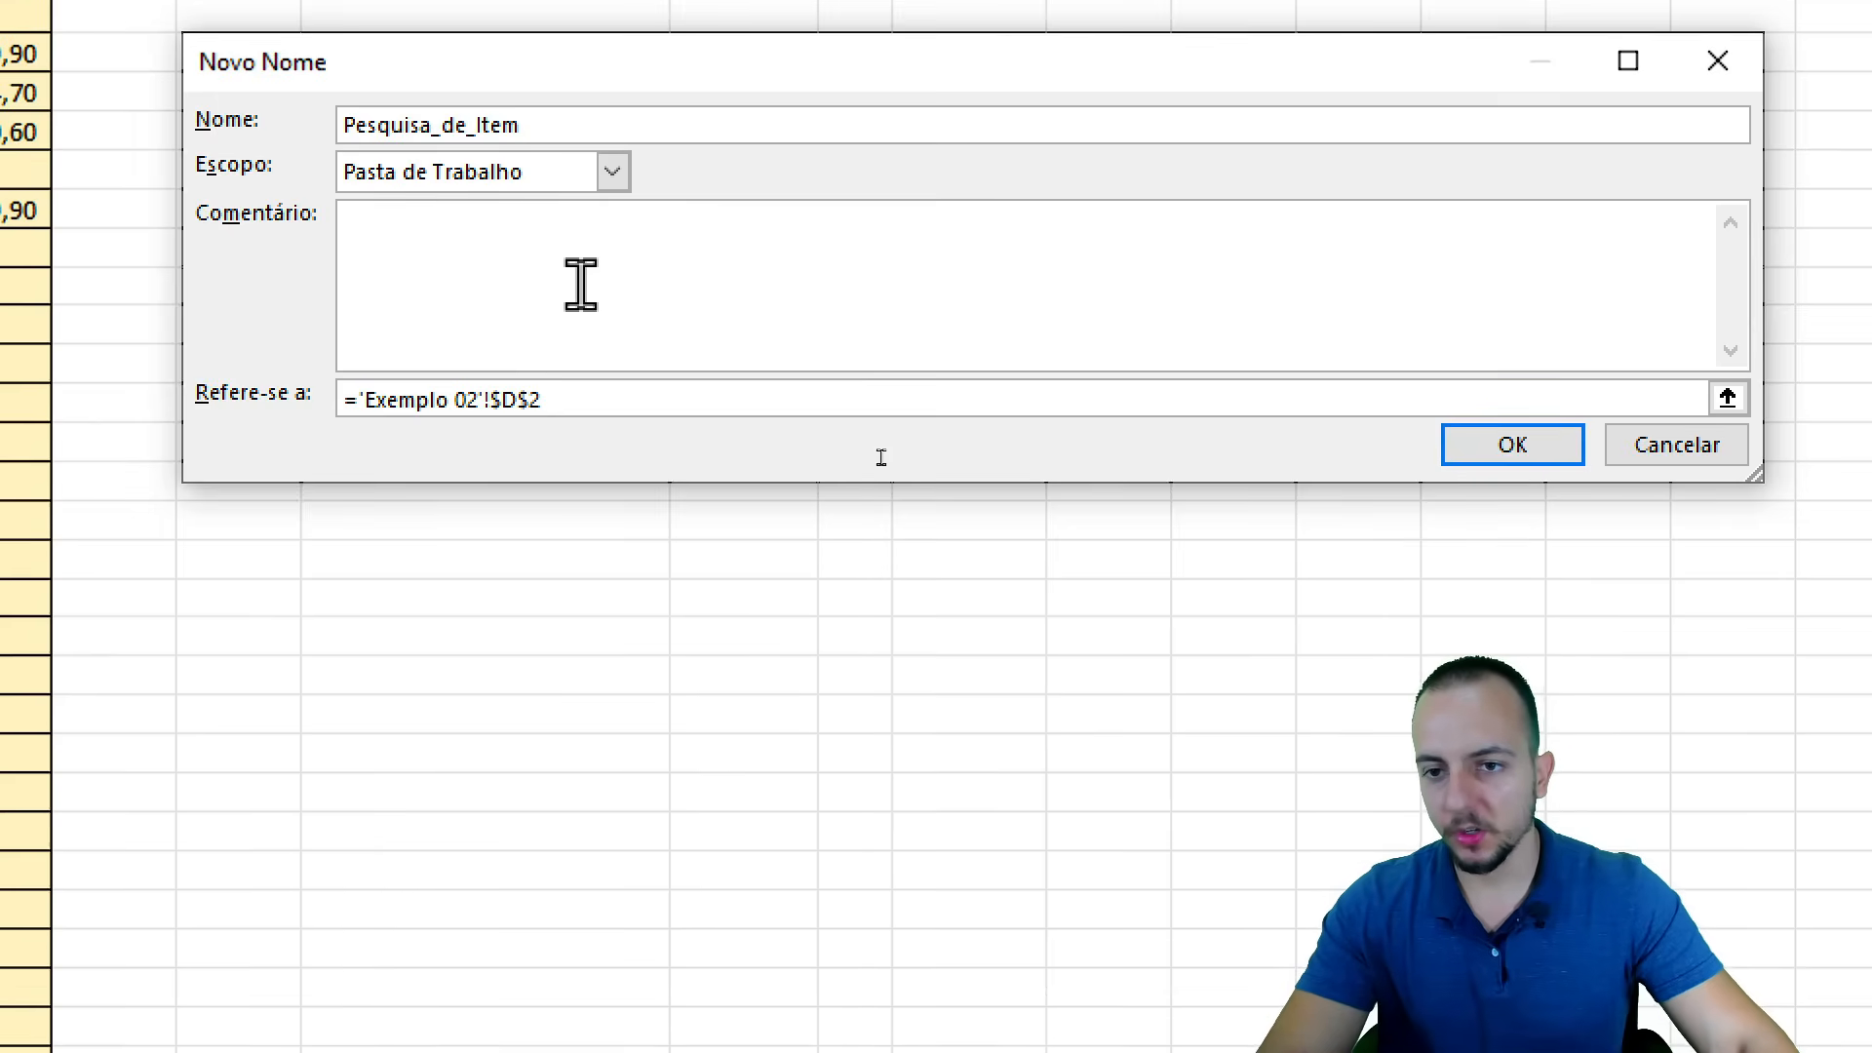
{"action": "type", "text": "Faz a mesma coisa que o PROCV"}
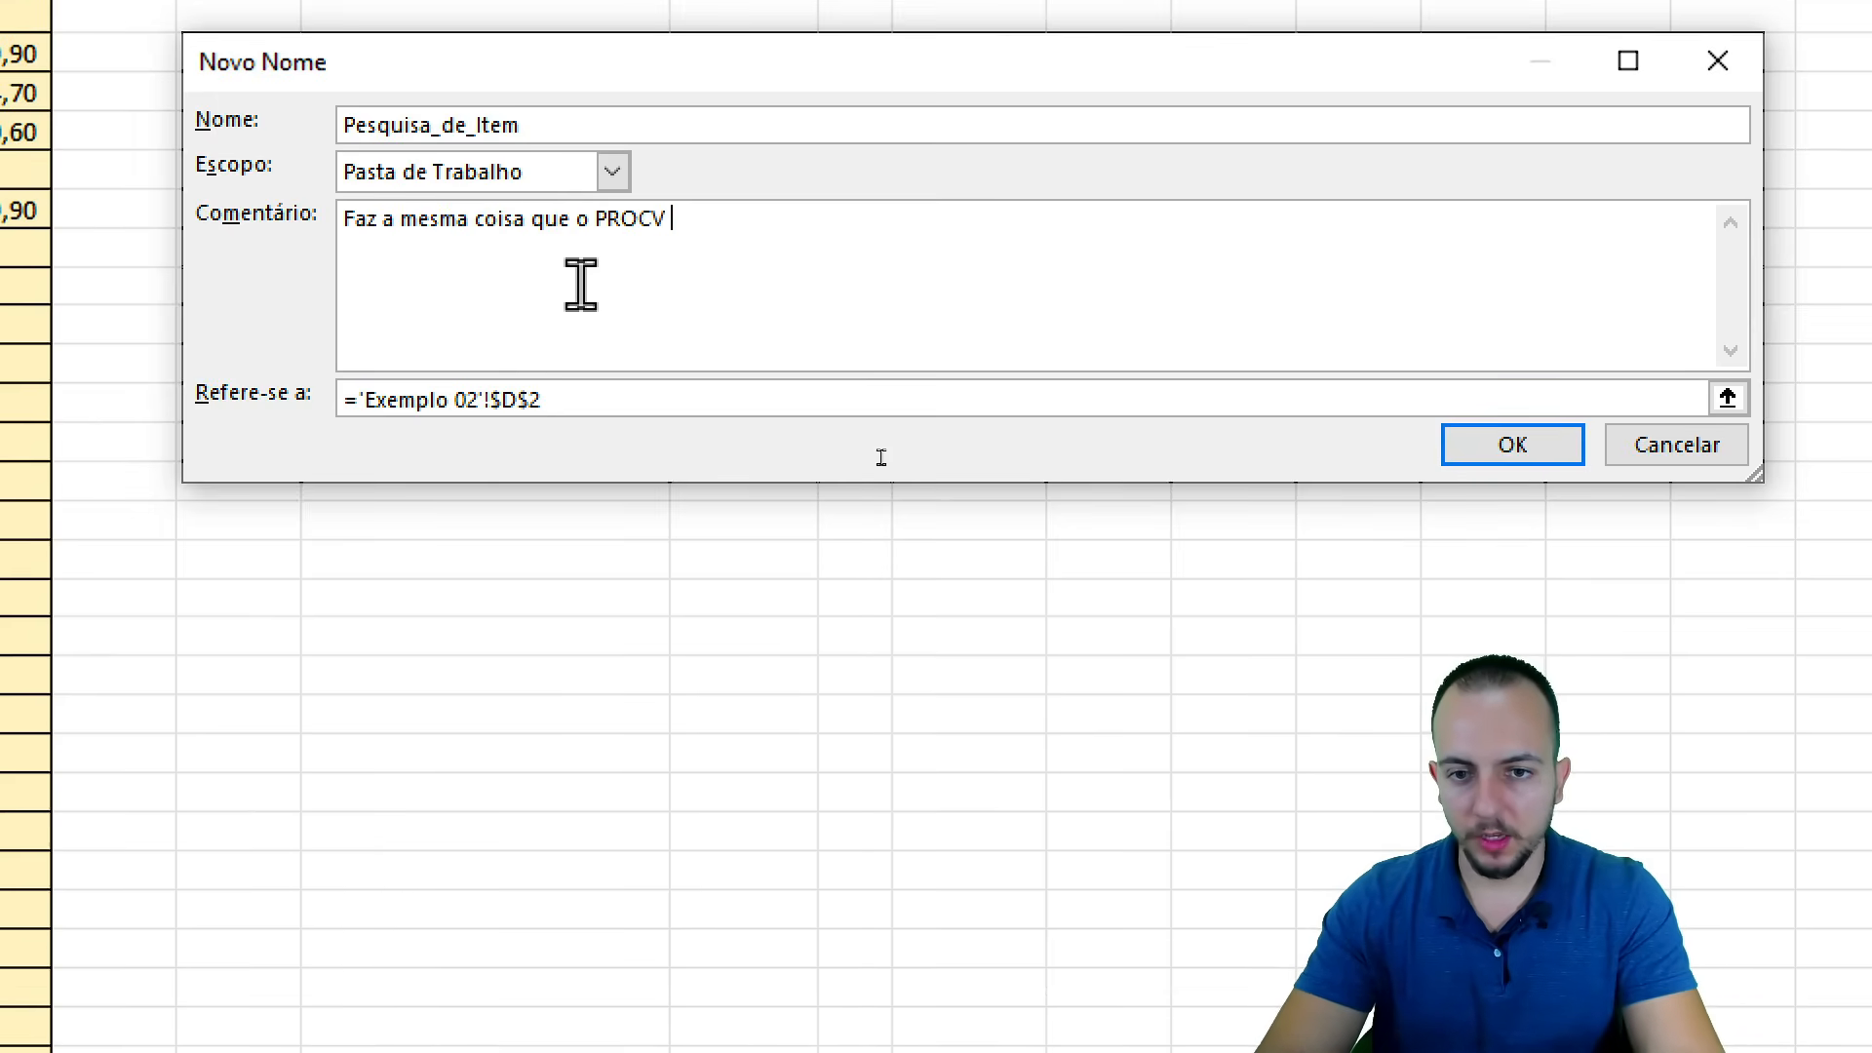
{"action": "type", "text": " mas se tiver erro podemos customiz"}
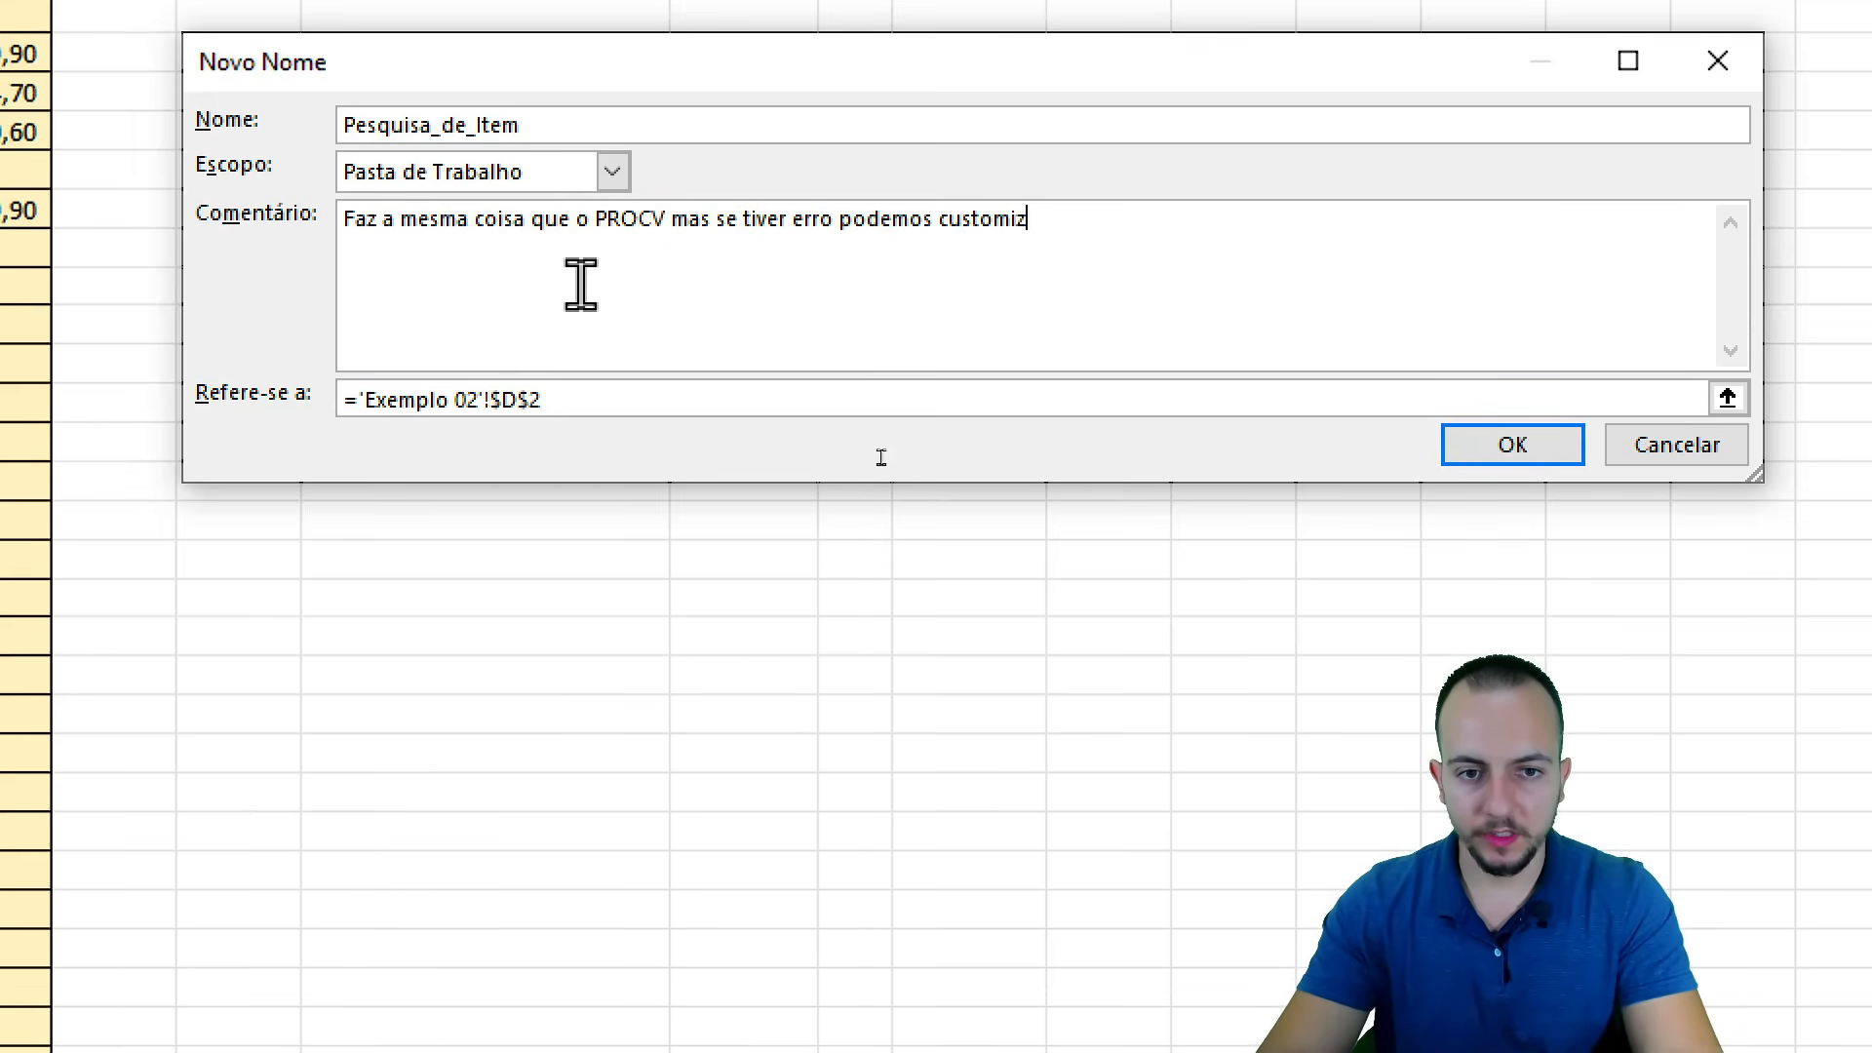
{"action": "type", "text": "ar"}
Replace the new name's cell reference with the copied LAMBDA formula and create the name.
{"action": "left_click_drag", "start_coordinate": [566, 400], "coordinate": [277, 384]}
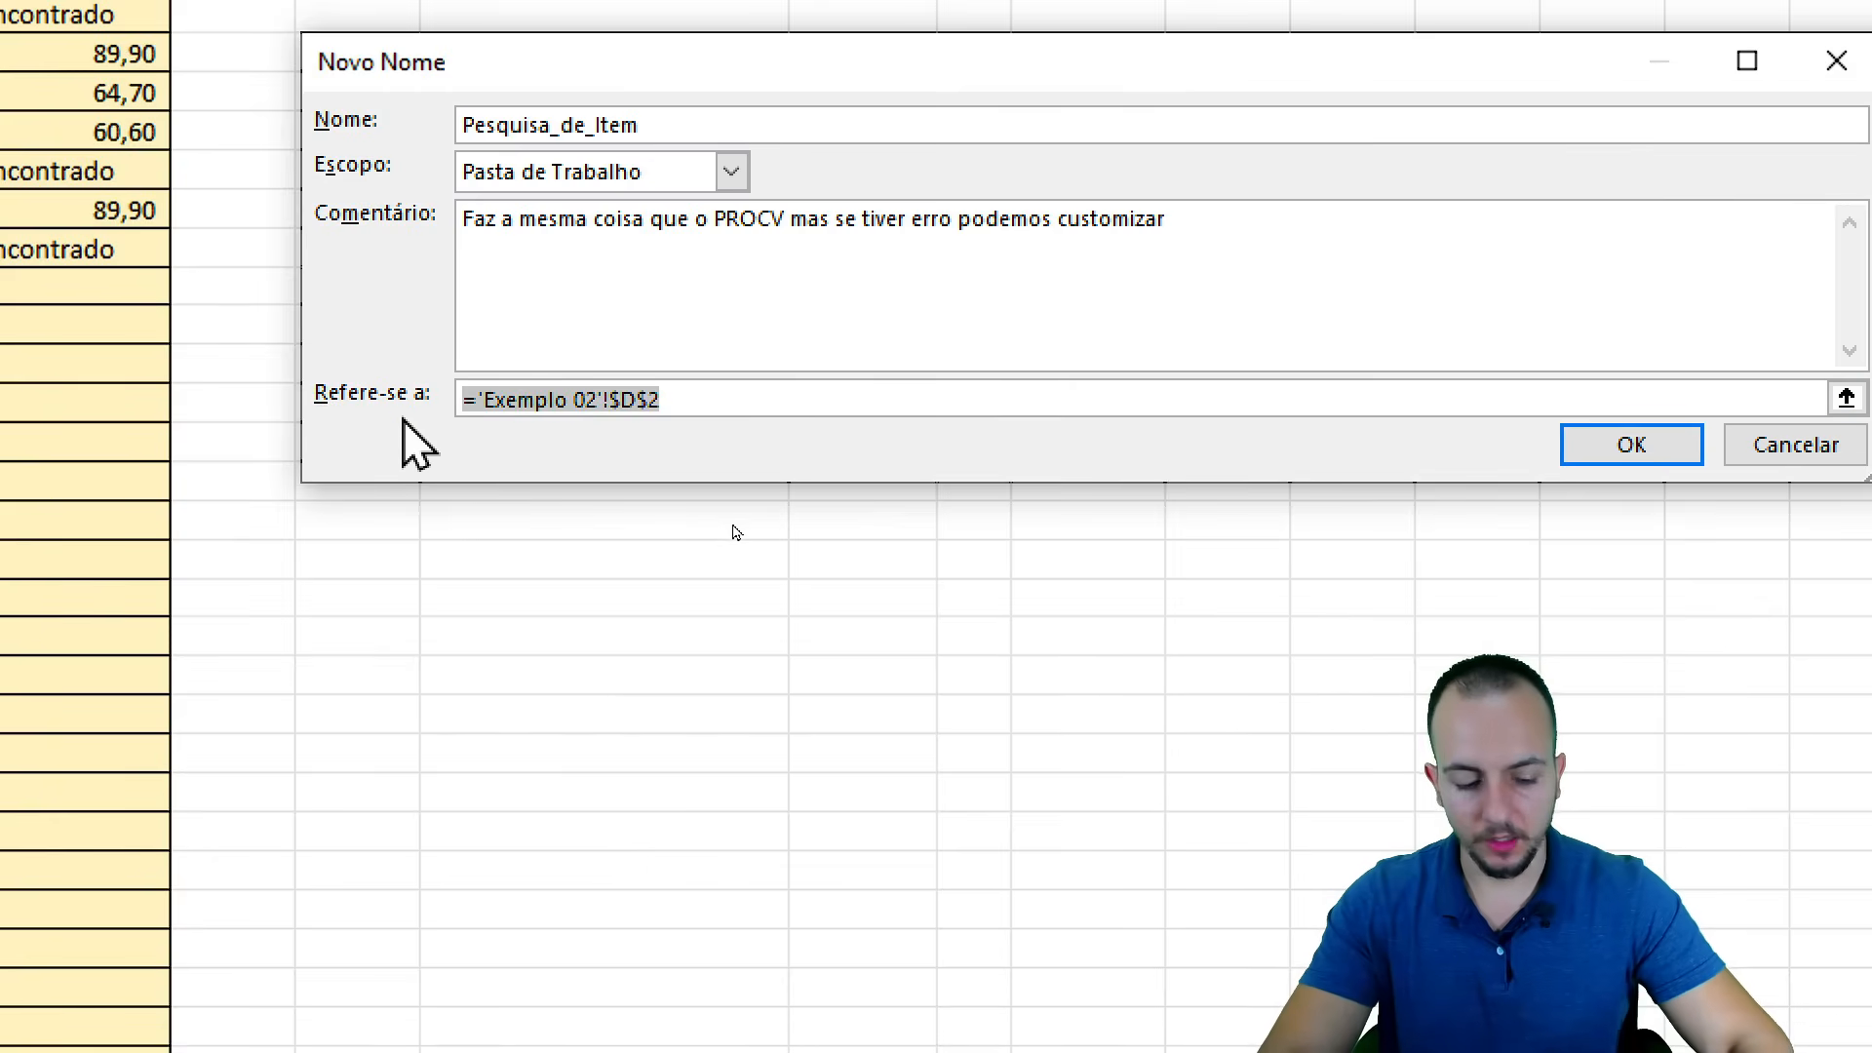
{"action": "key", "text": "BackSpace"}
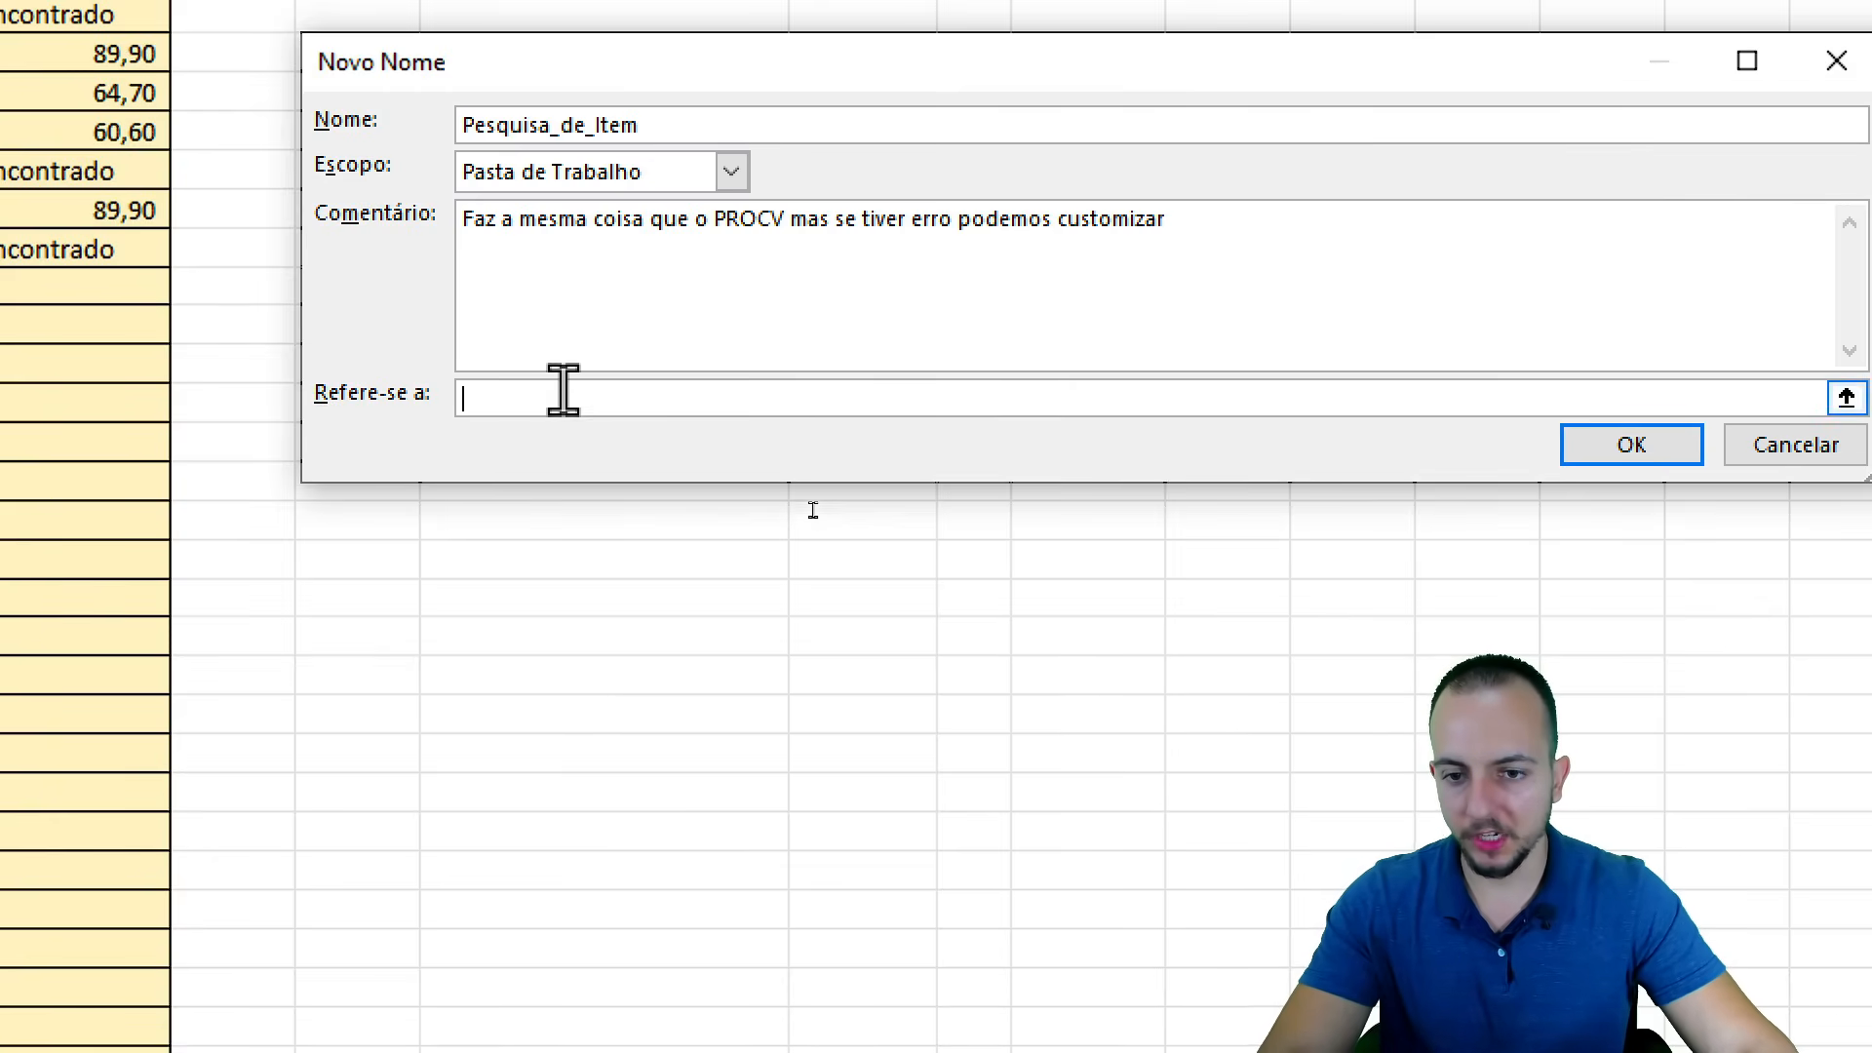
{"action": "right_click", "coordinate": [564, 390]}
{"action": "left_click", "coordinate": [526, 571]}
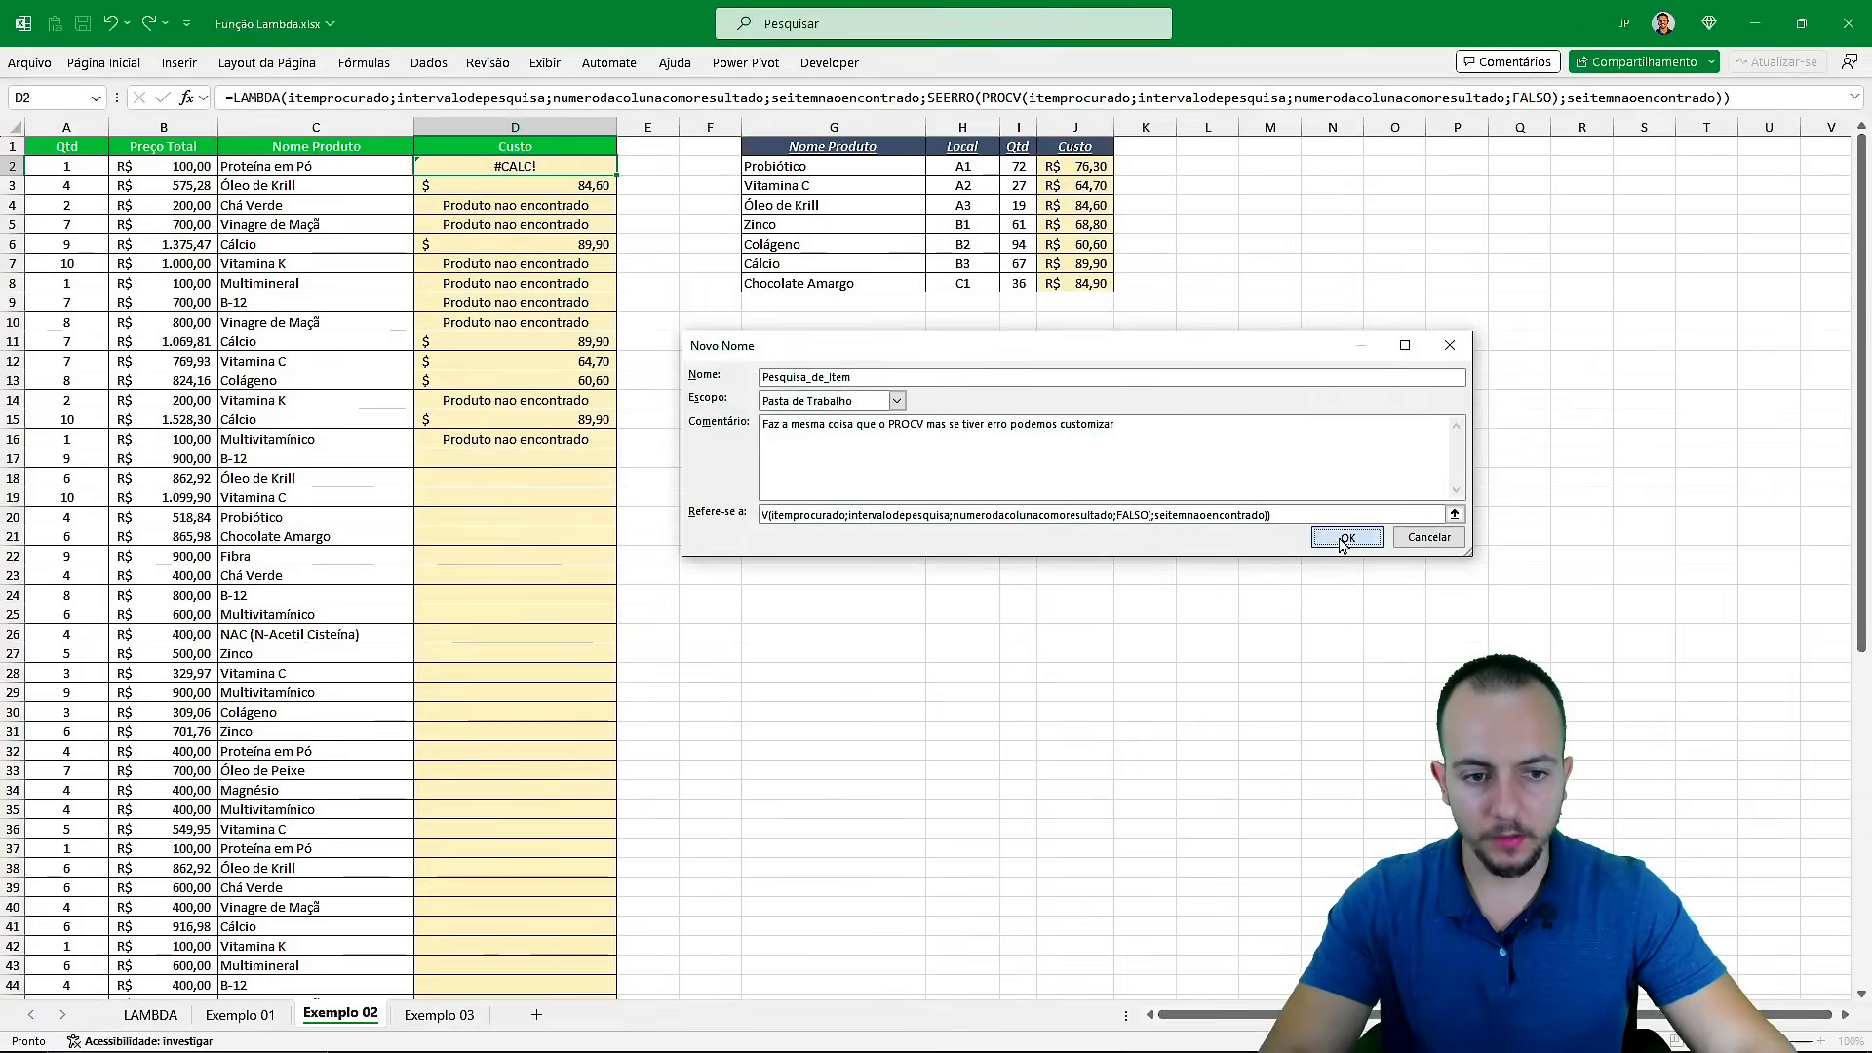
{"action": "left_click", "coordinate": [1429, 445]}
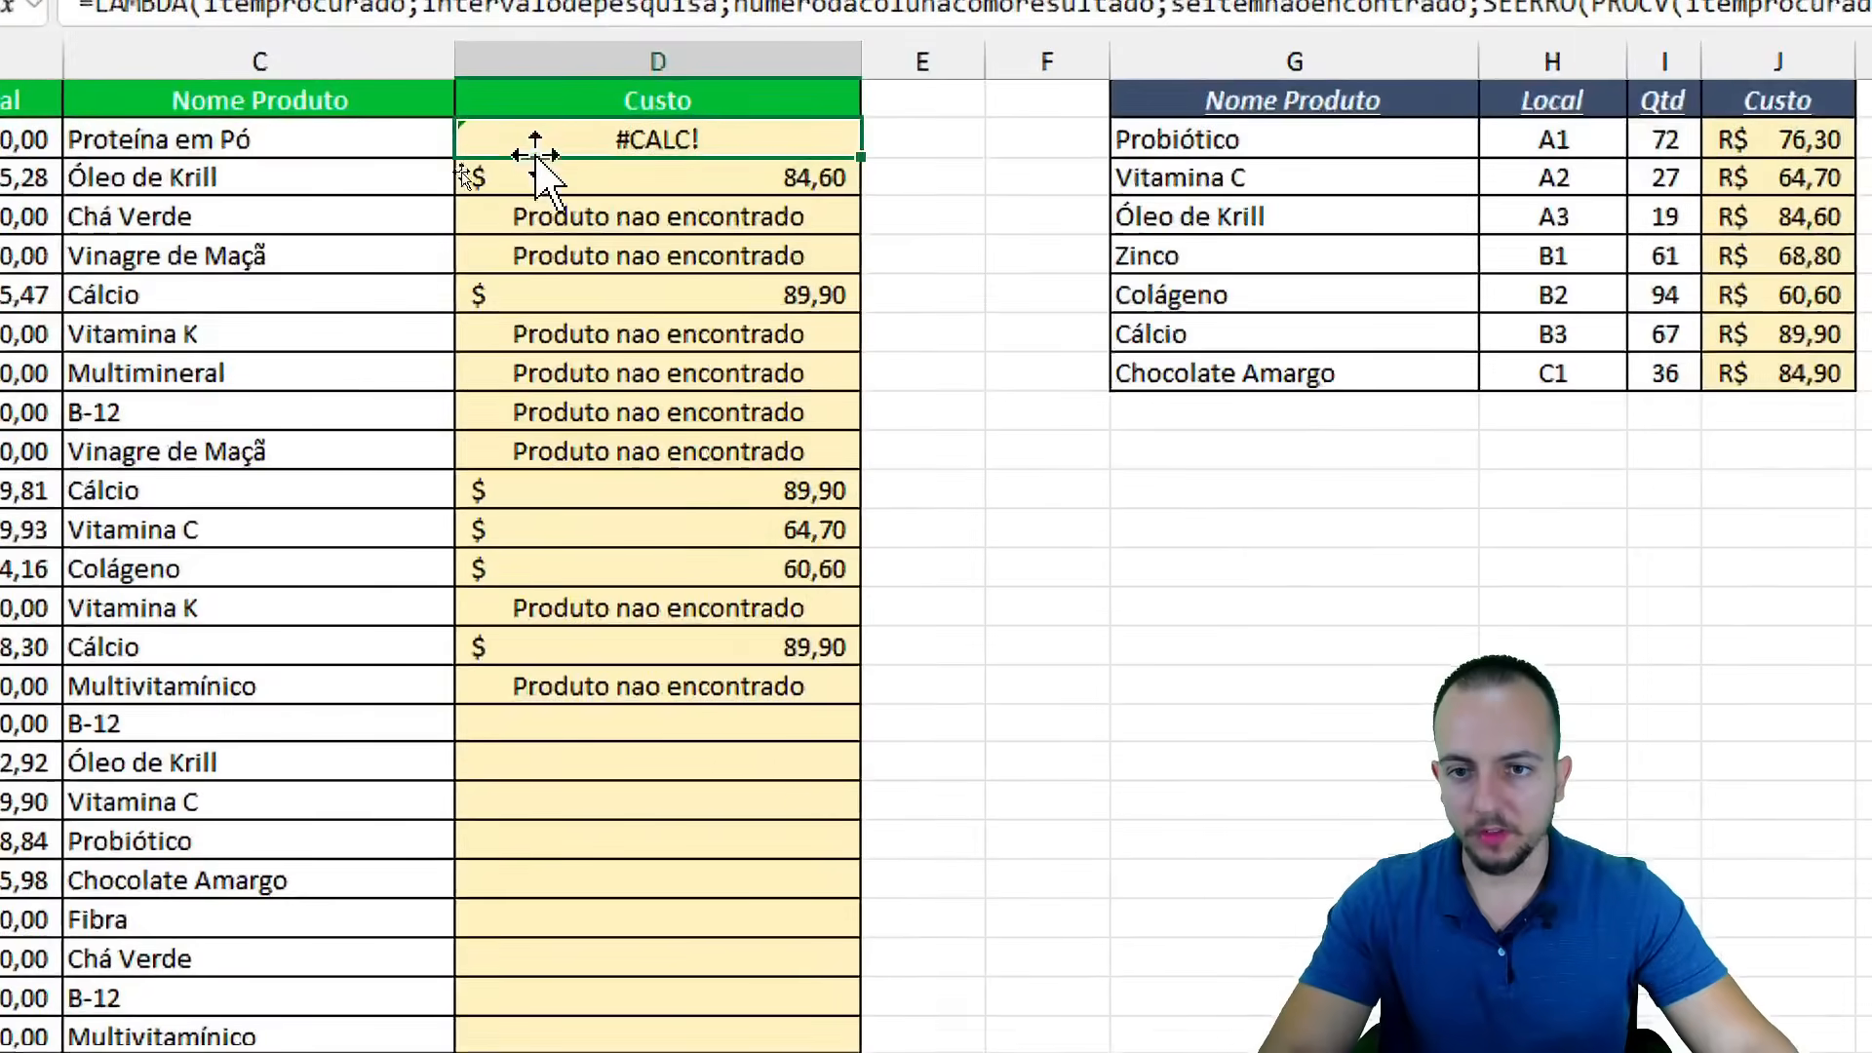
Clear cells D2:D18 in the Custo column and save the workbook.
{"action": "left_click_drag", "start_coordinate": [536, 147], "coordinate": [534, 752]}
{"action": "key", "text": "Delete"}
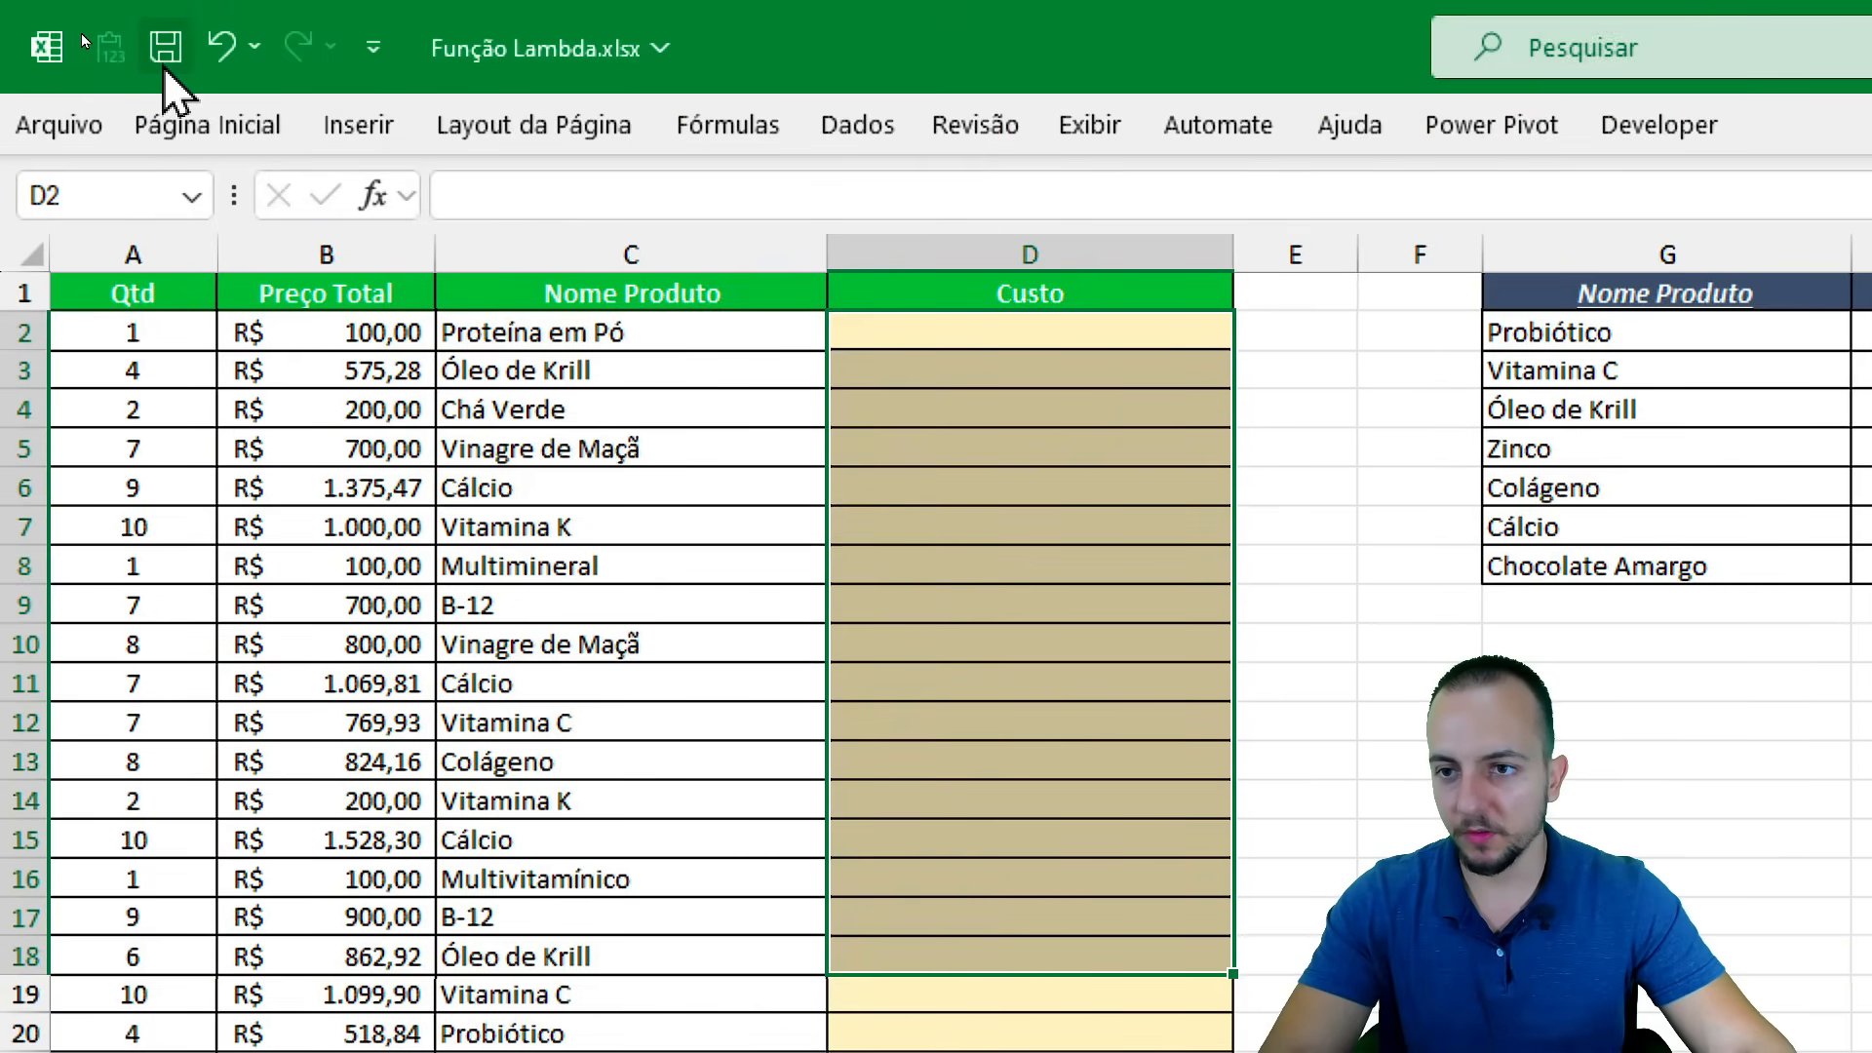
{"action": "left_click", "coordinate": [64, 0]}
Begin a Pesquisa_de_Item formula in D2 with product cell C2 as the searched item.
{"action": "left_click", "coordinate": [770, 143]}
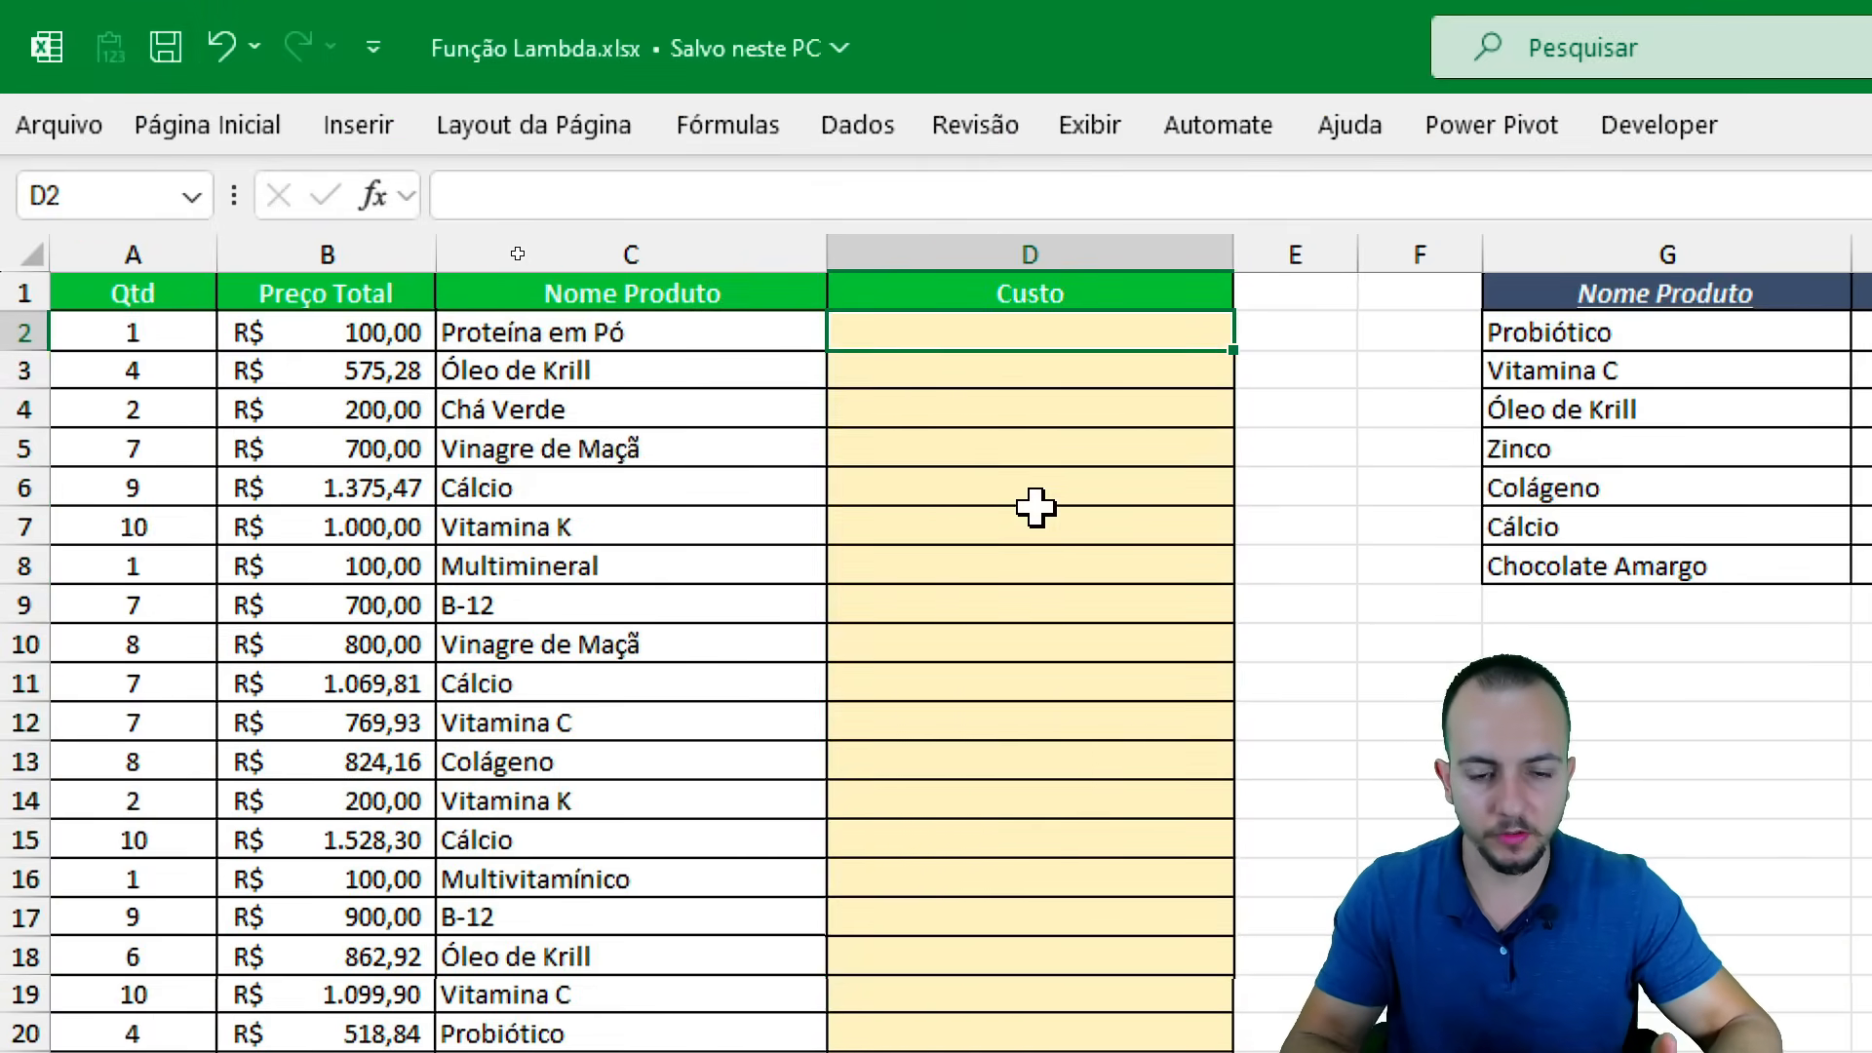
{"action": "type", "text": "="}
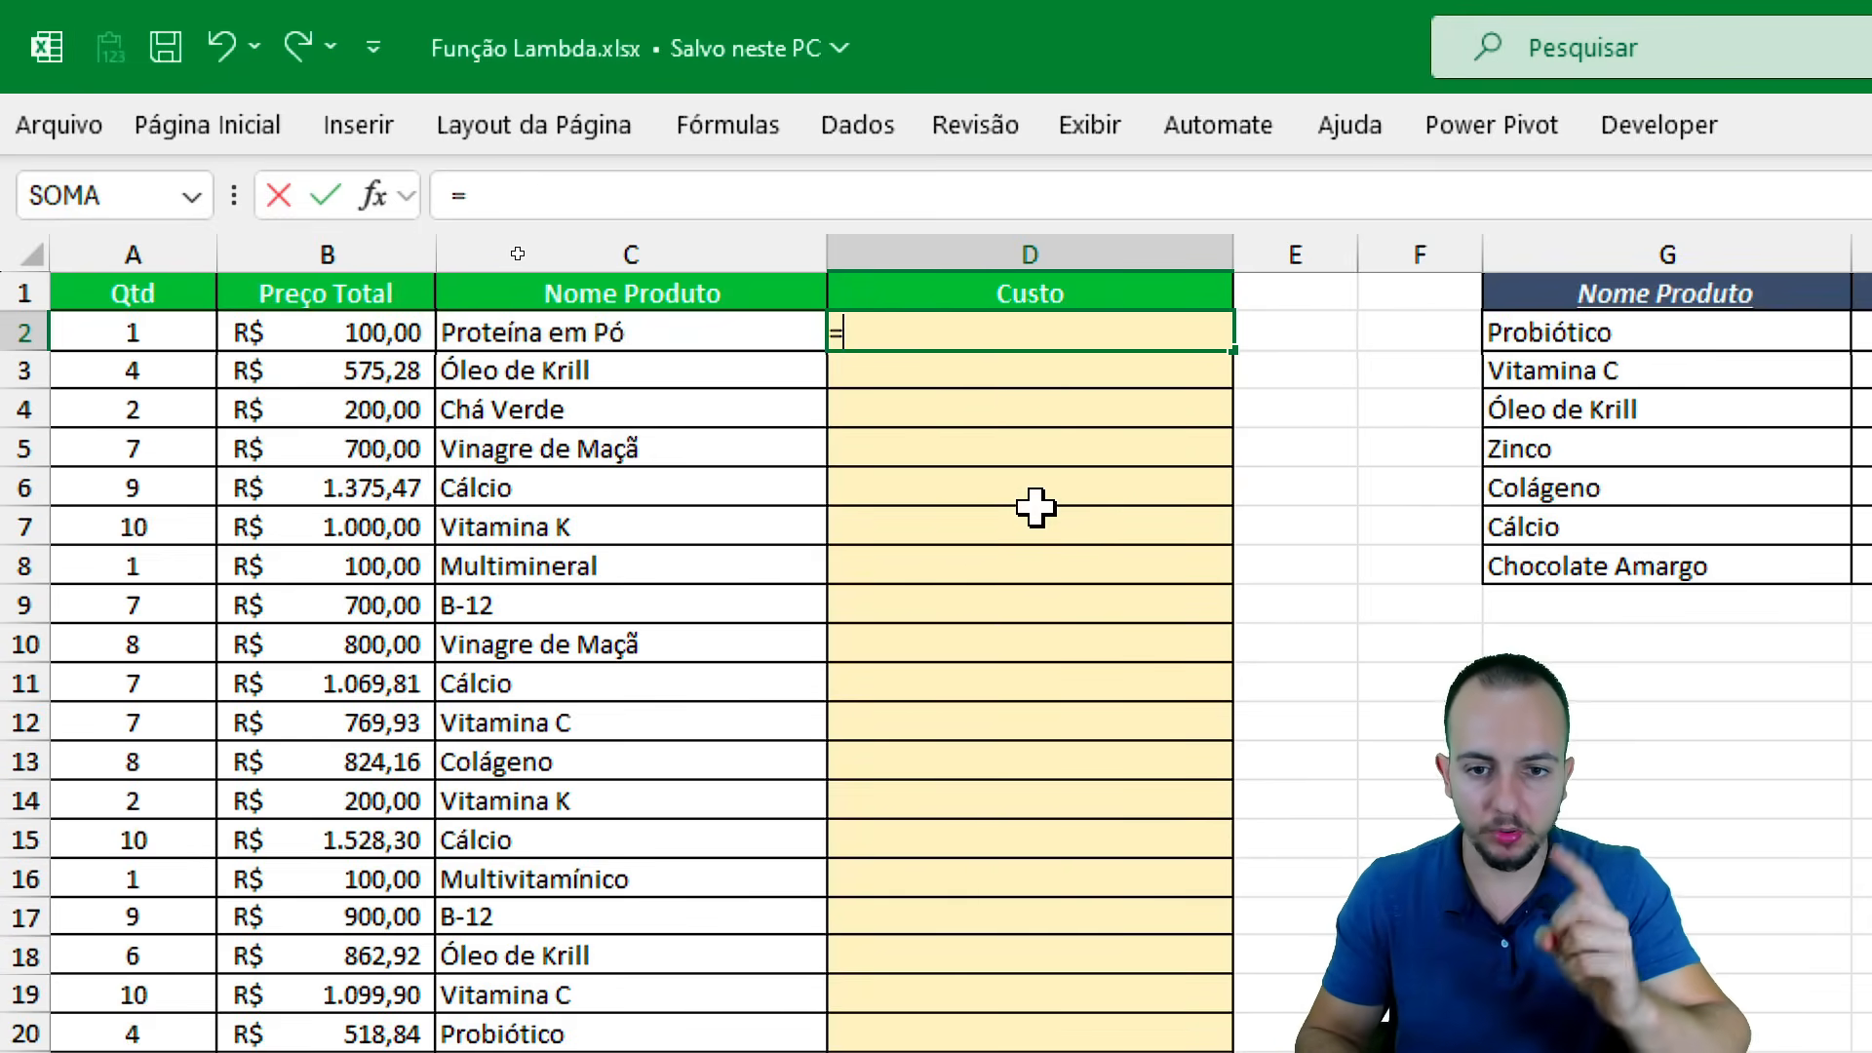
{"action": "type", "text": "pes"}
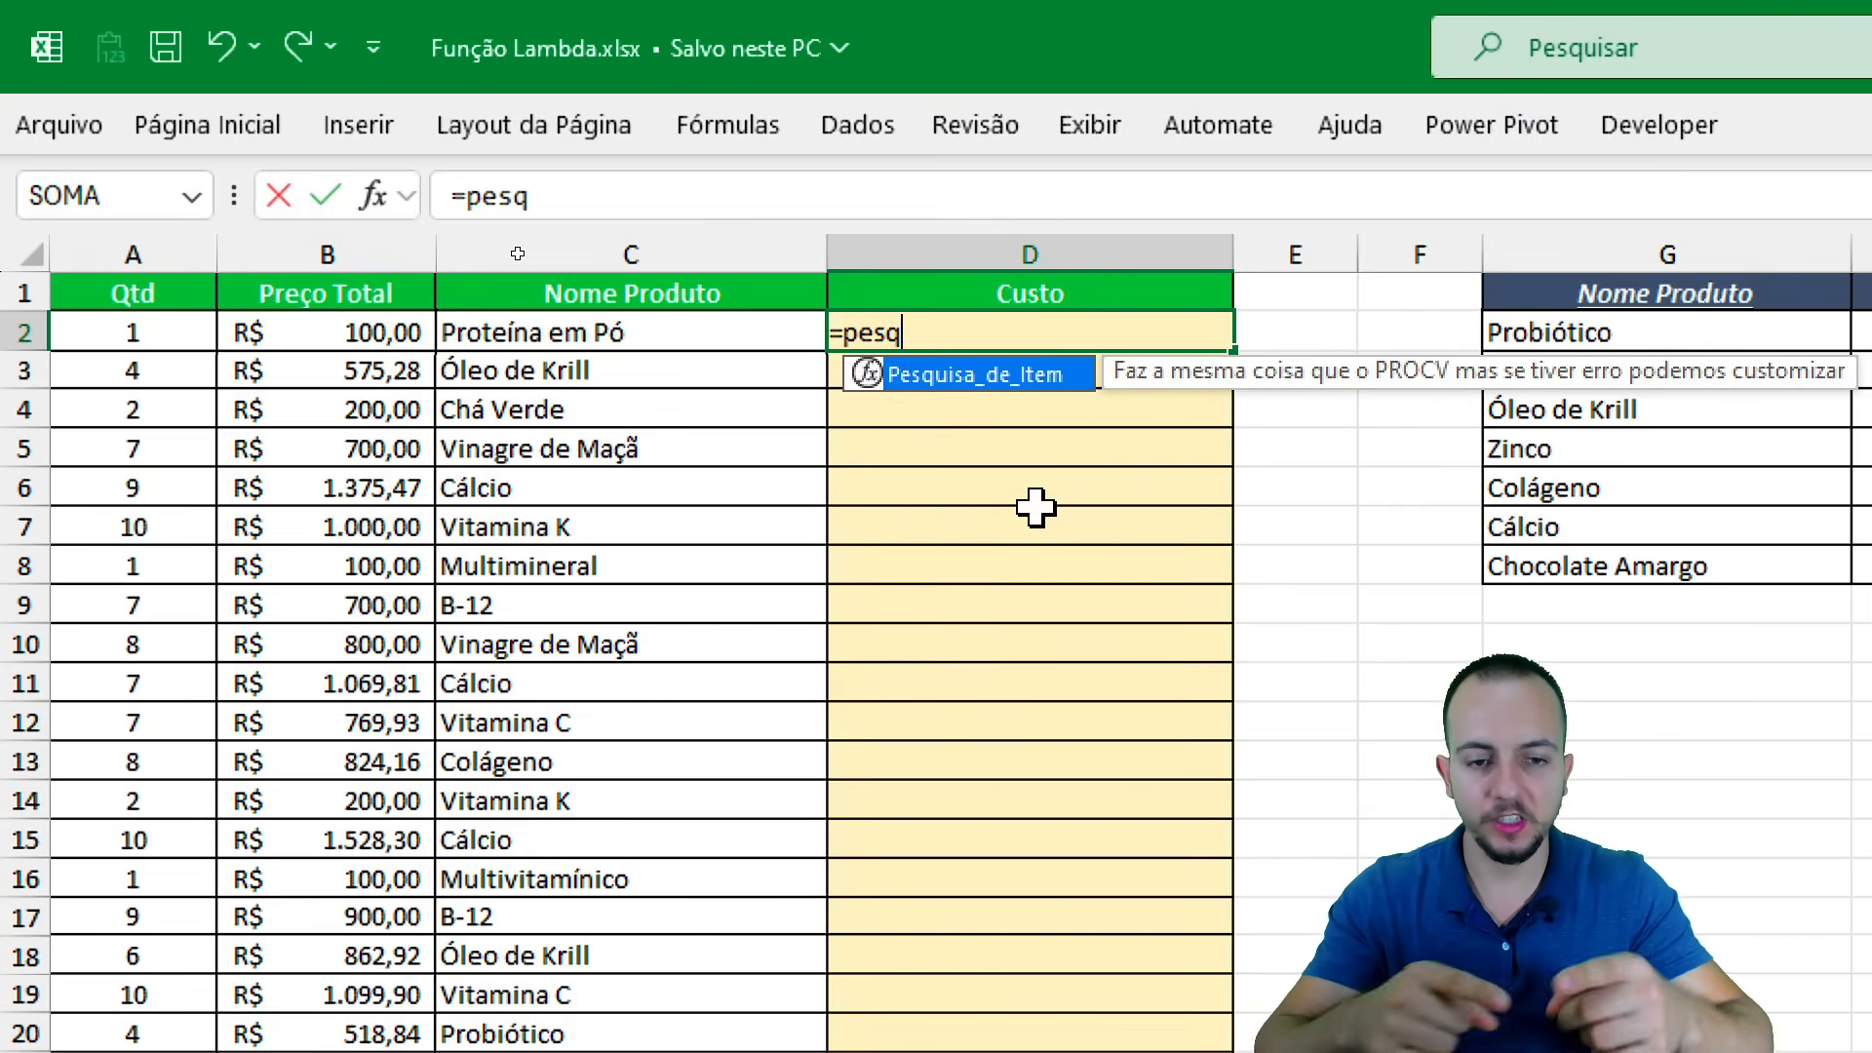
{"action": "type", "text": "q"}
{"action": "double_click", "coordinate": [1033, 375]}
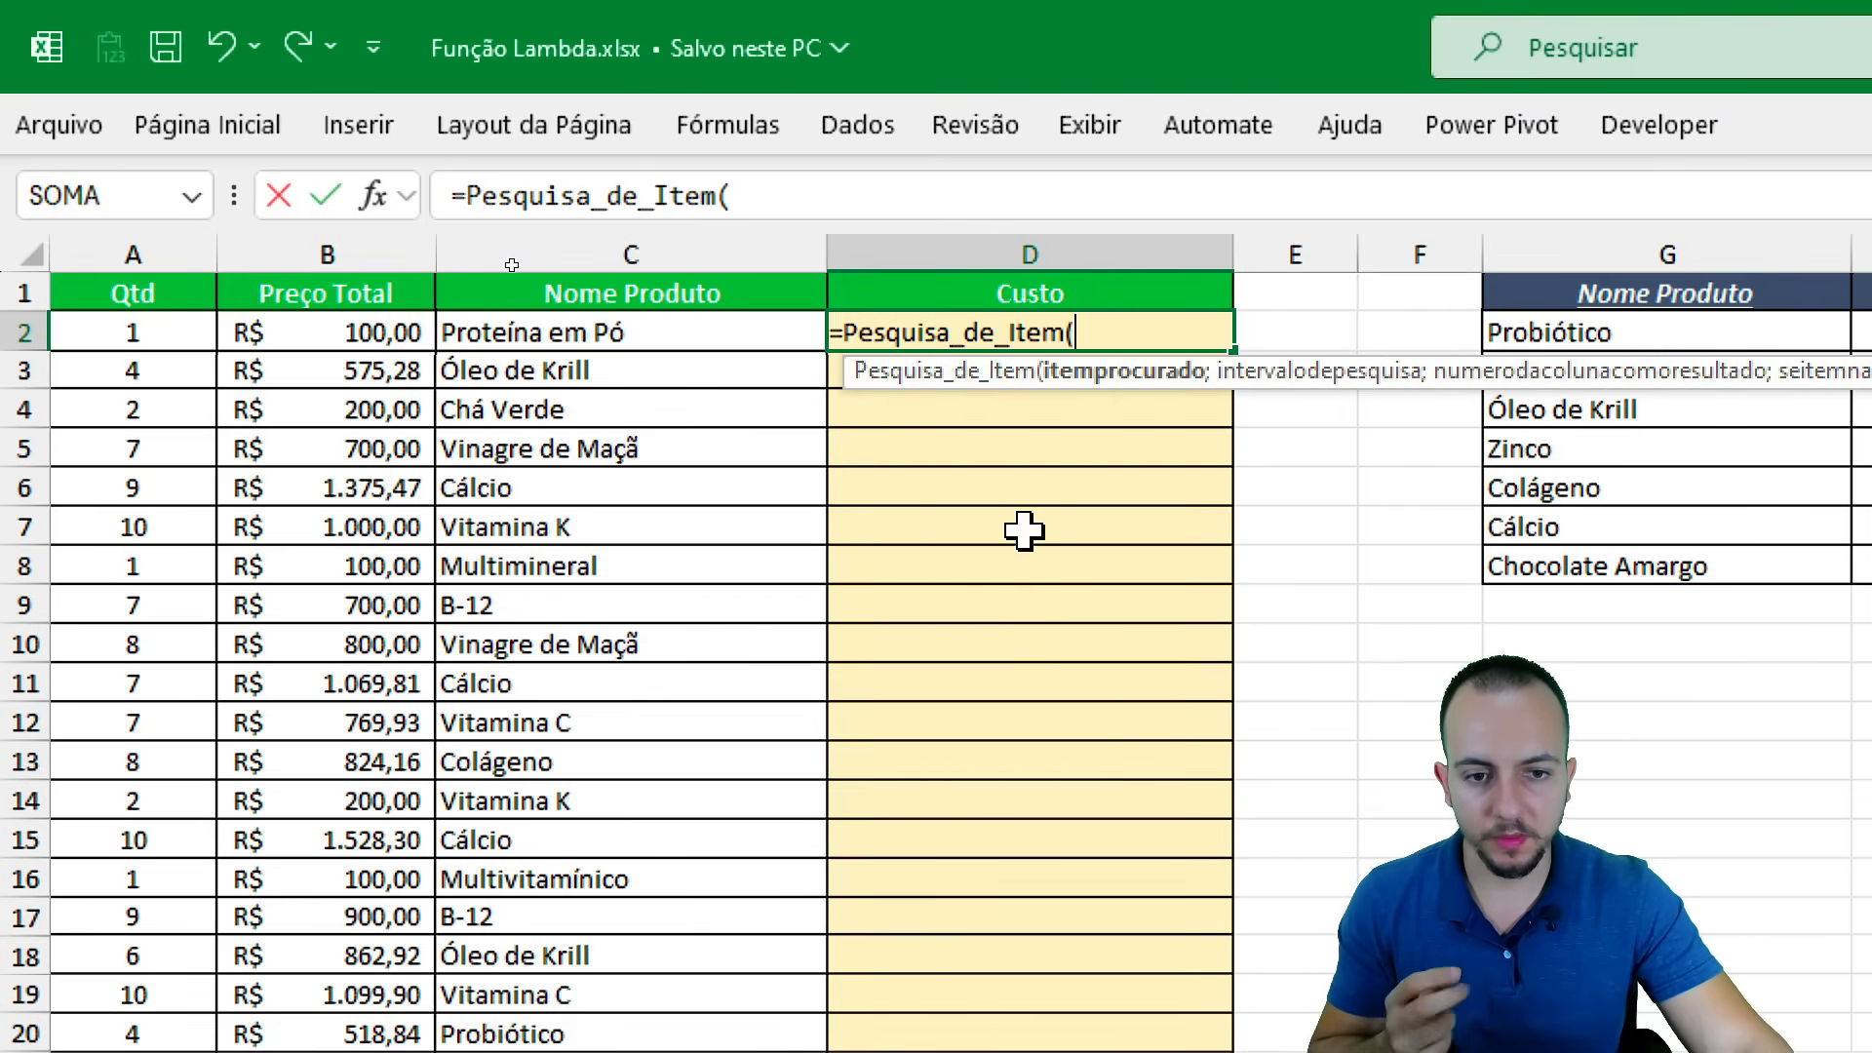
{"action": "left_click", "coordinate": [585, 333]}
{"action": "type", "text": ";"}
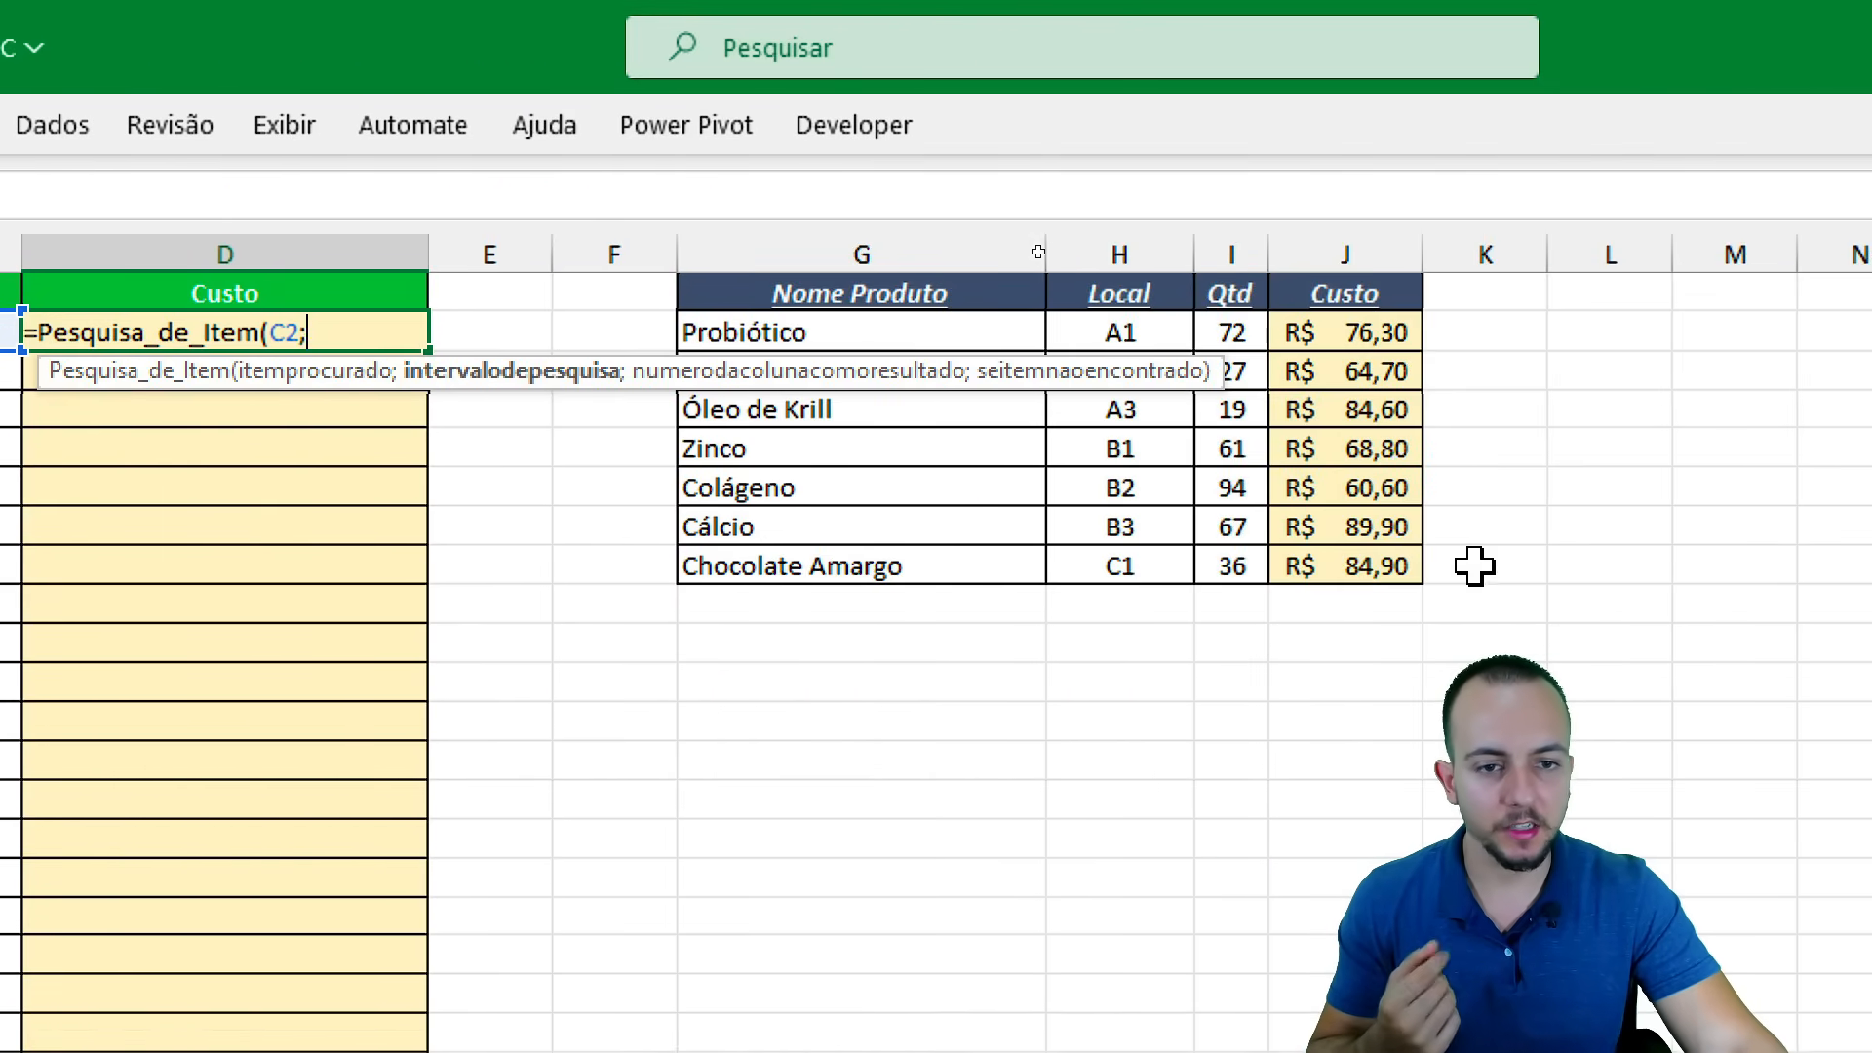
Complete the D2 formula with search range G:J, result column 4 and the not-found text "Item nao encontrado".
{"action": "left_click_drag", "start_coordinate": [1692, 255], "coordinate": [1871, 253]}
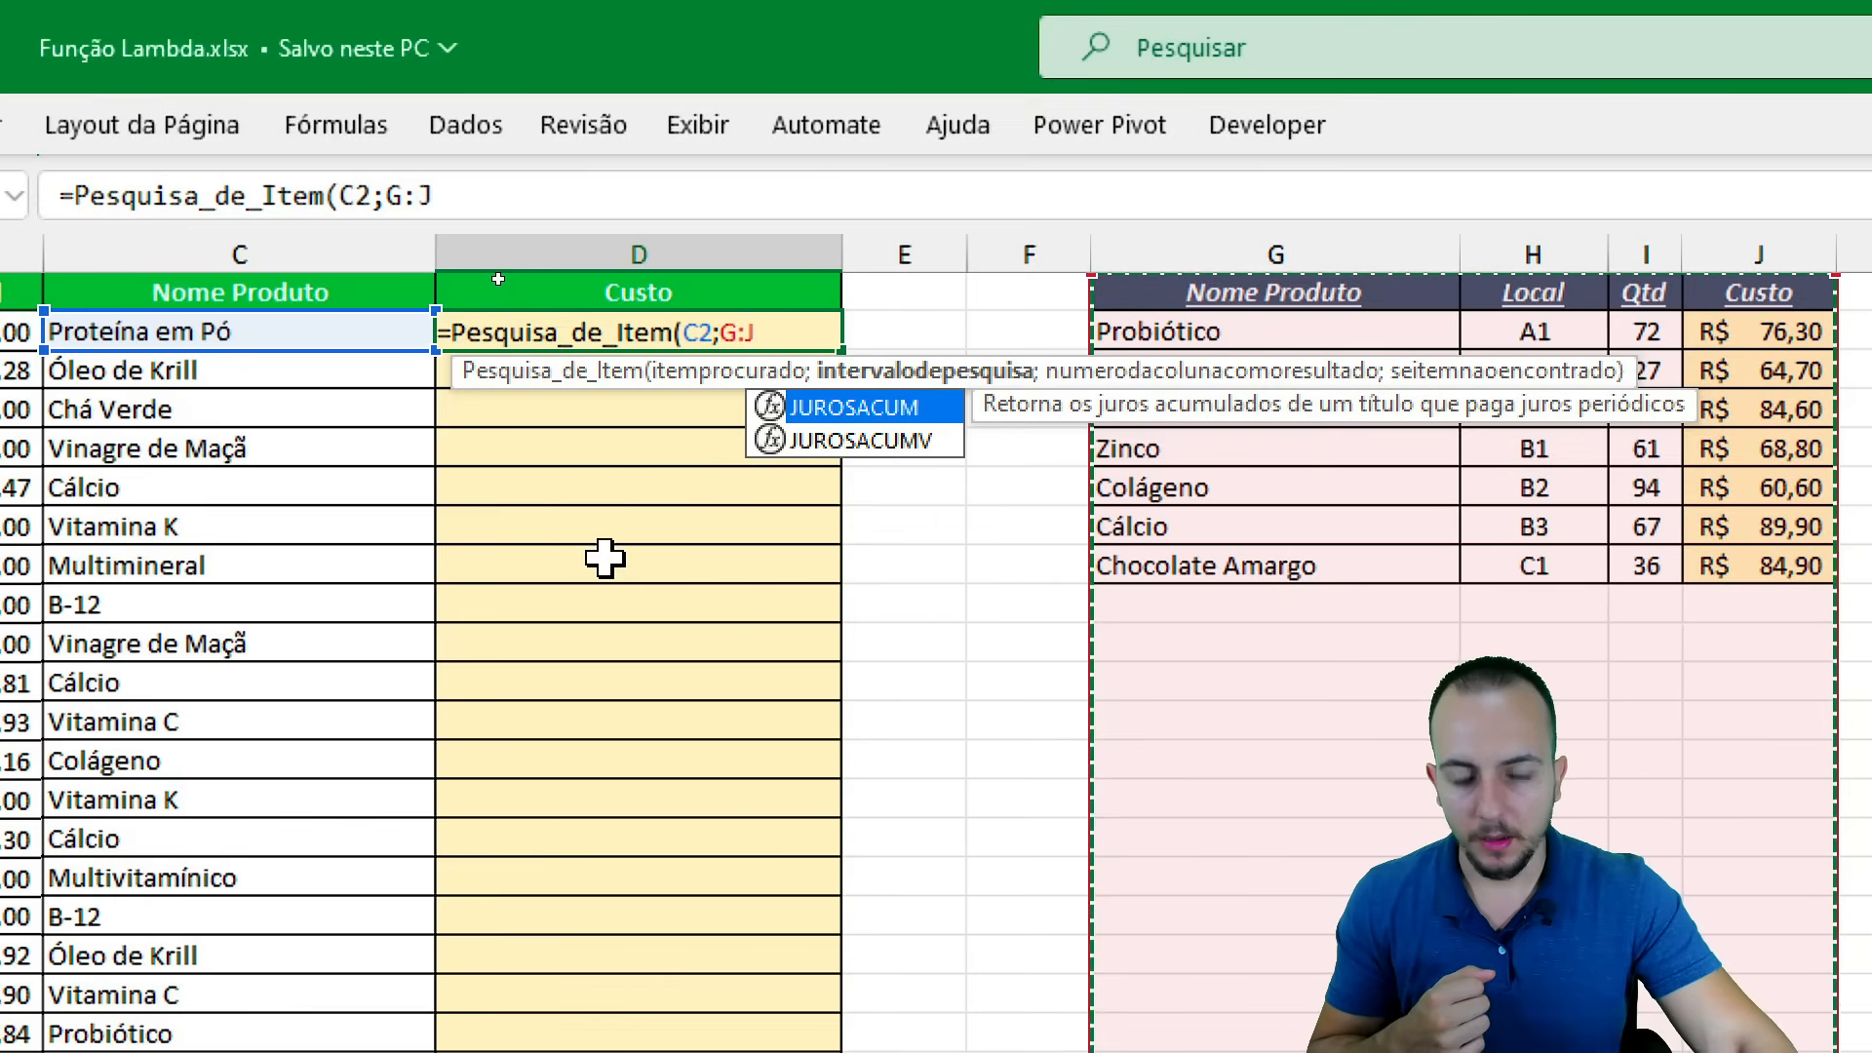
{"action": "type", "text": ";"}
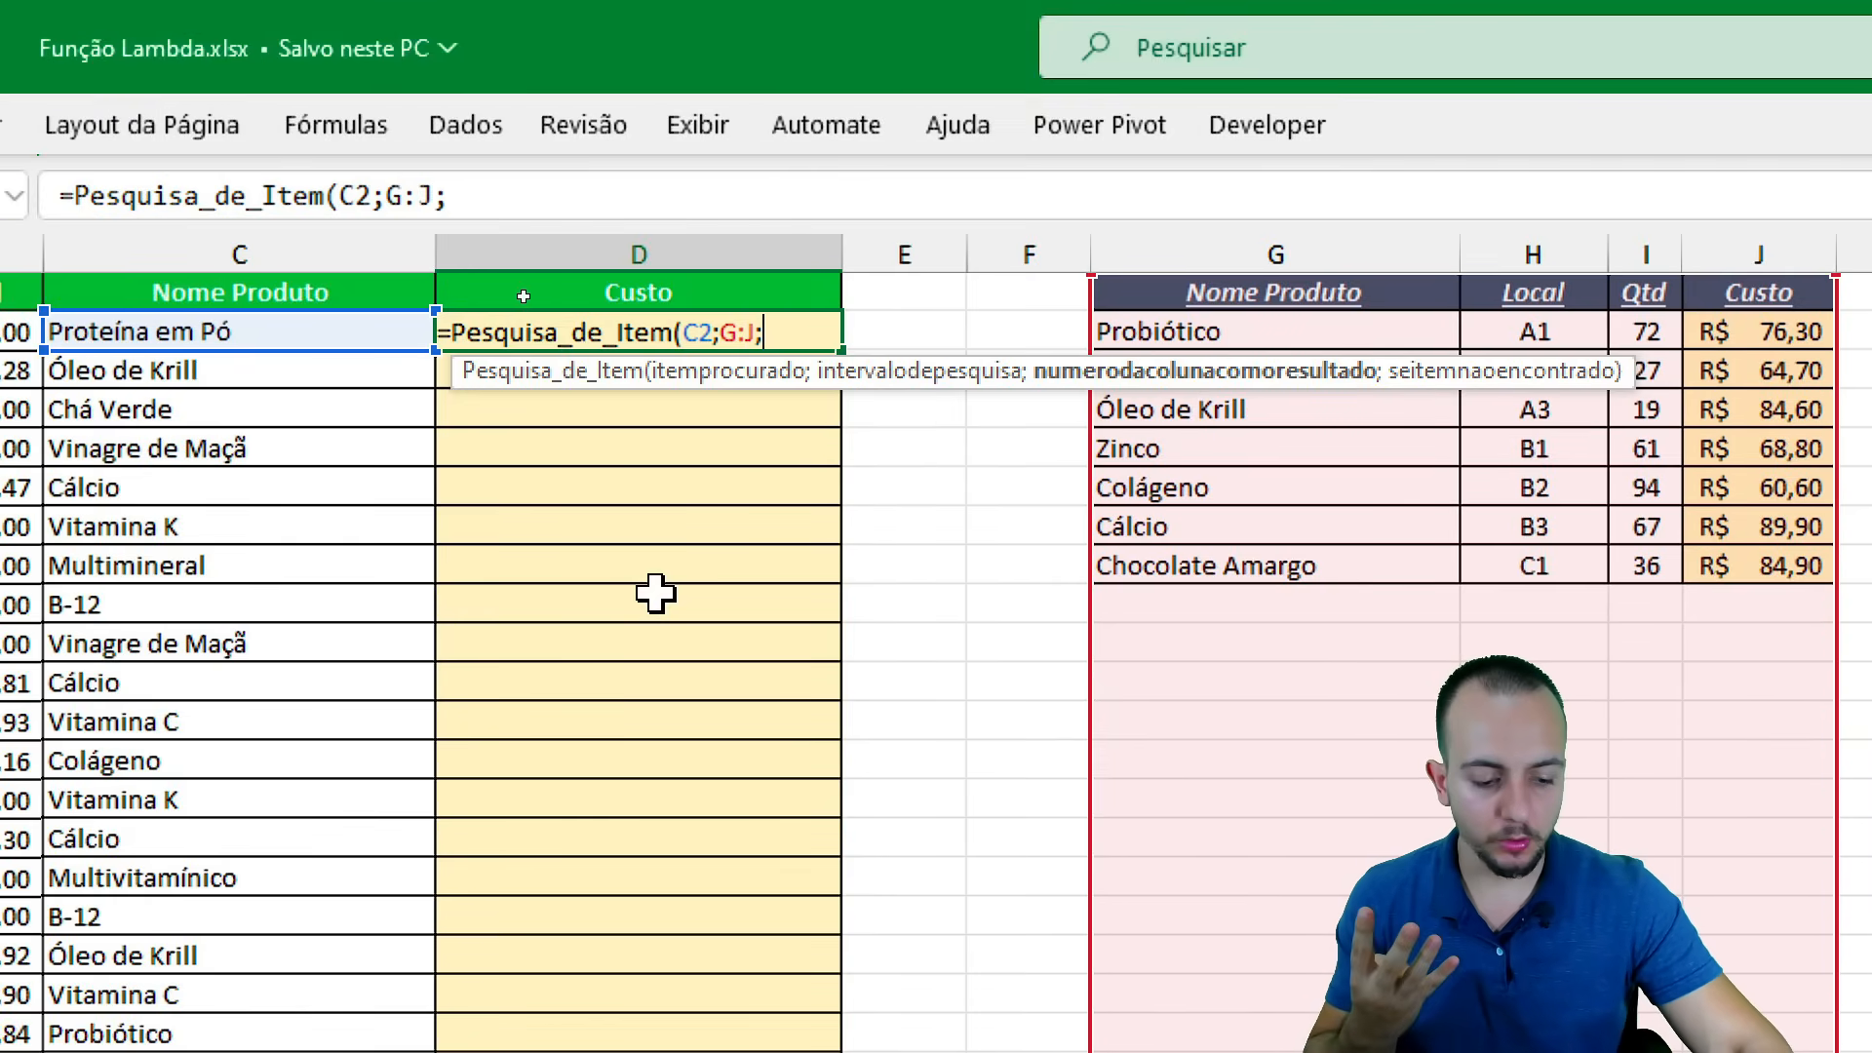
{"action": "type", "text": "4;"}
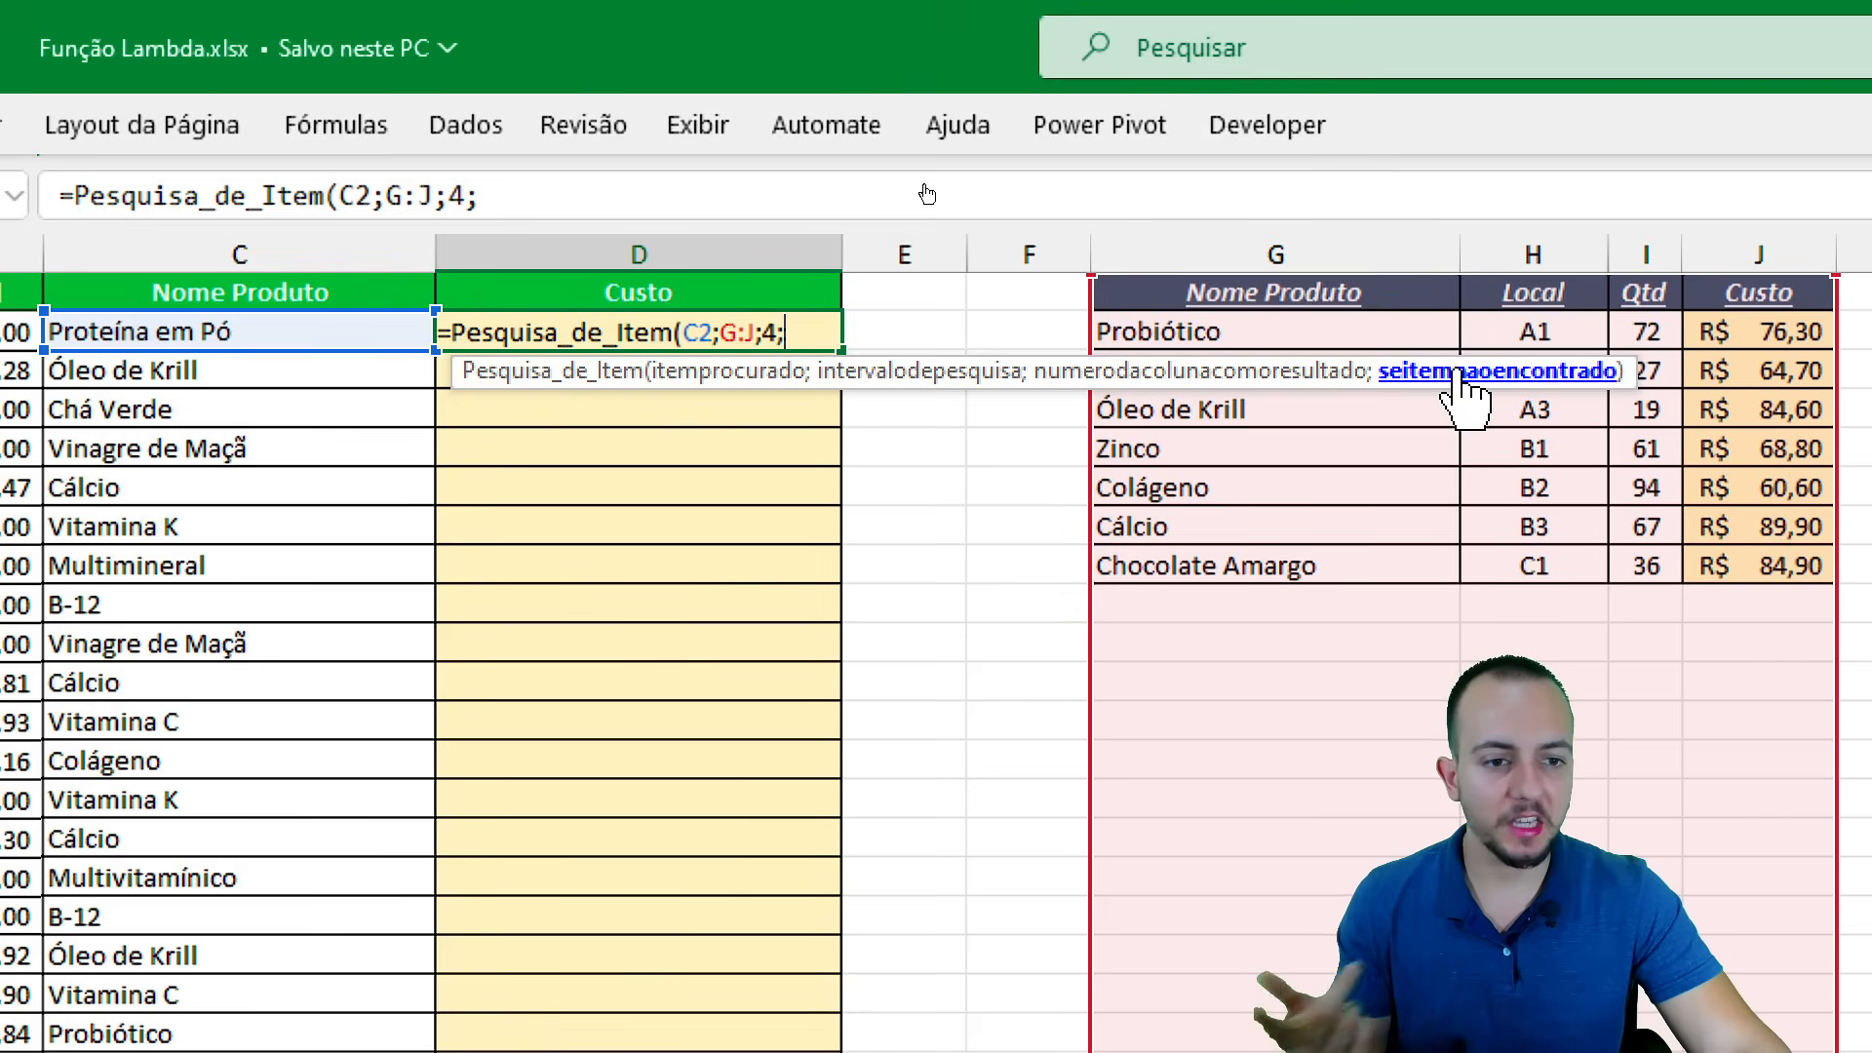
{"action": "type", "text": "\""}
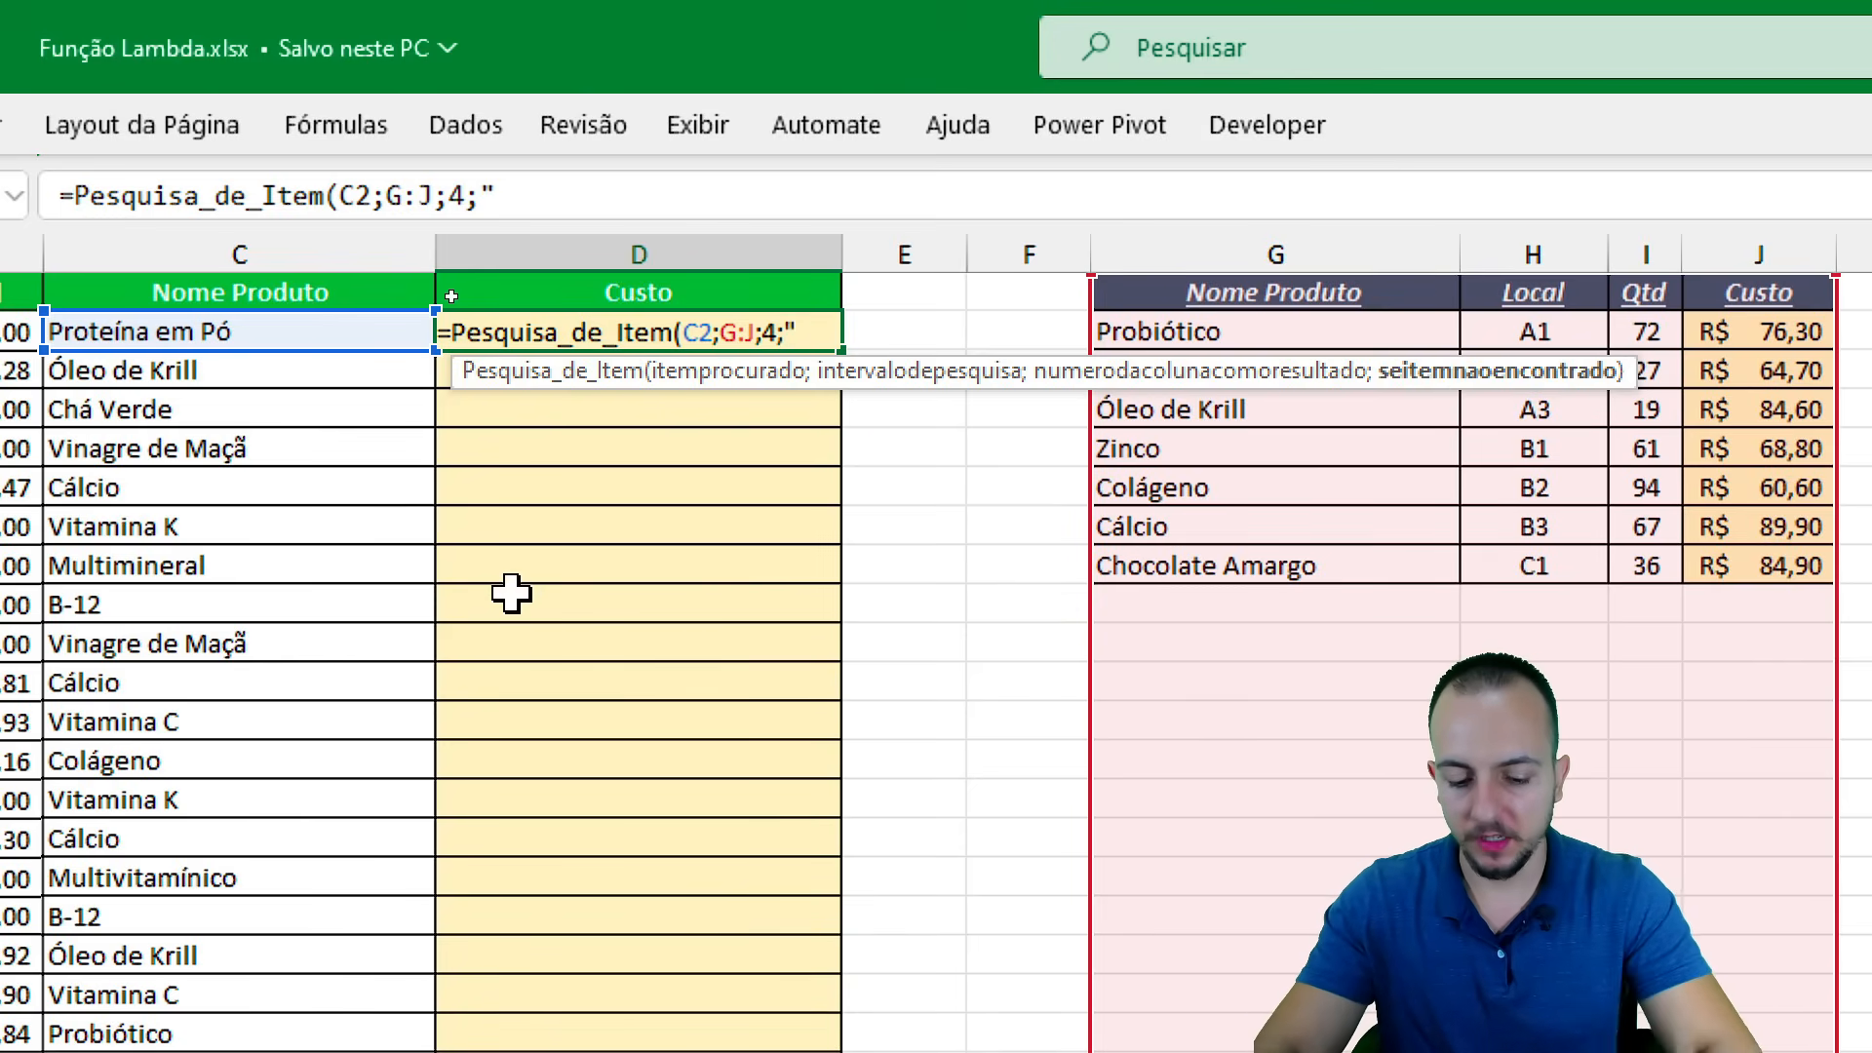
{"action": "type", "text": "Item nao encontrado\")"}
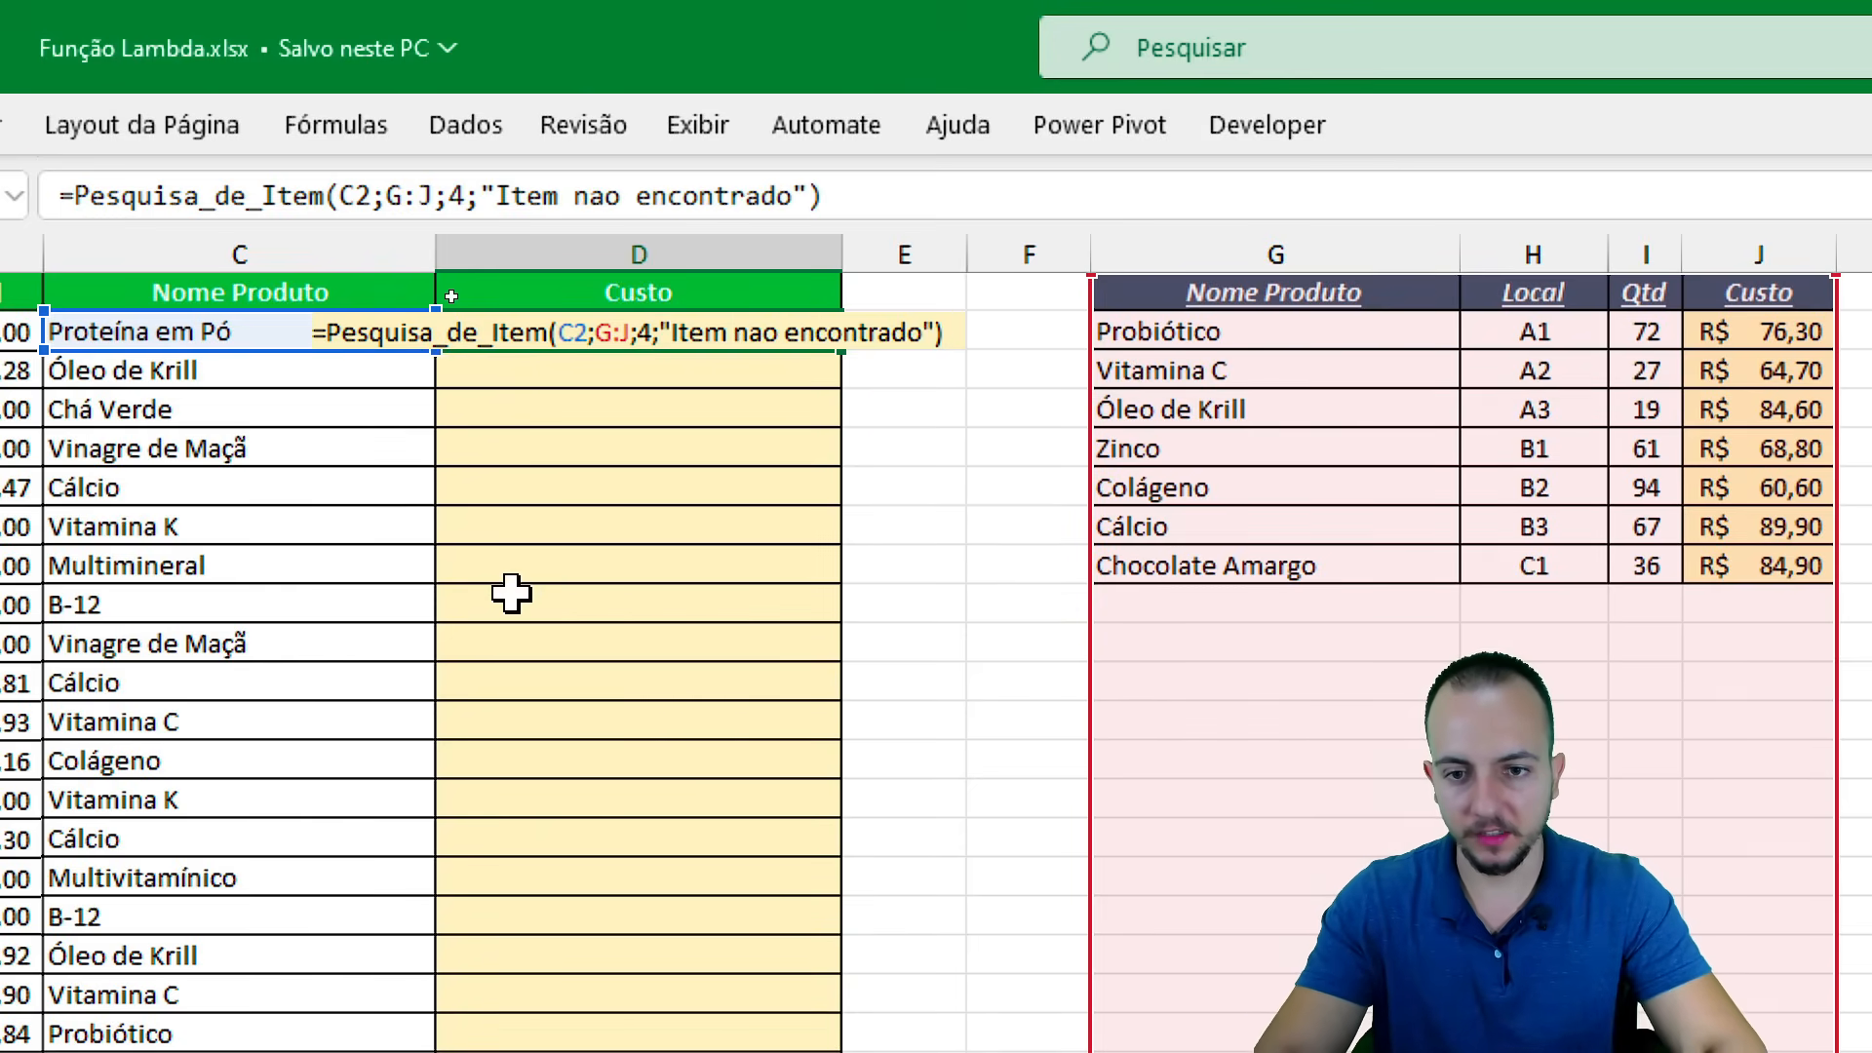
{"action": "key", "text": "Return"}
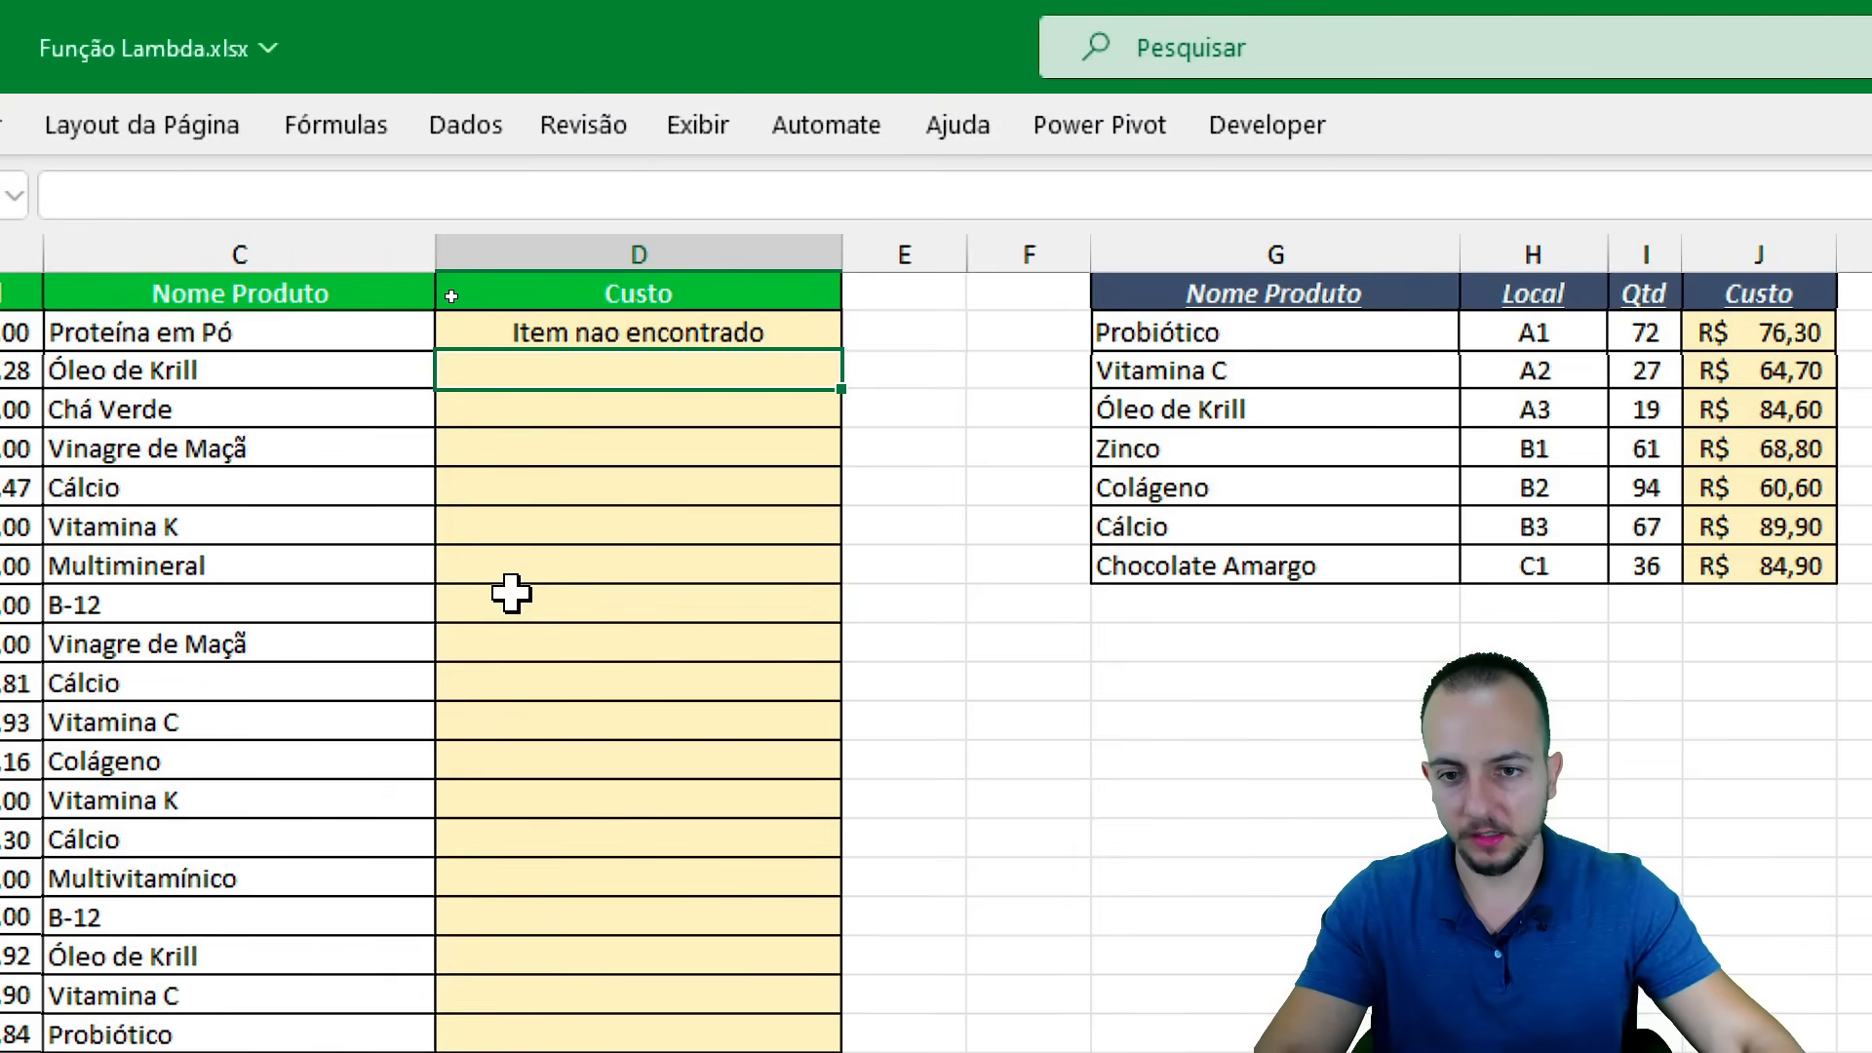
Fill the Pesquisa_de_Item formula from D2 down the whole Custo column and look over the rows.
{"action": "left_click", "coordinate": [796, 343]}
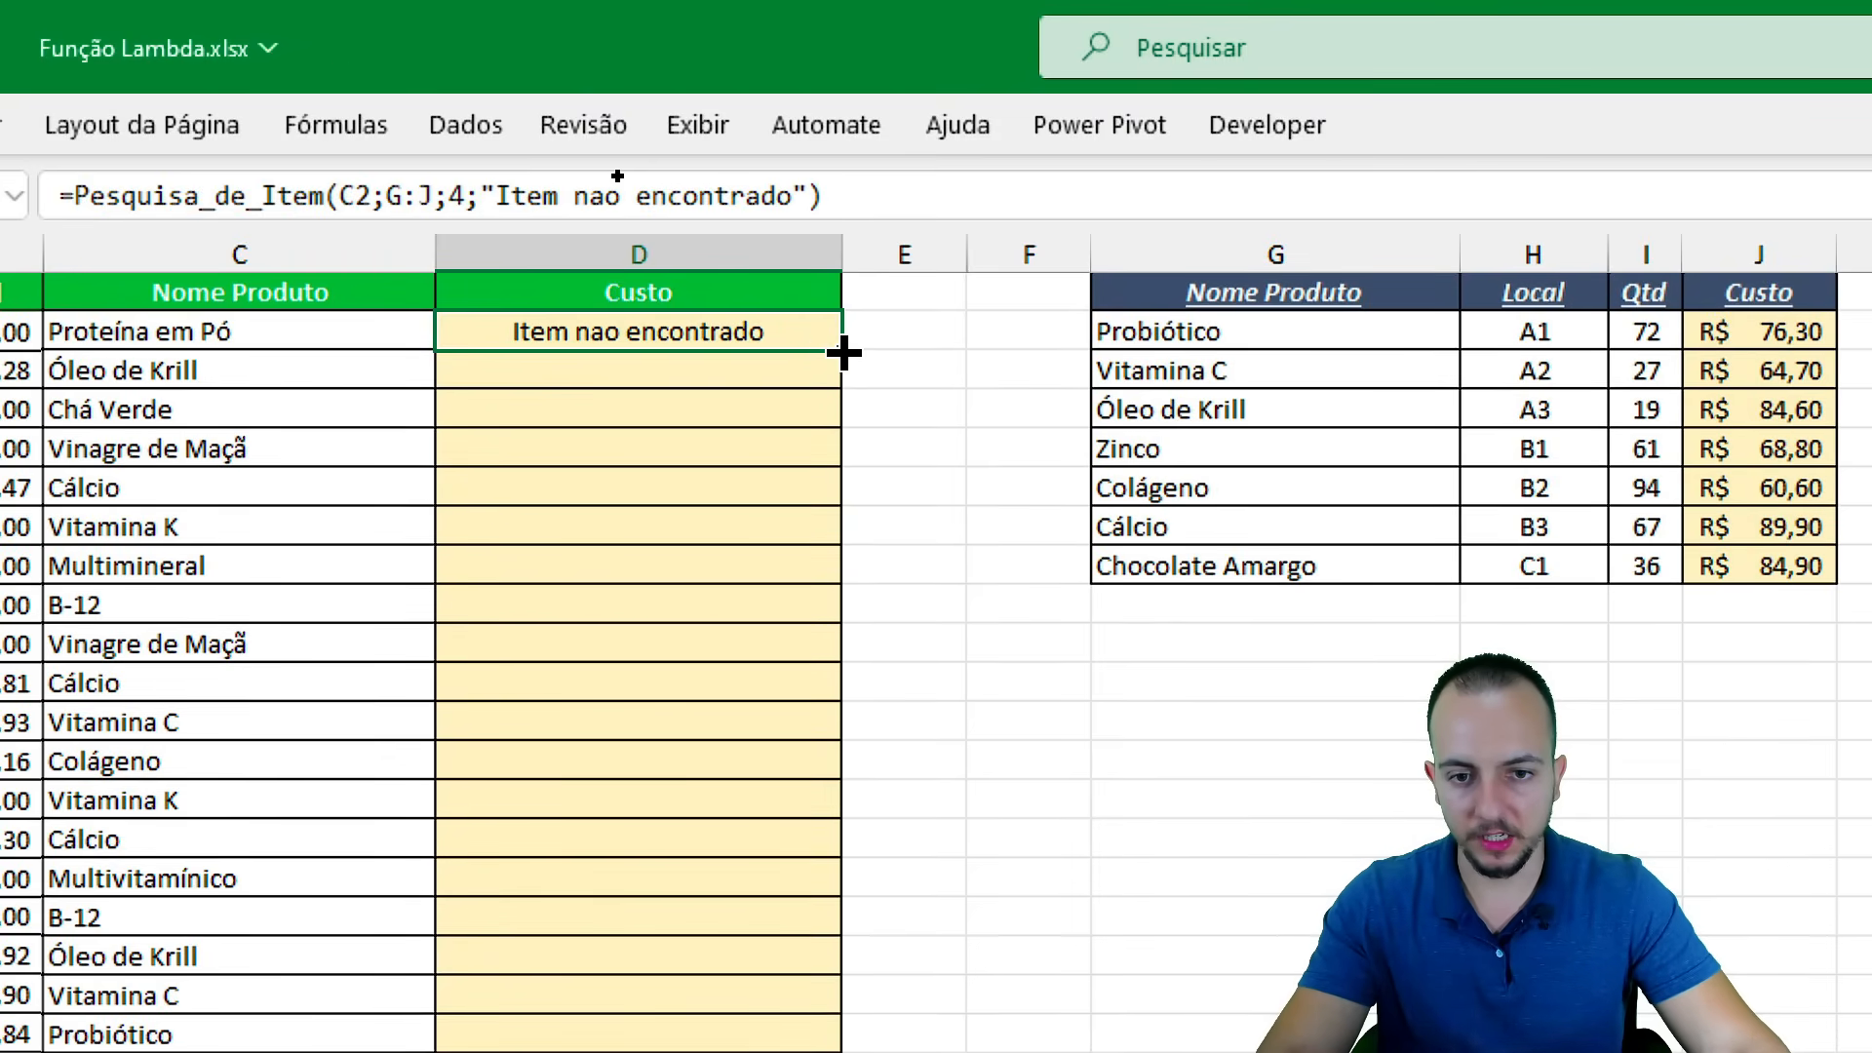
{"action": "double_click", "coordinate": [843, 353]}
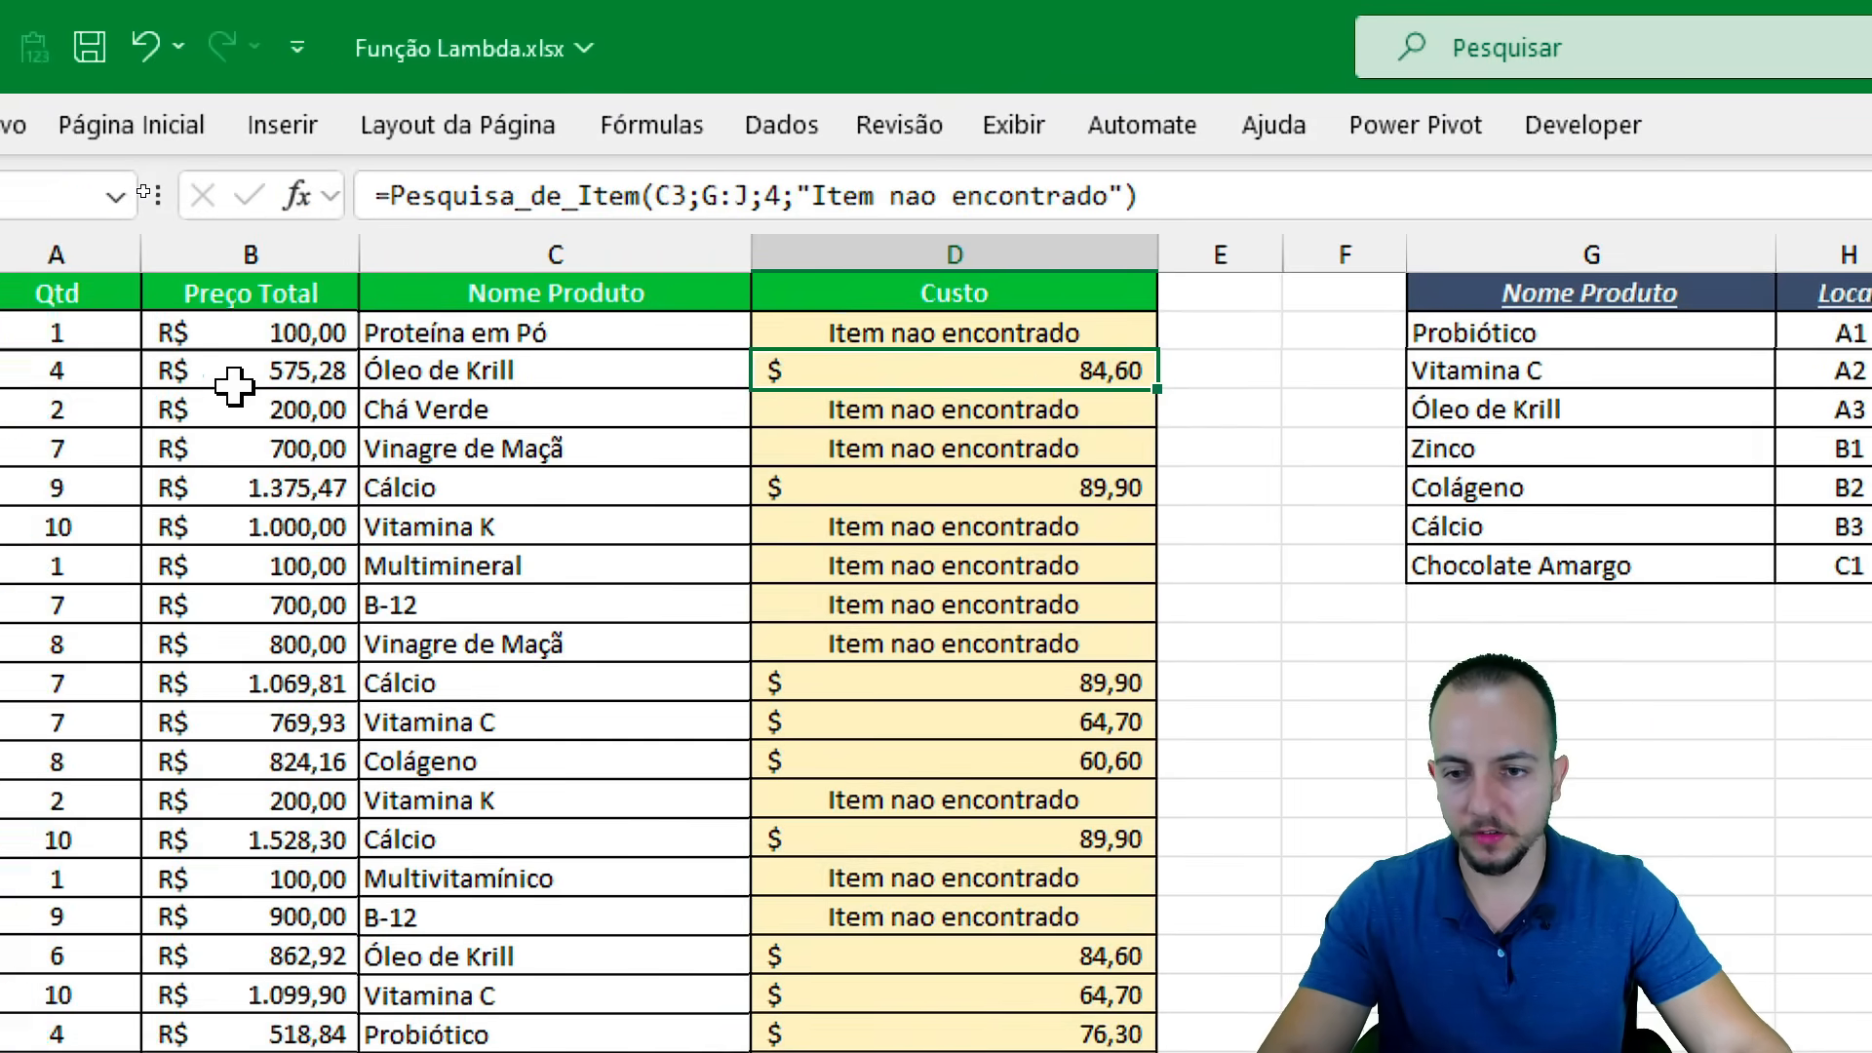
{"action": "left_click", "coordinate": [171, 332]}
{"action": "left_click", "coordinate": [162, 293]}
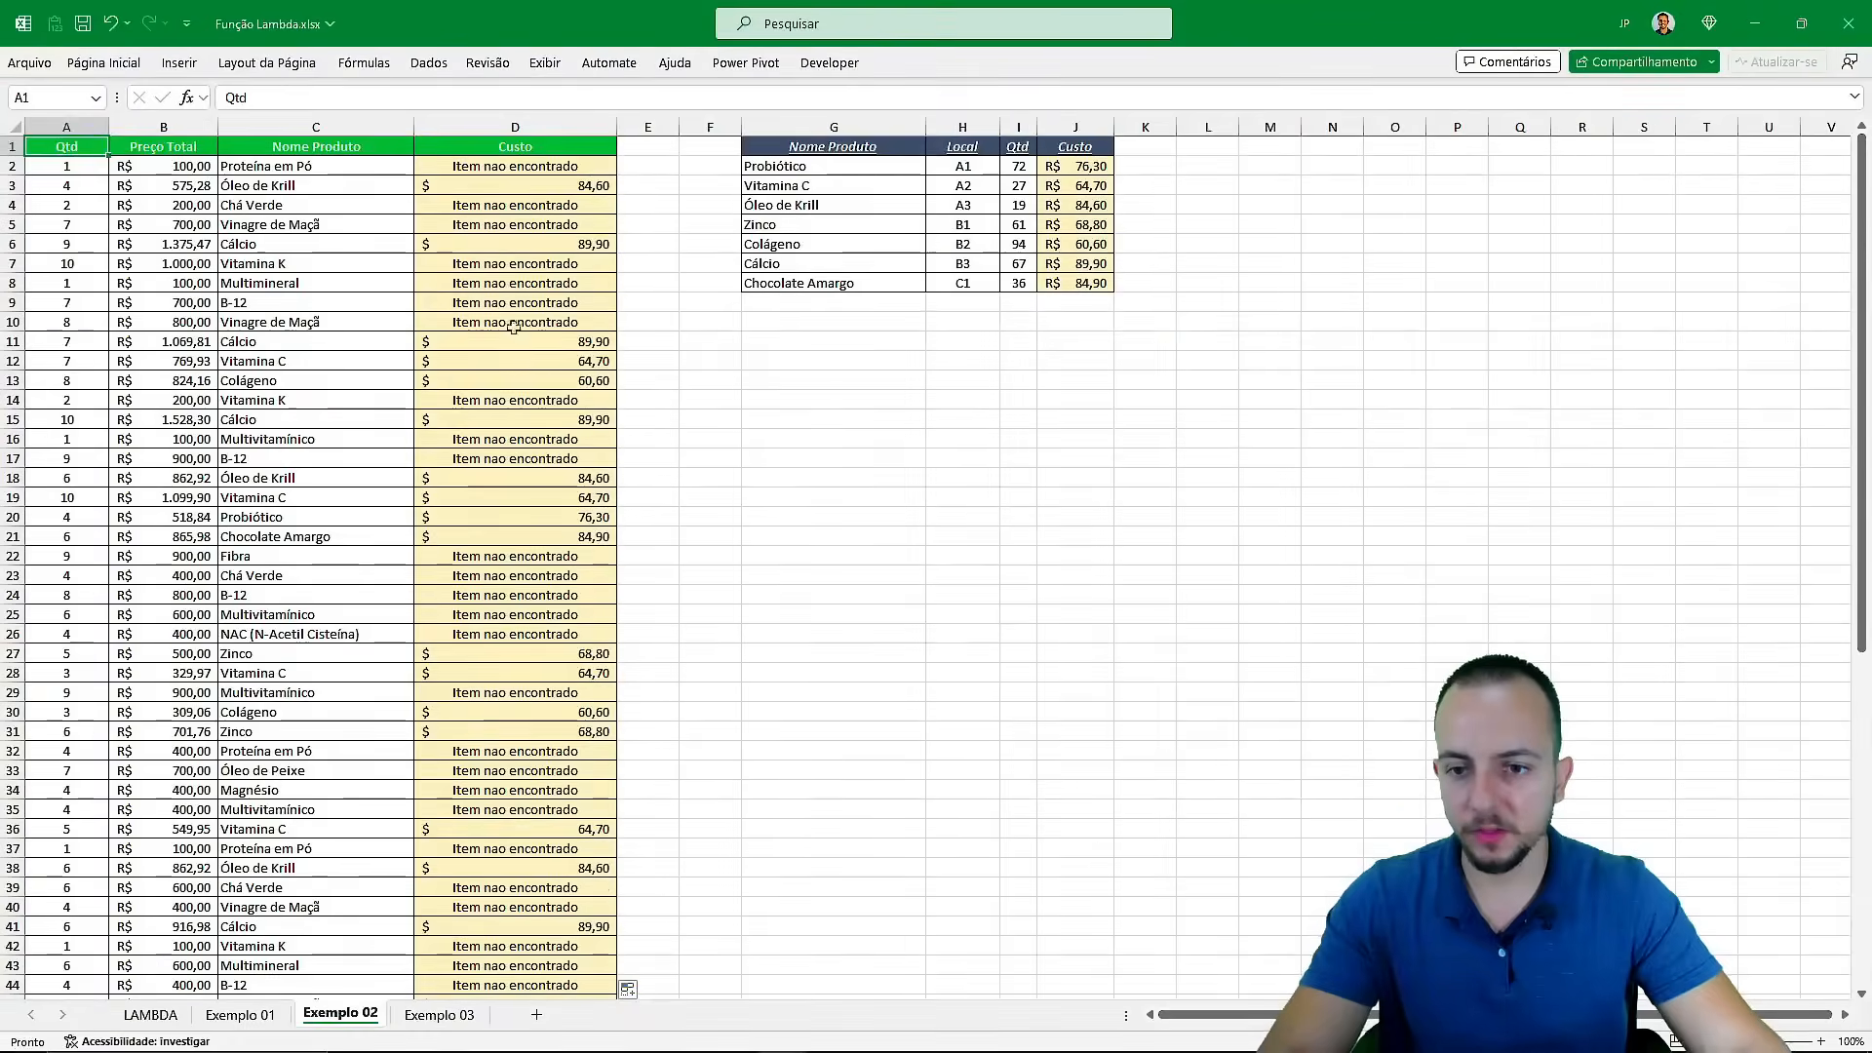
{"action": "scroll", "coordinate": [436, 422], "scroll_direction": "down", "scroll_amount": 4}
{"action": "scroll", "coordinate": [436, 422], "scroll_direction": "up", "scroll_amount": 4}
Open the Exemplo 03 sheet and examine the Qtd, Preço Unit (CA $) and Desconto columns and the Canadian-to-US dollar rate.
{"action": "left_click", "coordinate": [419, 1015]}
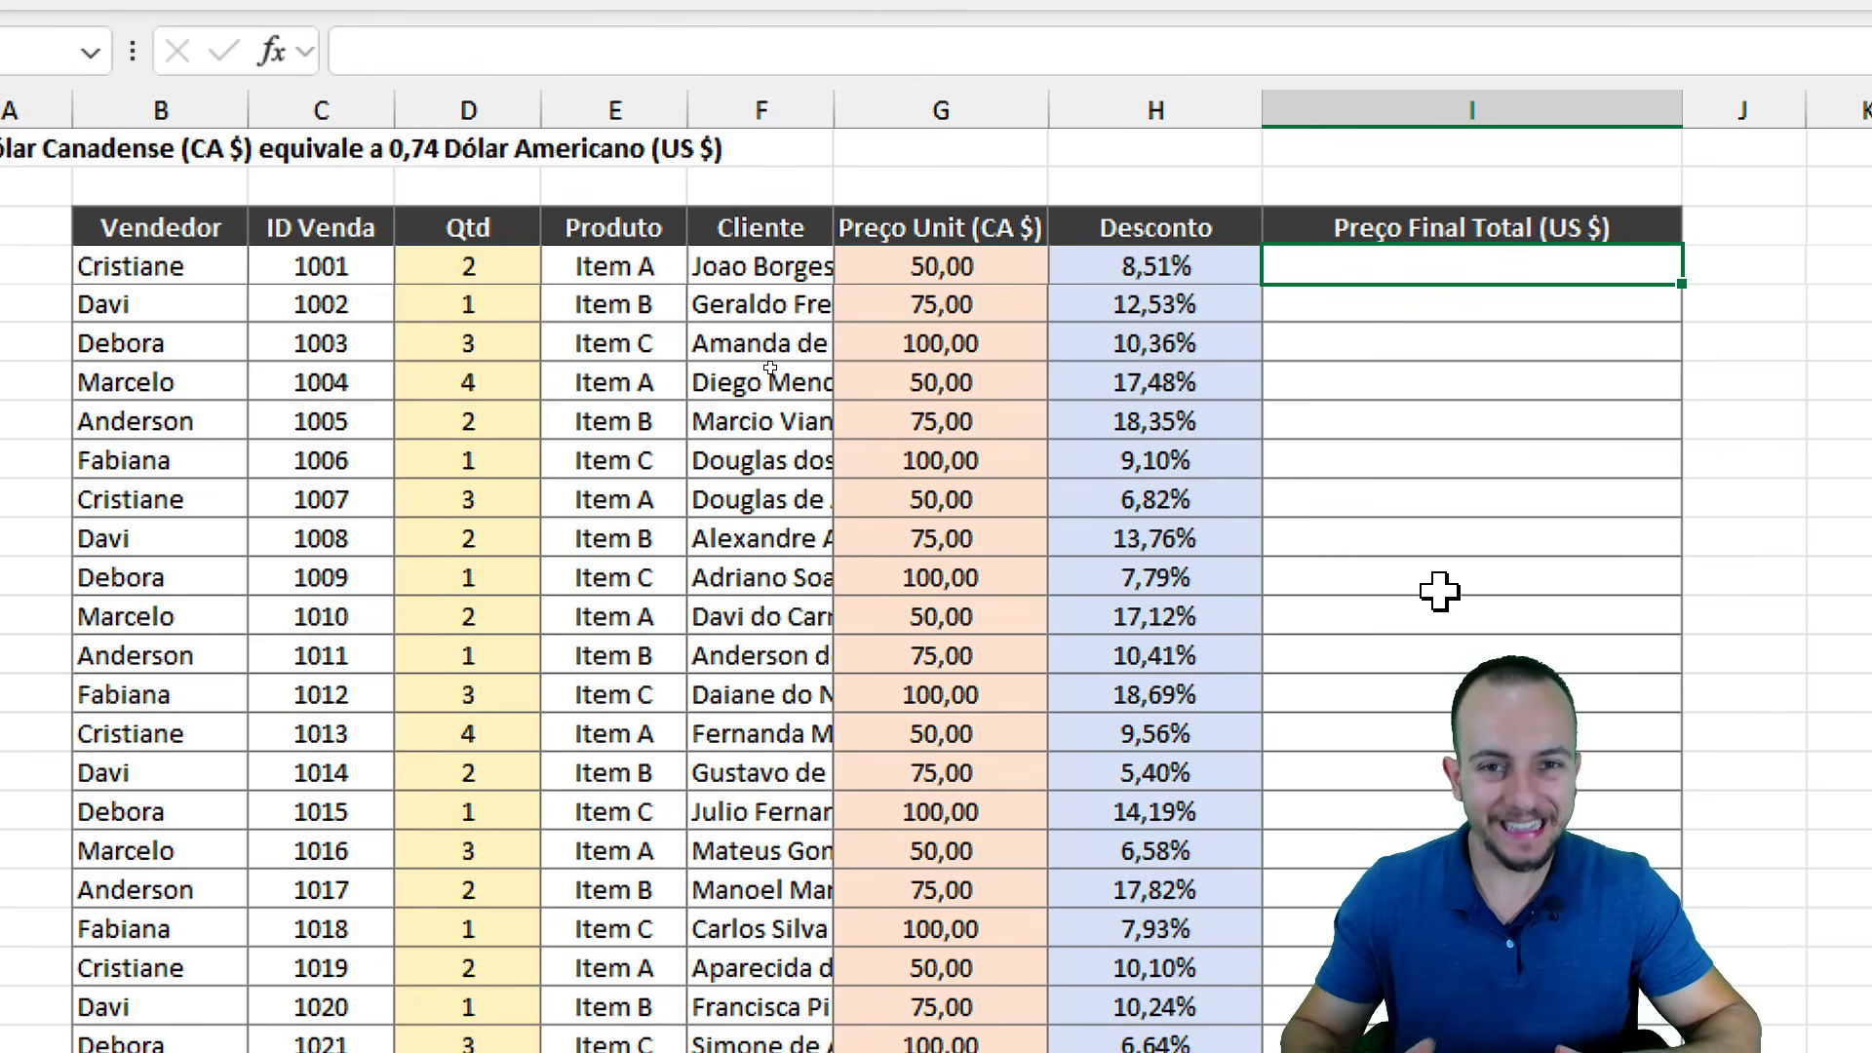
{"action": "left_click_drag", "start_coordinate": [843, 170], "coordinate": [1056, 425]}
{"action": "left_click_drag", "start_coordinate": [394, 177], "coordinate": [535, 424]}
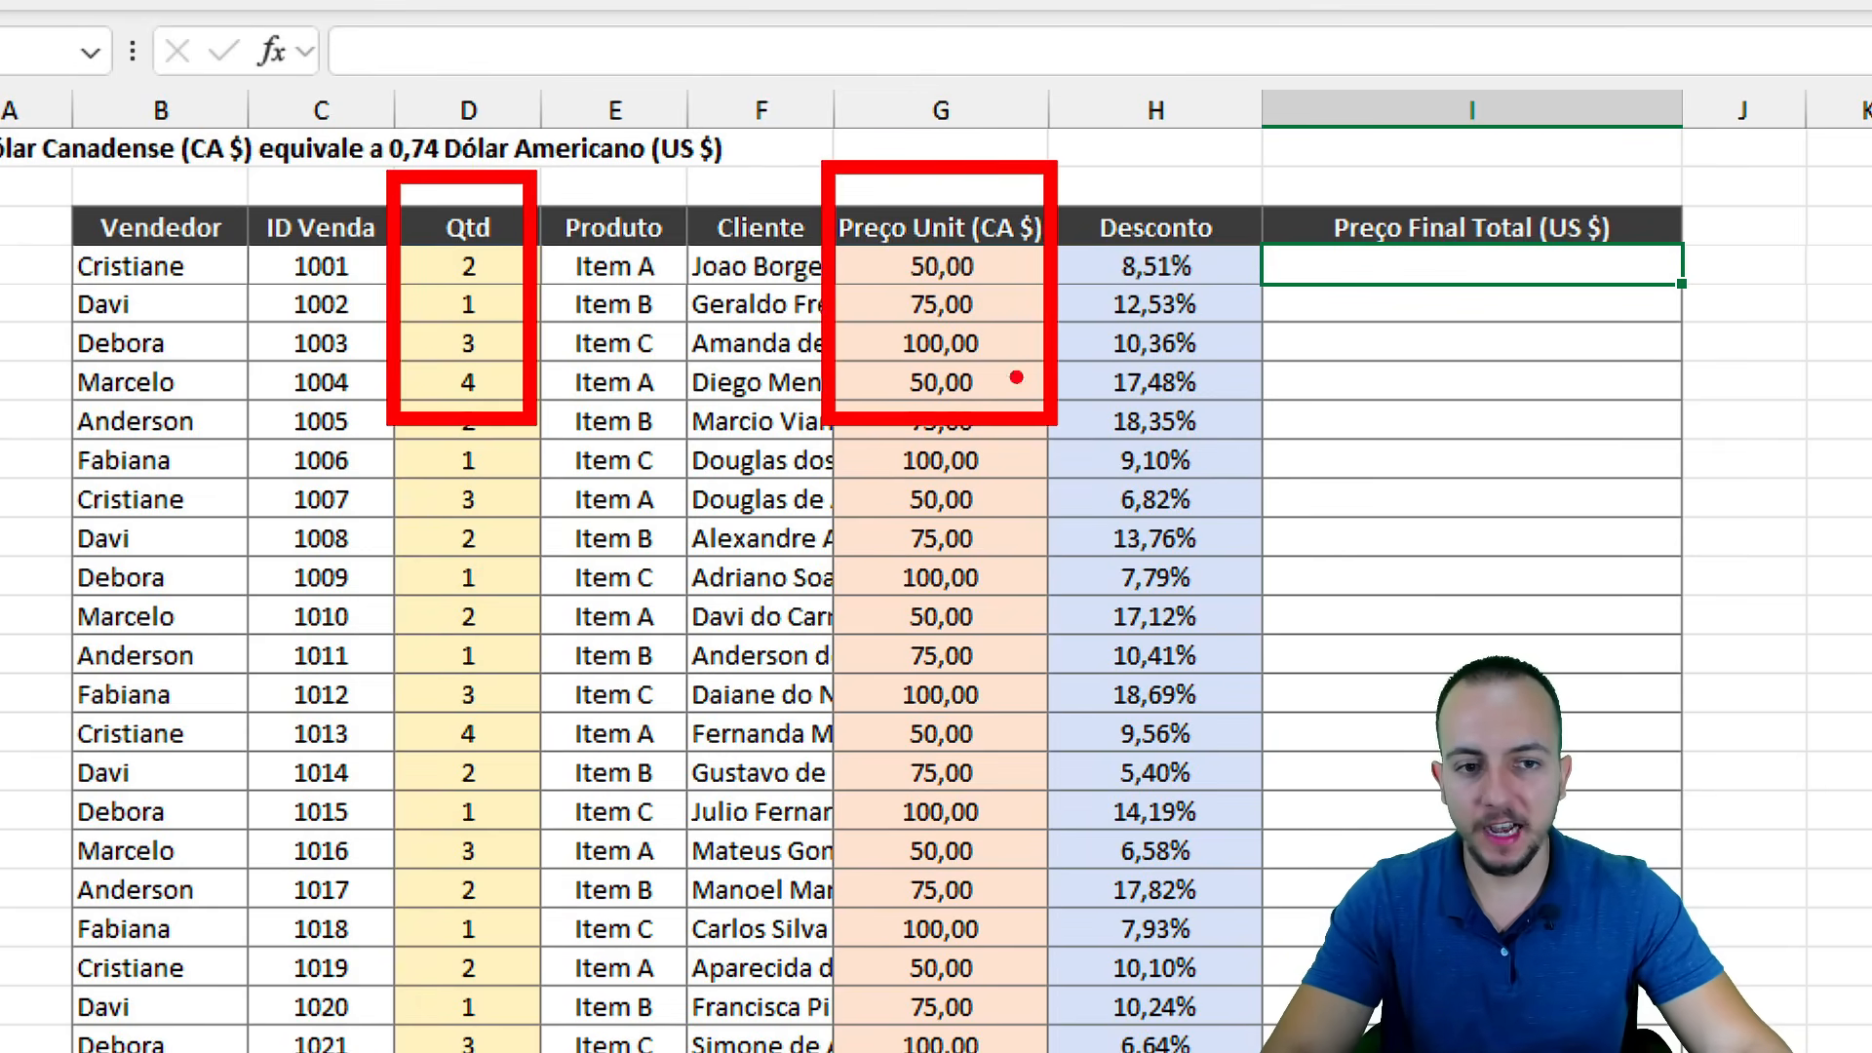
{"action": "left_click_drag", "start_coordinate": [1039, 154], "coordinate": [1279, 429]}
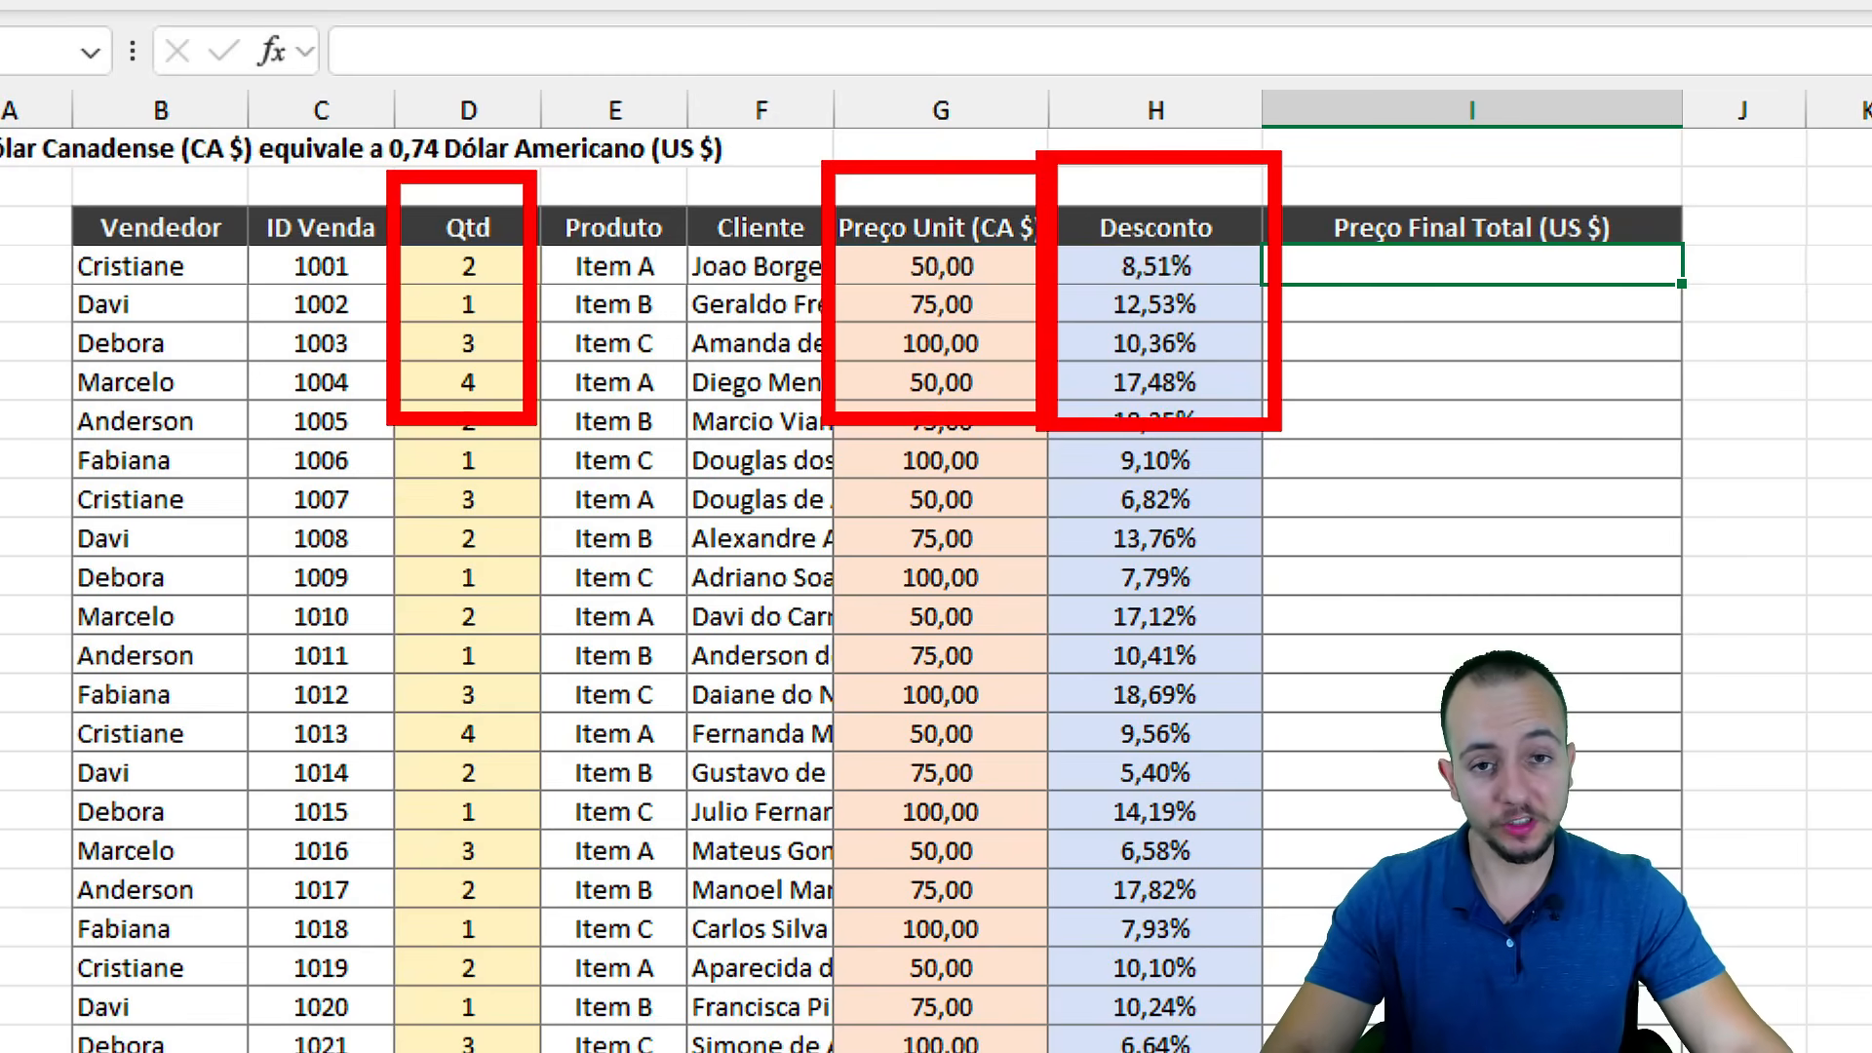
{"action": "left_click_drag", "start_coordinate": [364, 105], "coordinate": [455, 177]}
{"action": "left_click_drag", "start_coordinate": [488, 111], "coordinate": [588, 63]}
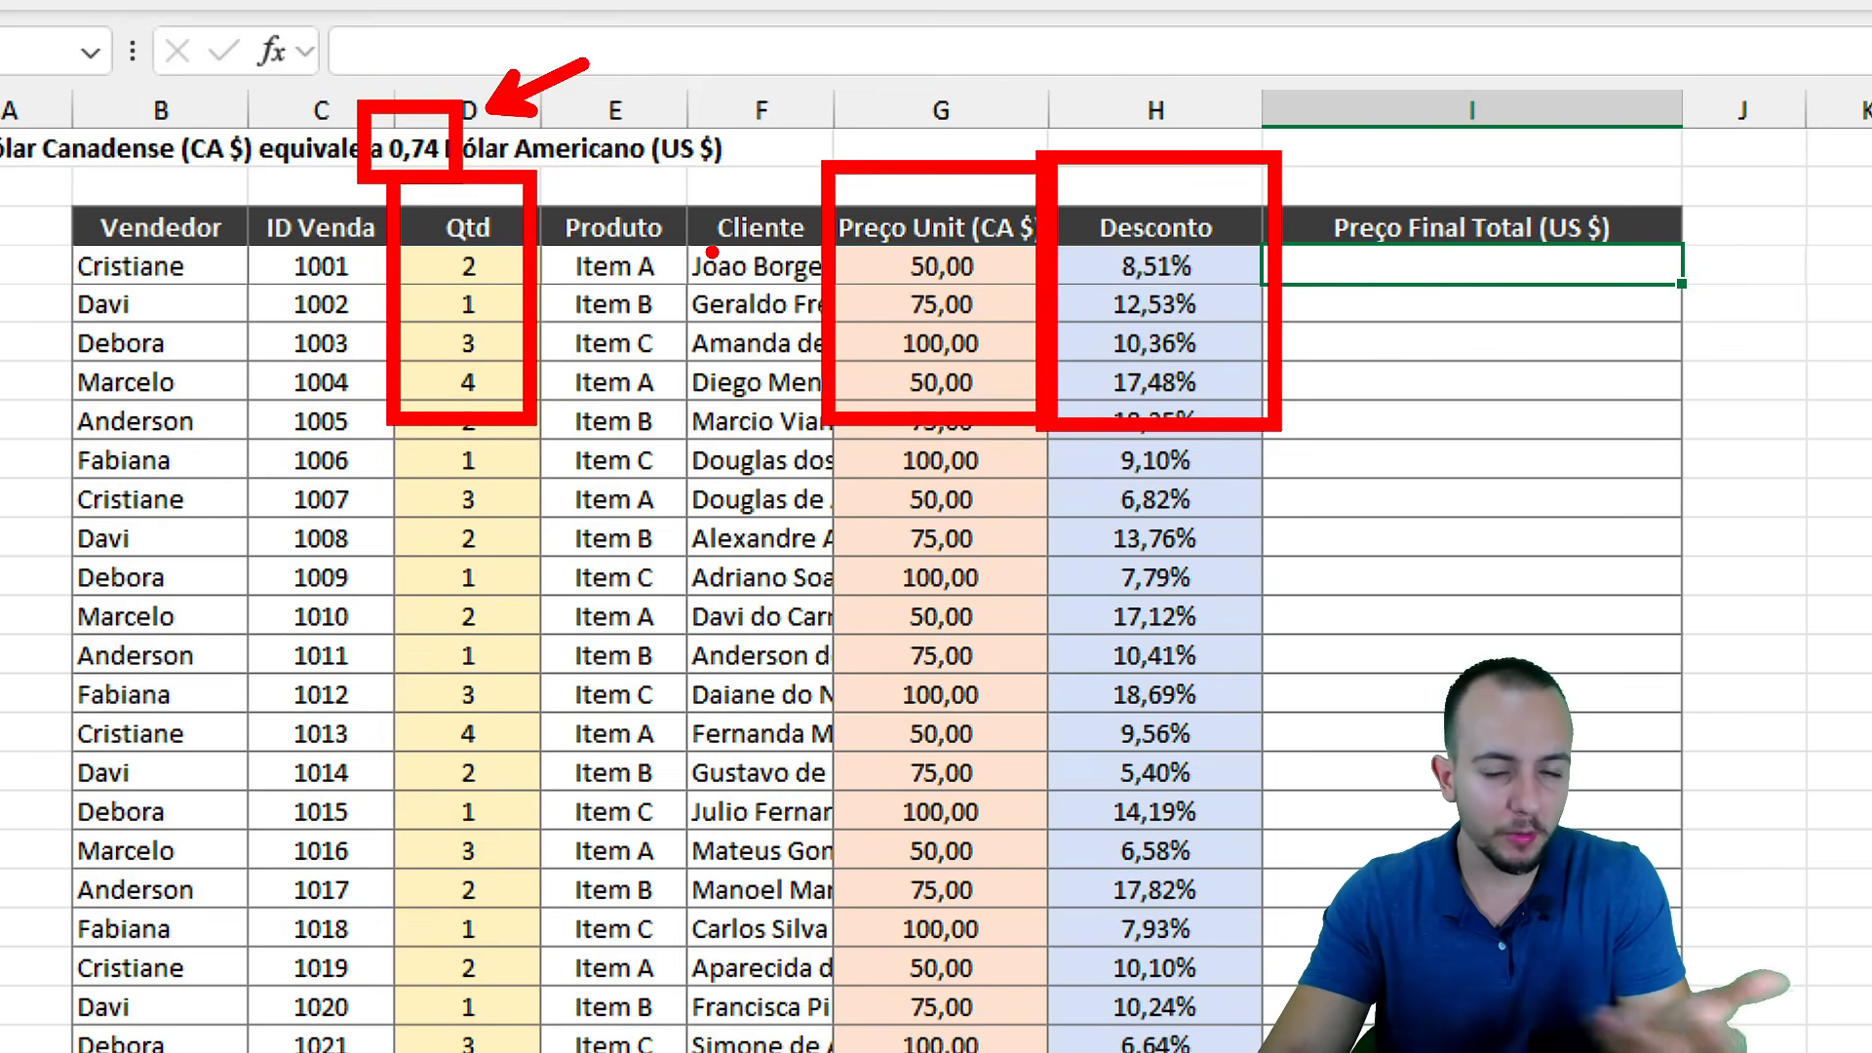
{"action": "key", "text": "Escape"}
{"action": "key", "text": "ctrl+4"}
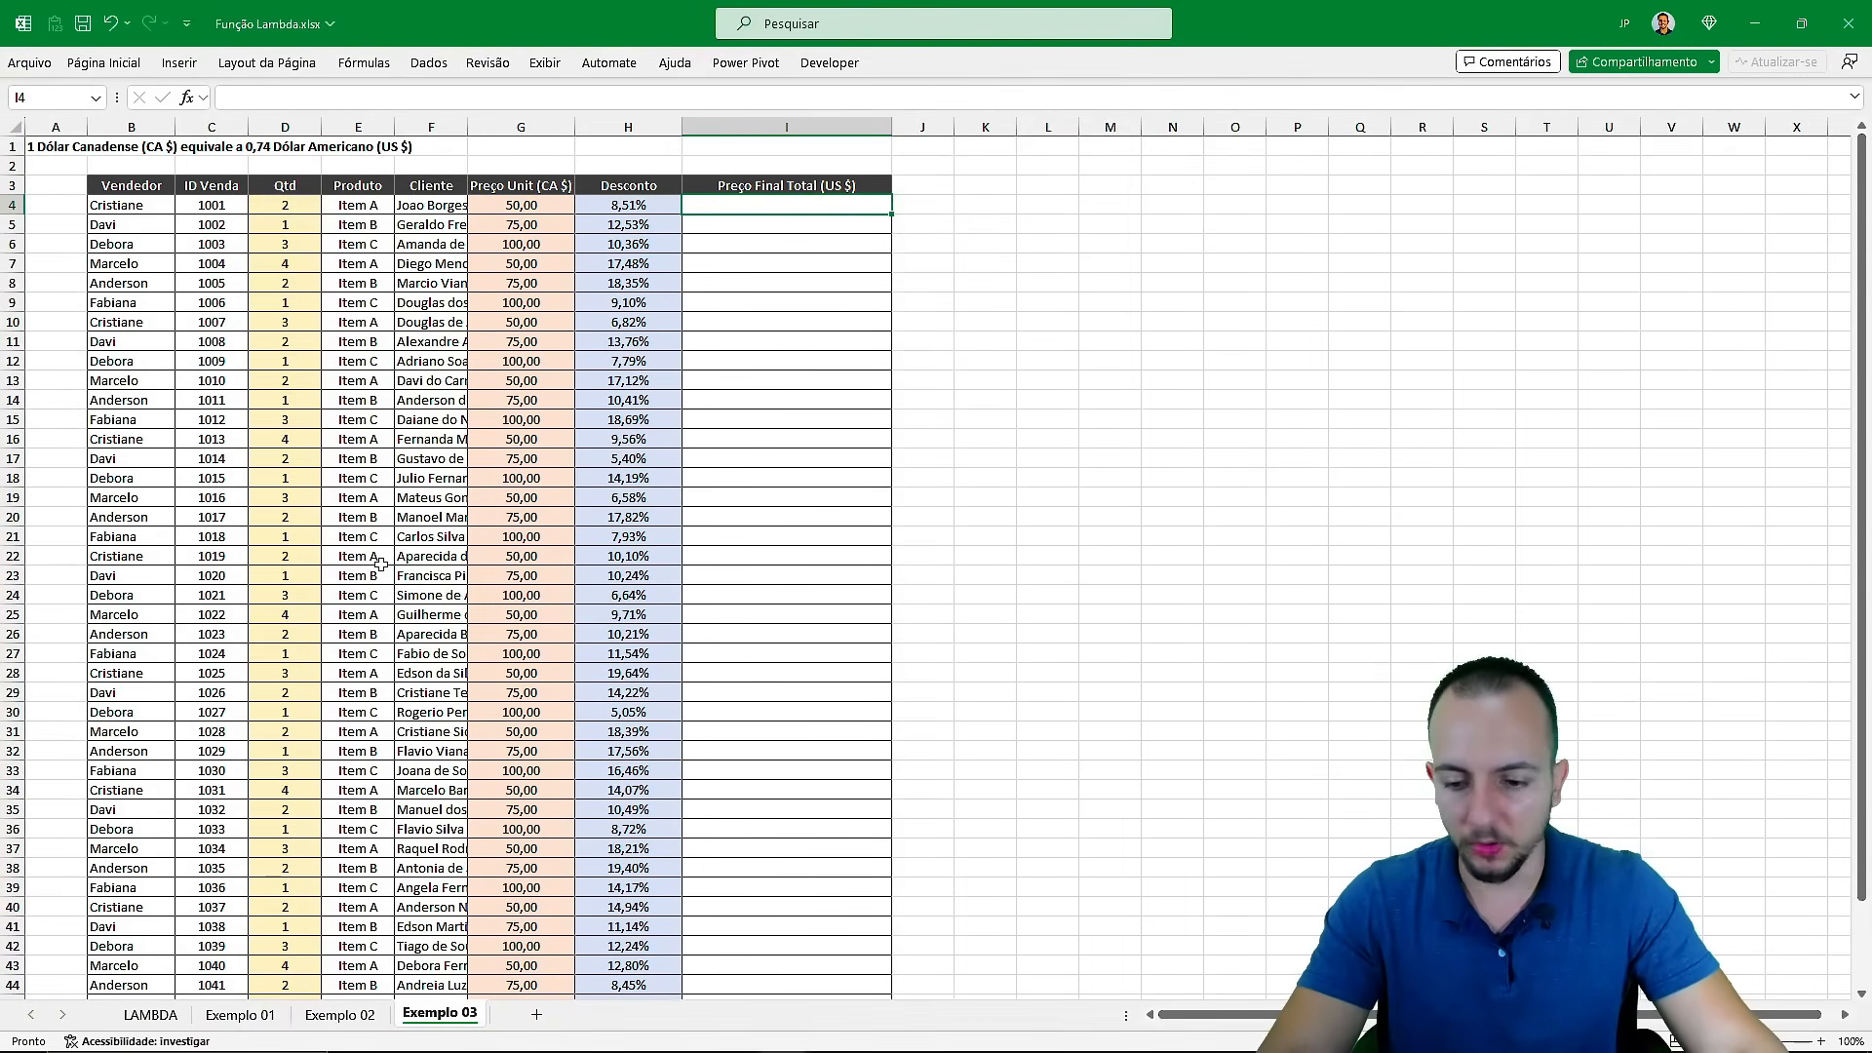
Return to the Exemplo 01 sheet and inspect the Nota_Final formula in F3, leaving the cell unchanged.
{"action": "key", "text": "ctrl+Page_Up"}
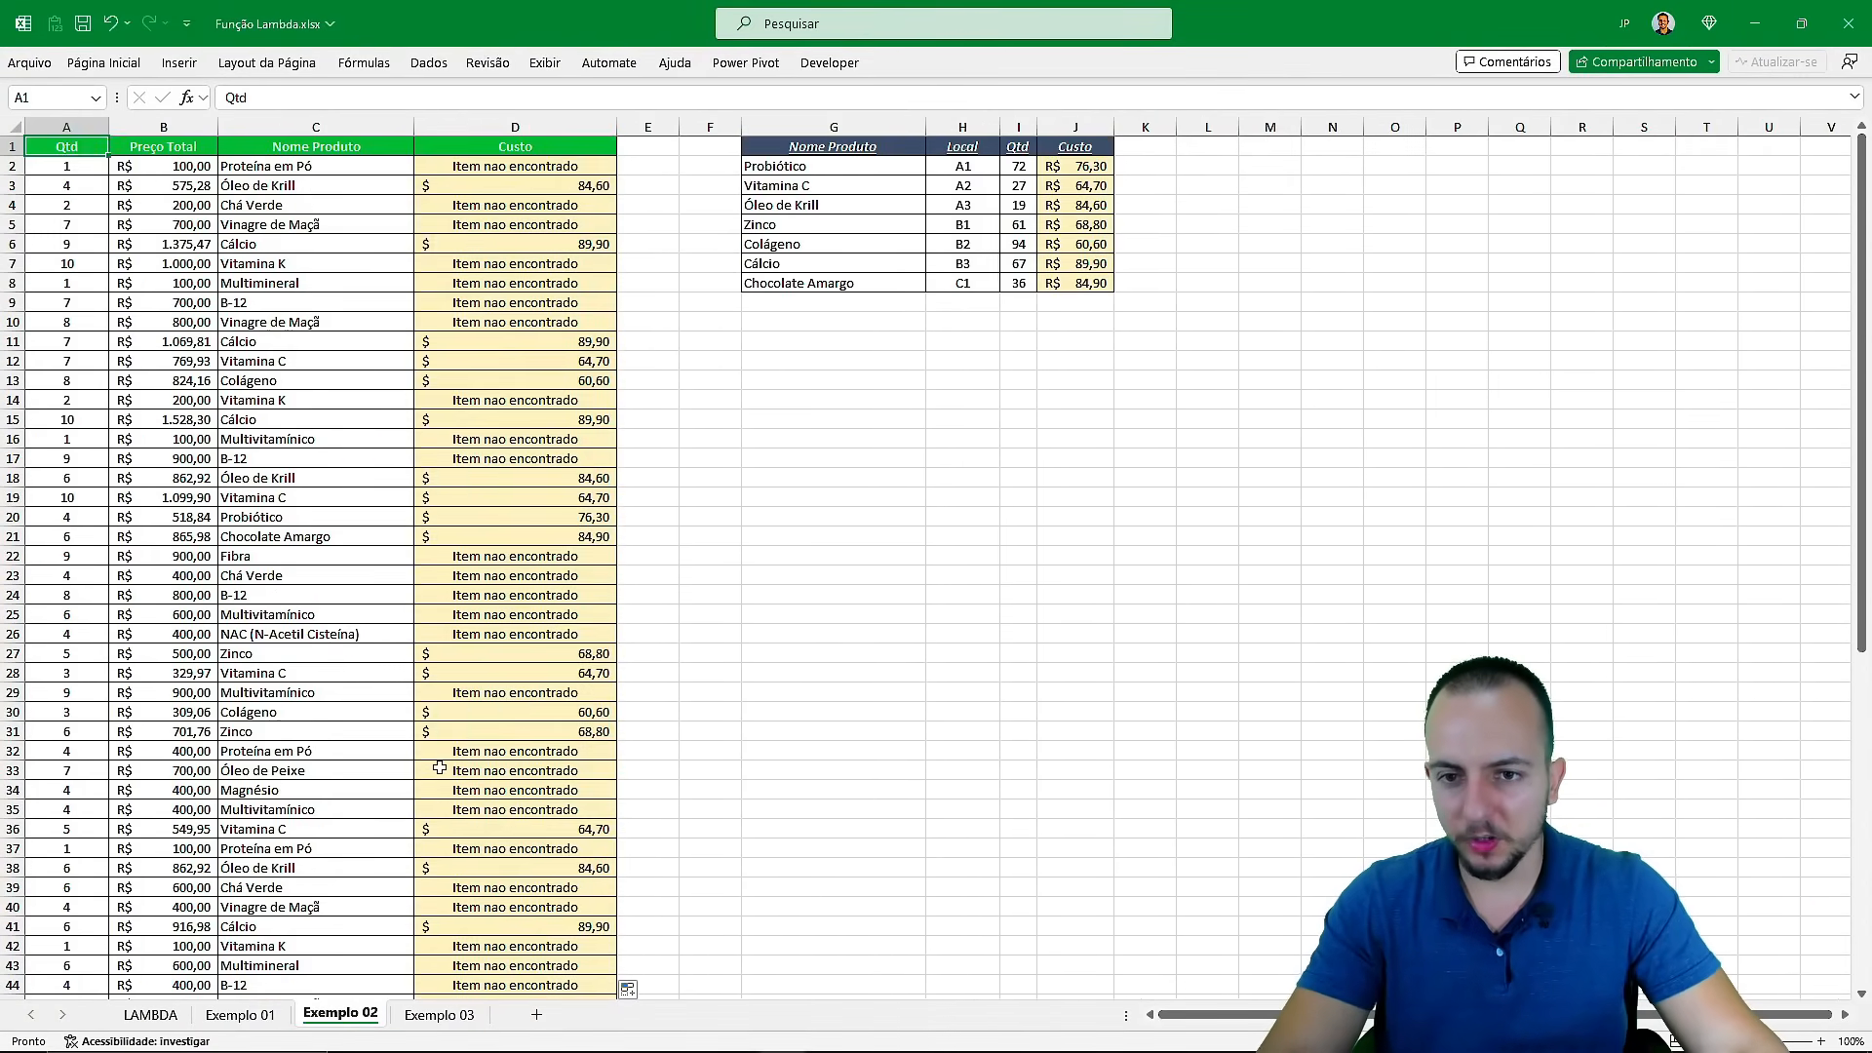
{"action": "left_click", "coordinate": [250, 1020]}
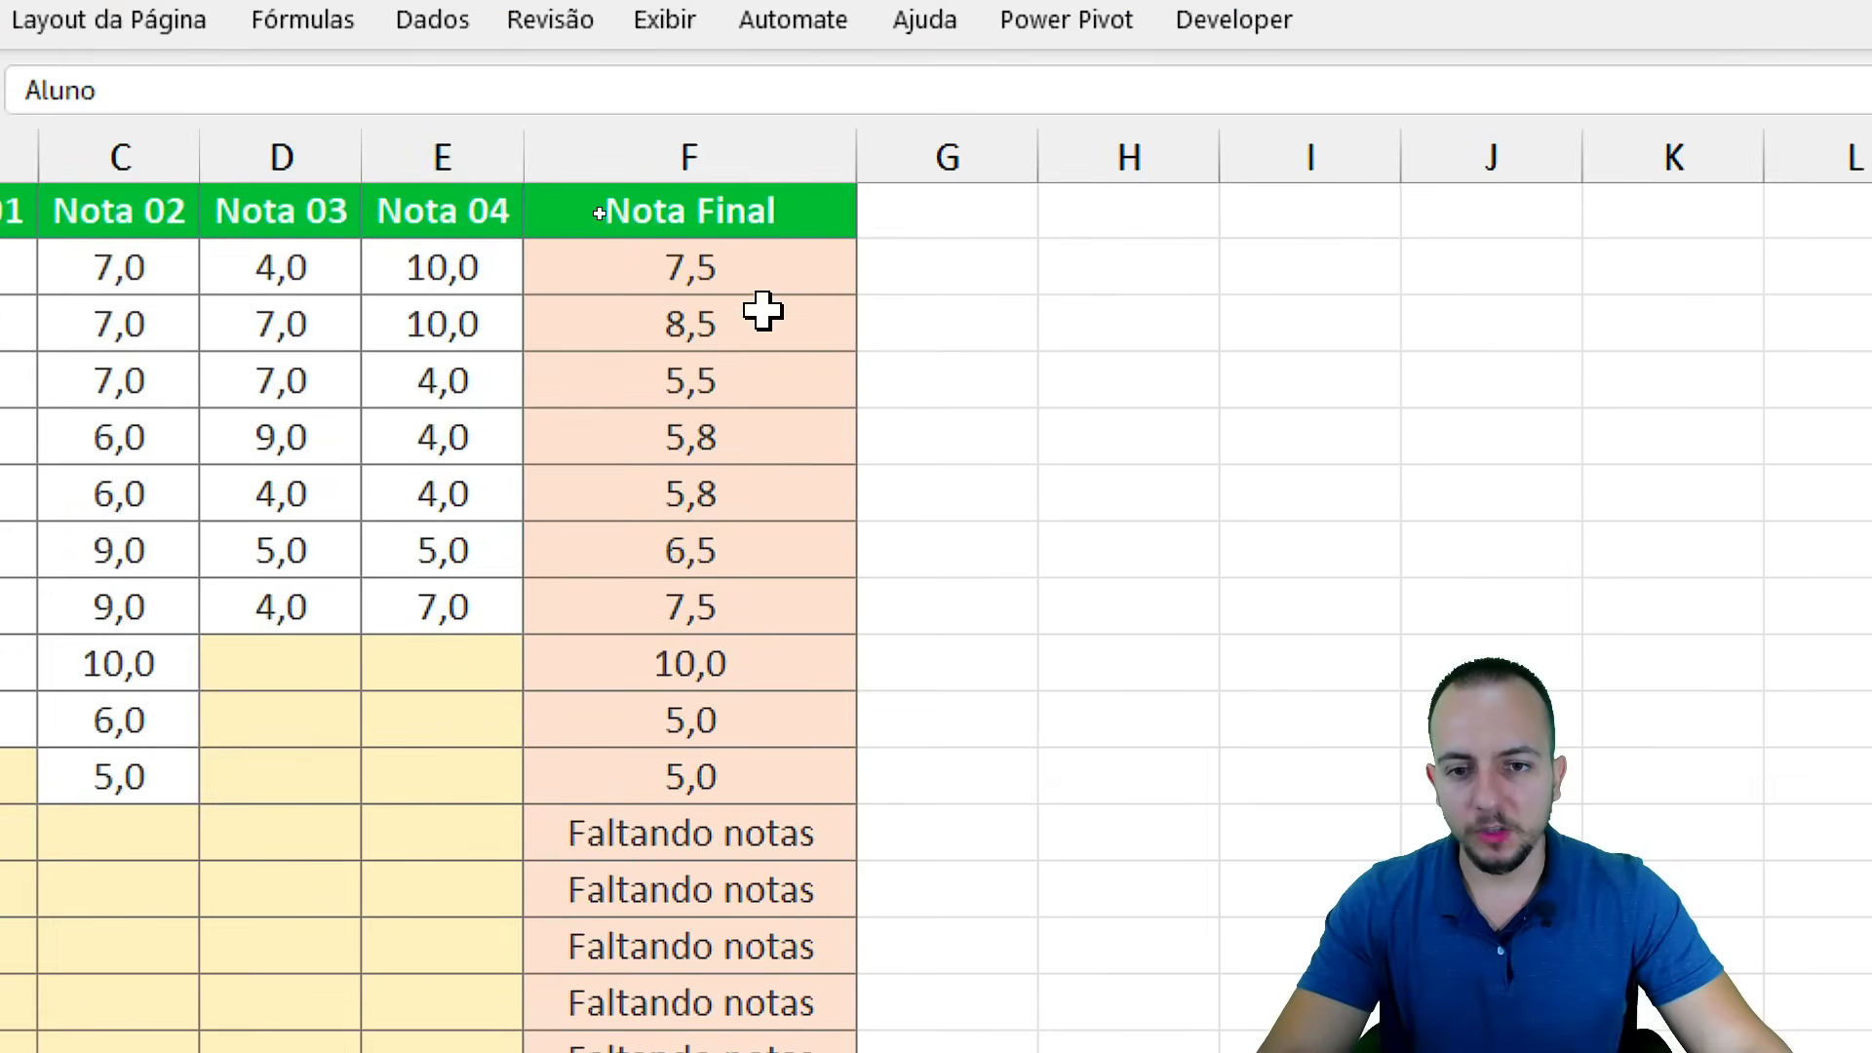
{"action": "left_click", "coordinate": [591, 212]}
{"action": "double_click", "coordinate": [591, 214]}
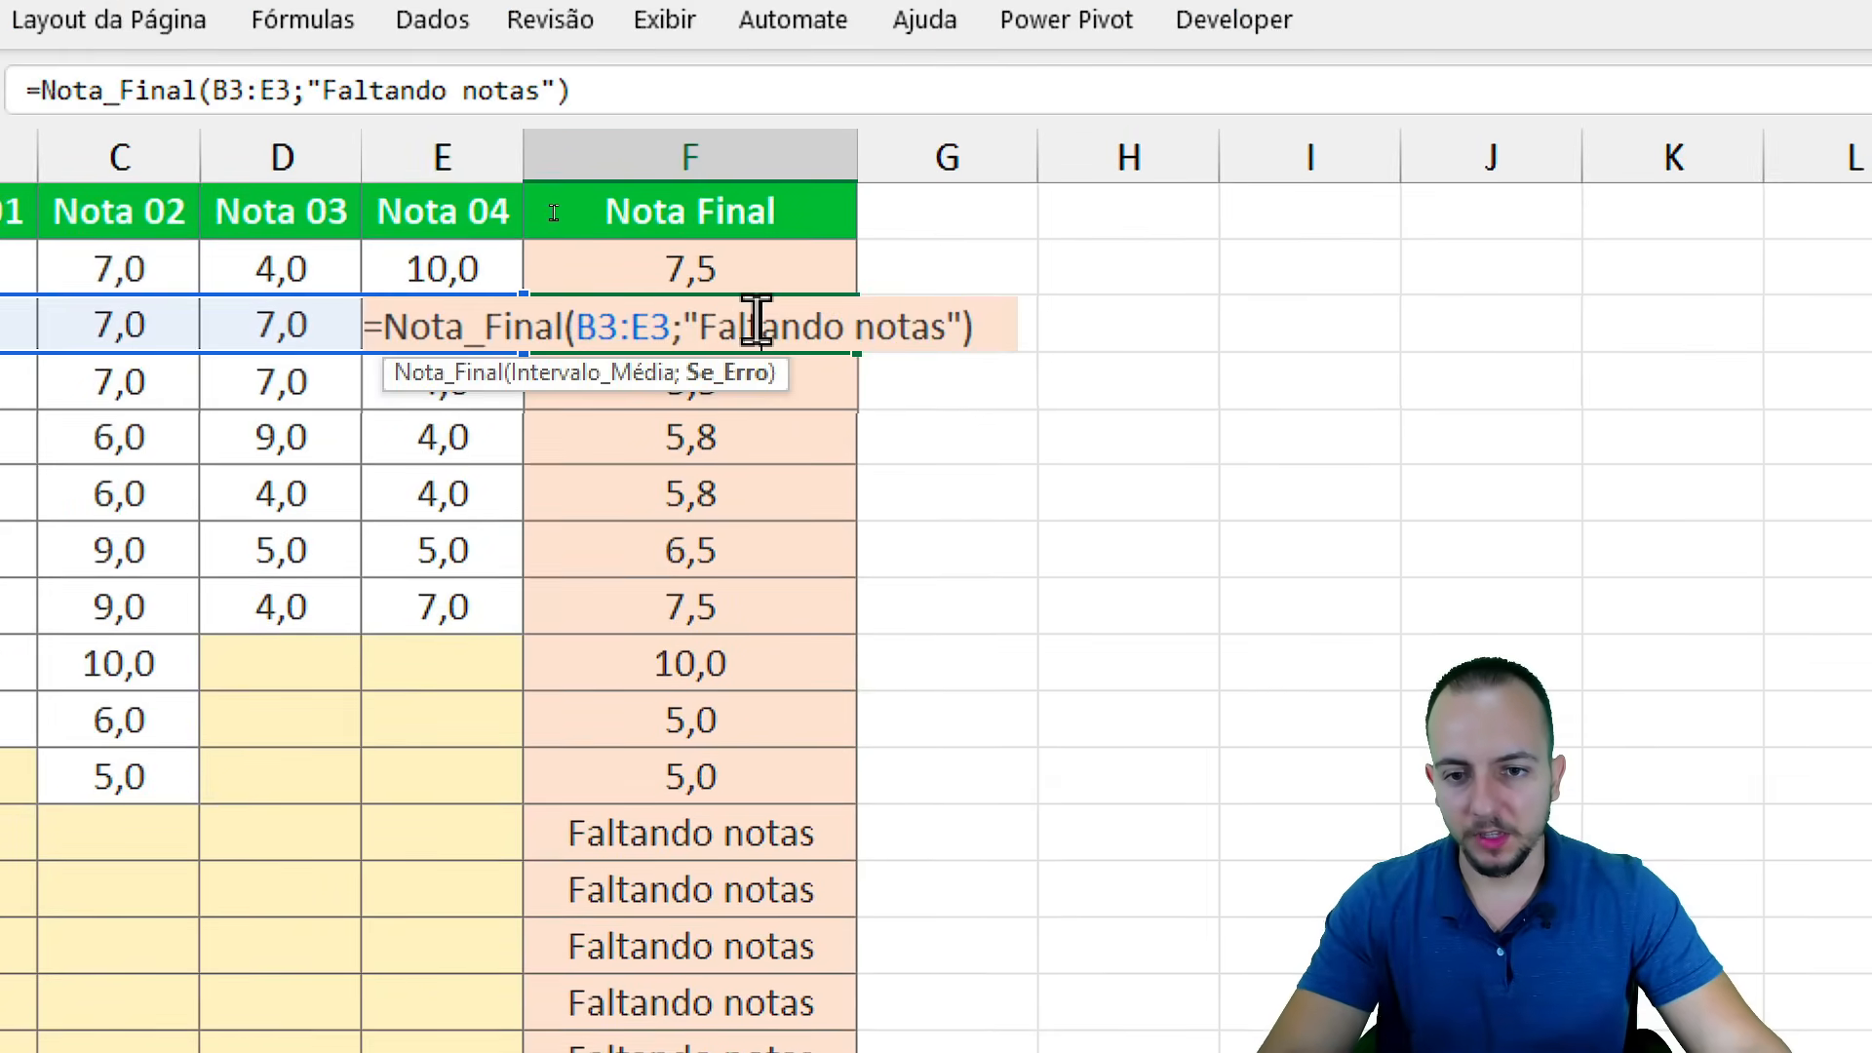
{"action": "left_click_drag", "start_coordinate": [382, 325], "coordinate": [554, 325]}
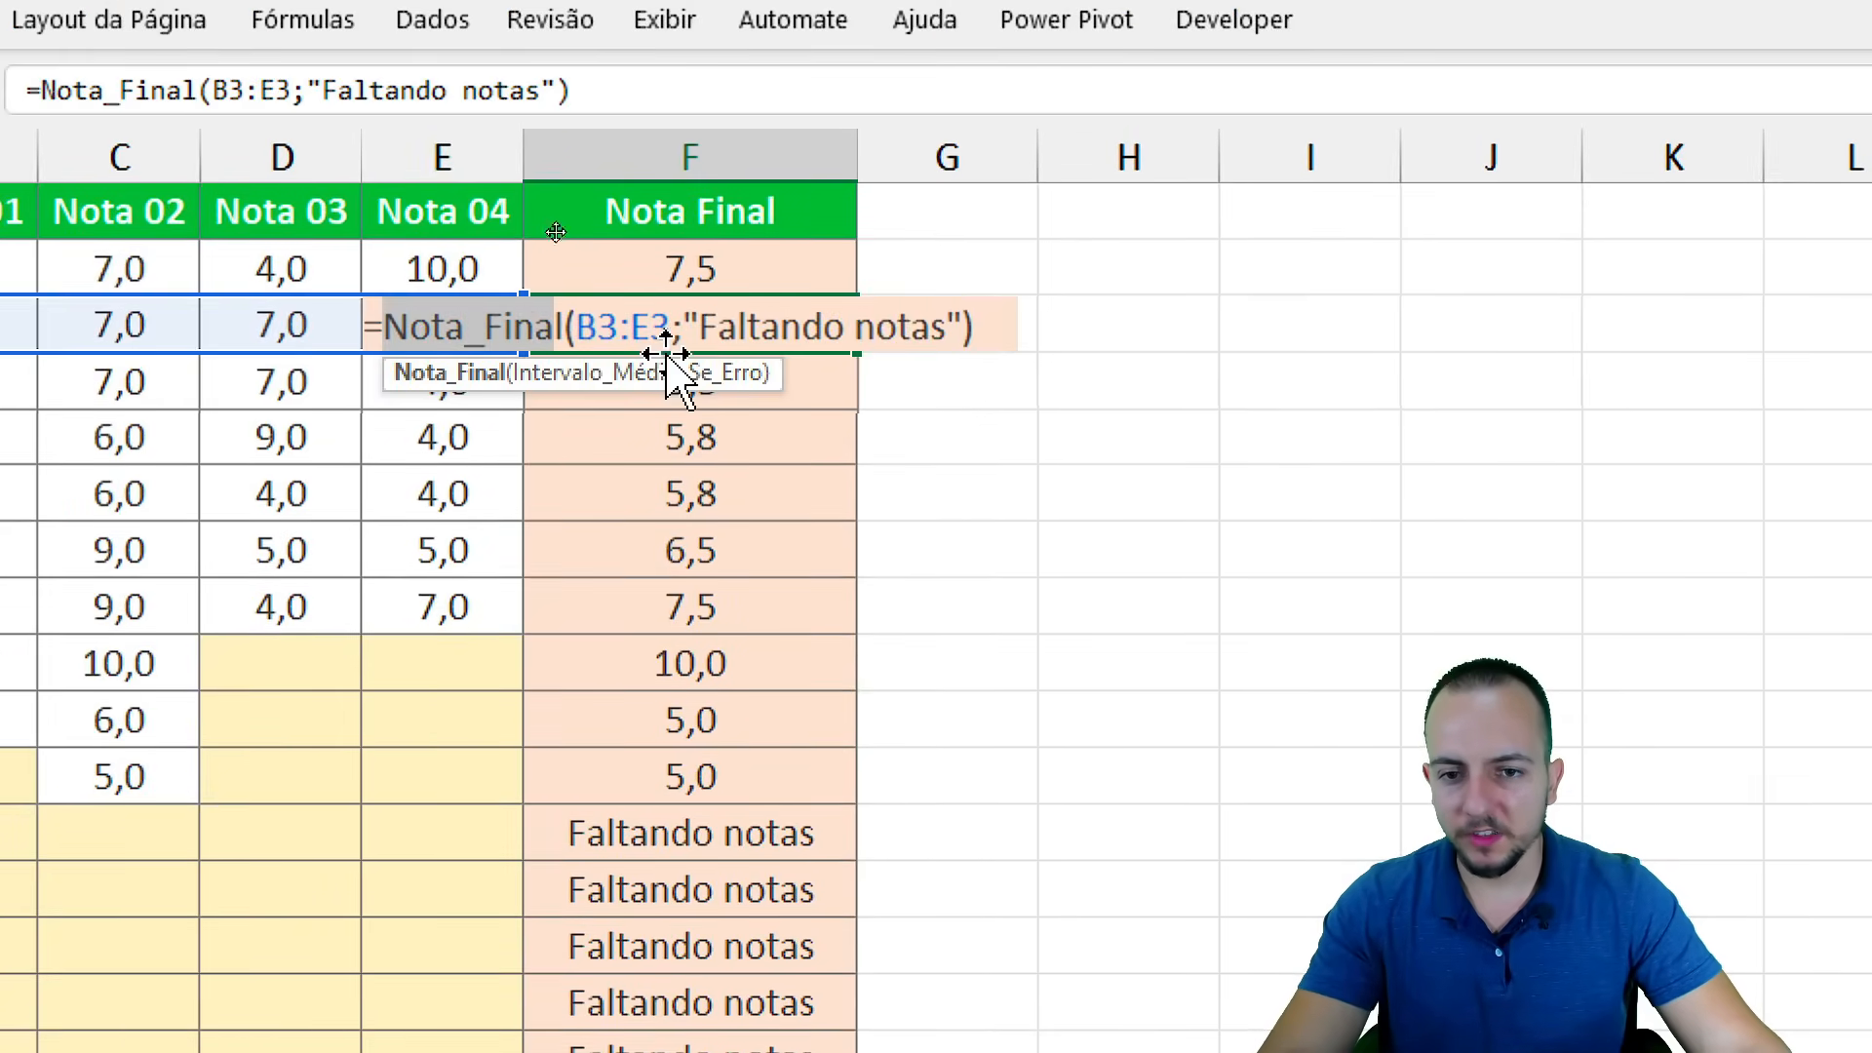
{"action": "key", "text": "Escape"}
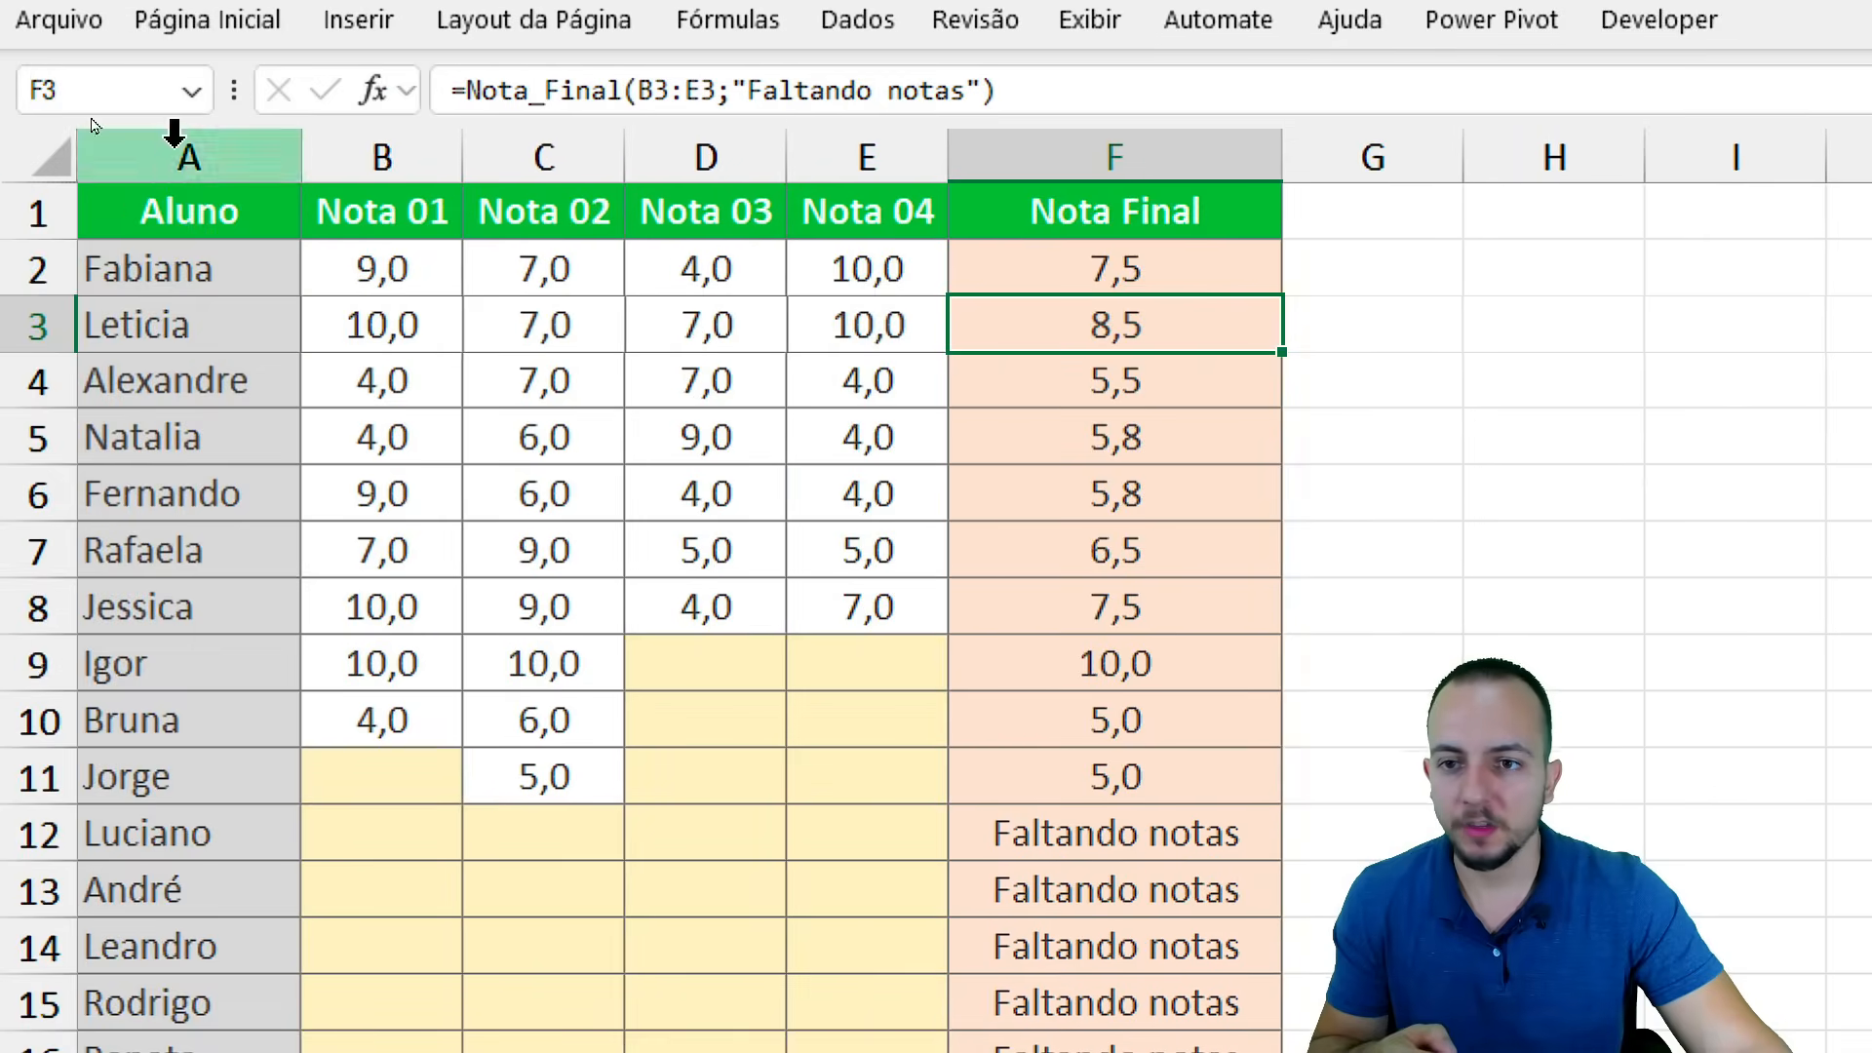
Review the LAMBDA definitions of Nota_Final and Pesquisa_de_Item among the workbook's defined names.
{"action": "left_click", "coordinate": [727, 20]}
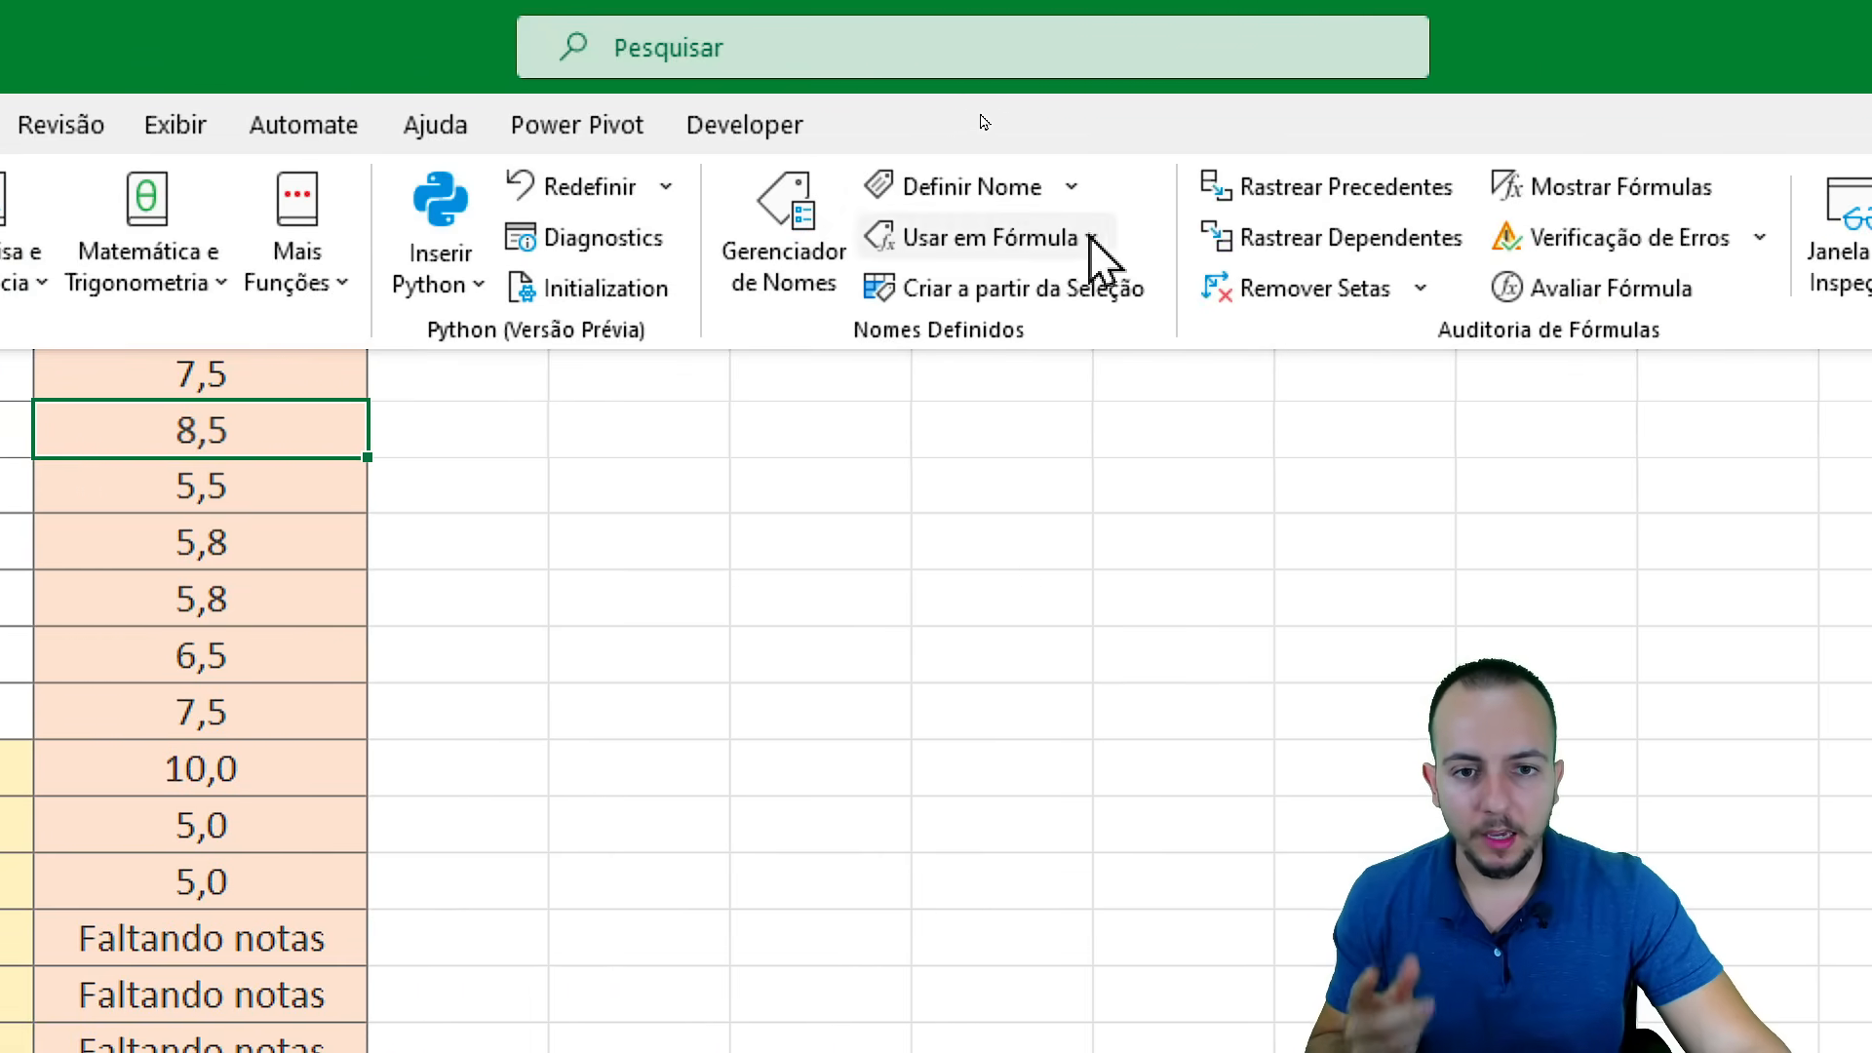
{"action": "left_click", "coordinate": [770, 293]}
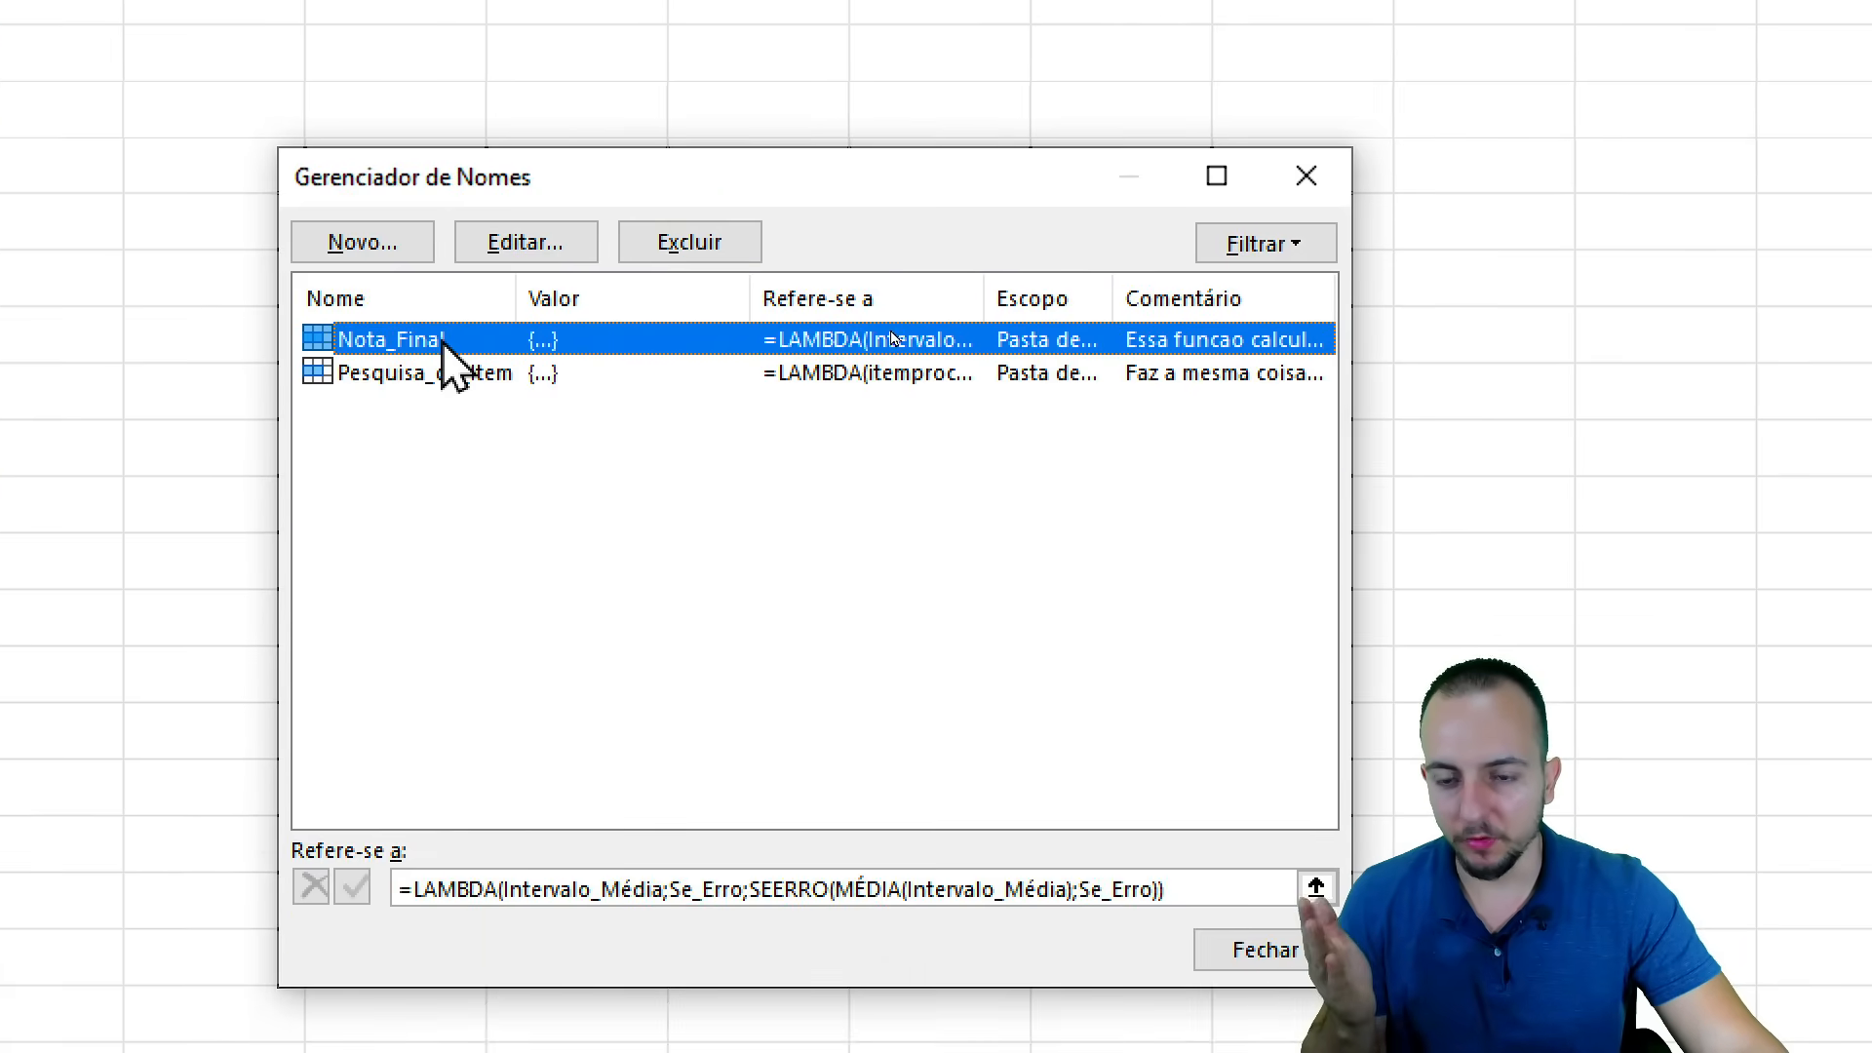
{"action": "left_click", "coordinate": [456, 375]}
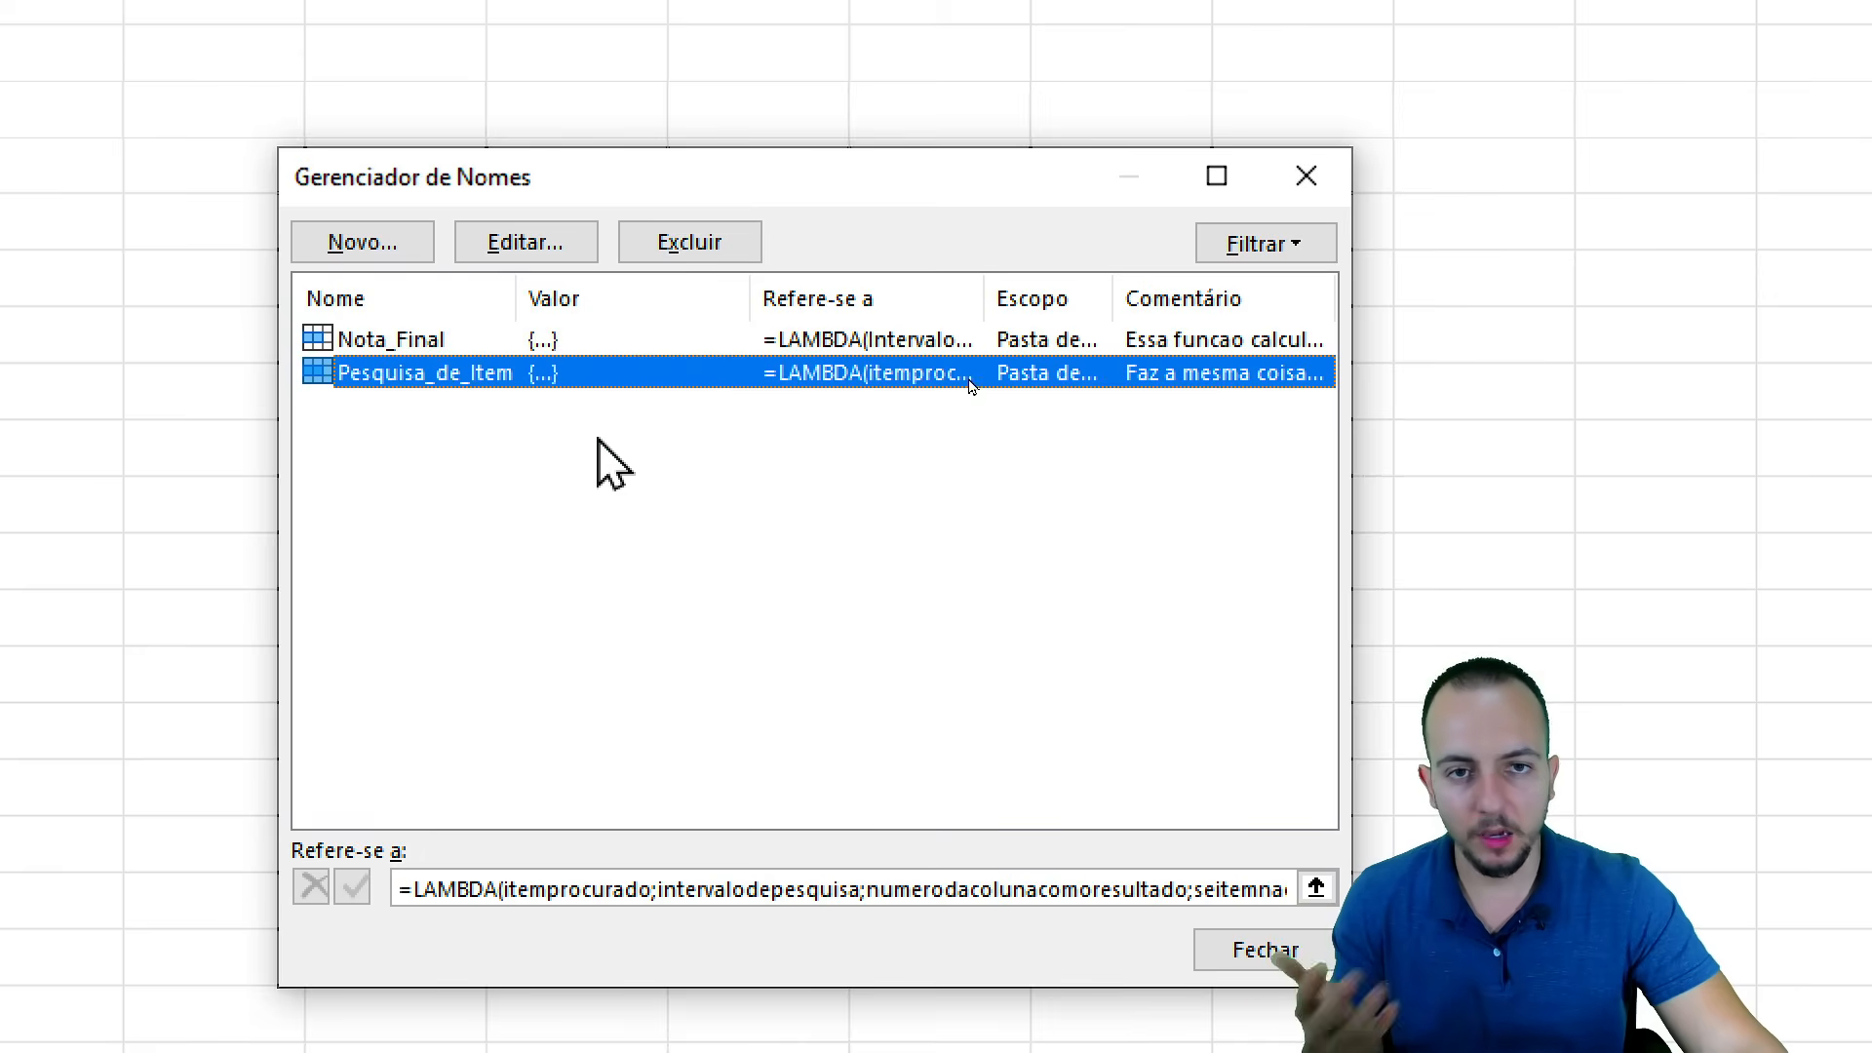
{"action": "left_click", "coordinate": [1306, 175]}
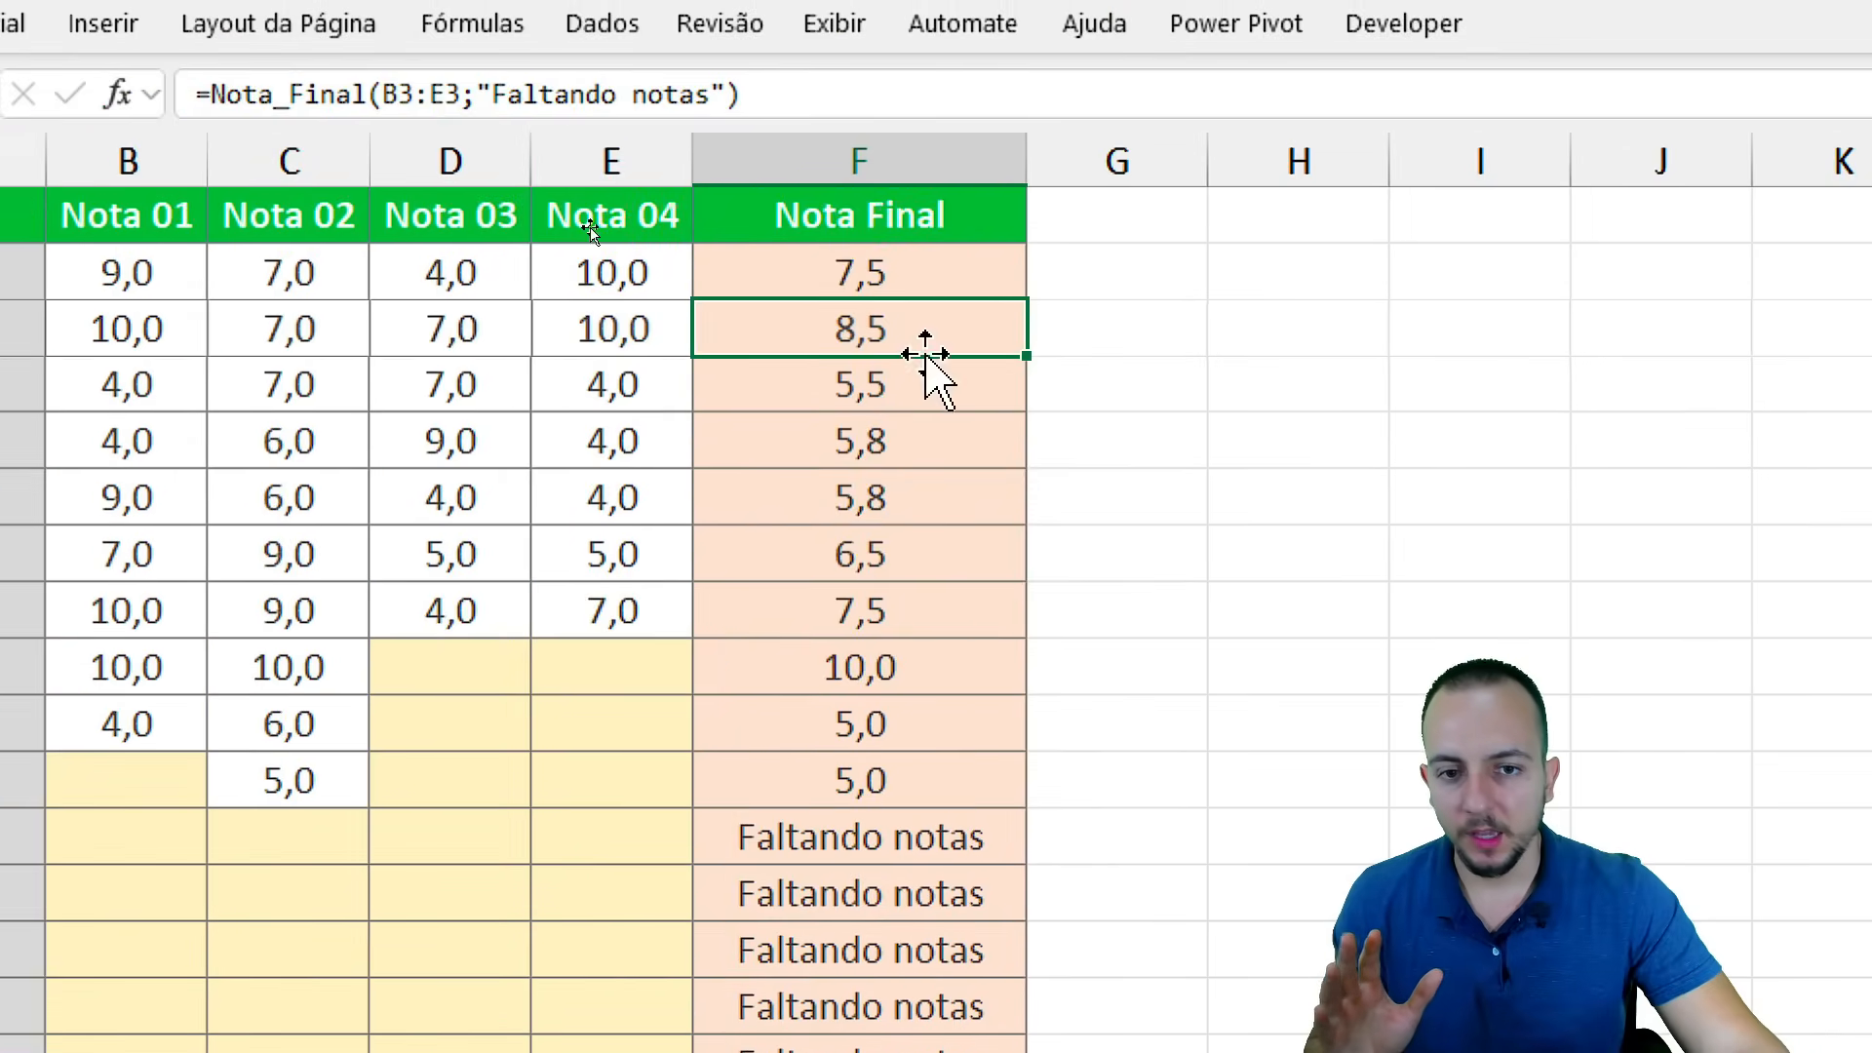
Examine the argument names shown for the Nota_Final formula in F3, leaving the cell unchanged.
{"action": "double_click", "coordinate": [955, 327]}
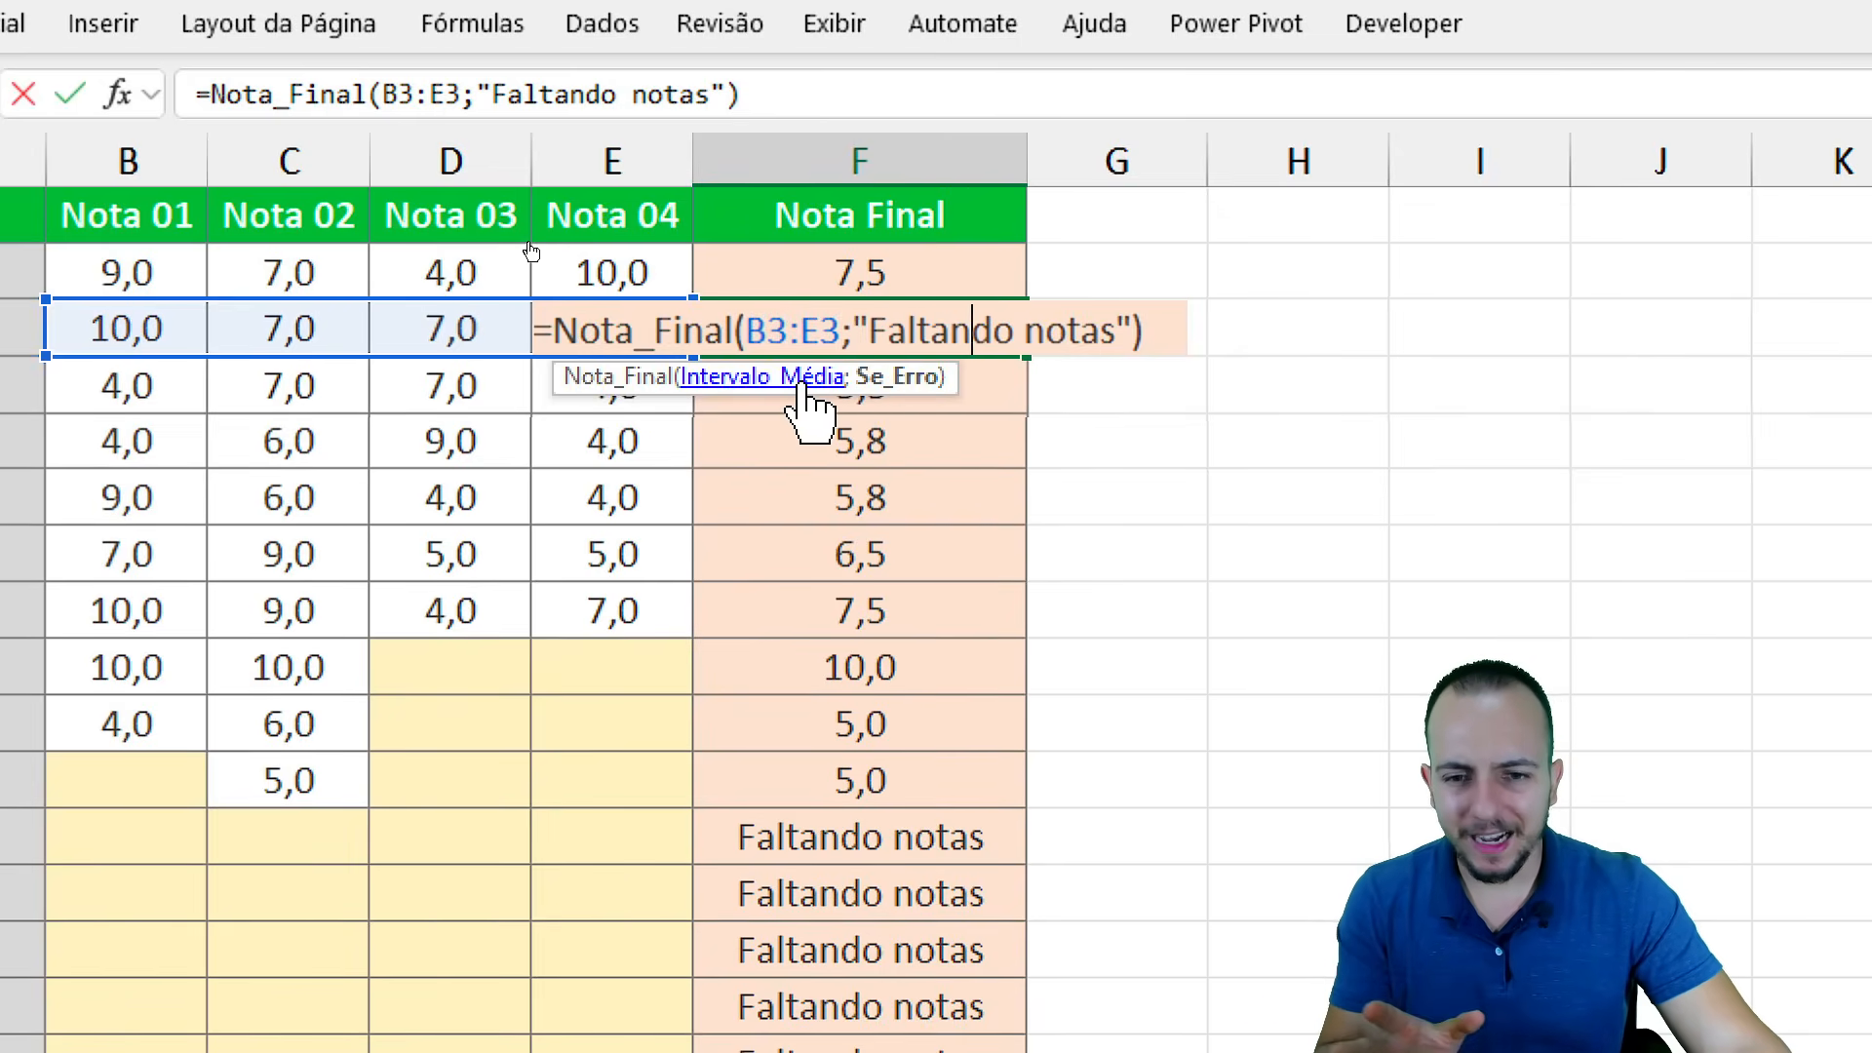
{"action": "key", "text": "ctrl+2"}
{"action": "mouse_move", "coordinate": [663, 347]}
{"action": "left_mouse_down"}
{"action": "mouse_move", "coordinate": [873, 405]}
{"action": "mouse_move", "coordinate": [849, 404]}
{"action": "left_mouse_up"}
{"action": "left_click_drag", "start_coordinate": [791, 441], "coordinate": [854, 520]}
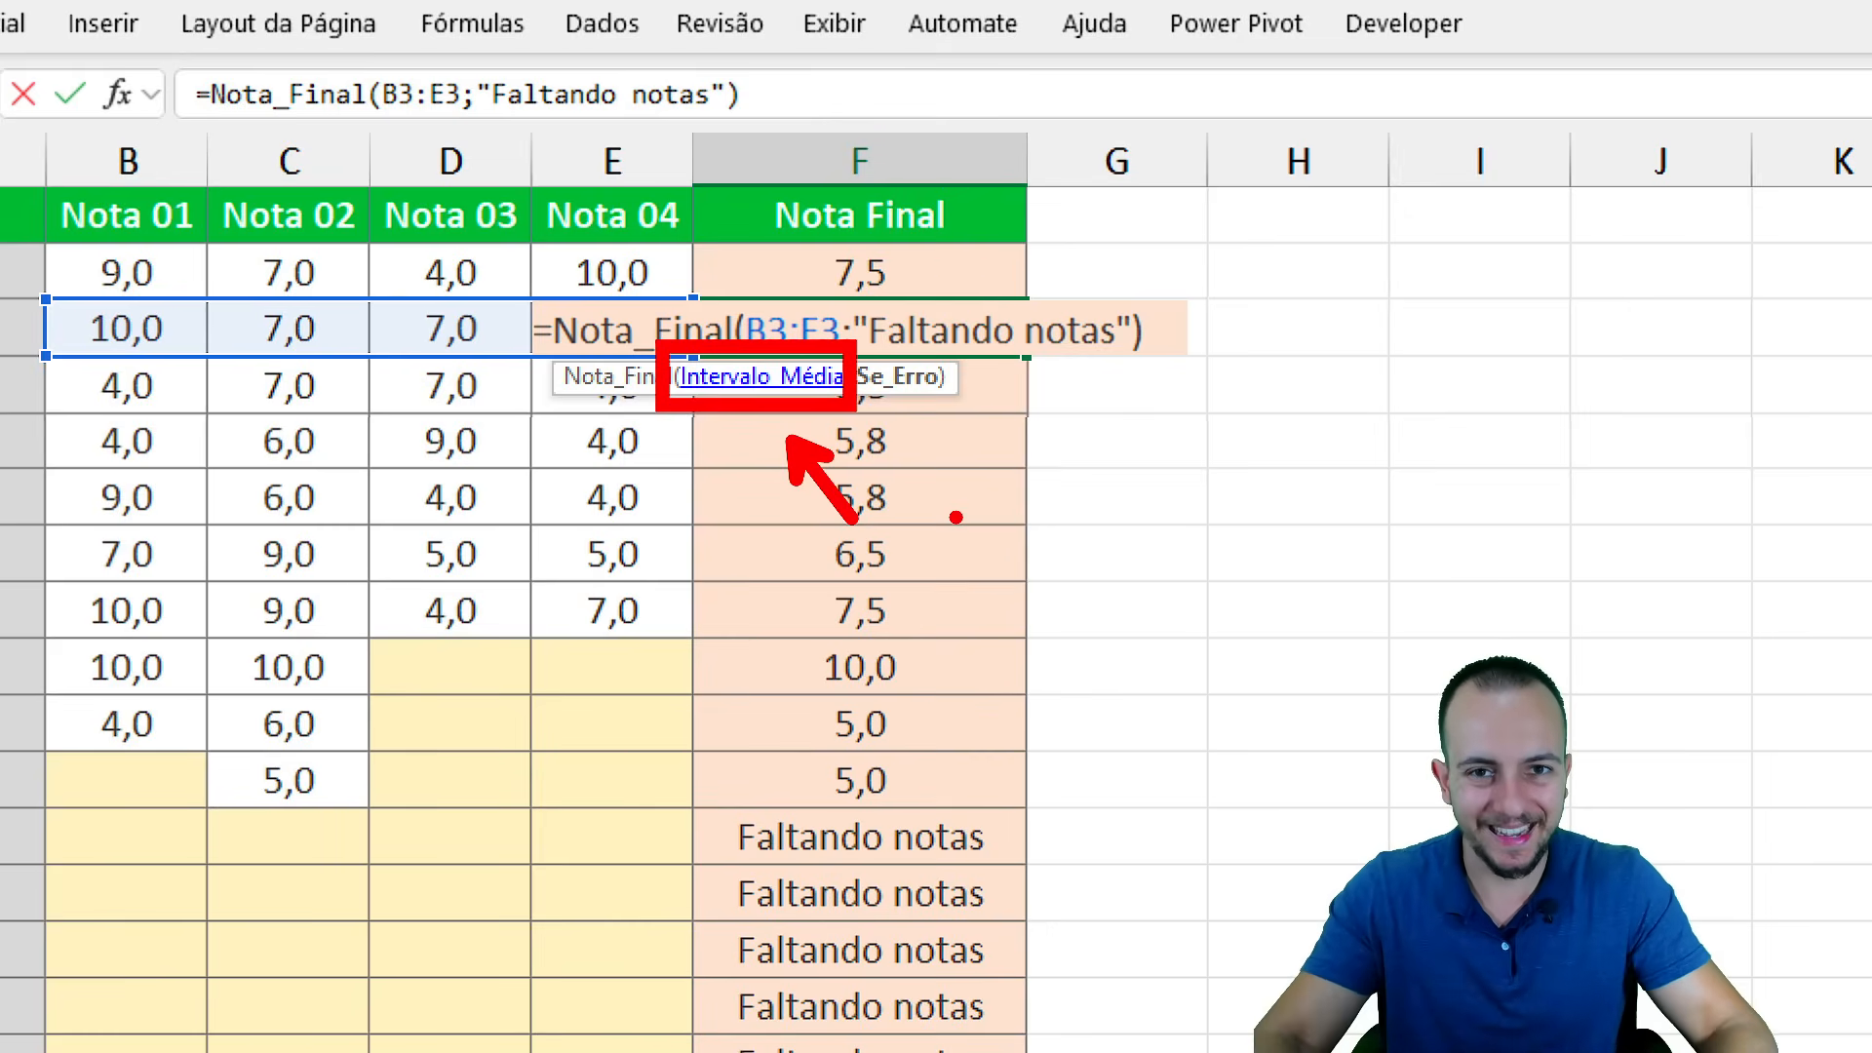
{"action": "key", "text": "Escape"}
{"action": "key", "text": "Escape"}
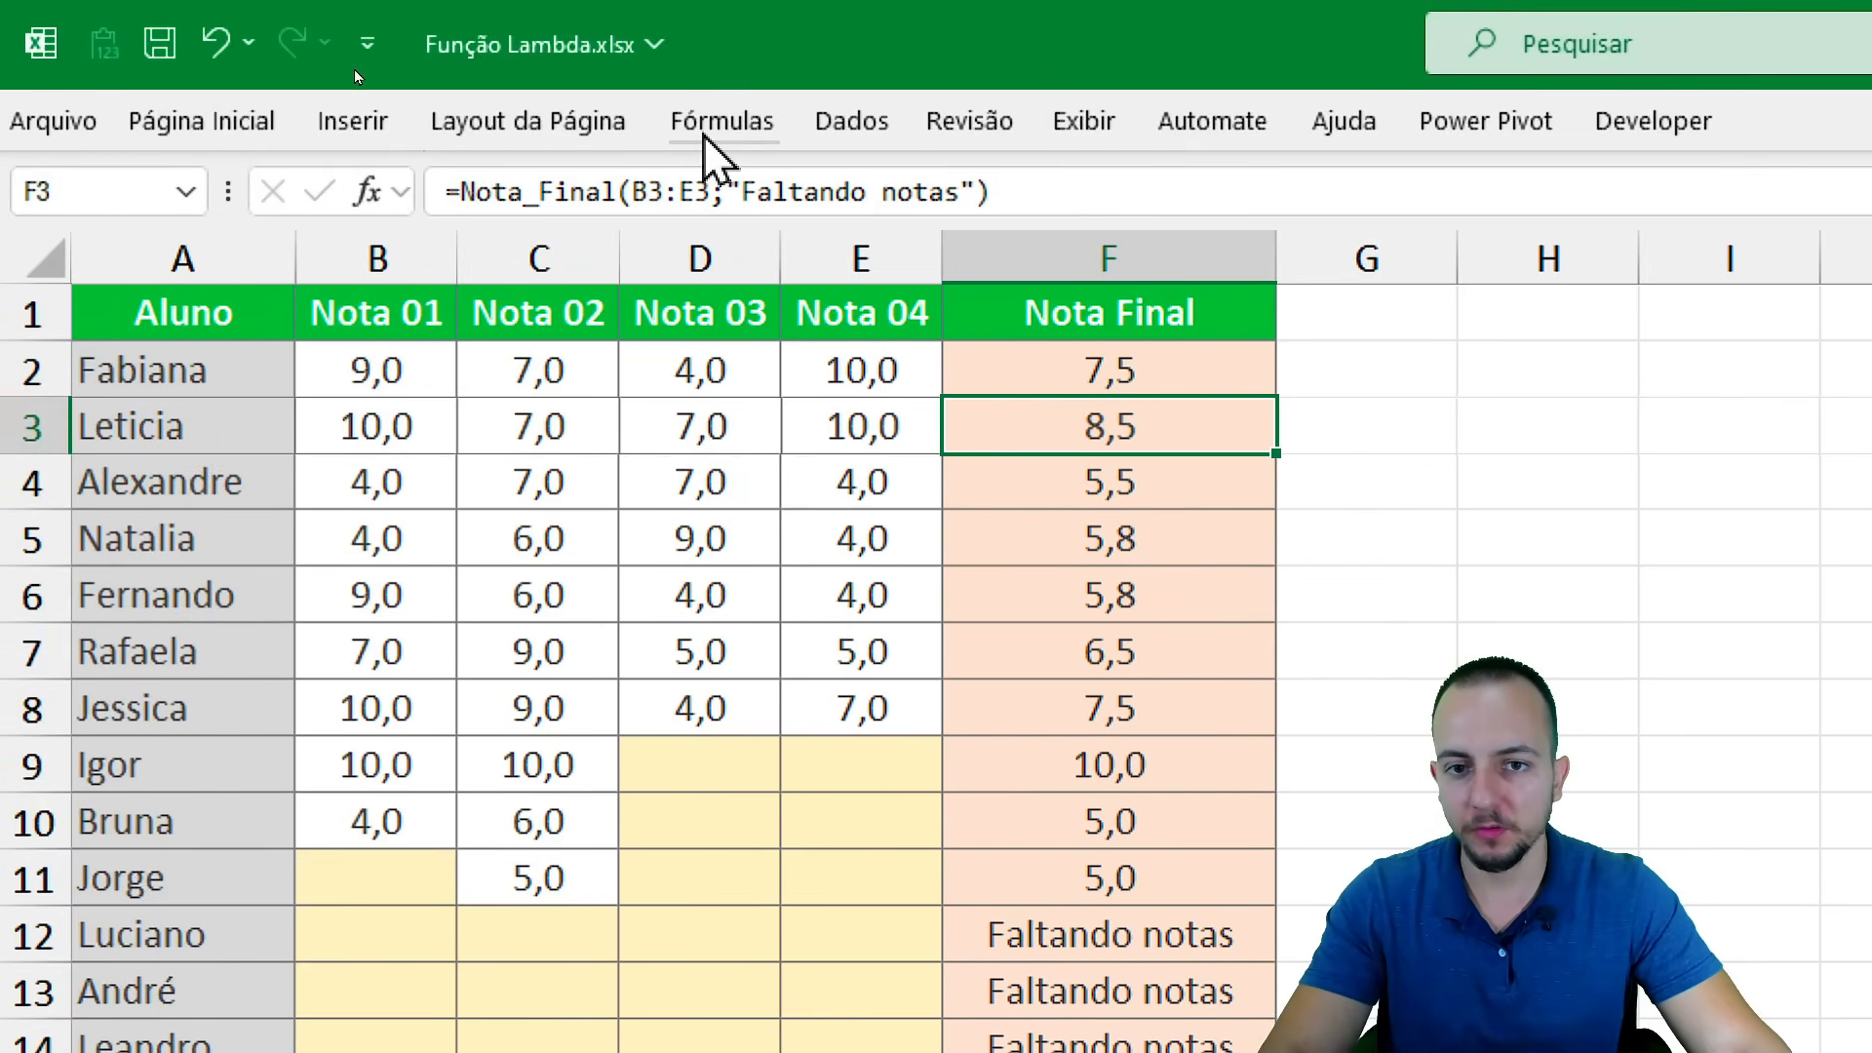
Rename the first argument of the Nota_Final LAMBDA definition to Intervalo_de_Média in both places where it occurs and save the name.
{"action": "left_click", "coordinate": [708, 125]}
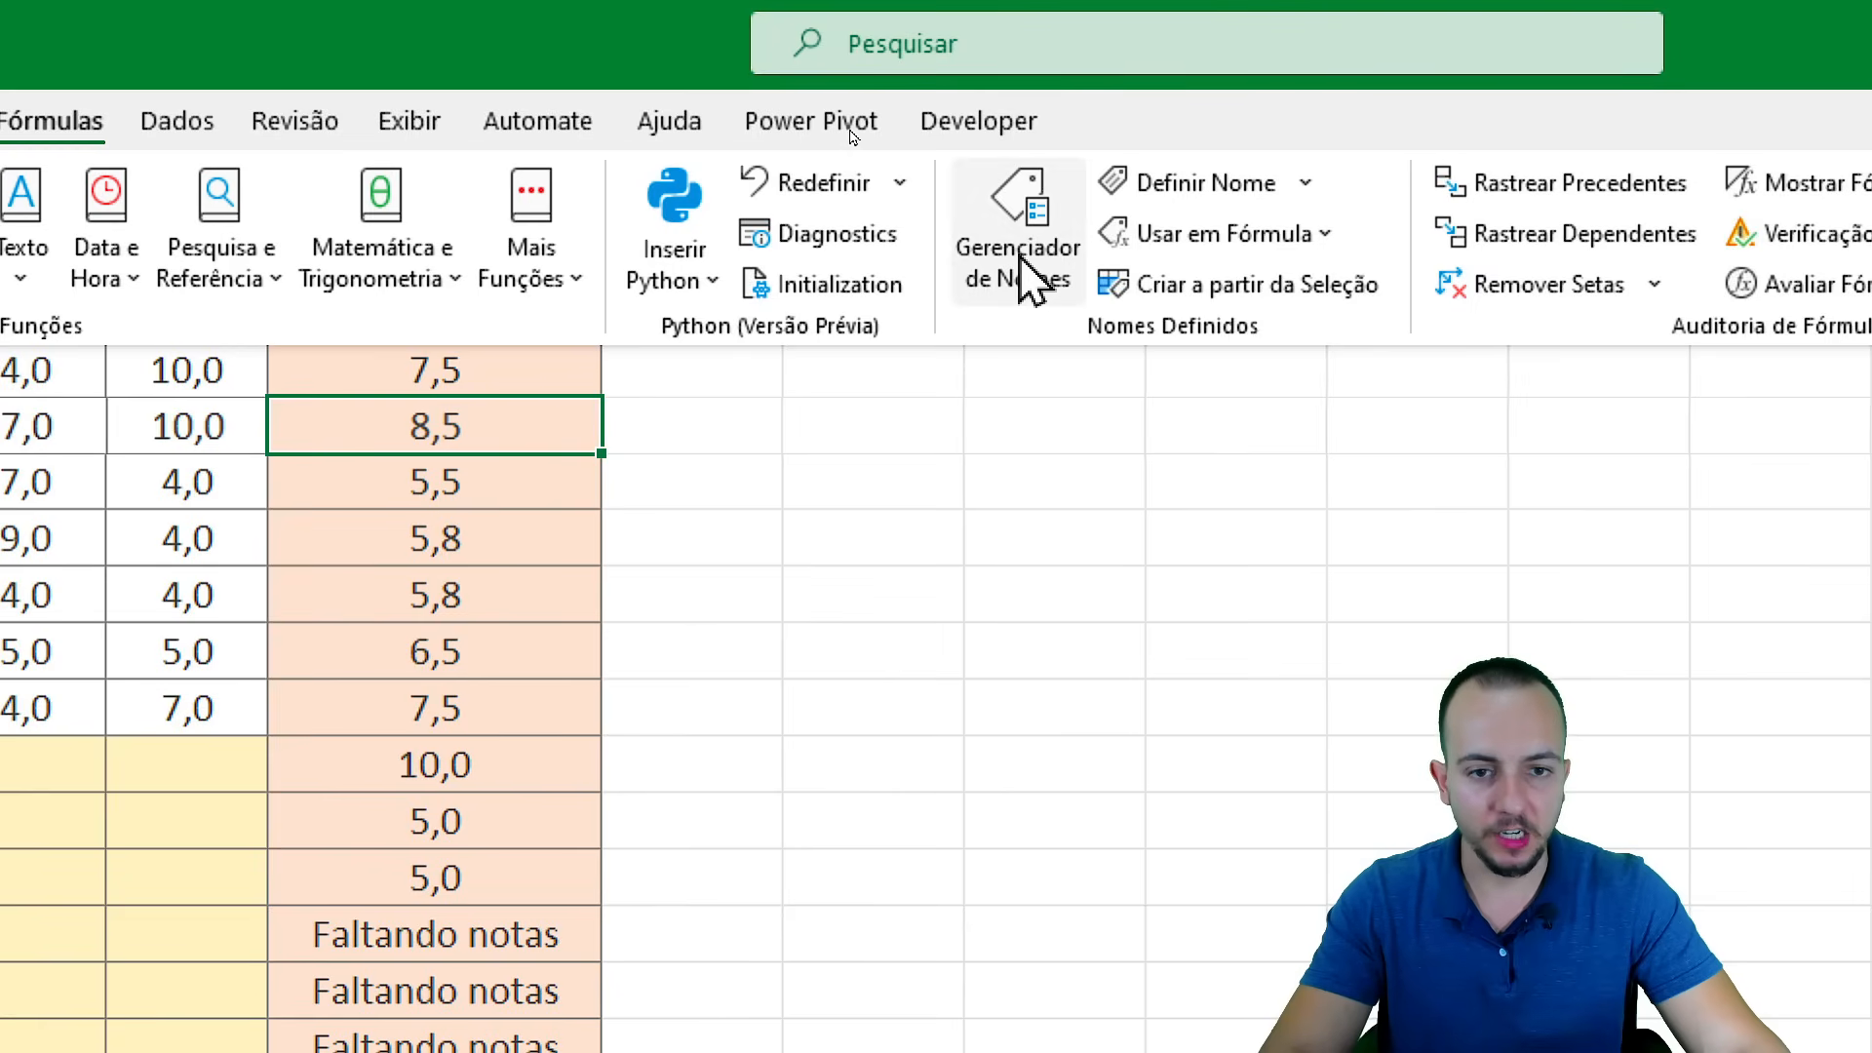
{"action": "left_click", "coordinate": [1022, 261]}
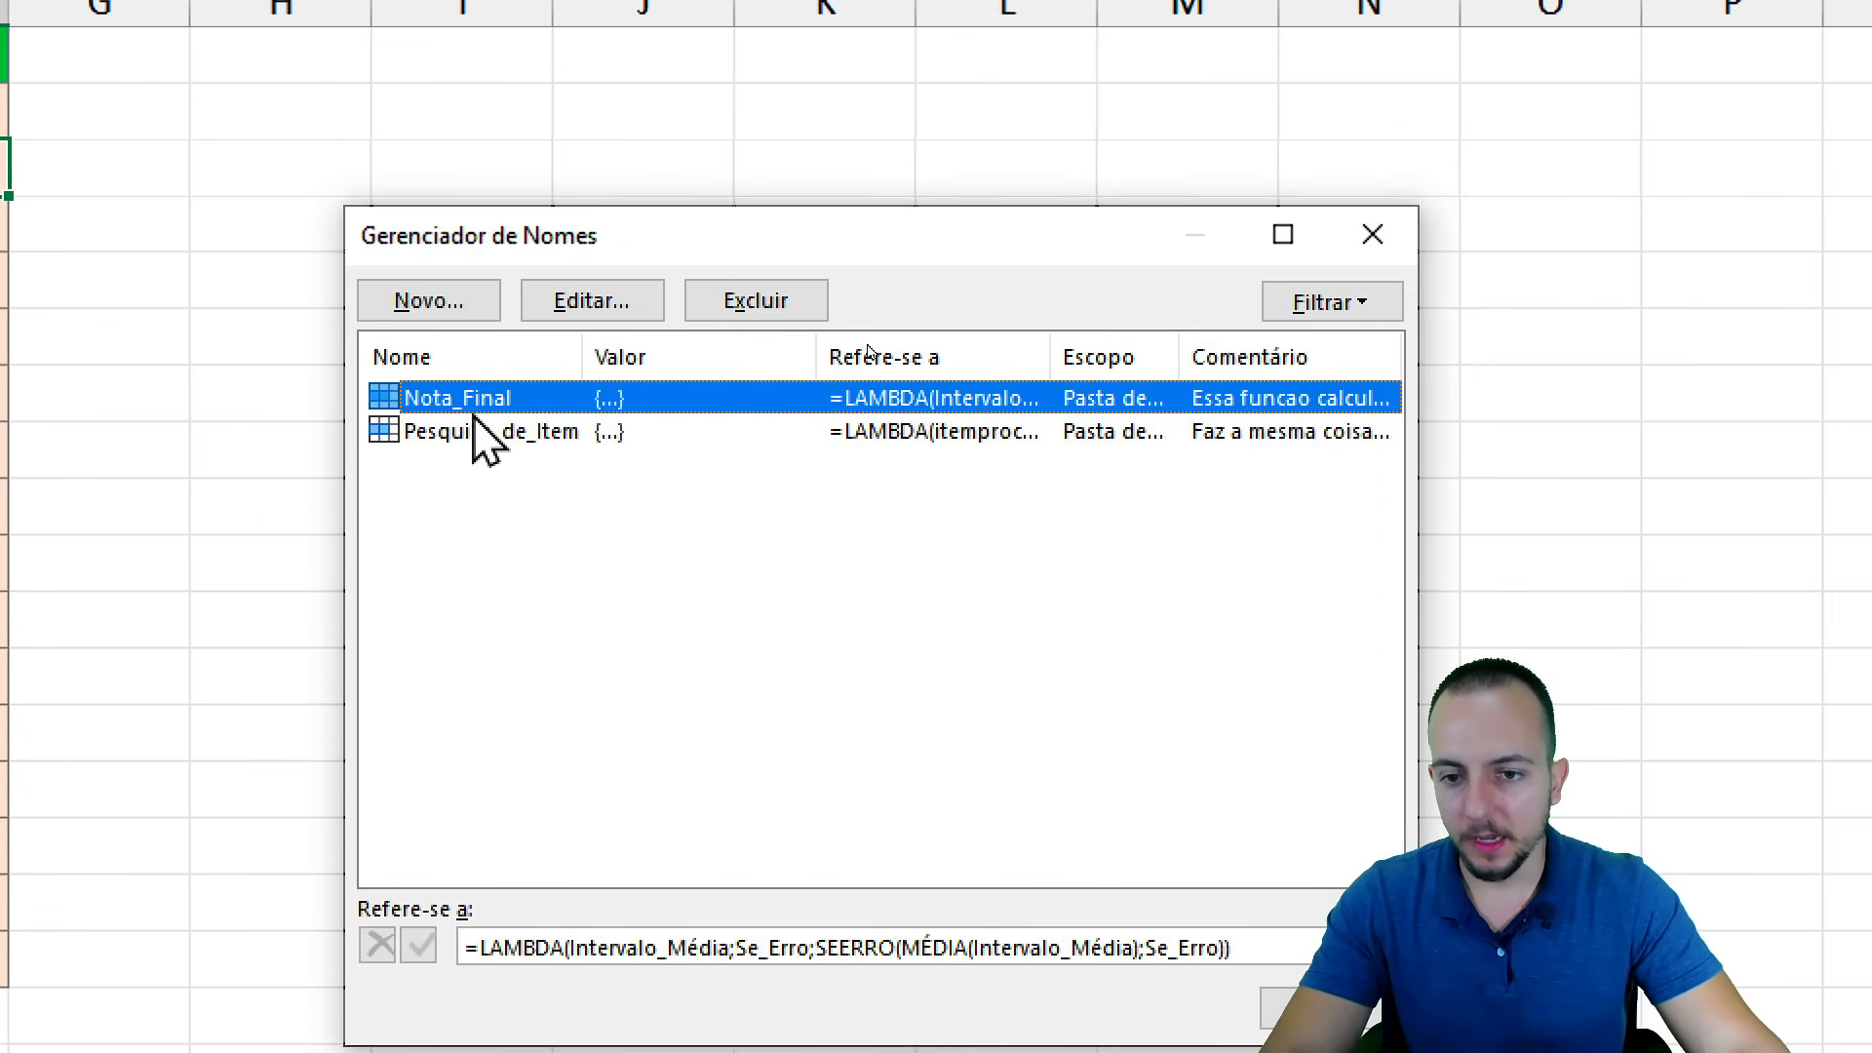
{"action": "left_click", "coordinate": [493, 434]}
{"action": "left_click", "coordinate": [472, 400]}
{"action": "left_click", "coordinate": [551, 299]}
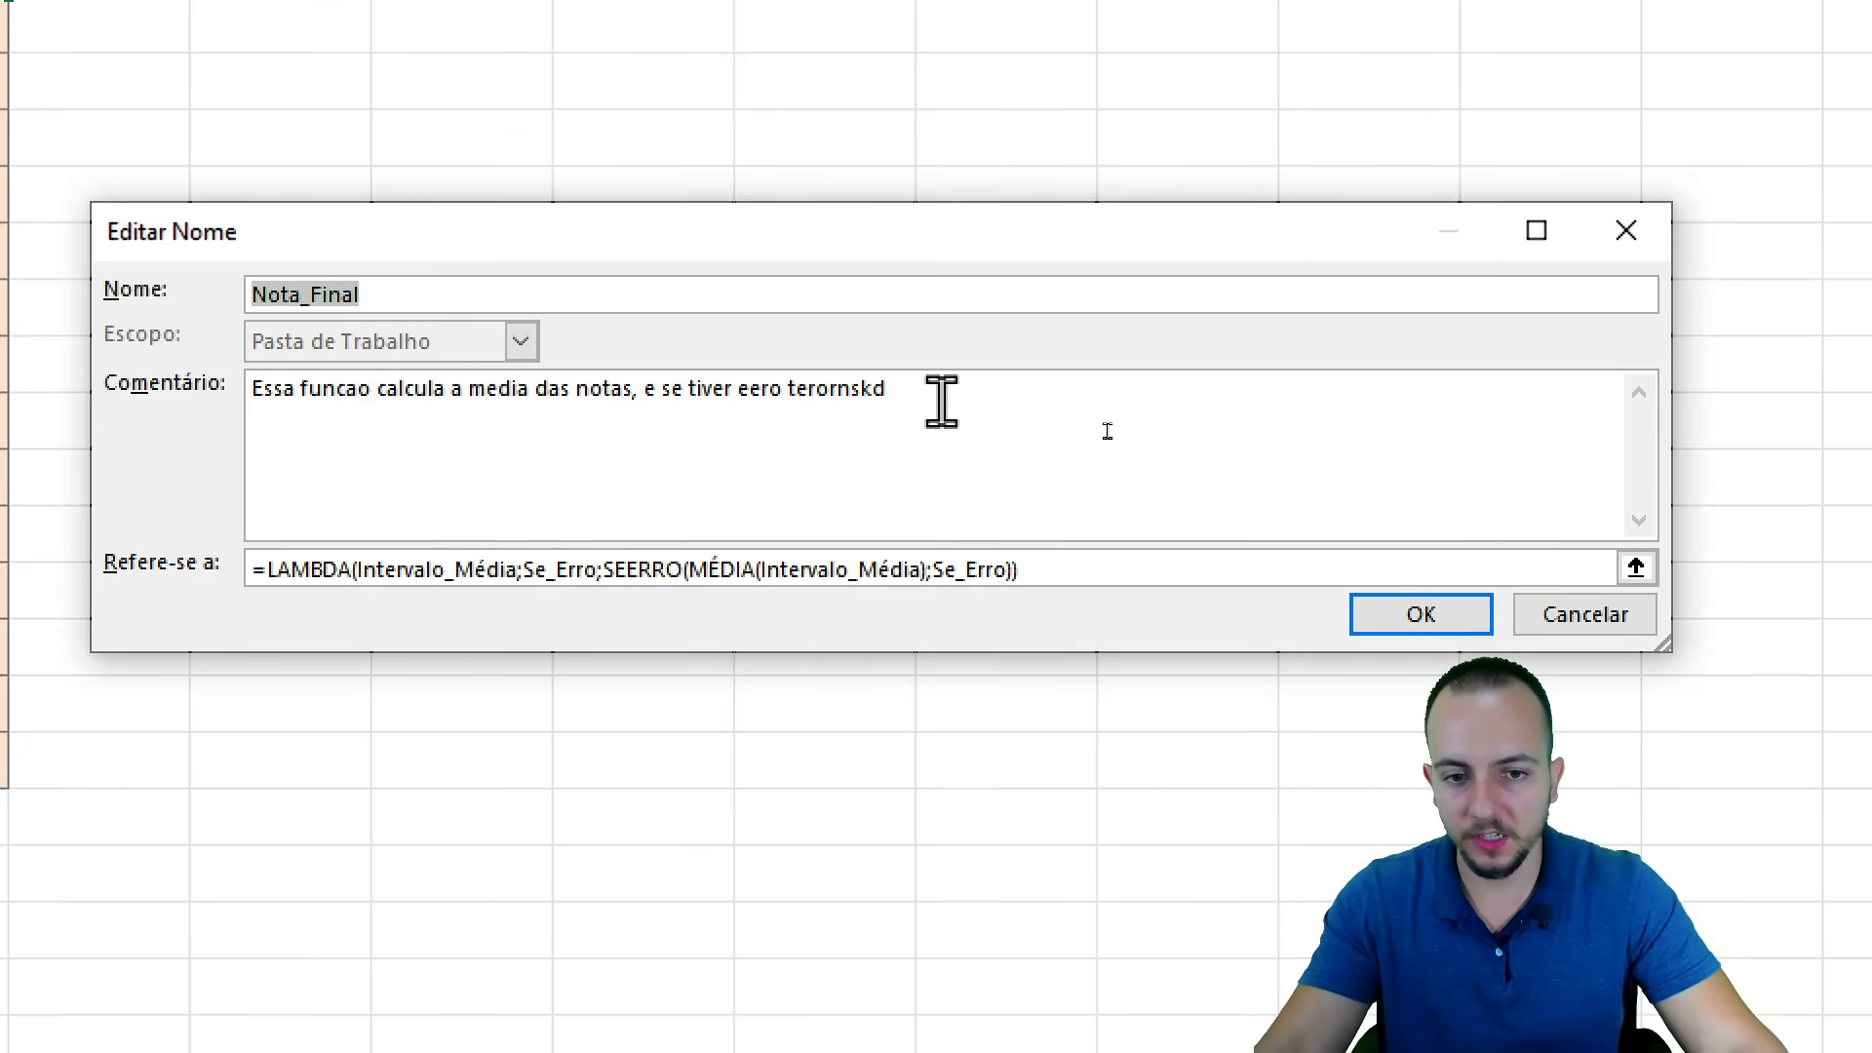
{"action": "left_click_drag", "start_coordinate": [942, 401], "coordinate": [156, 407]}
{"action": "left_click_drag", "start_coordinate": [319, 568], "coordinate": [573, 567]}
{"action": "left_click", "coordinate": [524, 570]}
{"action": "left_click", "coordinate": [538, 568]}
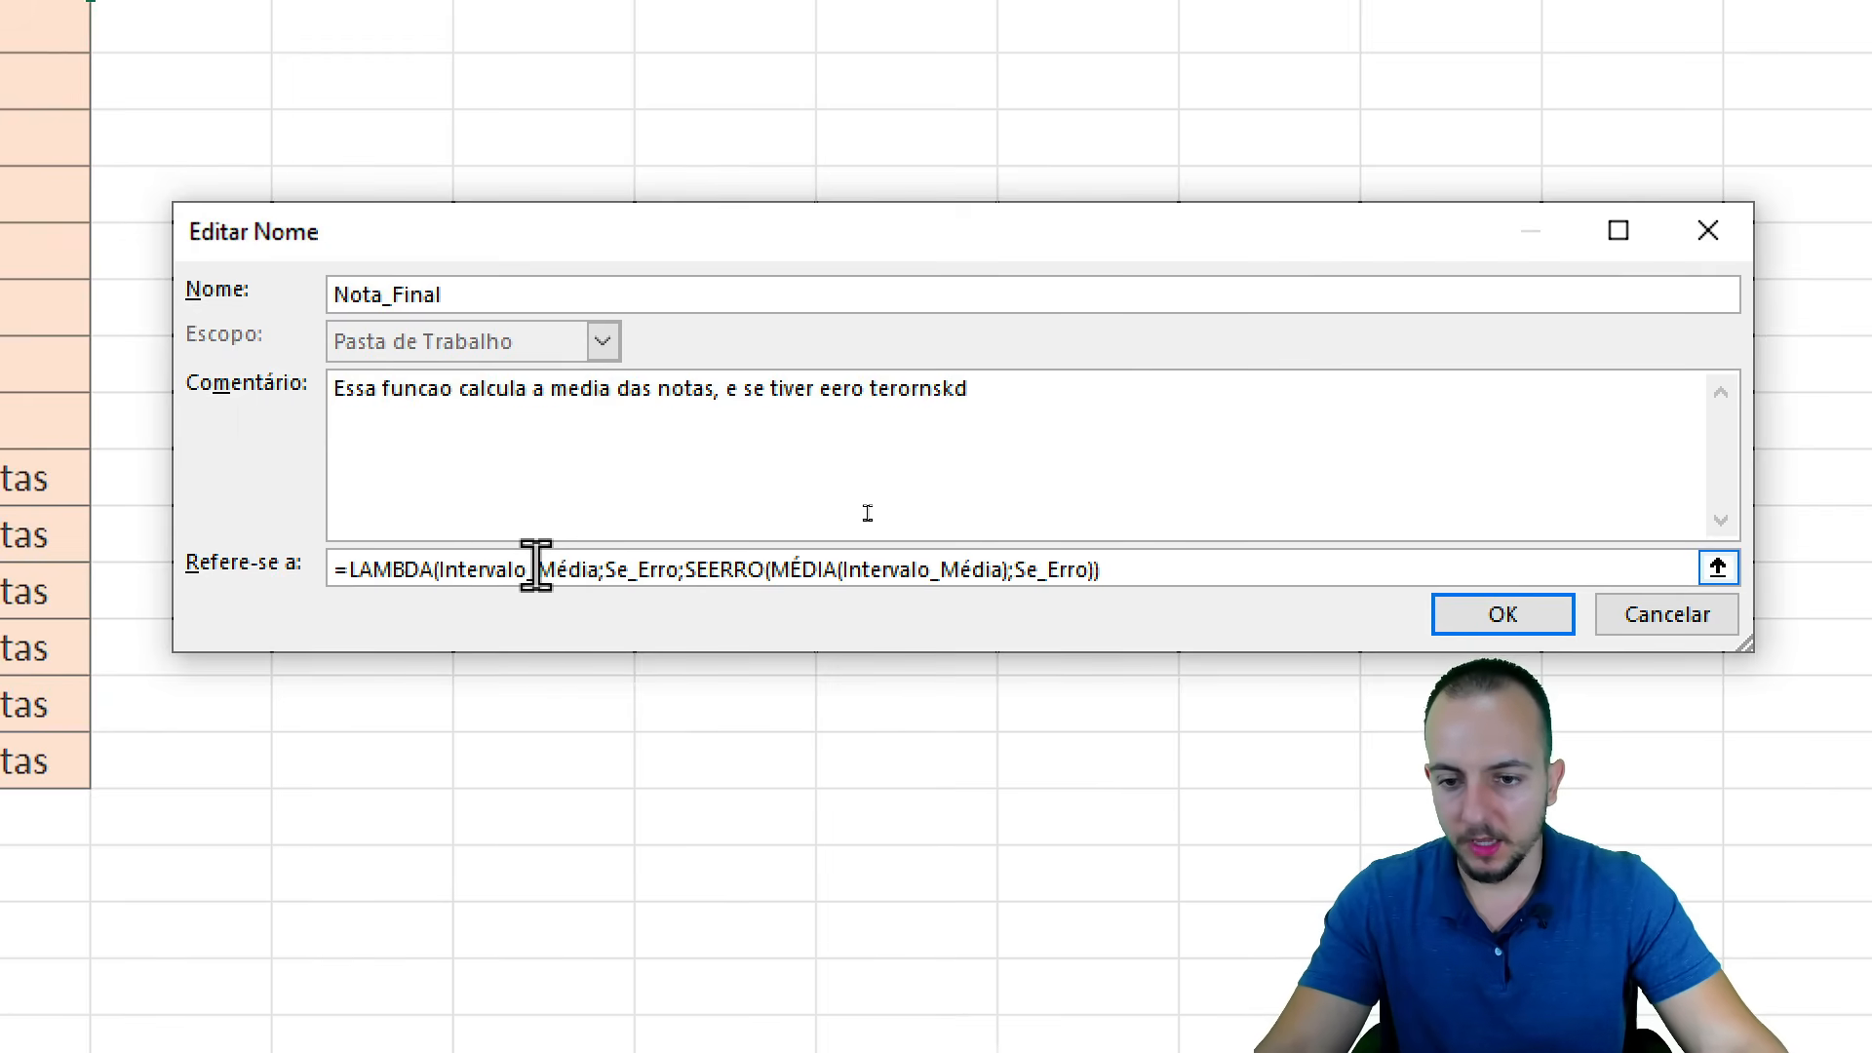
{"action": "type", "text": "de_Mé"}
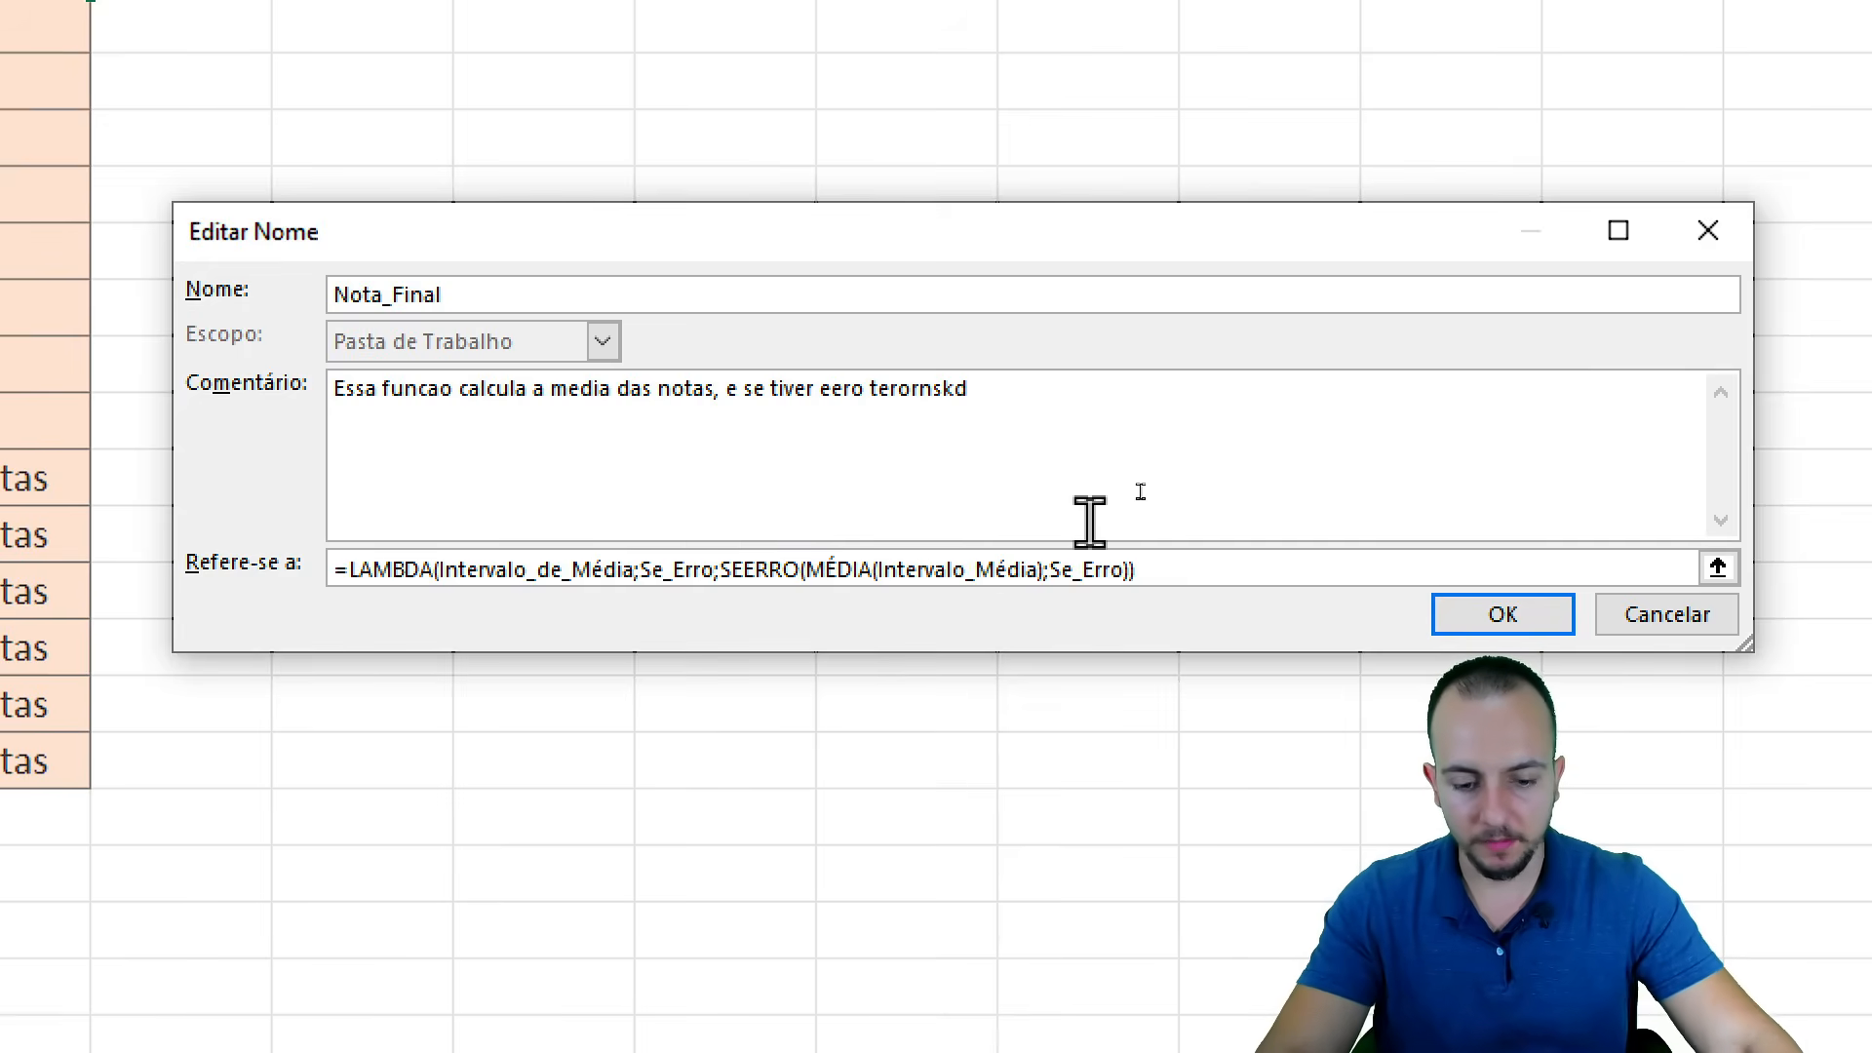
{"action": "type", "text": "dia;Se_"}
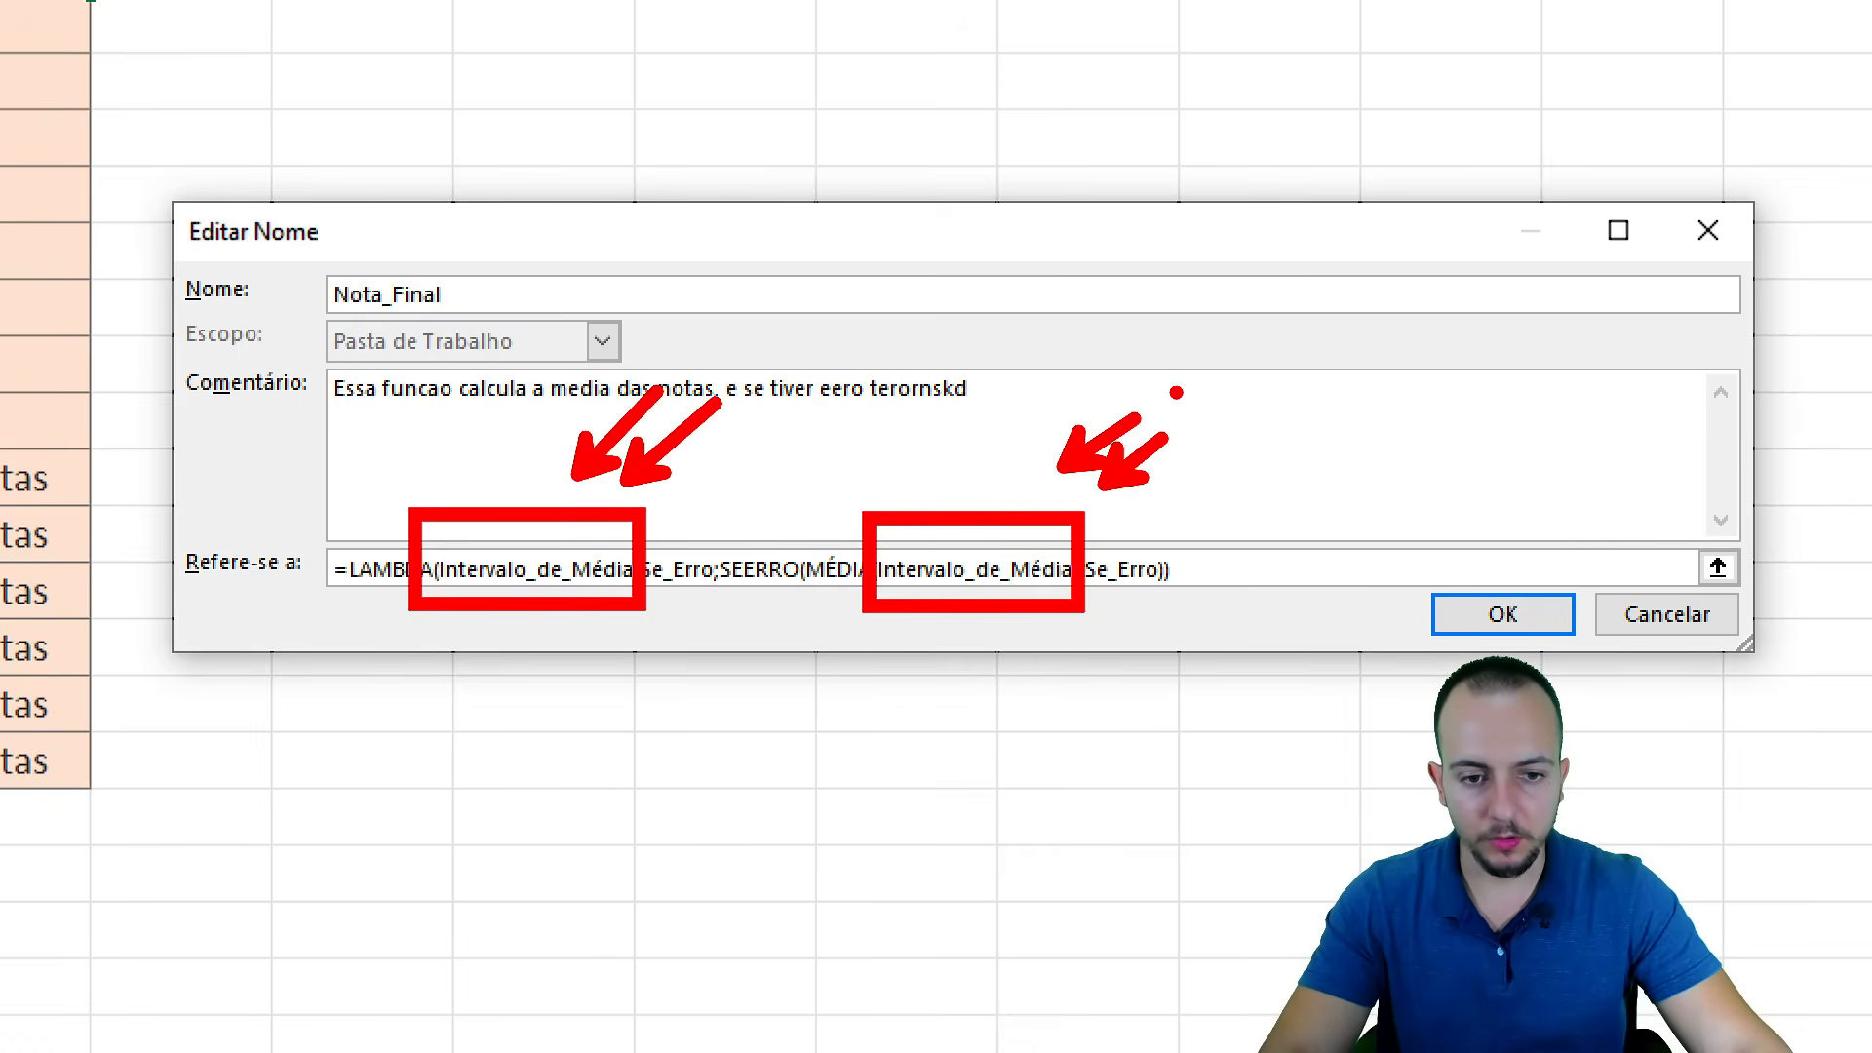
{"action": "left_click", "coordinate": [1493, 619]}
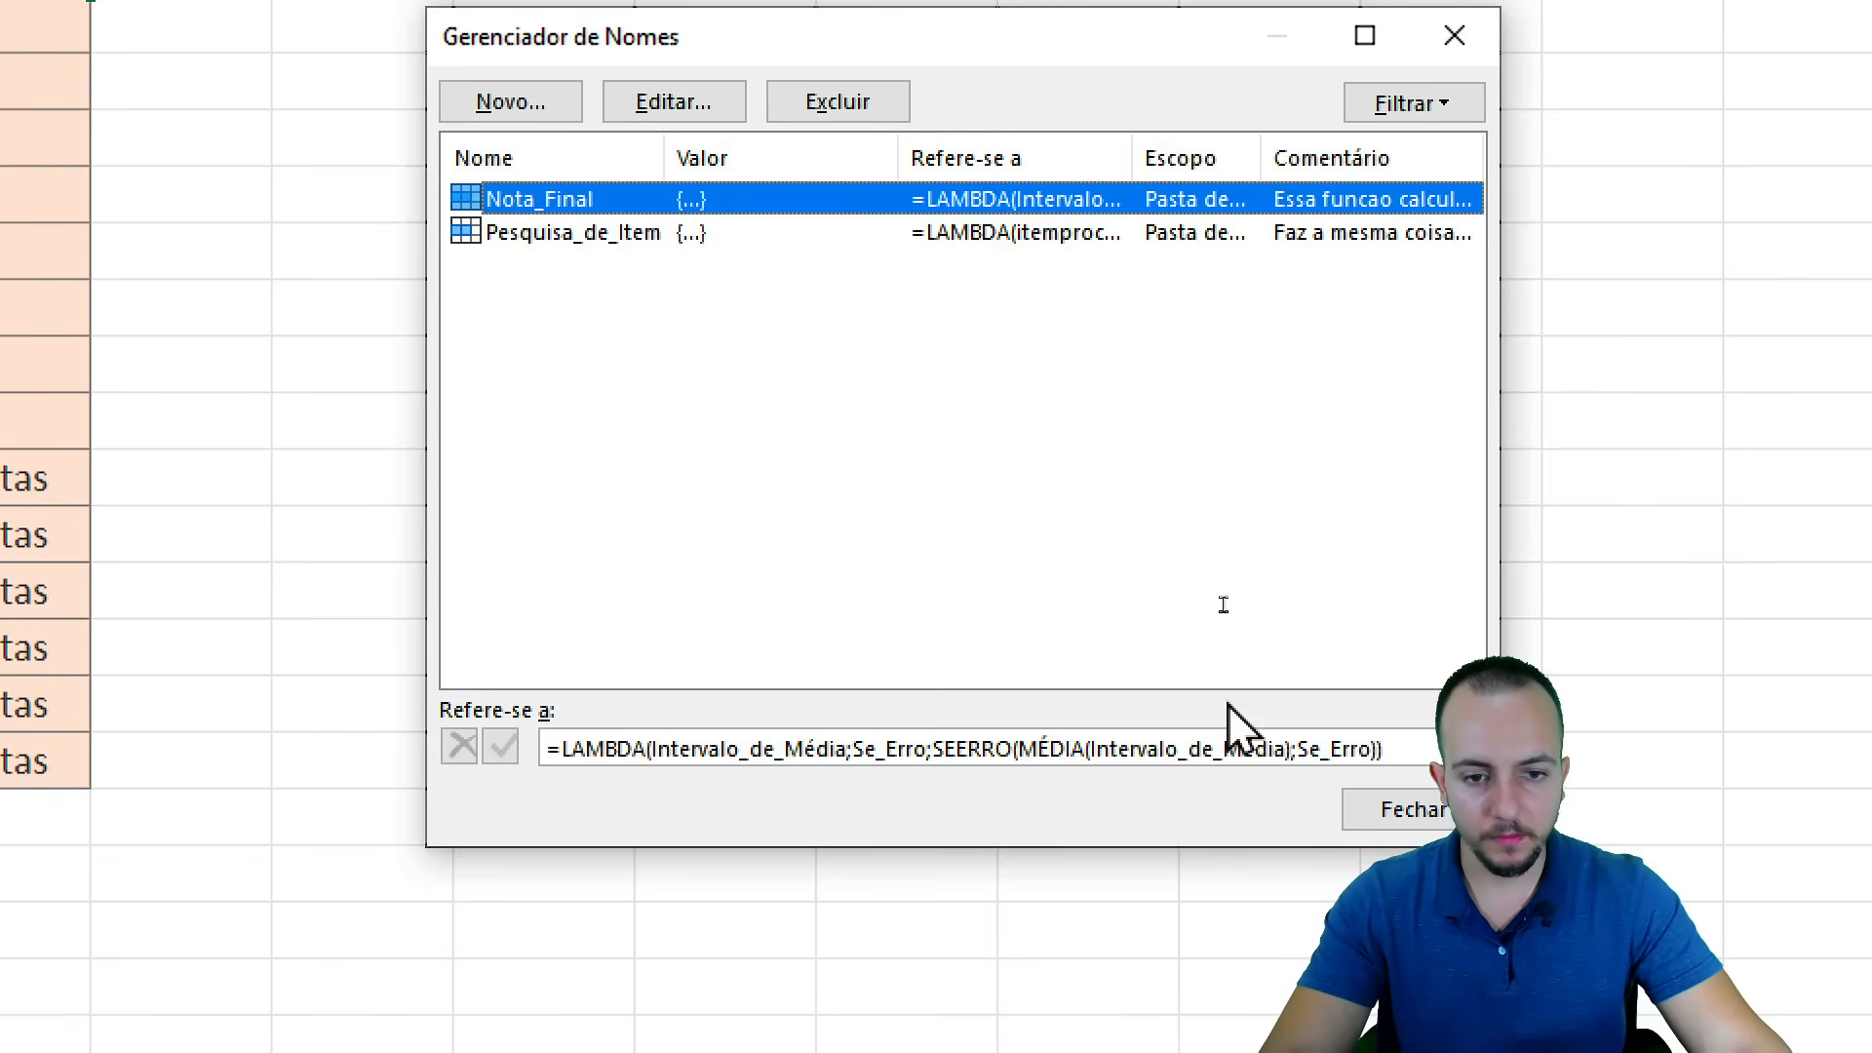
{"action": "left_click", "coordinate": [1401, 824]}
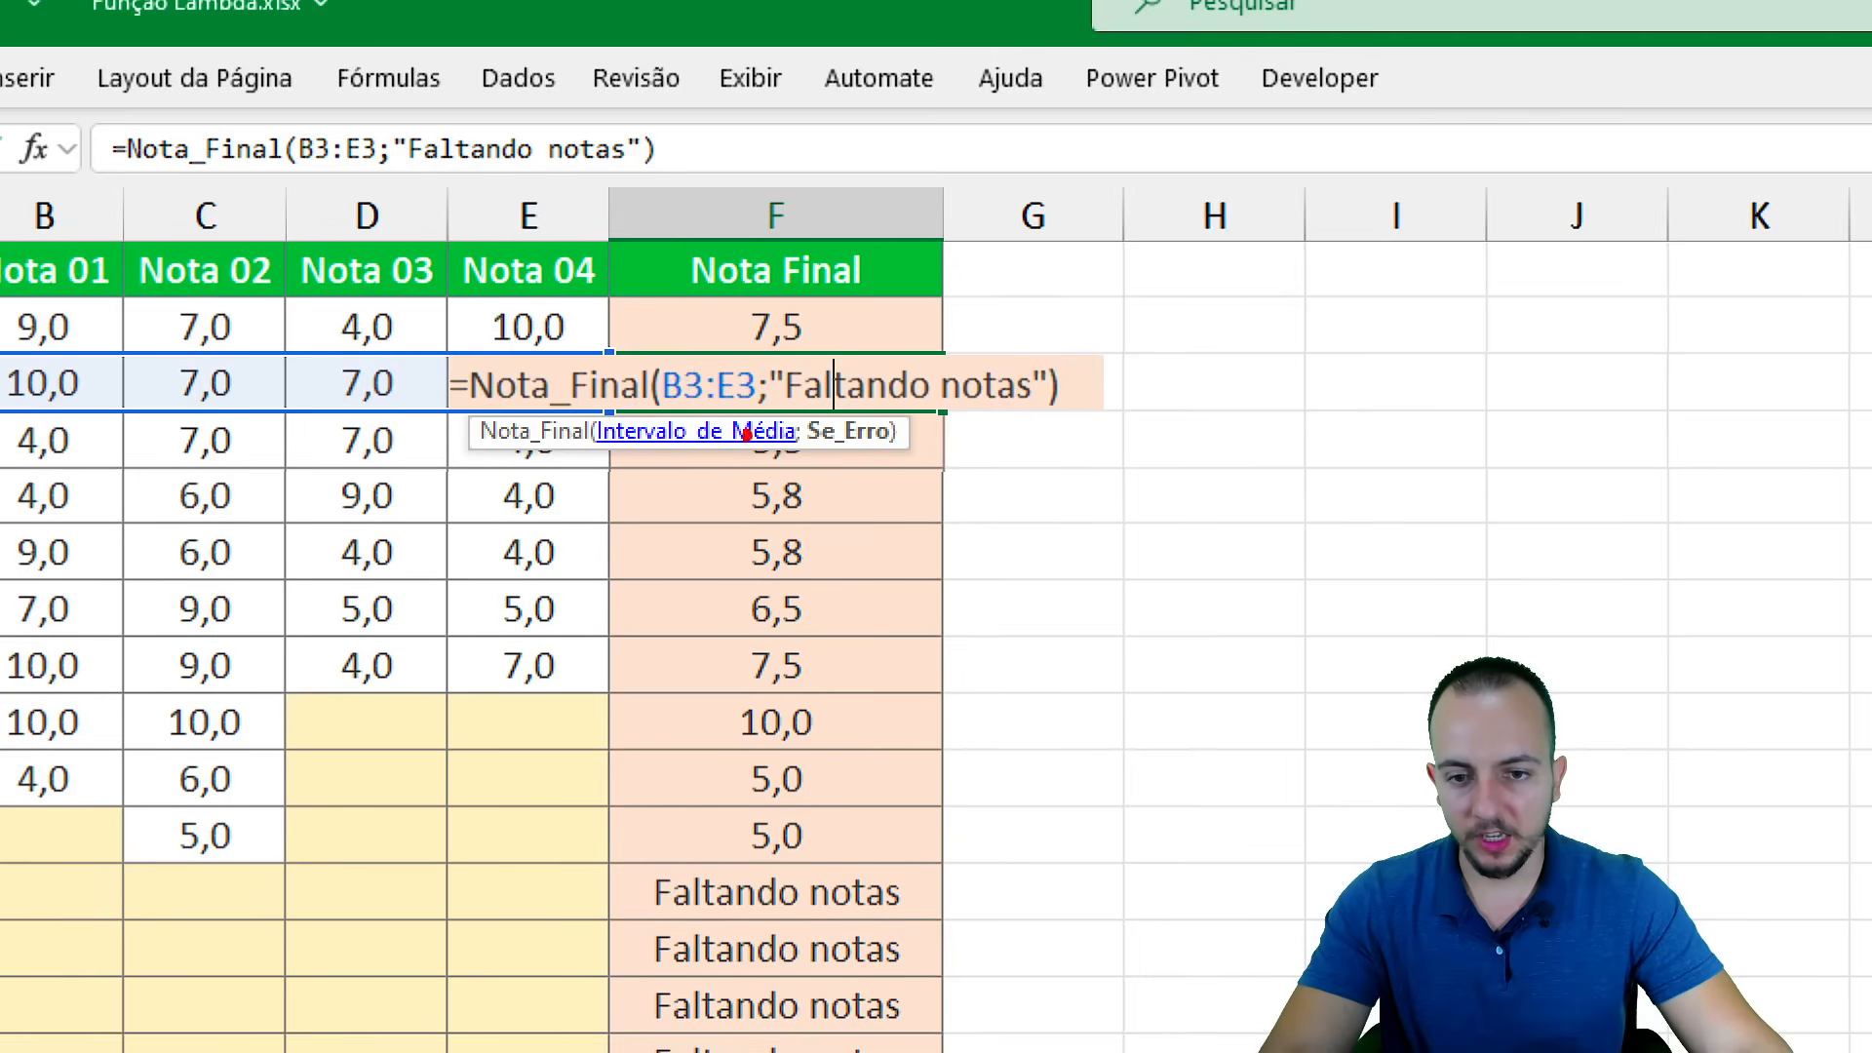
Check the first argument's name in the Nota_Final formula of F3, leaving the formula as it is.
{"action": "left_click_drag", "start_coordinate": [775, 463], "coordinate": [891, 613]}
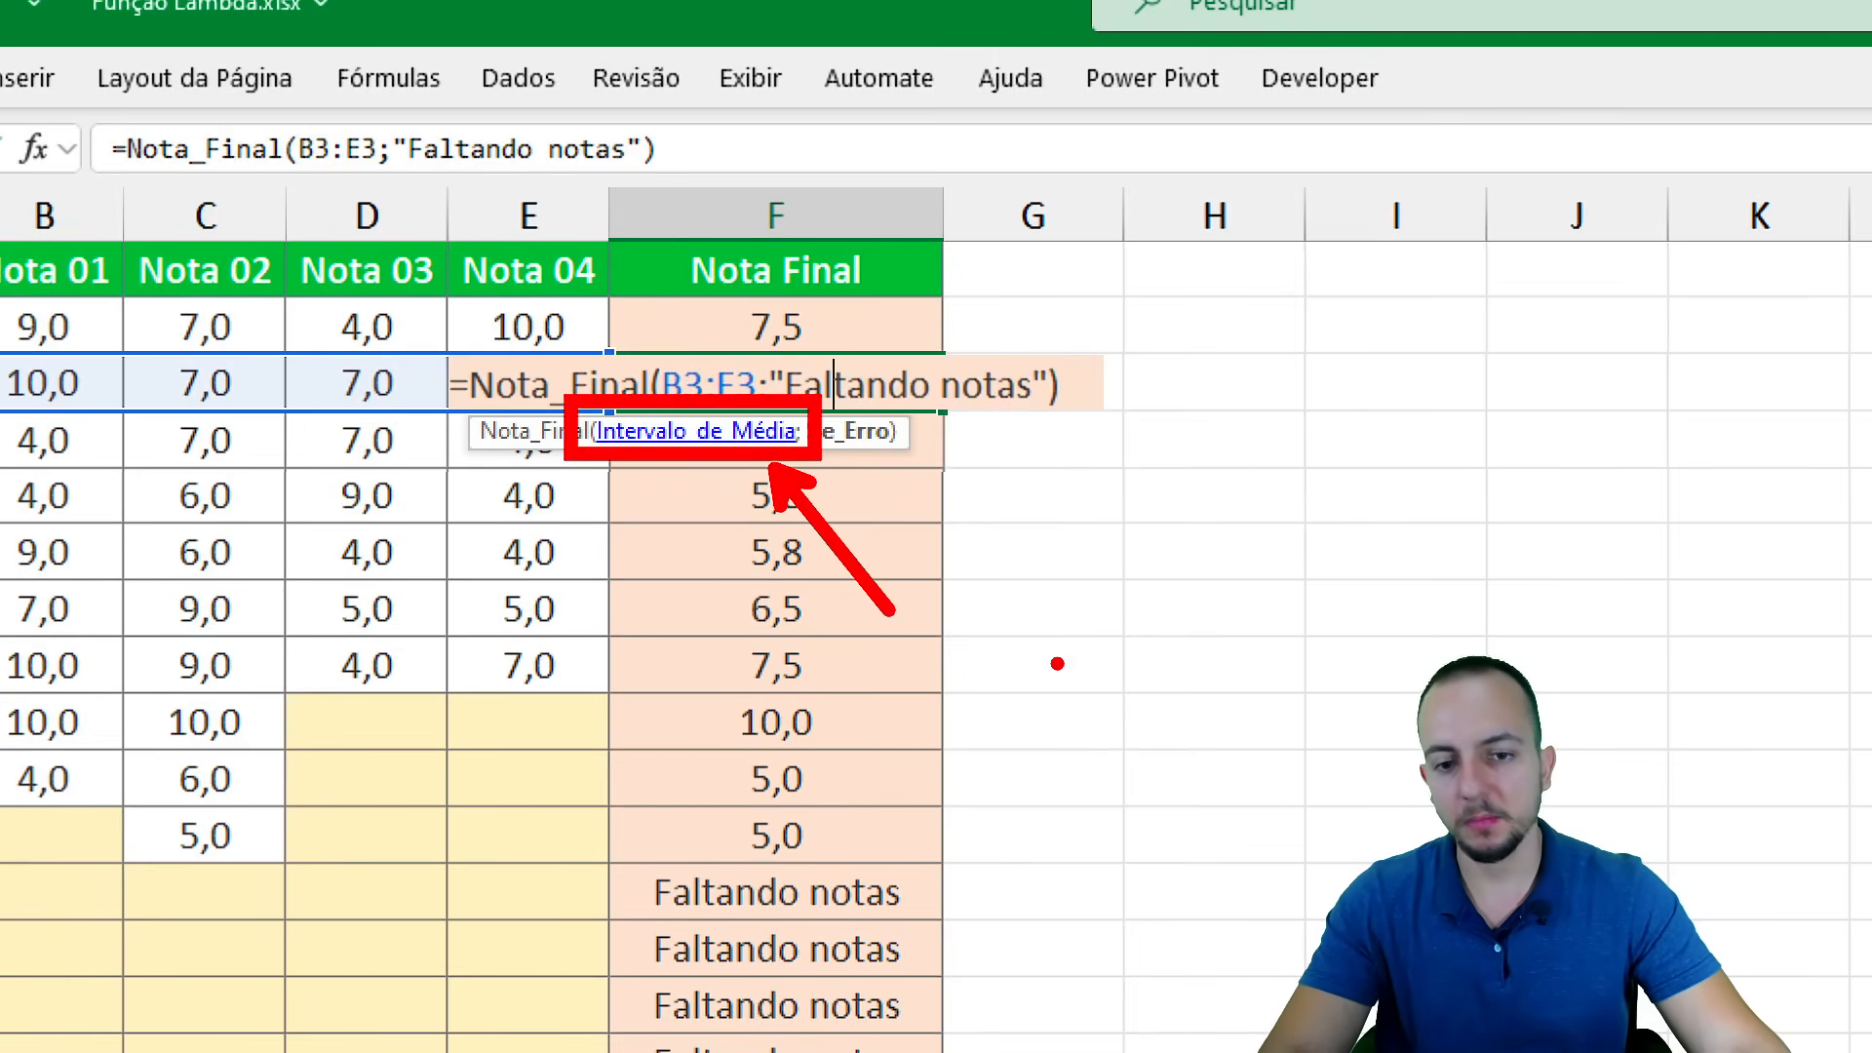
{"action": "left_click_drag", "start_coordinate": [714, 478], "coordinate": [732, 586]}
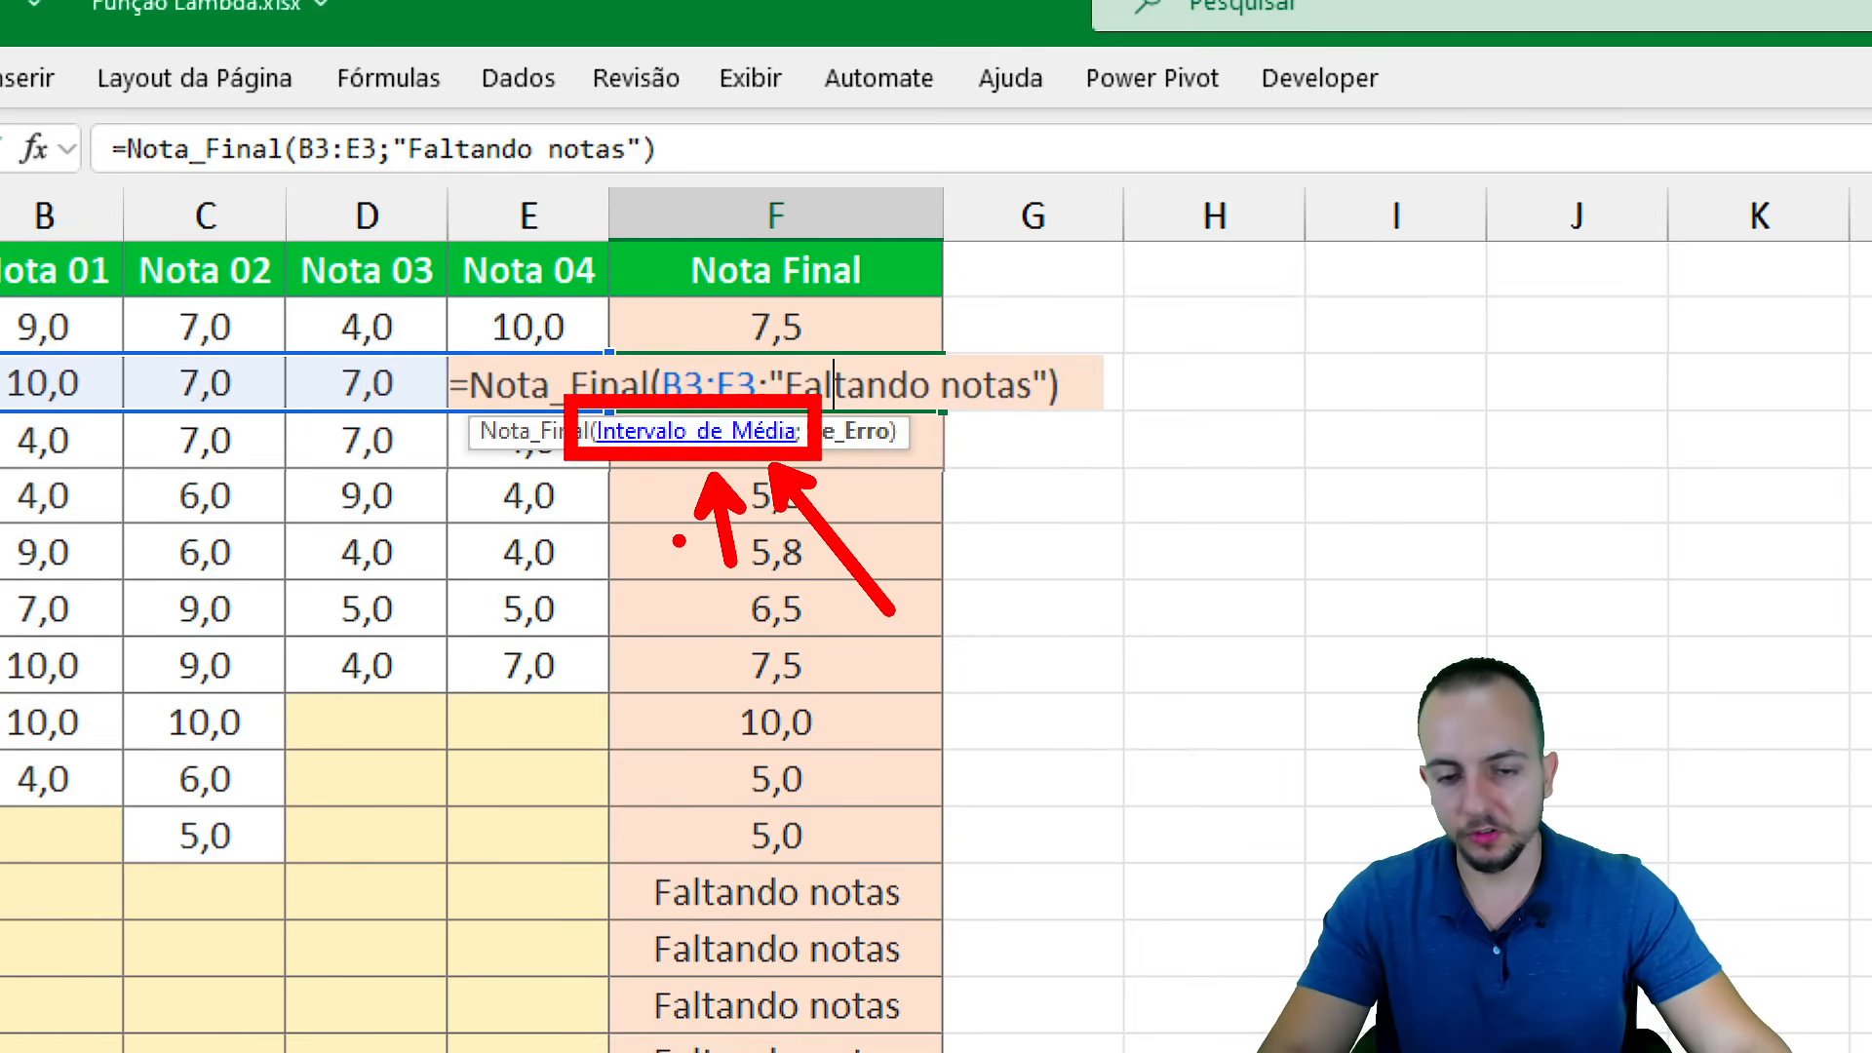
{"action": "key", "text": "Escape"}
{"action": "key", "text": "Escape"}
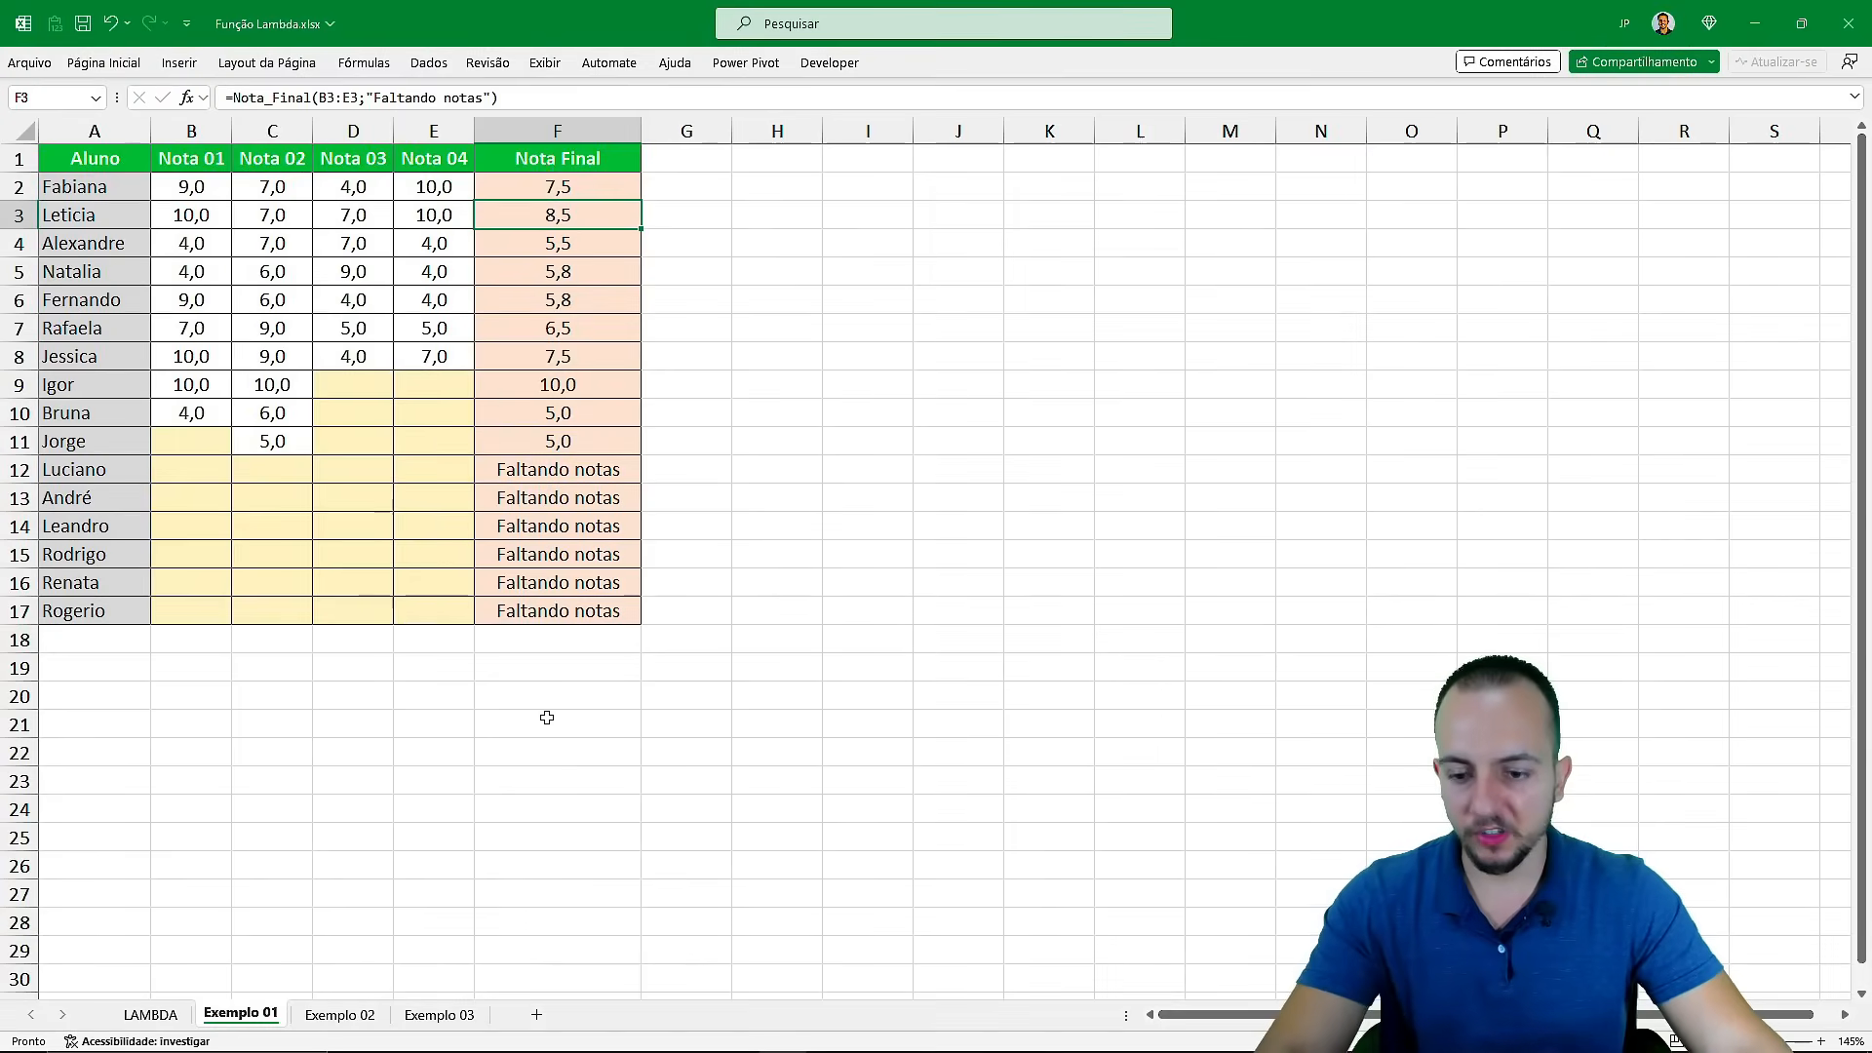
Open the Exemplo 03 sheet and review the Vendedor, Qtd, Preço Unit (CA $) and Preço Final Total (US $) columns.
{"action": "left_click", "coordinate": [440, 1014]}
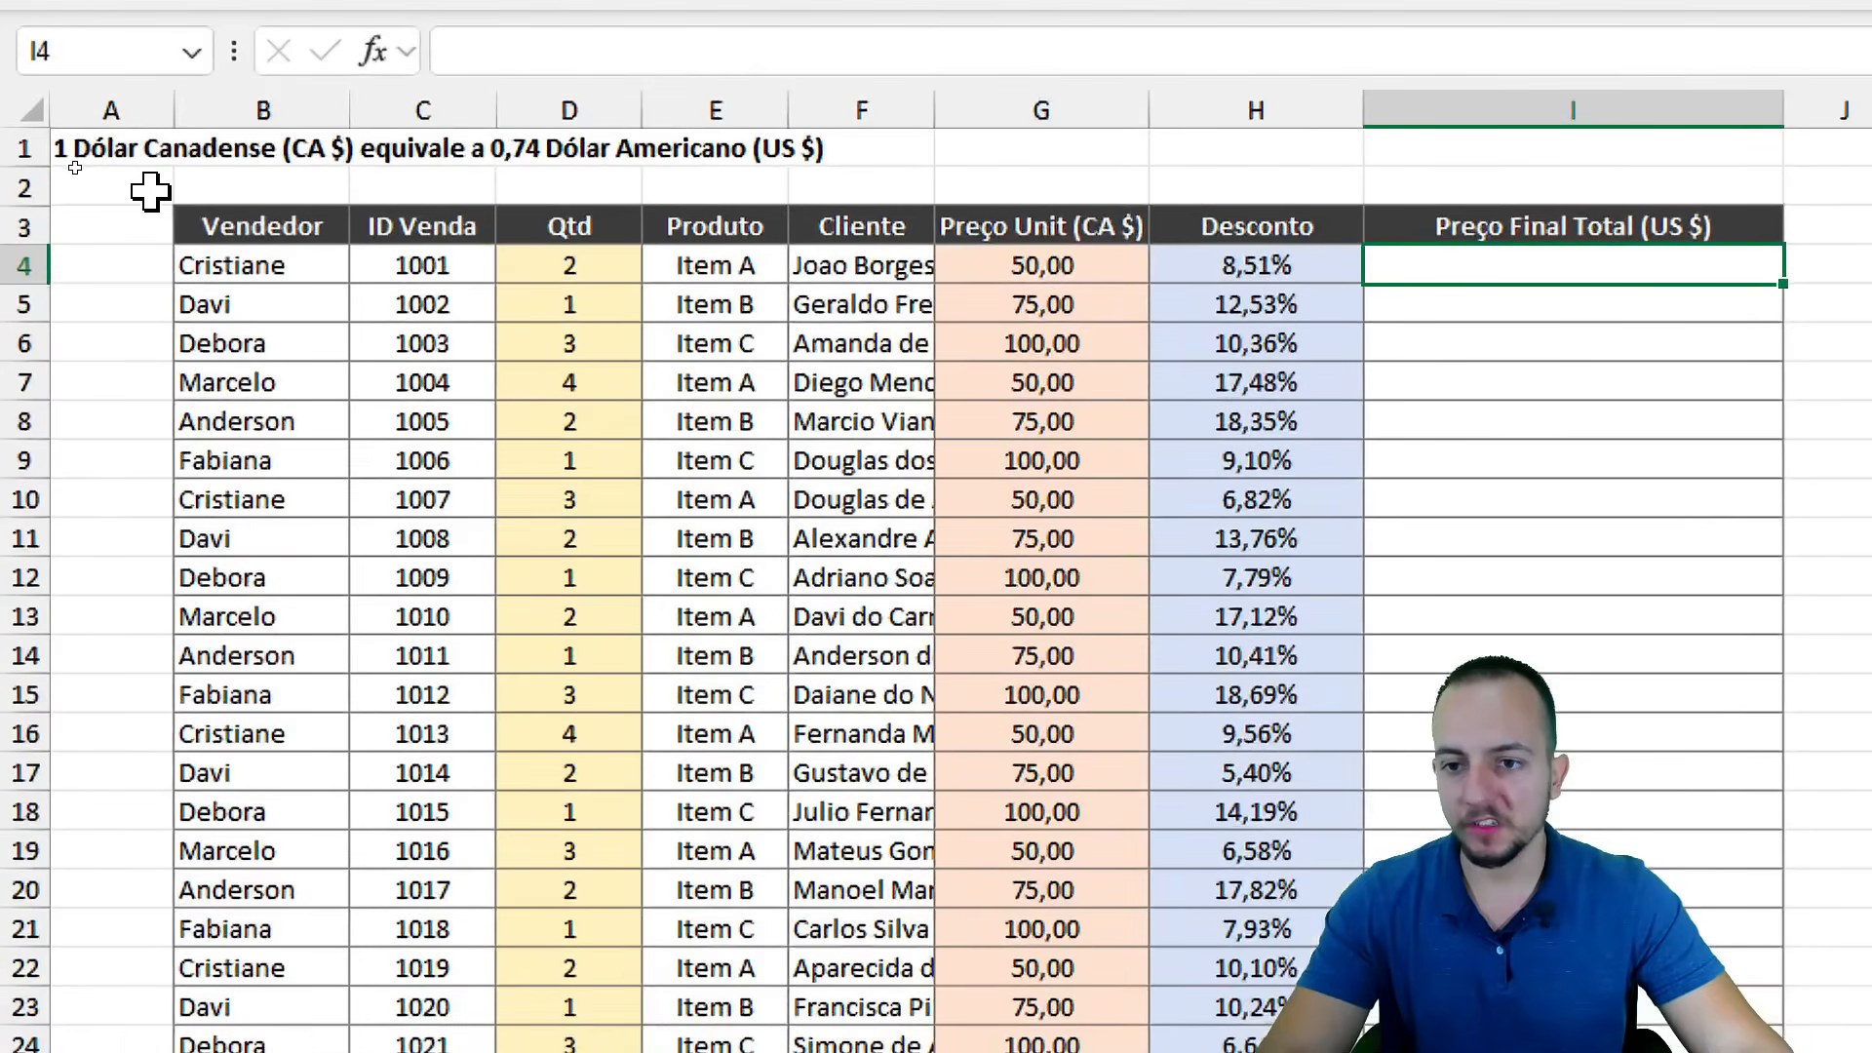
{"action": "left_click", "coordinate": [283, 101]}
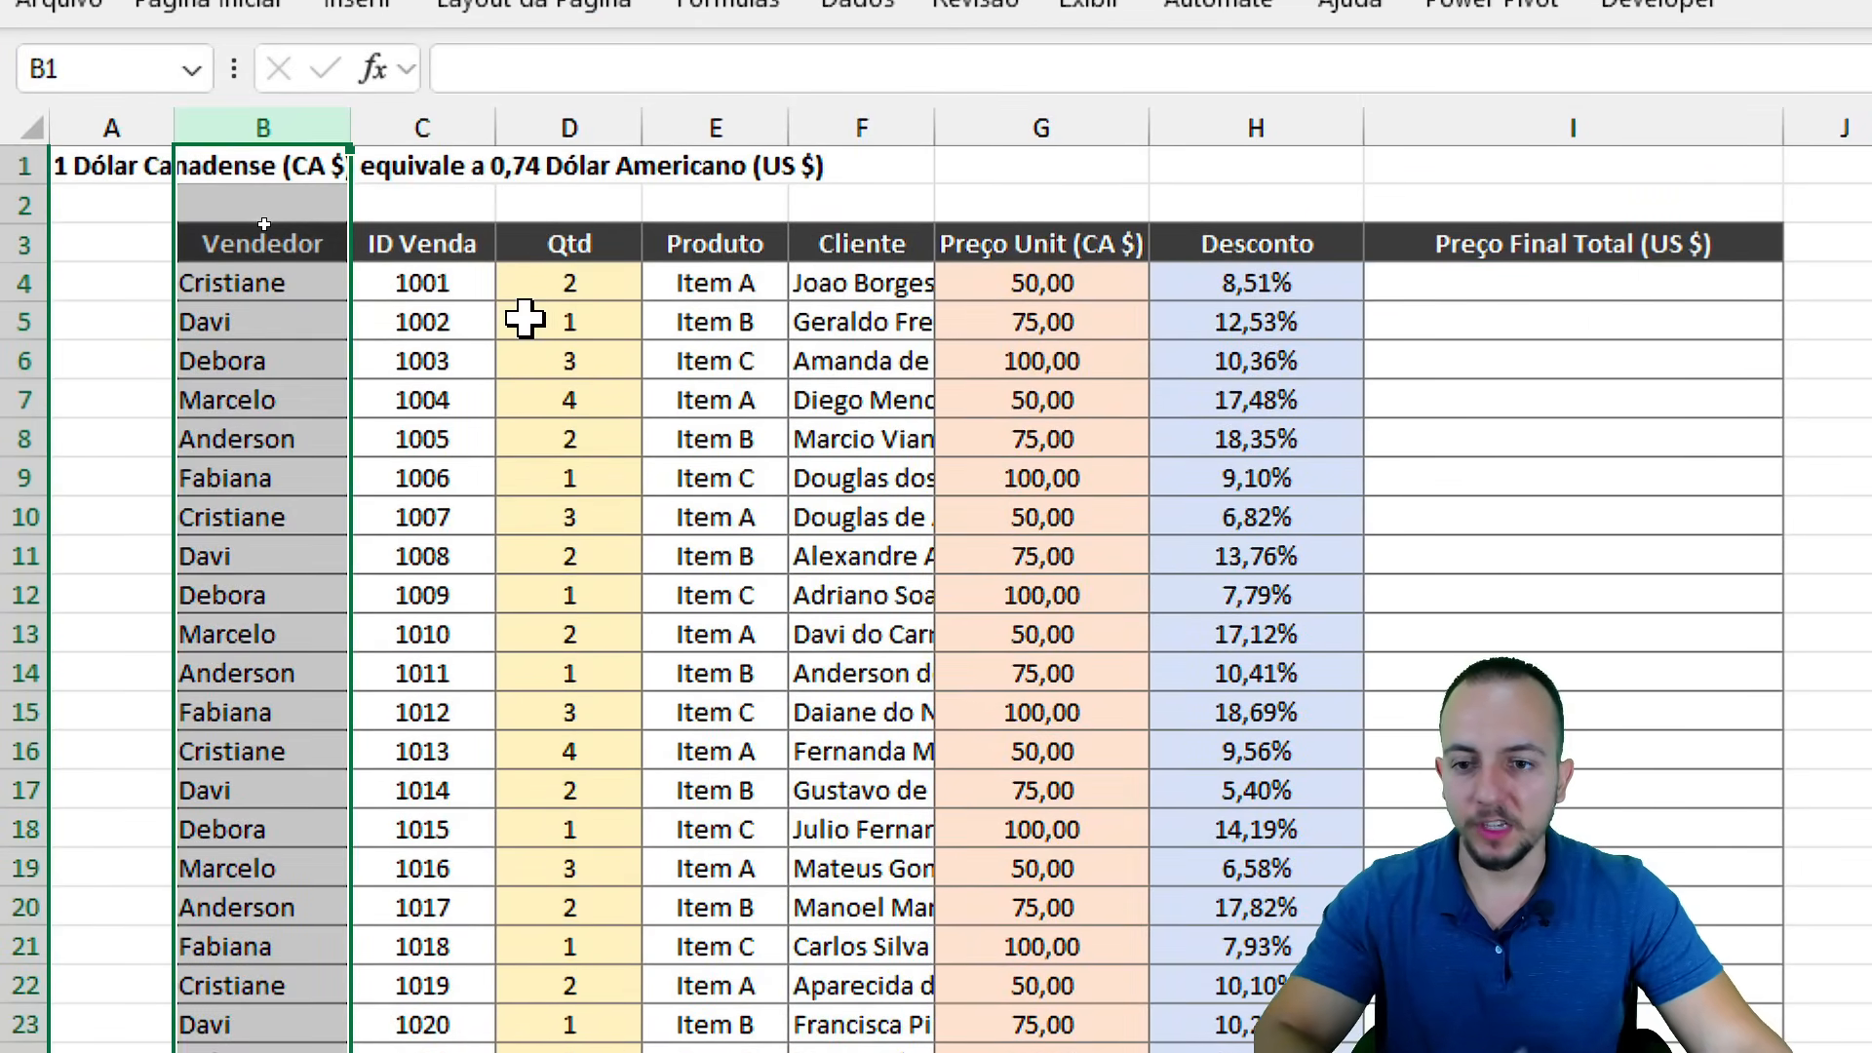
{"action": "left_click", "coordinate": [584, 127]}
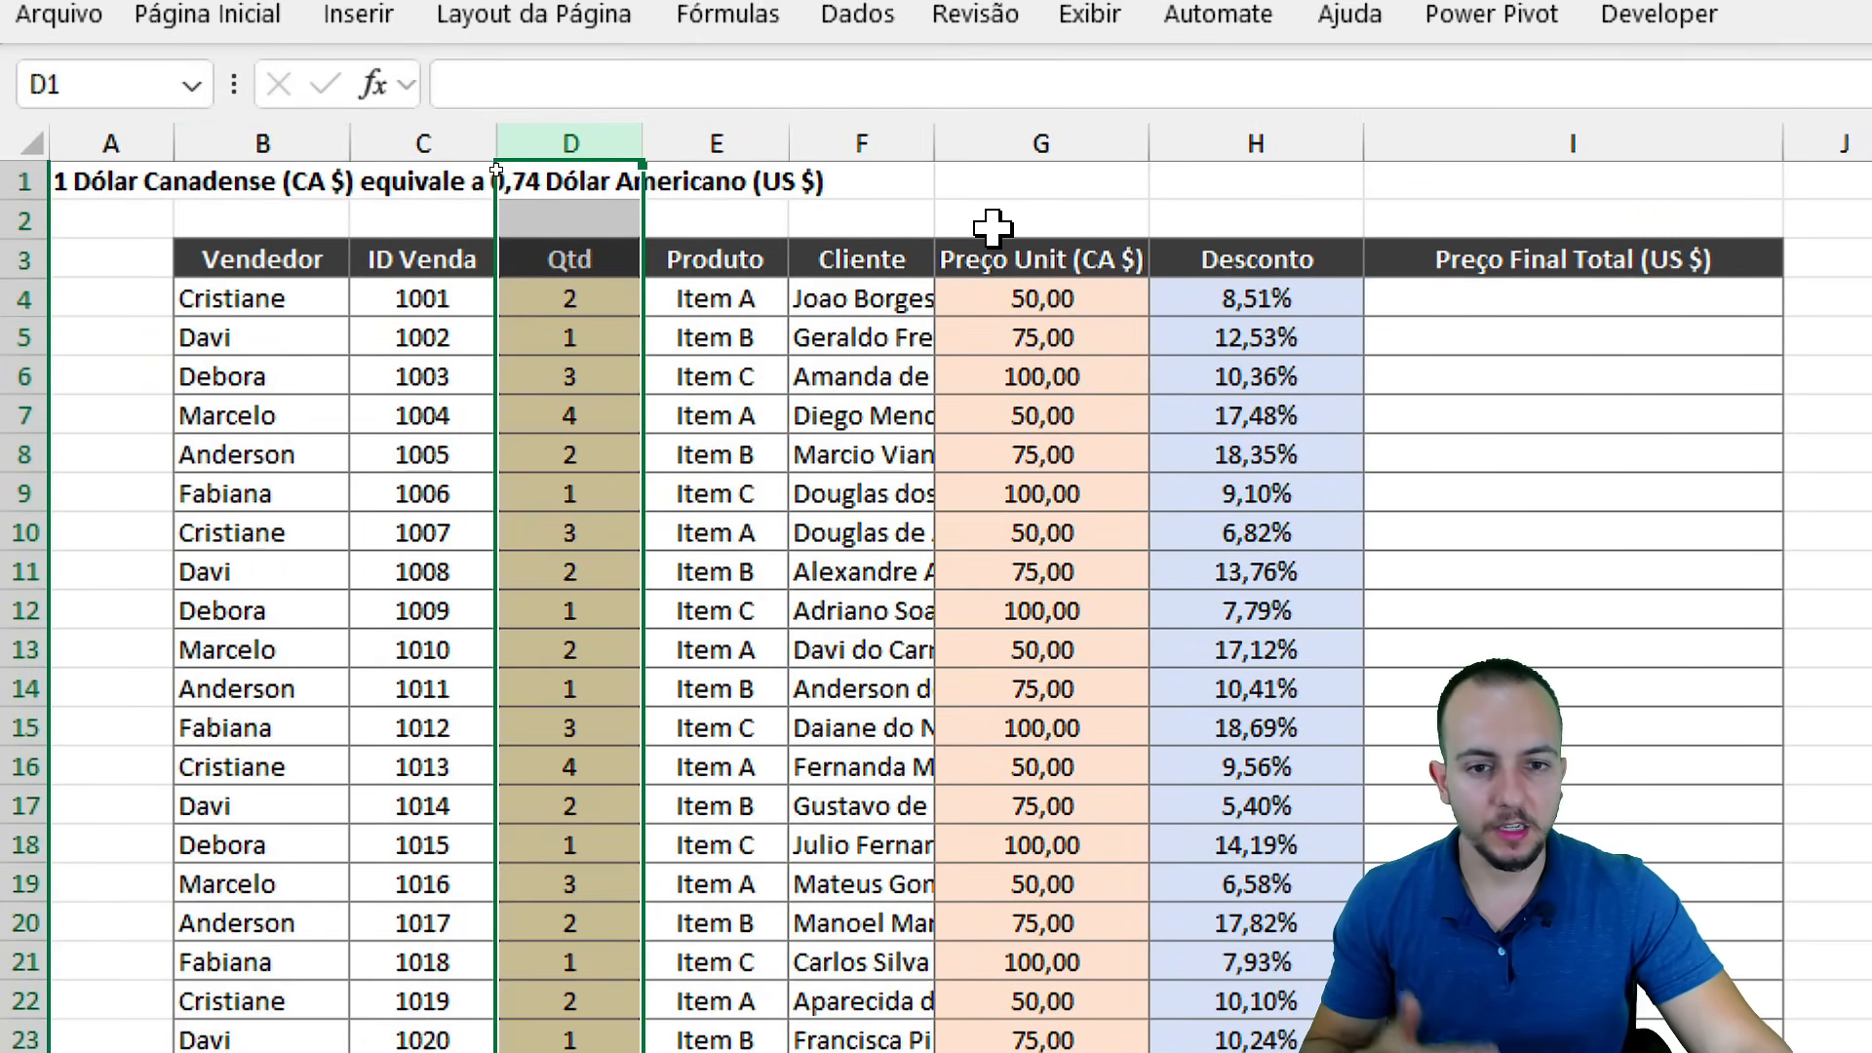
{"action": "left_click", "coordinate": [960, 142]}
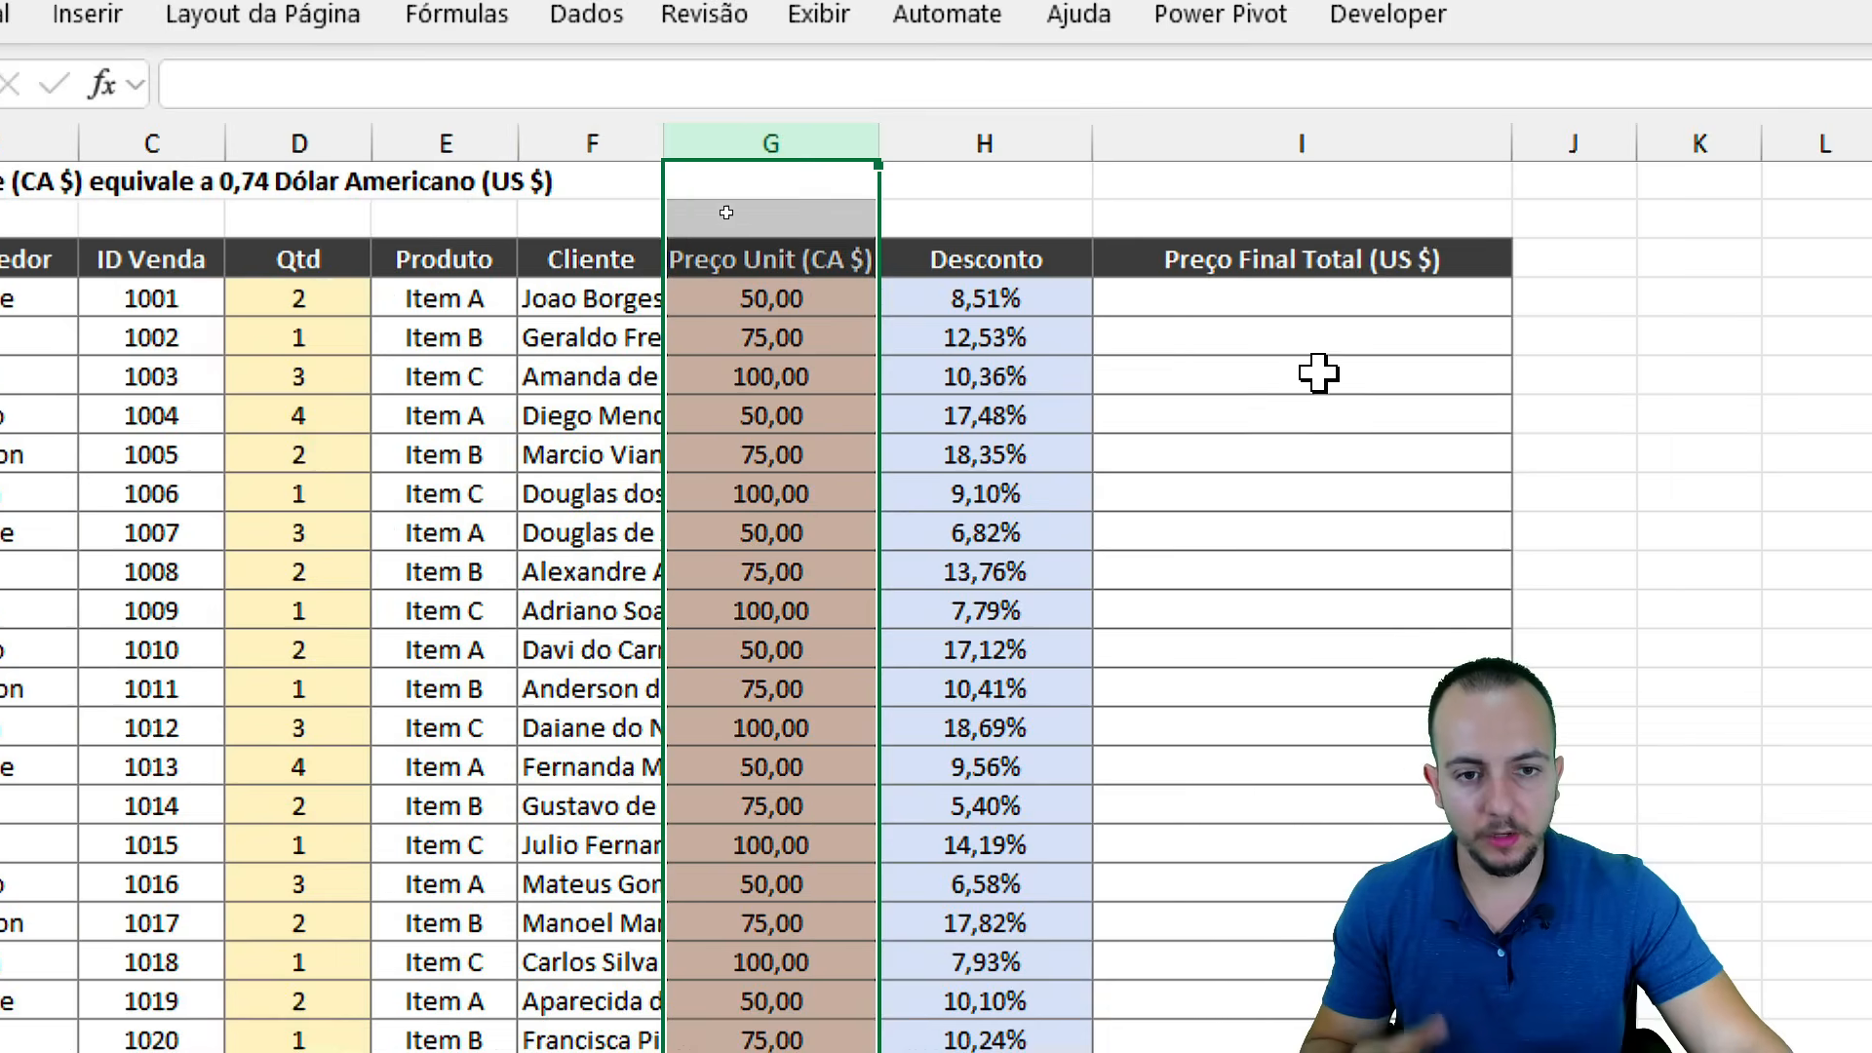
{"action": "left_click", "coordinate": [1307, 142]}
{"action": "left_click", "coordinate": [1482, 142]}
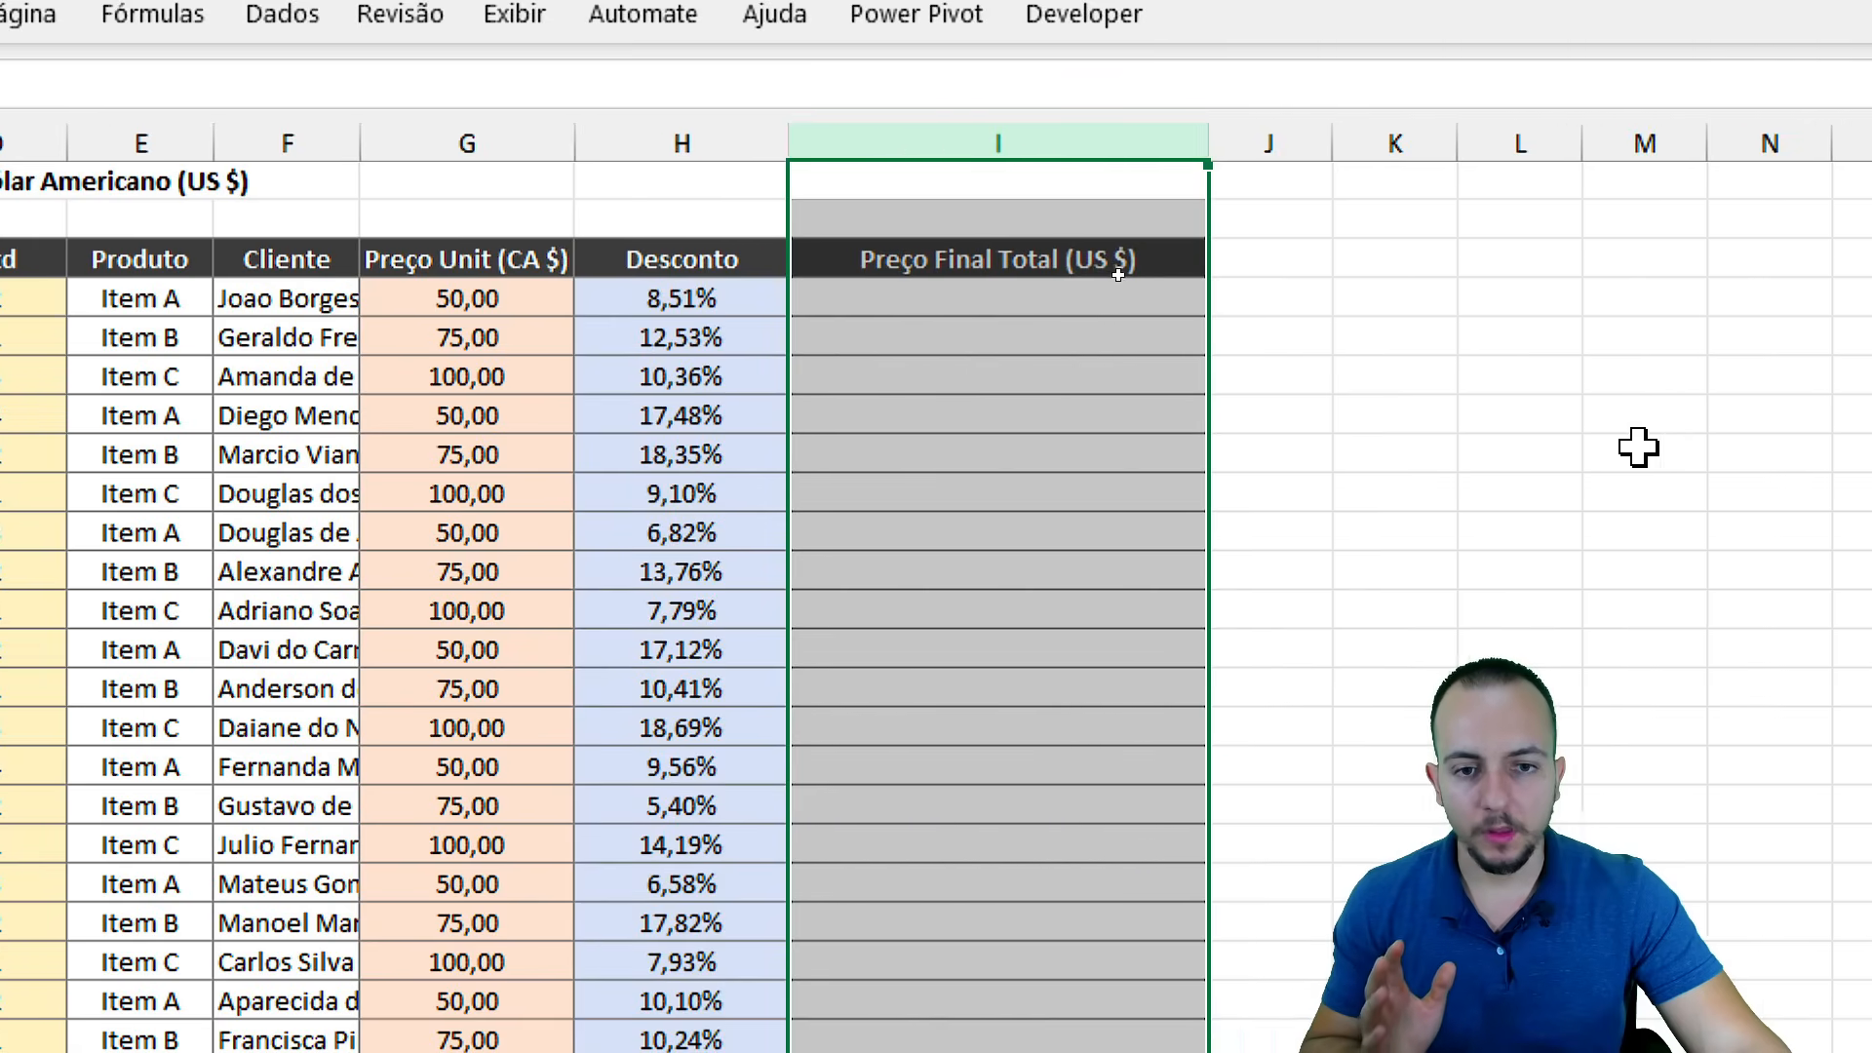
{"action": "left_click", "coordinate": [1463, 302]}
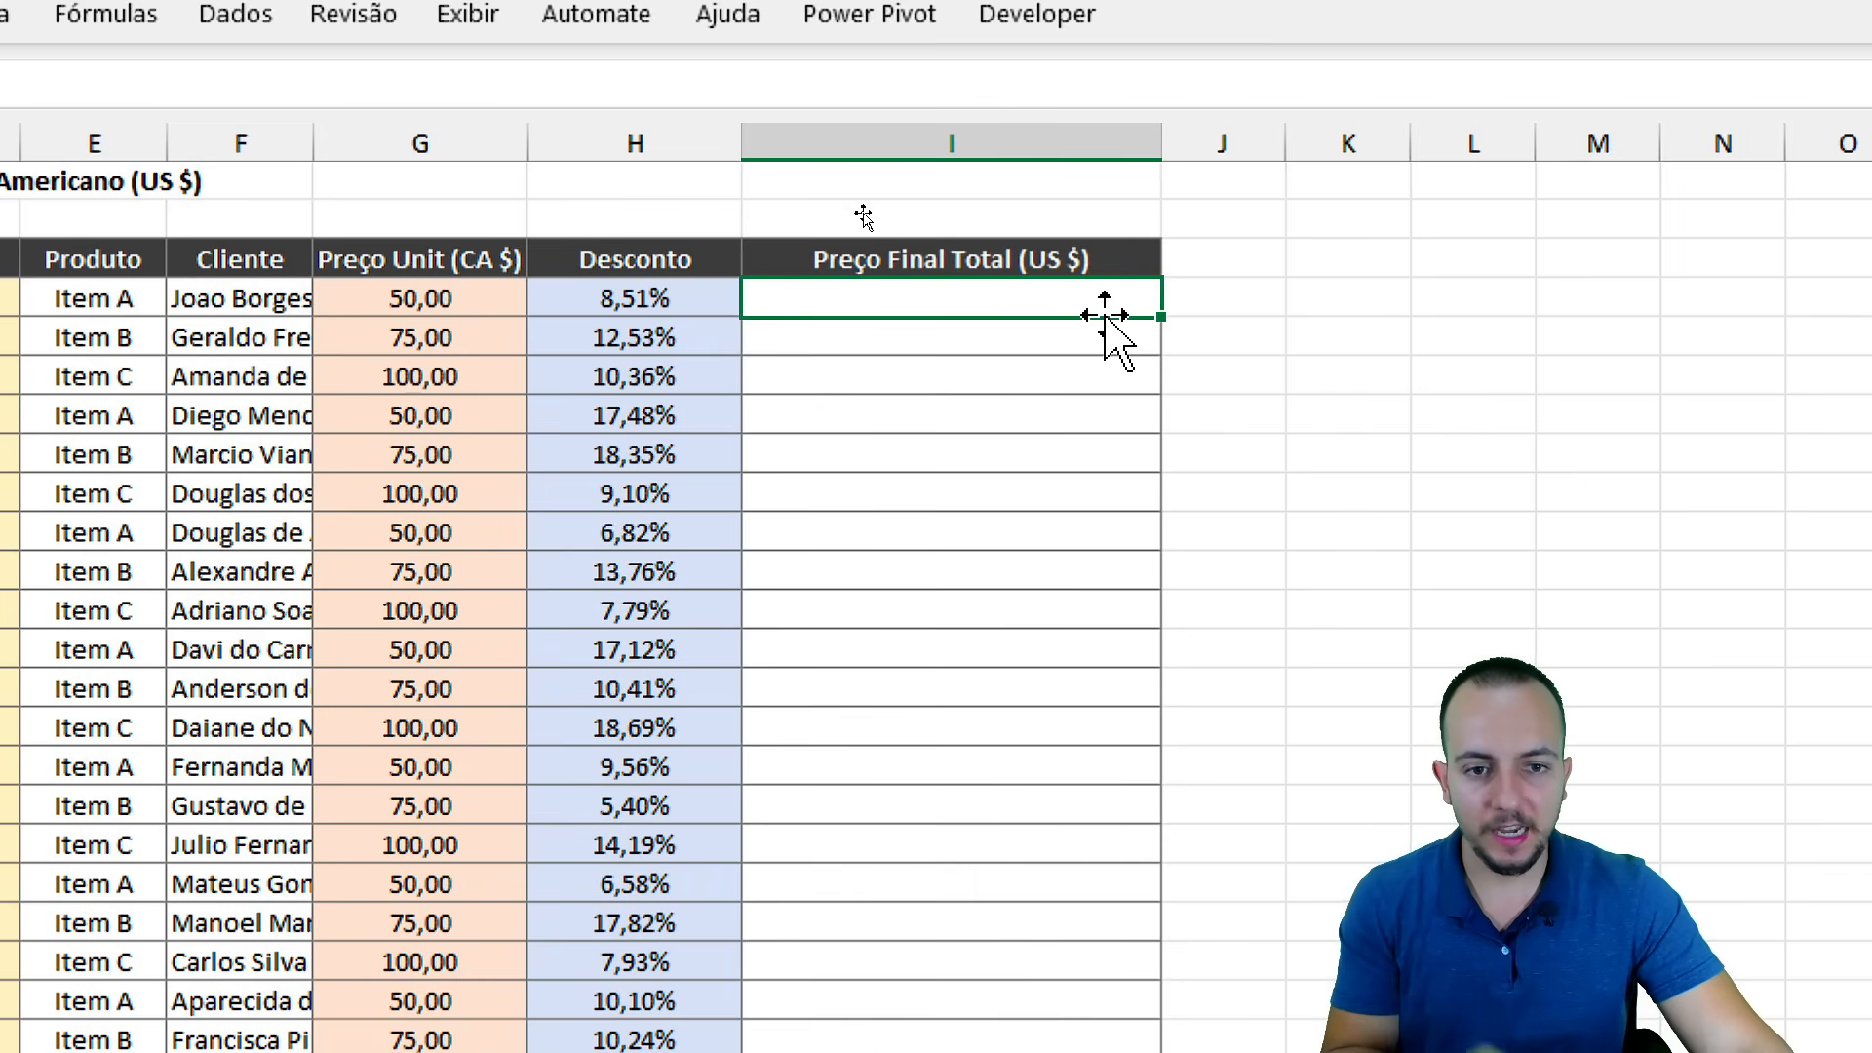
{"action": "left_click", "coordinate": [441, 137]}
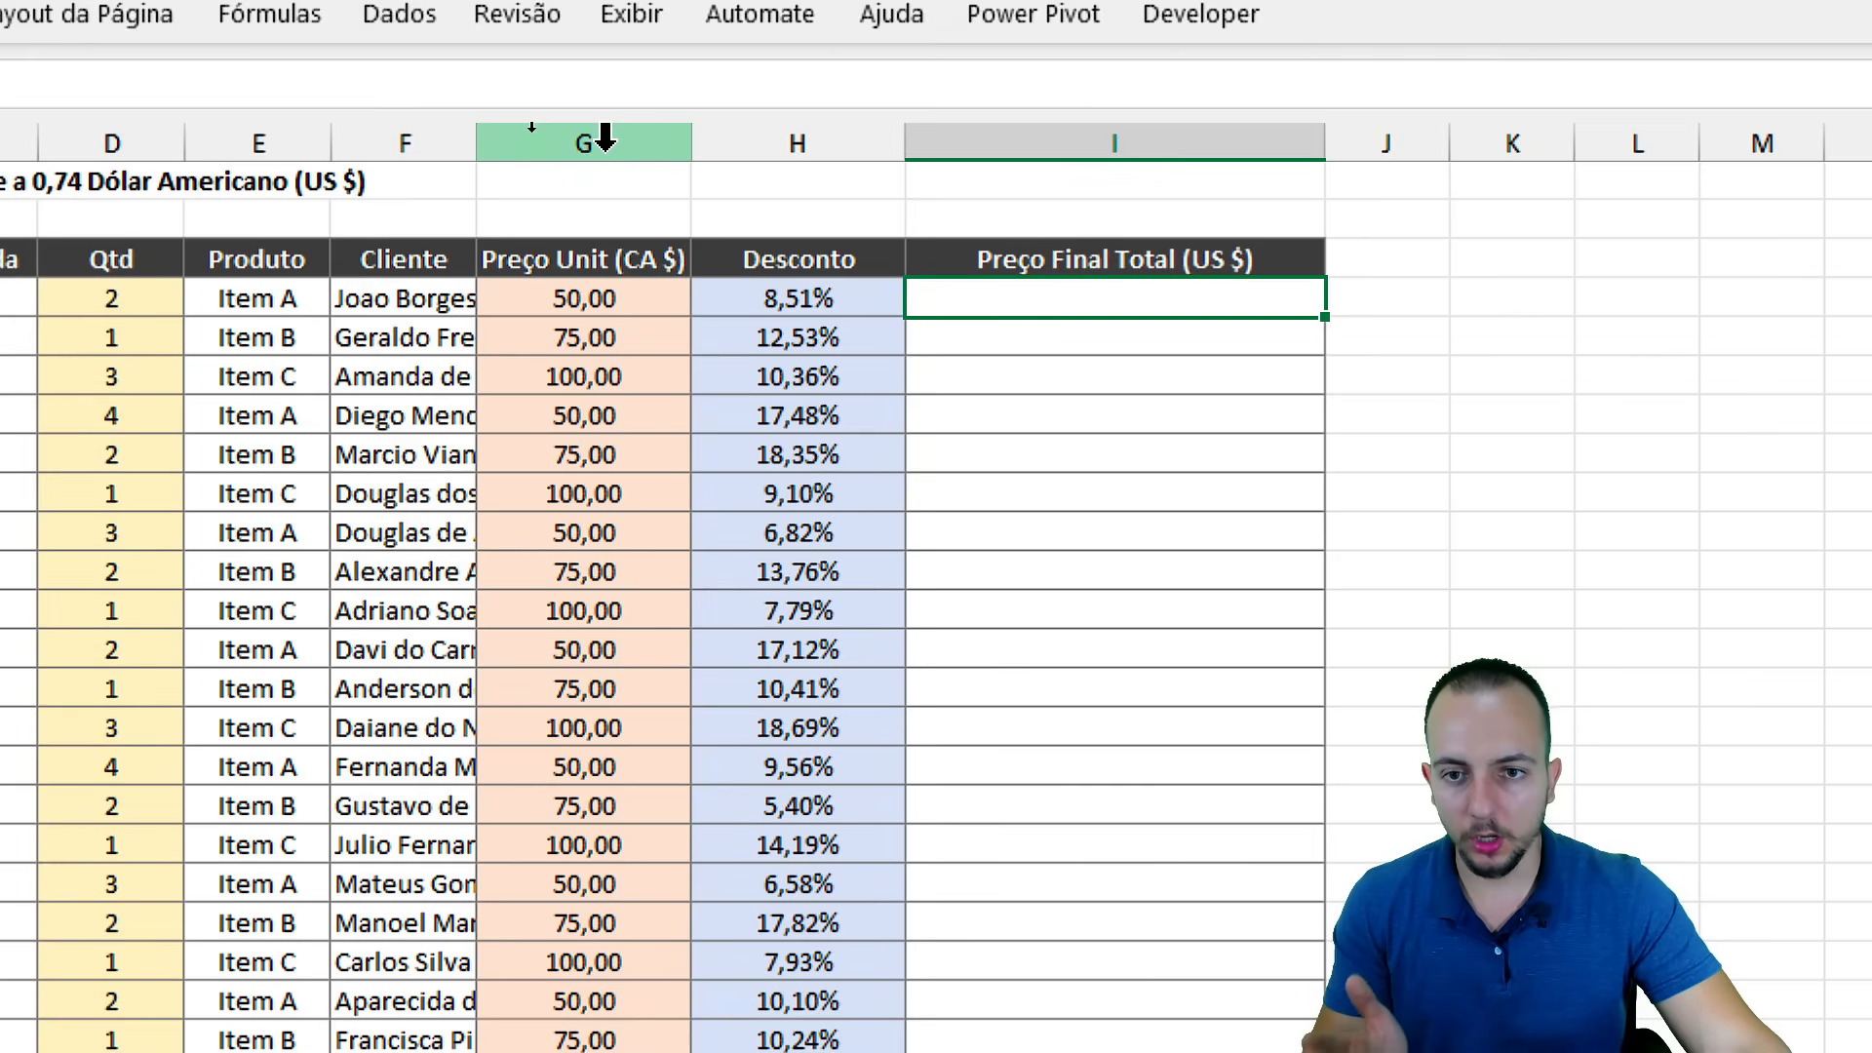
Enter the formula =G4*D4 in I4 to multiply the unit price by the quantity.
{"action": "left_click", "coordinate": [1076, 303]}
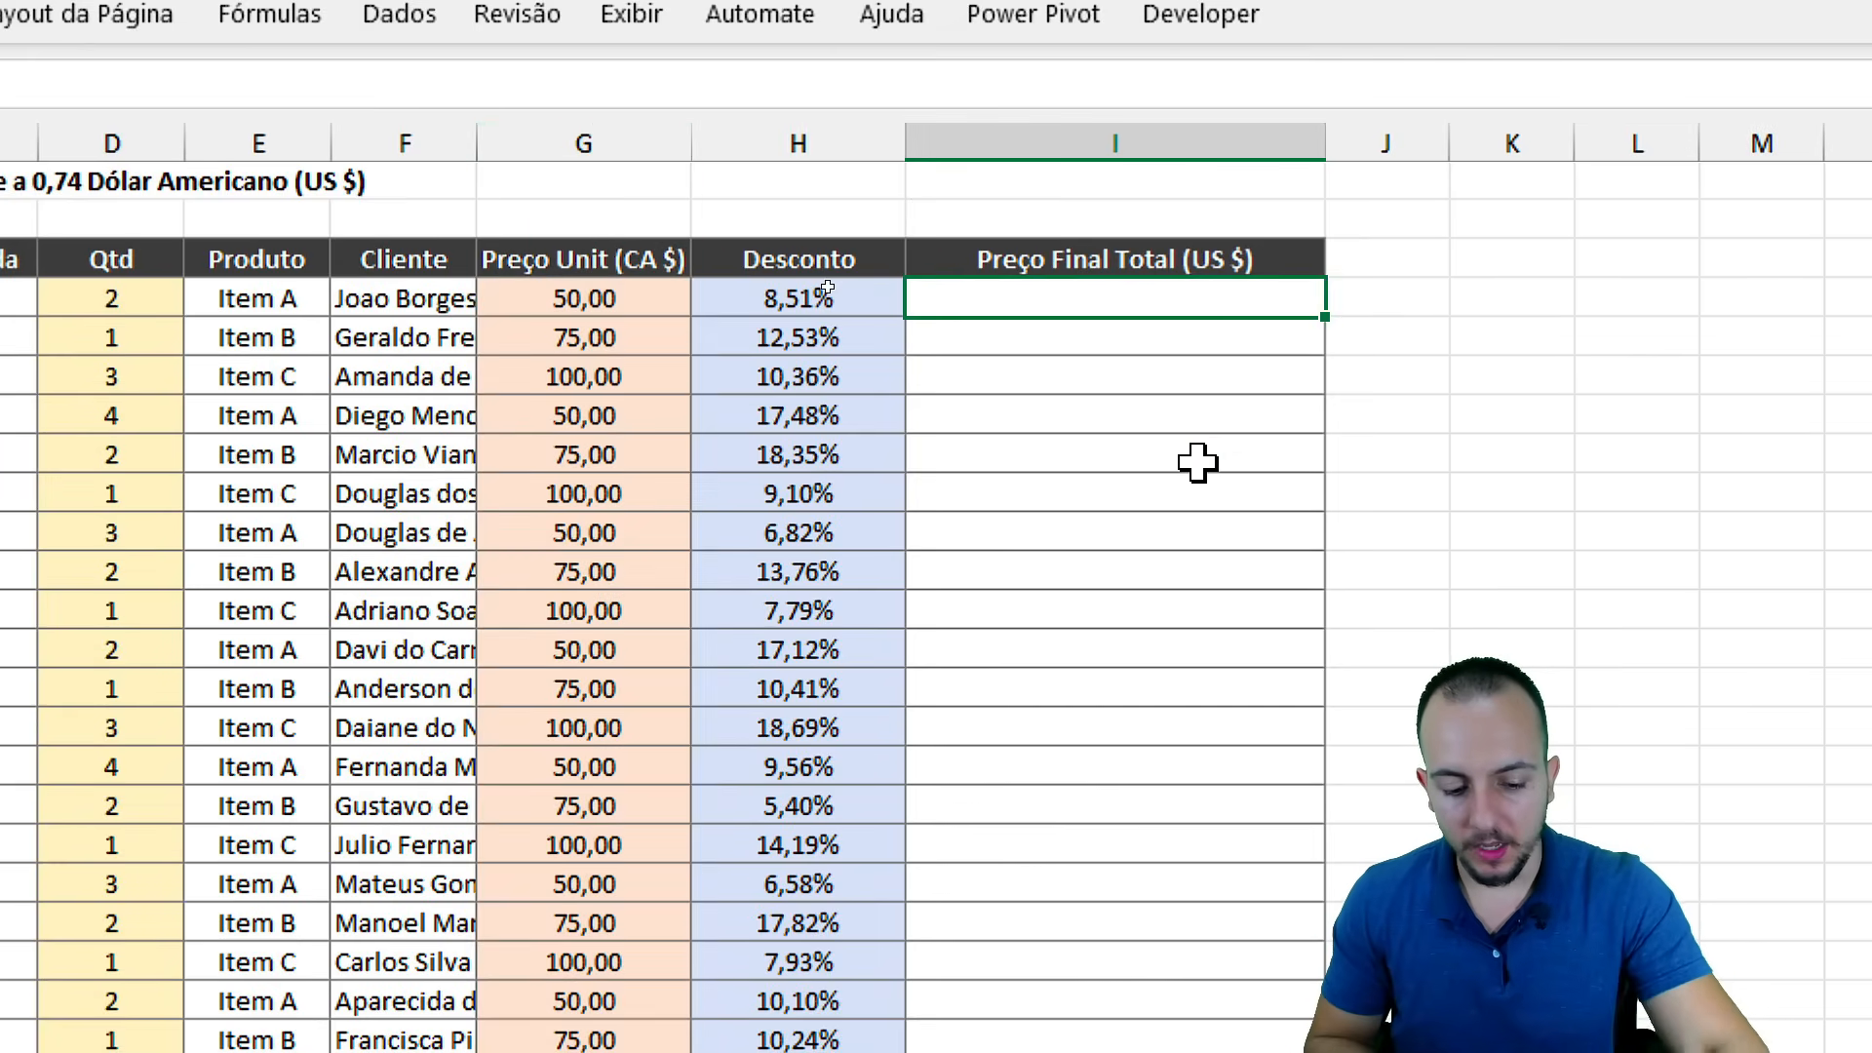
{"action": "type", "text": "="}
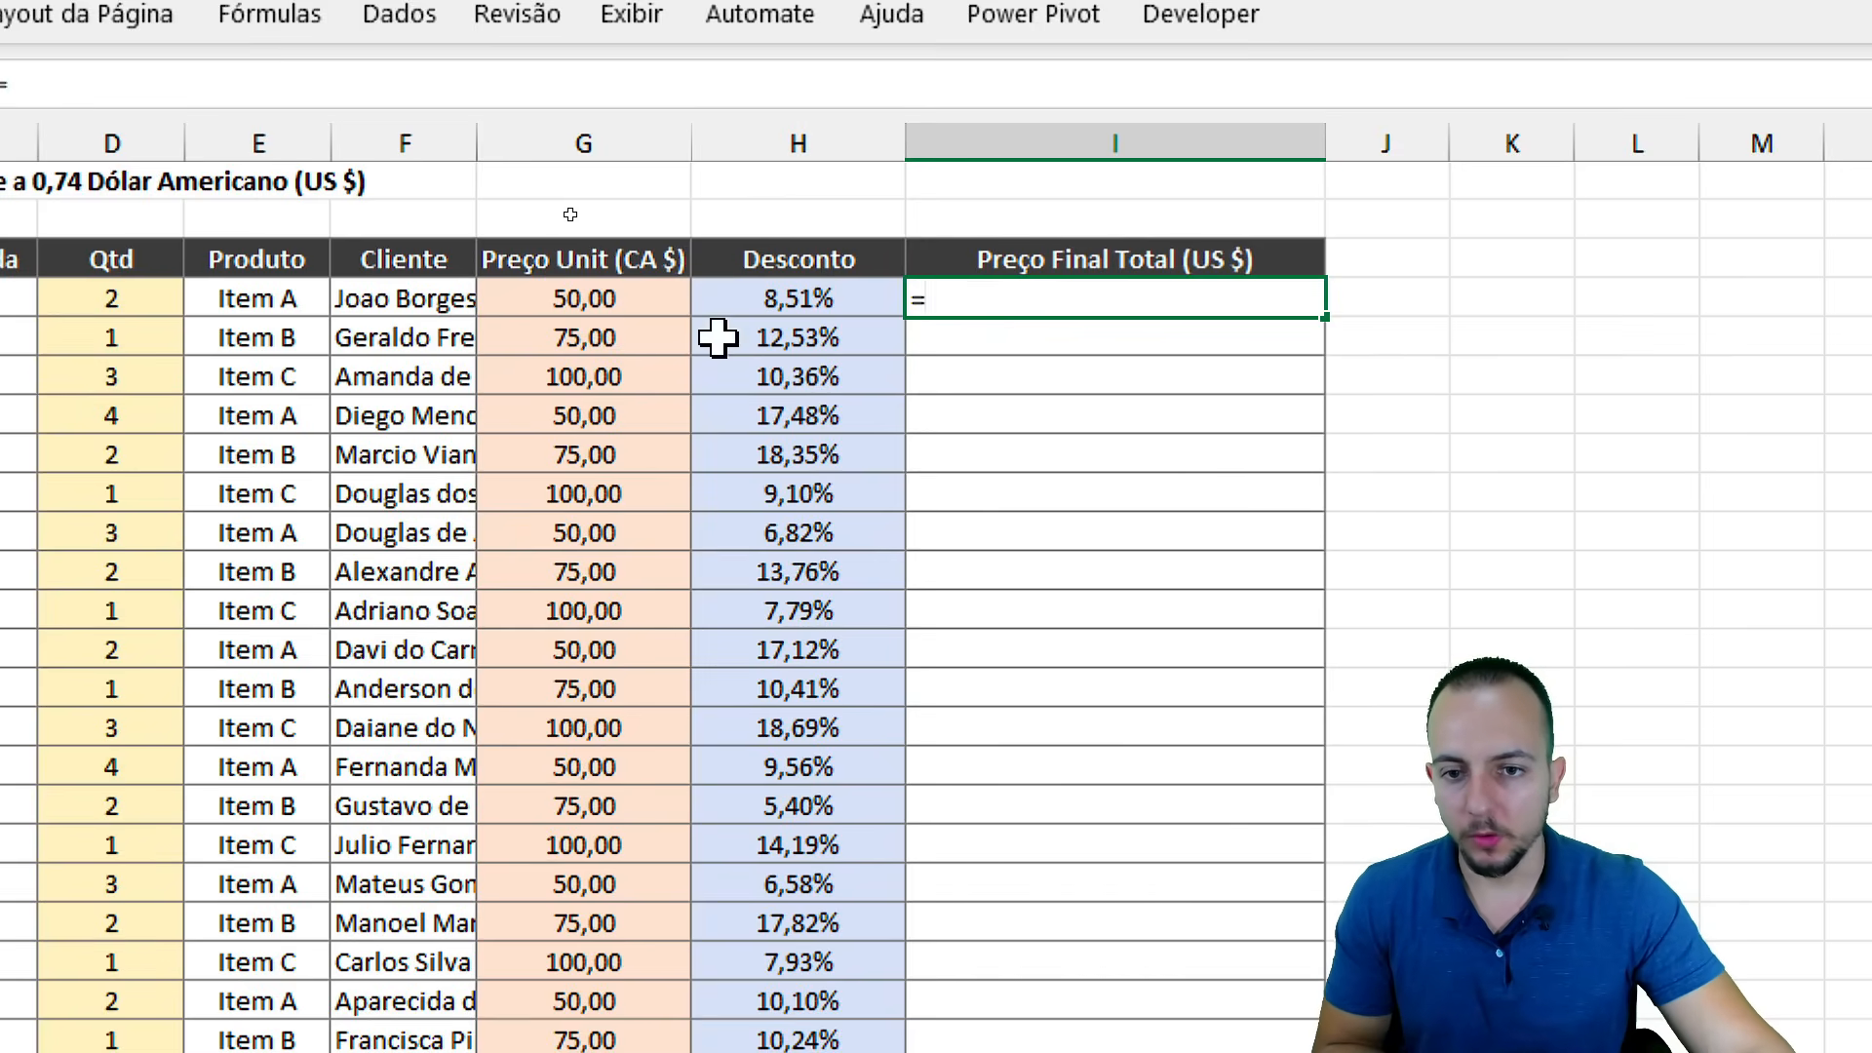
{"action": "left_click", "coordinate": [624, 302]}
{"action": "type", "text": "*"}
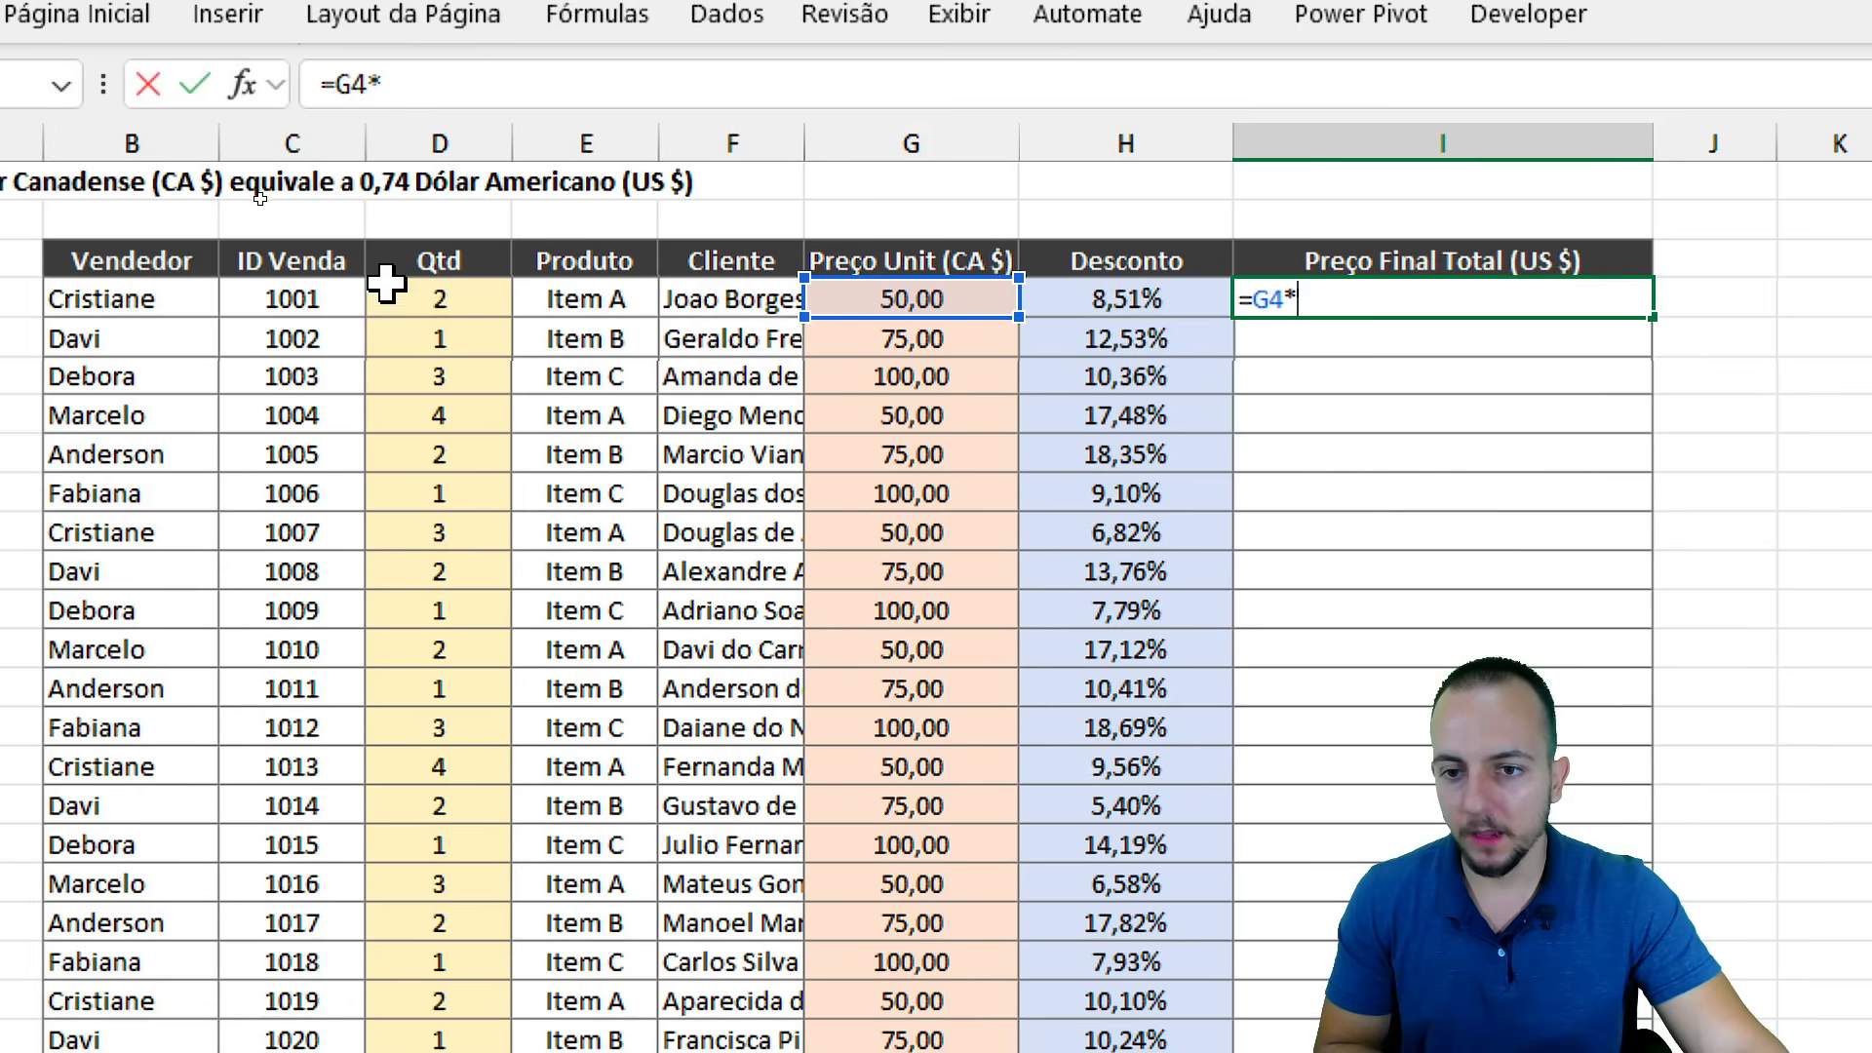
{"action": "left_click", "coordinate": [107, 300]}
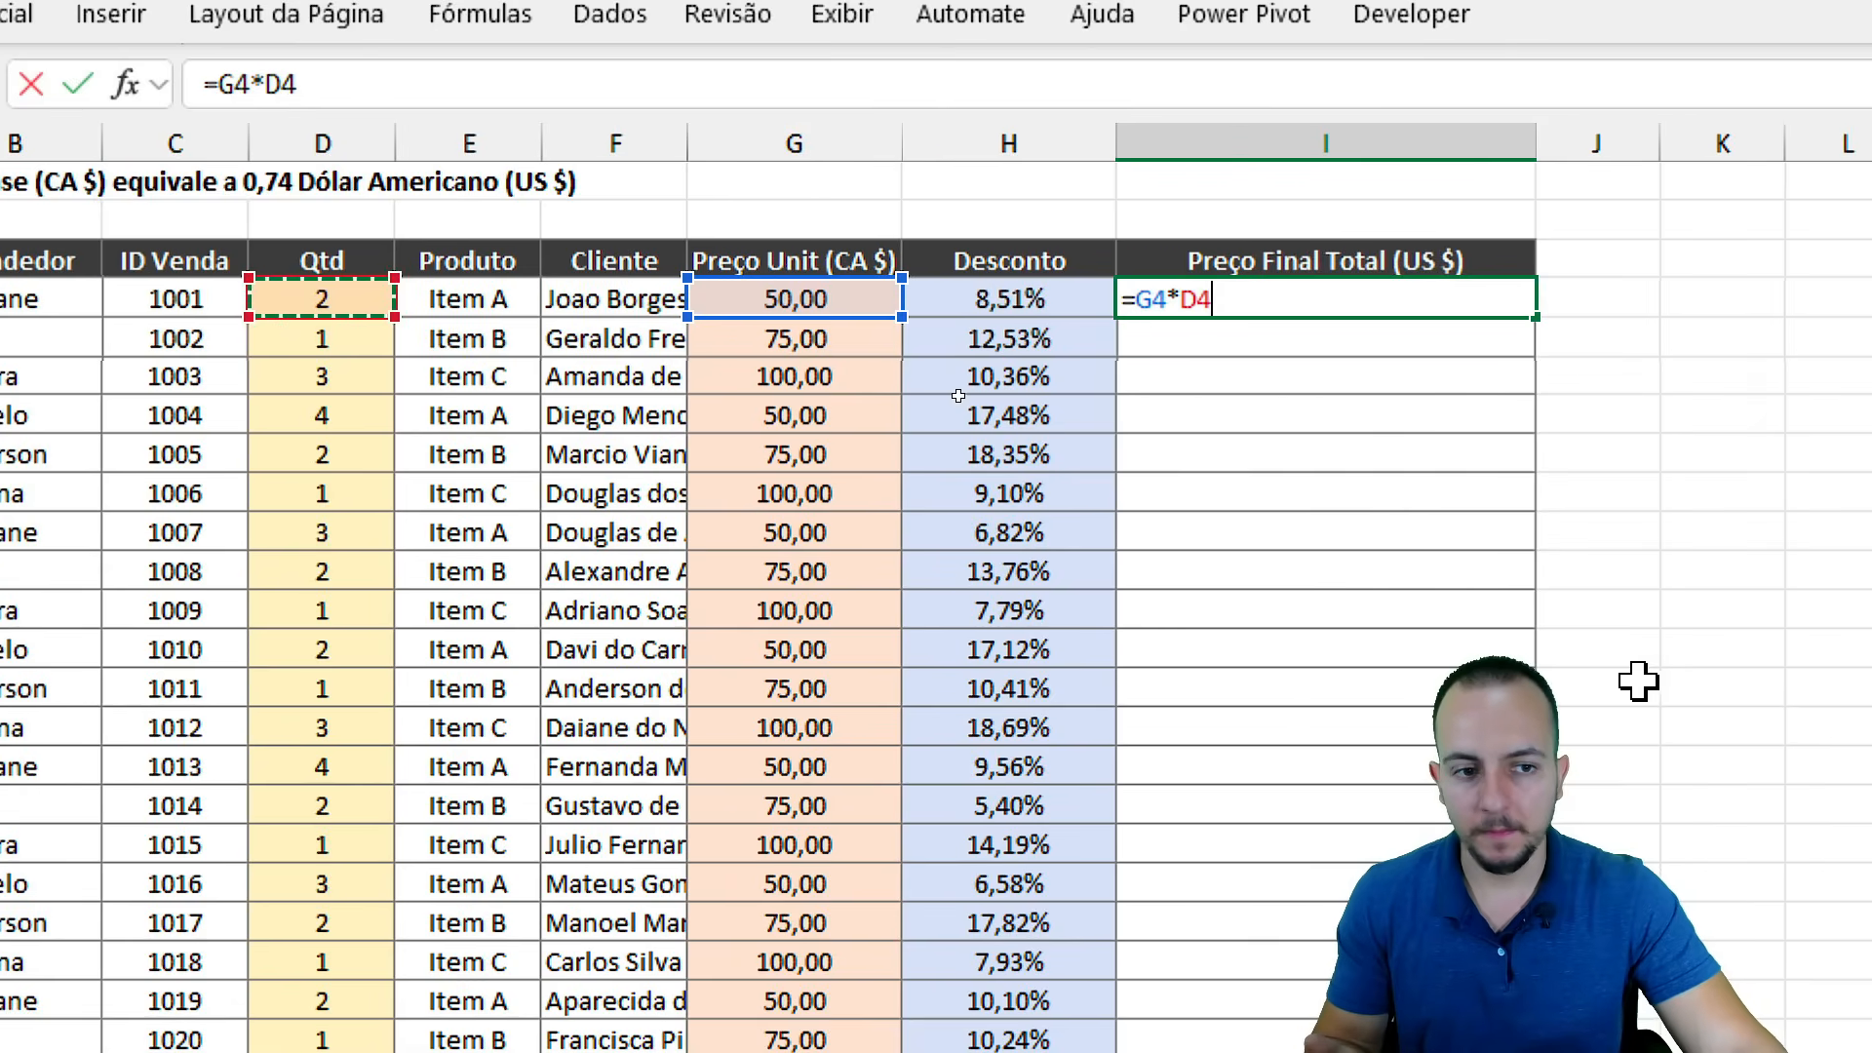
{"action": "key", "text": "Return"}
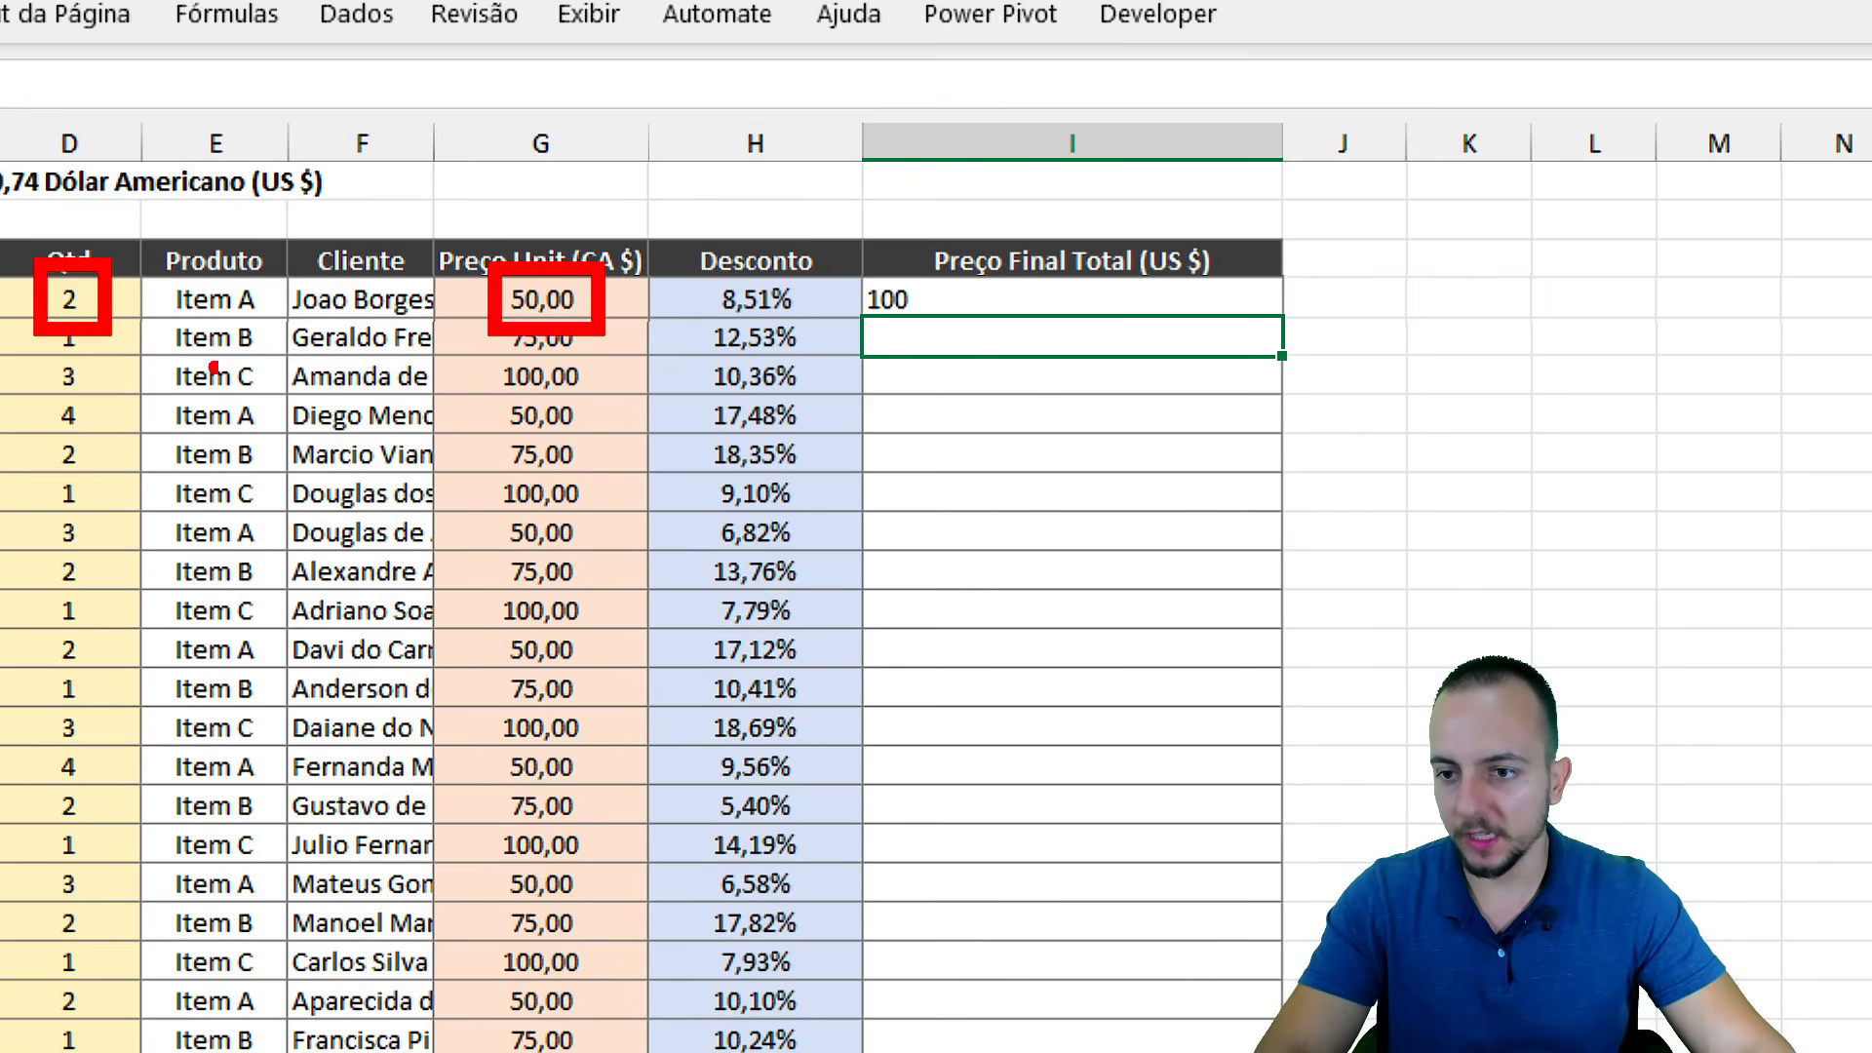
{"action": "left_click_drag", "start_coordinate": [899, 257], "coordinate": [909, 253]}
{"action": "left_click_drag", "start_coordinate": [945, 406], "coordinate": [1266, 251]}
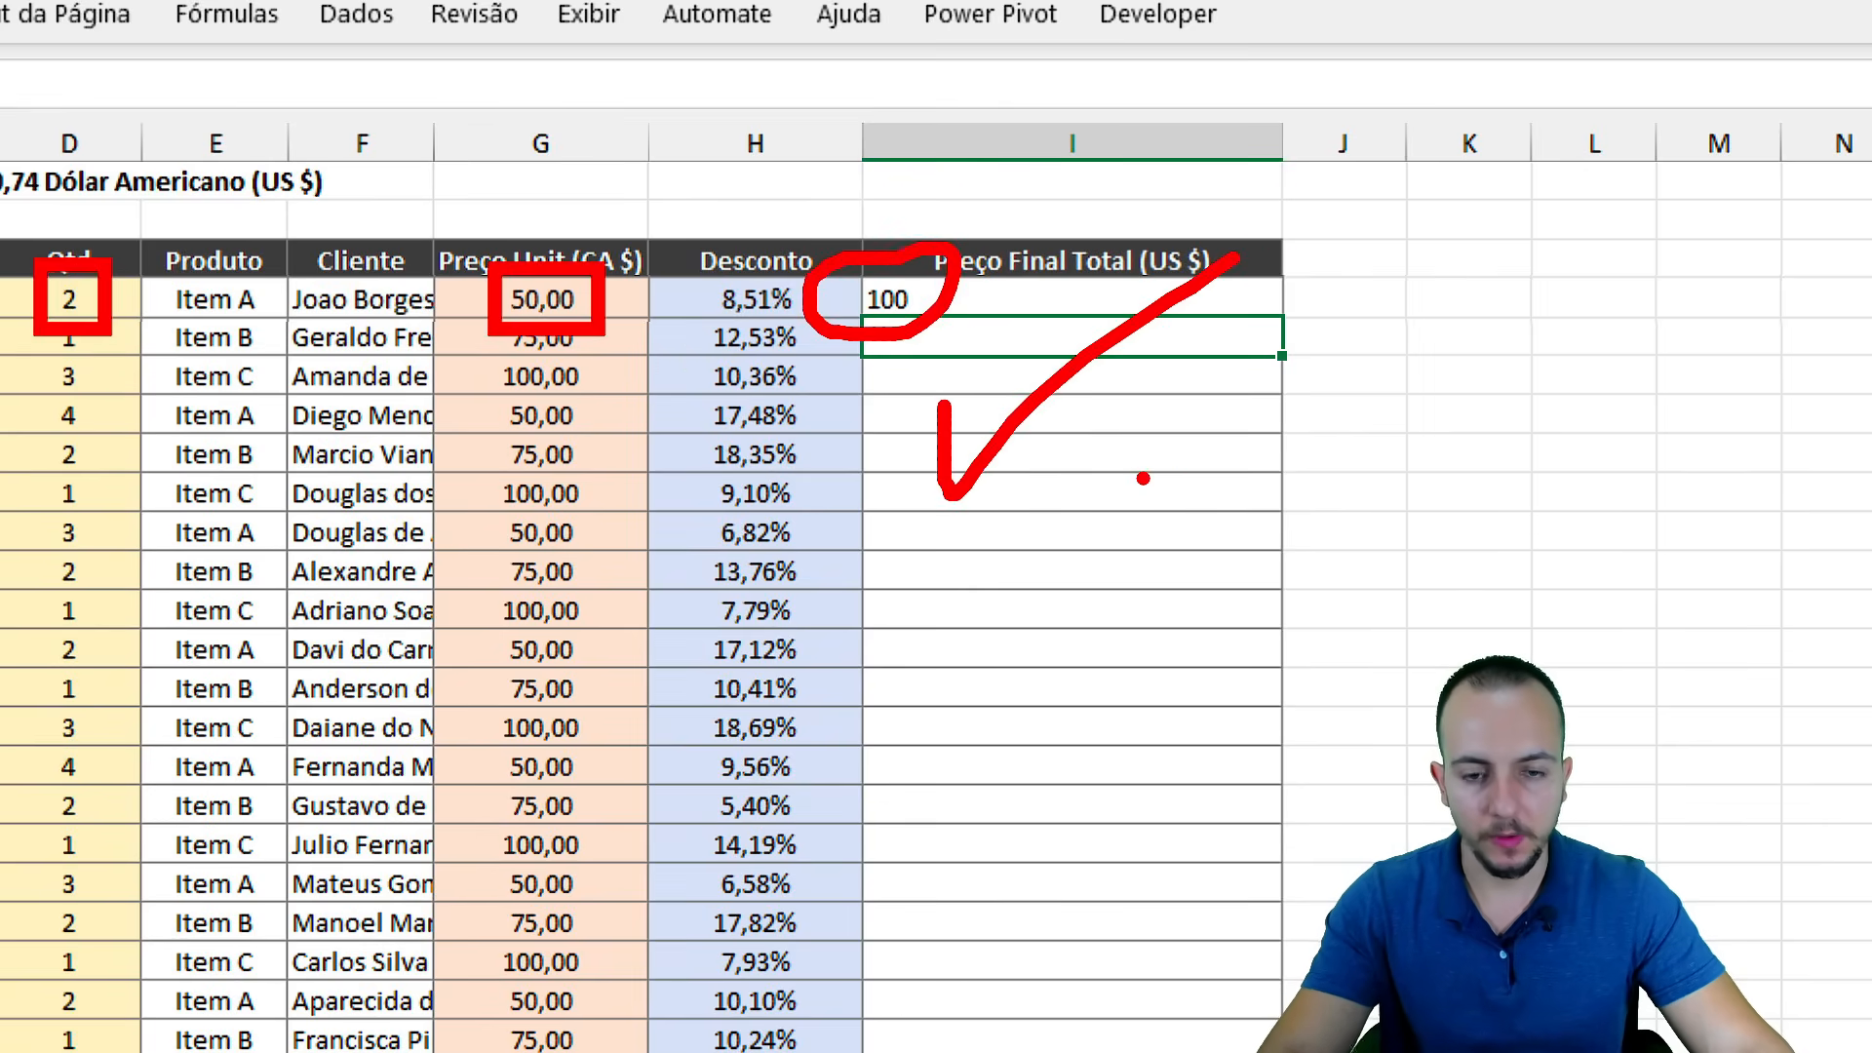
{"action": "key", "text": "Escape"}
Enclose the G4*D4 product in the formula of I4 in parentheses.
{"action": "left_click", "coordinate": [936, 298]}
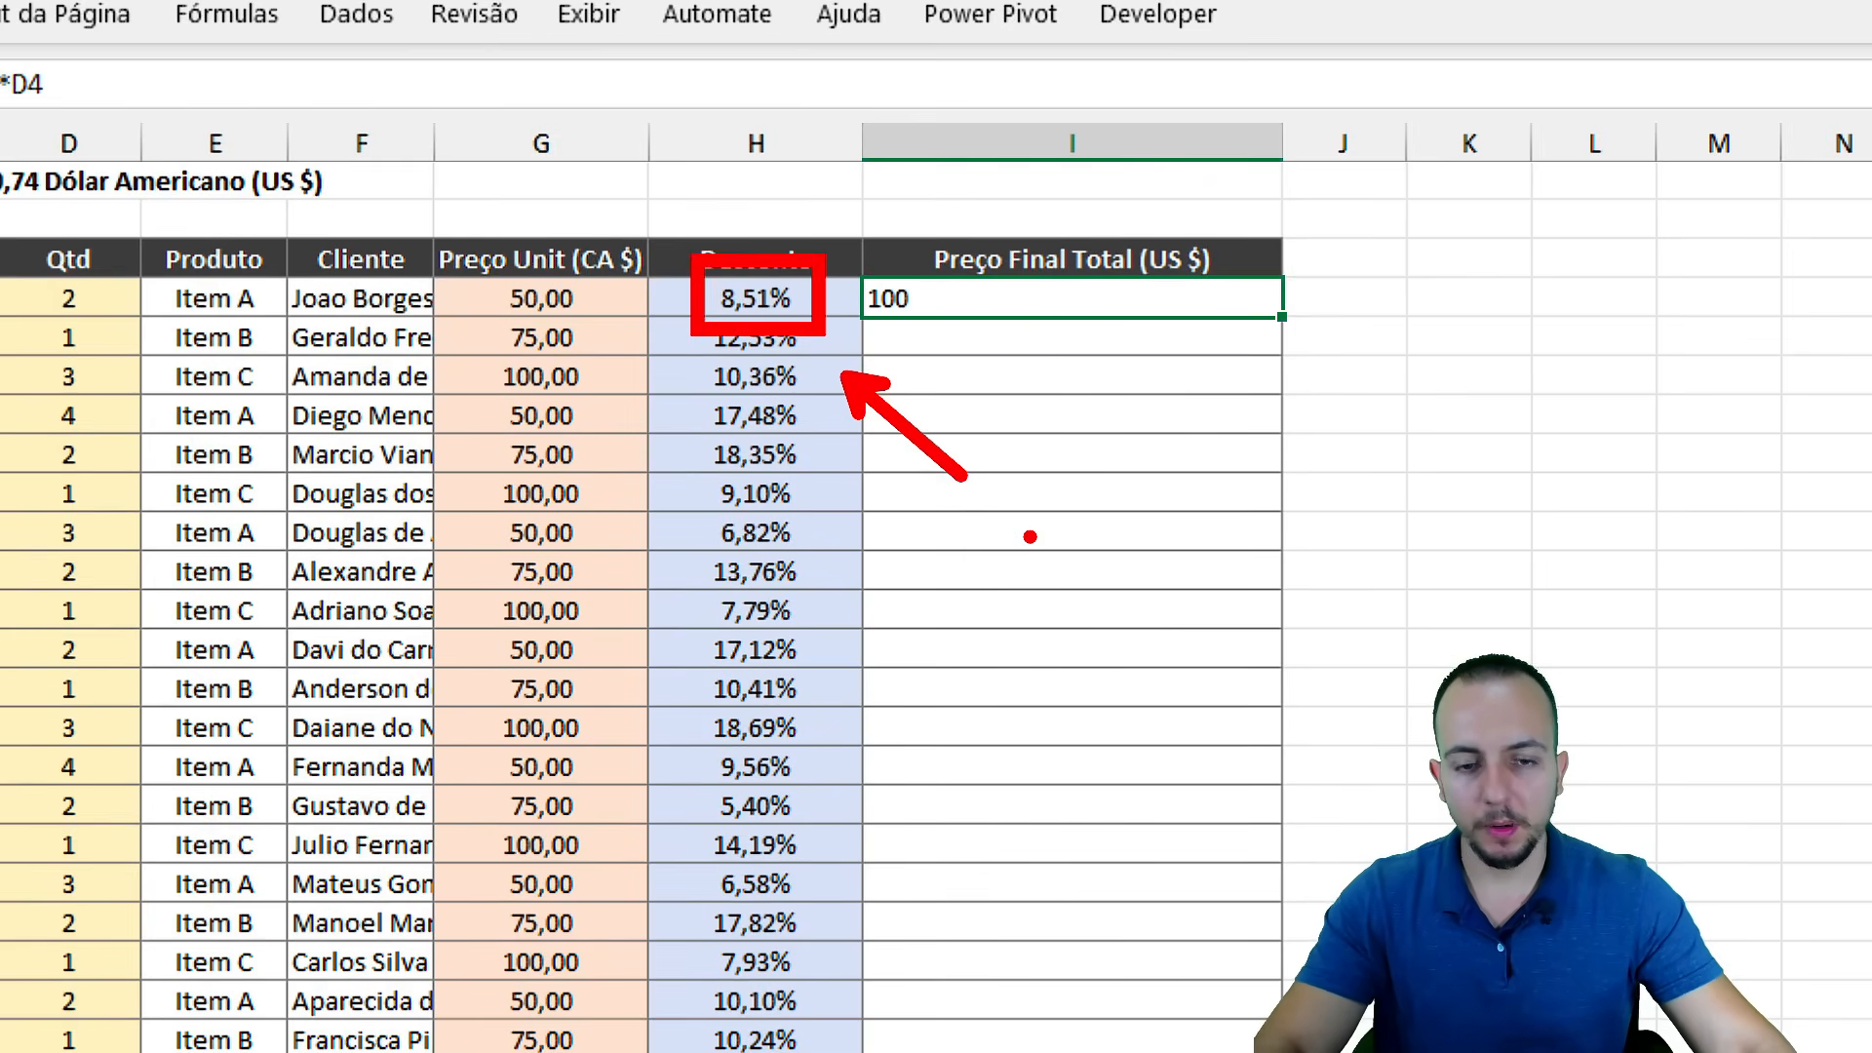
{"action": "double_click", "coordinate": [947, 300]}
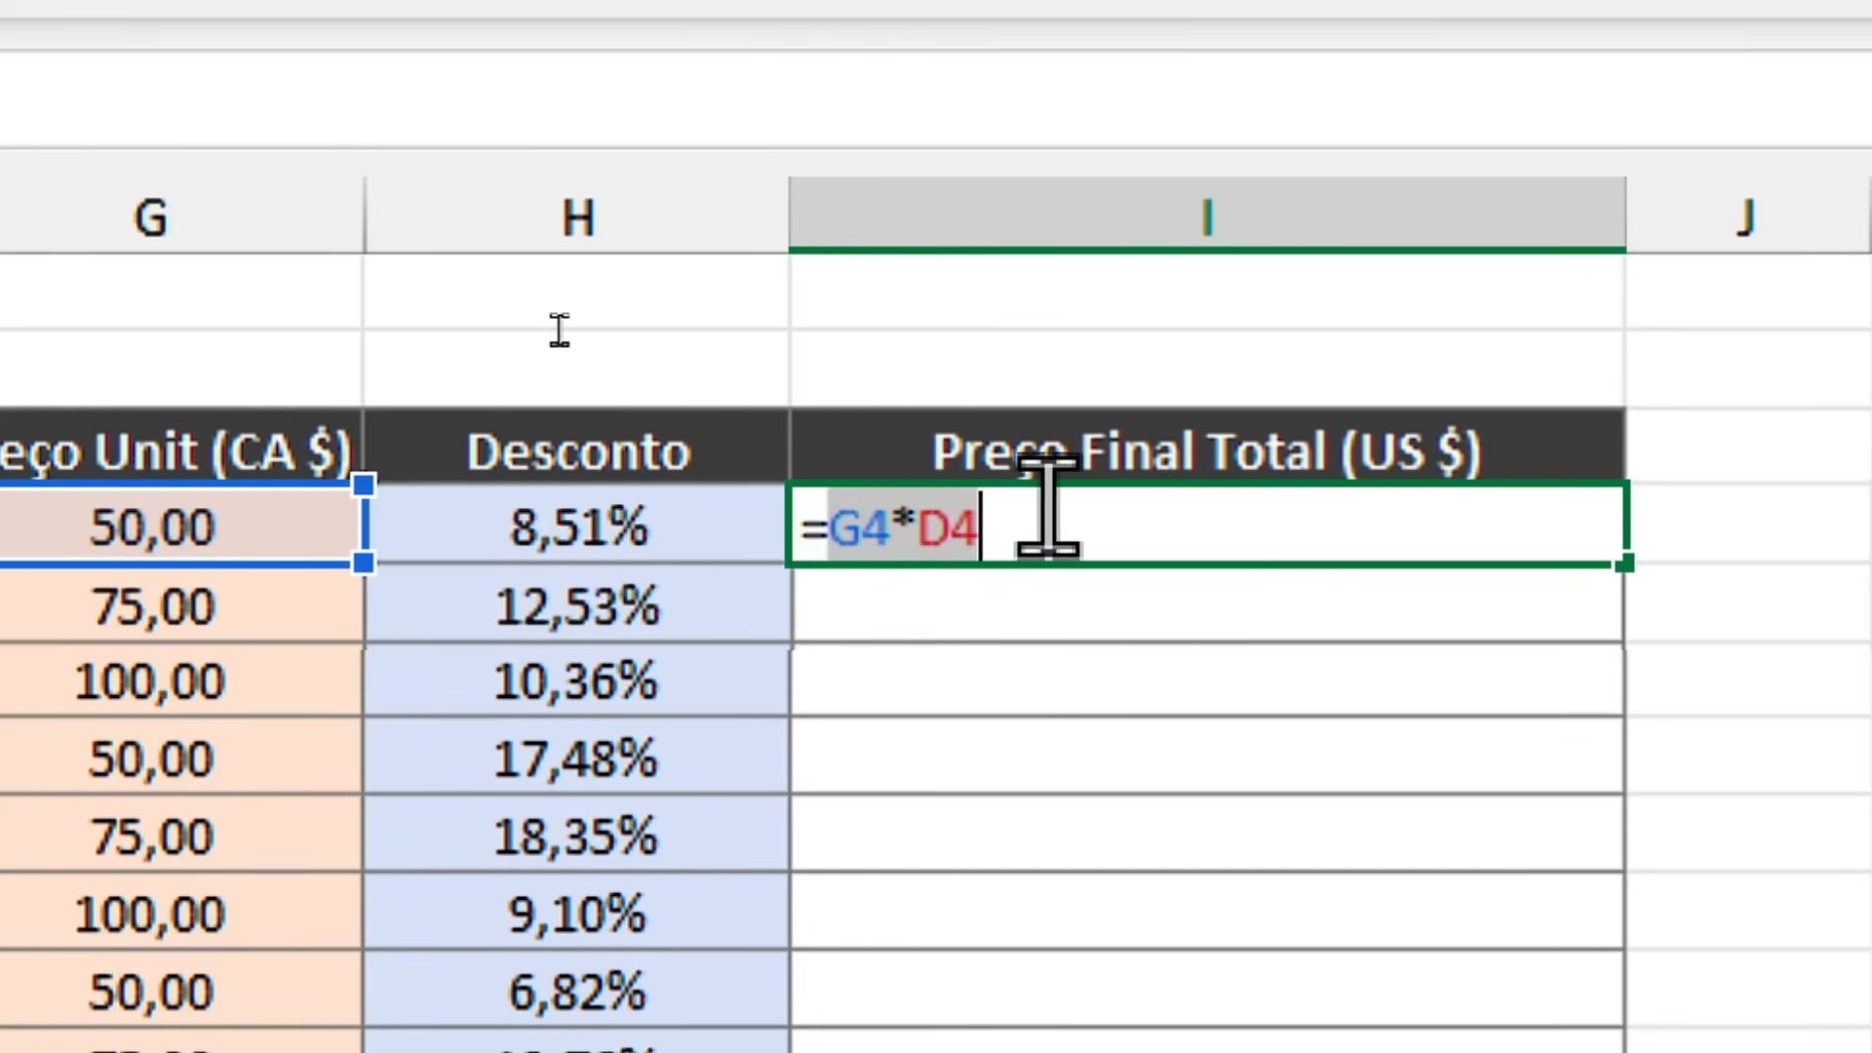
{"action": "type", "text": "("}
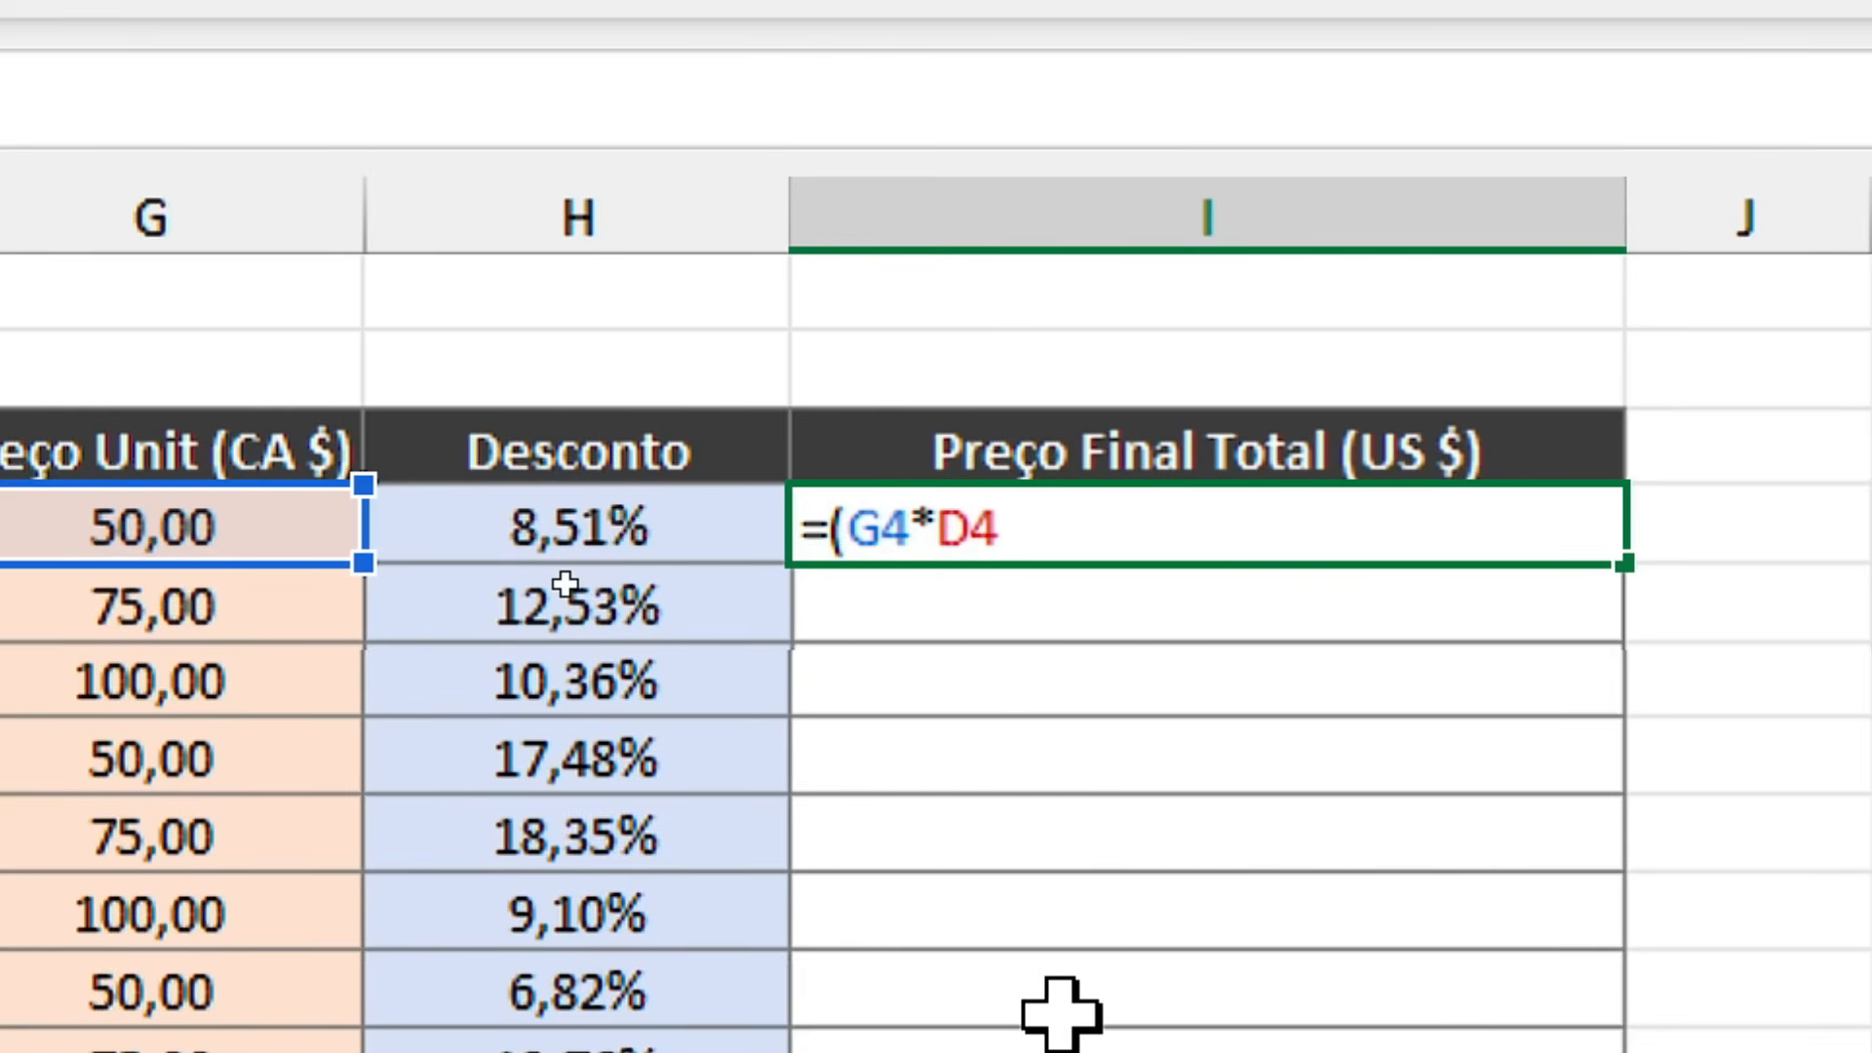
{"action": "left_click", "coordinate": [1120, 501]}
{"action": "type", "text": ")-("}
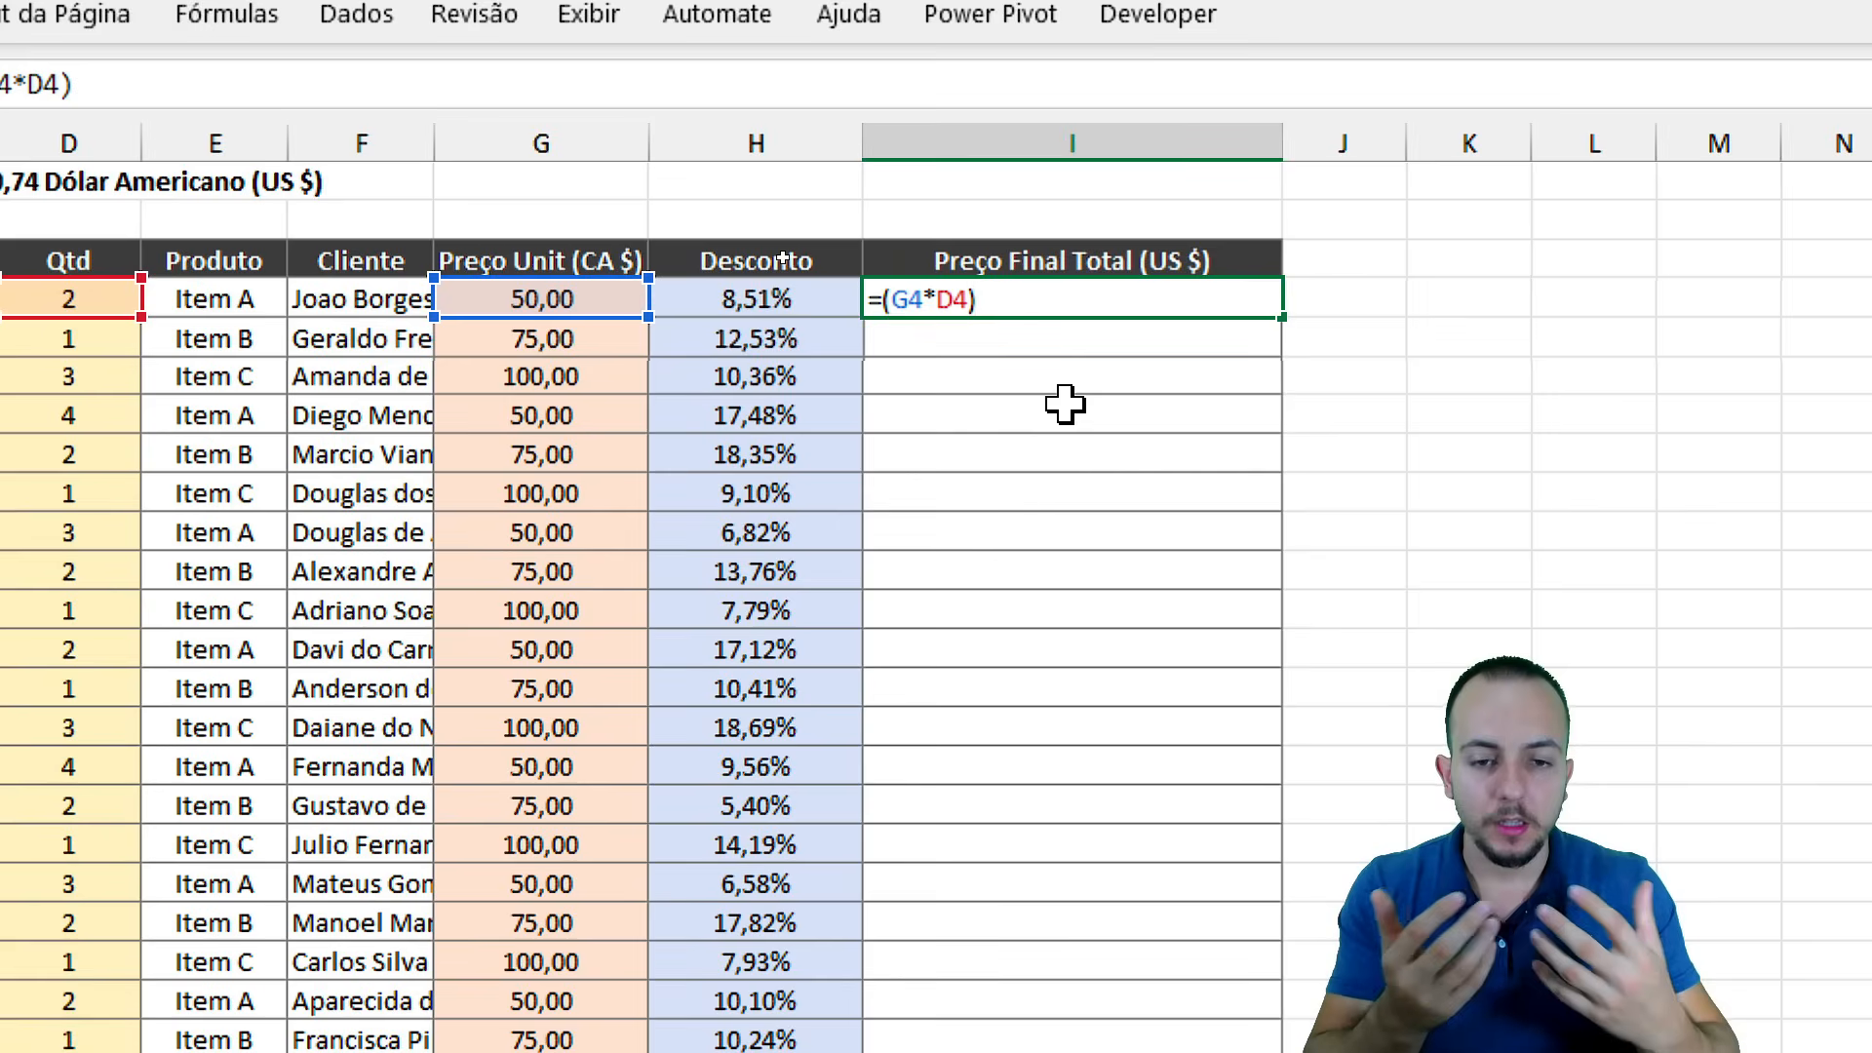
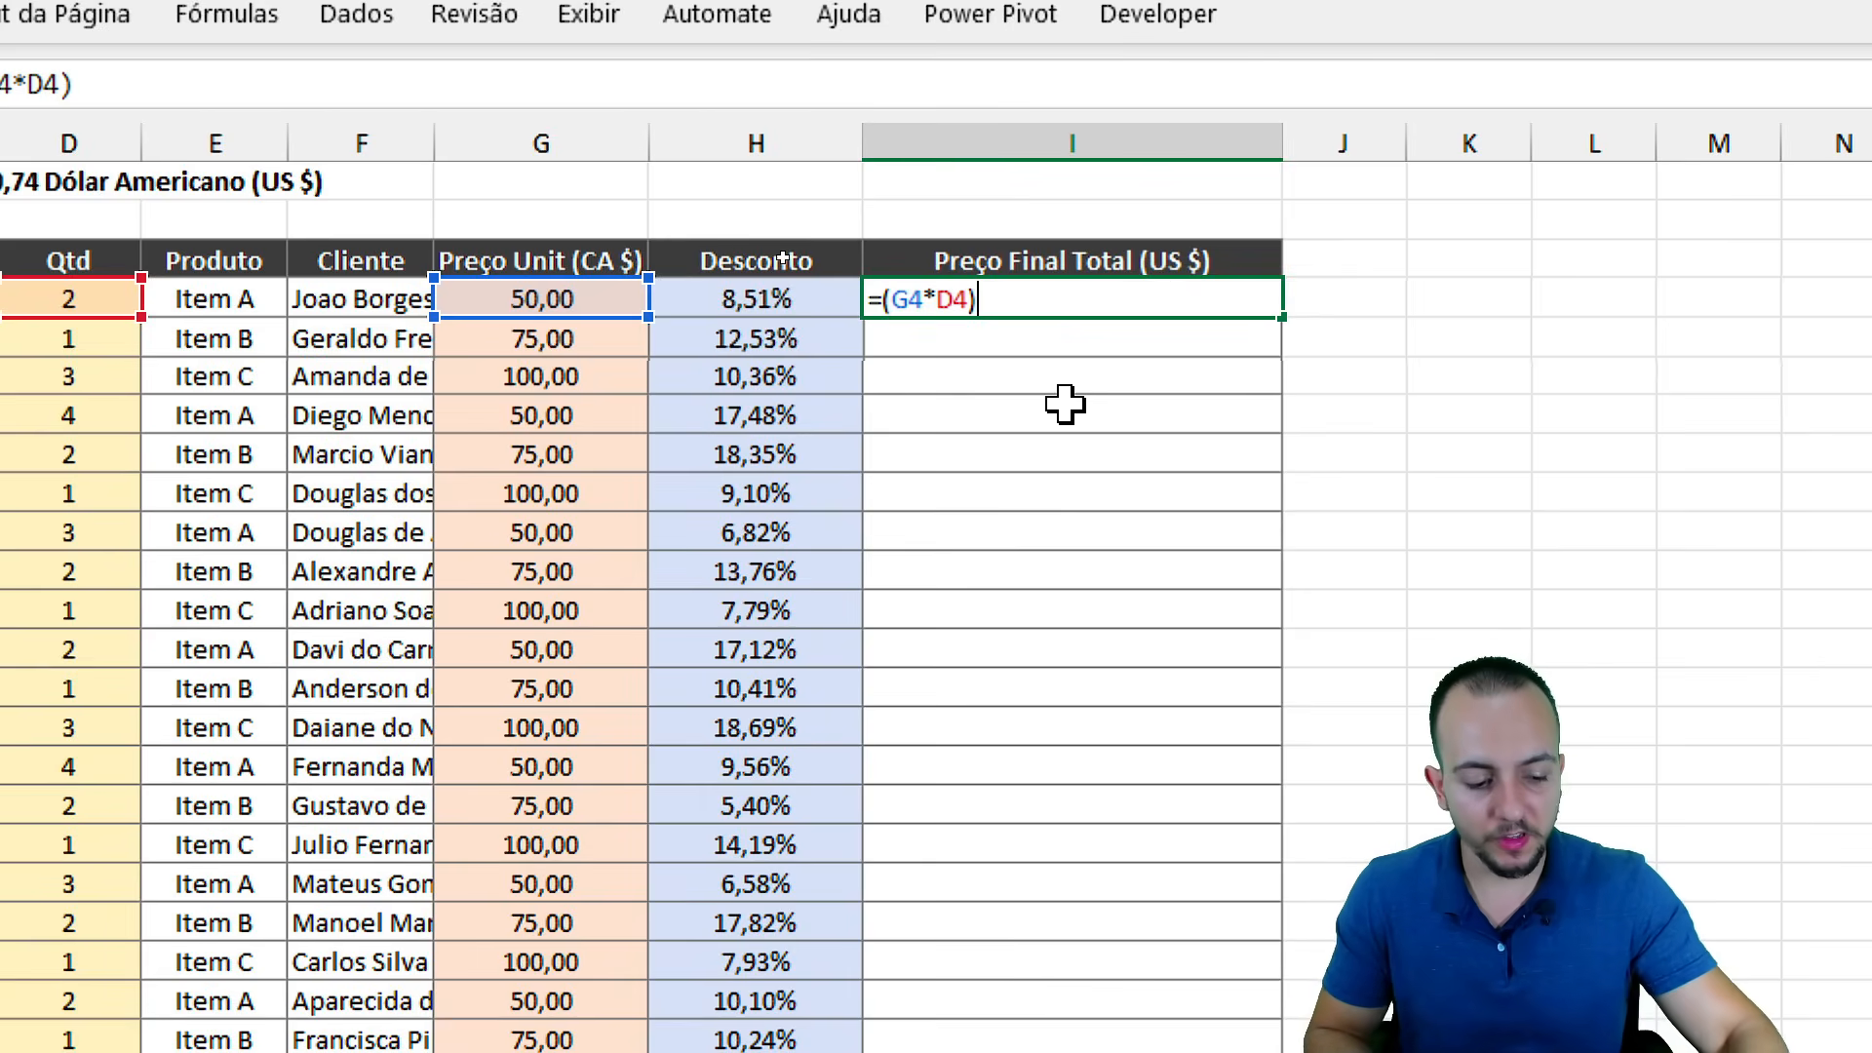
Subtract the discount amount in I4 by completing the formula as =(G4*D4)-(G4*H4*D4).
{"action": "type", "text": "-("}
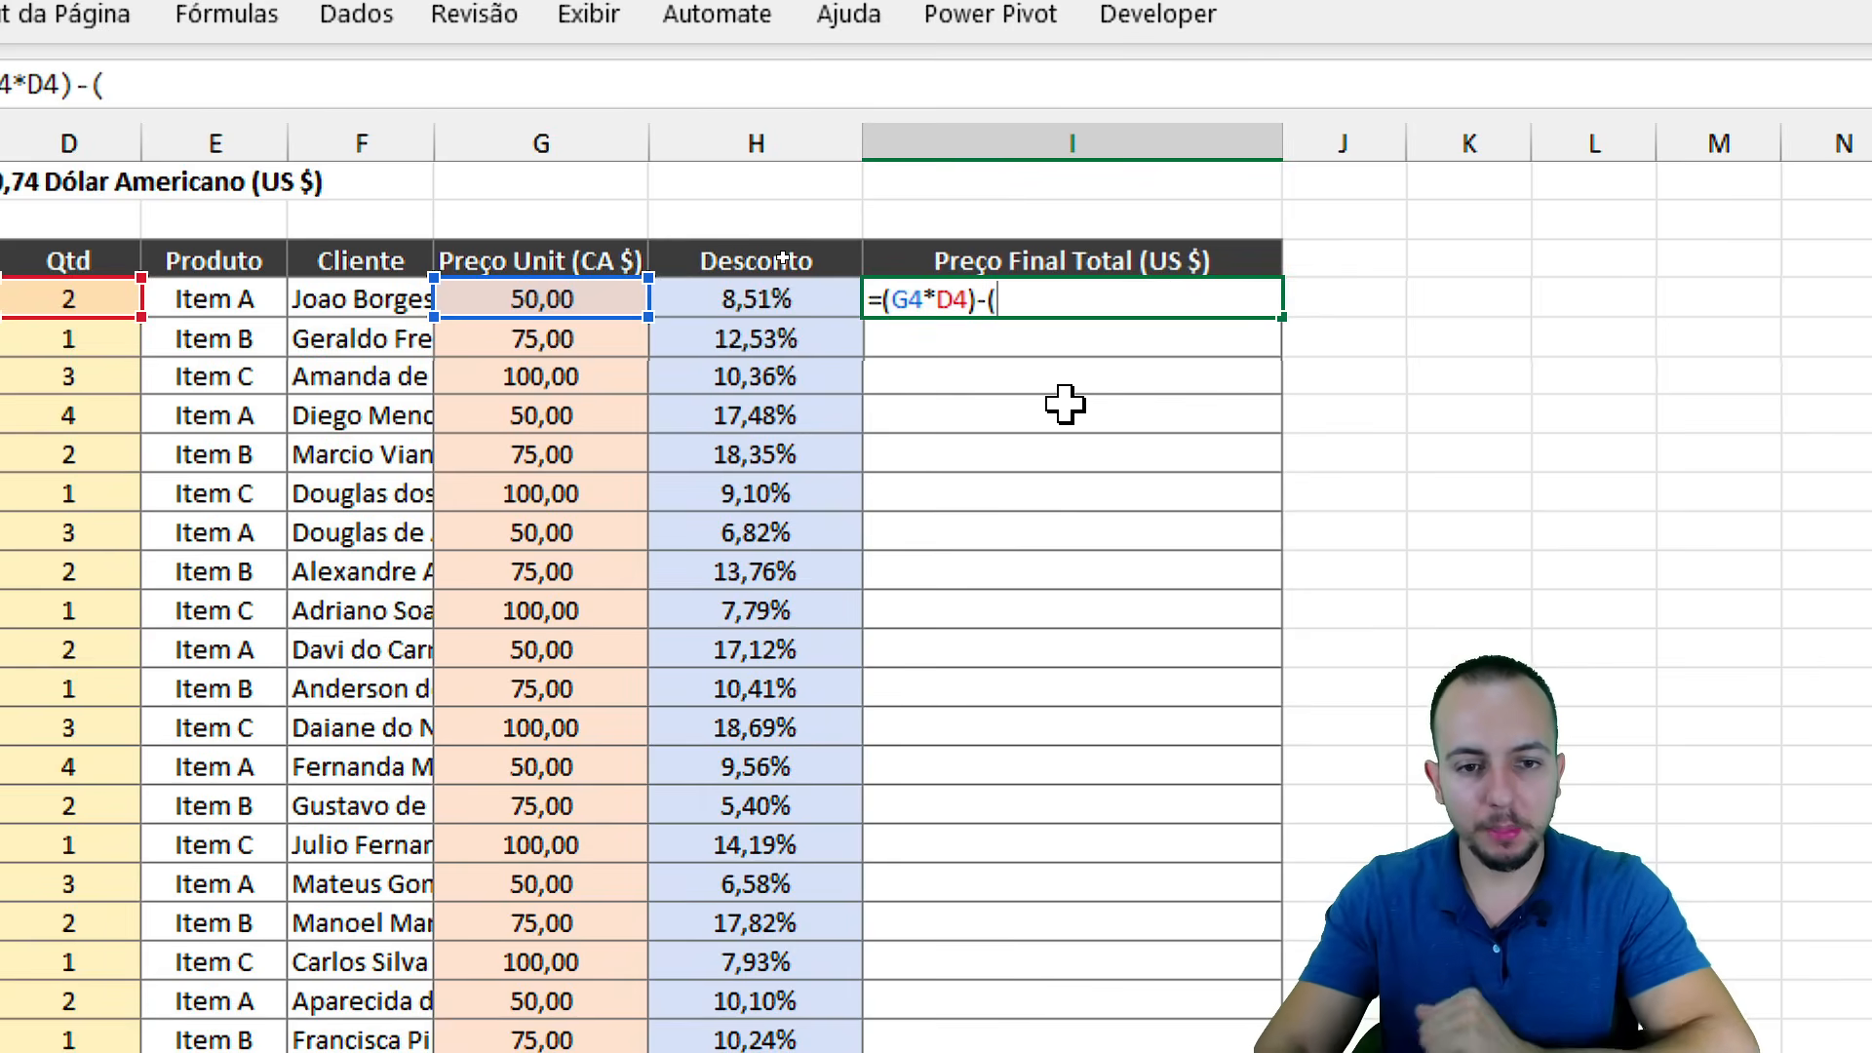
{"action": "left_click", "coordinate": [610, 298]}
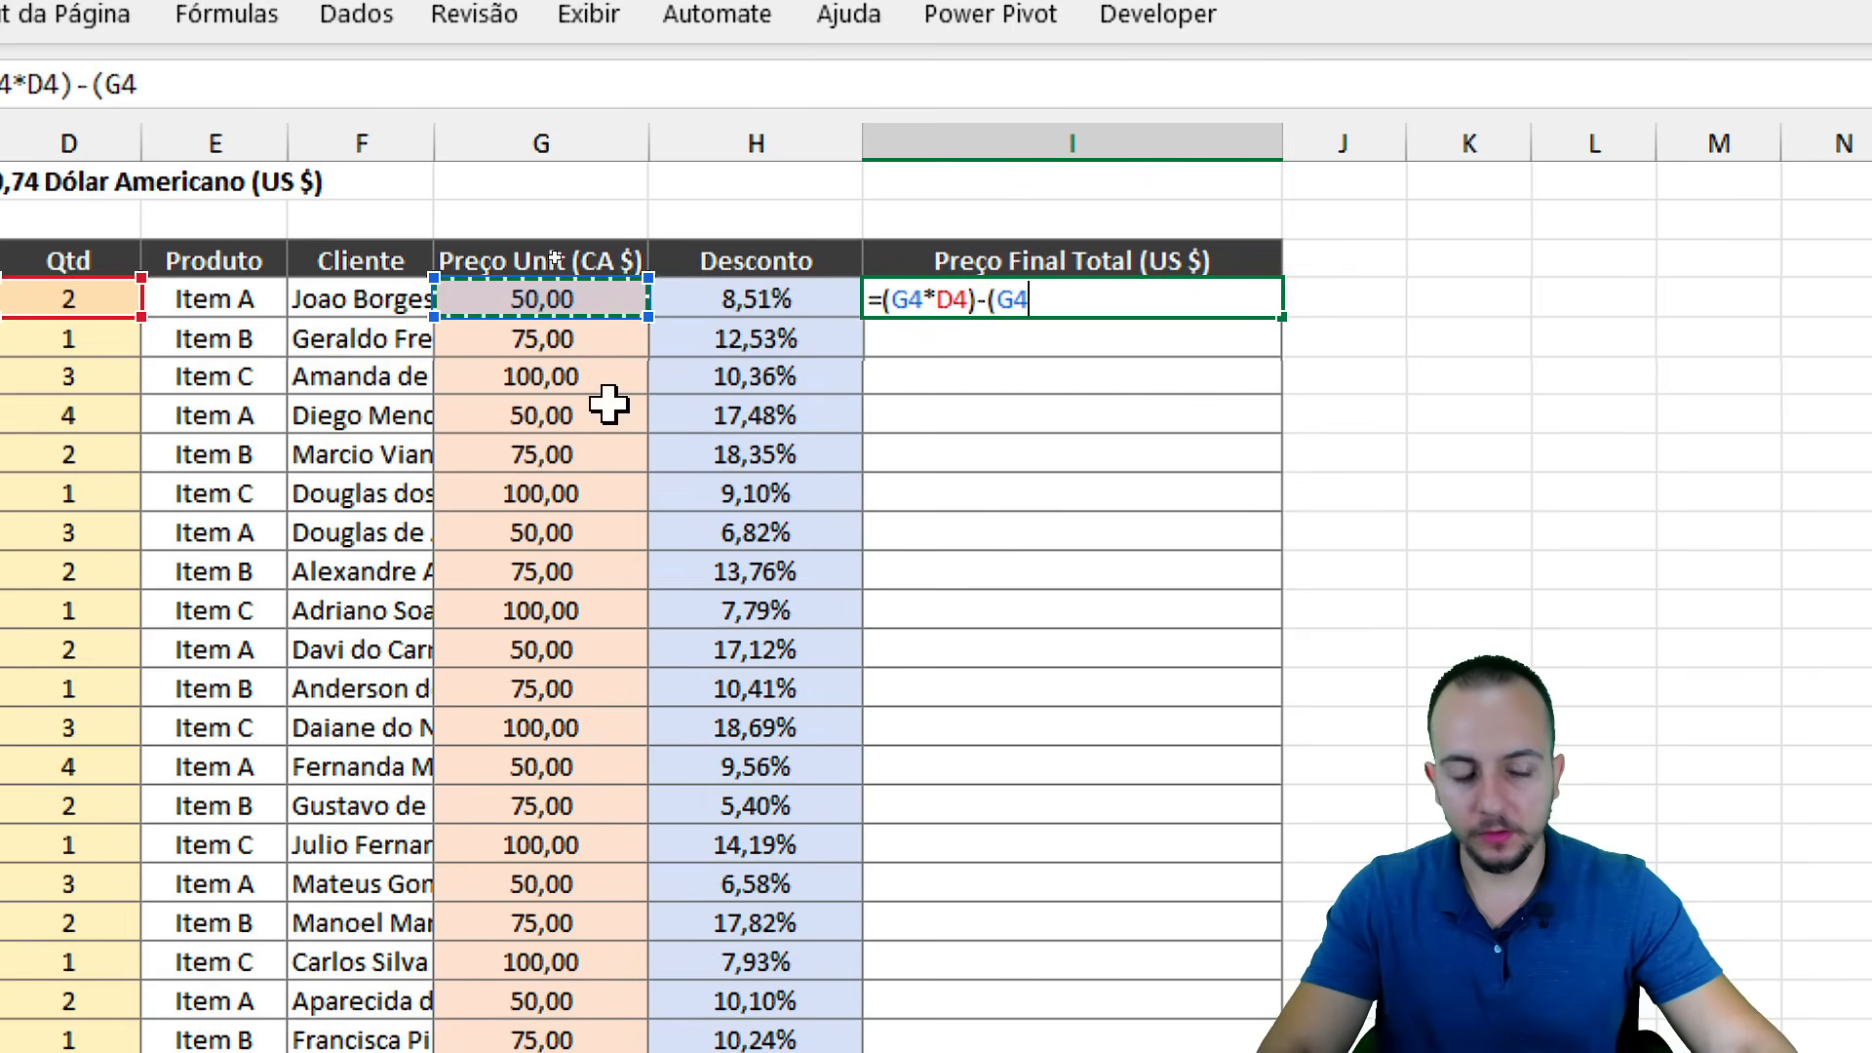
{"action": "type", "text": "*"}
{"action": "left_click", "coordinate": [741, 297]}
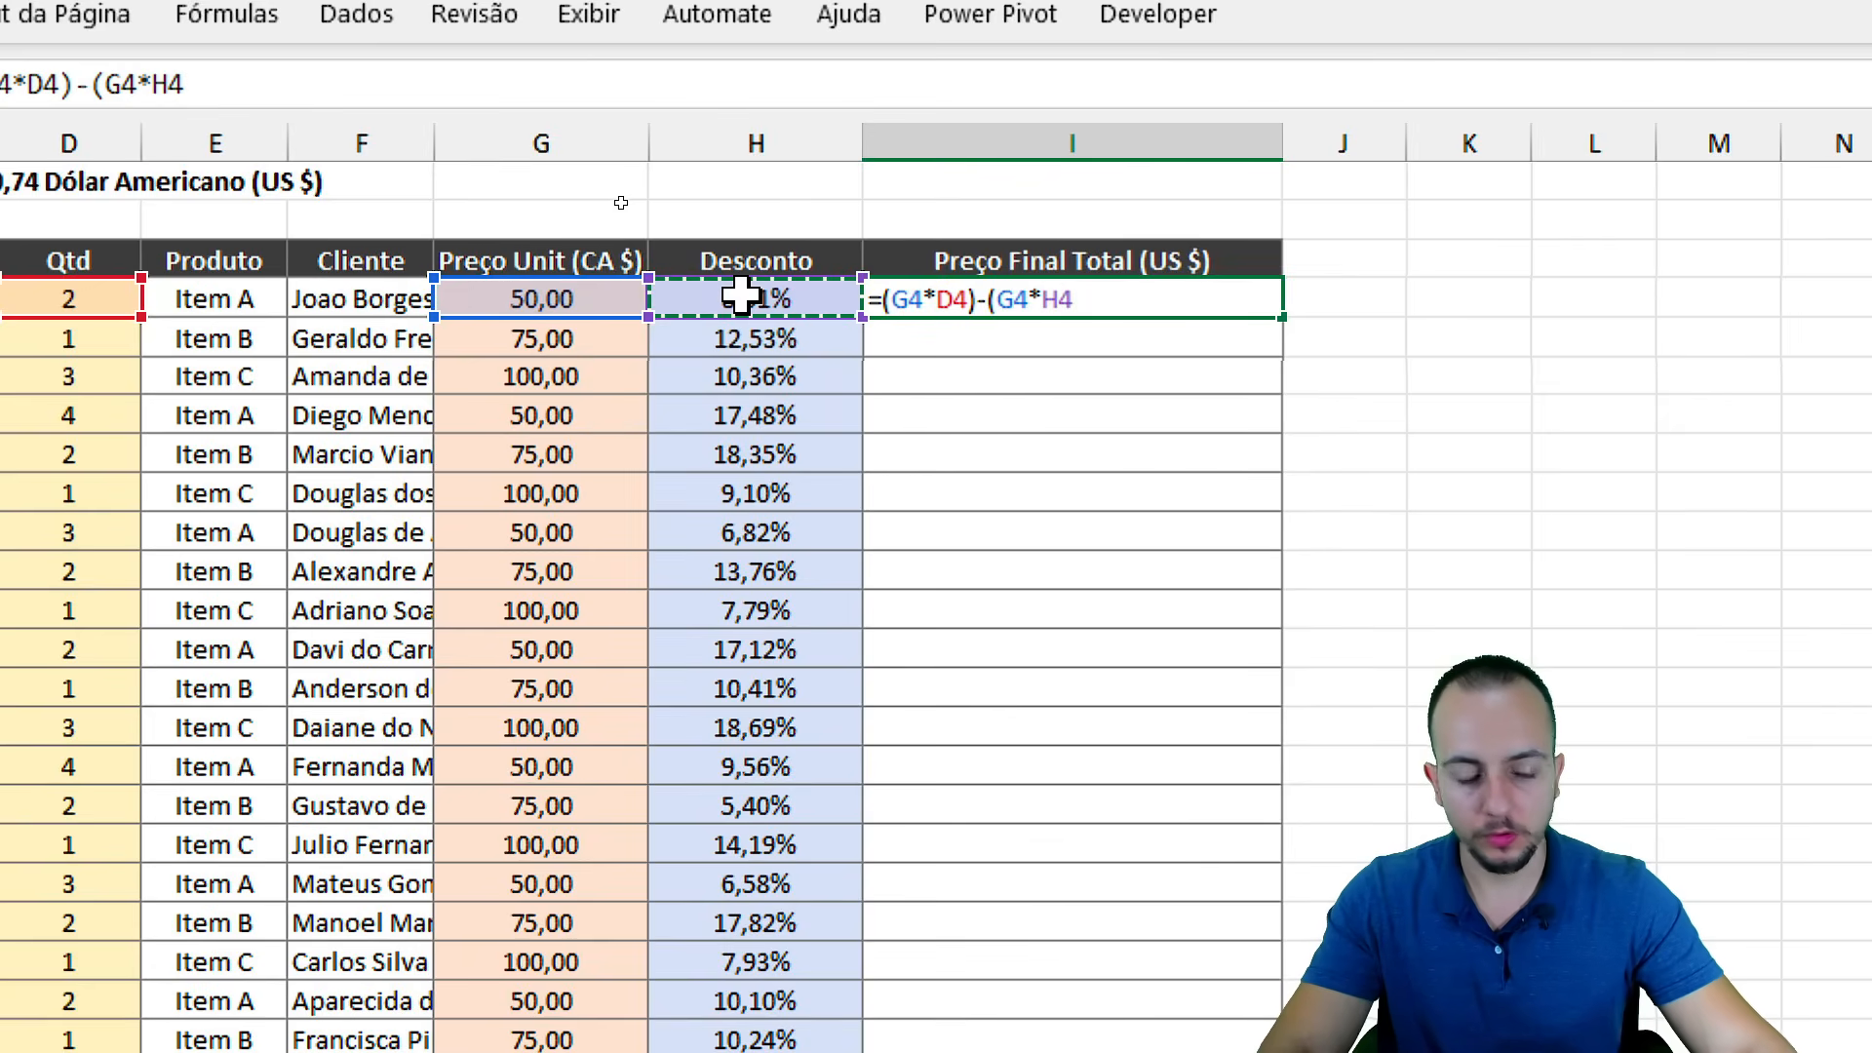
{"action": "type", "text": "*"}
{"action": "left_click", "coordinate": [97, 298]}
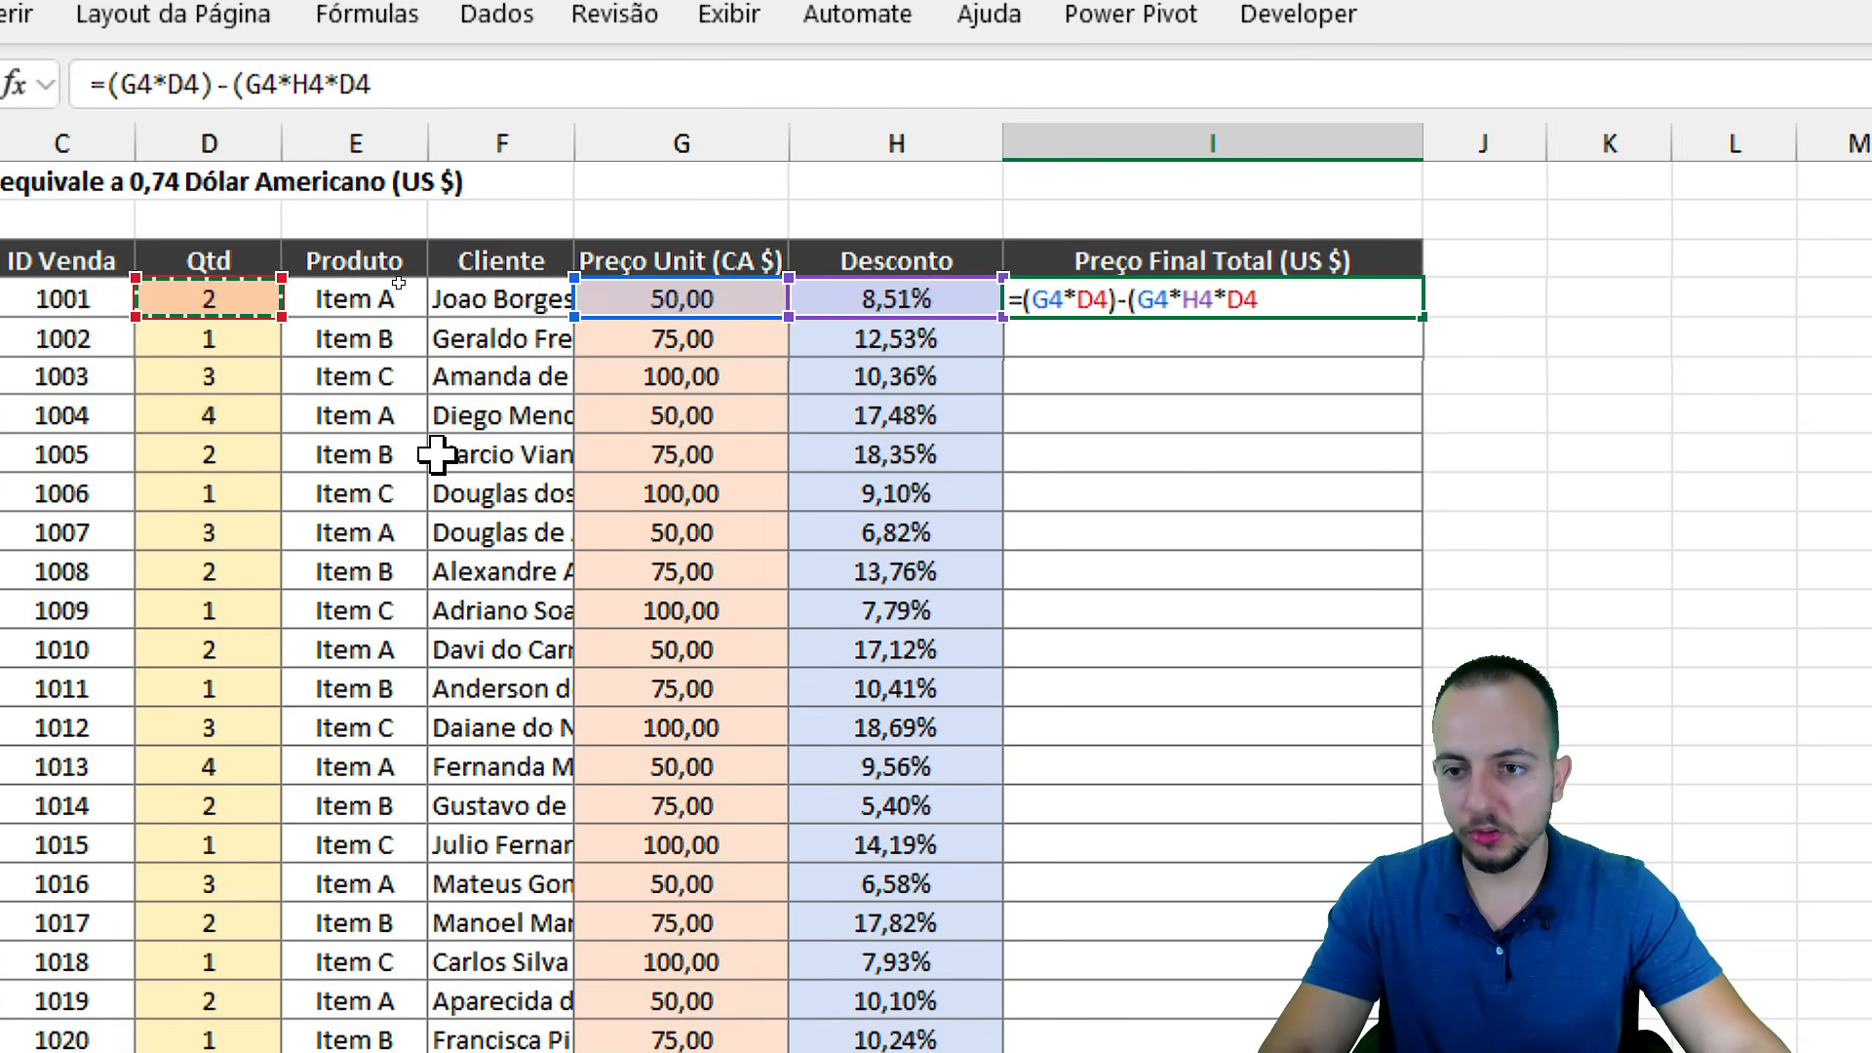
{"action": "type", "text": ")"}
{"action": "key", "text": "Return"}
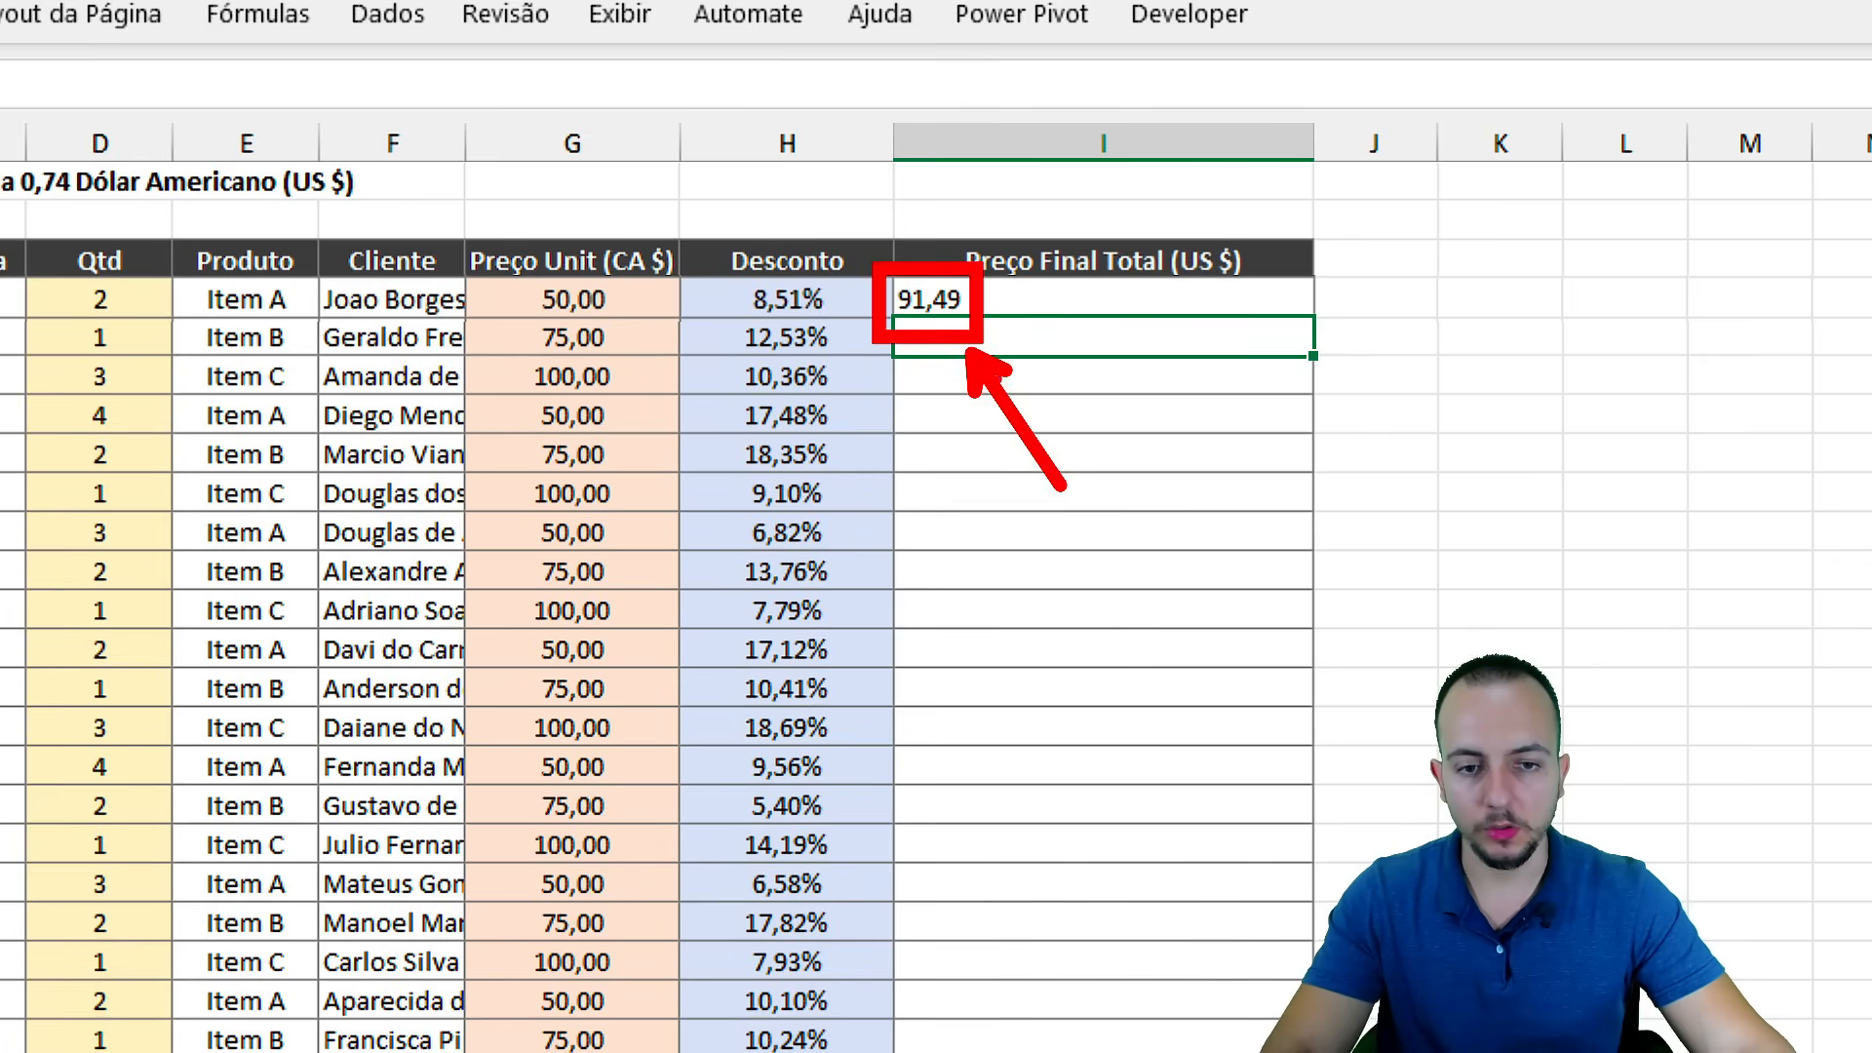
Review the formula in I4 and the Canadian-to-US-dollar exchange rate note in row 1.
{"action": "left_click", "coordinate": [1015, 296]}
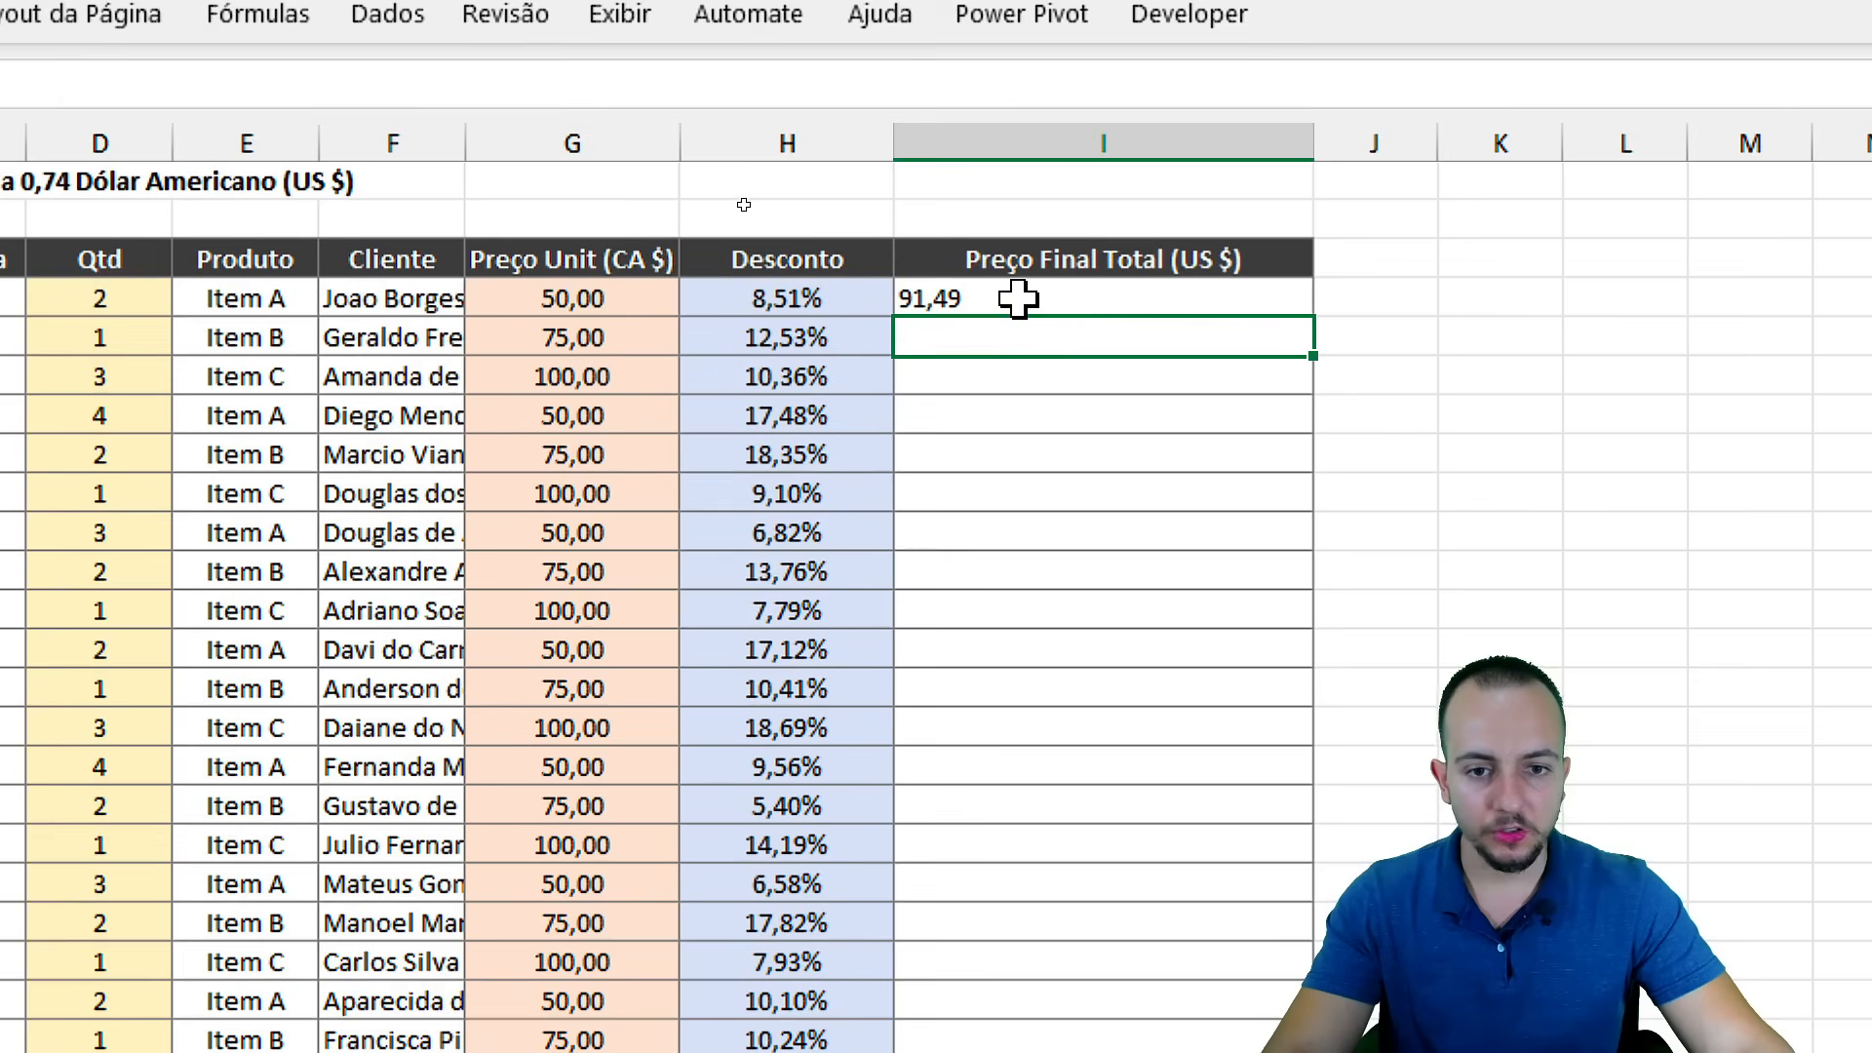
{"action": "double_click", "coordinate": [1015, 297]}
{"action": "key", "text": "Escape"}
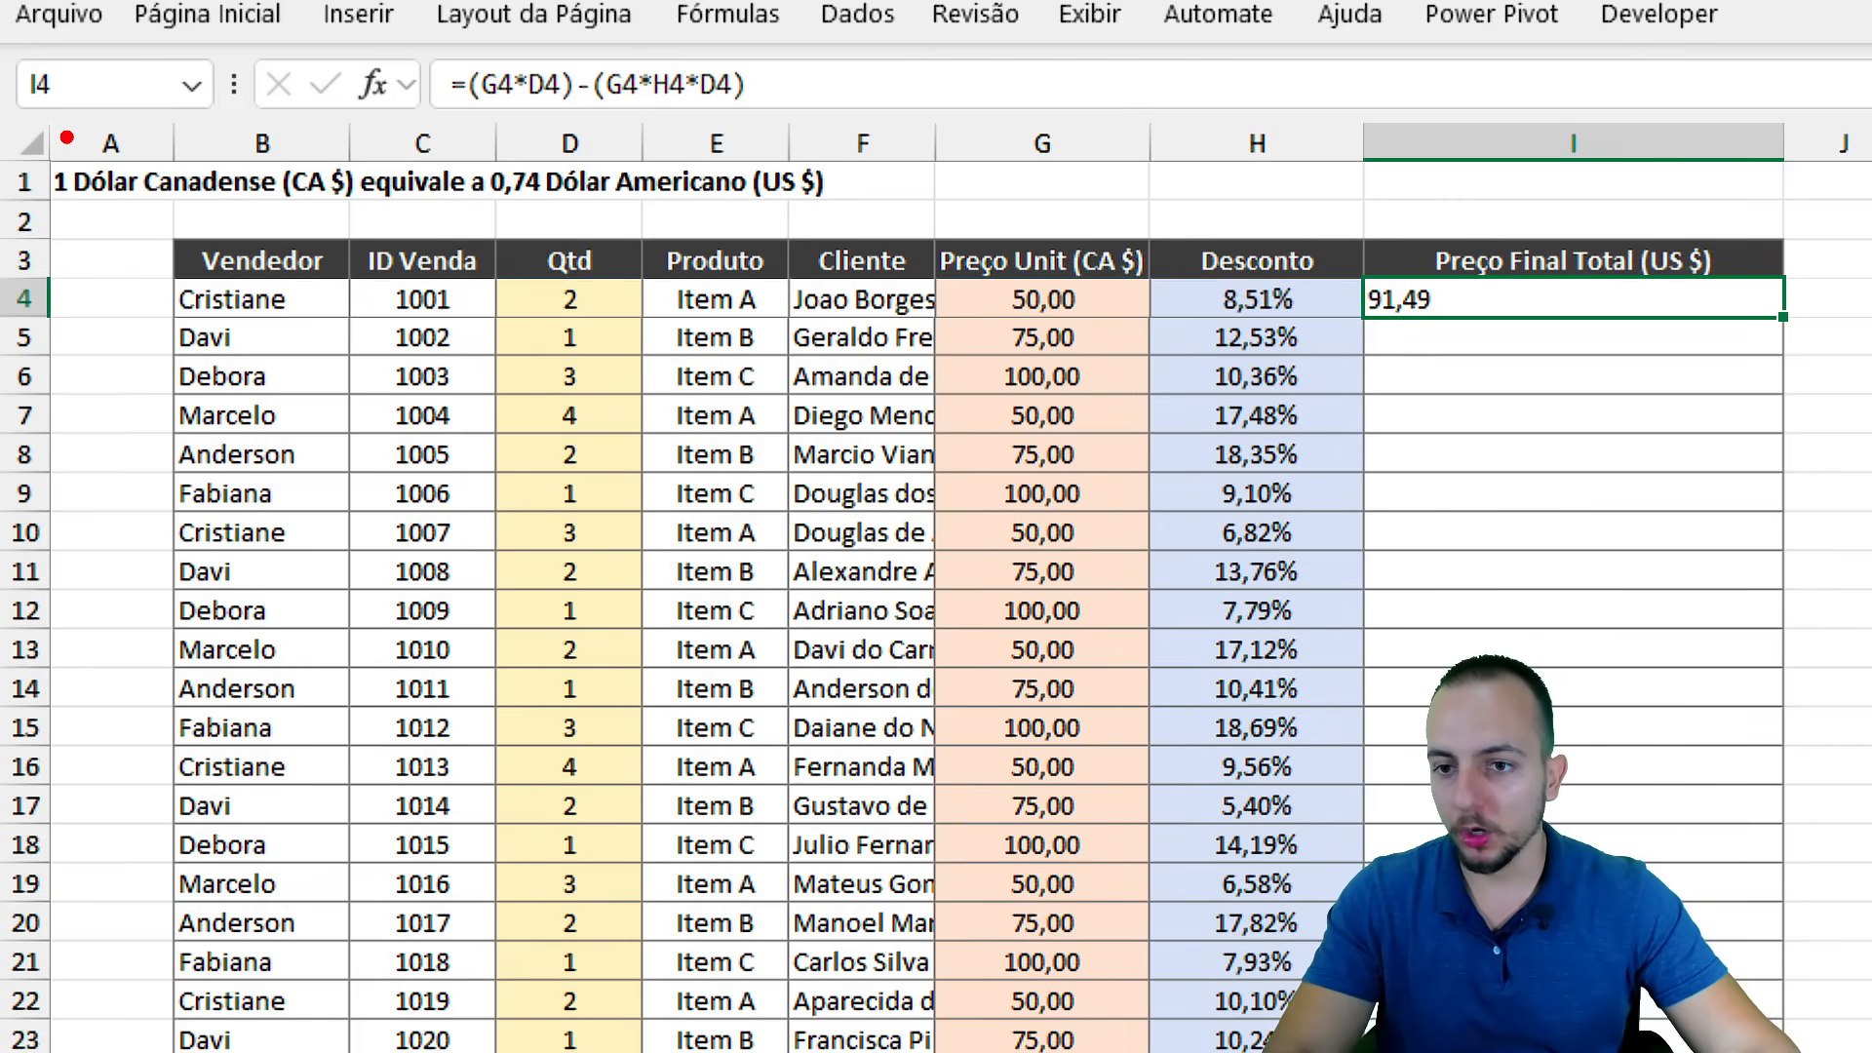
{"action": "left_click_drag", "start_coordinate": [62, 134], "coordinate": [377, 222]}
{"action": "left_click_drag", "start_coordinate": [510, 132], "coordinate": [843, 223]}
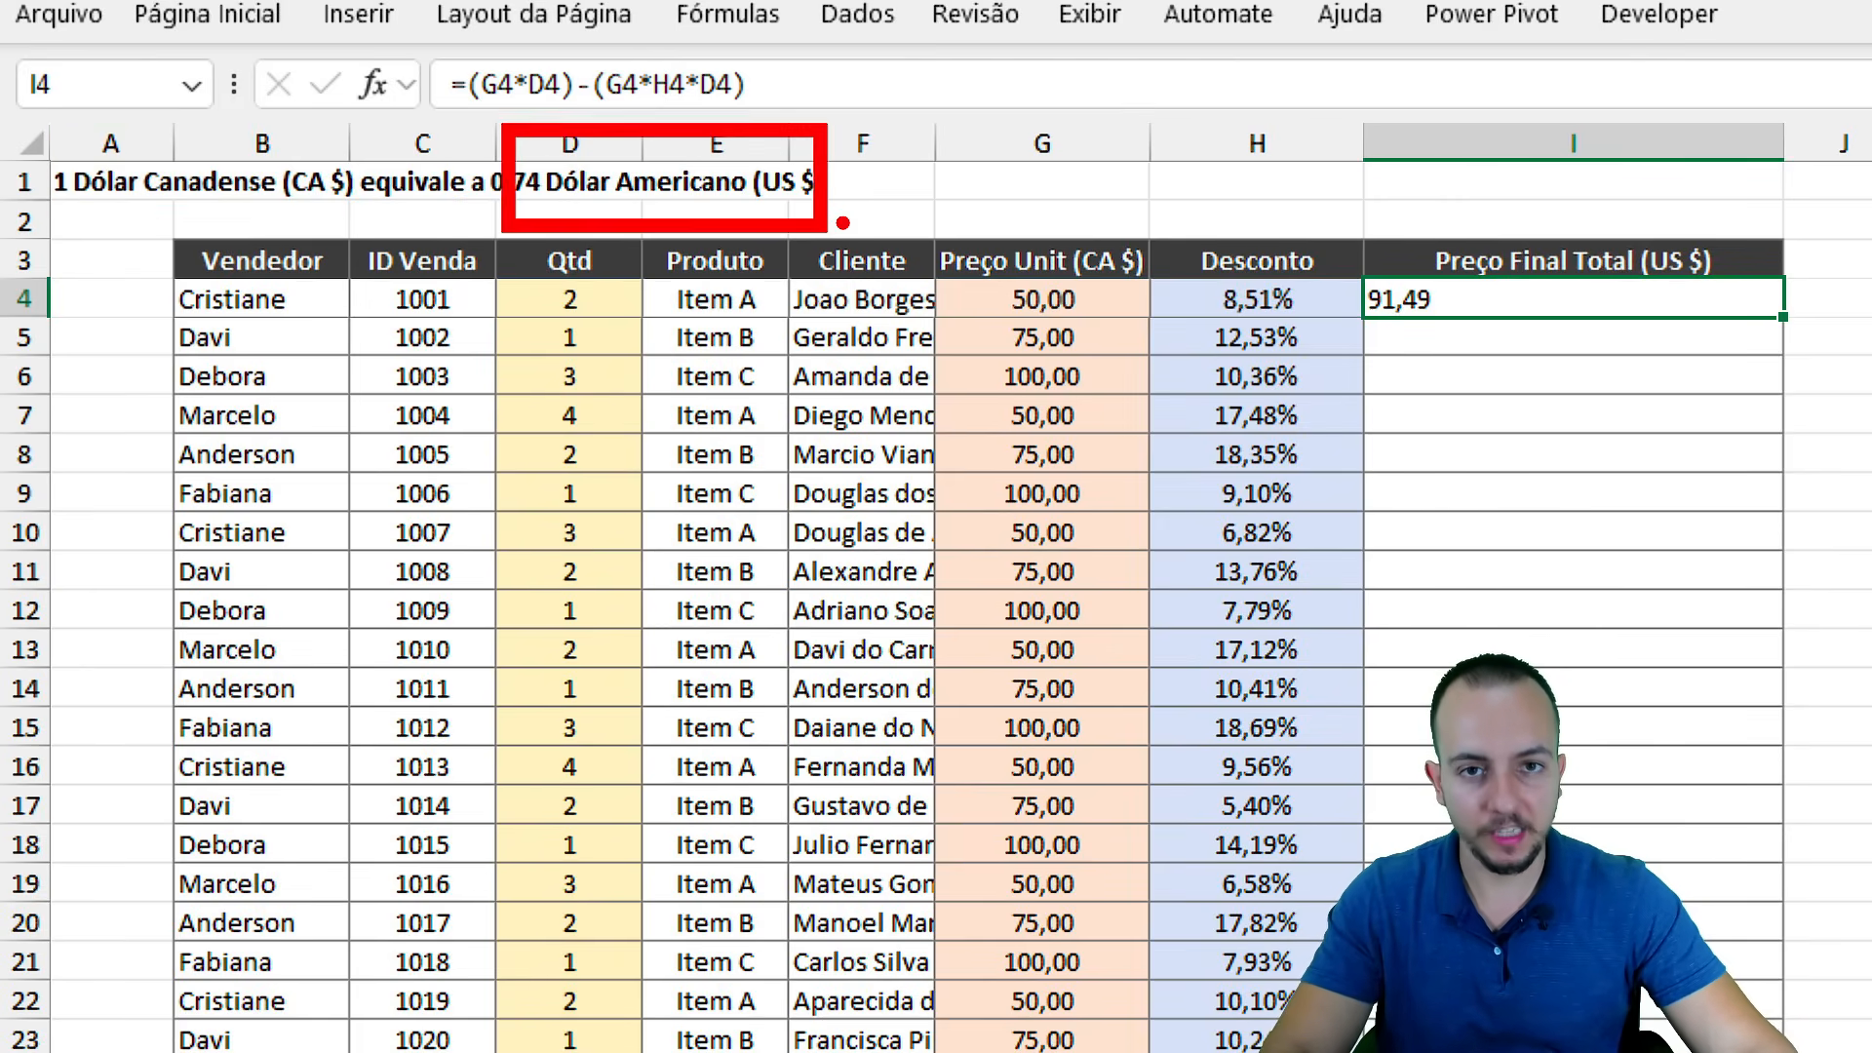
{"action": "left_click_drag", "start_coordinate": [462, 137], "coordinate": [568, 217]}
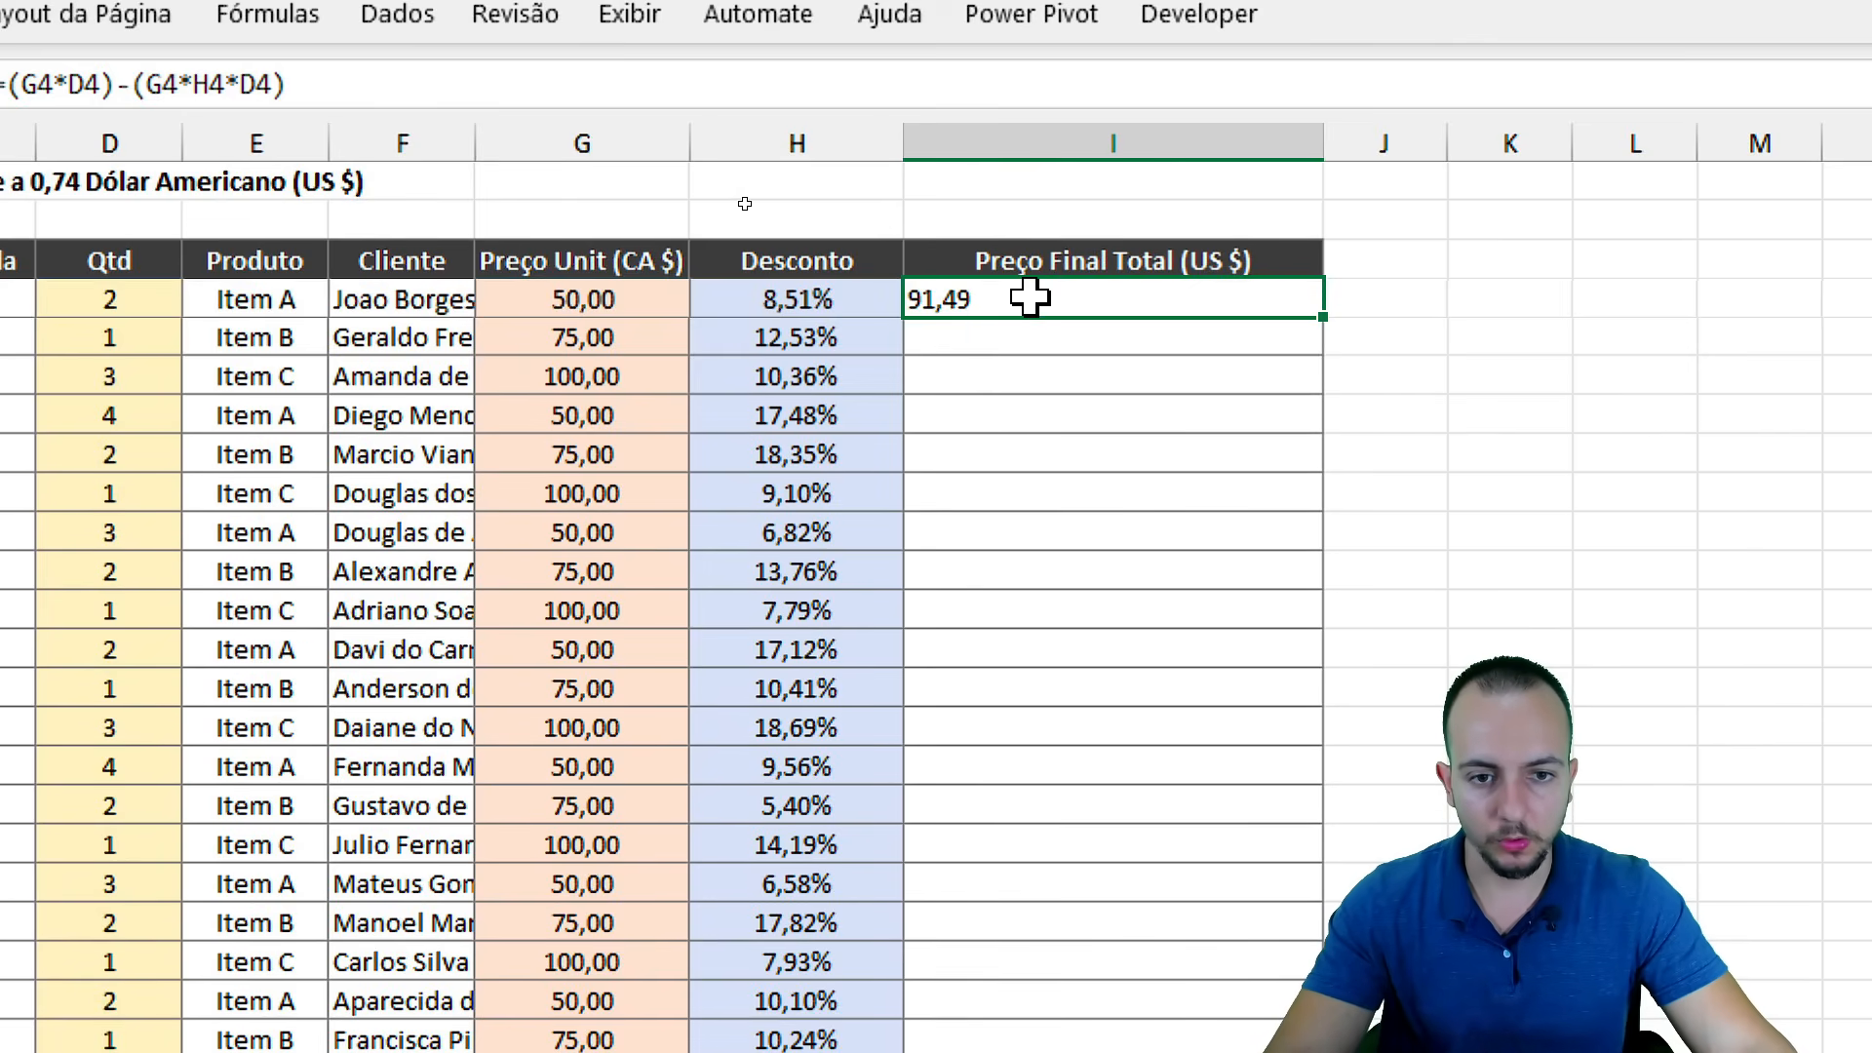
Convert the discounted total in I4 to US dollars by changing the formula to =((G4*D4)-(G4*H4*D4))*0,74.
{"action": "double_click", "coordinate": [1030, 297]}
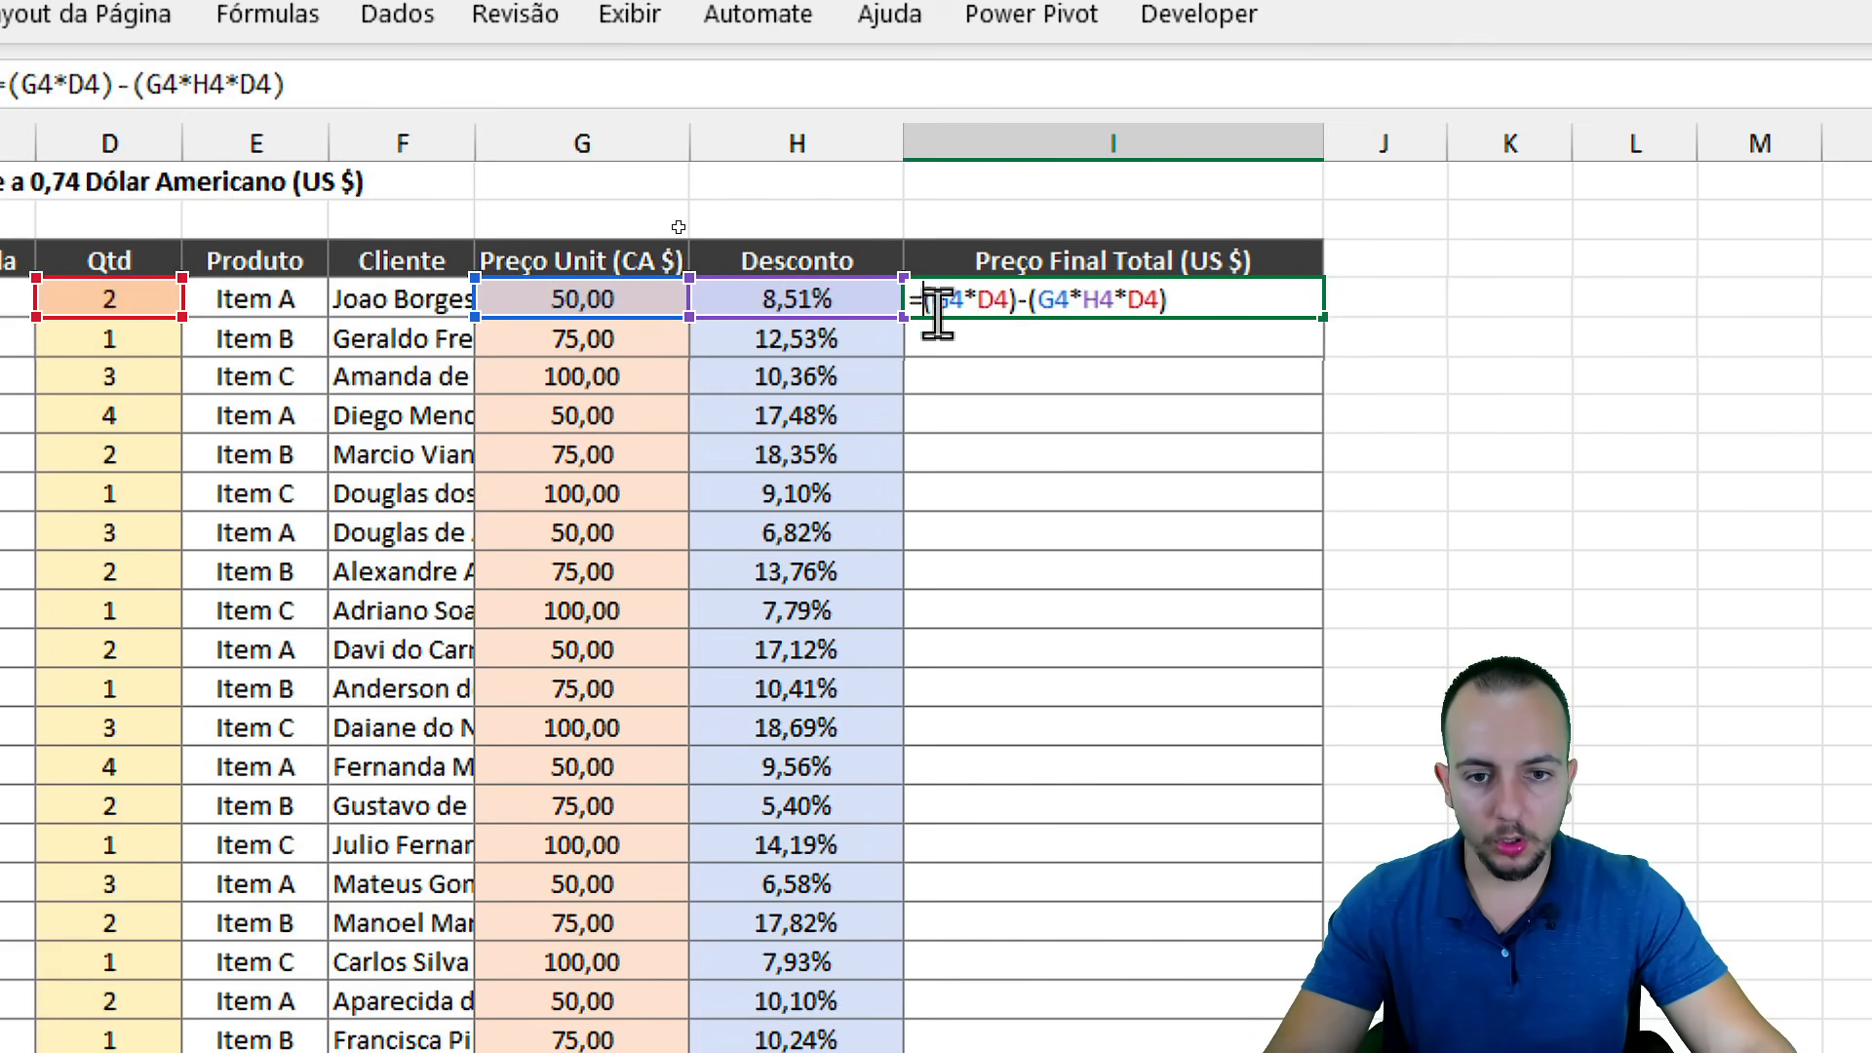
{"action": "type", "text": "("}
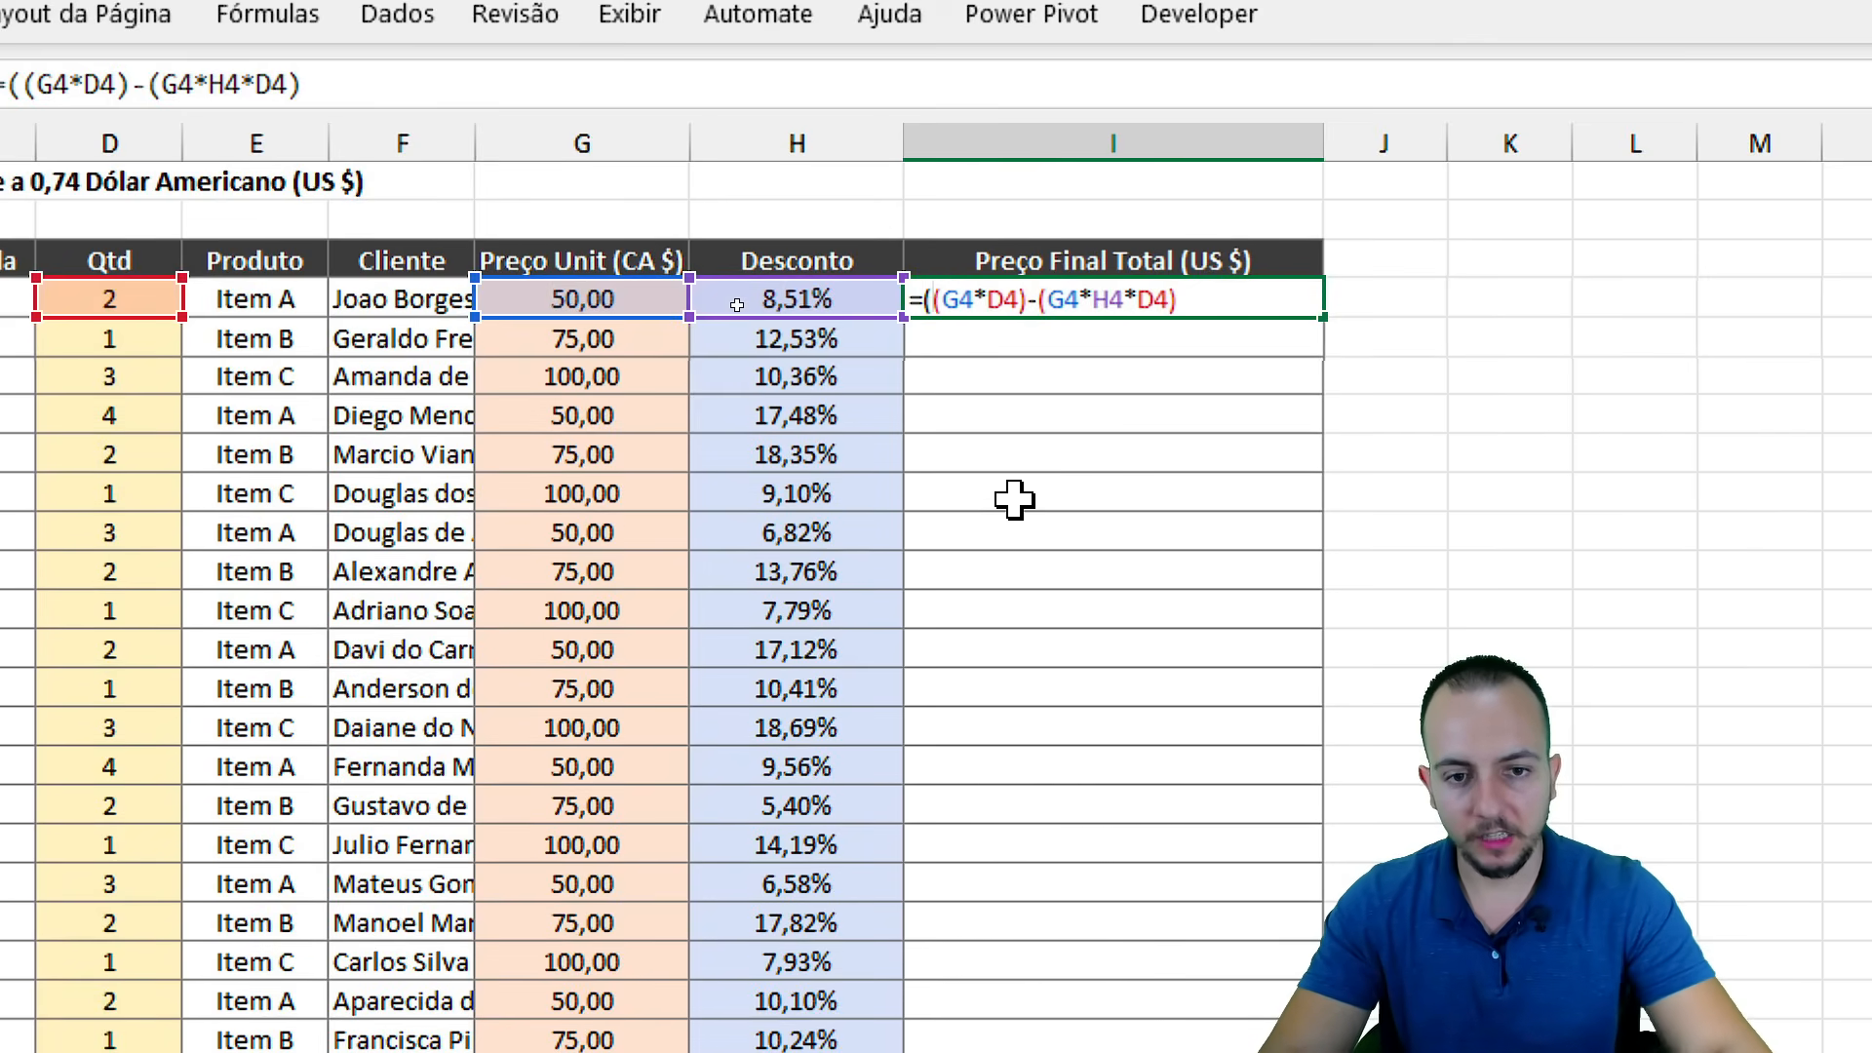
{"action": "left_click", "coordinate": [1222, 297]}
{"action": "type", "text": ")"}
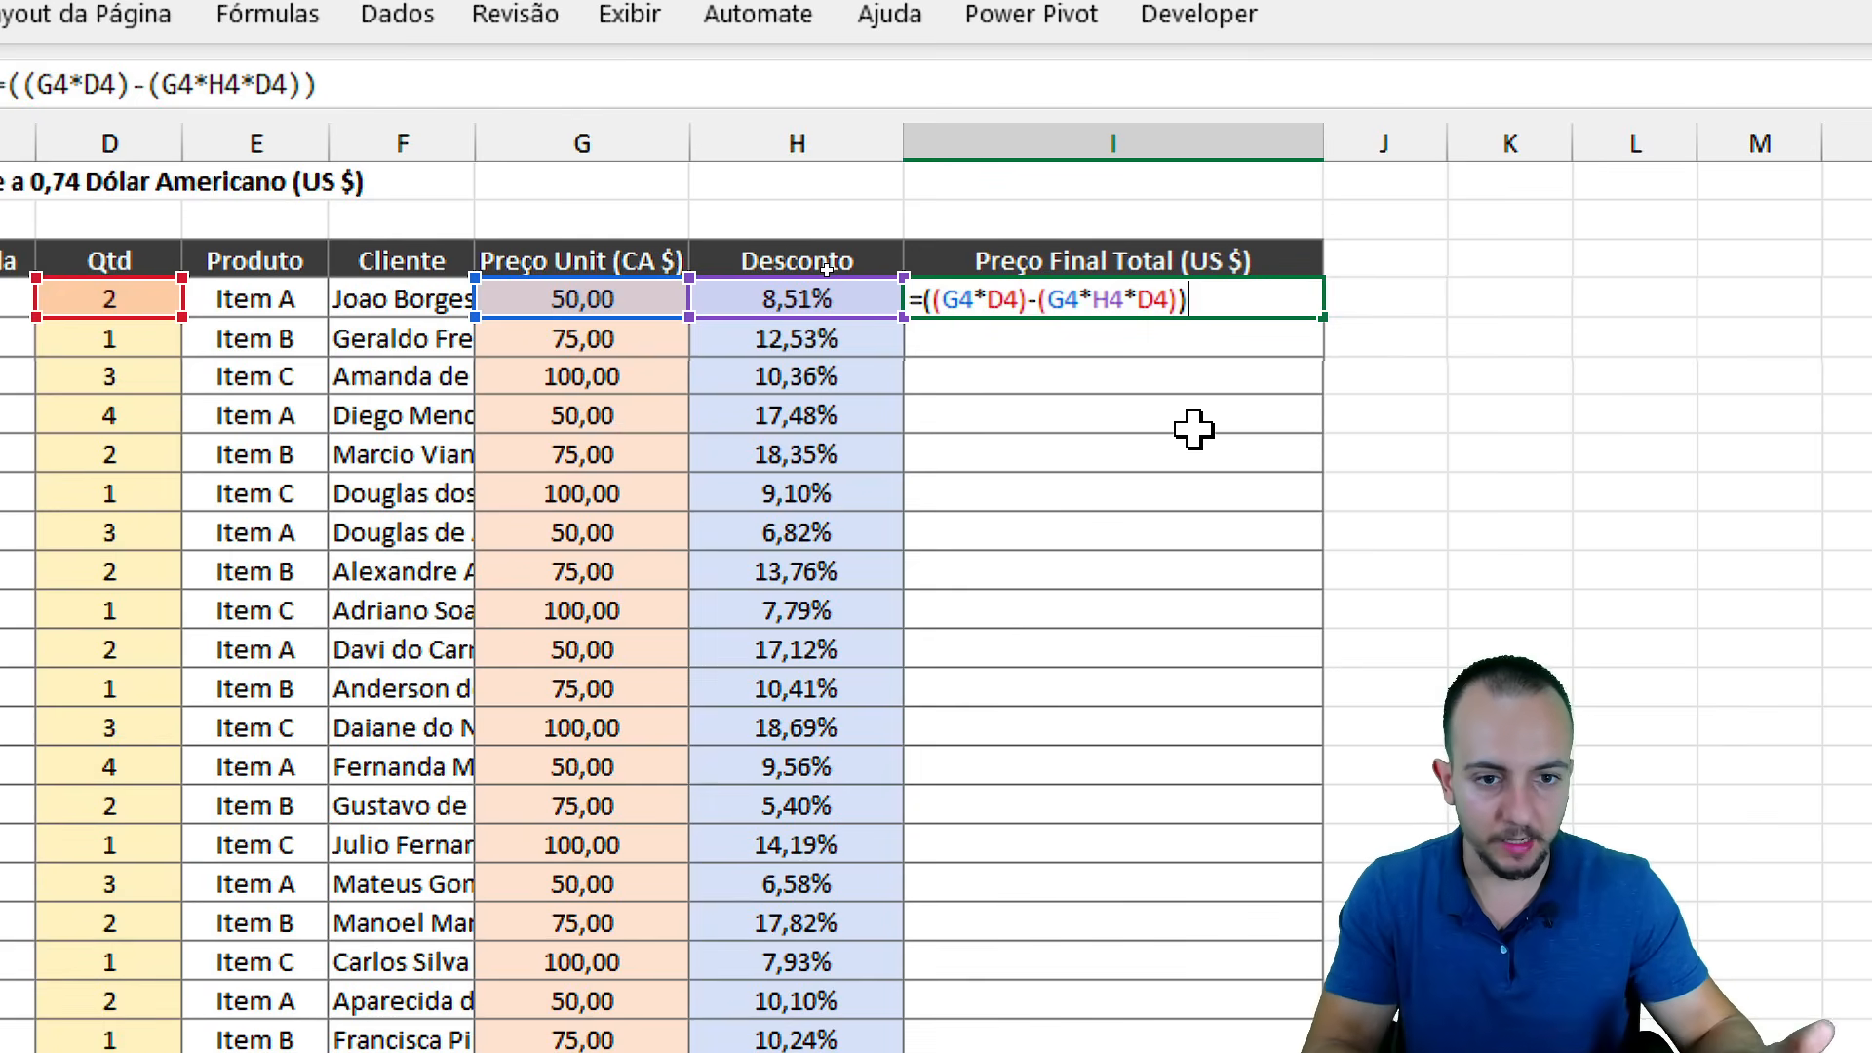
{"action": "type", "text": "*"}
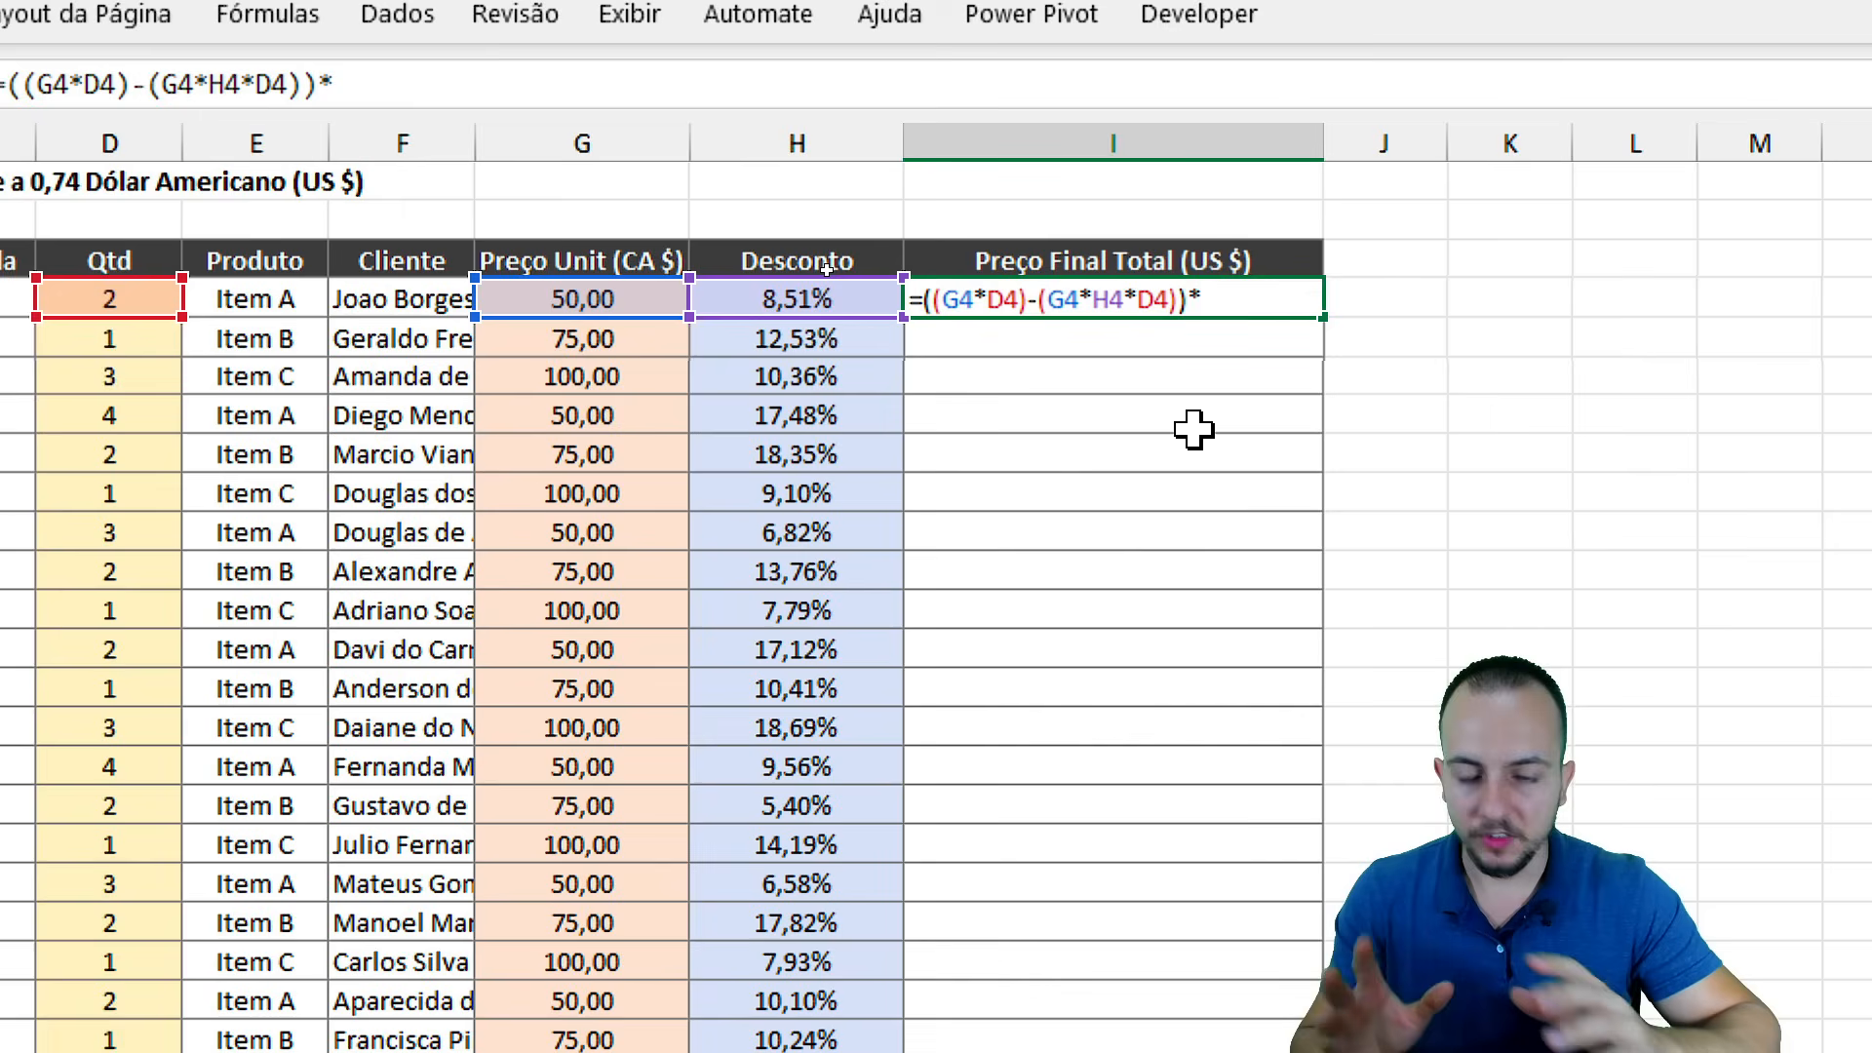
{"action": "type", "text": "0,74"}
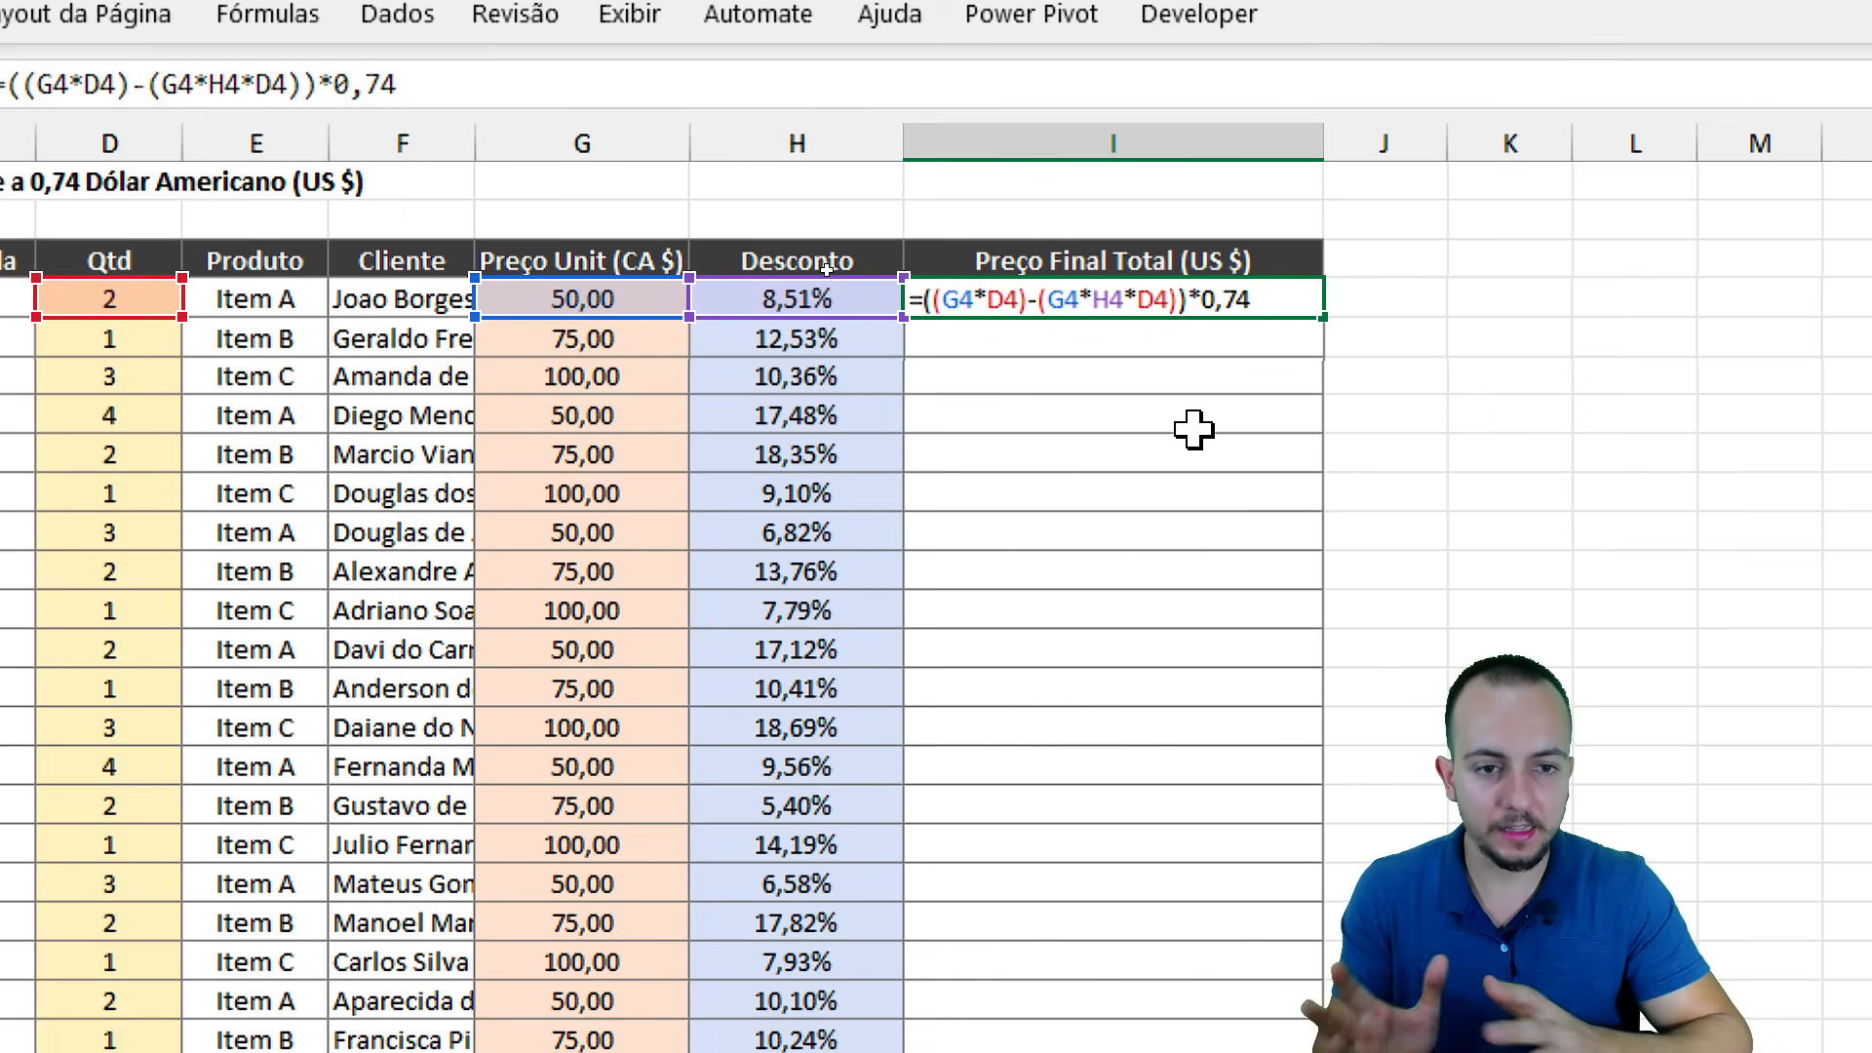
{"action": "key", "text": "Return"}
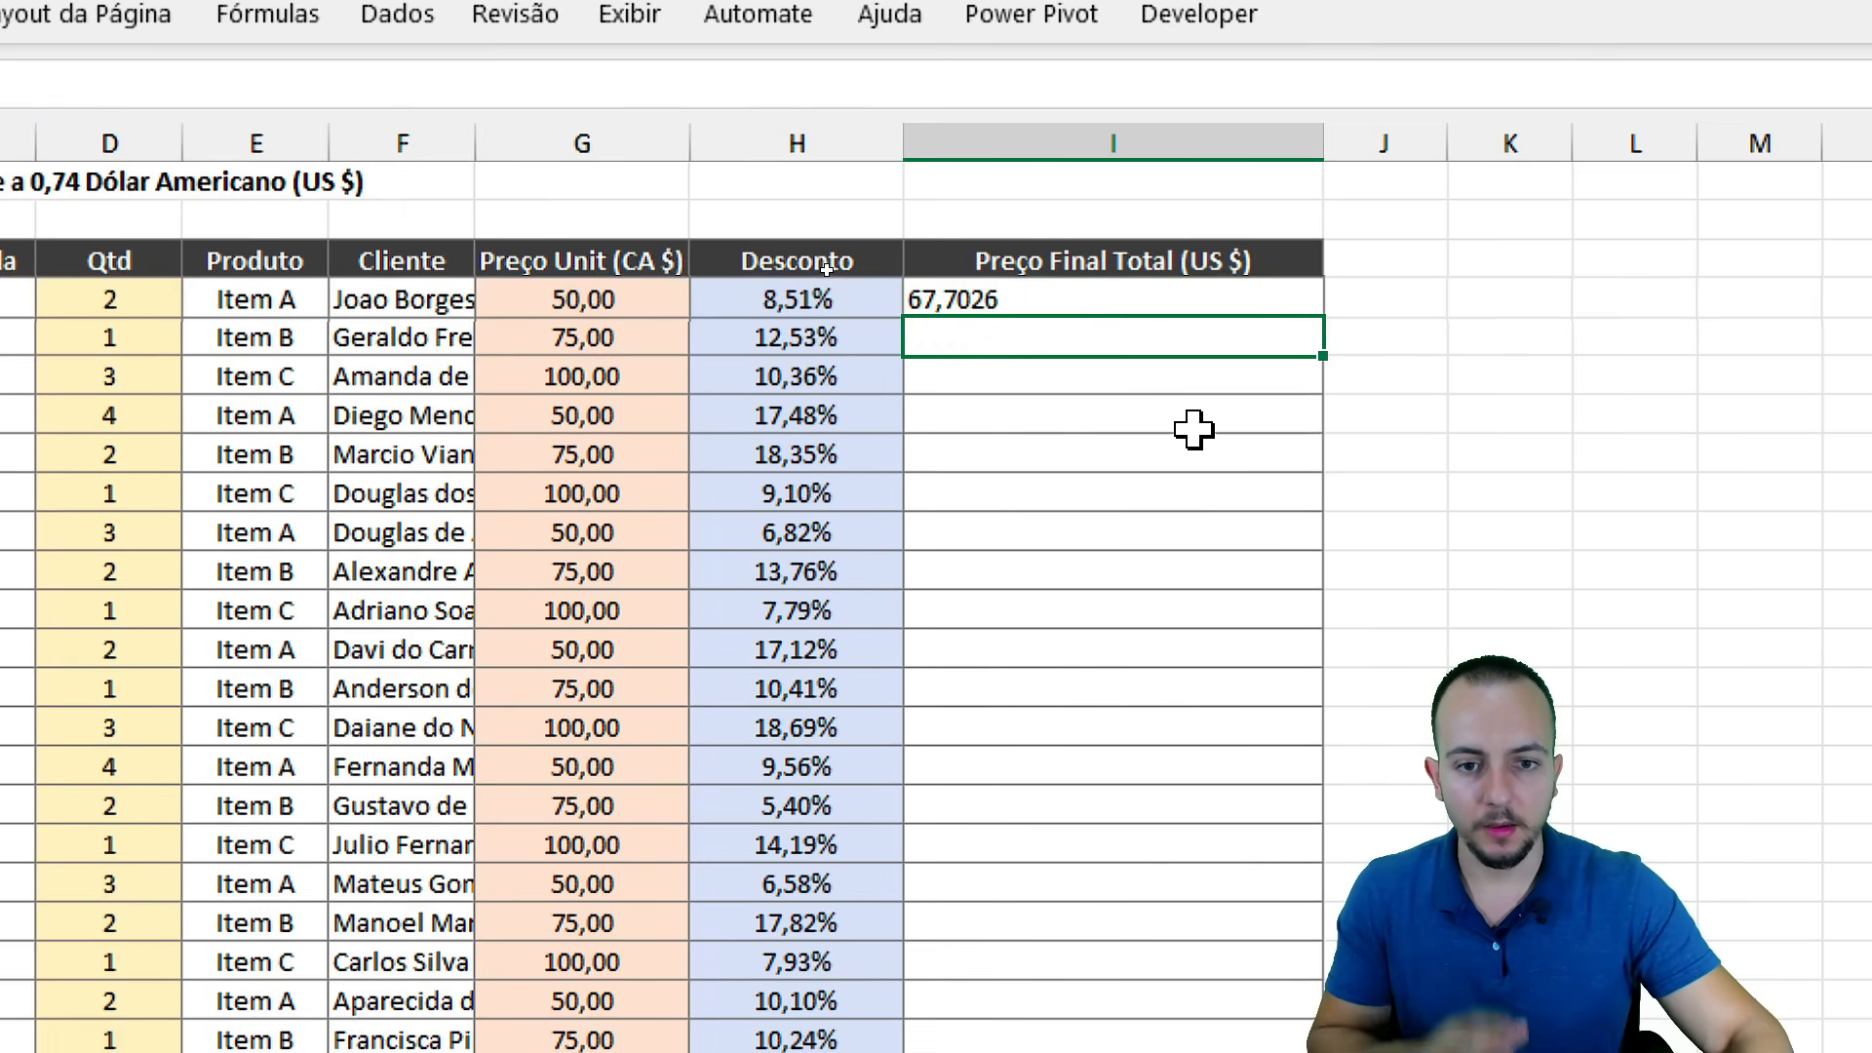
Inspect the complete final price formula in I4, leaving it as it is.
{"action": "left_click", "coordinate": [1026, 298]}
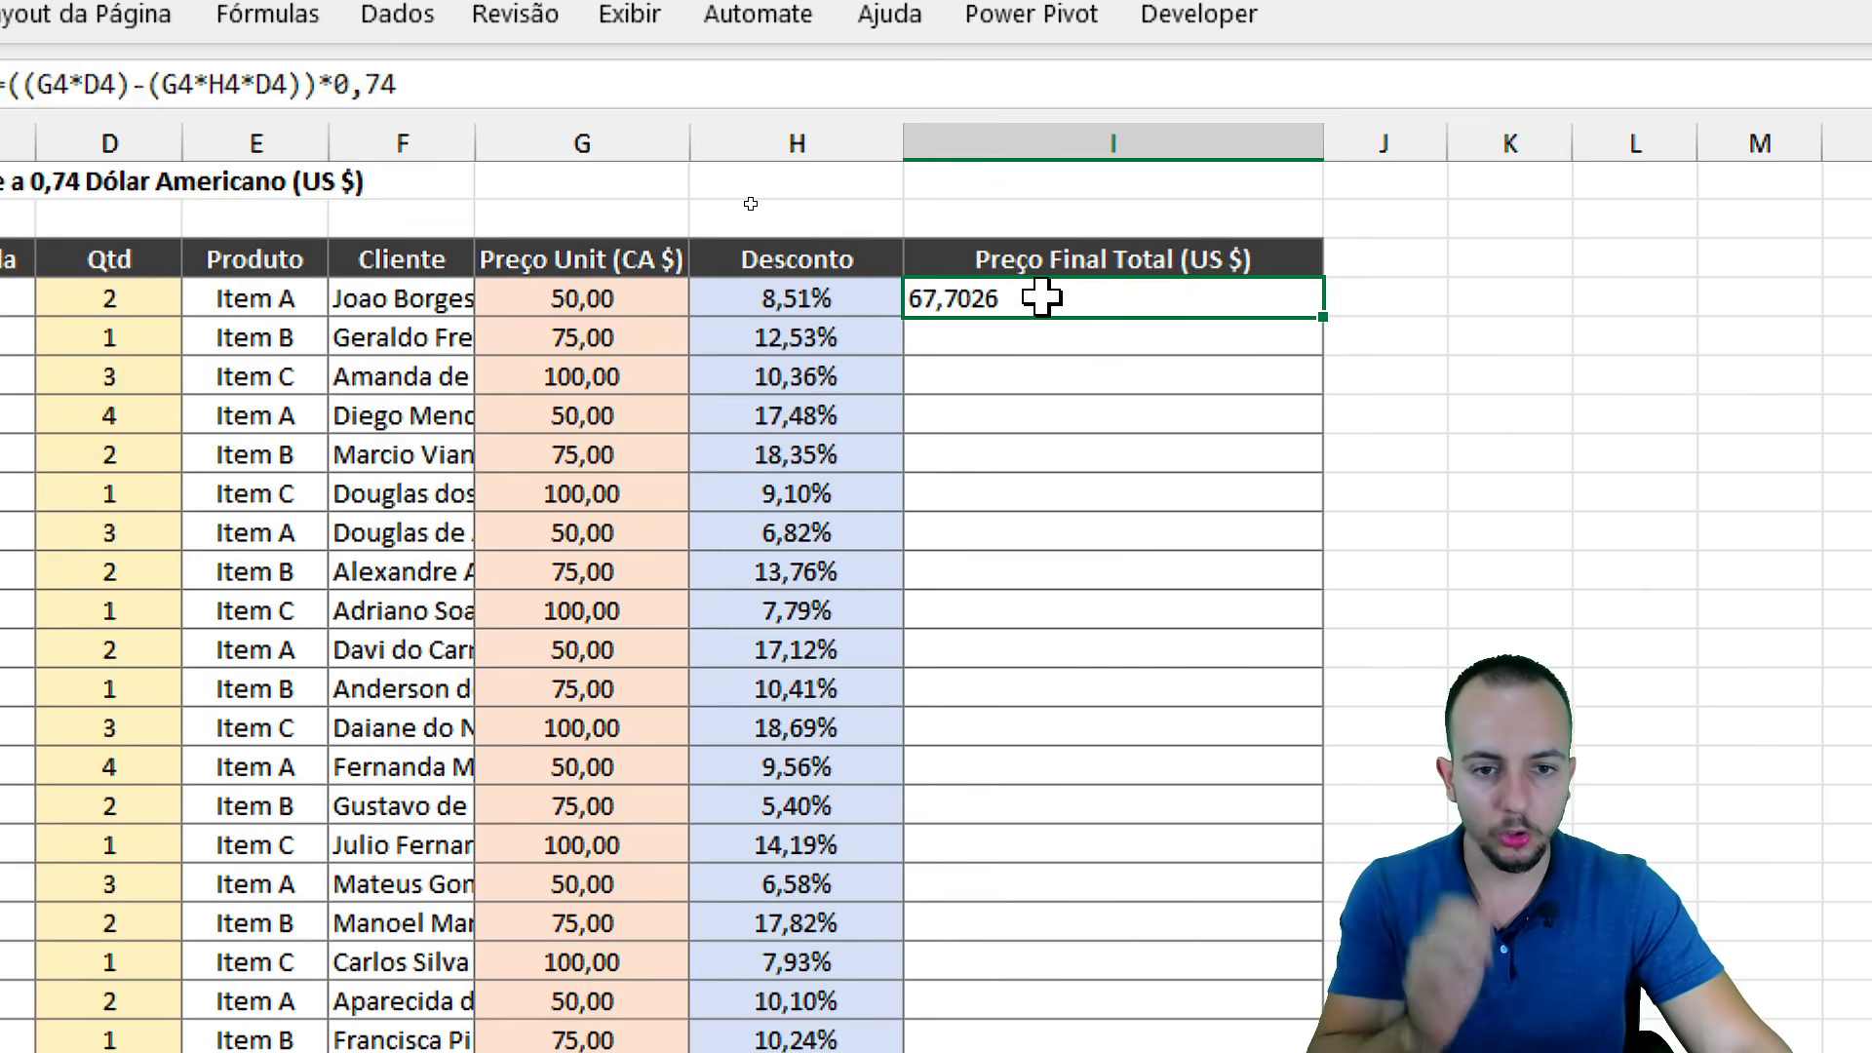
{"action": "double_click", "coordinate": [1041, 298]}
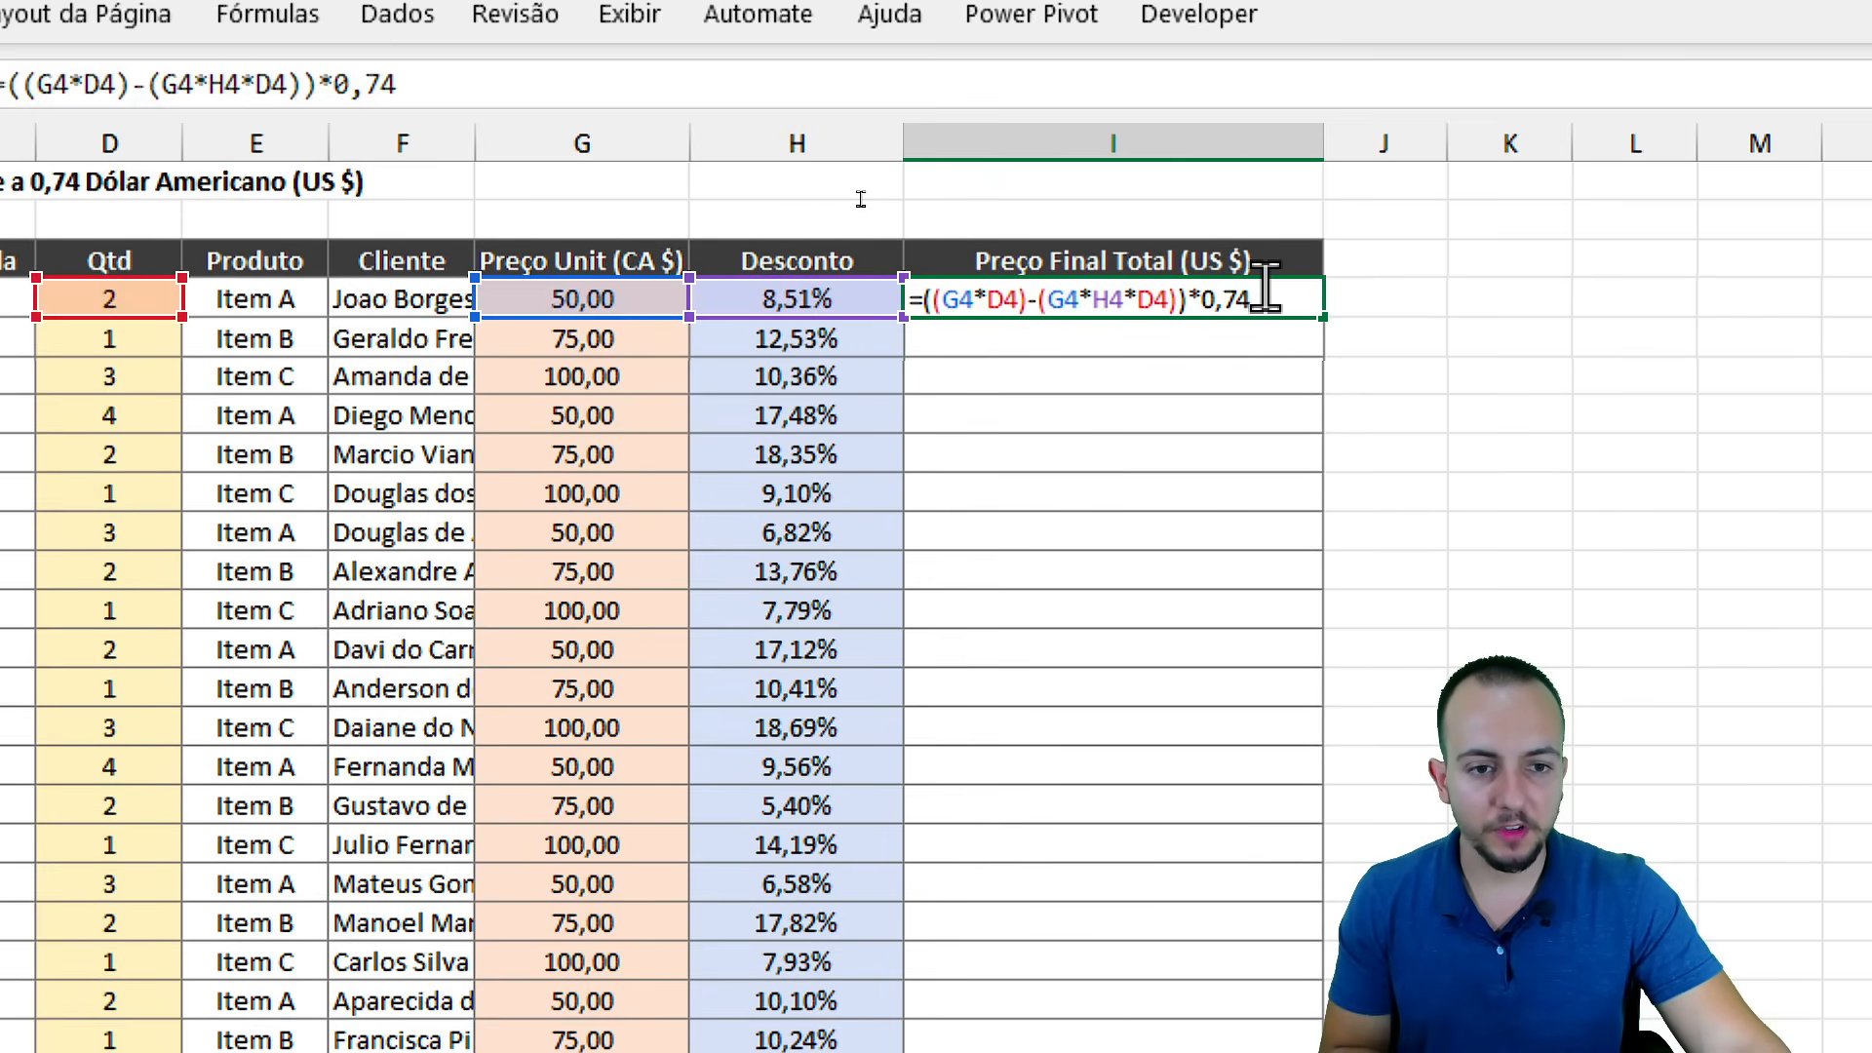
{"action": "left_click_drag", "start_coordinate": [1253, 299], "coordinate": [912, 314]}
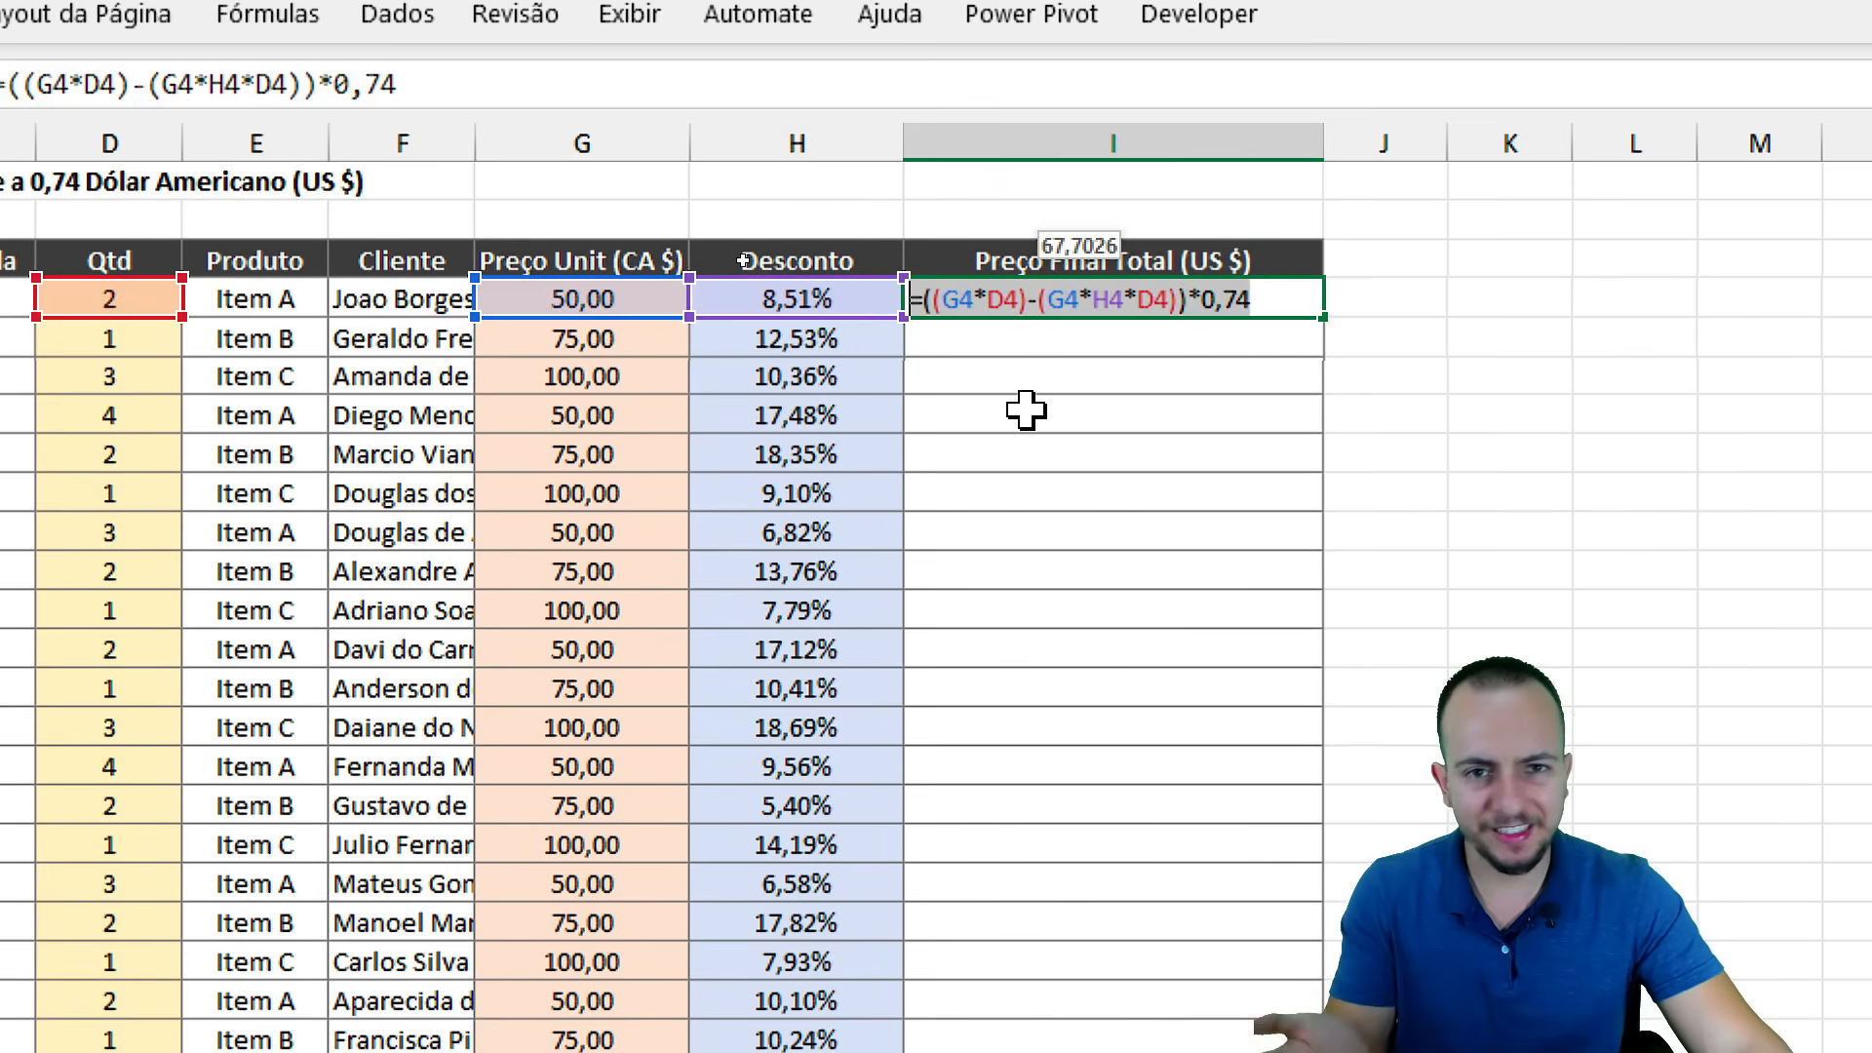
{"action": "key", "text": "Escape"}
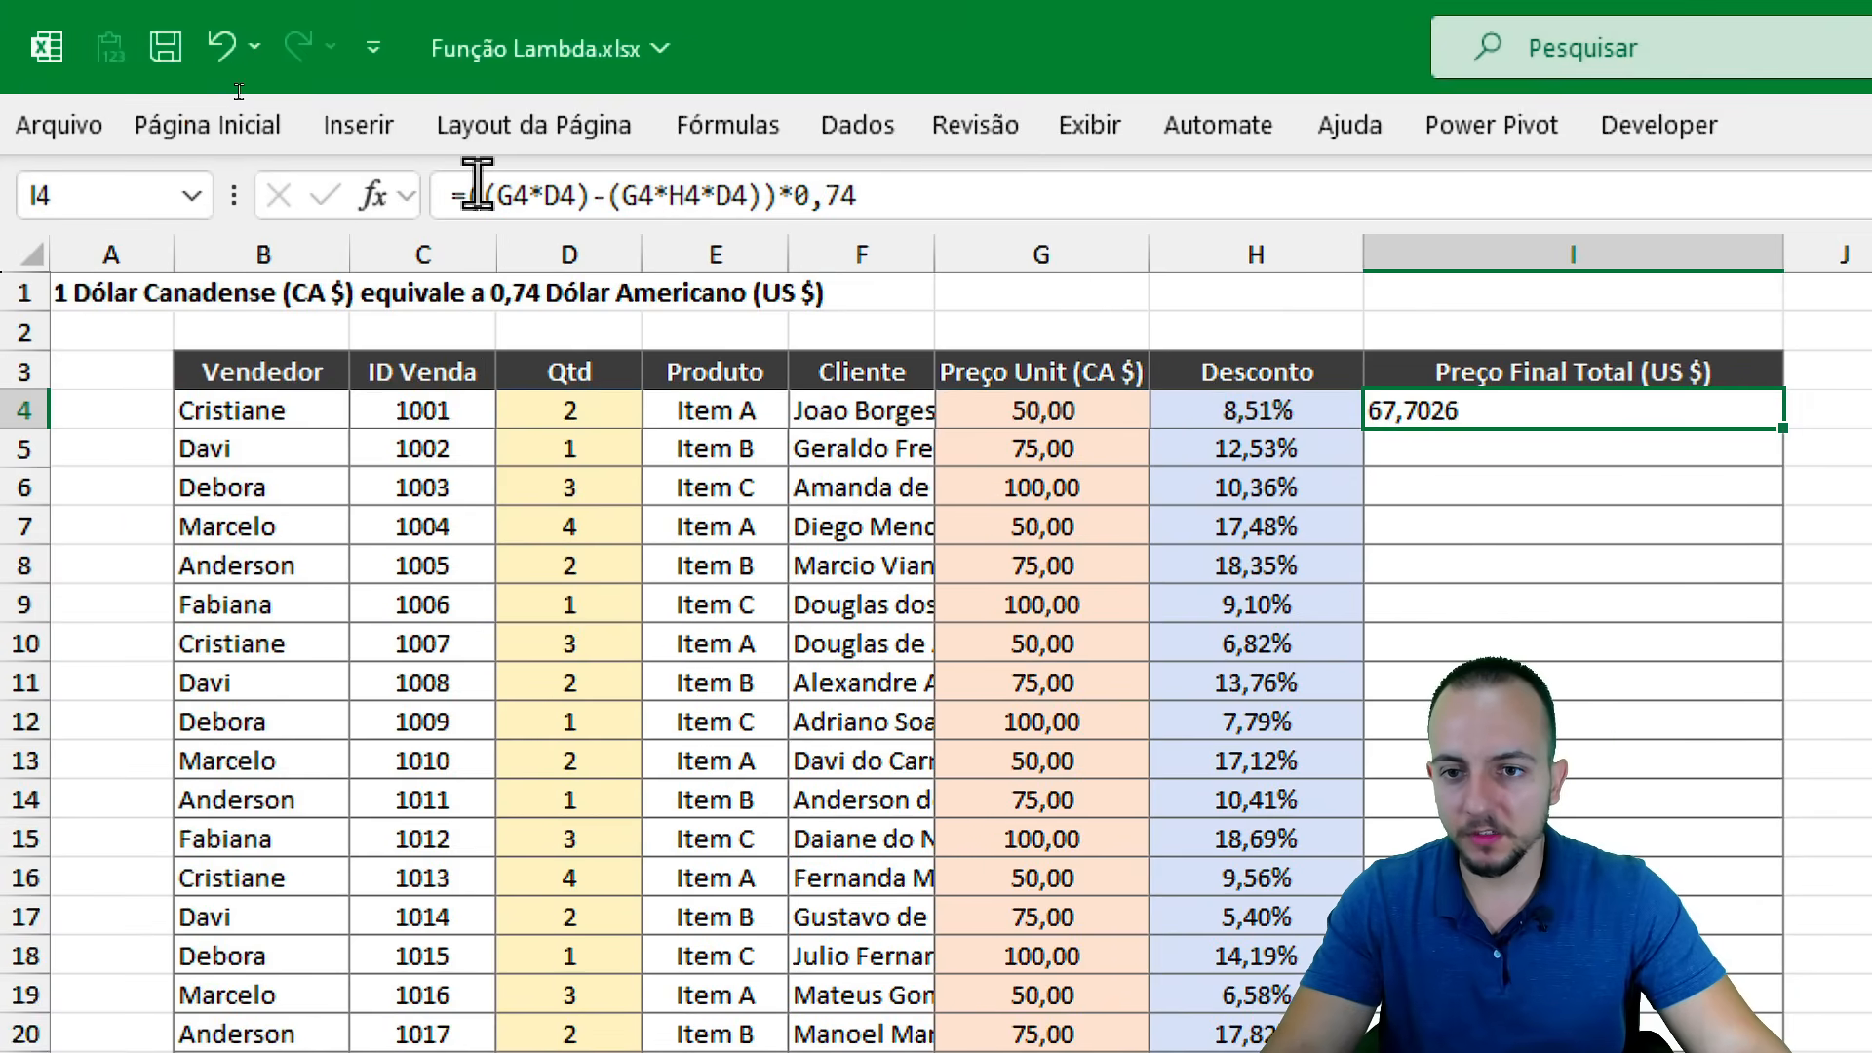
{"action": "left_click", "coordinate": [41, 88]}
{"action": "left_click", "coordinate": [465, 198]}
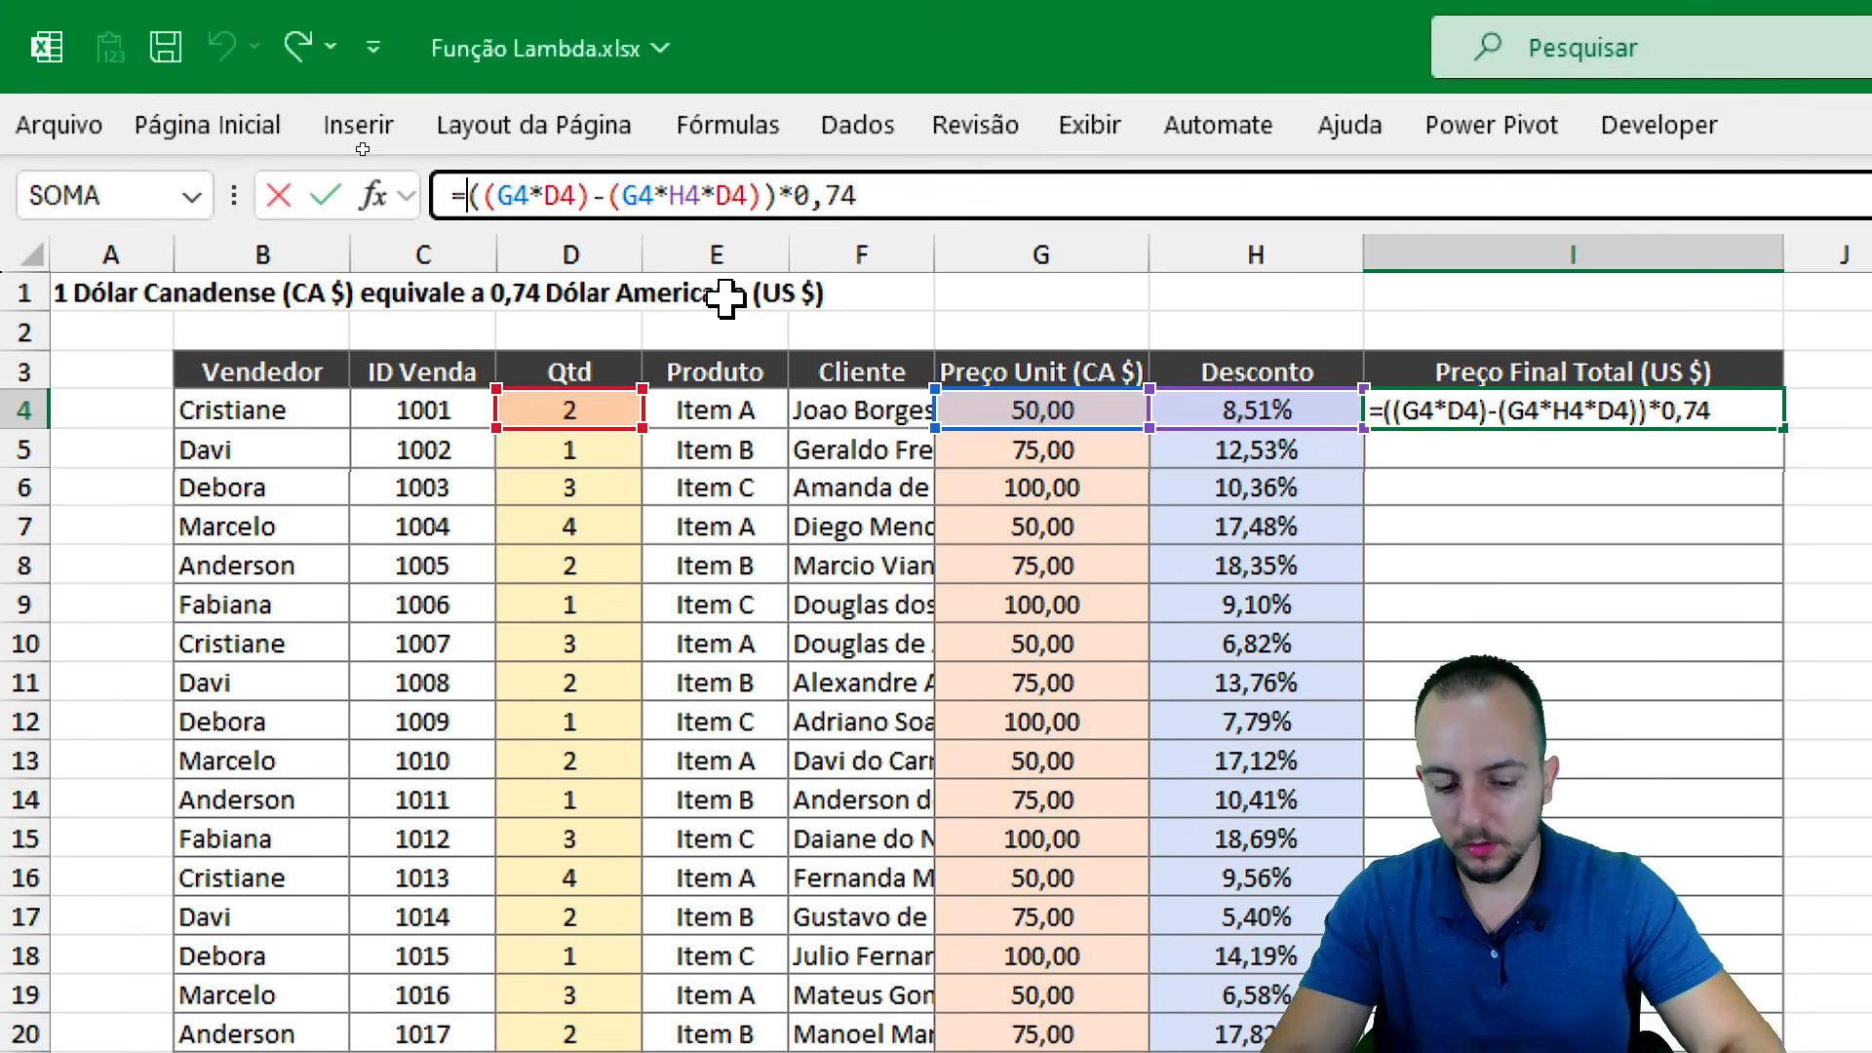
{"action": "type", "text": "lamb"}
{"action": "key", "text": "Tab"}
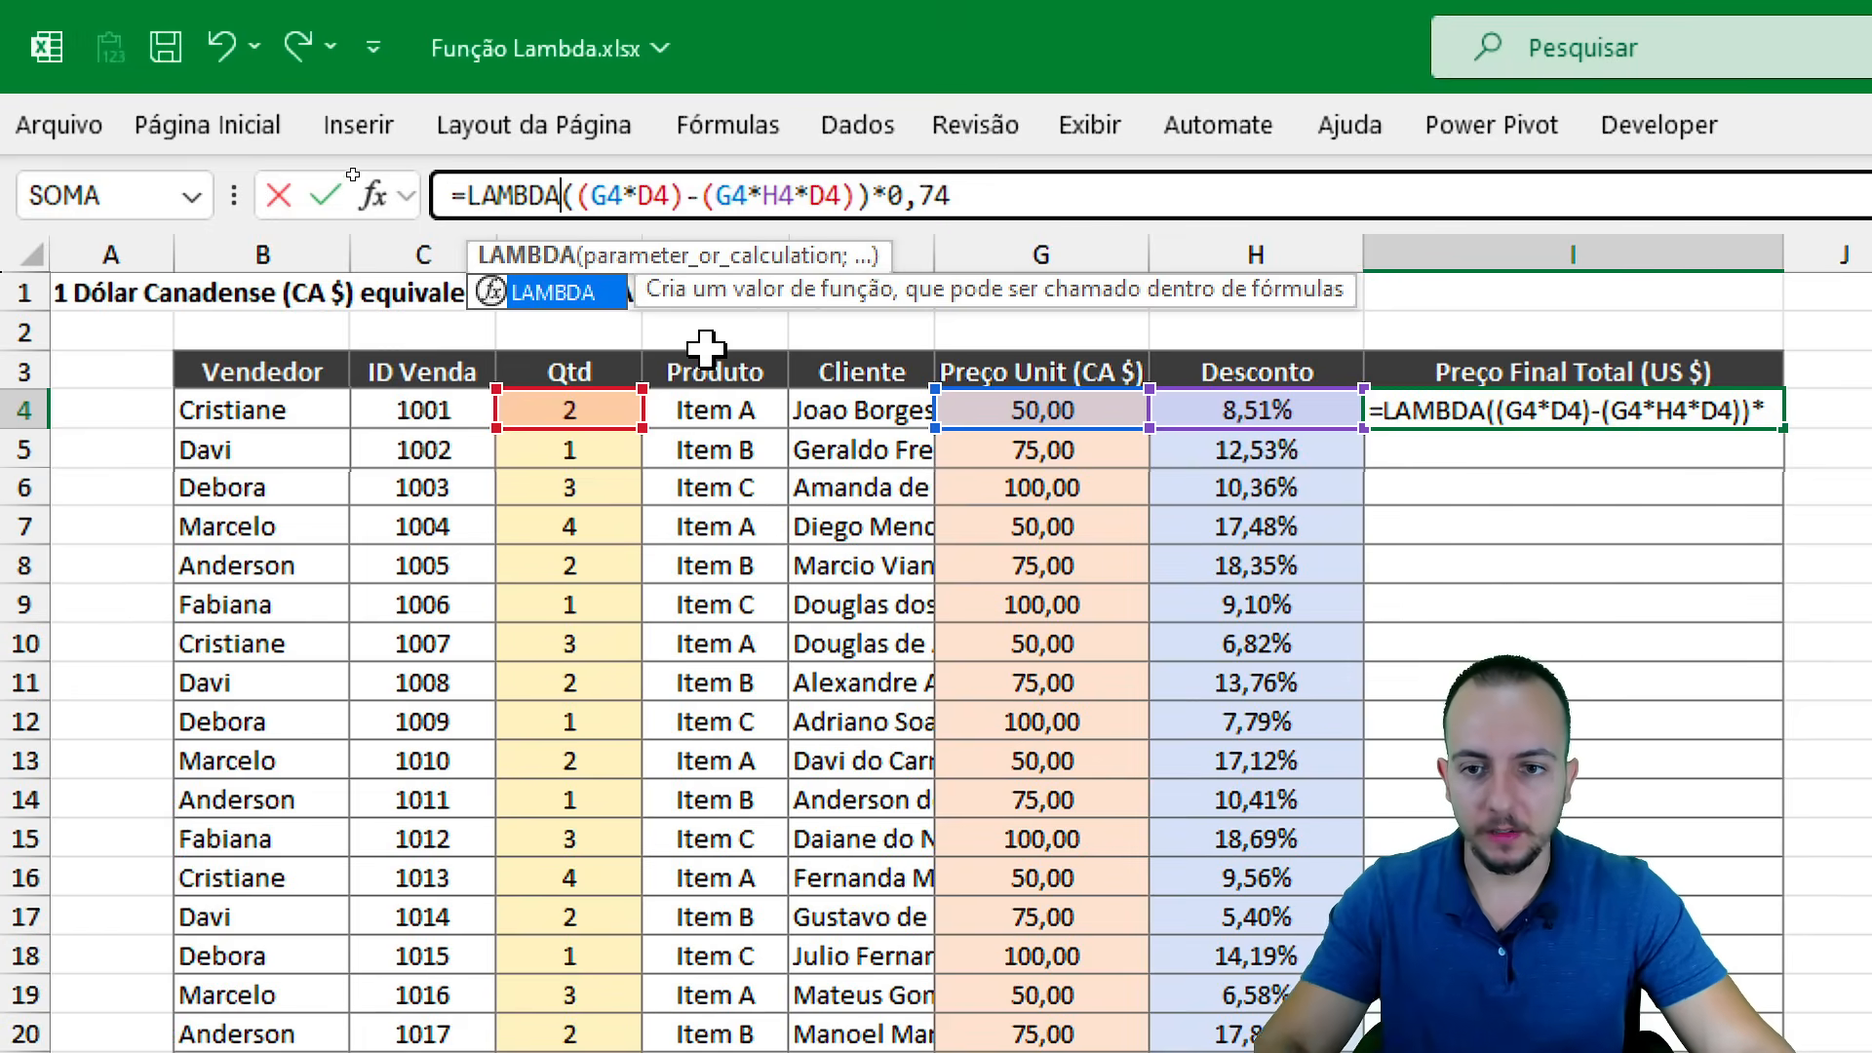
{"action": "left_click", "coordinate": [563, 200]}
{"action": "key", "text": "Escape"}
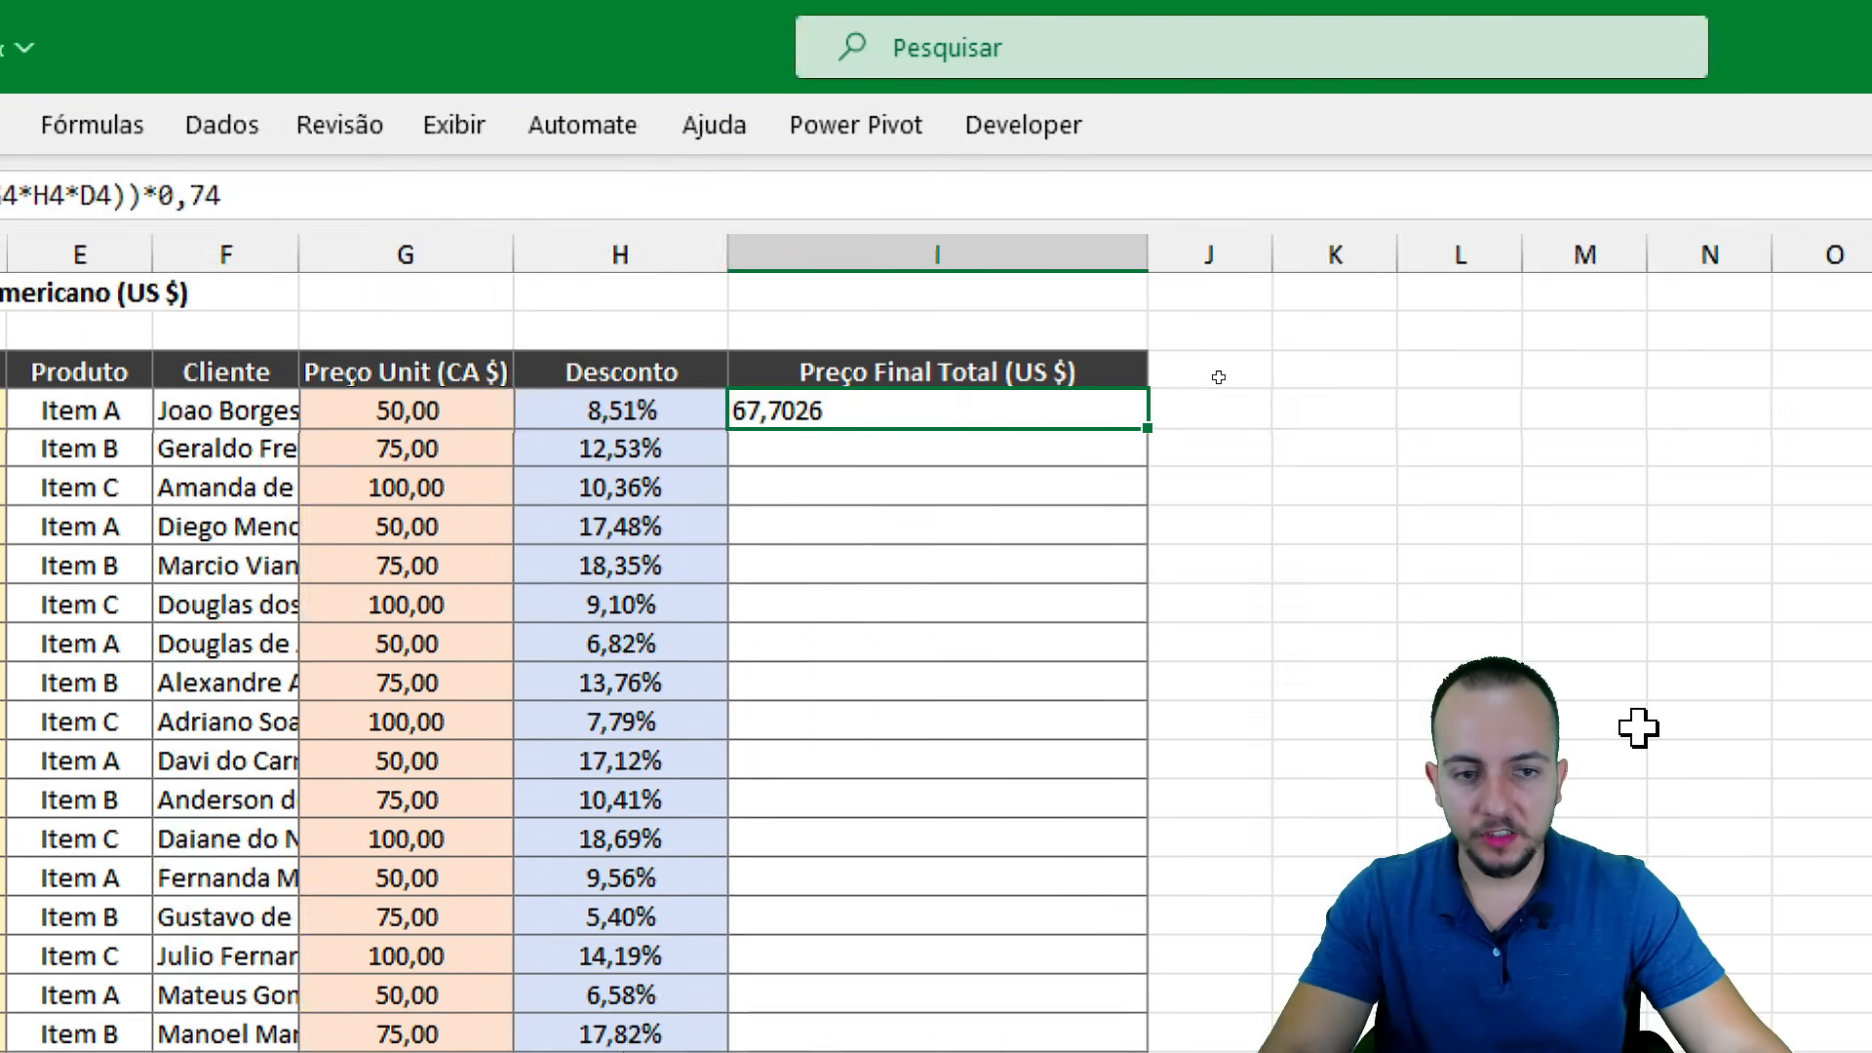
Try out a placeholder formula =LAMBDA(asnkjsfnjkfn) in an empty cell beside the table and discard the entry.
{"action": "left_click", "coordinate": [811, 376]}
{"action": "type", "text": "=lam"}
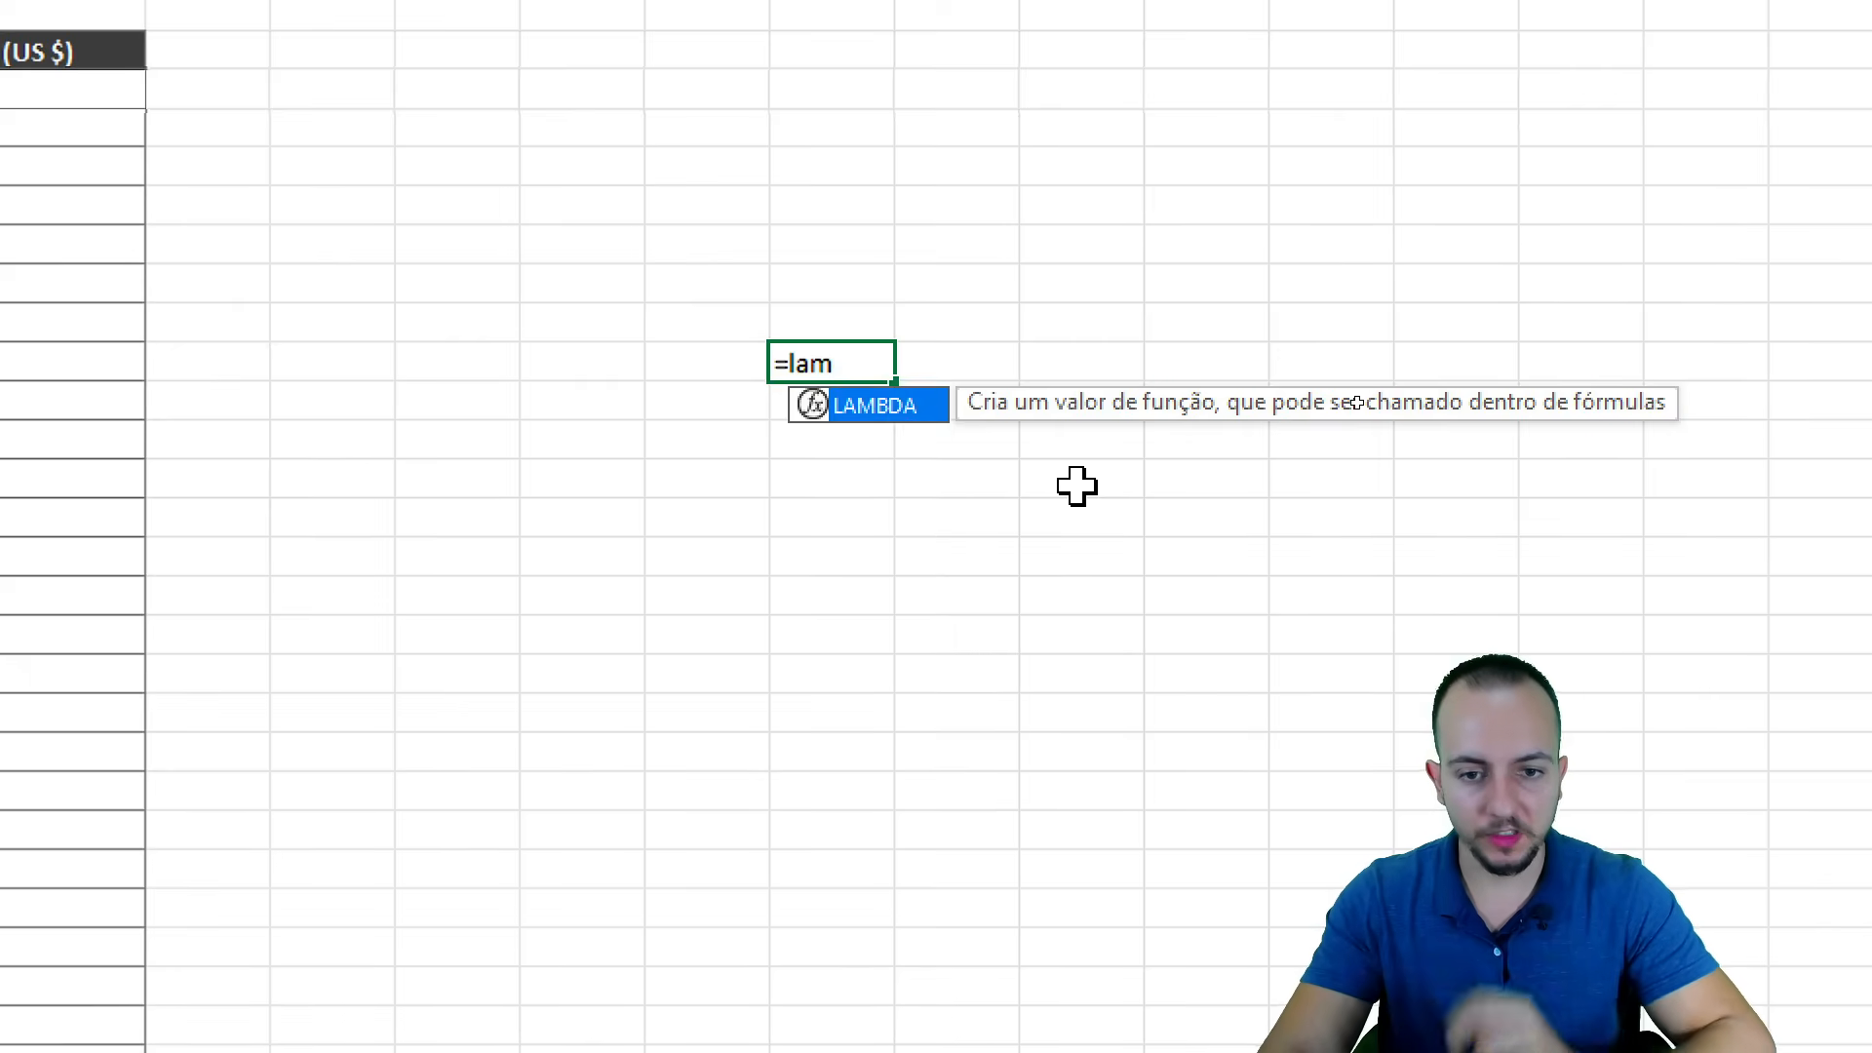
{"action": "key", "text": "Tab"}
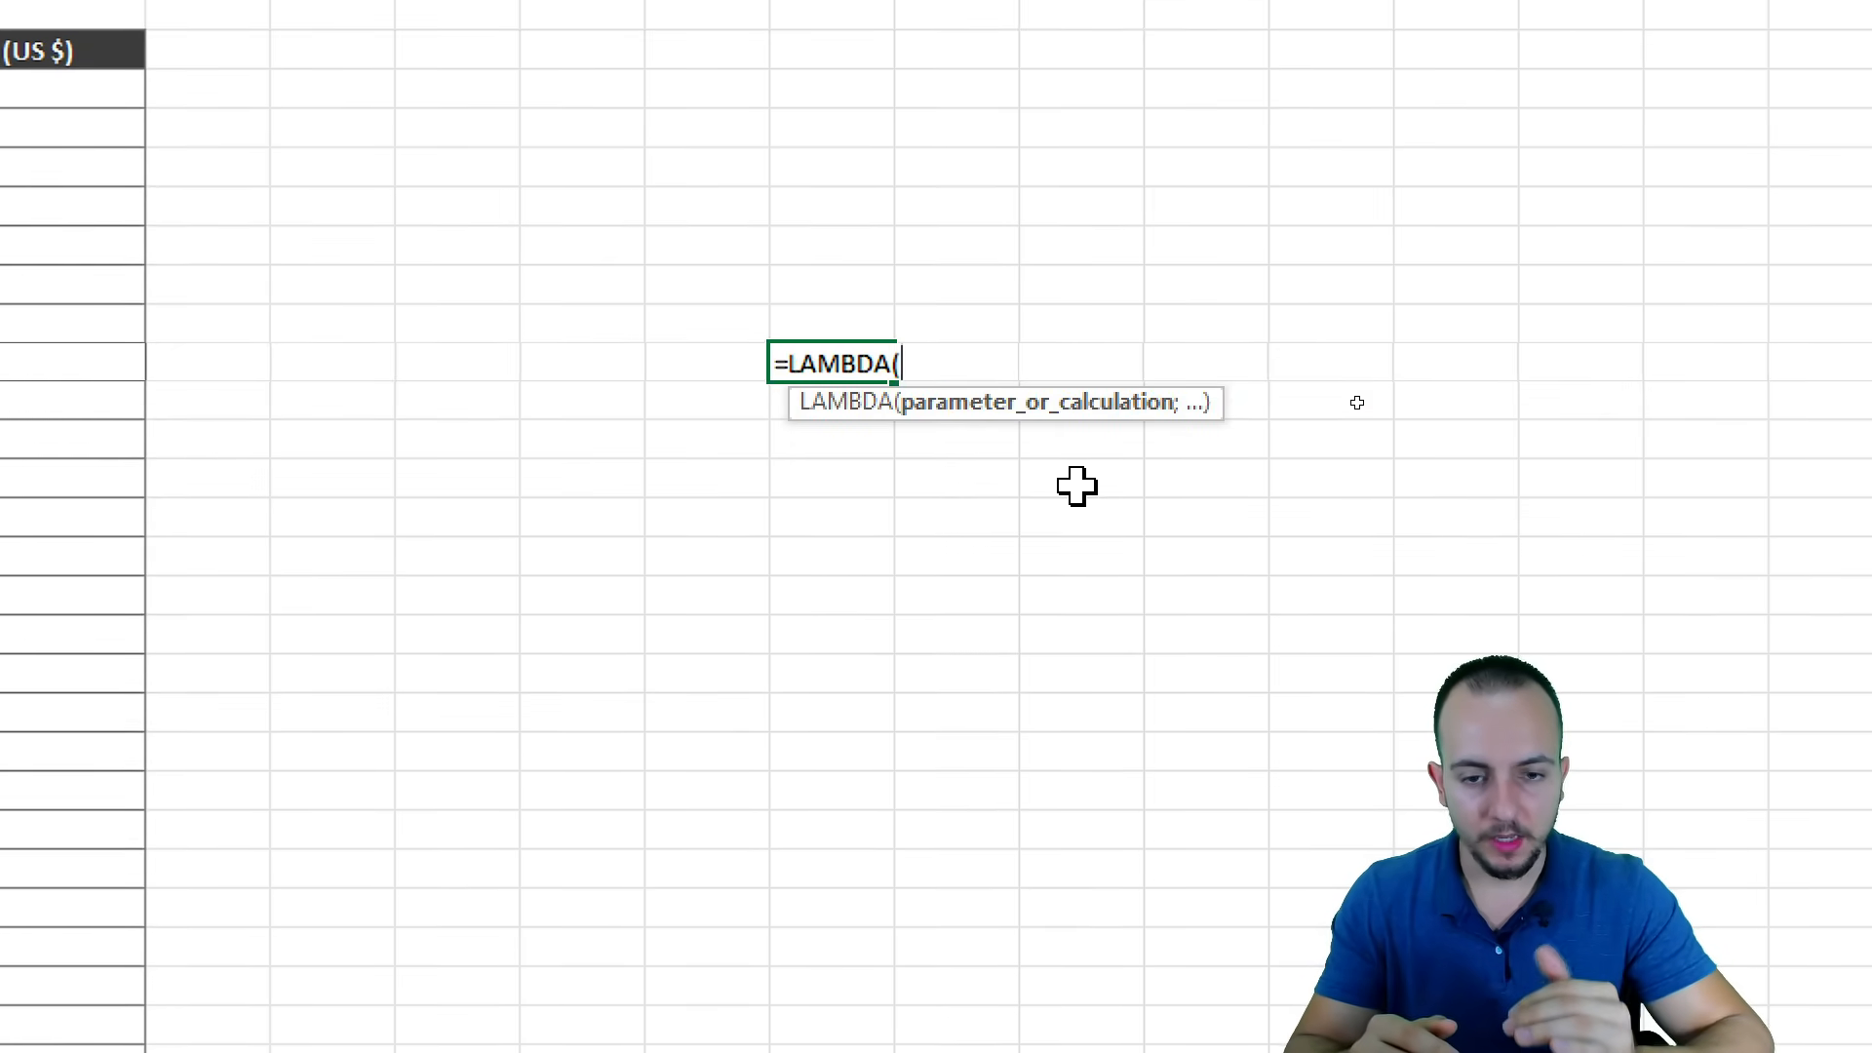
{"action": "type", "text": "asnkjsfn"}
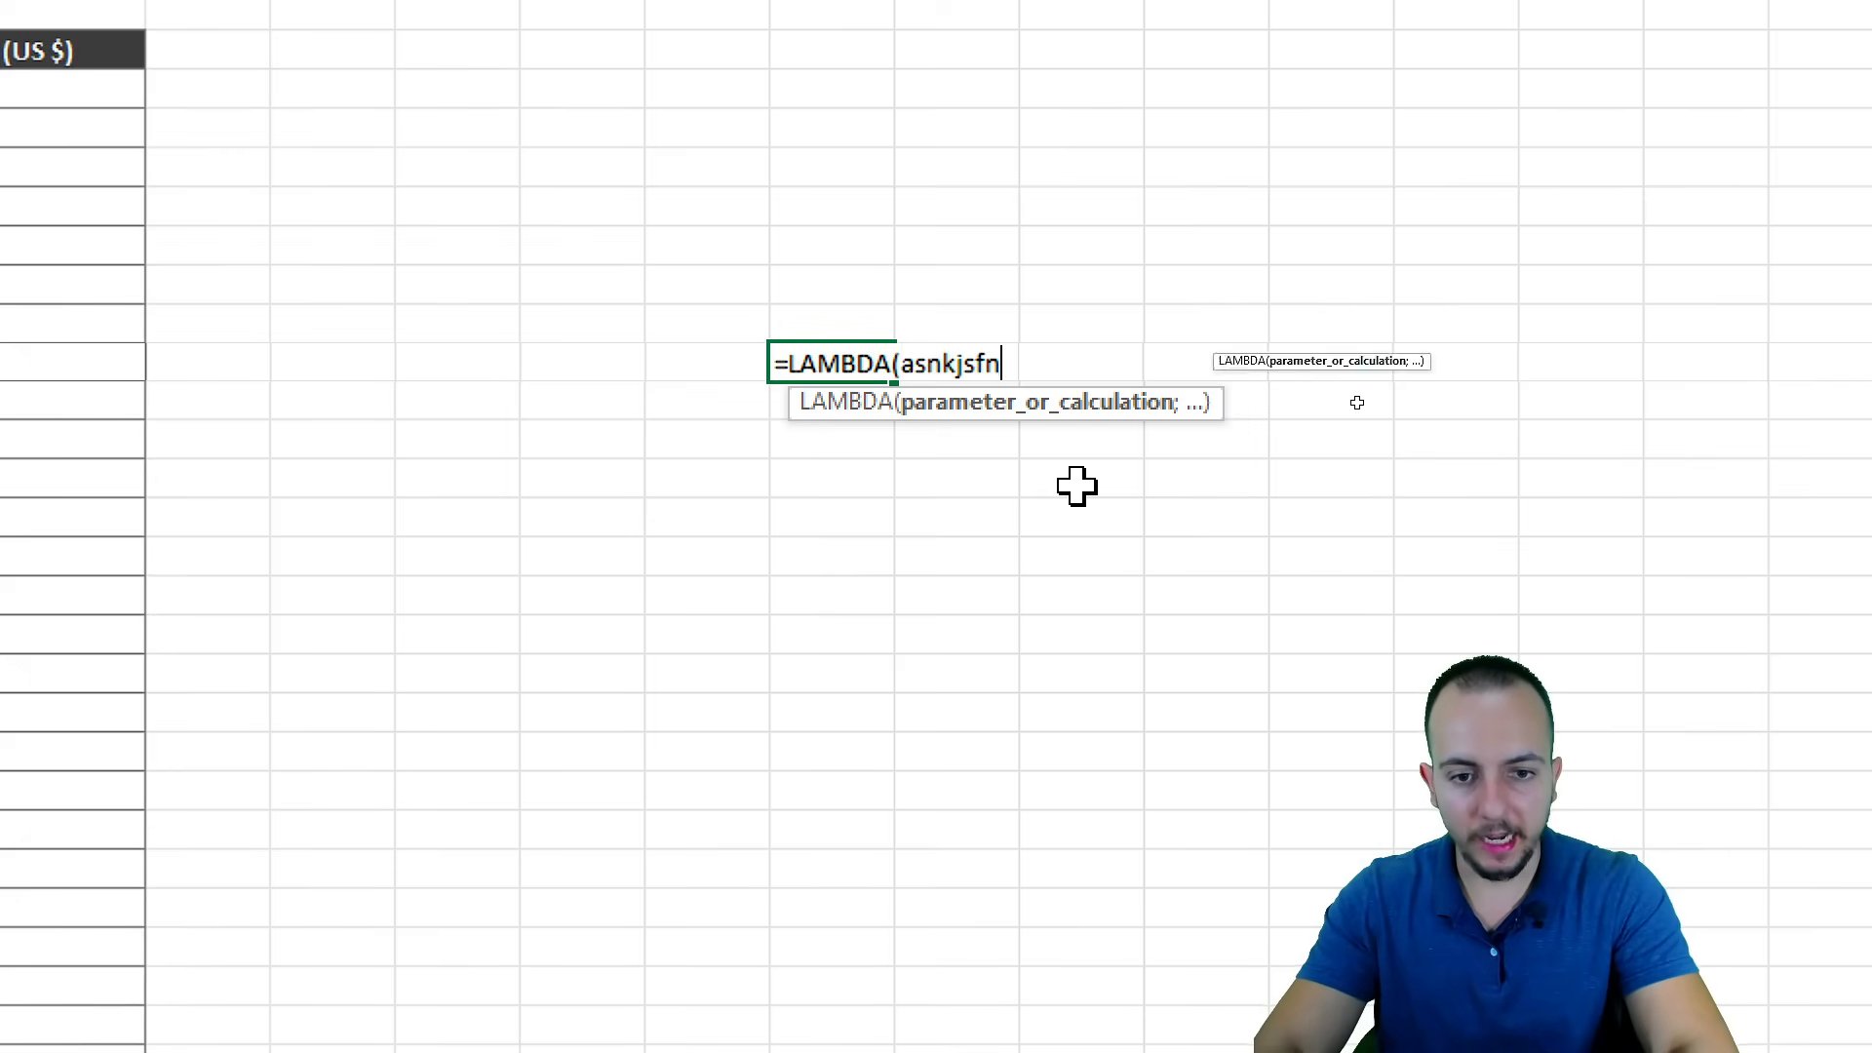
{"action": "type", "text": "jkfn)"}
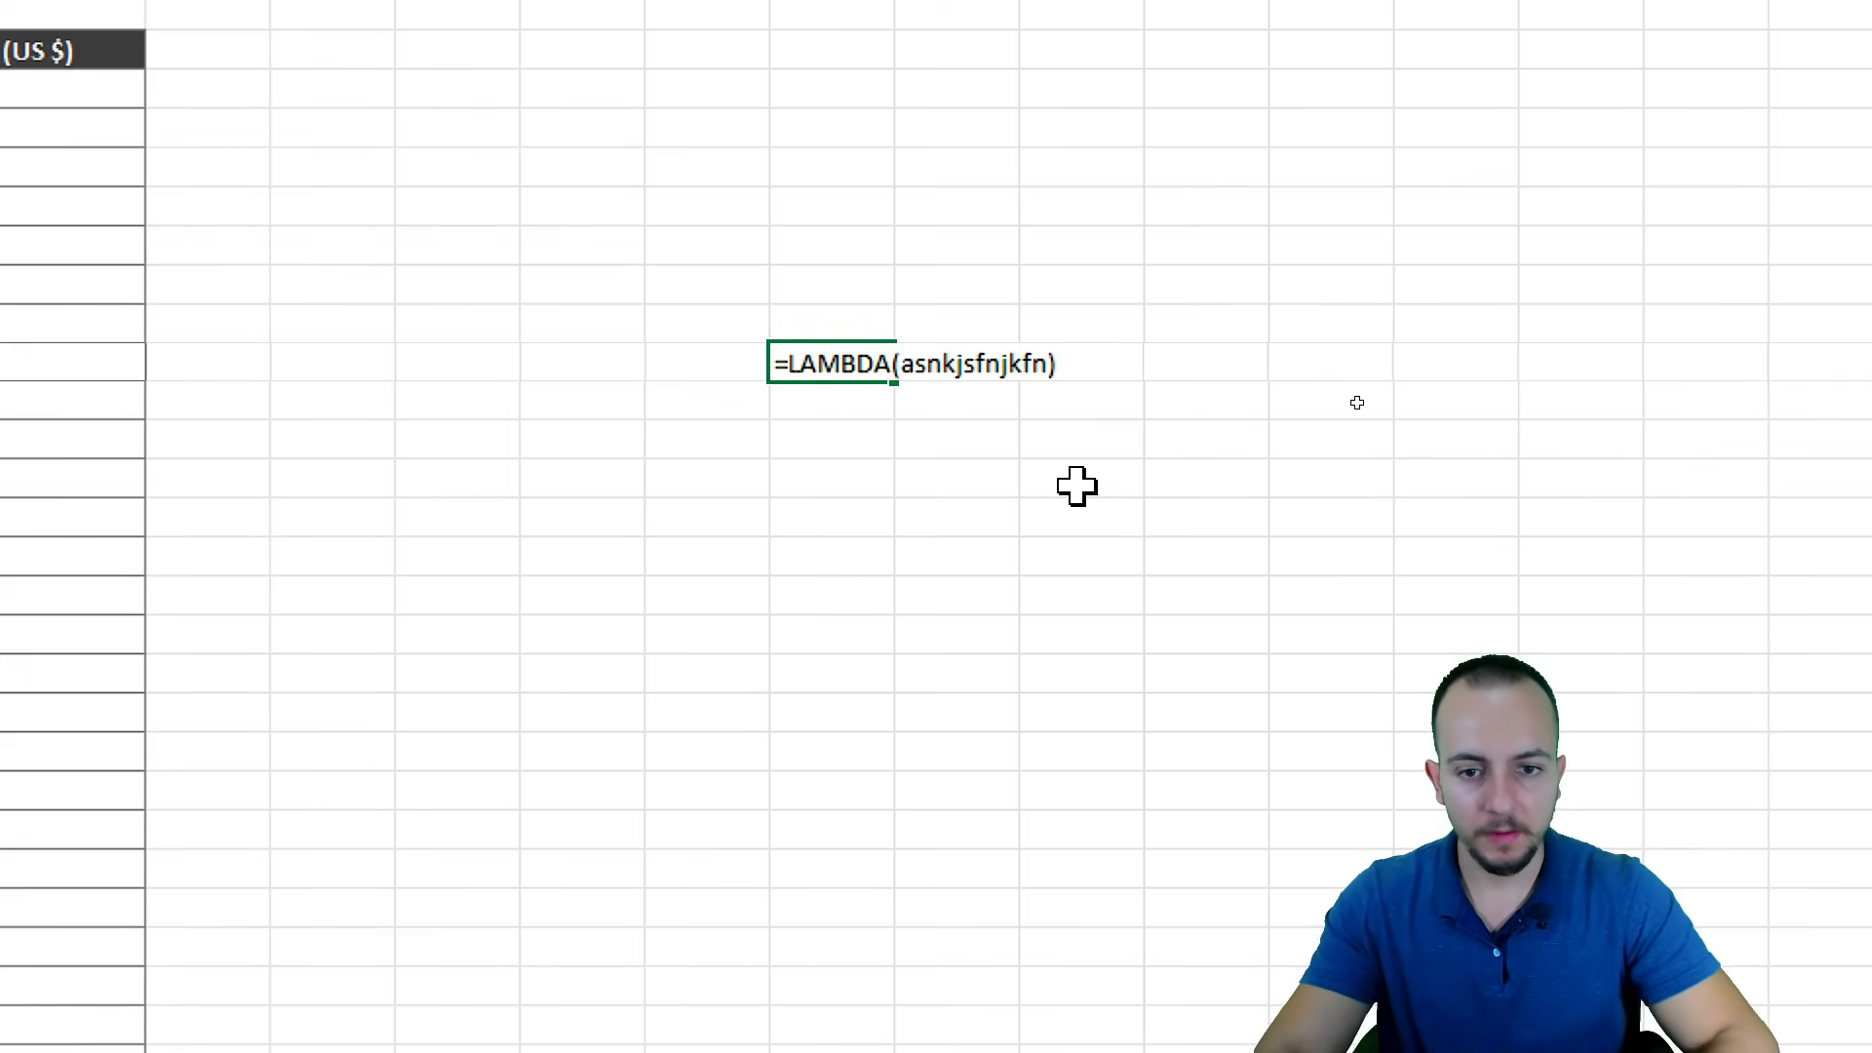
{"action": "key", "text": "Escape"}
Insert LAMBDA( before the formula in I4 and declare the parameters Qtd, PreçoUnitCA, Desconto and FatordeConversão ahead of the calculation.
{"action": "left_click", "coordinate": [417, 277]}
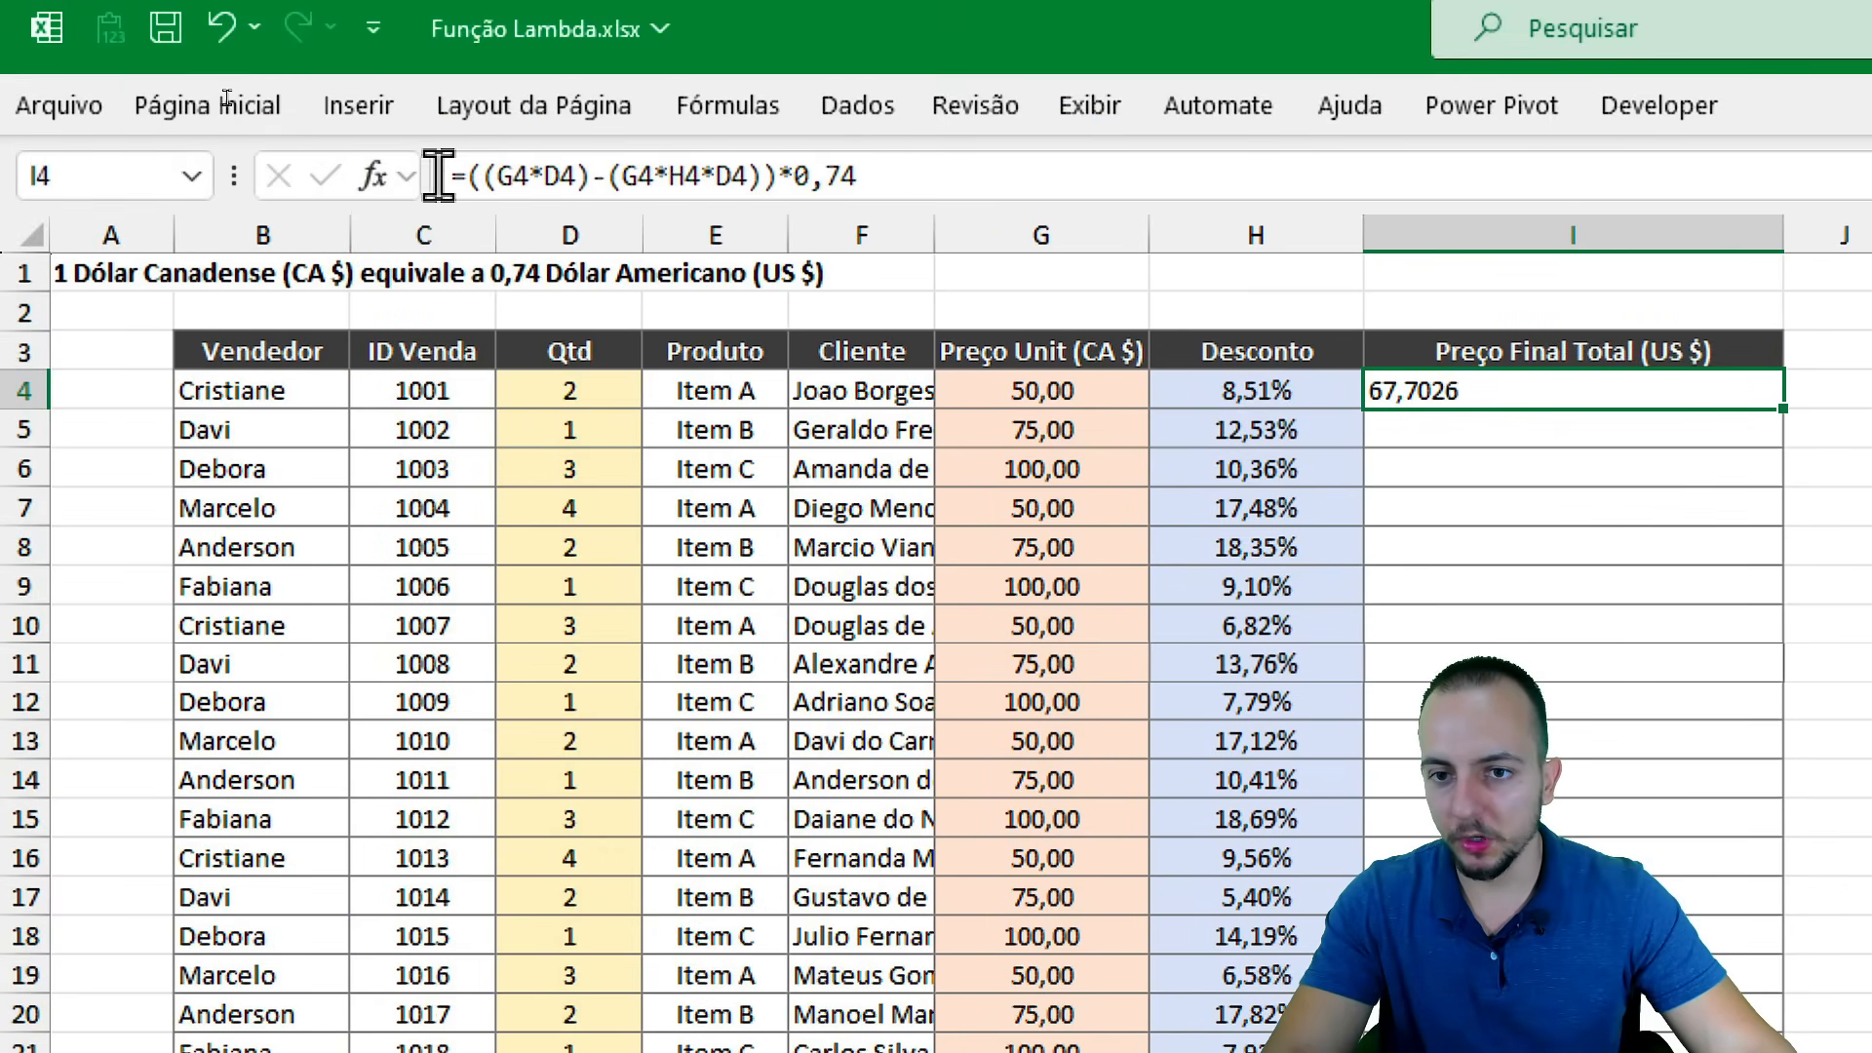
{"action": "left_click", "coordinate": [401, 168]}
{"action": "type", "text": "lam"}
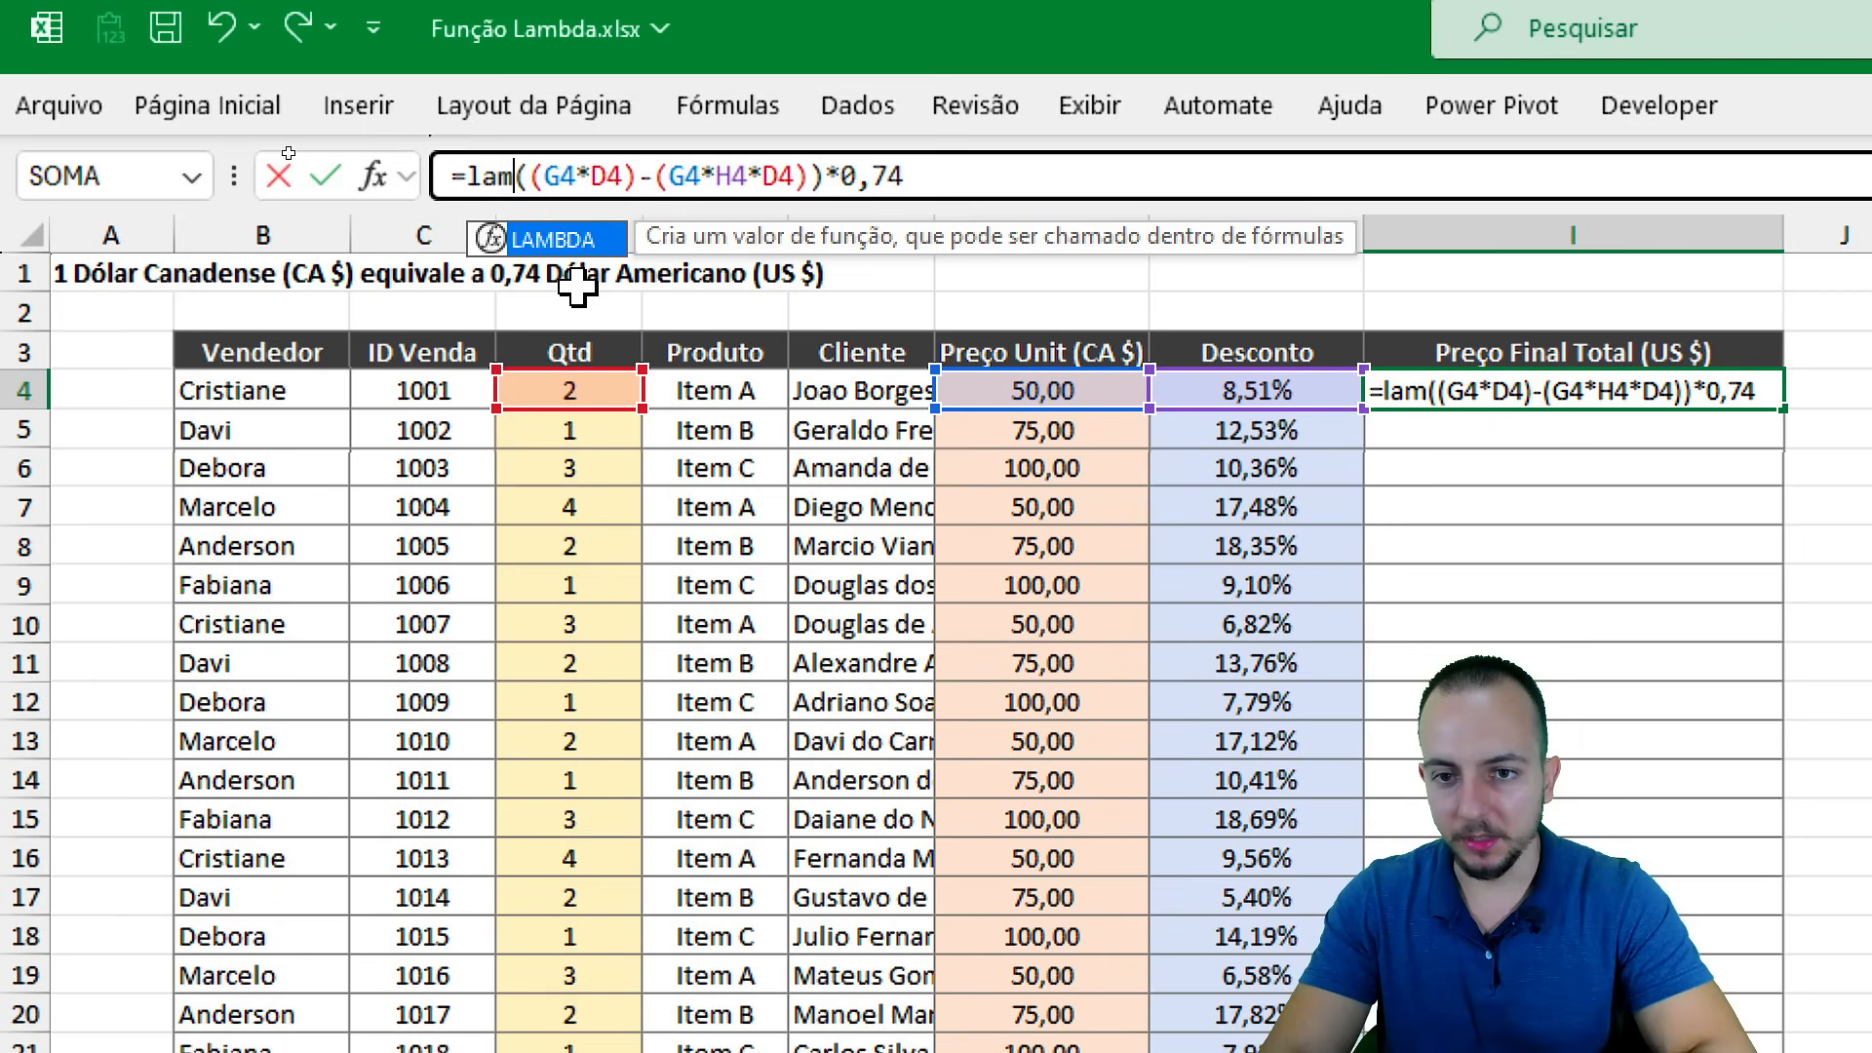
{"action": "key", "text": "Tab"}
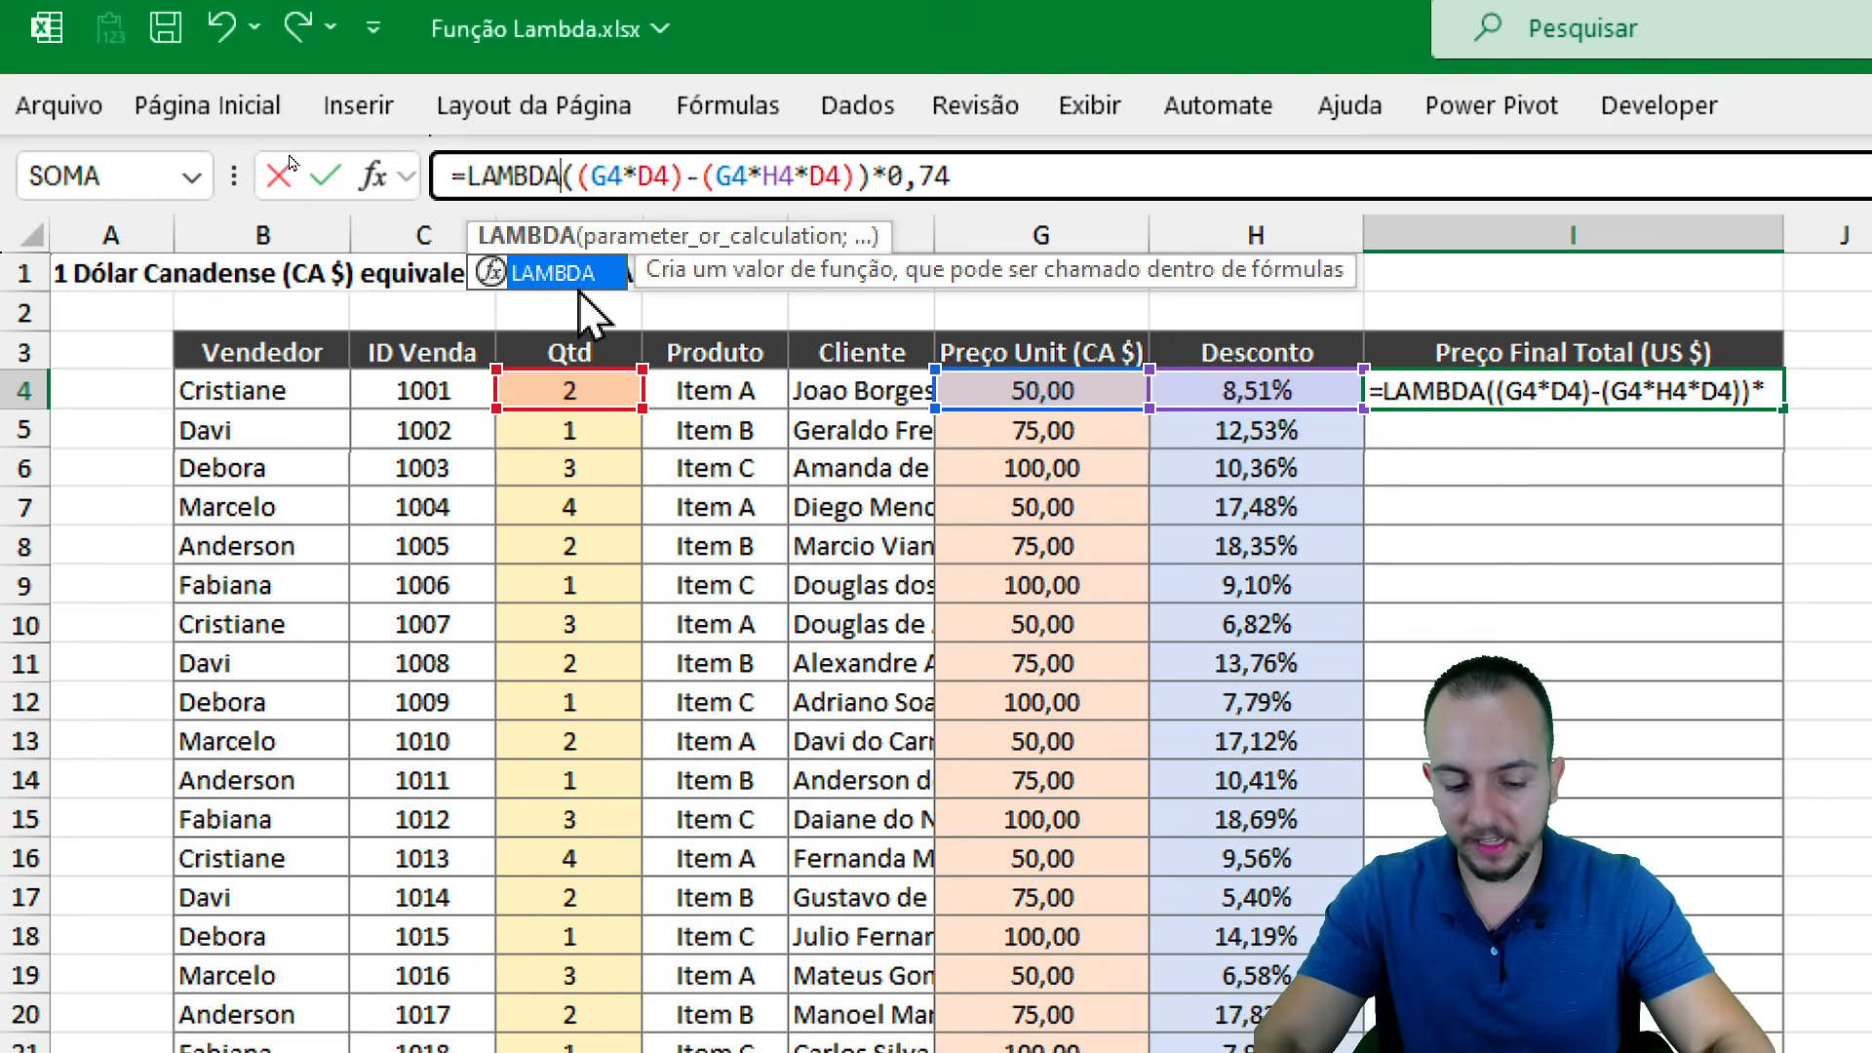
{"action": "type", "text": "("}
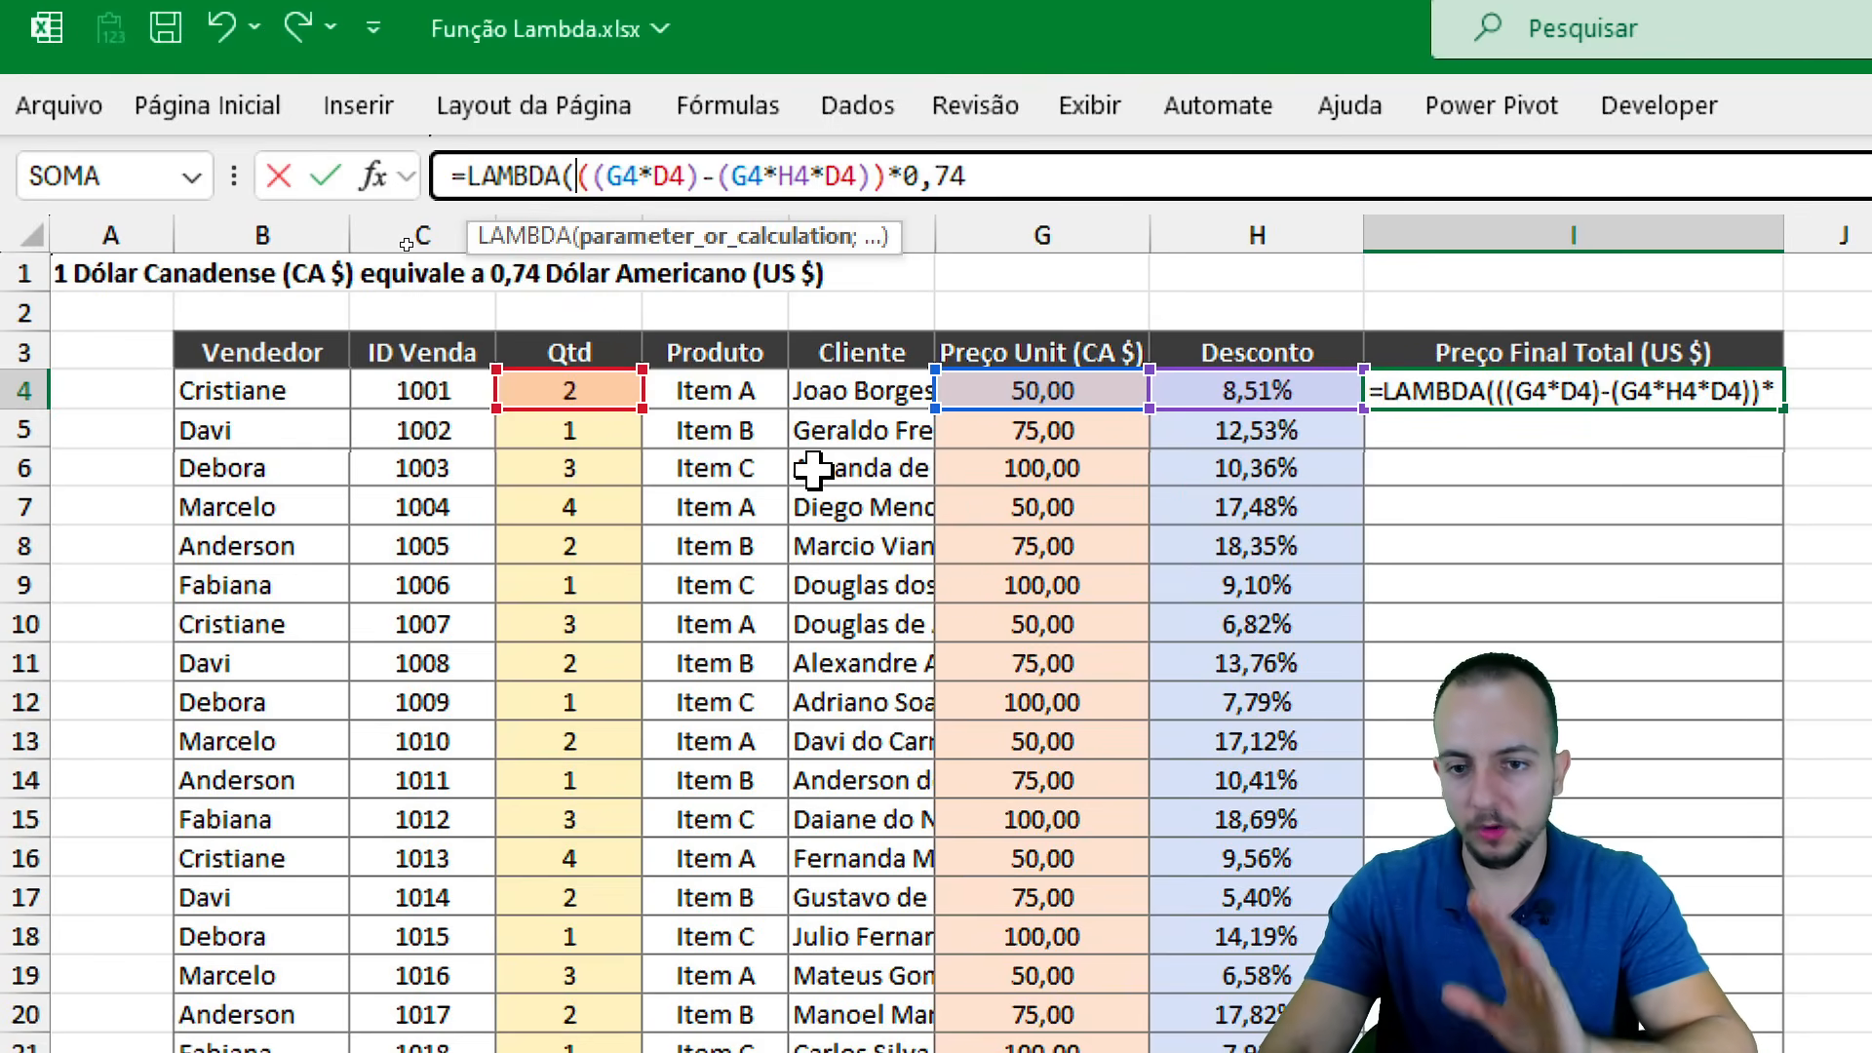
{"action": "type", "text": "Qtd;"}
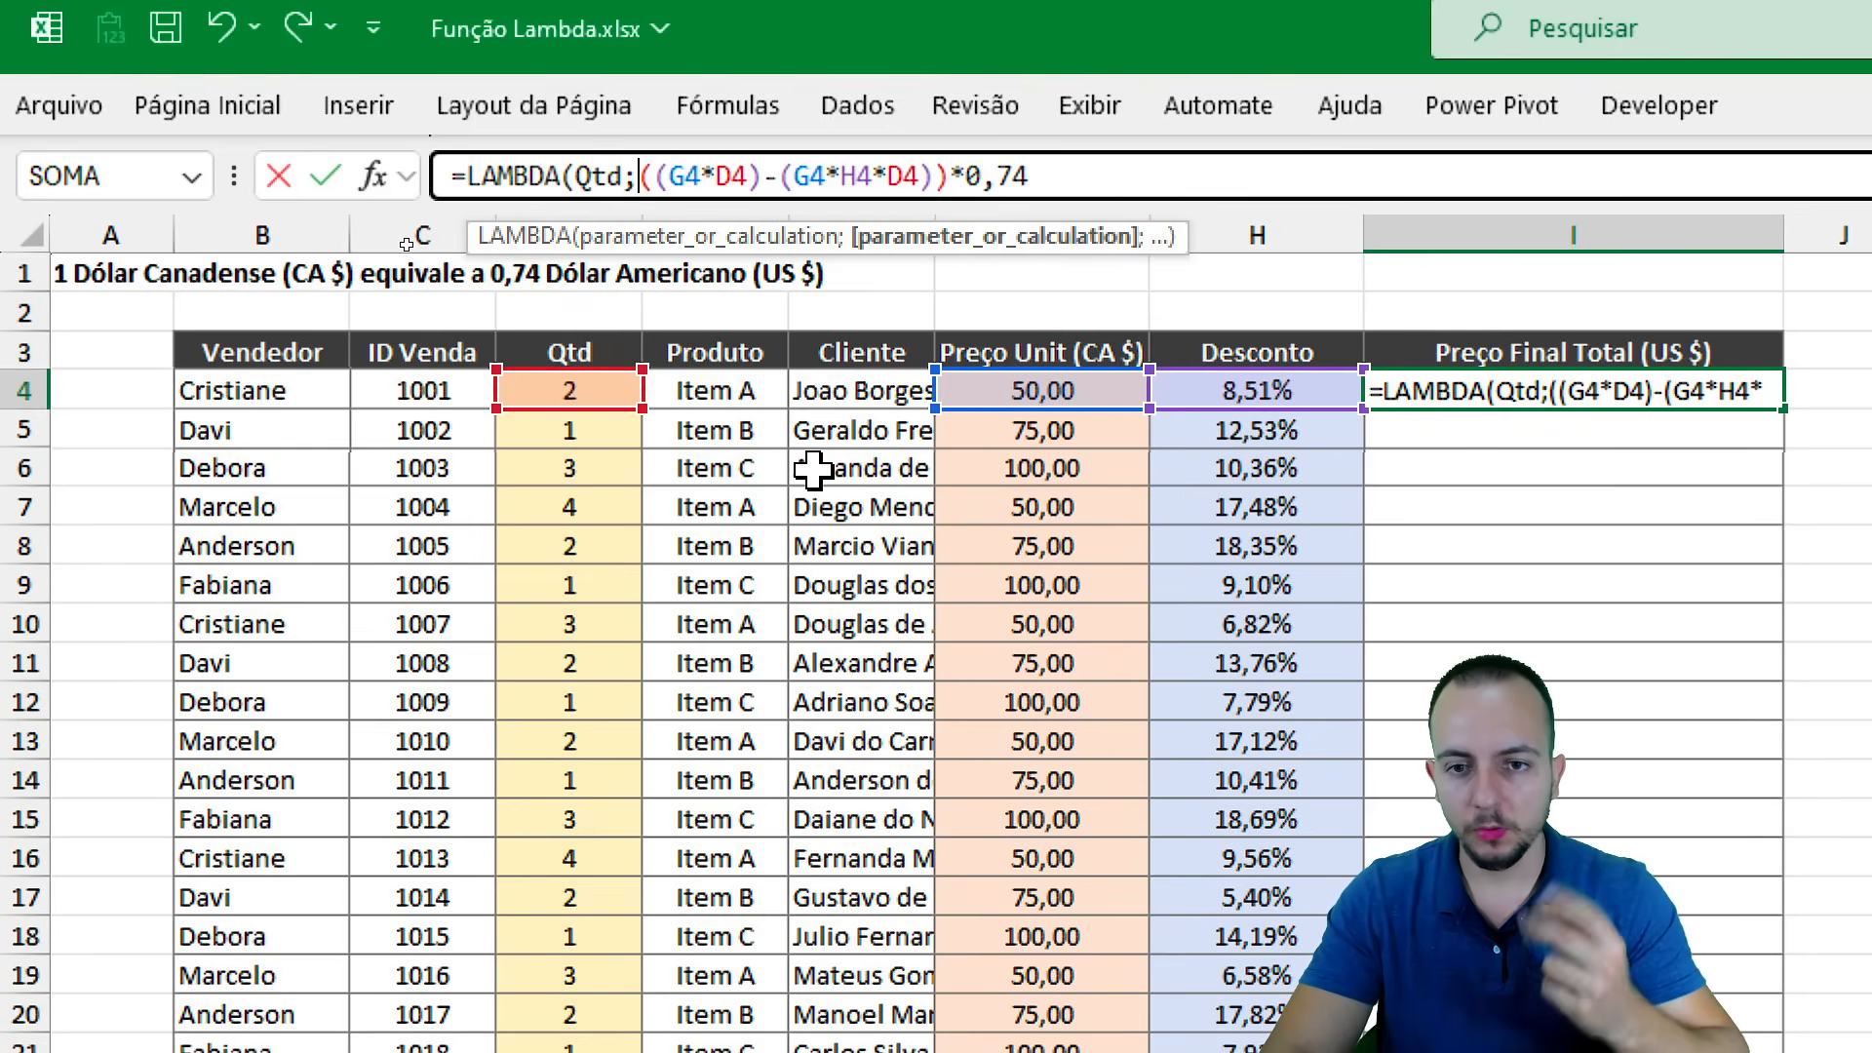
{"action": "type", "text": "PreçoUnit"}
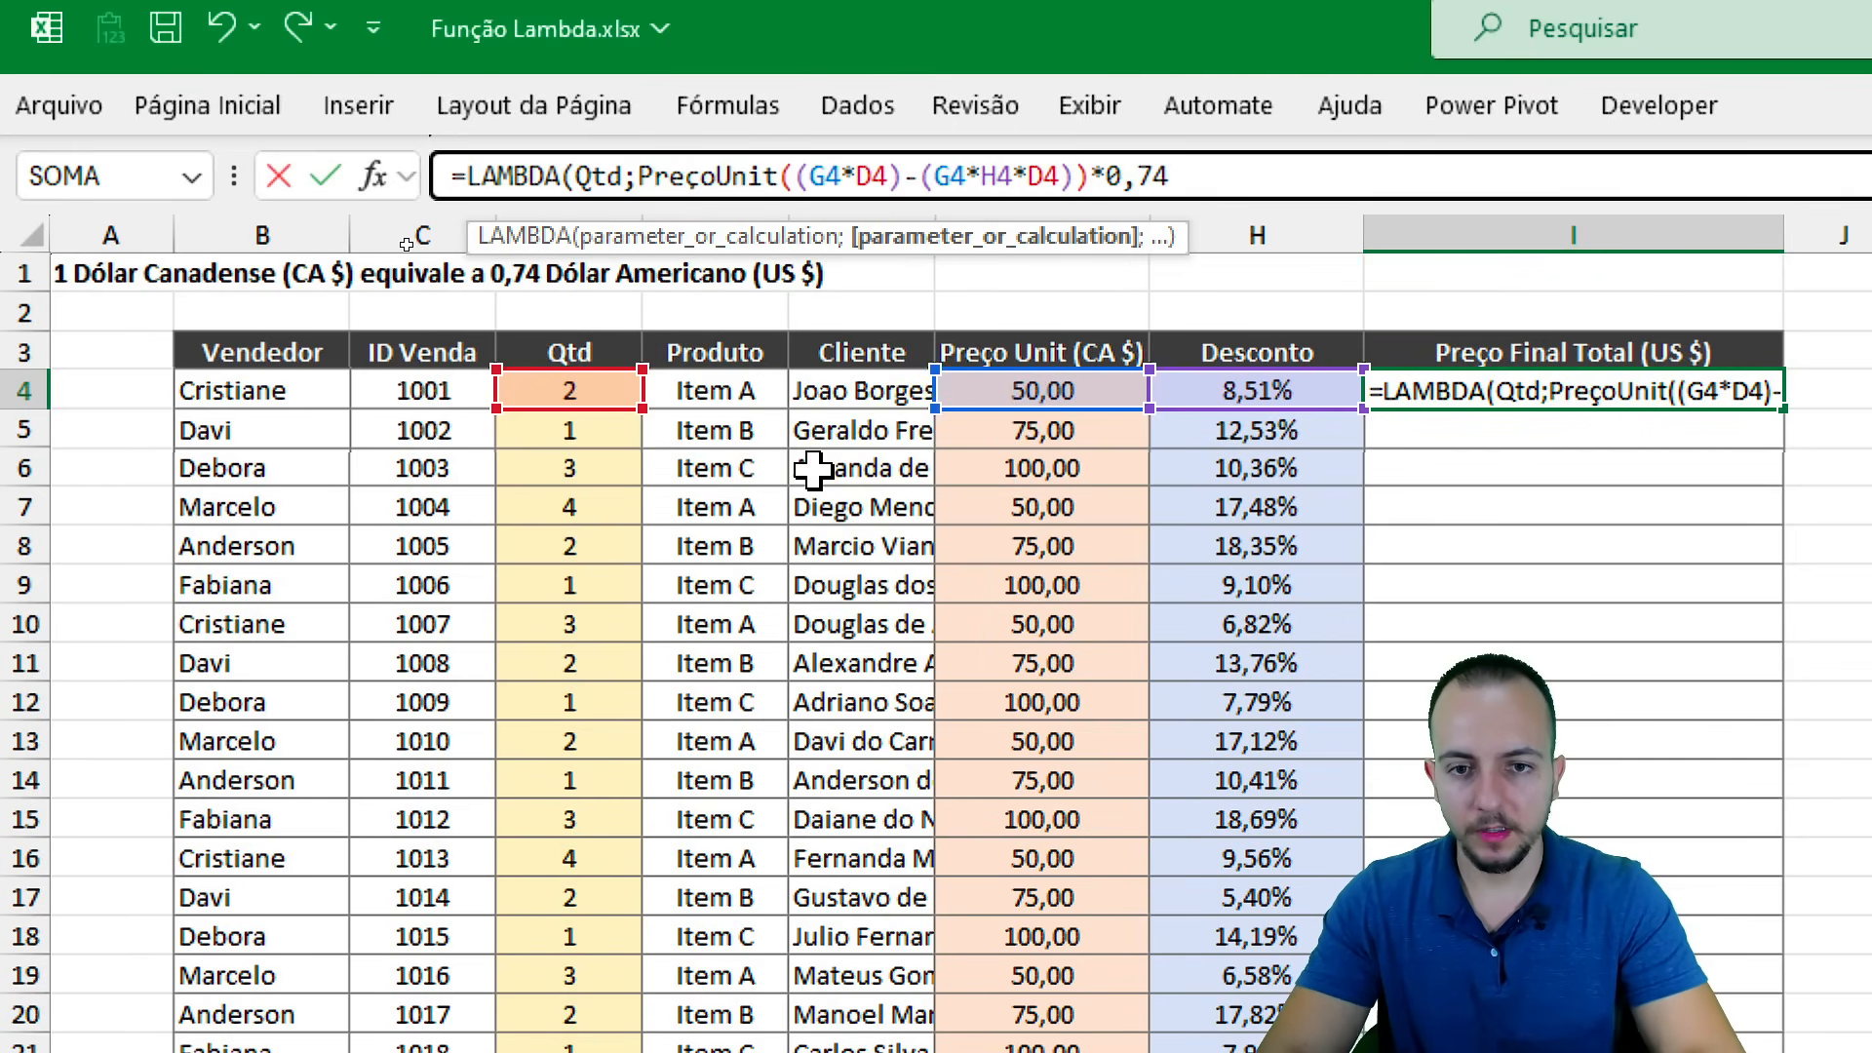
{"action": "type", "text": "CA"}
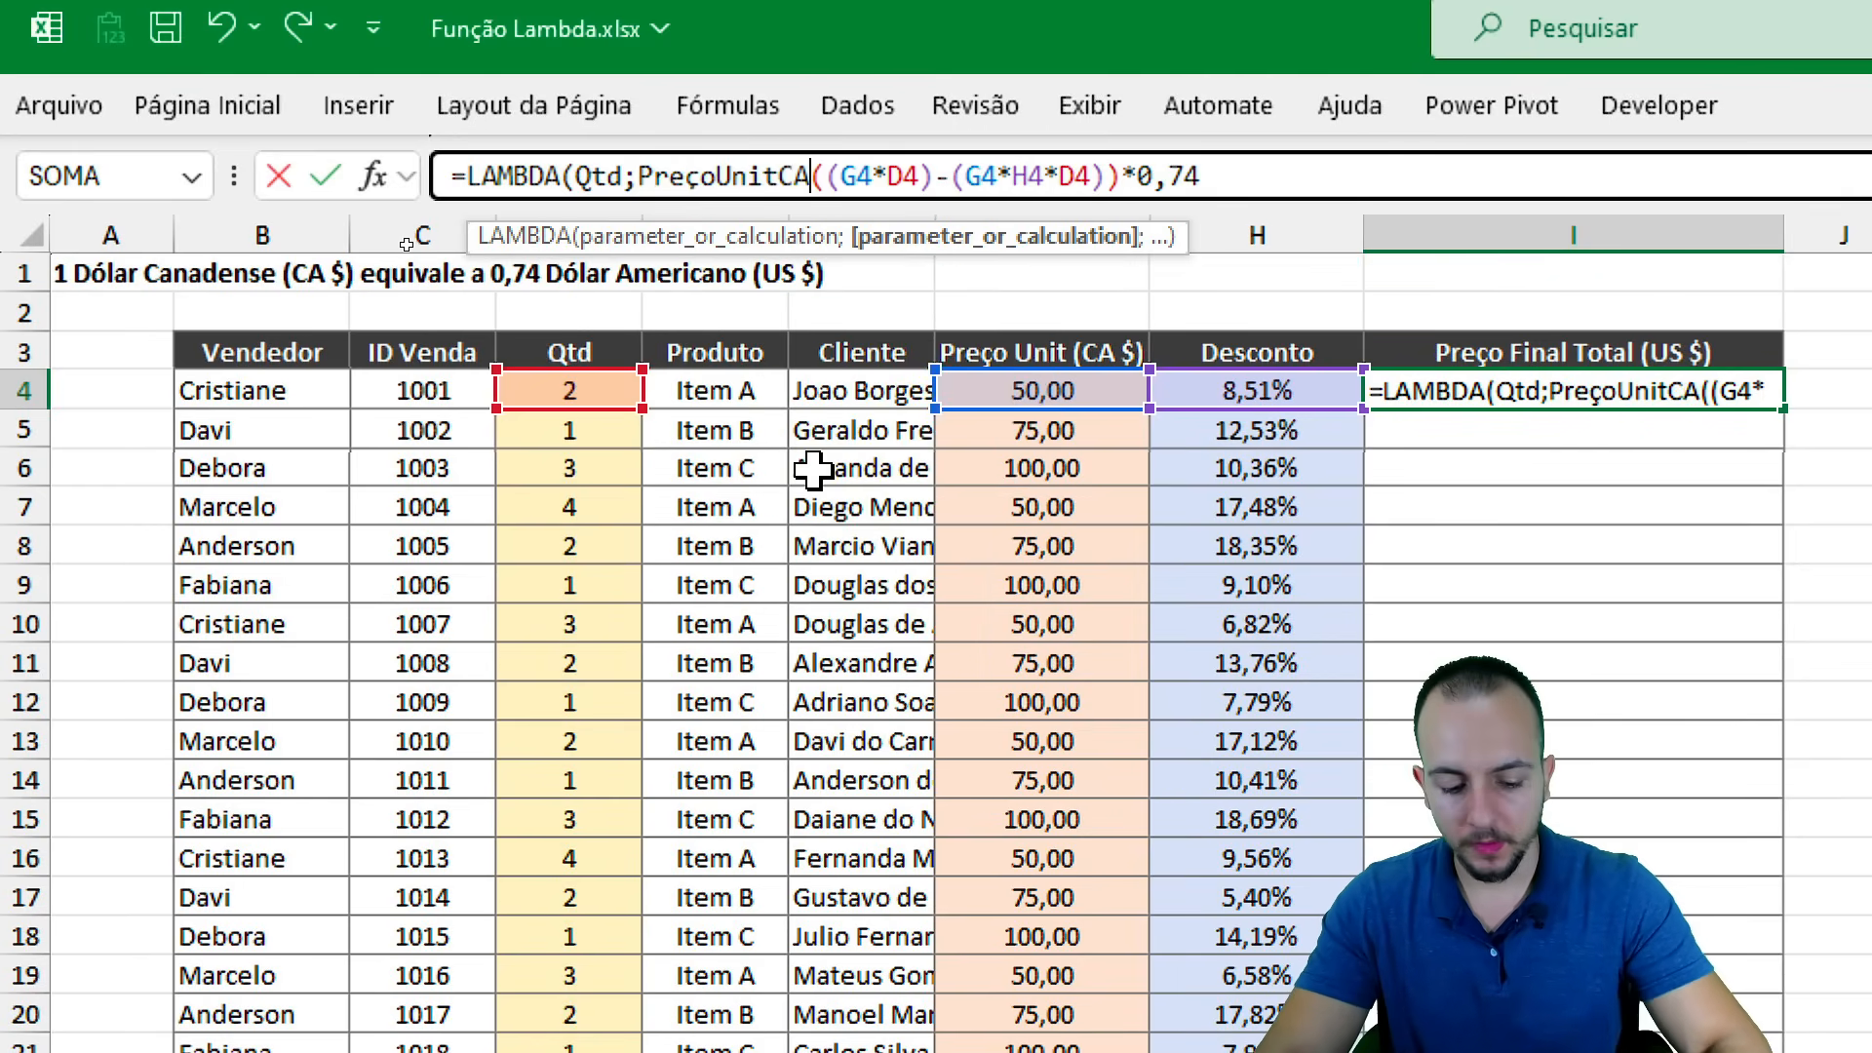
{"action": "type", "text": ";Desconto;"}
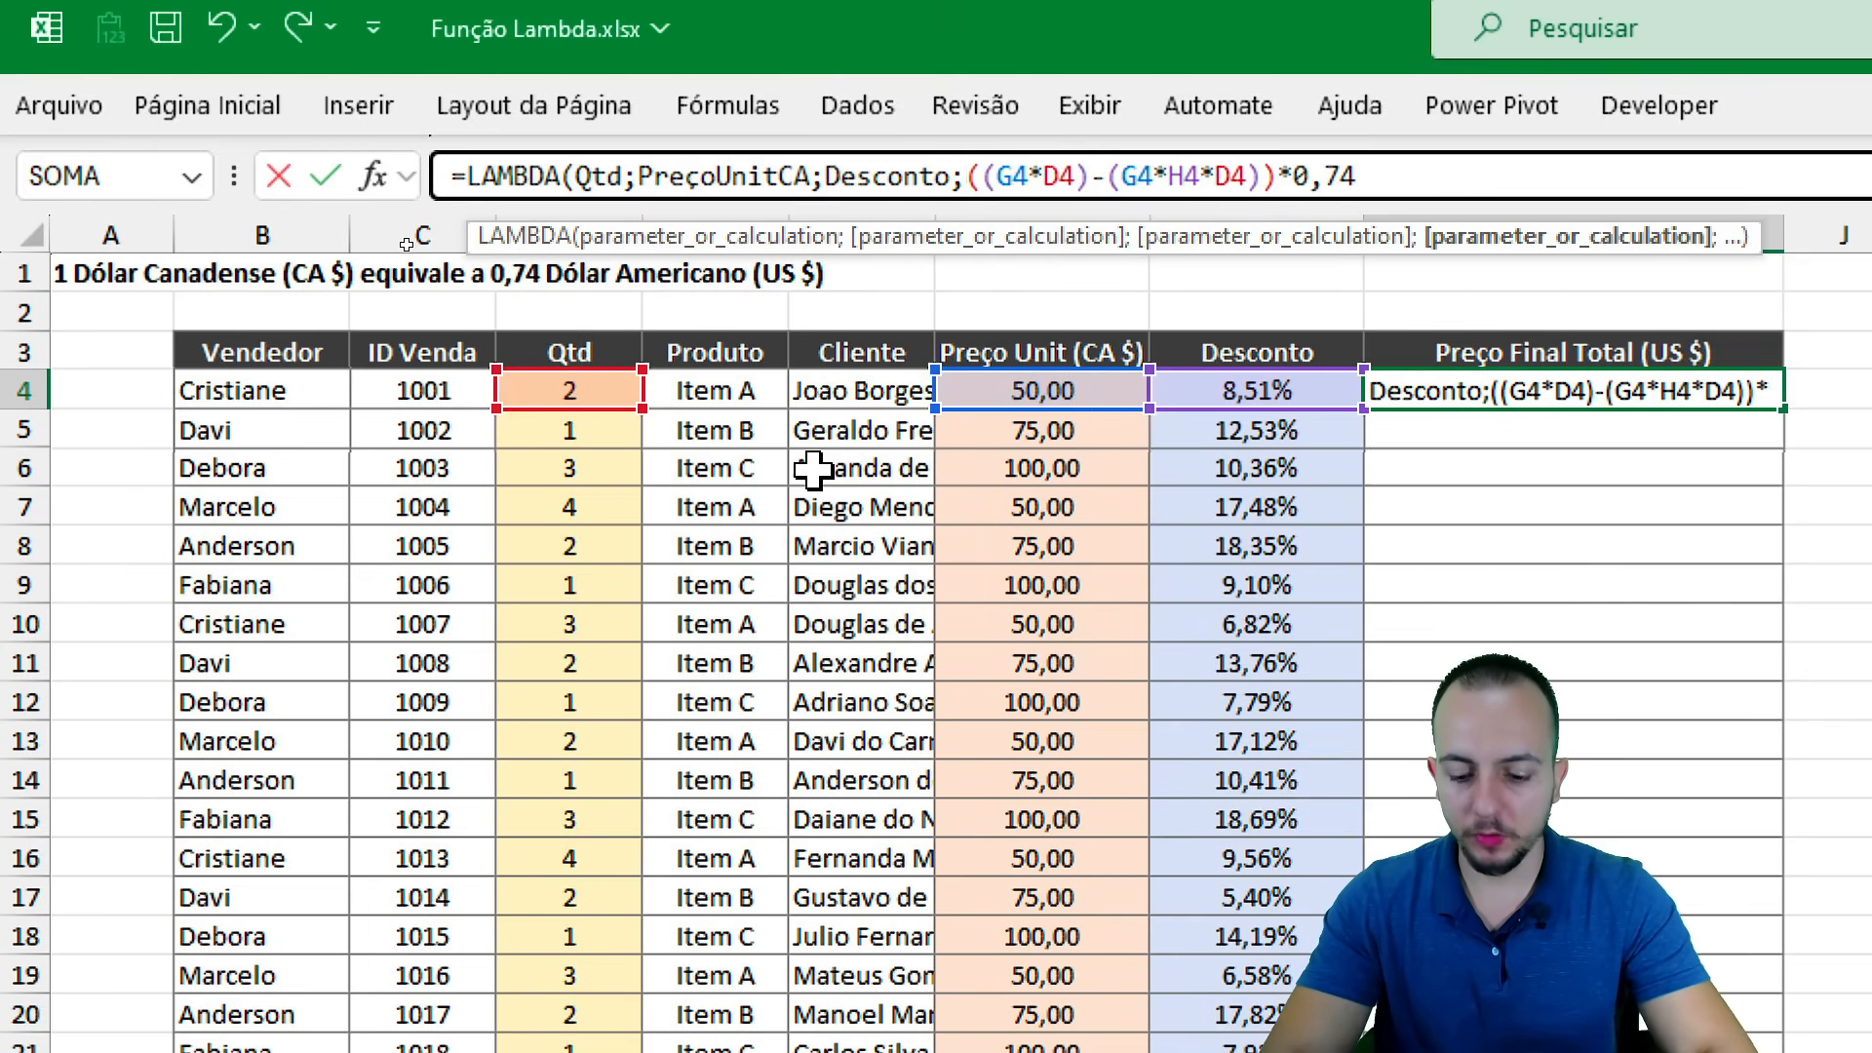
{"action": "type", "text": "FatordeConversã"}
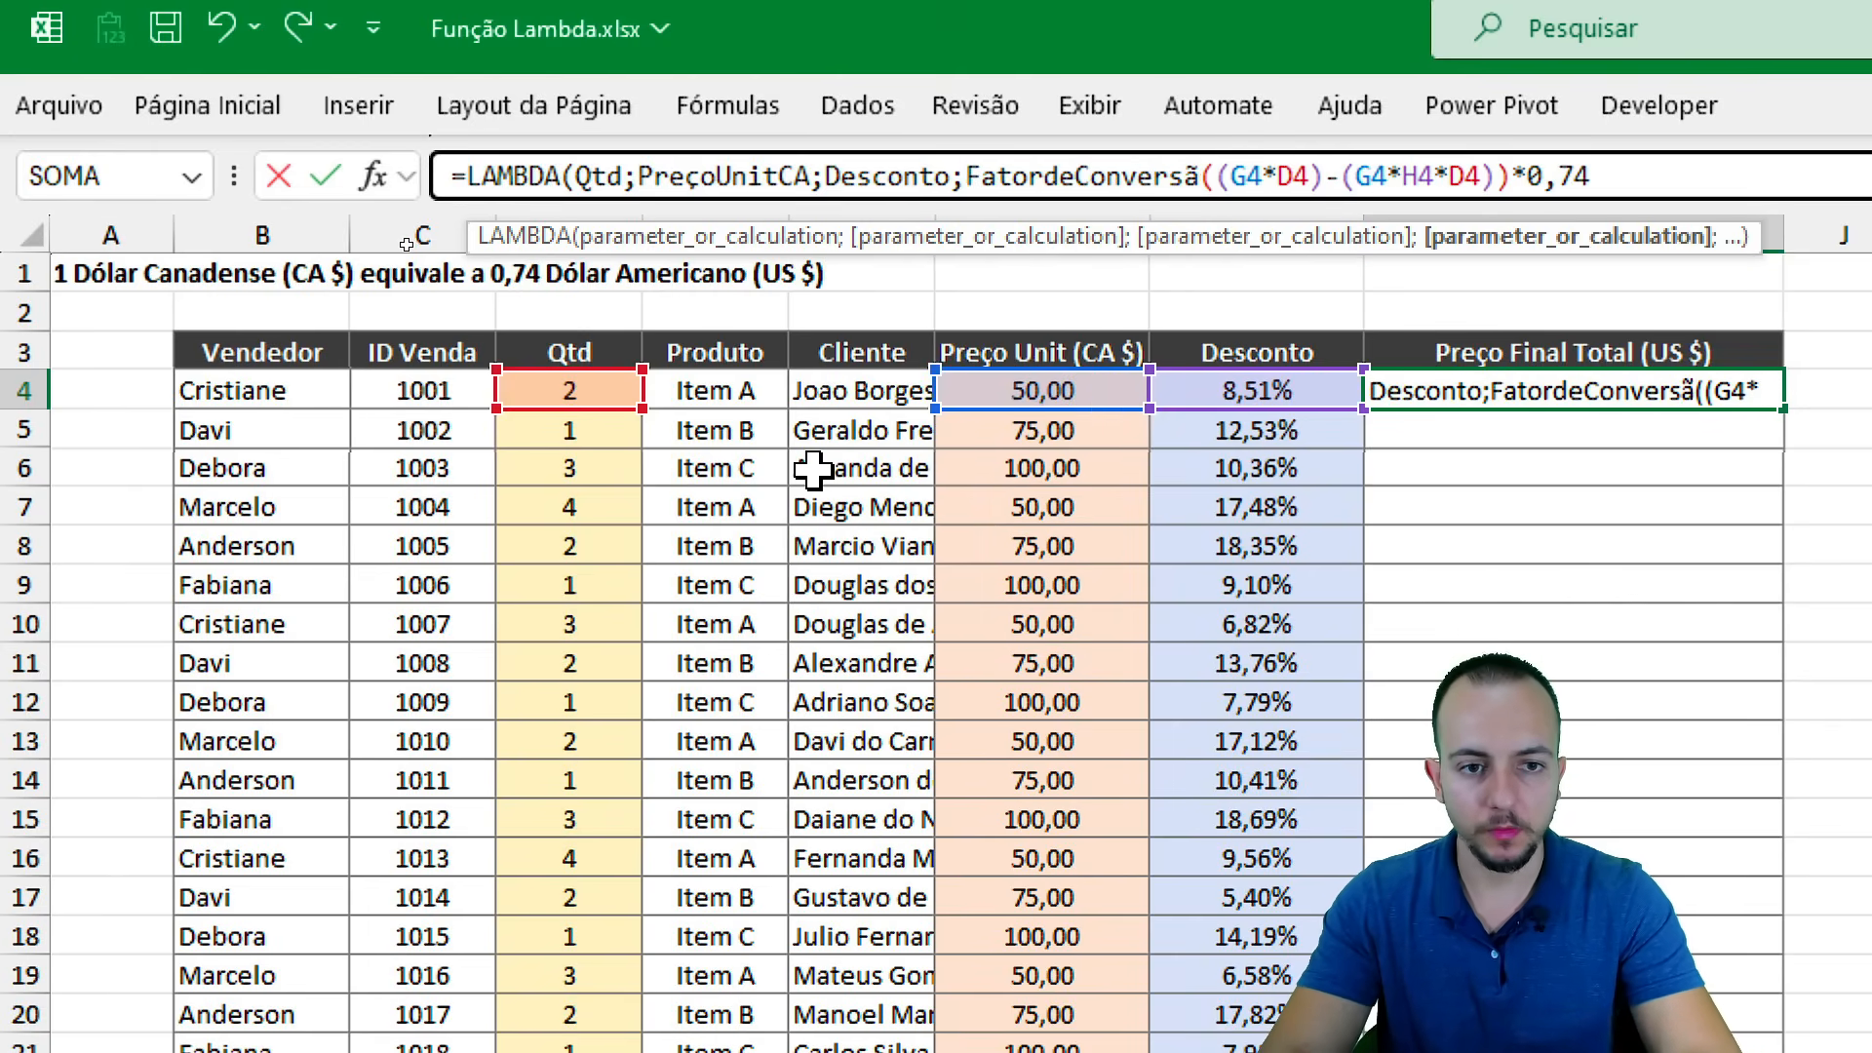
{"action": "type", "text": "o;"}
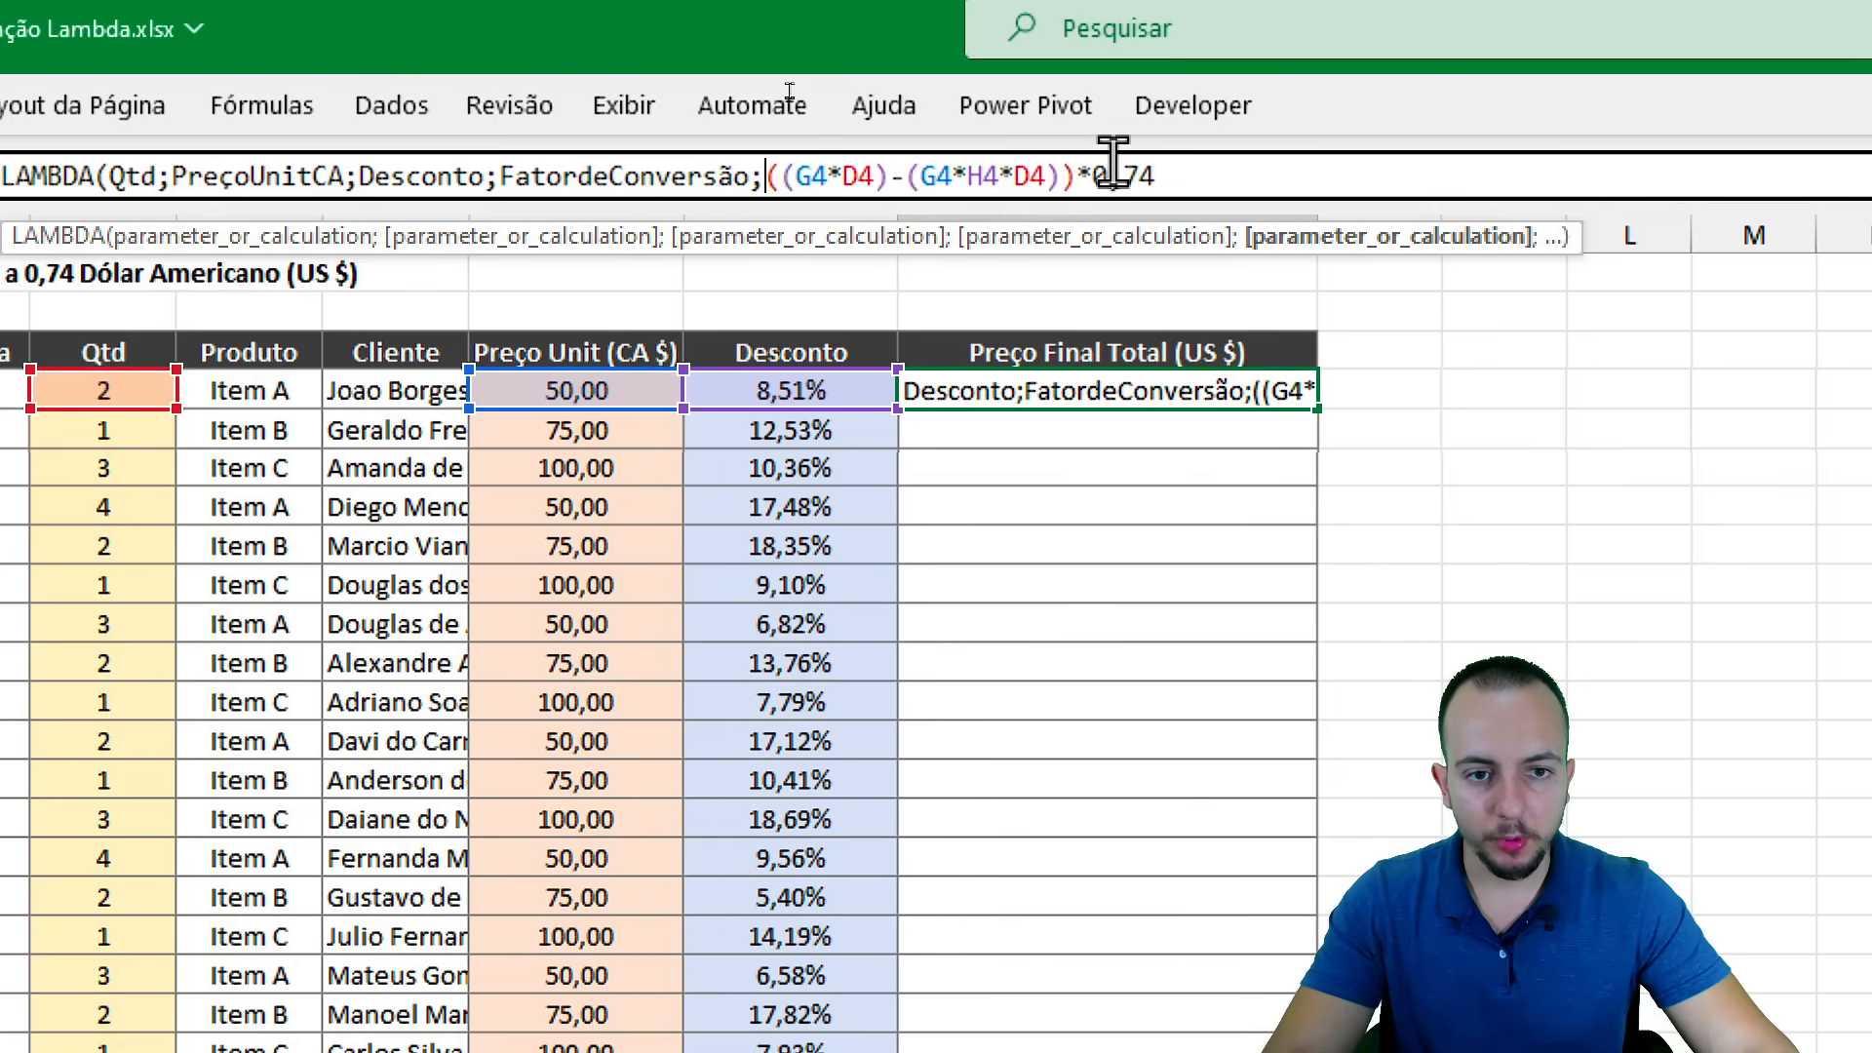
Replace the fixed 0,74 rate at the end of the LAMBDA calculation with the FatordeConversão parameter.
{"action": "left_click_drag", "start_coordinate": [1182, 176], "coordinate": [1257, 178]}
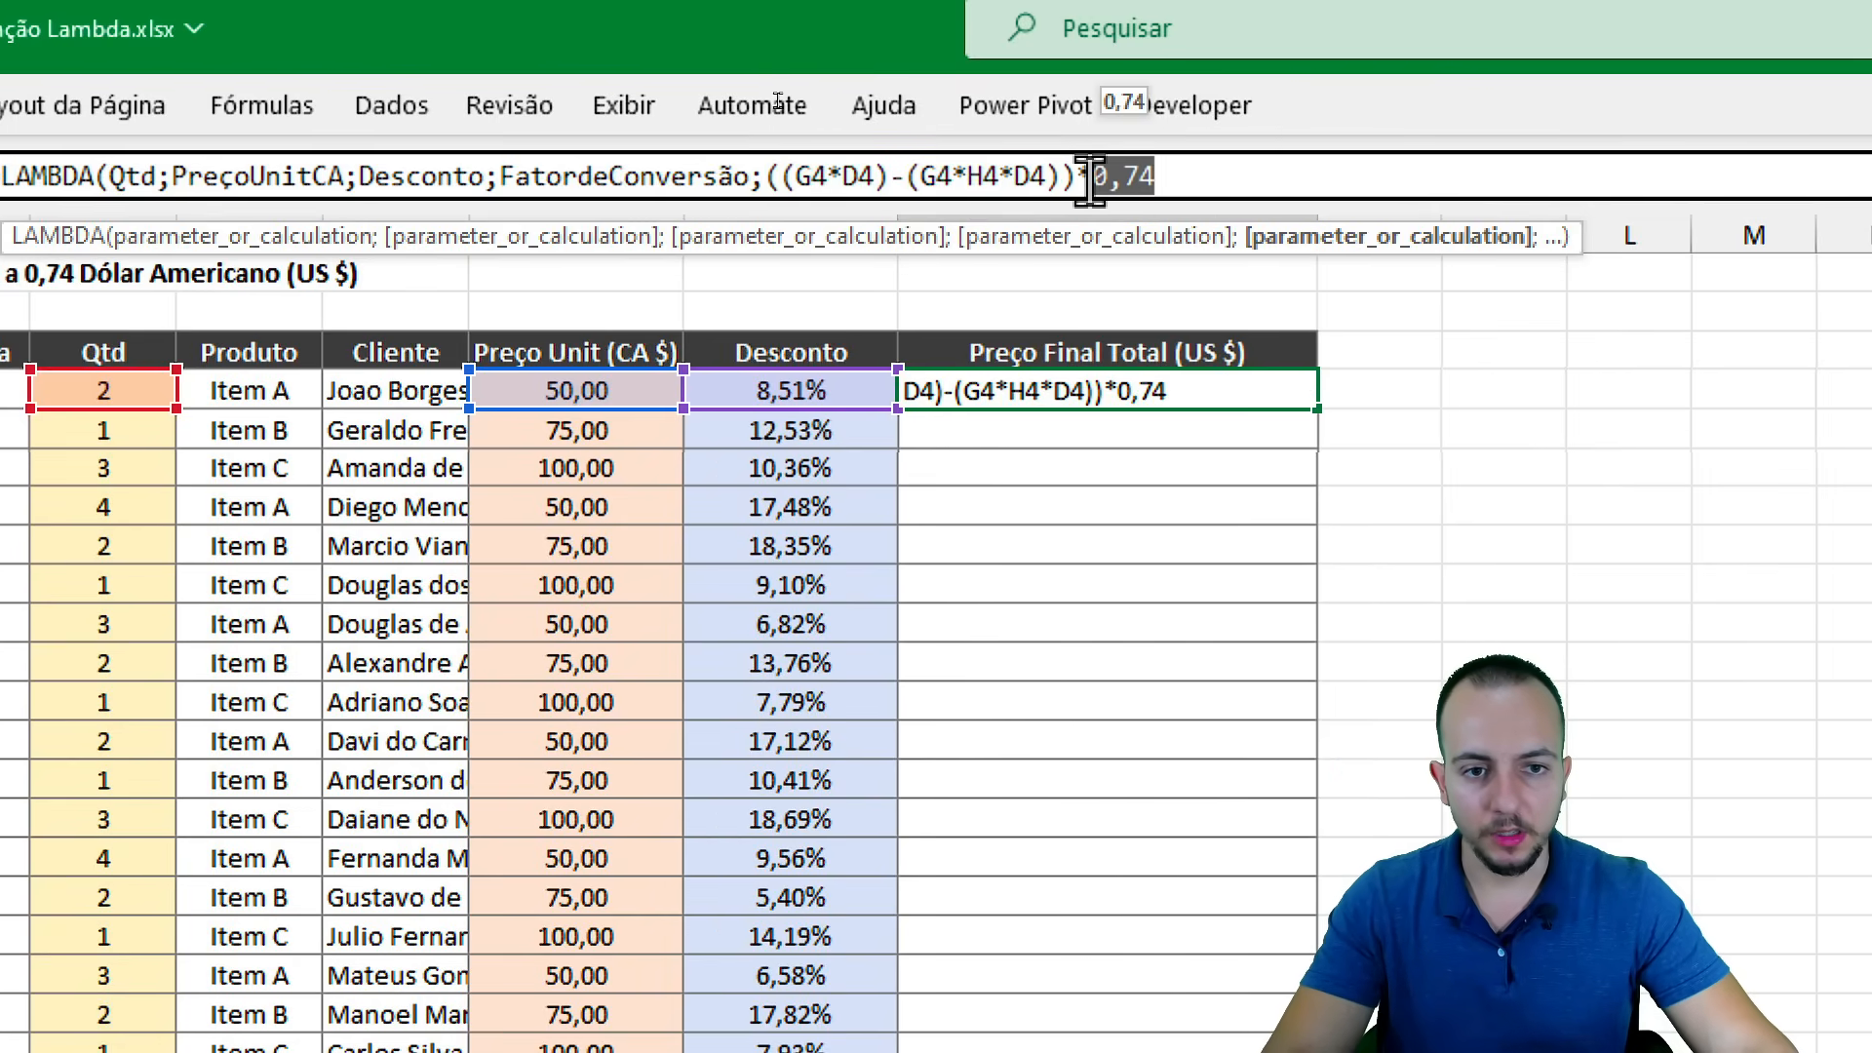
{"action": "type", "text": "Fator"}
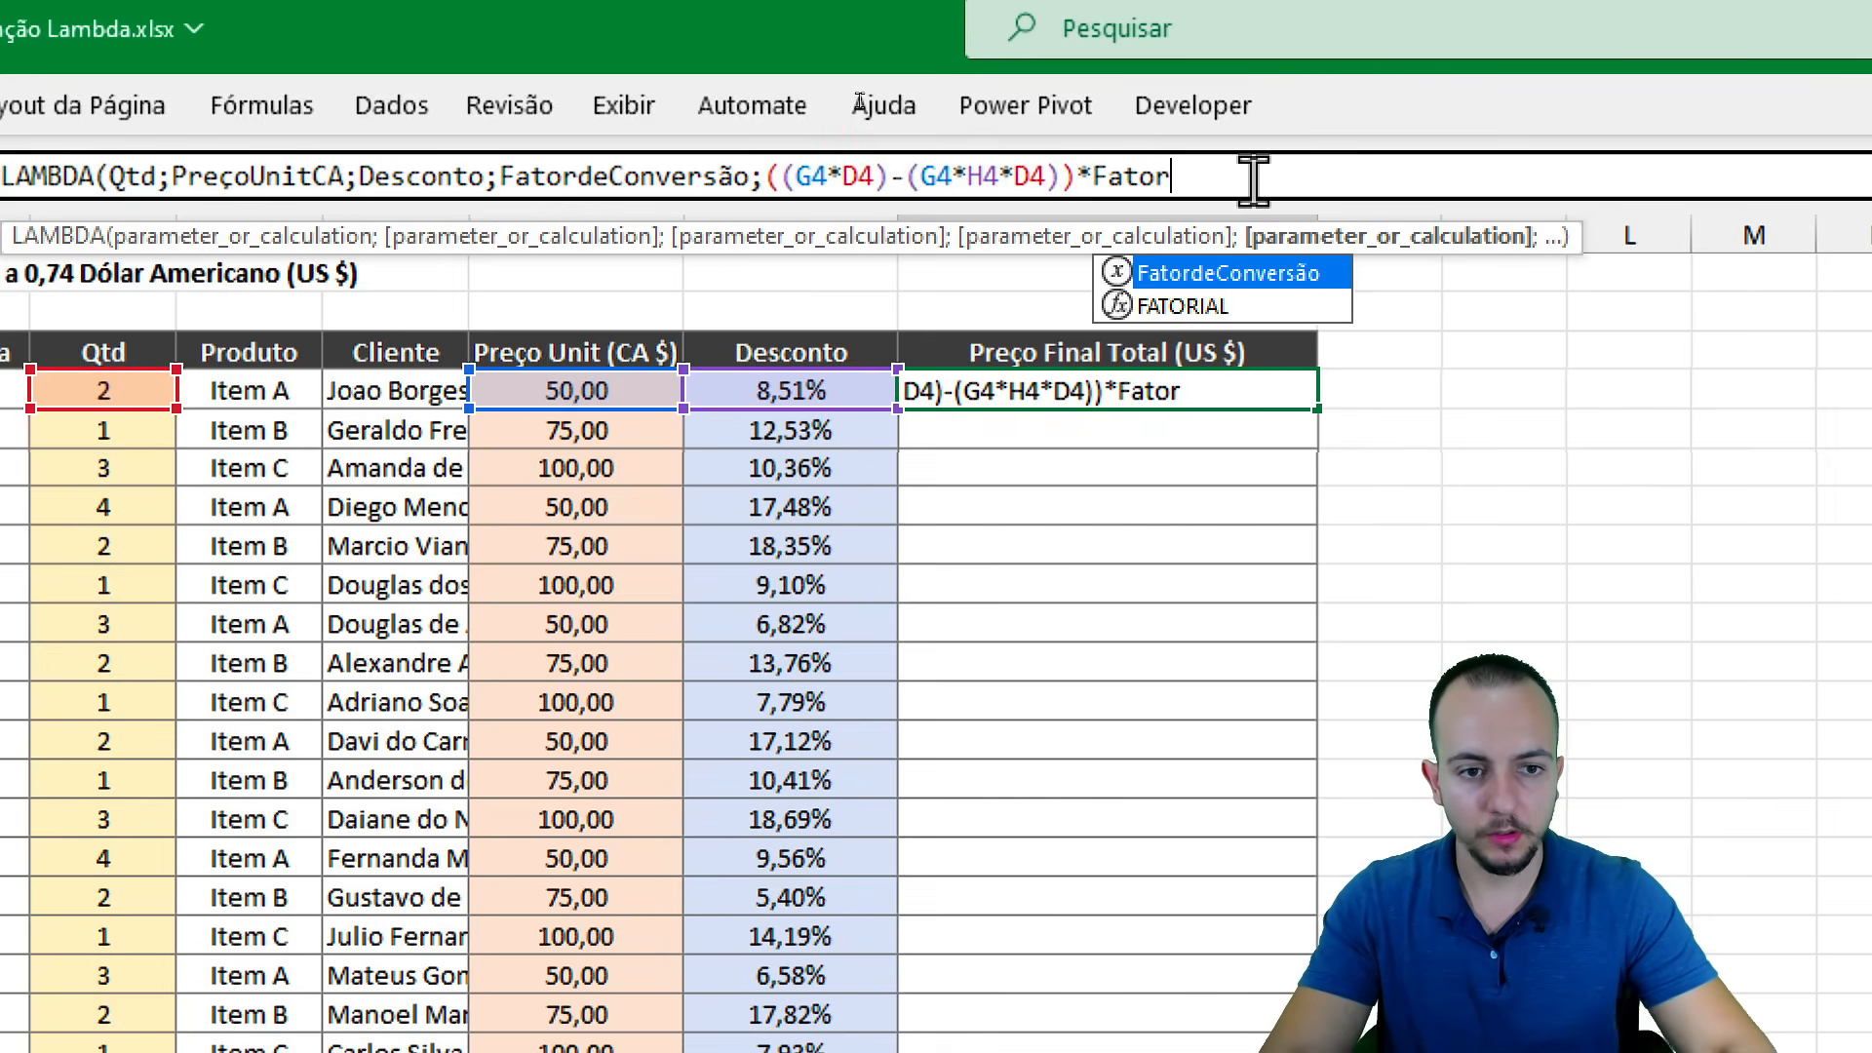
{"action": "double_click", "coordinate": [1195, 272]}
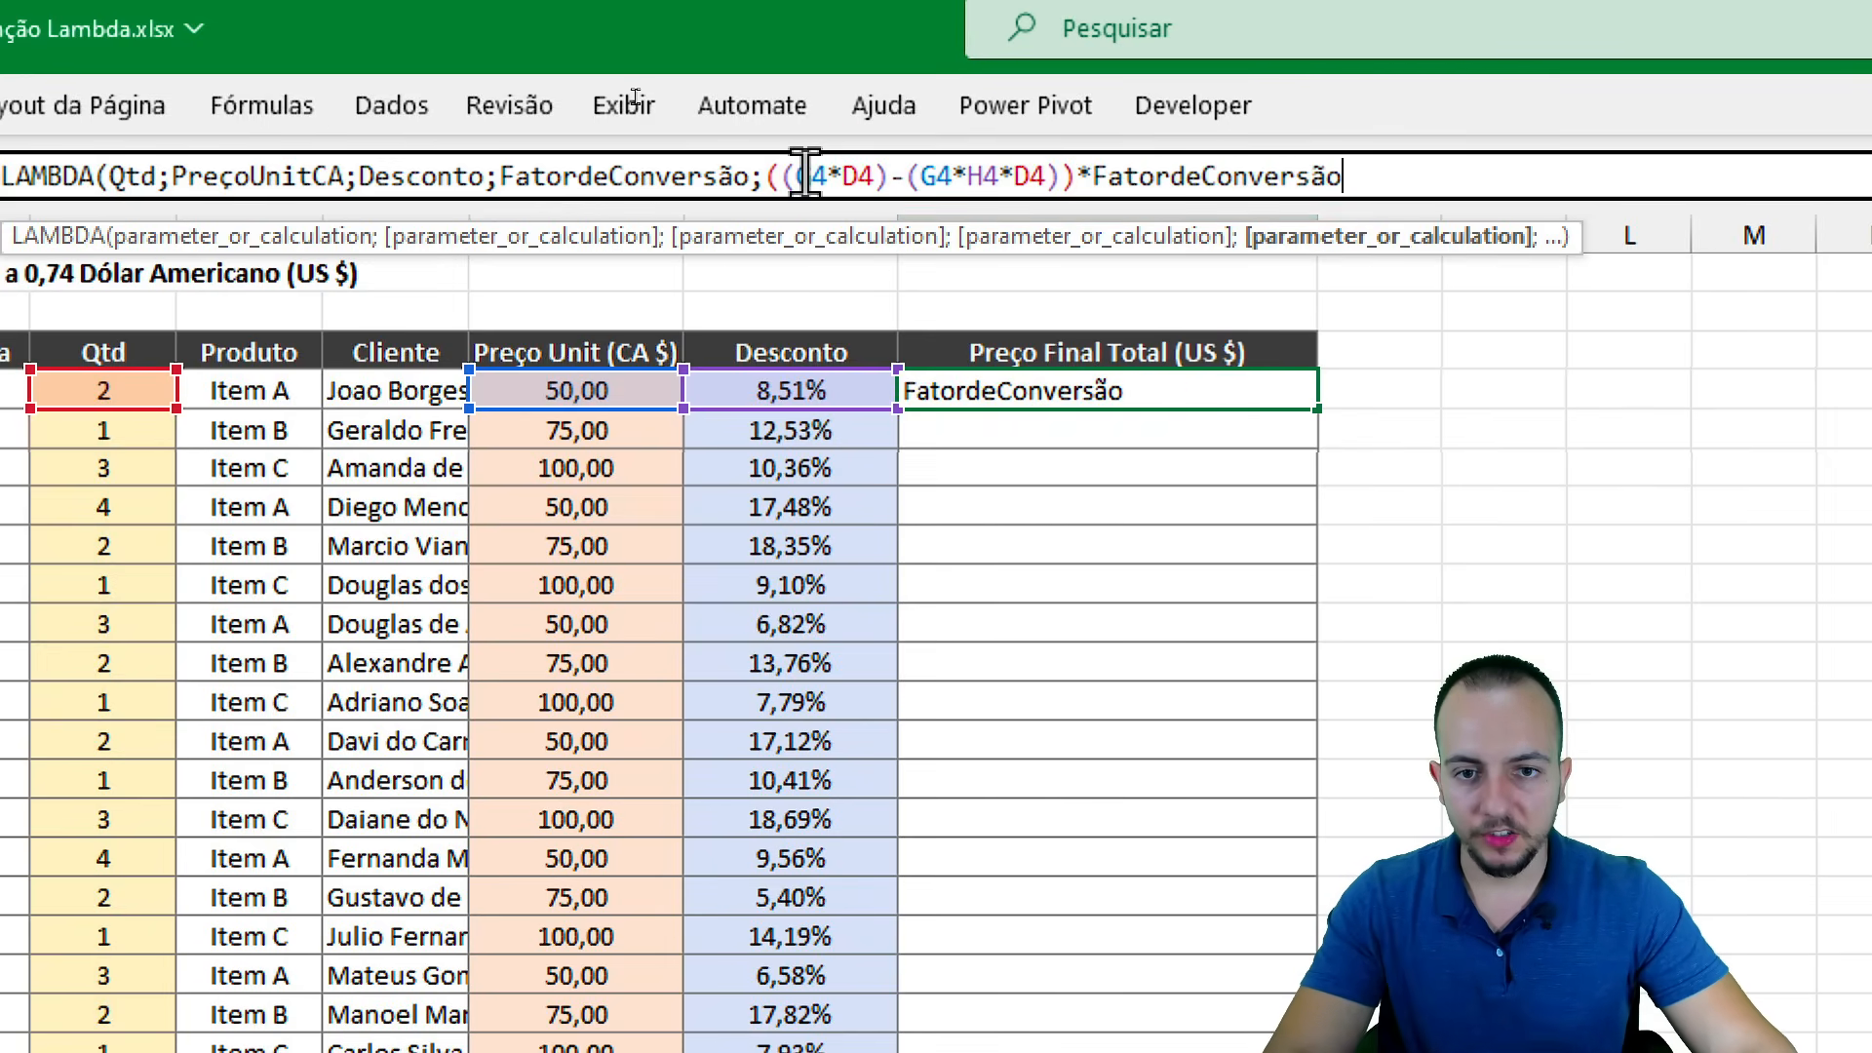
Replace both G4 references in the LAMBDA calculation with the PreçoUnitCA parameter.
{"action": "left_click_drag", "start_coordinate": [825, 173], "coordinate": [836, 190]}
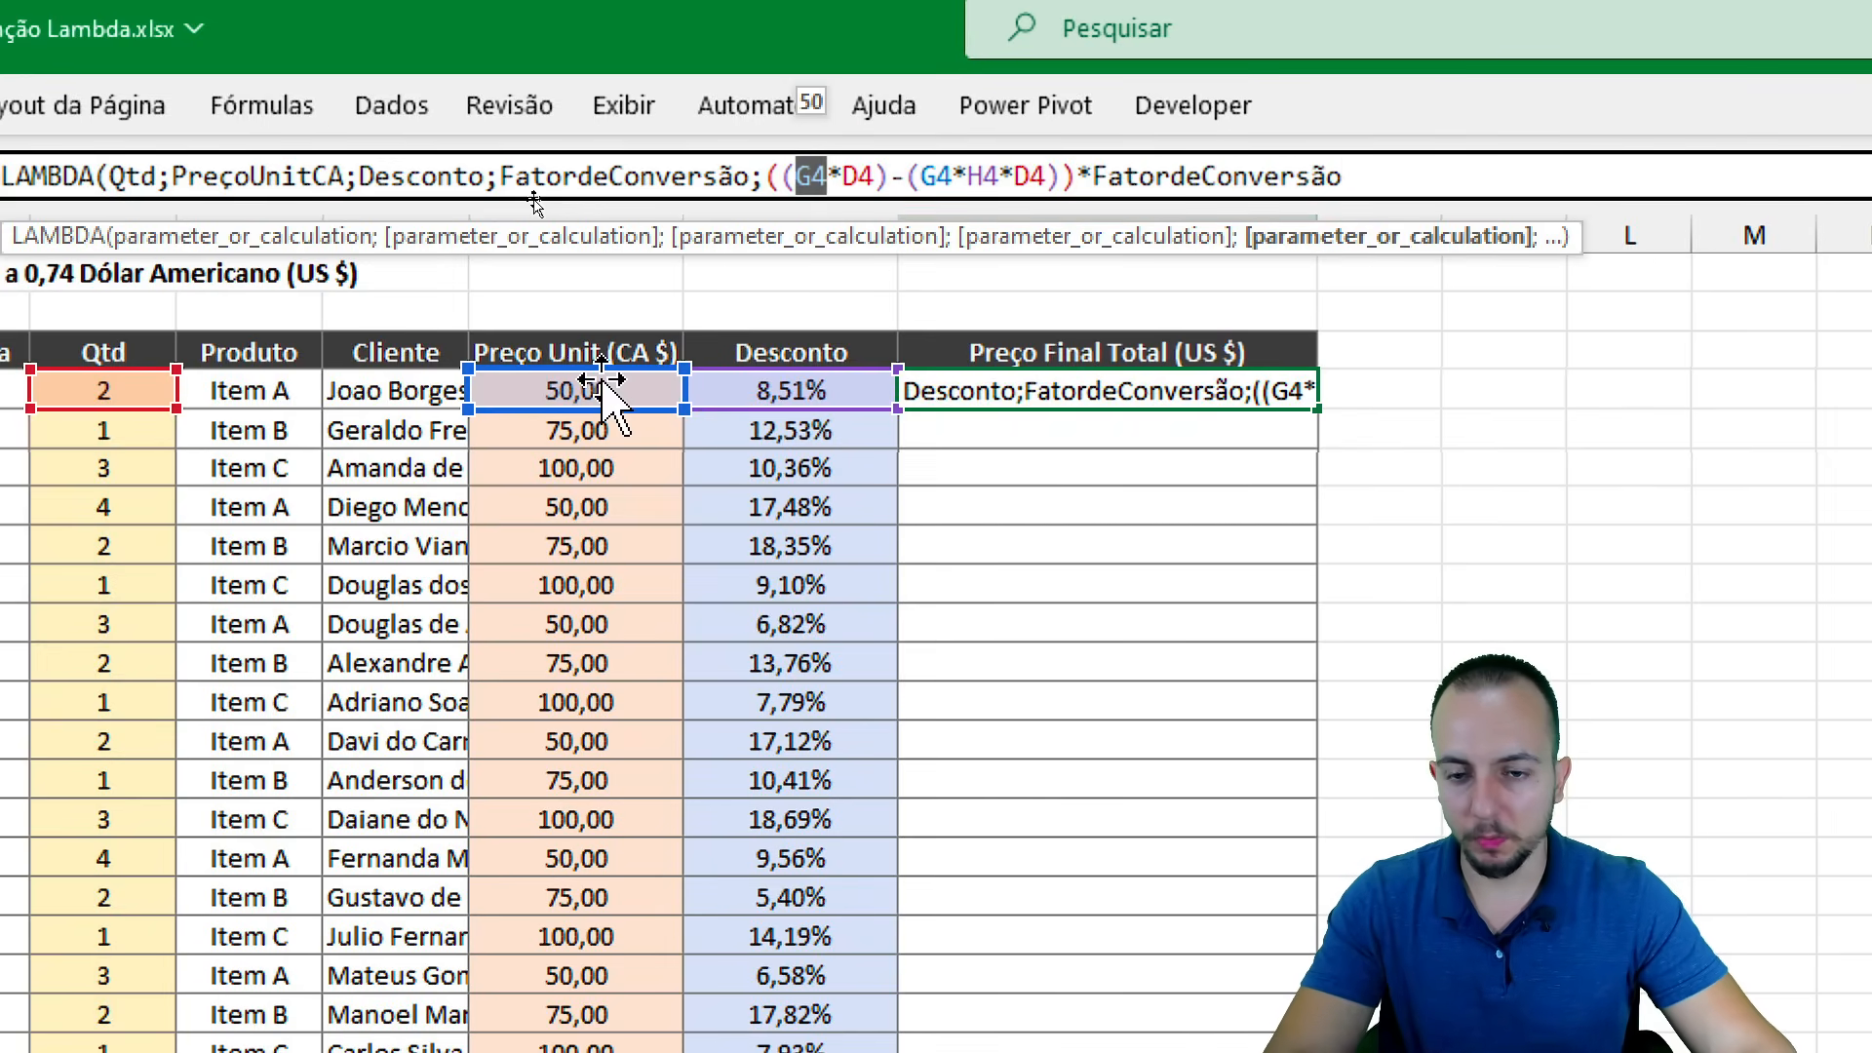
{"action": "type", "text": "Preço"}
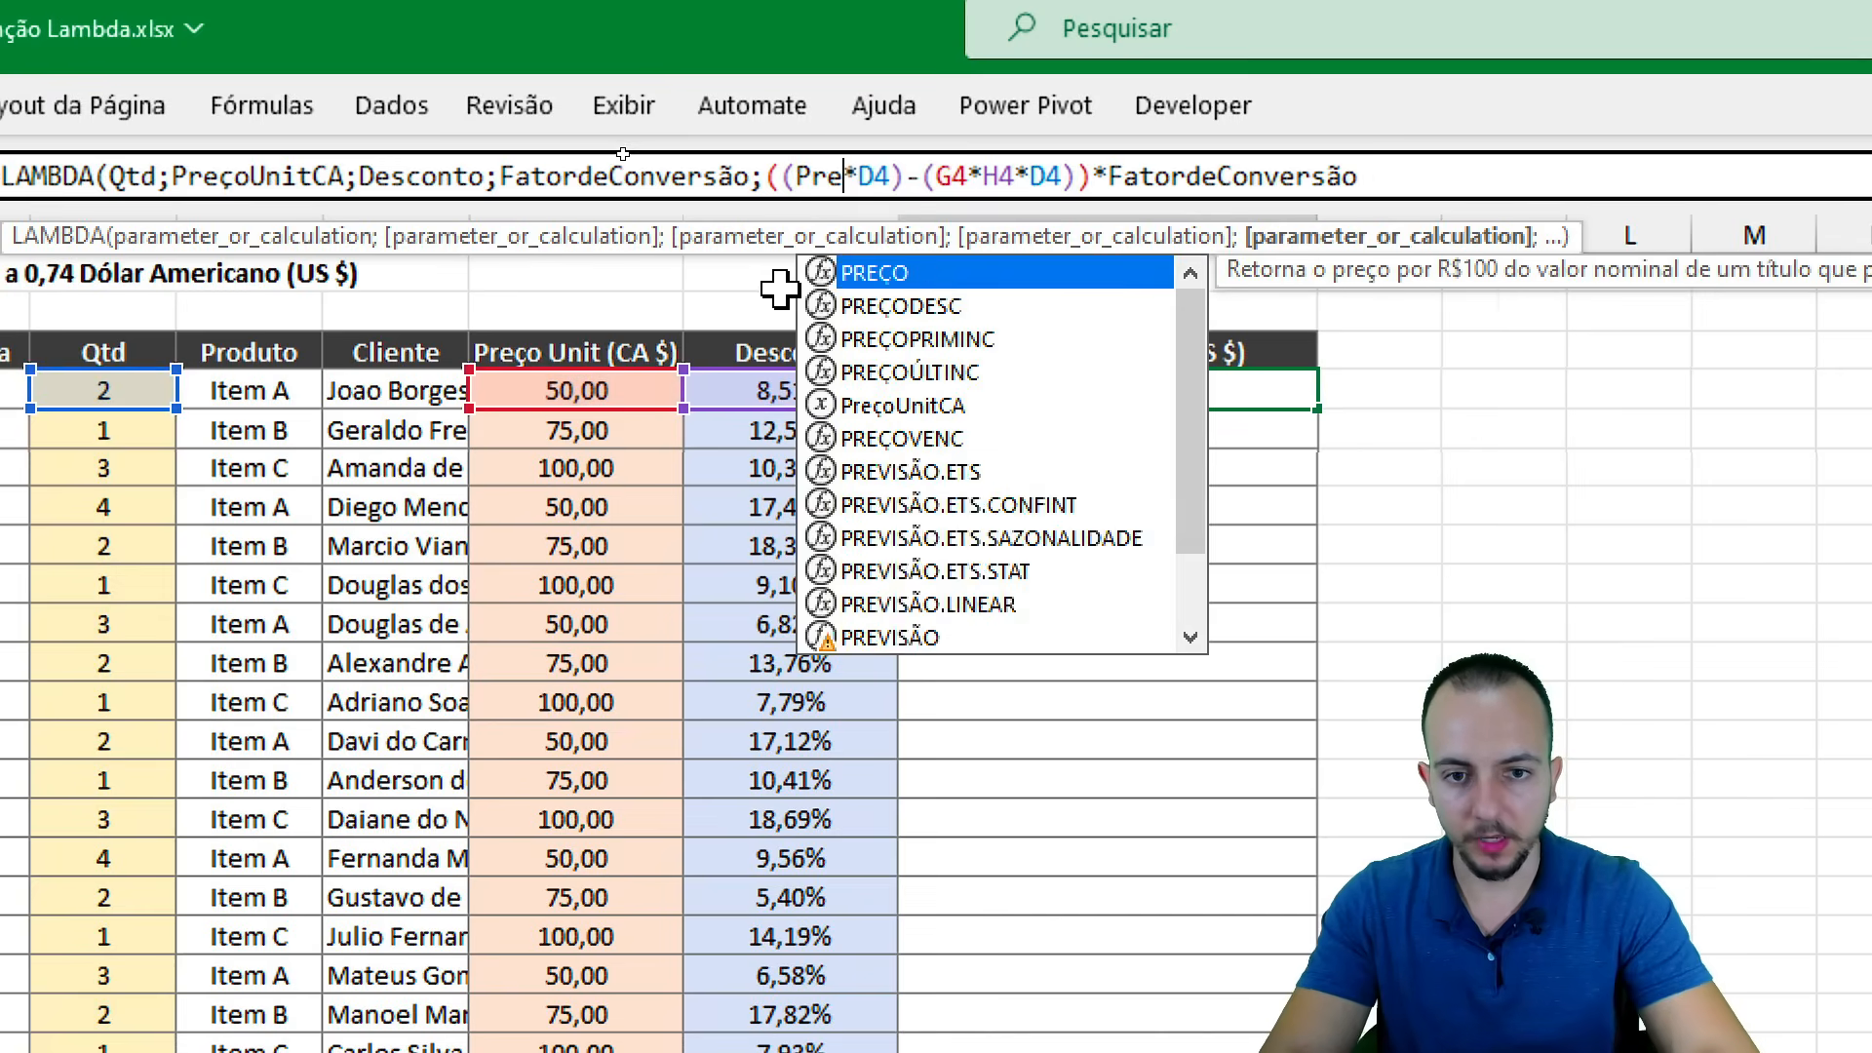
{"action": "left_click", "coordinate": [919, 407]}
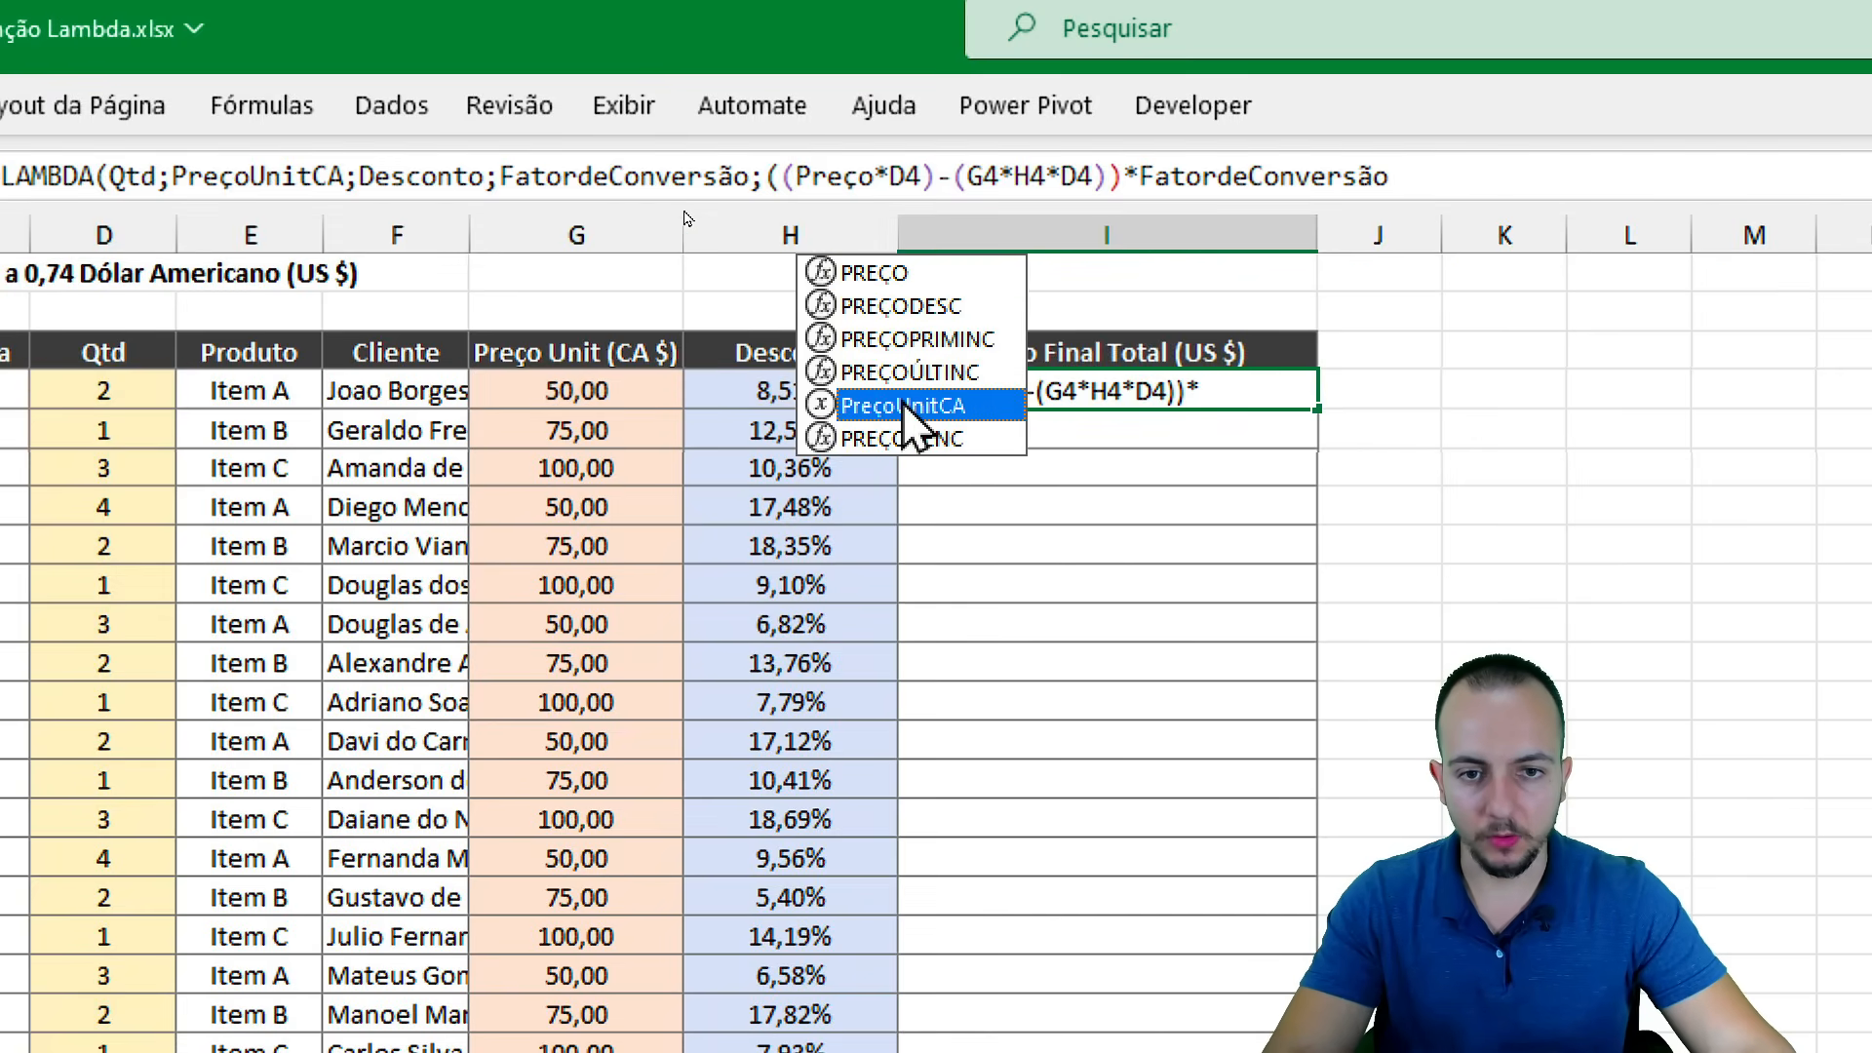
{"action": "double_click", "coordinate": [919, 406]}
{"action": "double_click", "coordinate": [1070, 176]}
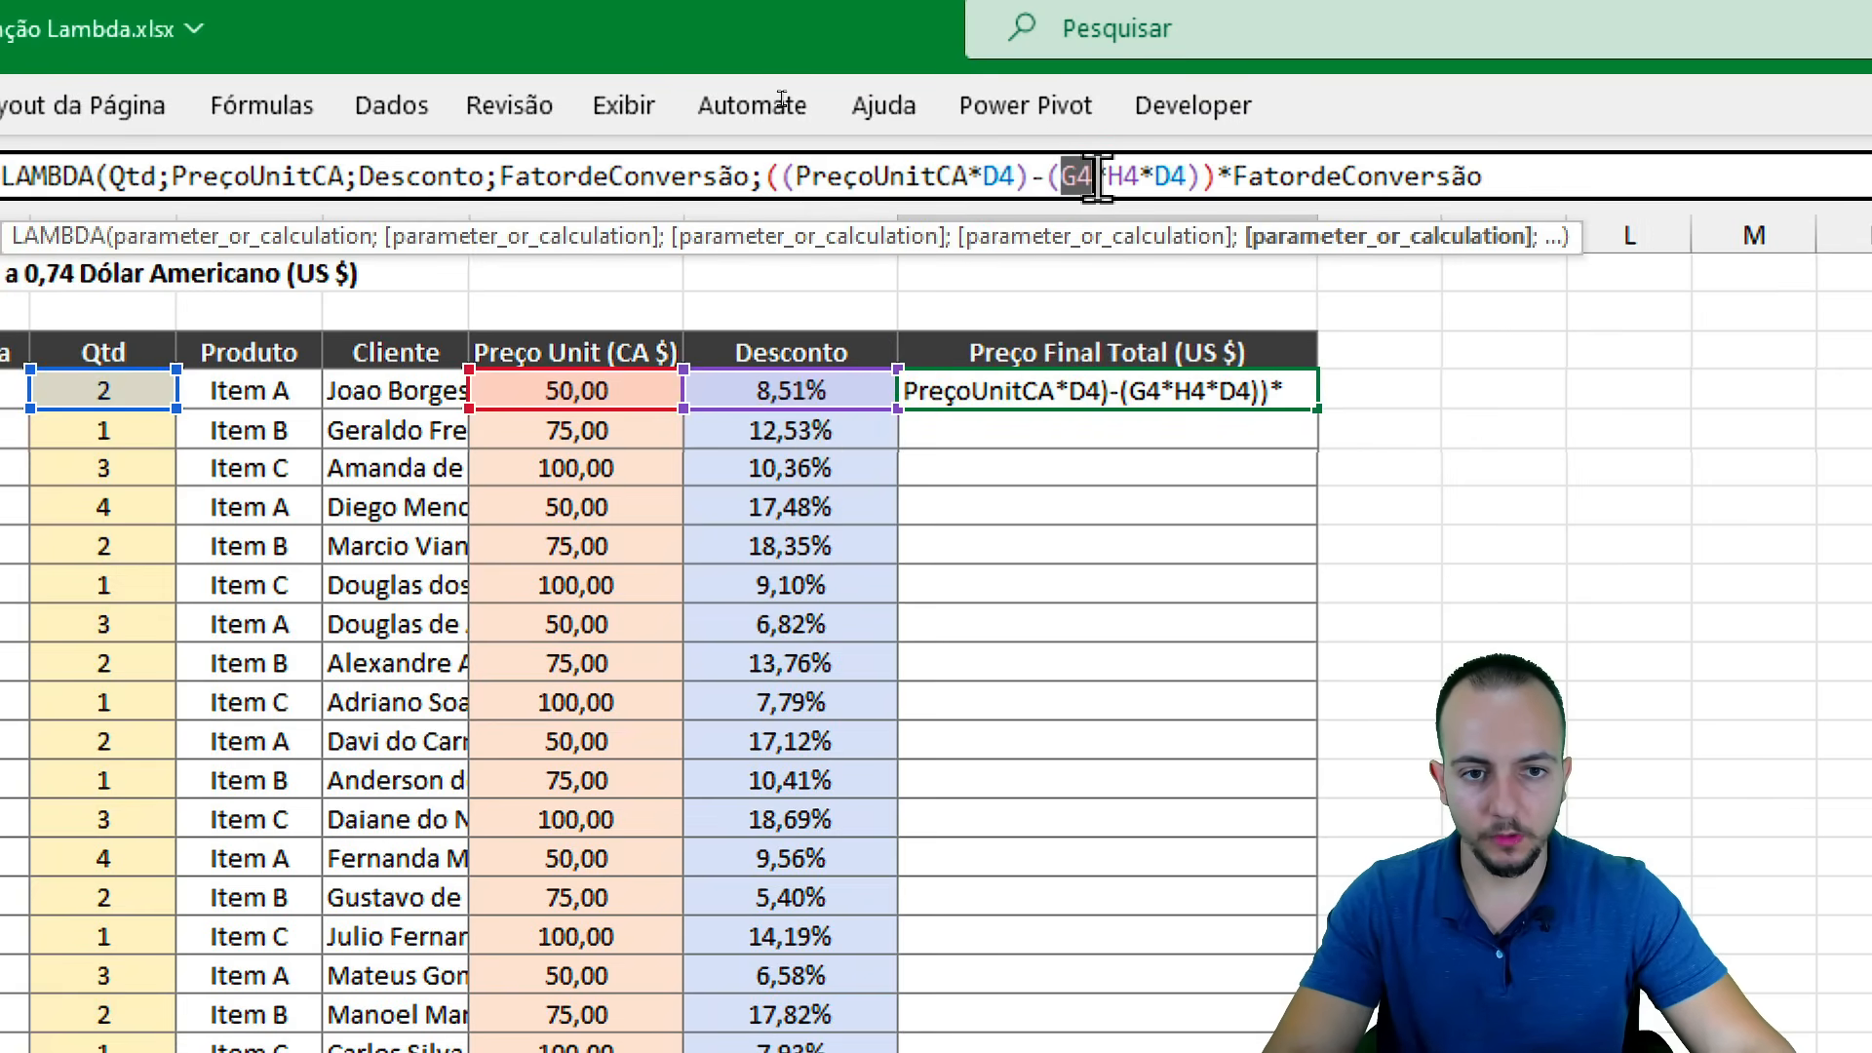
{"action": "type", "text": "preço"}
{"action": "double_click", "coordinate": [1132, 404]}
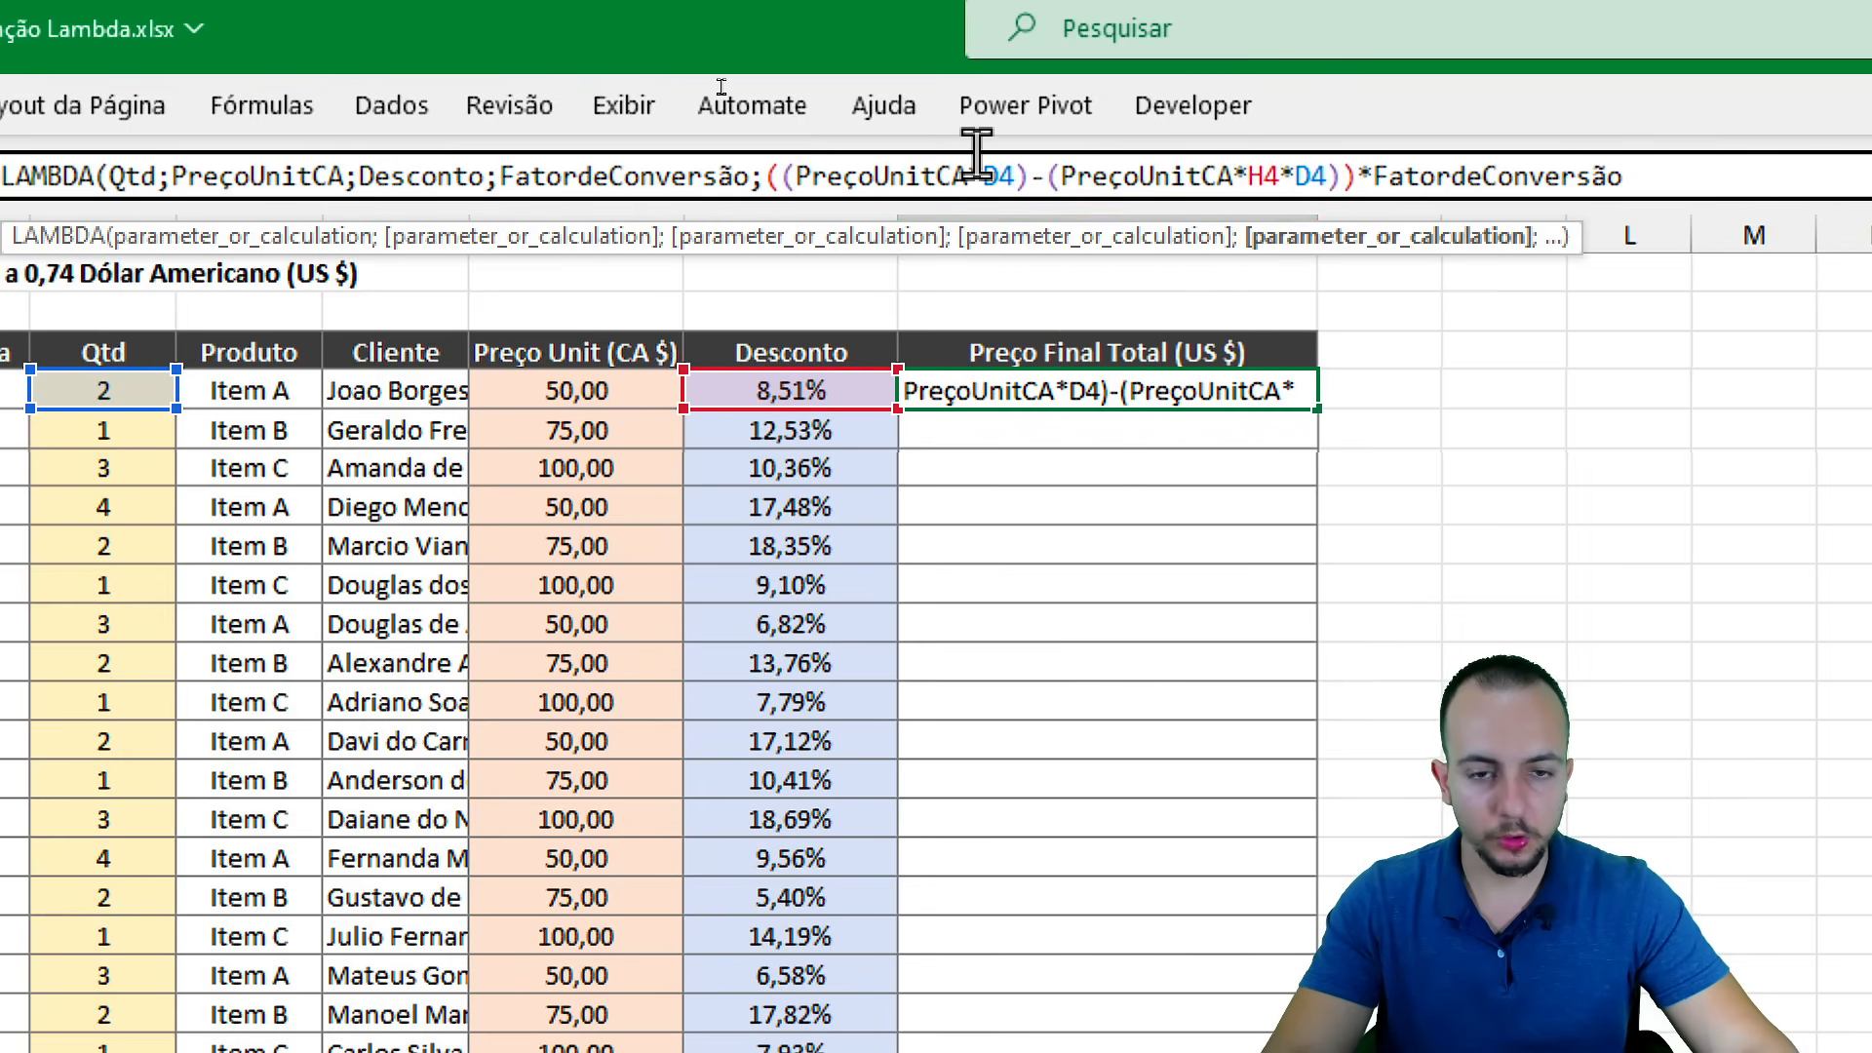
Replace both D4 references in the LAMBDA calculation with the Qtd parameter.
{"action": "double_click", "coordinate": [1005, 174]}
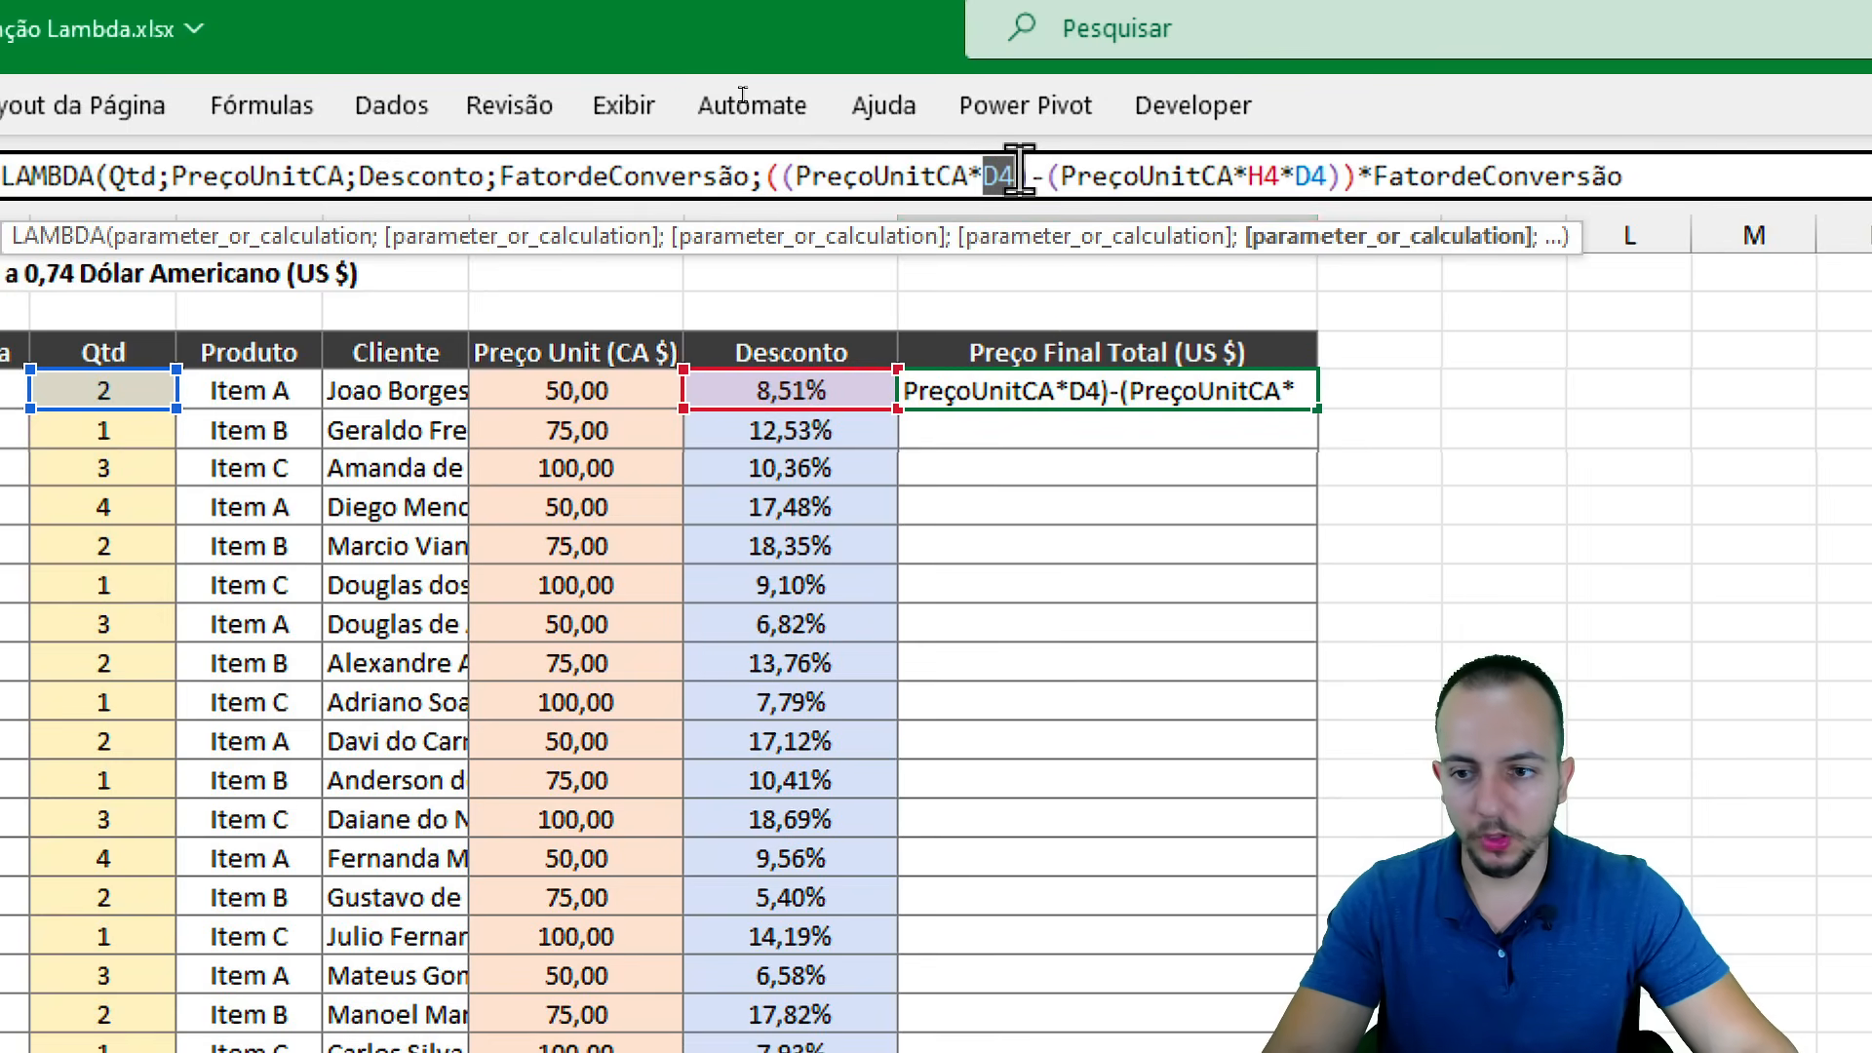
{"action": "type", "text": "Q"}
{"action": "key", "text": "Tab"}
{"action": "double_click", "coordinate": [1317, 176]}
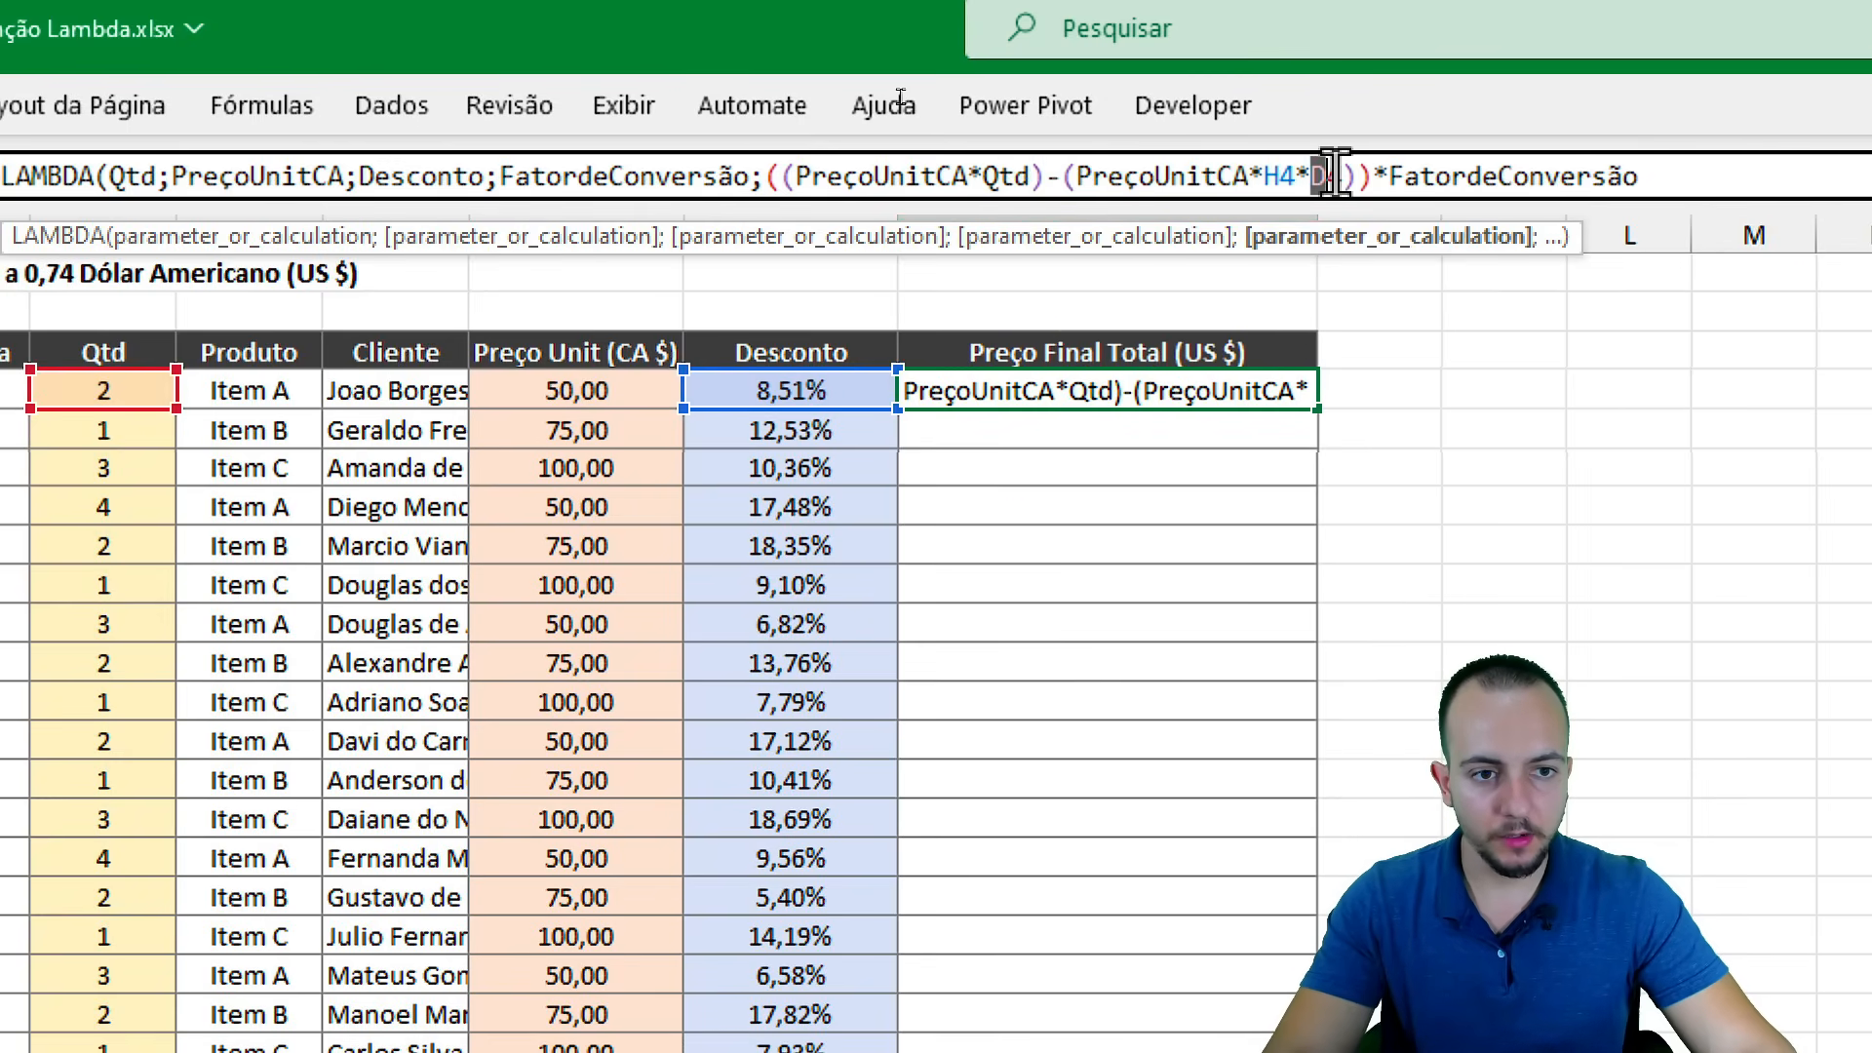
{"action": "type", "text": "Q"}
{"action": "key", "text": "Tab"}
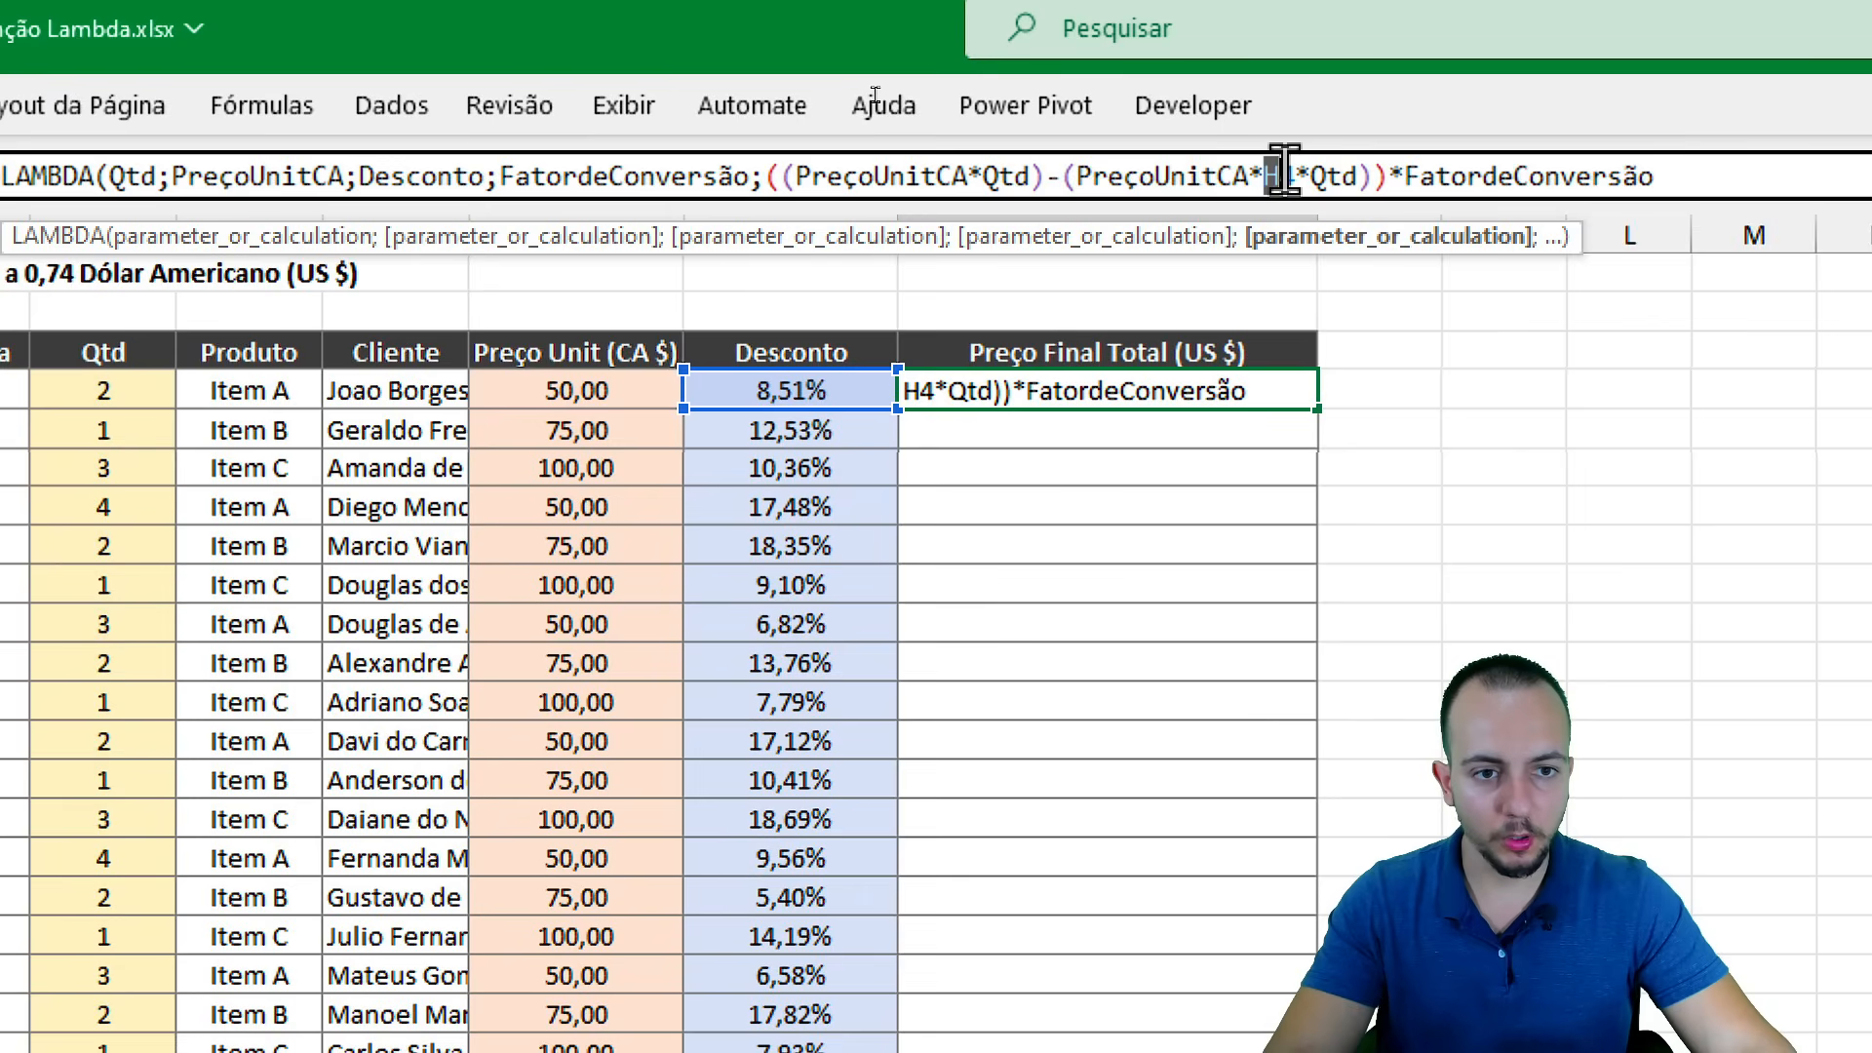
Replace H4 with the Desconto parameter and commit the LAMBDA formula in I4, accepting the suggested closing-parenthesis correction.
{"action": "type", "text": "Desc"}
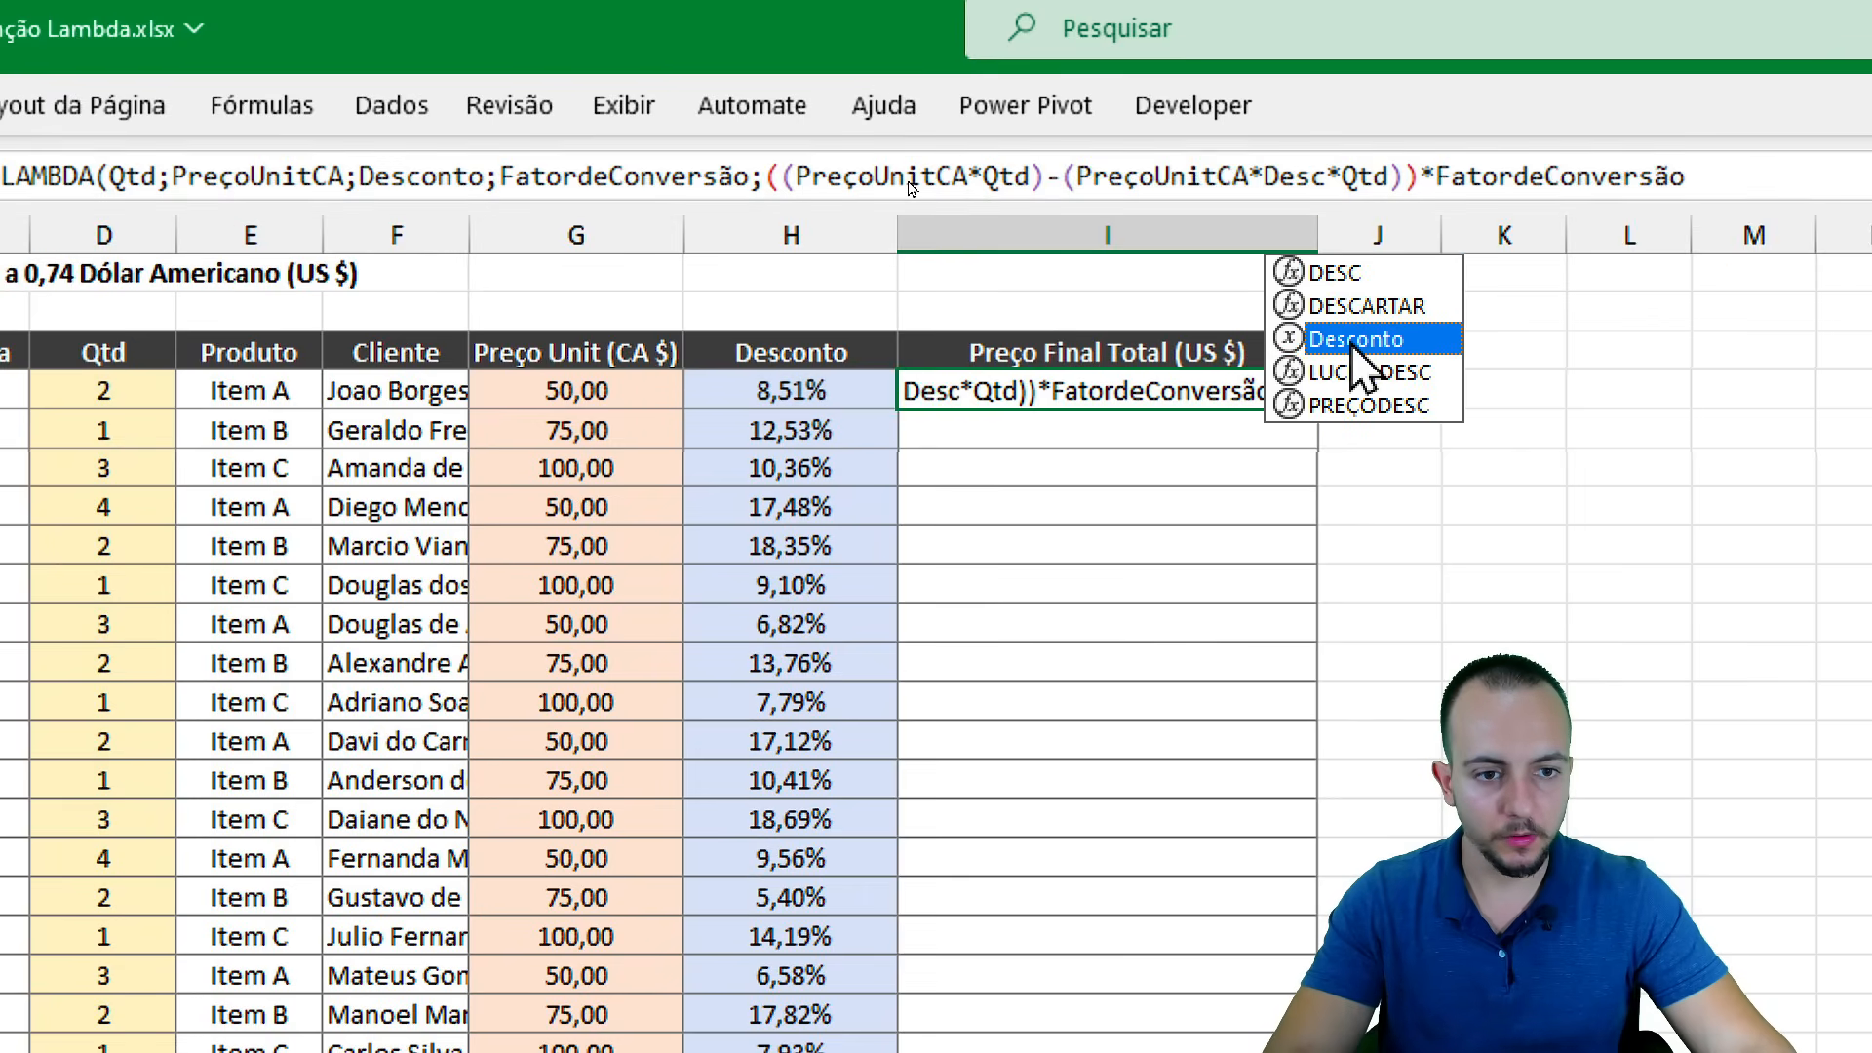
{"action": "double_click", "coordinate": [1350, 340]}
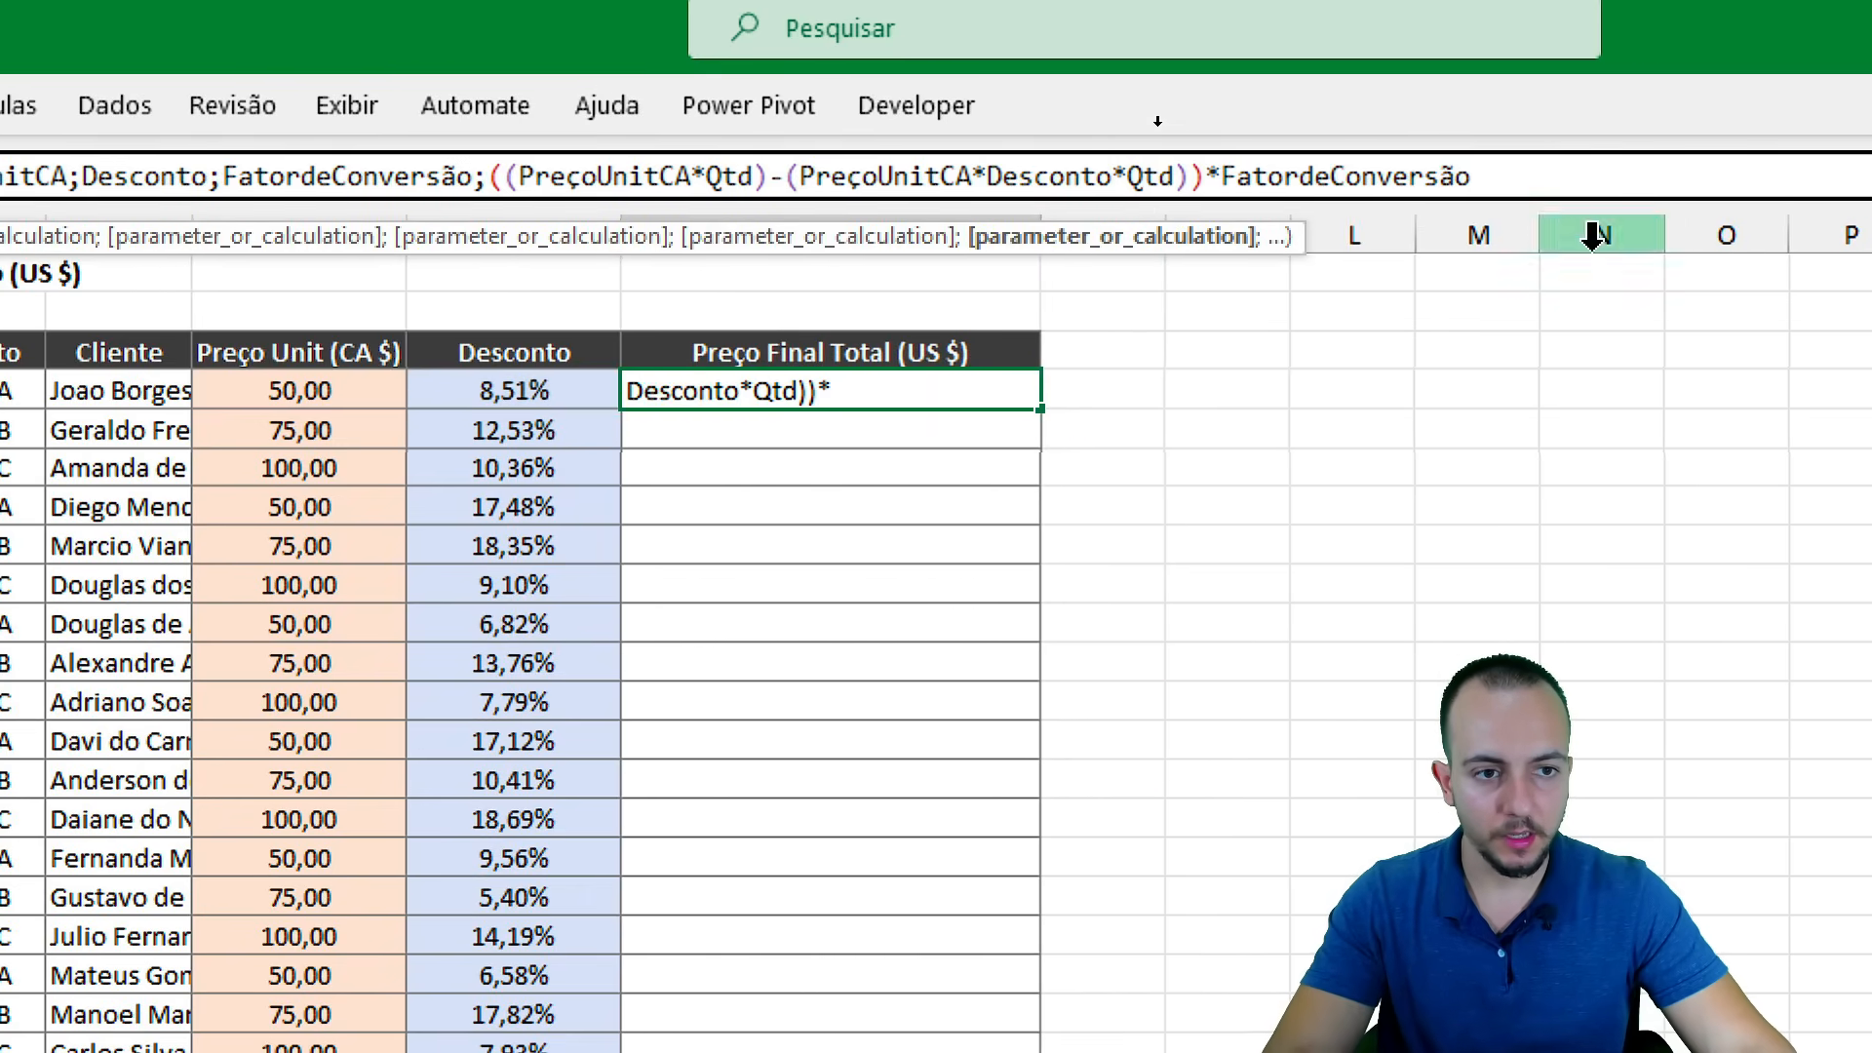
{"action": "left_click_drag", "start_coordinate": [1794, 176], "coordinate": [1714, 180]}
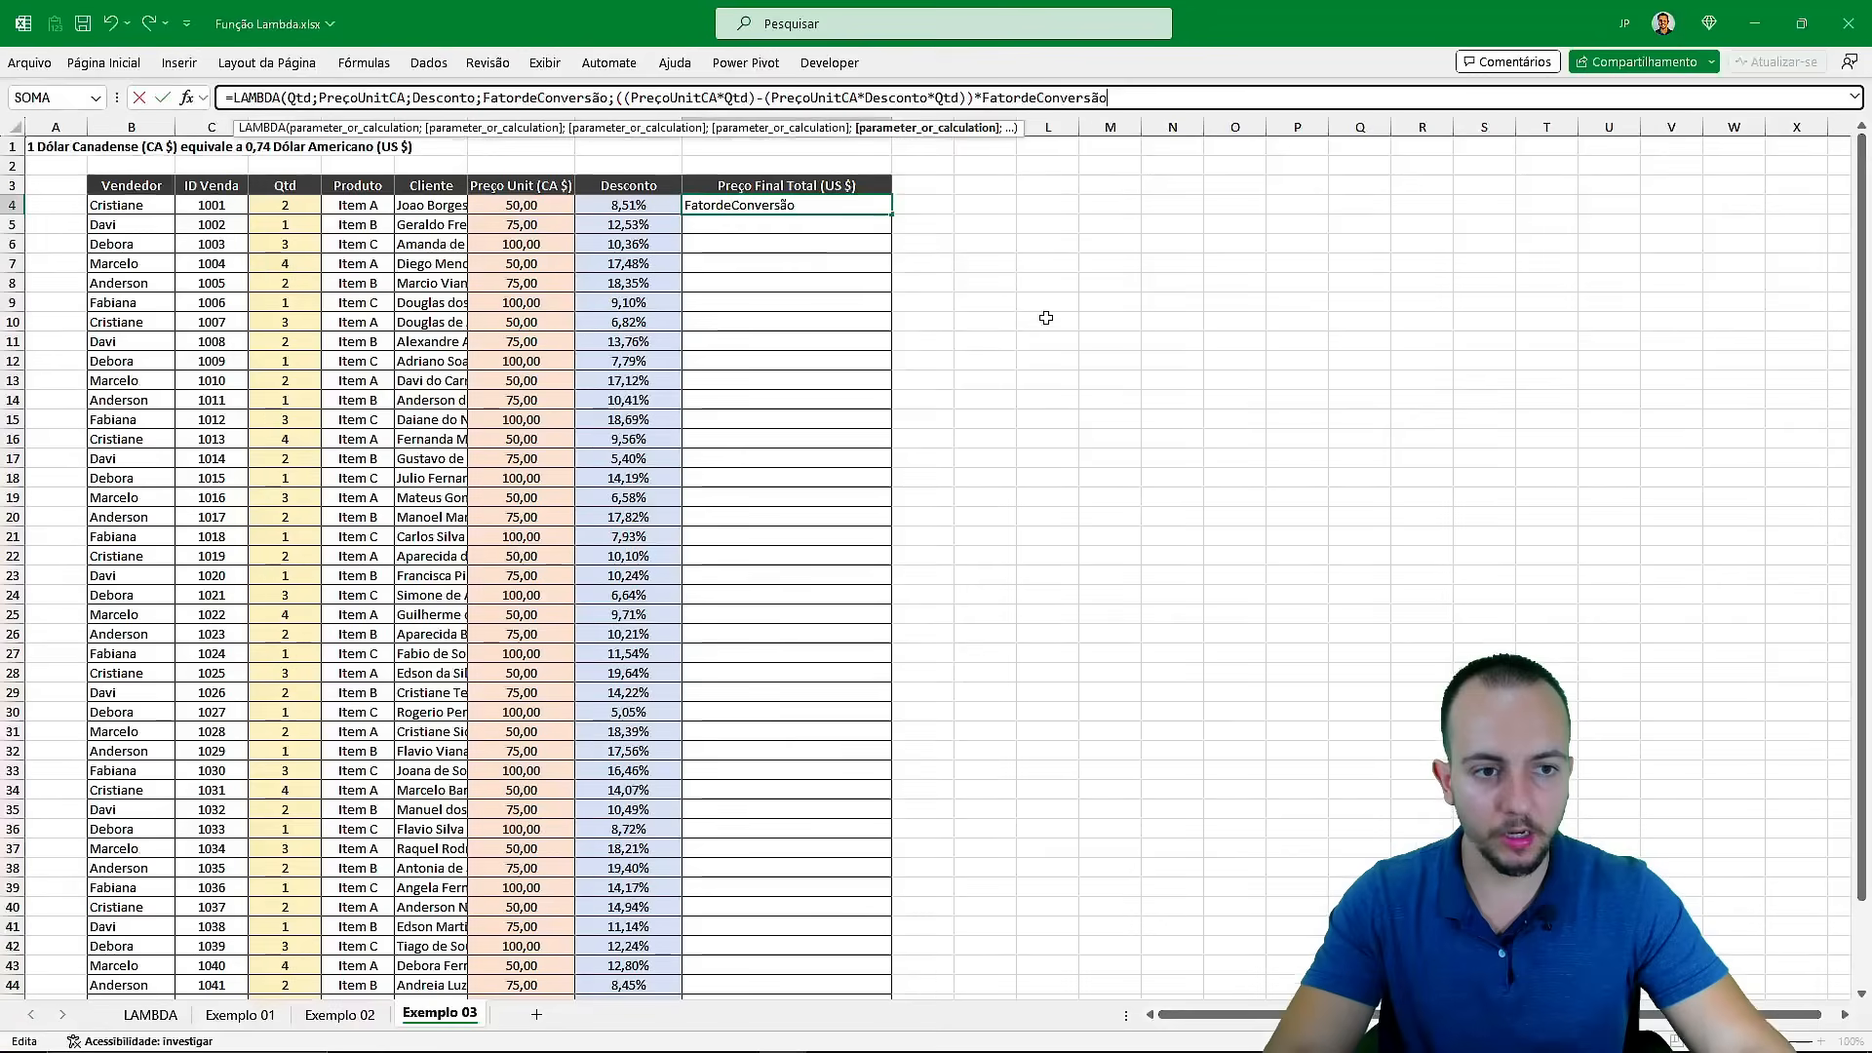
{"action": "key", "text": "Return"}
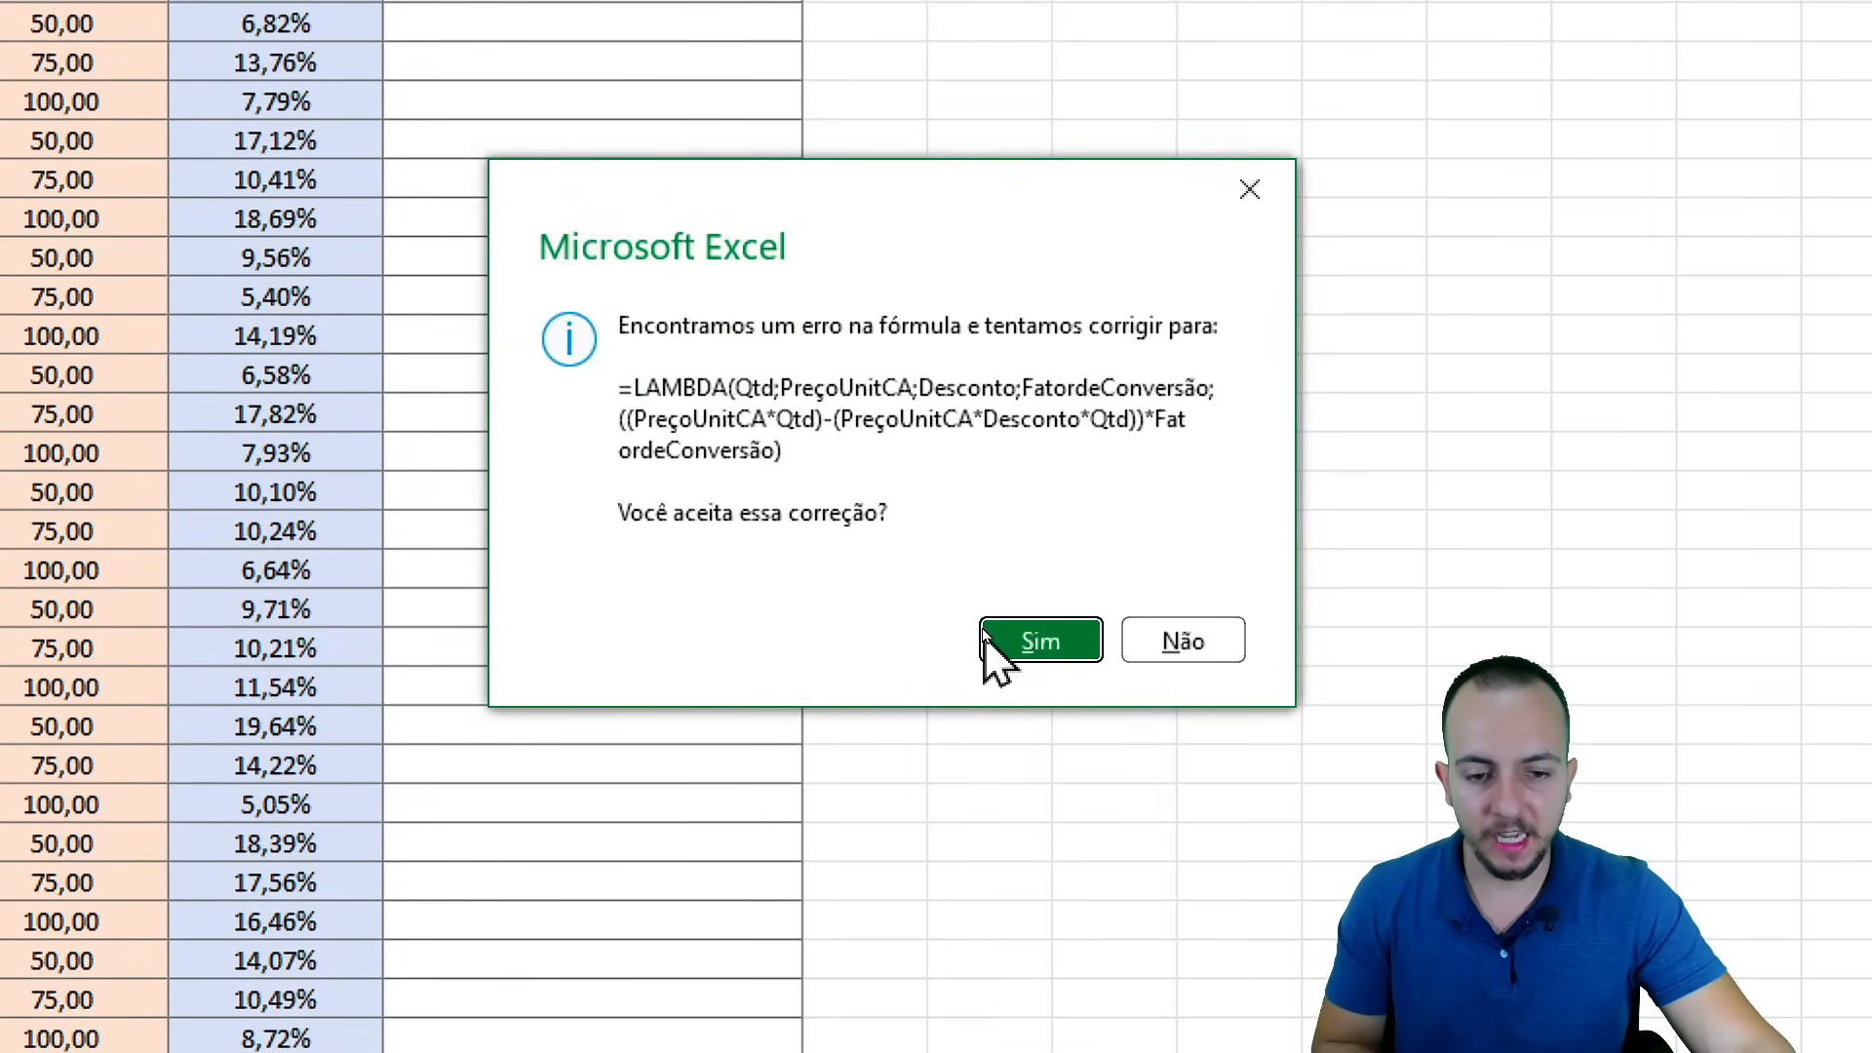
{"action": "left_click", "coordinate": [987, 641]}
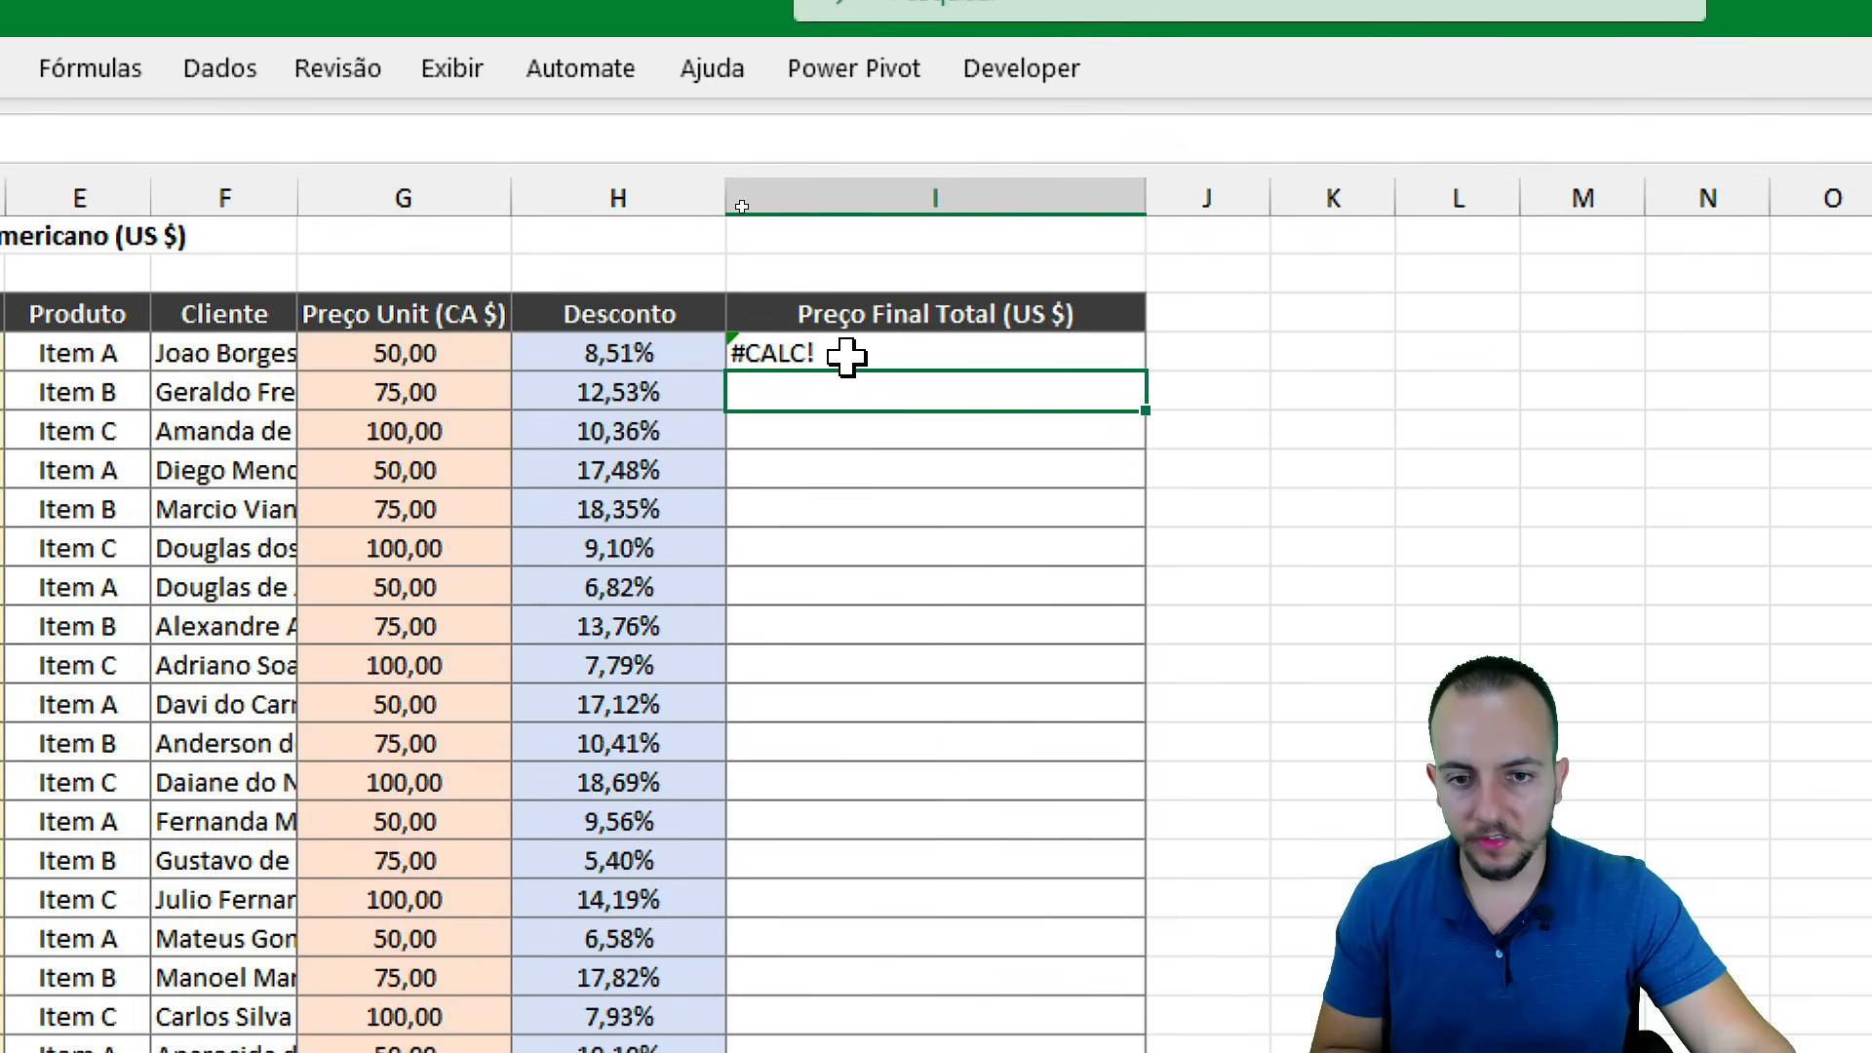
Copy the complete LAMBDA formula text from I4, leave cell editing and clear the cell.
{"action": "left_click", "coordinate": [831, 356]}
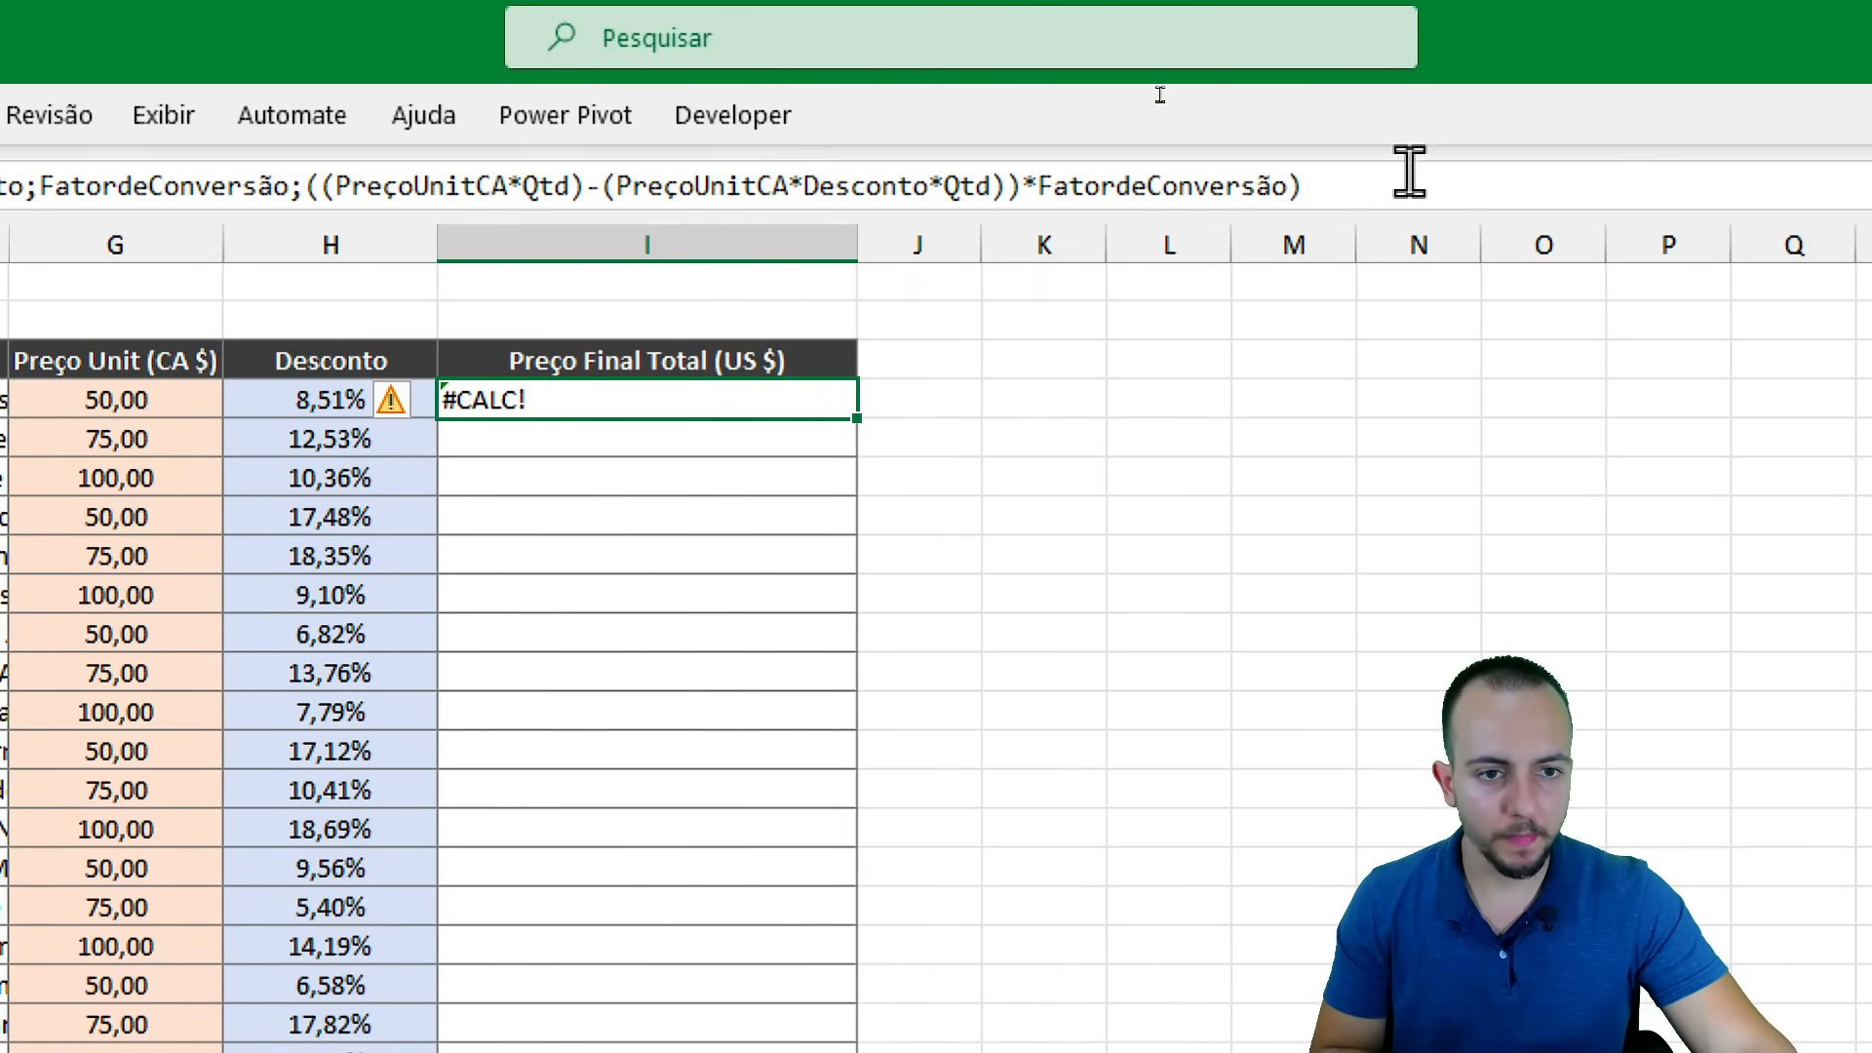
{"action": "left_click_drag", "start_coordinate": [1662, 139], "coordinate": [1558, 168]}
{"action": "left_click_drag", "start_coordinate": [1270, 215], "coordinate": [236, 277]}
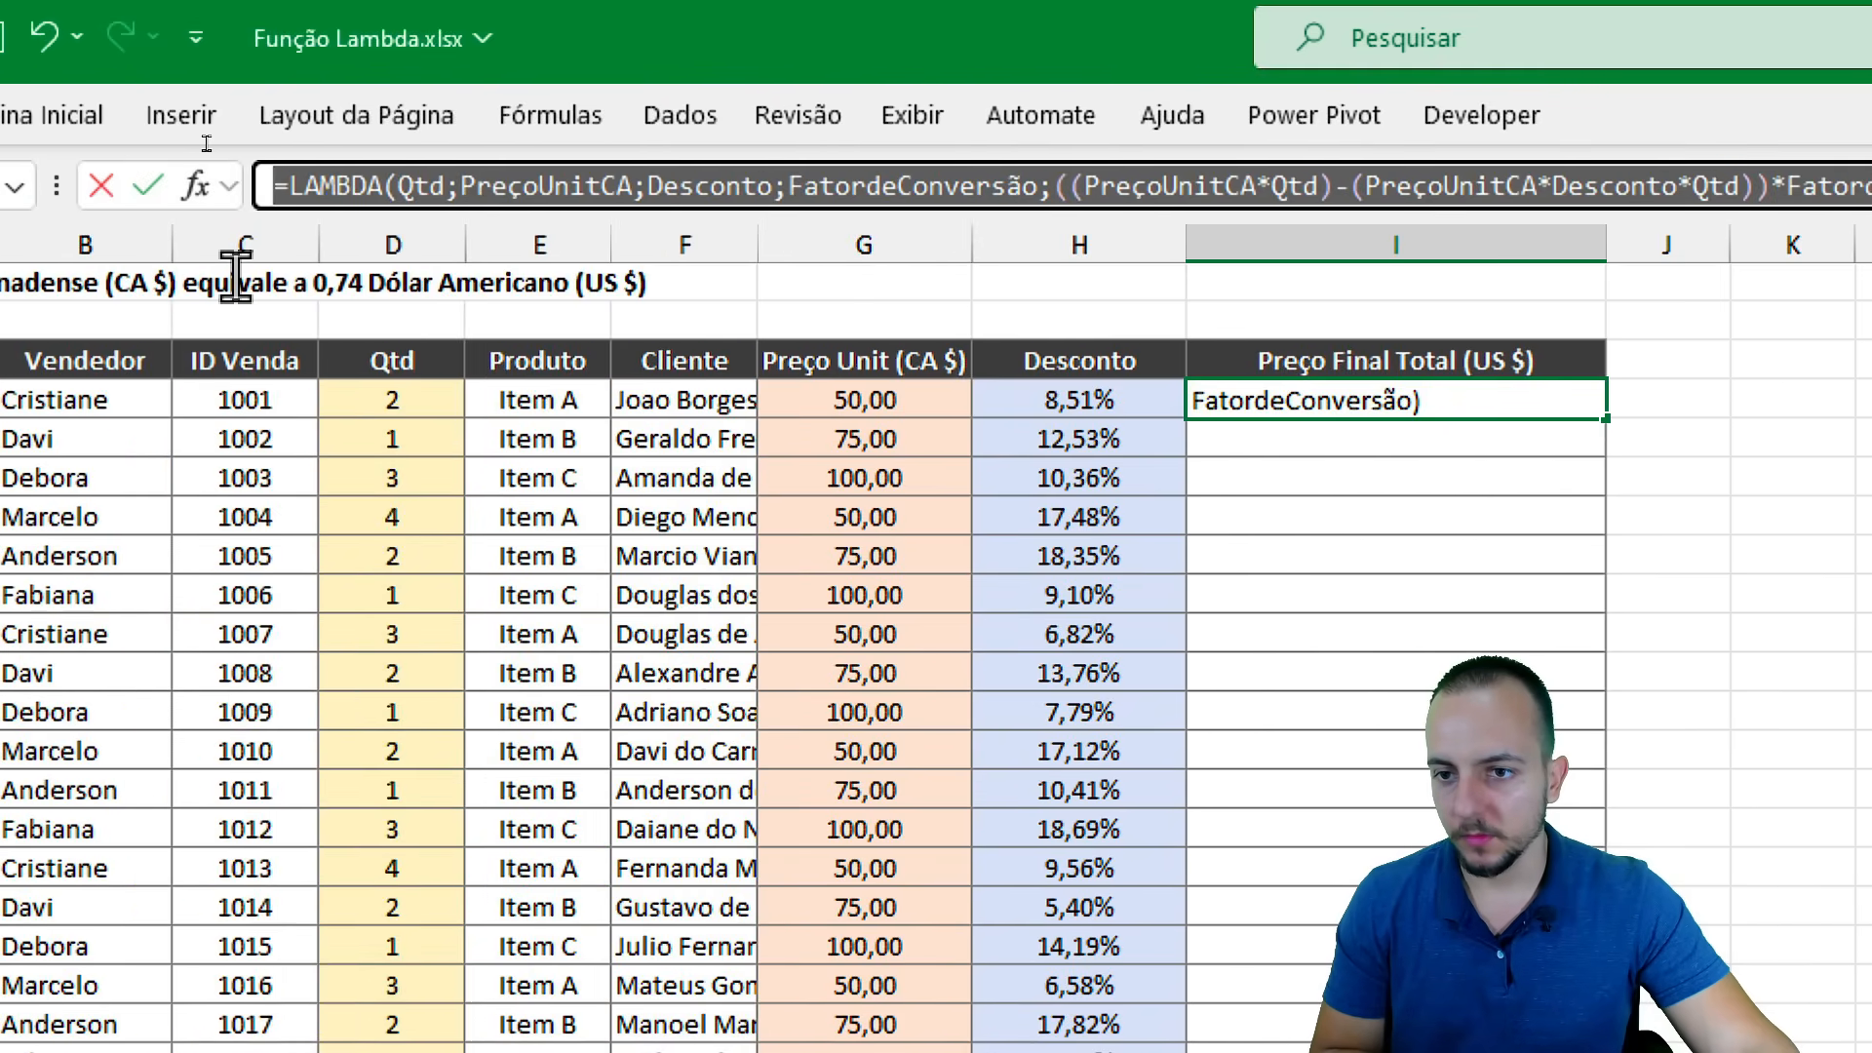
{"action": "right_click", "coordinate": [434, 203]}
{"action": "left_click", "coordinate": [566, 277]}
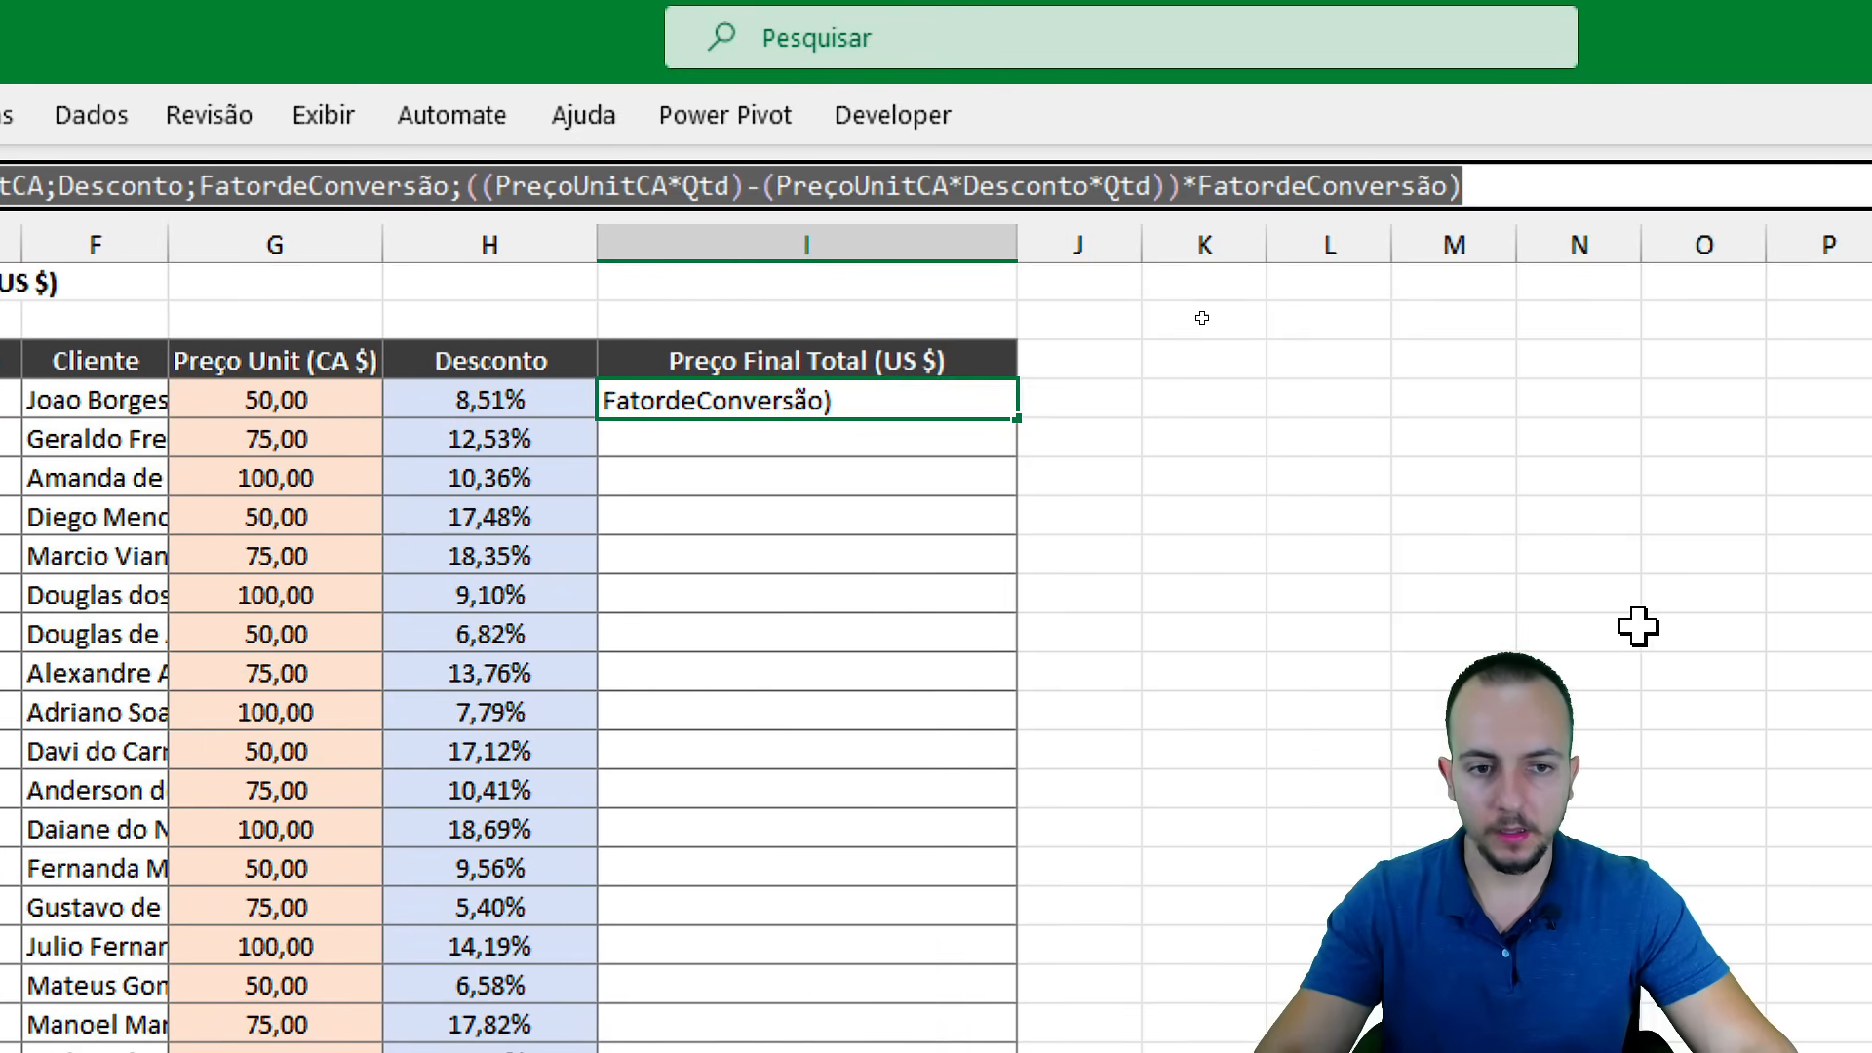
{"action": "key", "text": "Escape"}
{"action": "key", "text": "Delete"}
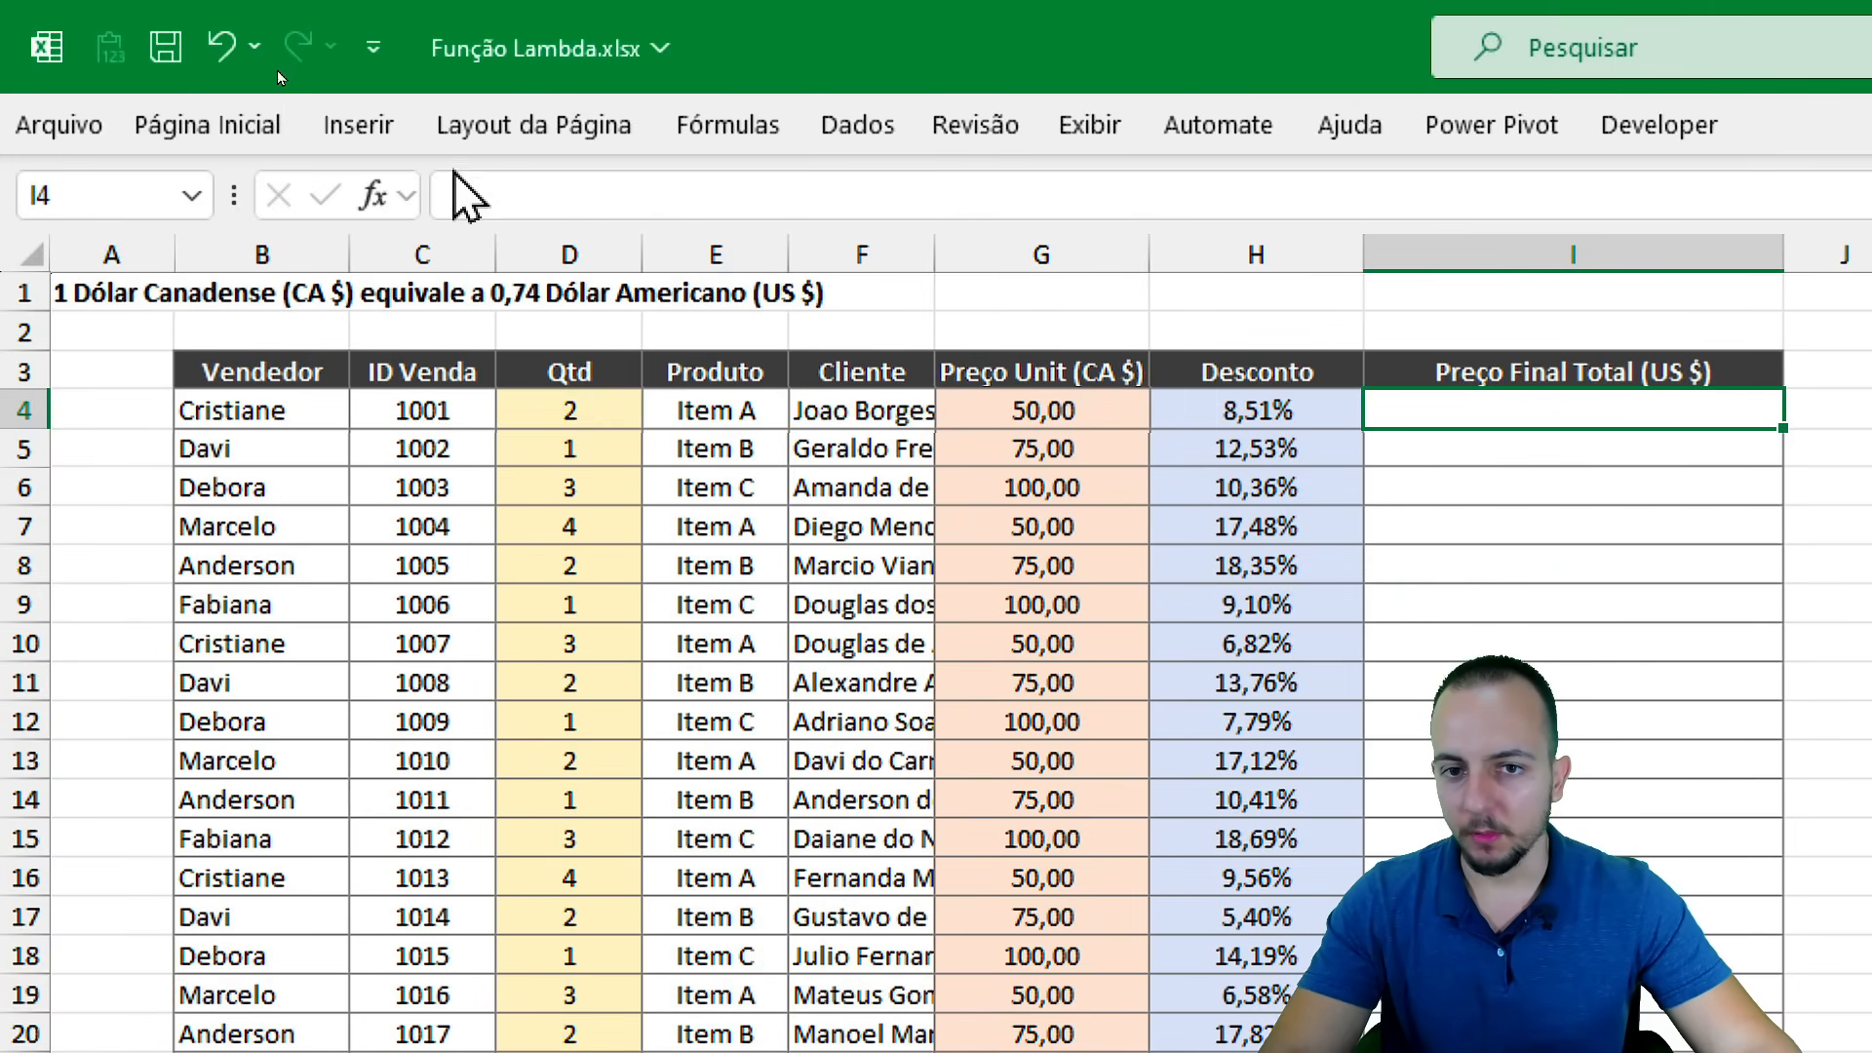
Start defining a new workbook-scoped name and name it PreçoFinalUSA.
{"action": "left_click", "coordinate": [729, 125]}
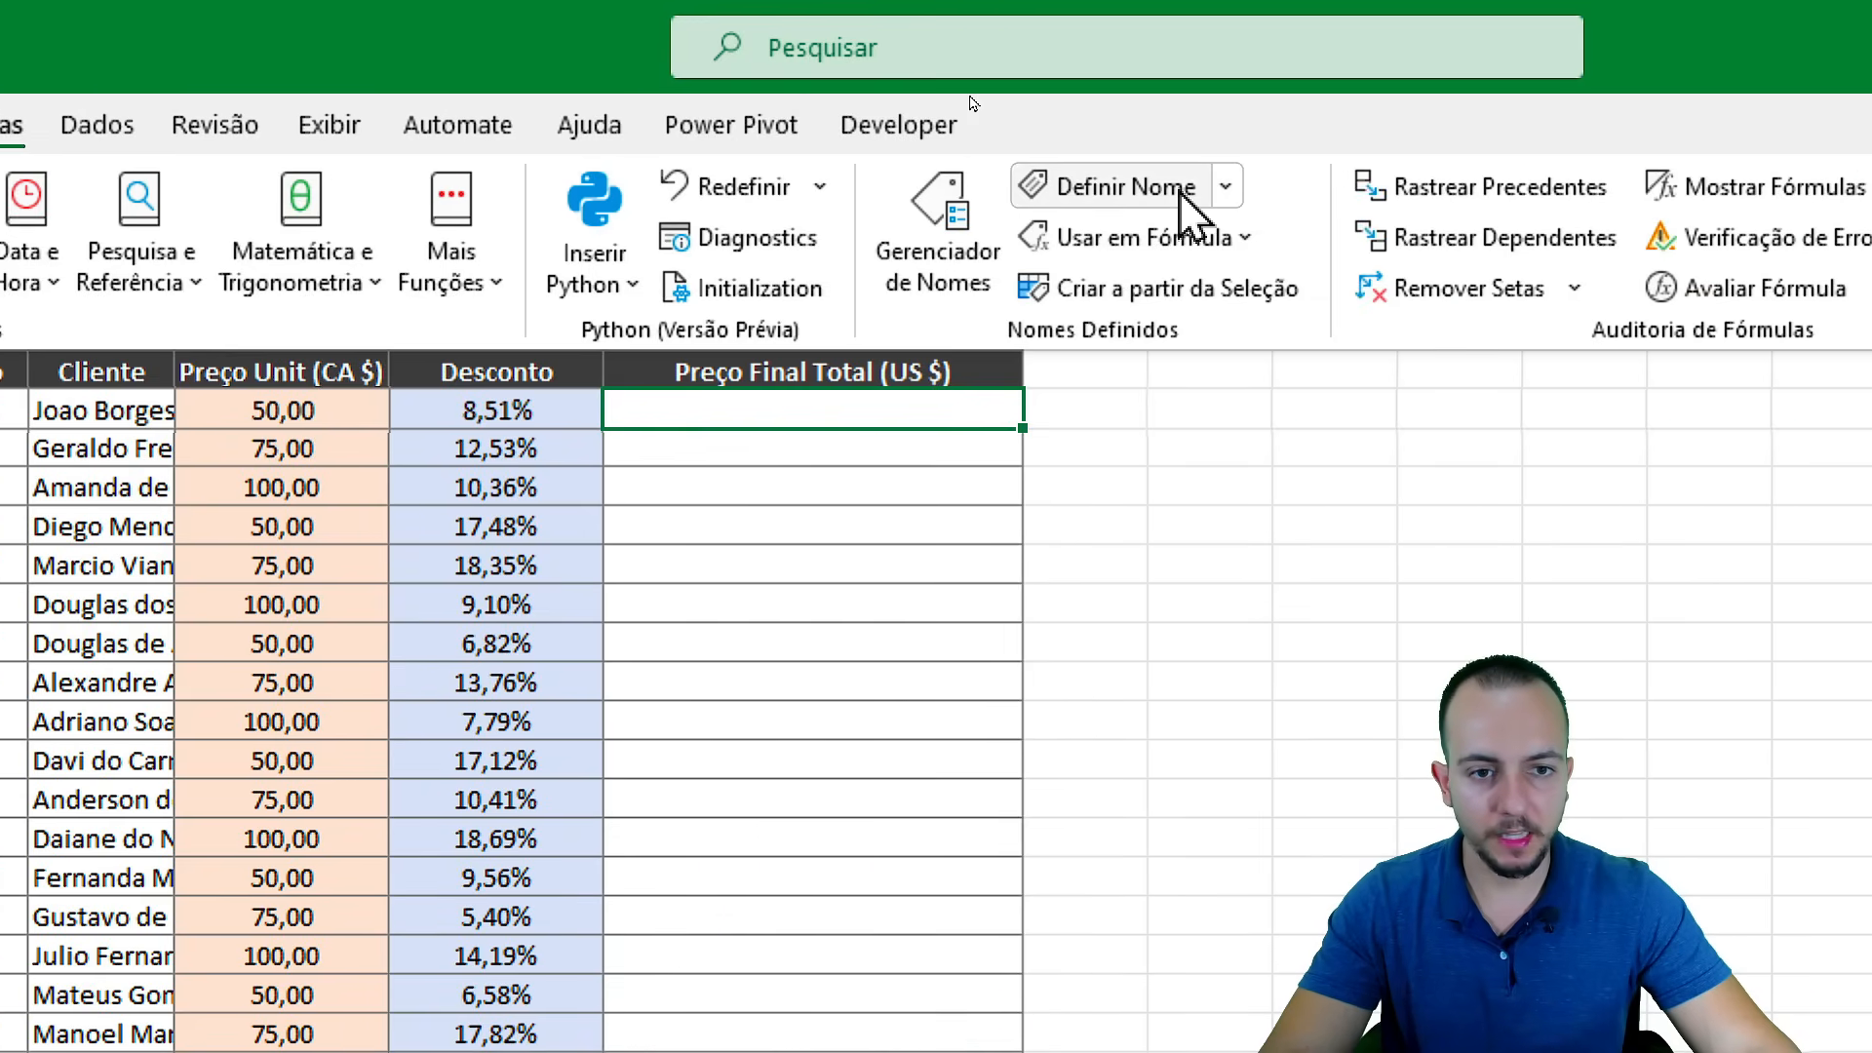
{"action": "left_click", "coordinate": [1188, 192]}
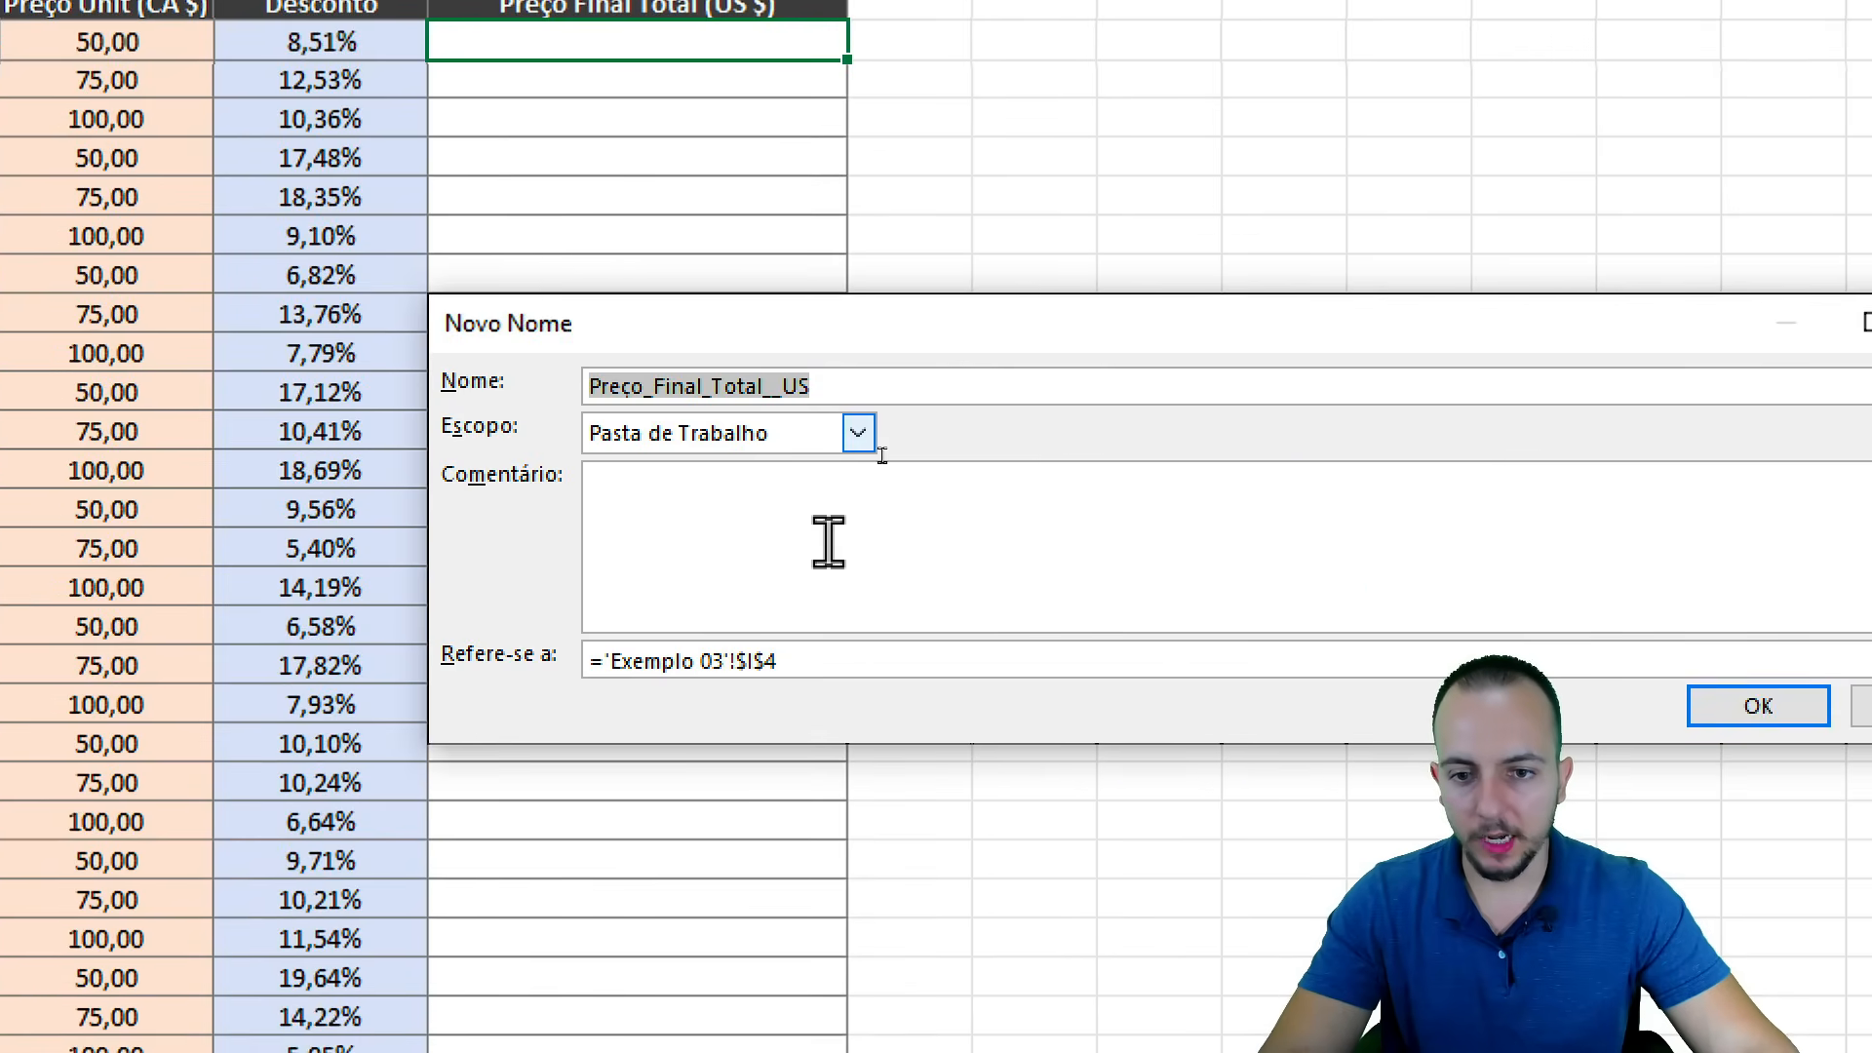
{"action": "left_click", "coordinate": [725, 450]}
{"action": "left_click_drag", "start_coordinate": [858, 378], "coordinate": [618, 380]}
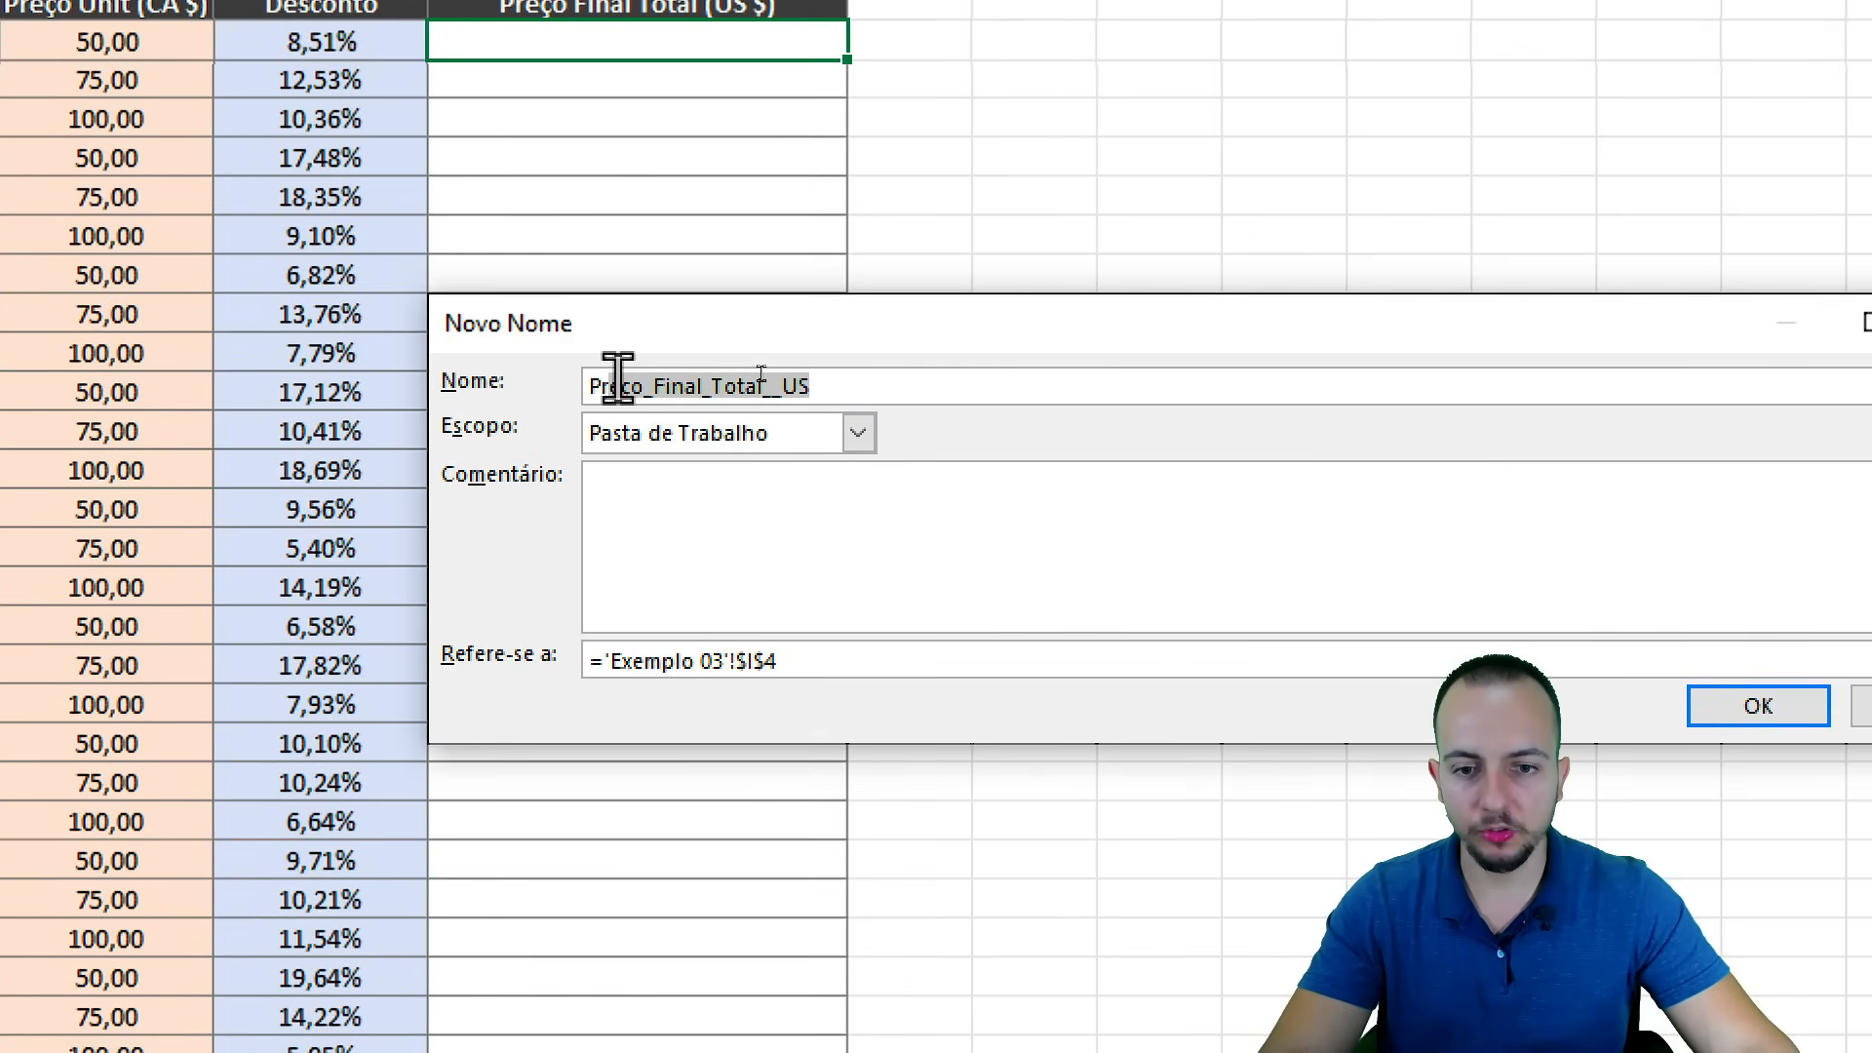
{"action": "left_click", "coordinate": [815, 387]}
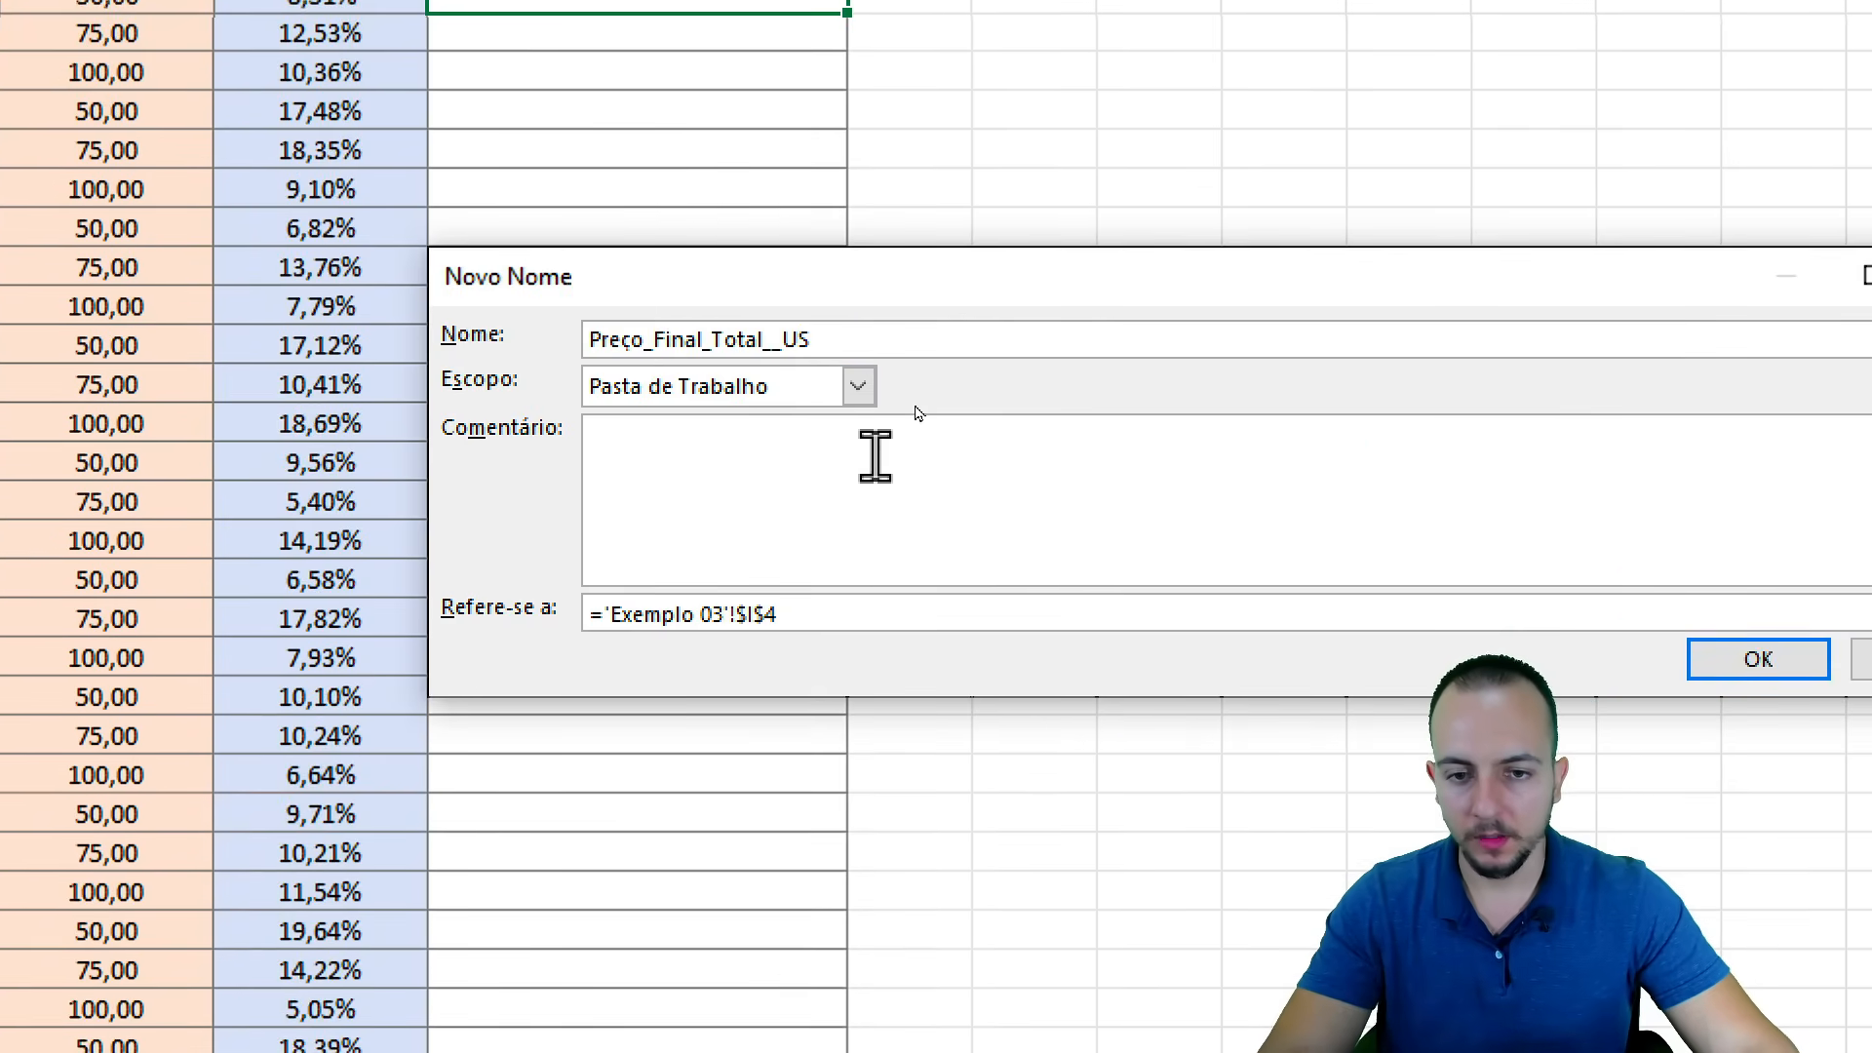
{"action": "left_click_drag", "start_coordinate": [822, 484], "coordinate": [568, 483]}
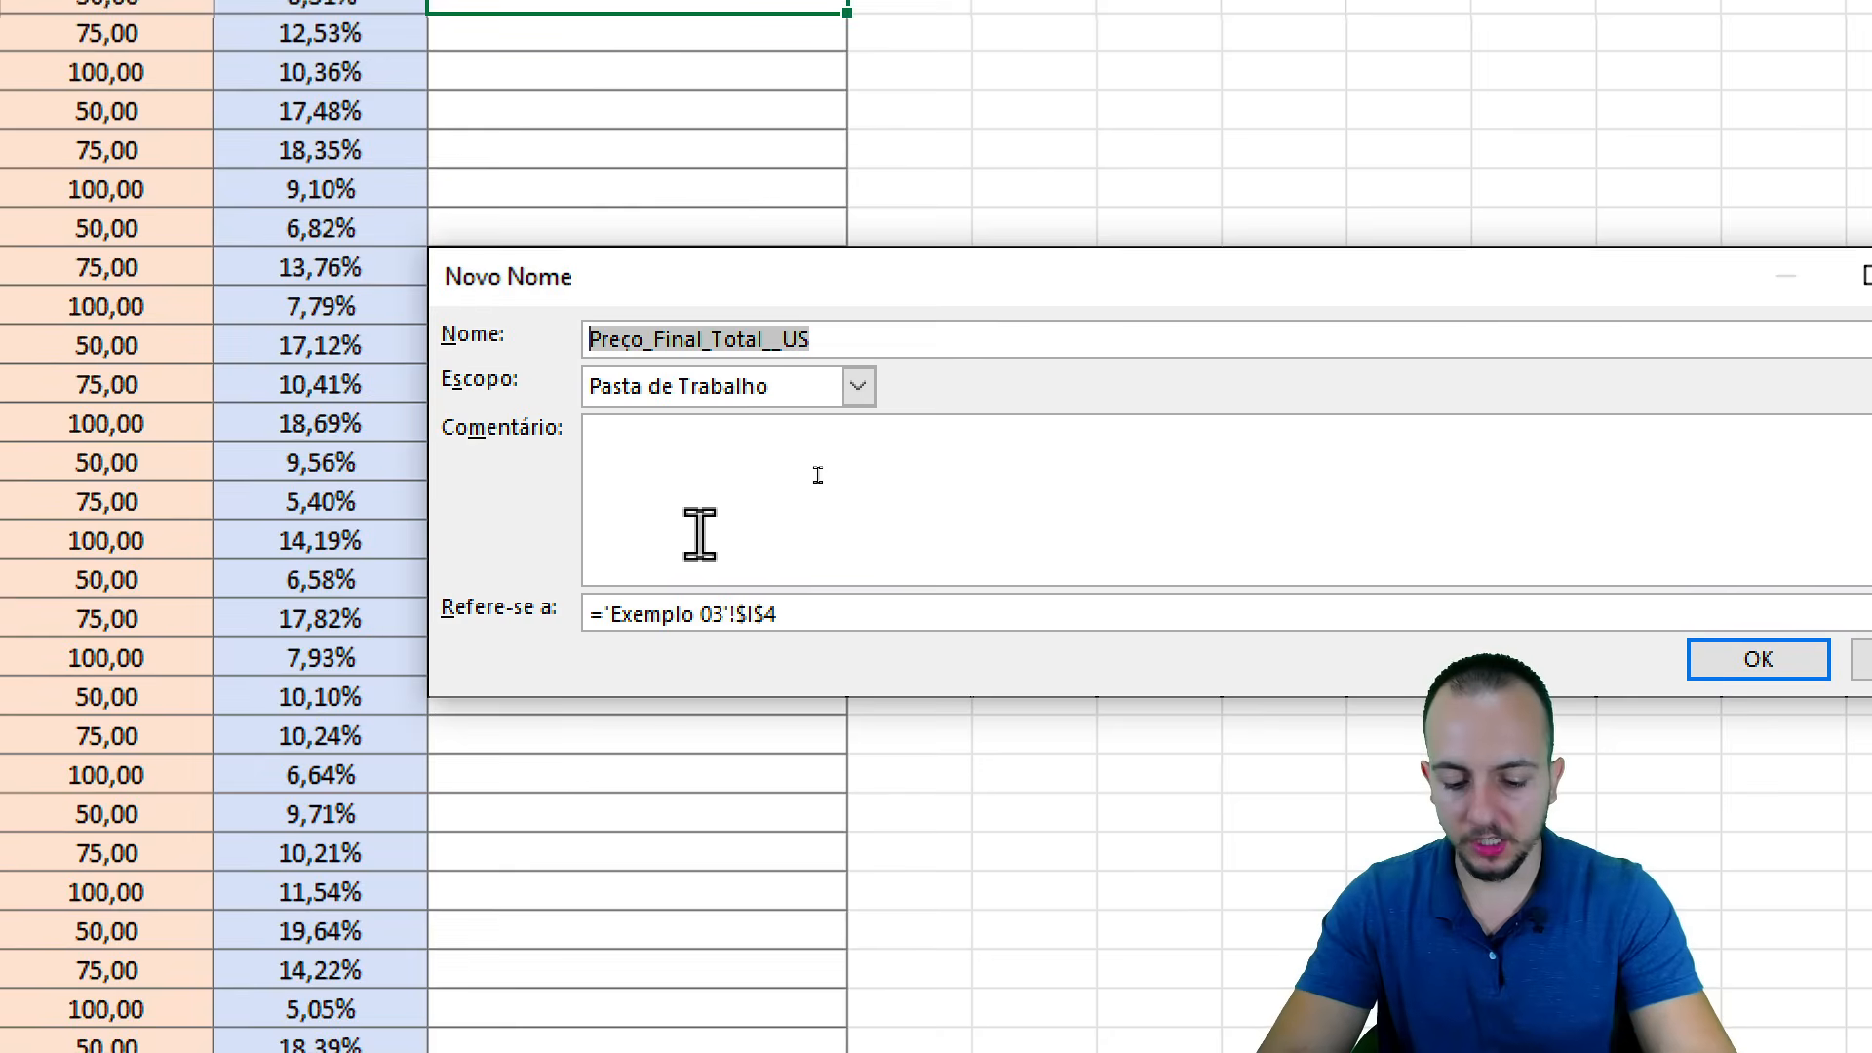
{"action": "type", "text": "P"}
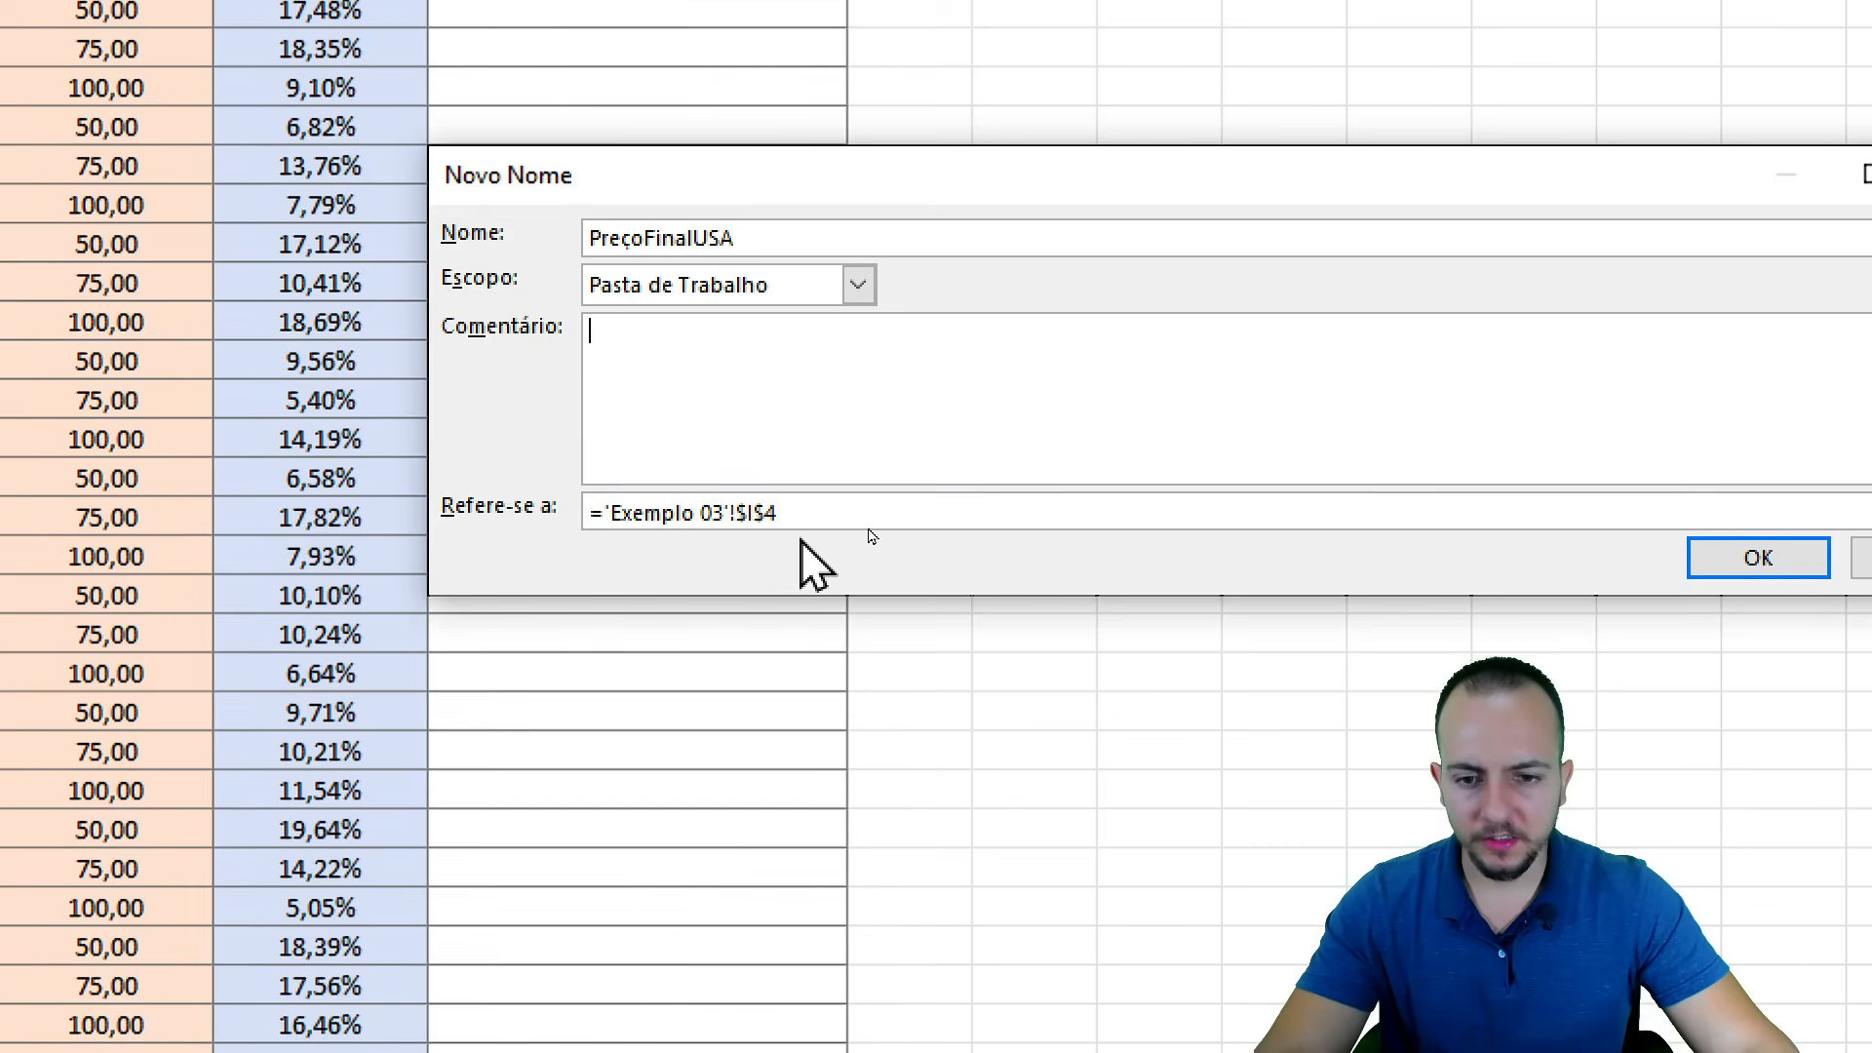
Replace the new name's cell reference with the copied LAMBDA formula, confirm the definition and save the workbook.
{"action": "left_click_drag", "start_coordinate": [792, 614], "coordinate": [515, 633]}
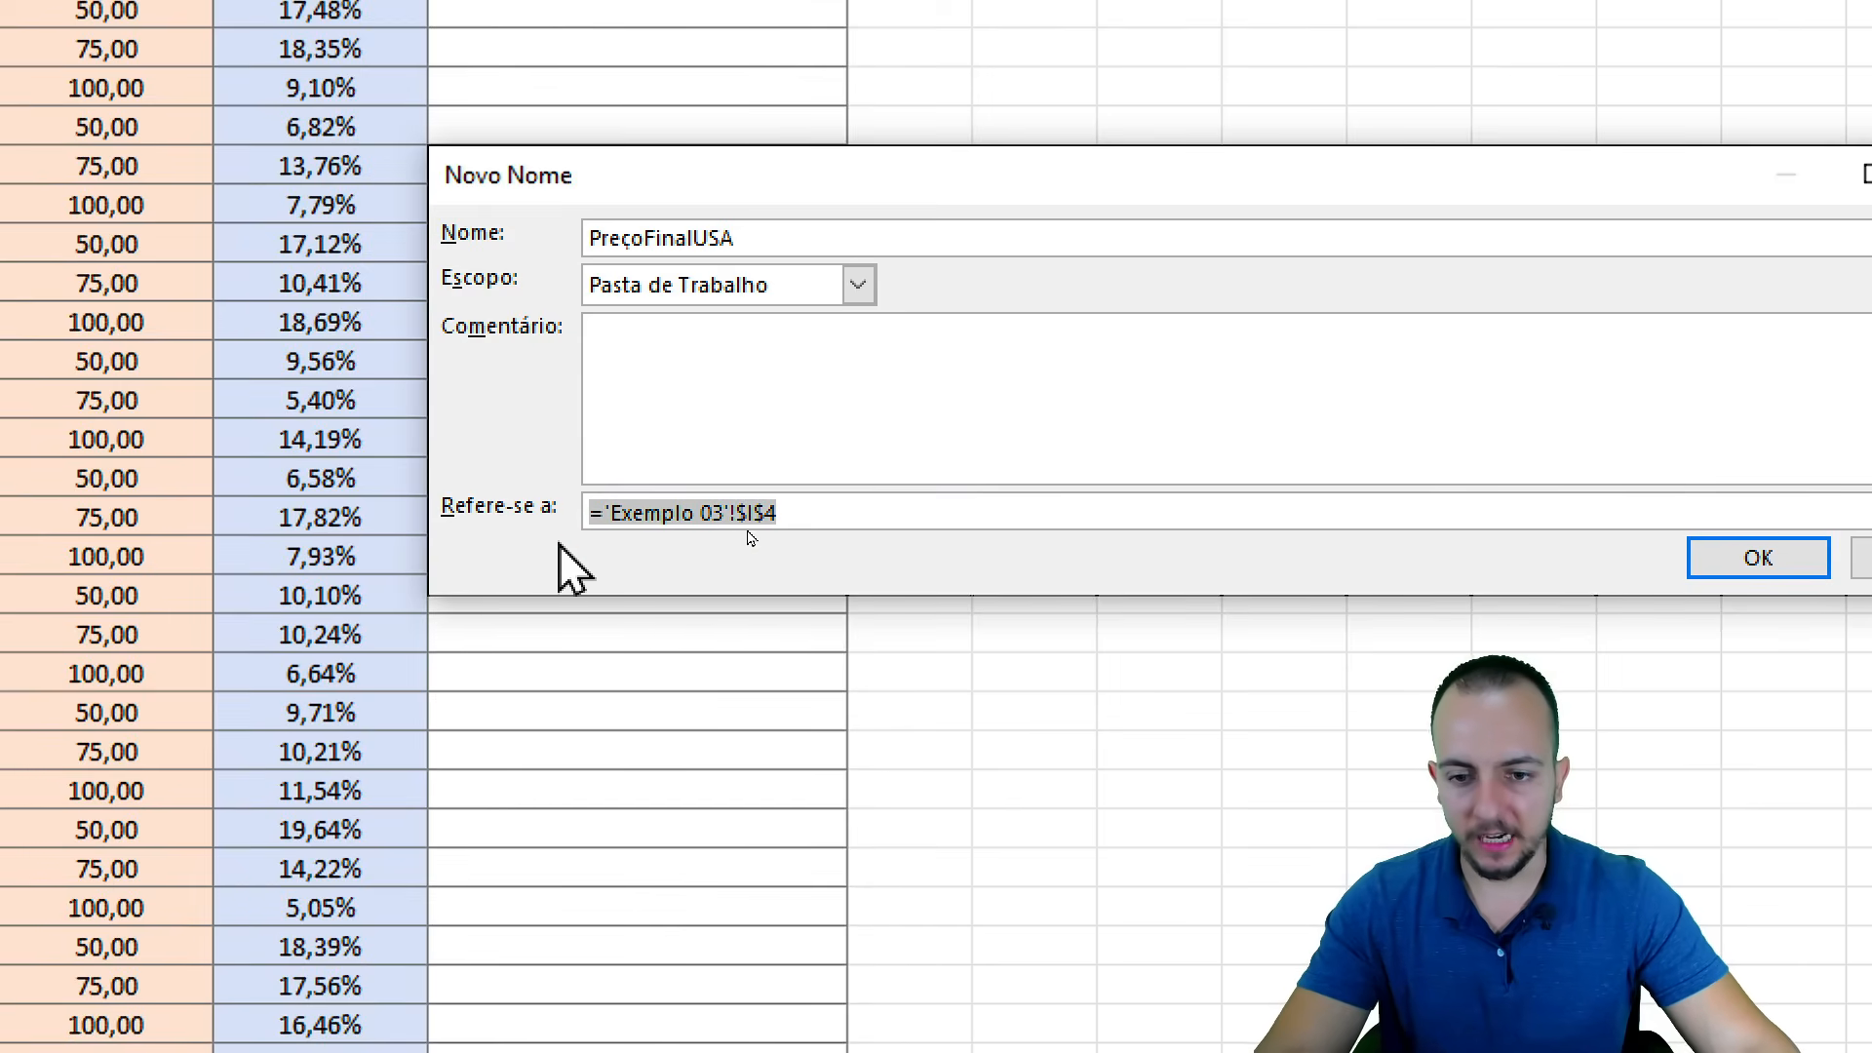
{"action": "key", "text": "Delete"}
{"action": "right_click", "coordinate": [626, 510]}
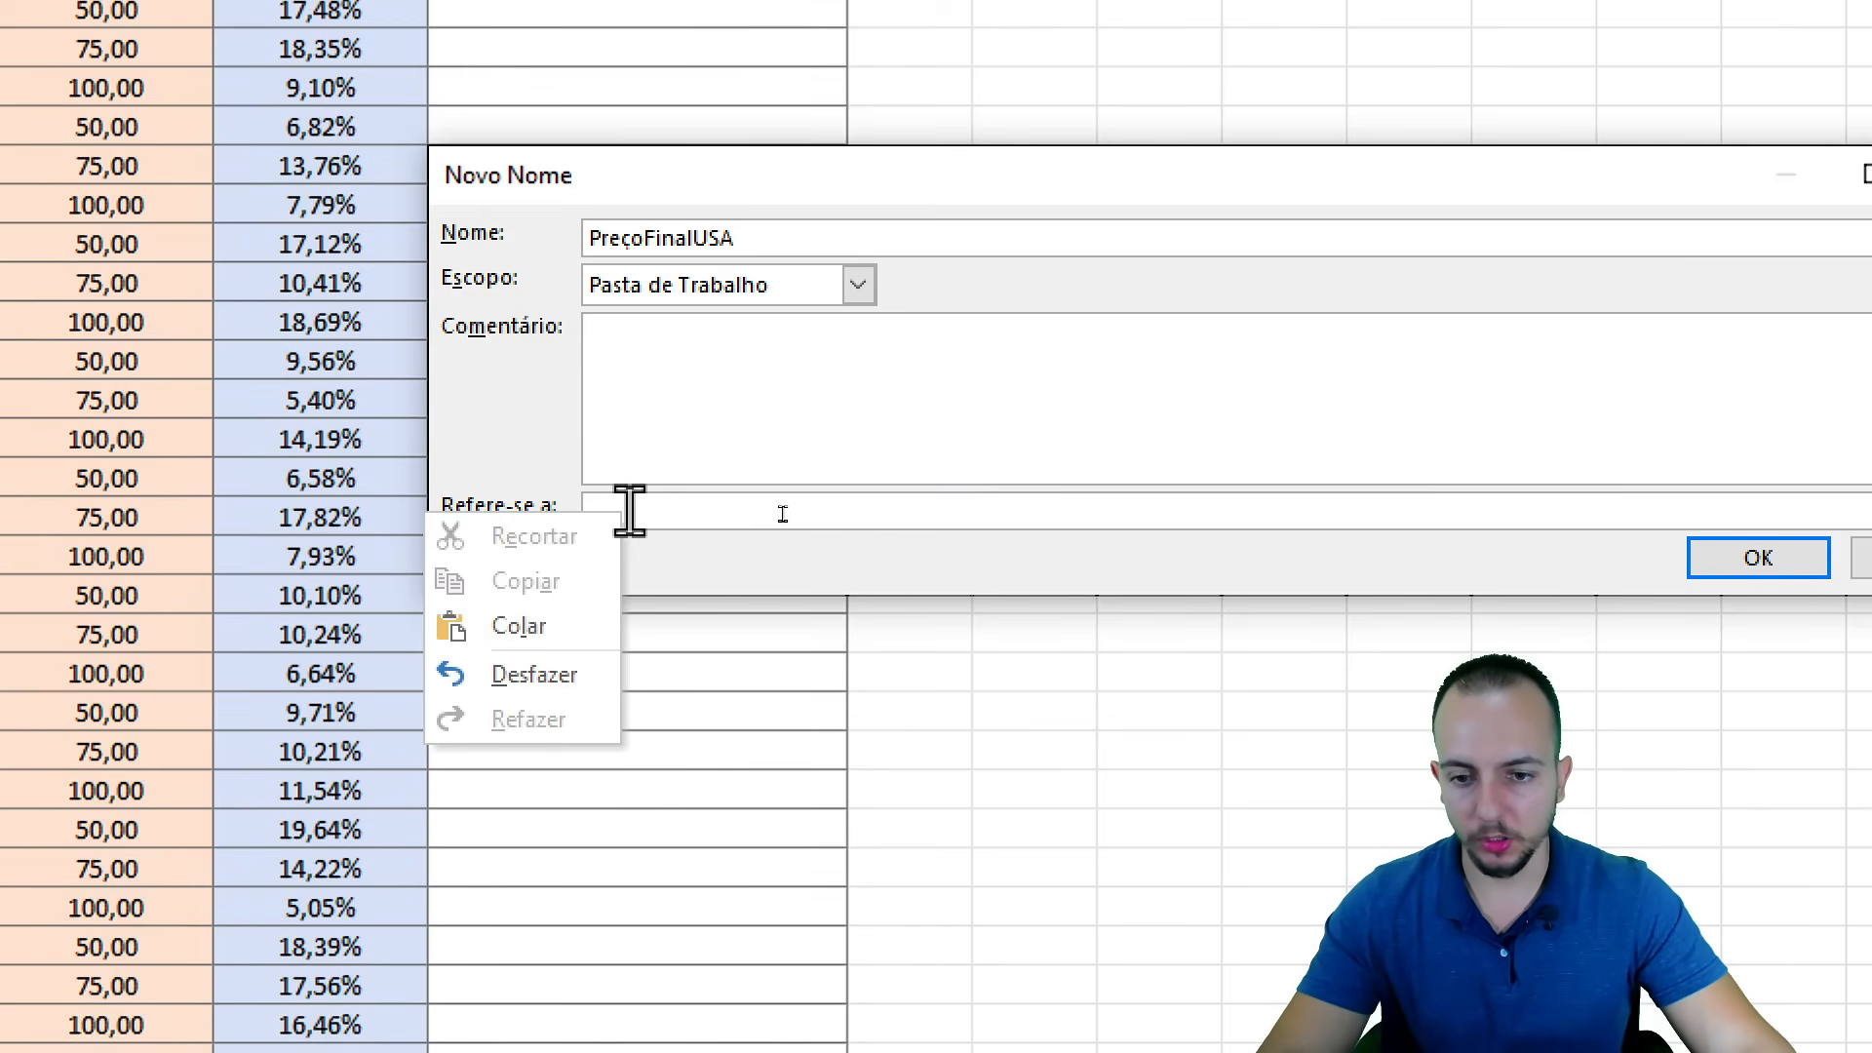
{"action": "left_click", "coordinate": [600, 626]}
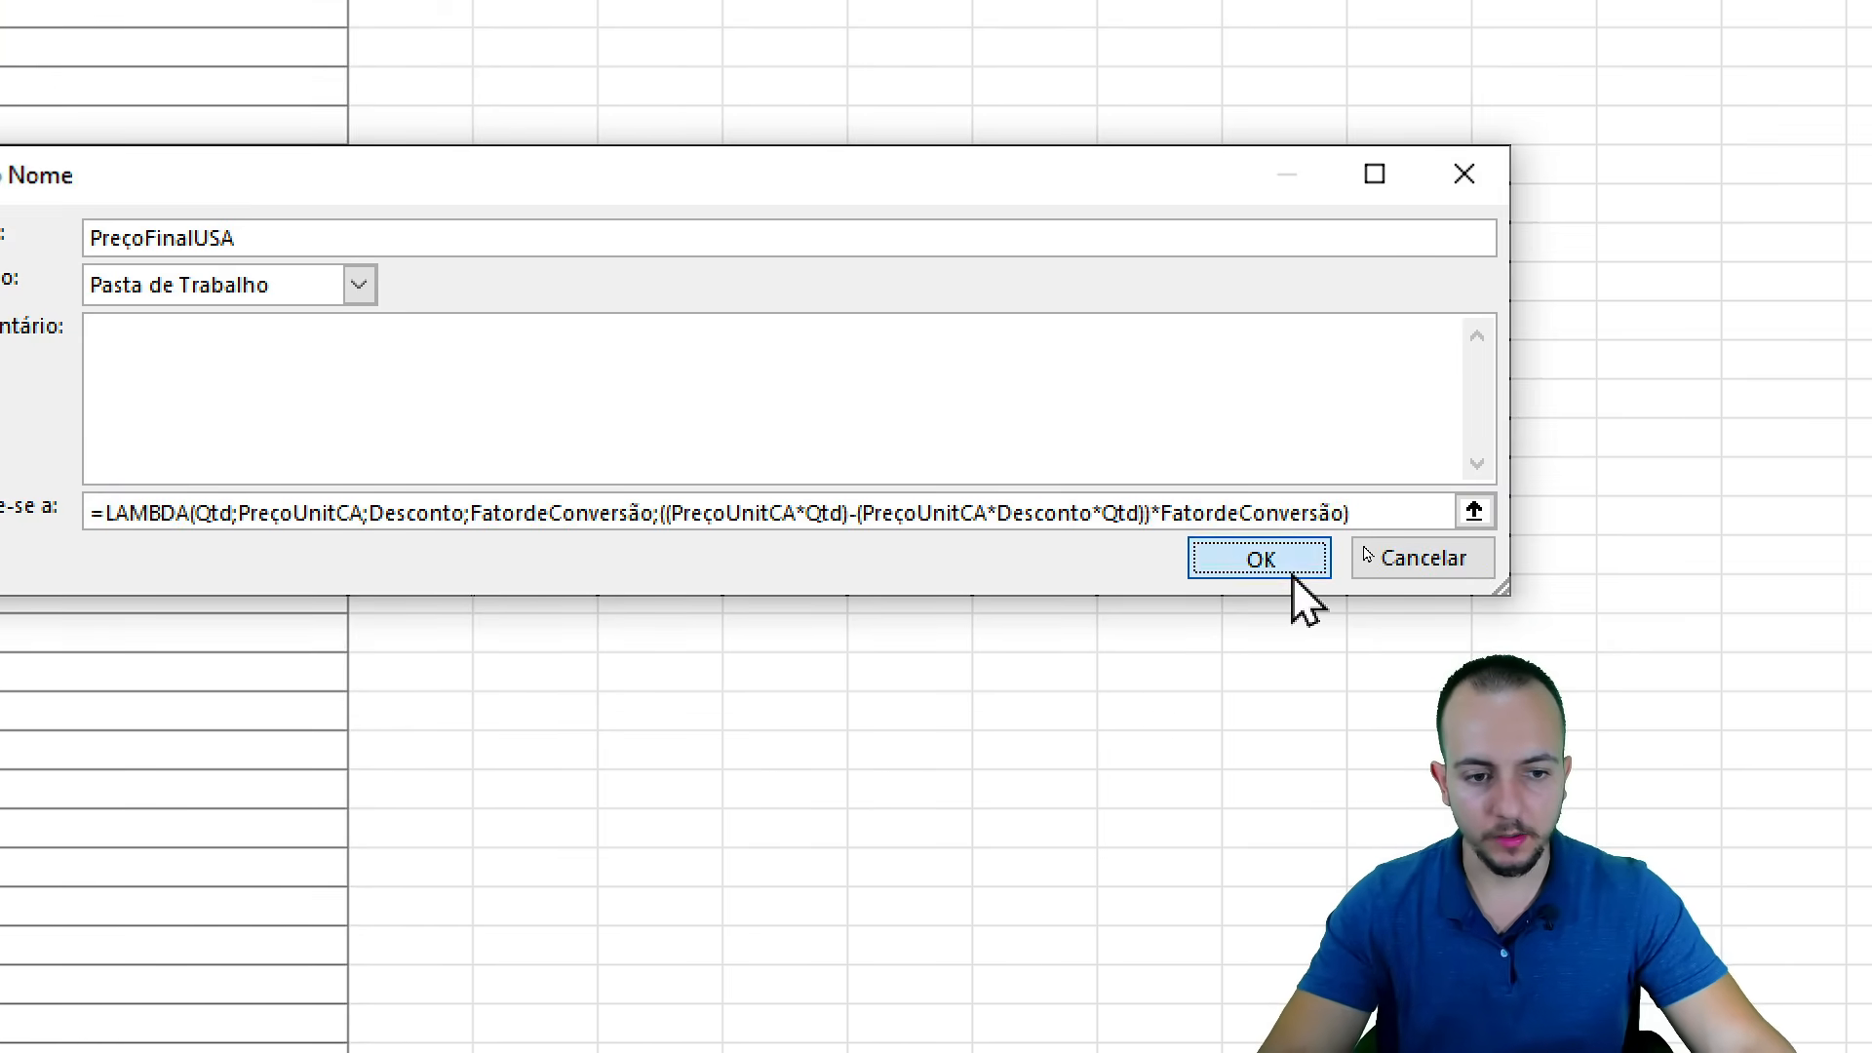
{"action": "left_click", "coordinate": [1715, 560]}
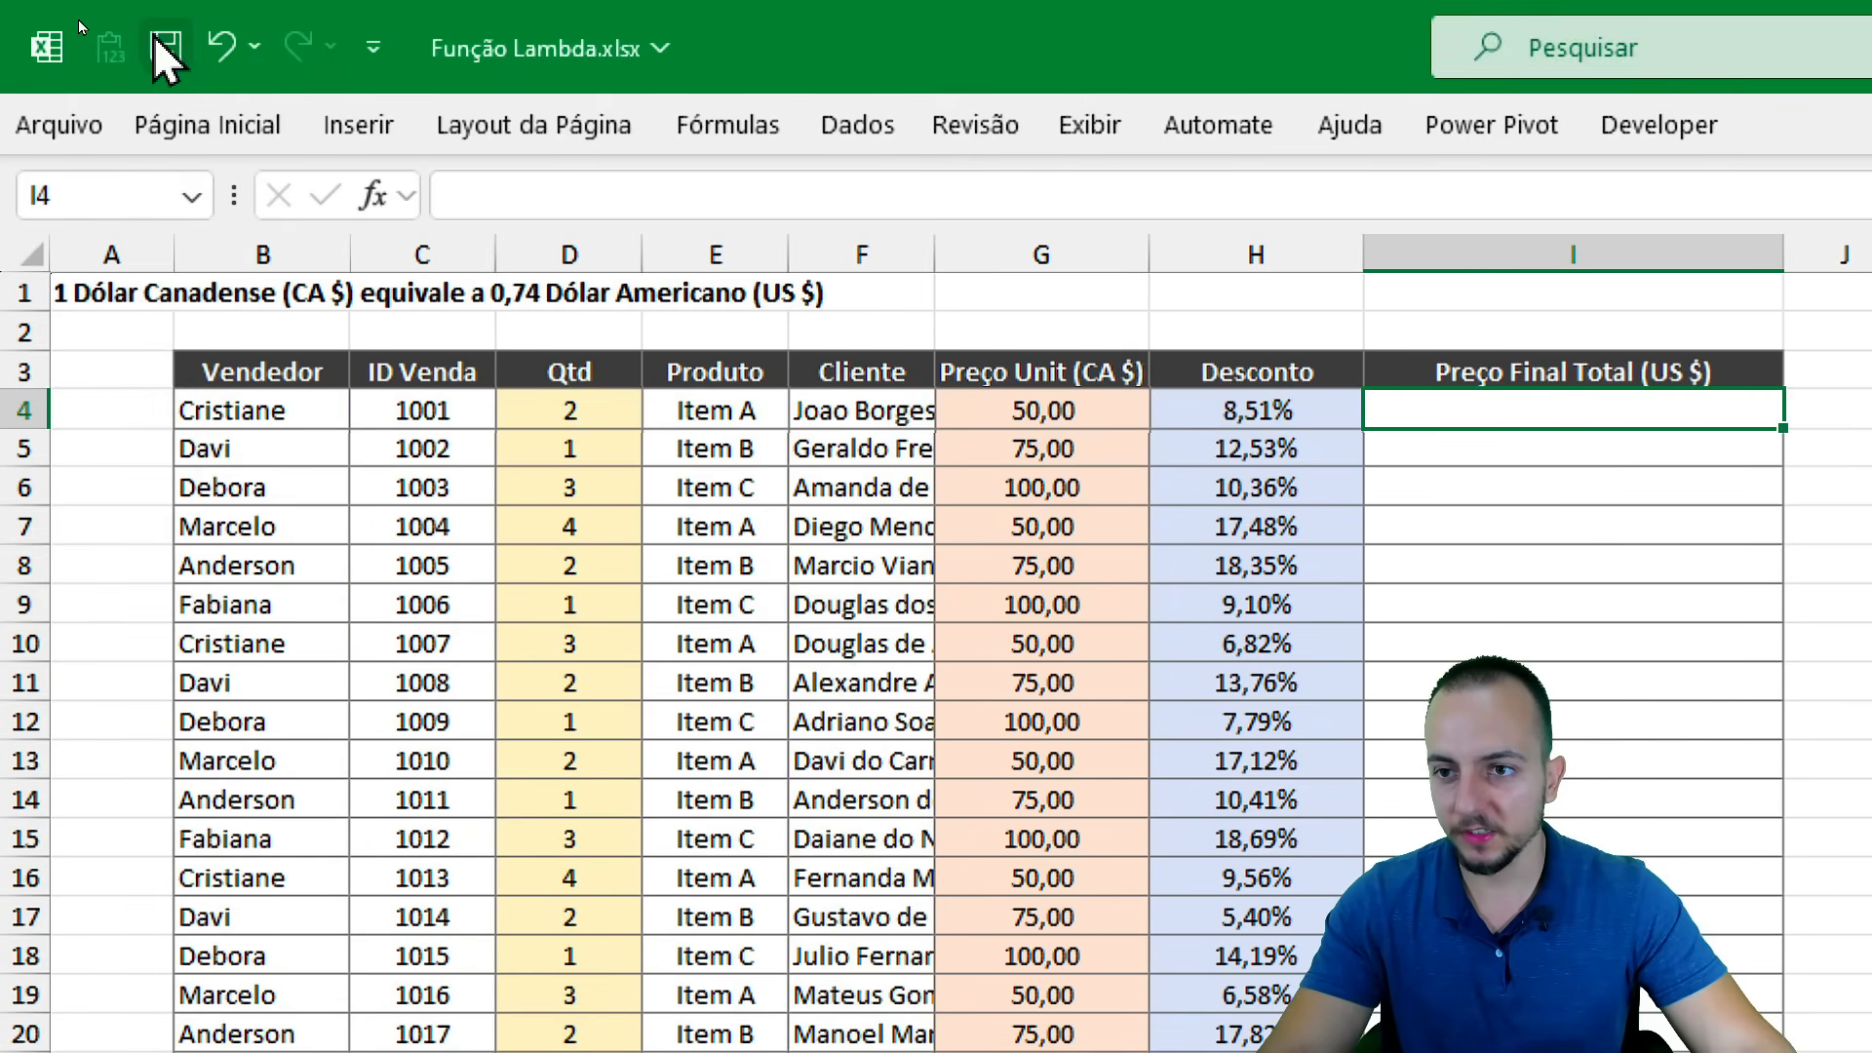
{"action": "left_click", "coordinate": [161, 49]}
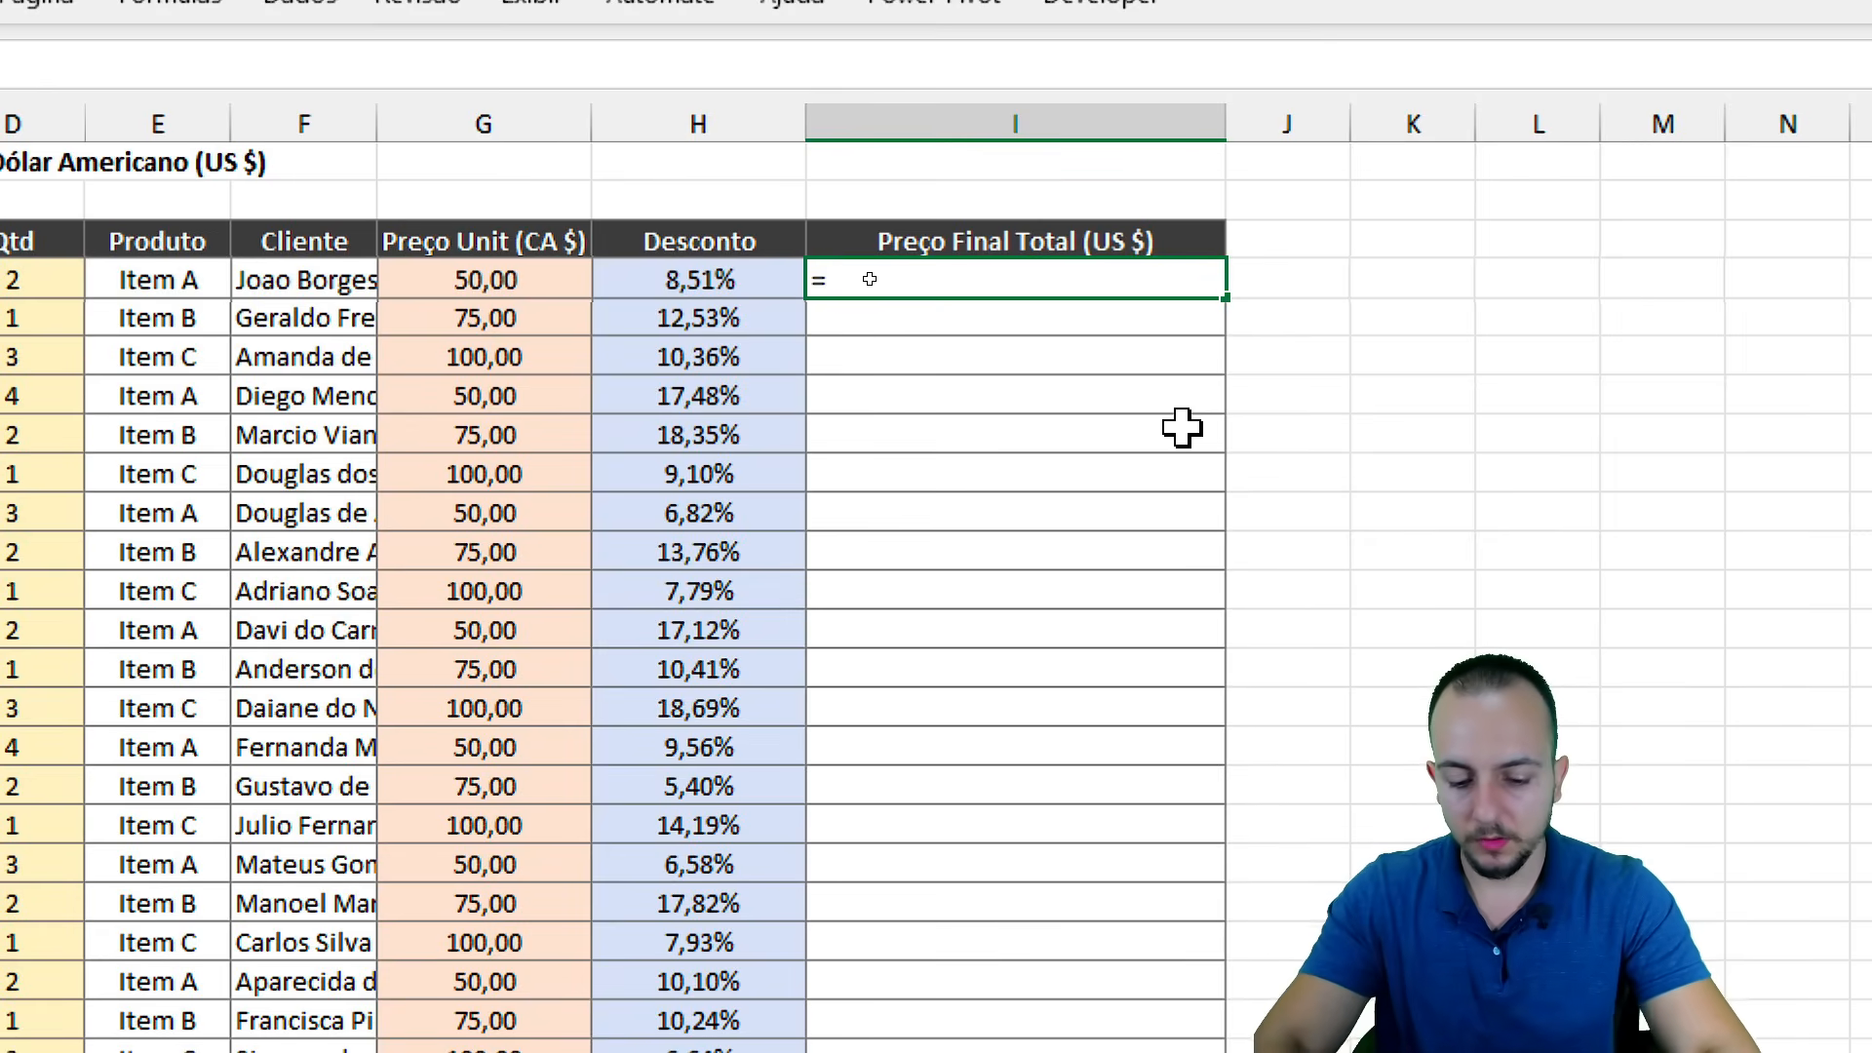
Enter a PreçoFinalUSA formula in I4 using D4 as quantity, G4 as unit price, H4 as discount and 0,74 as conversion factor.
{"action": "type", "text": "preç"}
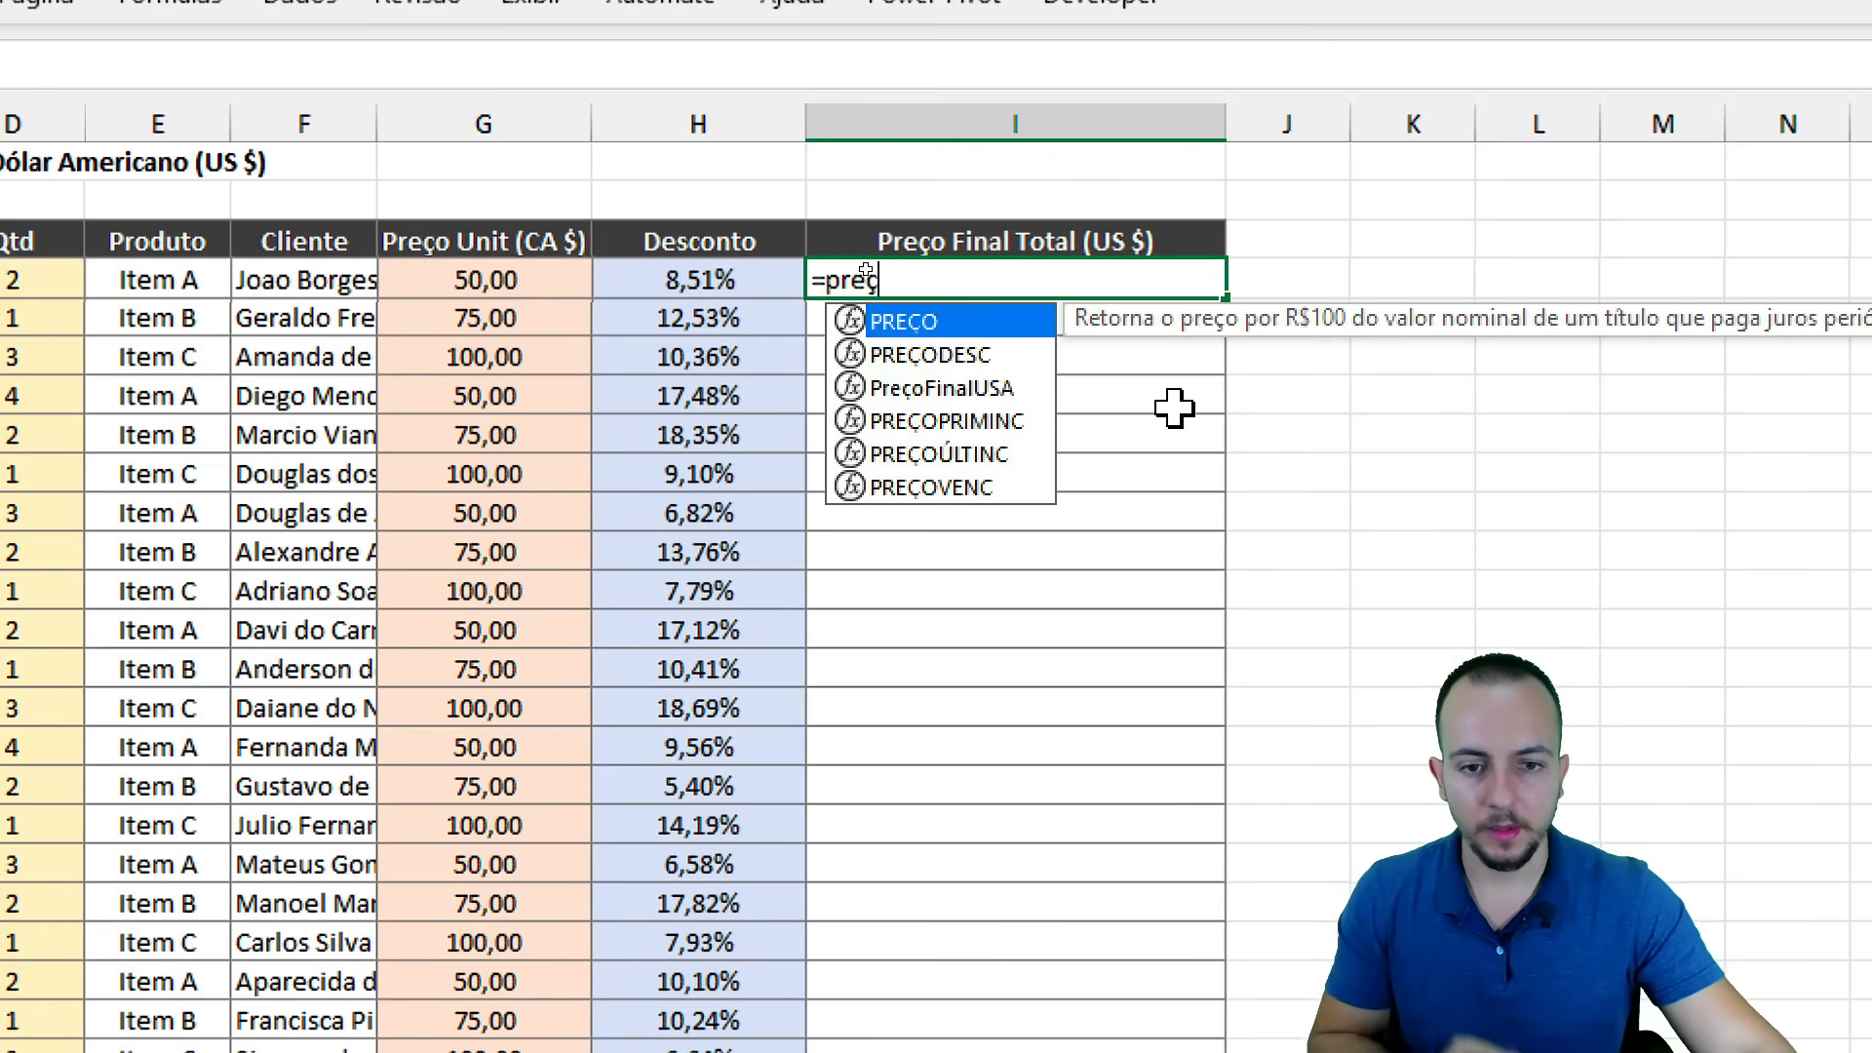
{"action": "key", "text": "Down"}
{"action": "key", "text": "Down"}
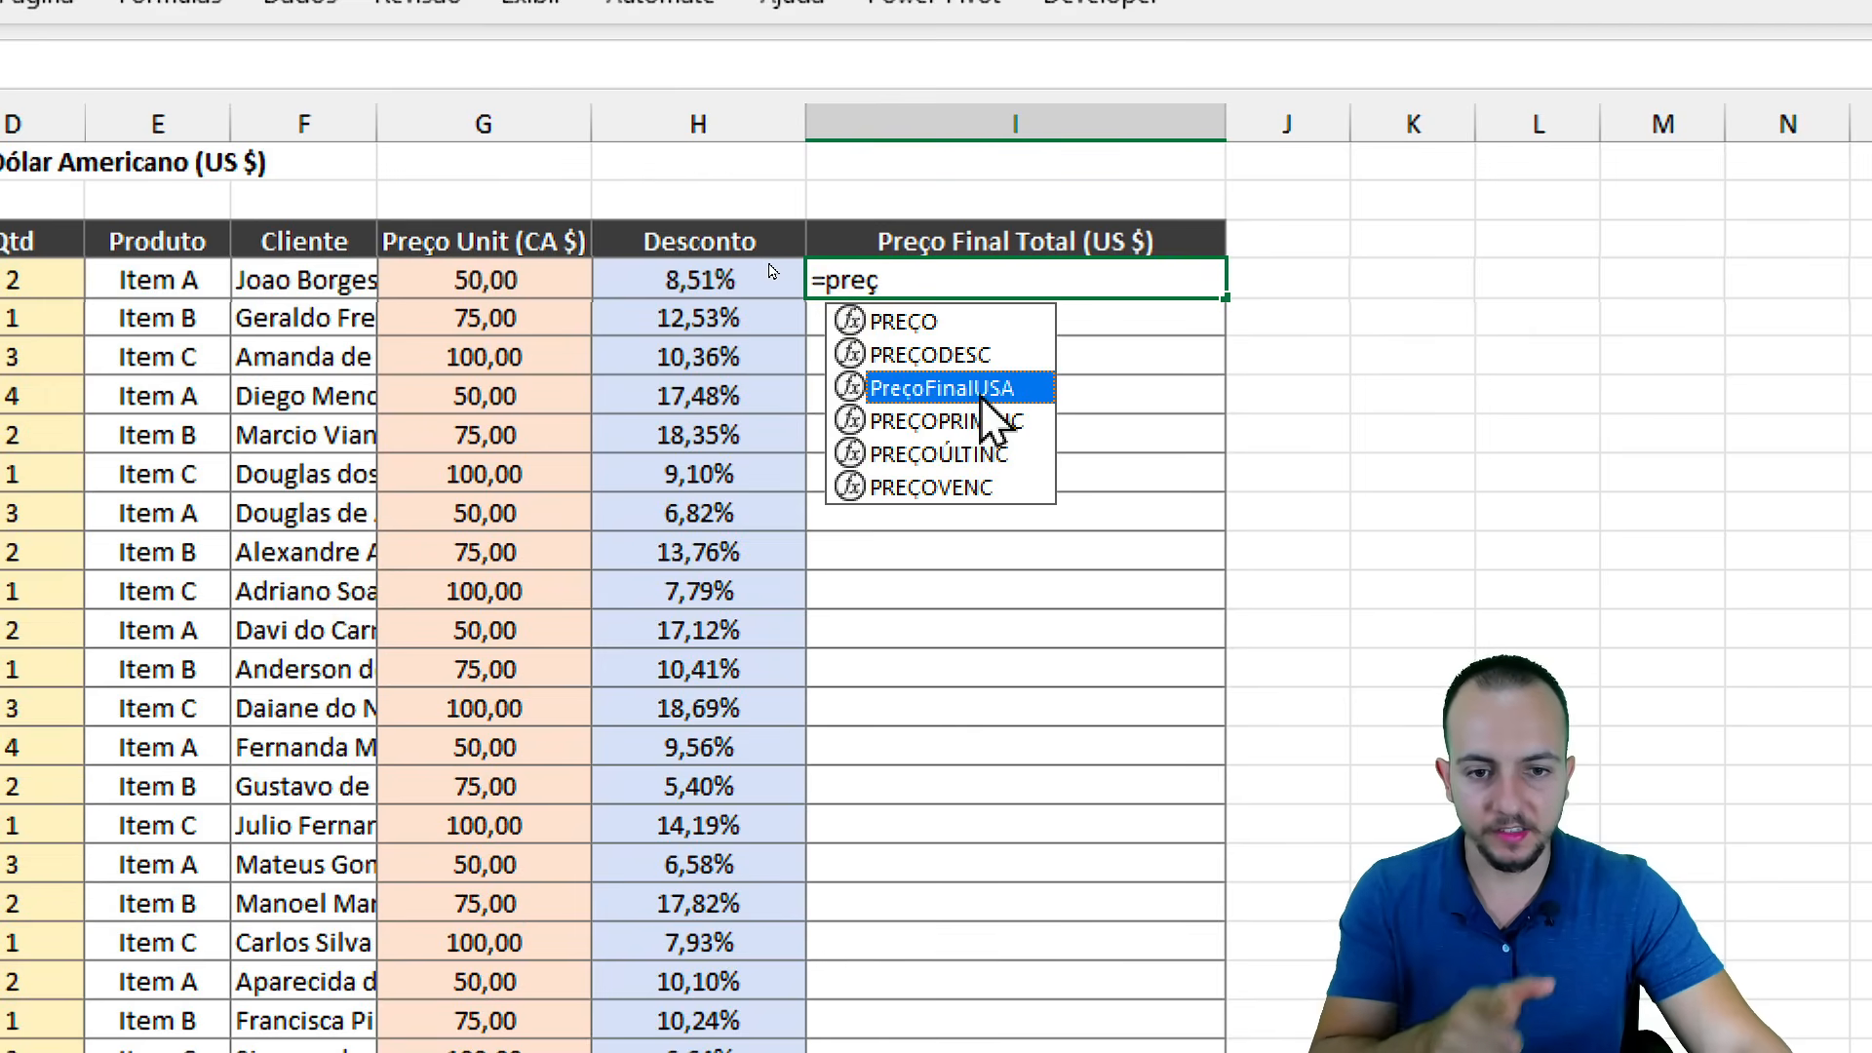
{"action": "key", "text": "Tab"}
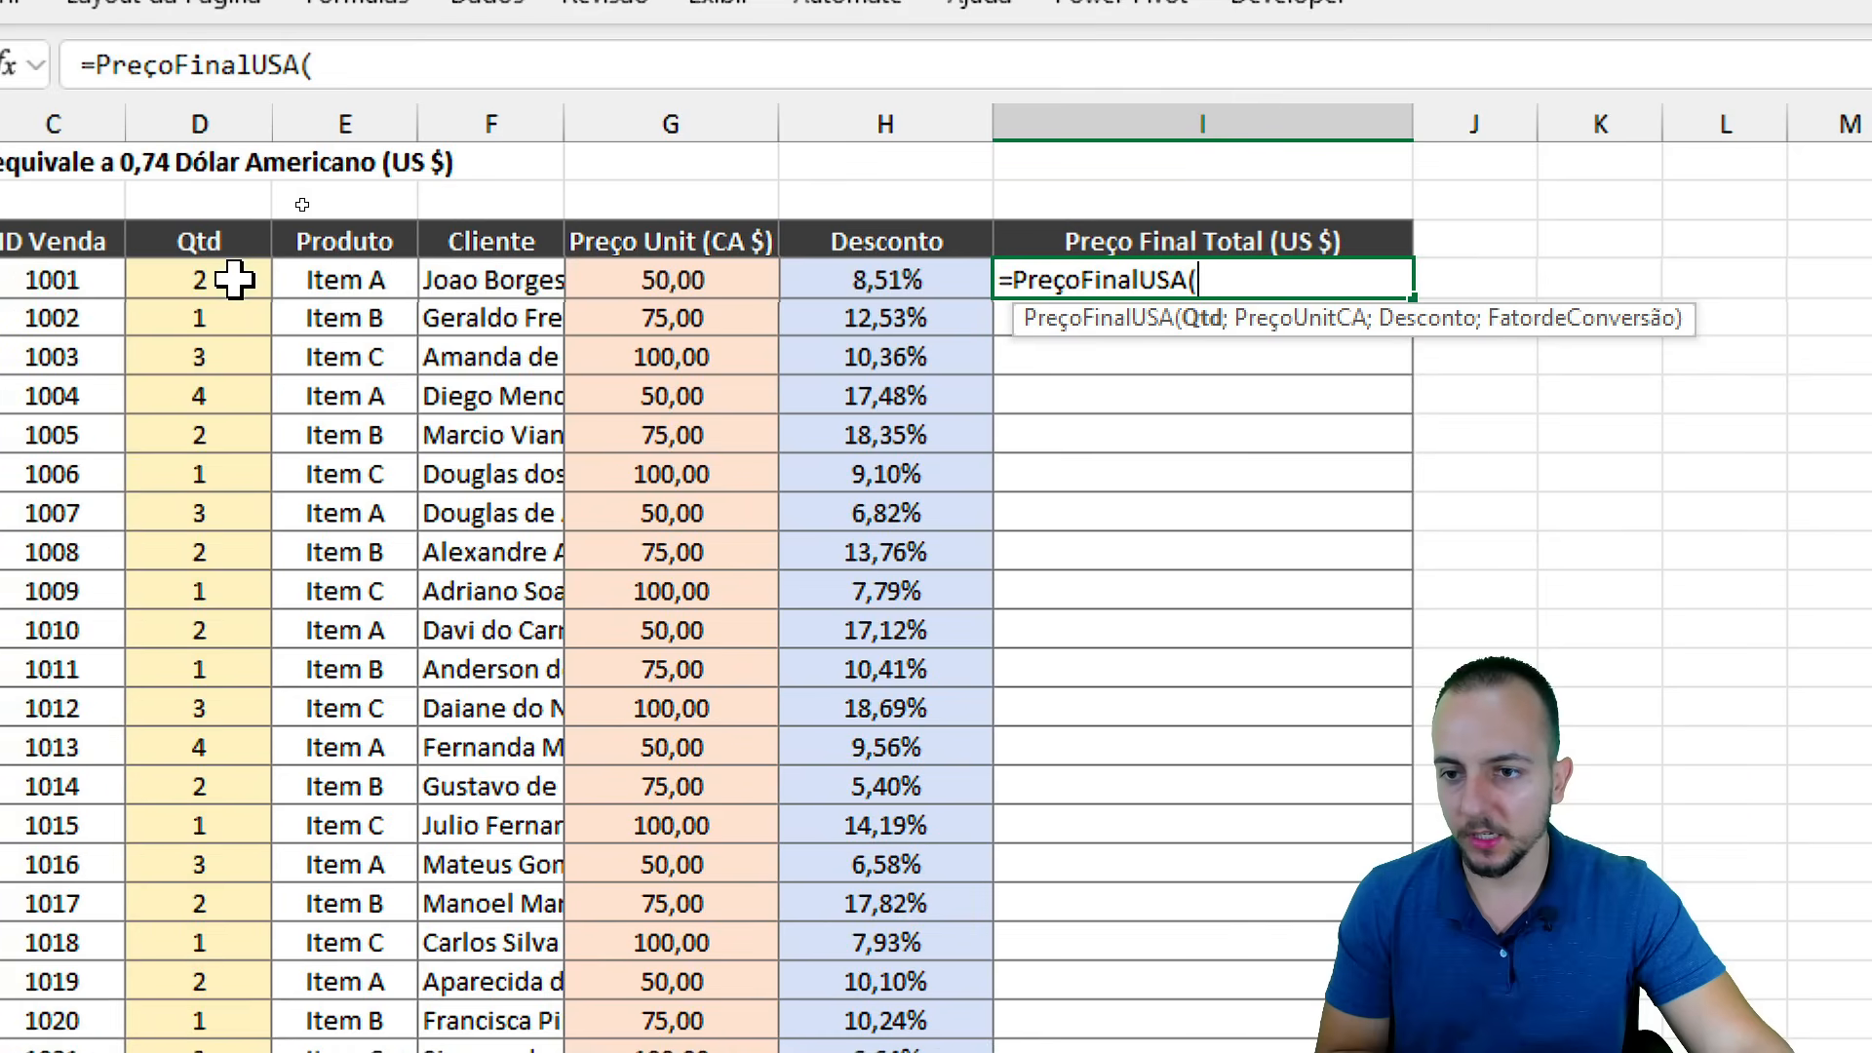
{"action": "left_click", "coordinate": [60, 280]}
{"action": "type", "text": ";"}
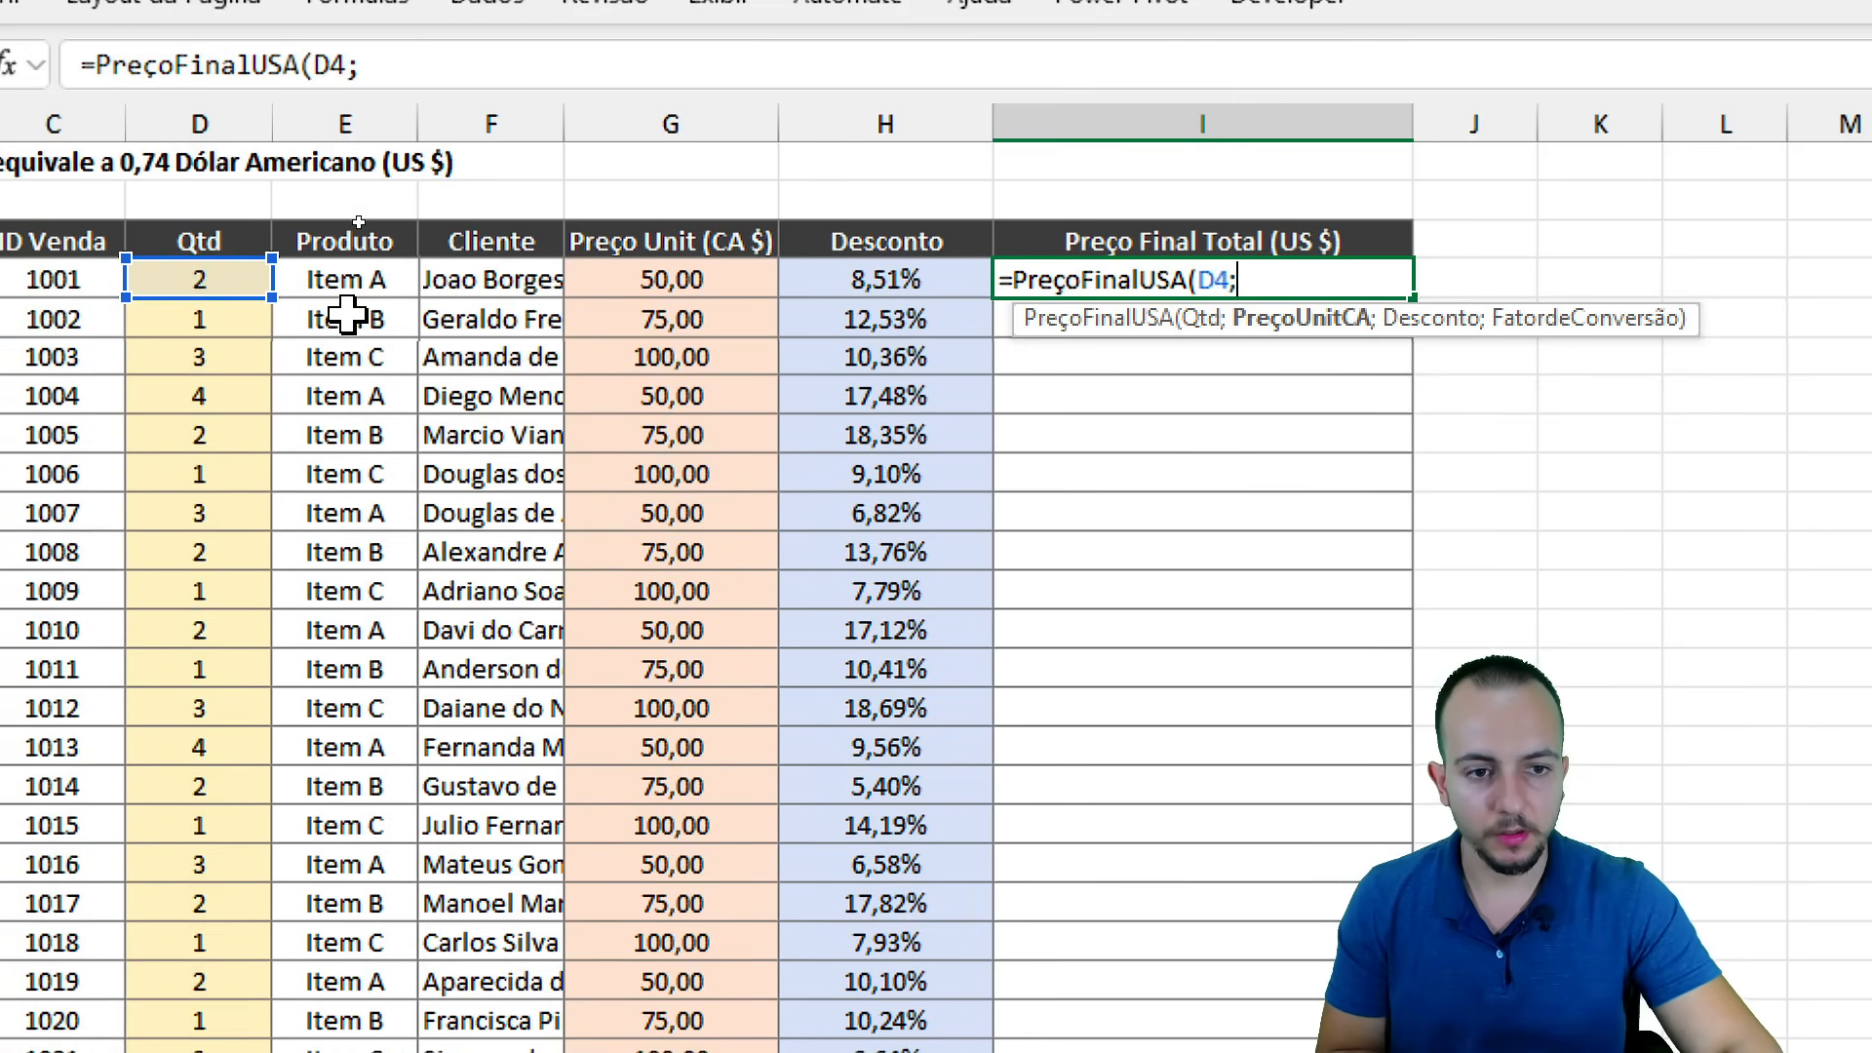
{"action": "left_click", "coordinate": [700, 281]}
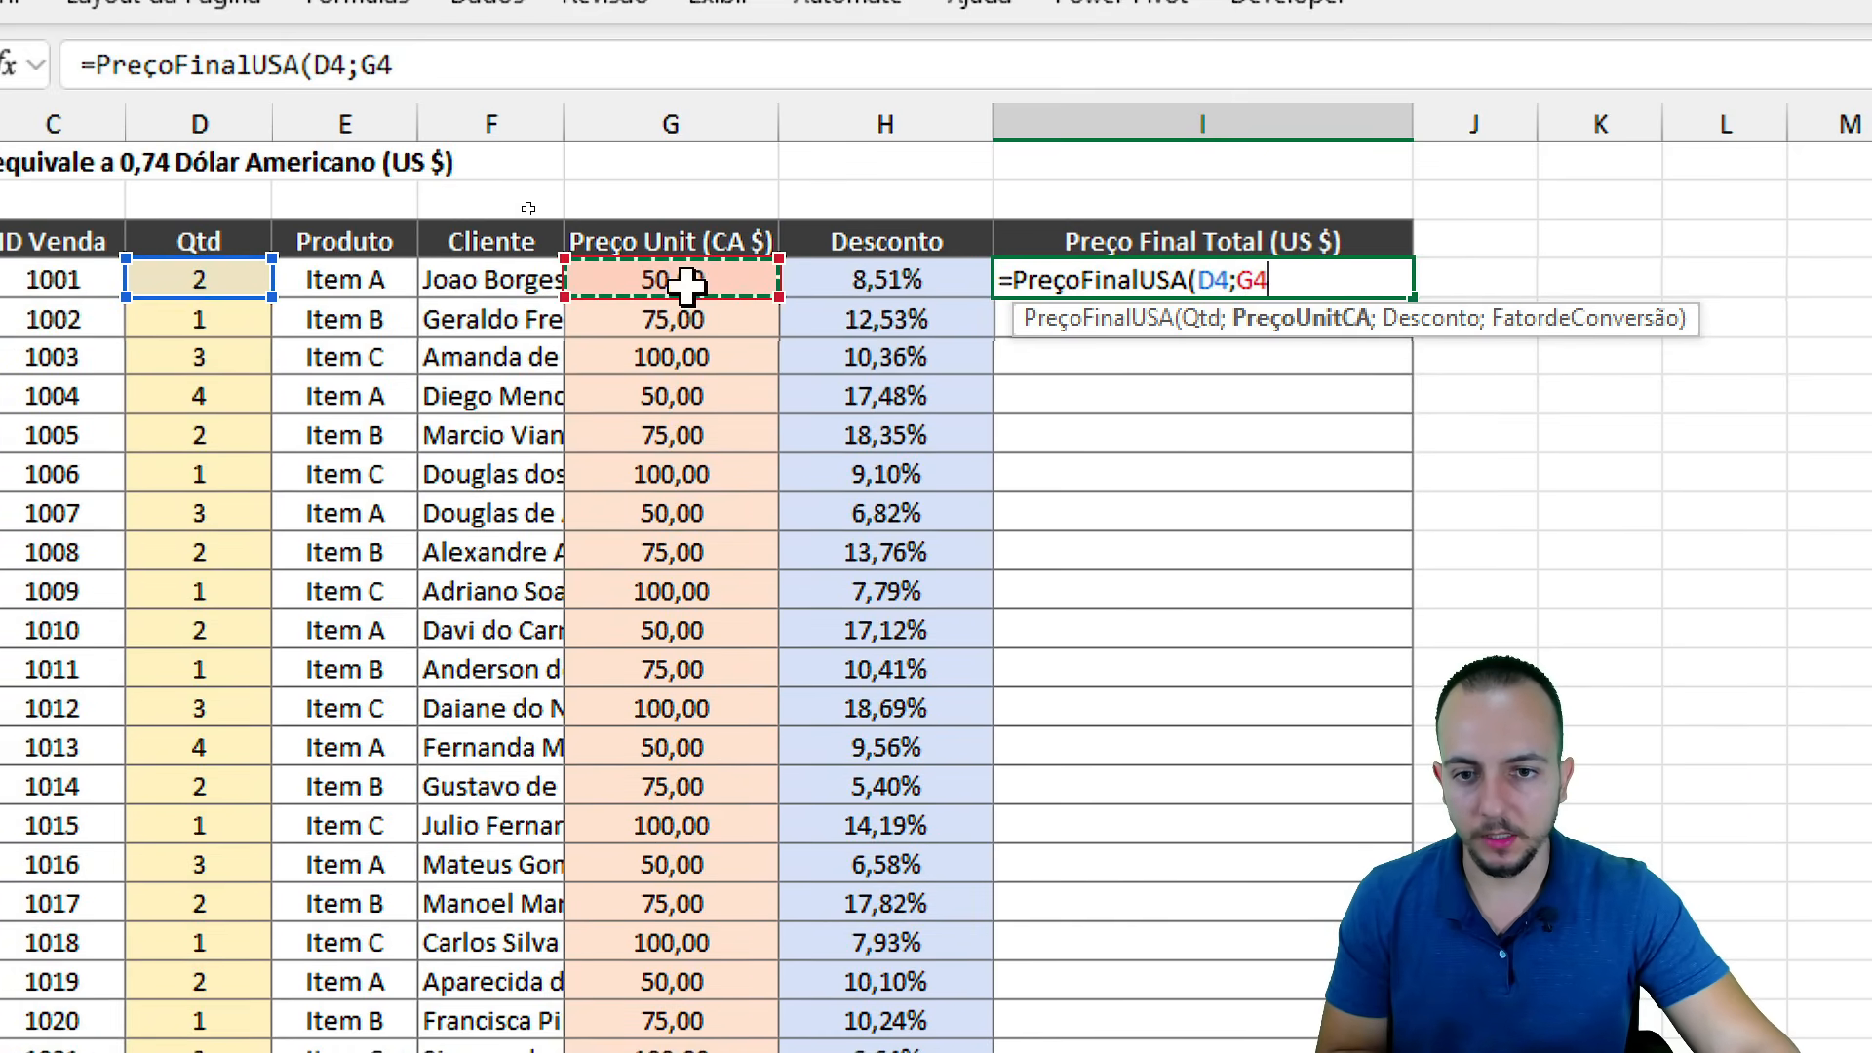
{"action": "type", "text": ";"}
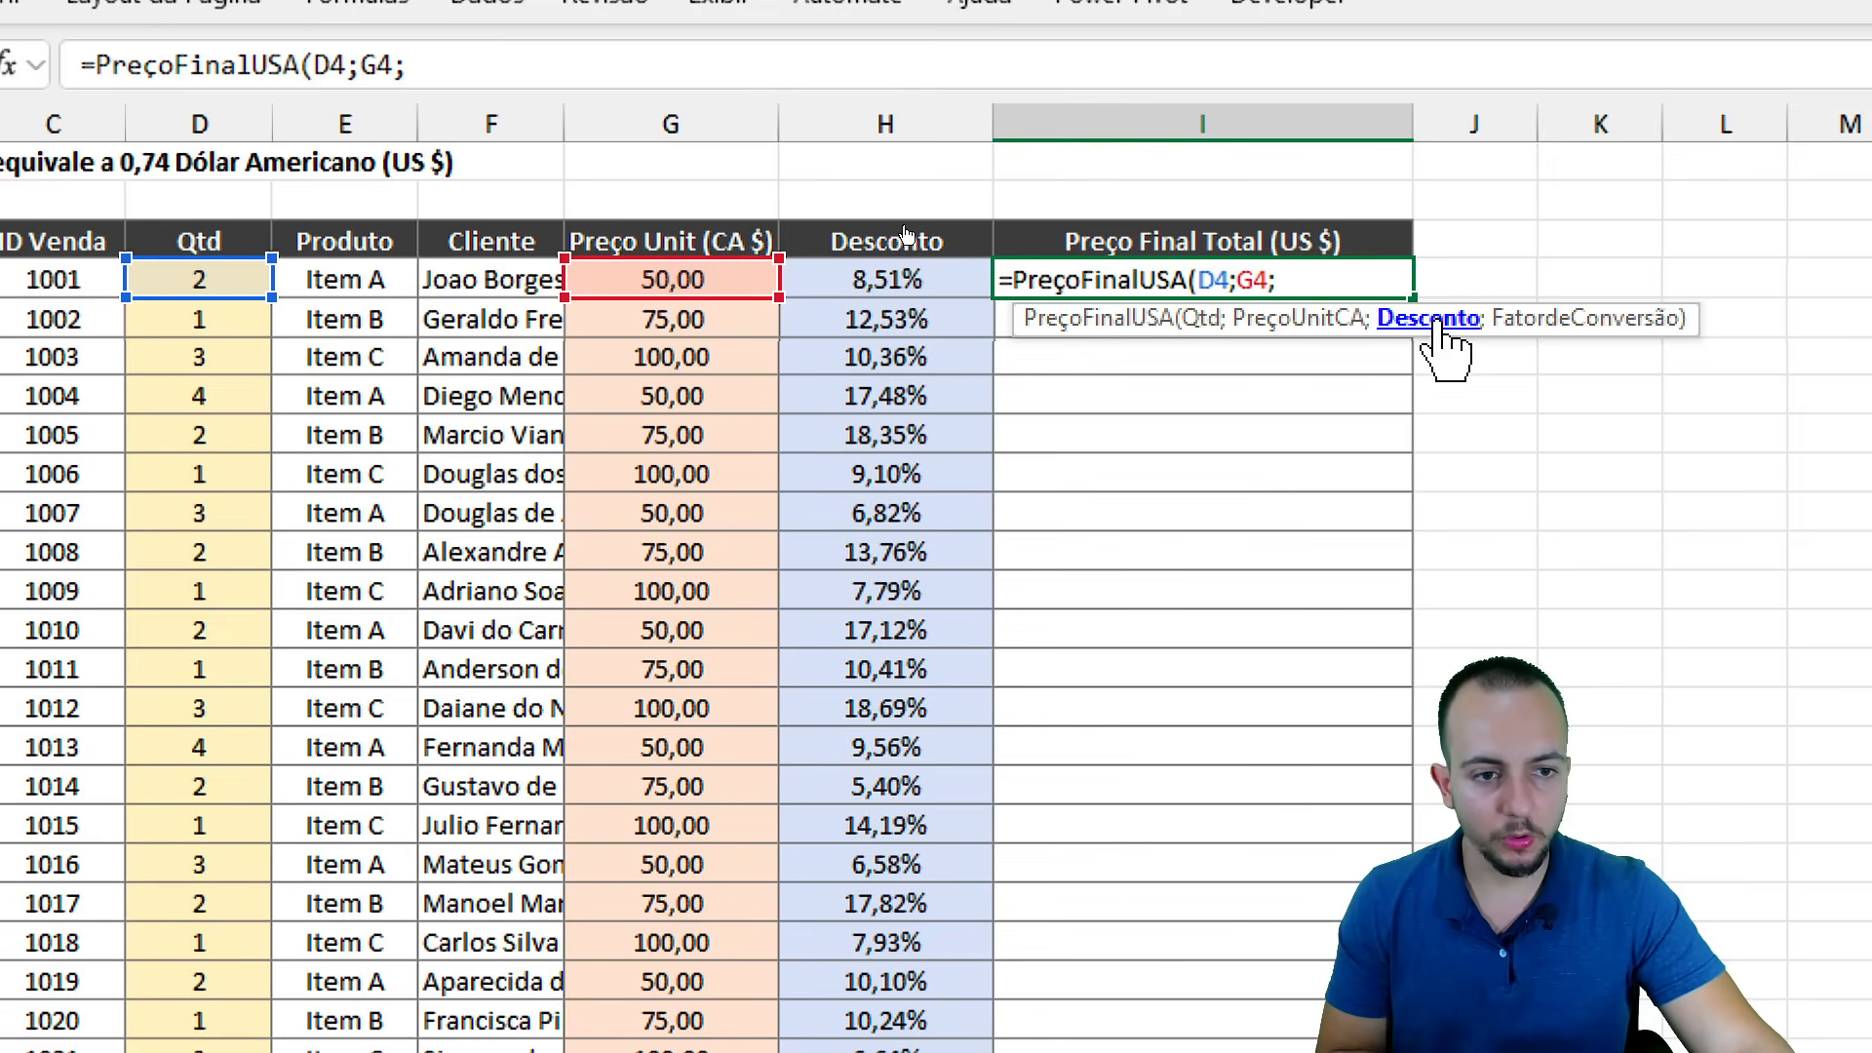
{"action": "left_click", "coordinate": [911, 282]}
{"action": "type", "text": ";0,7"}
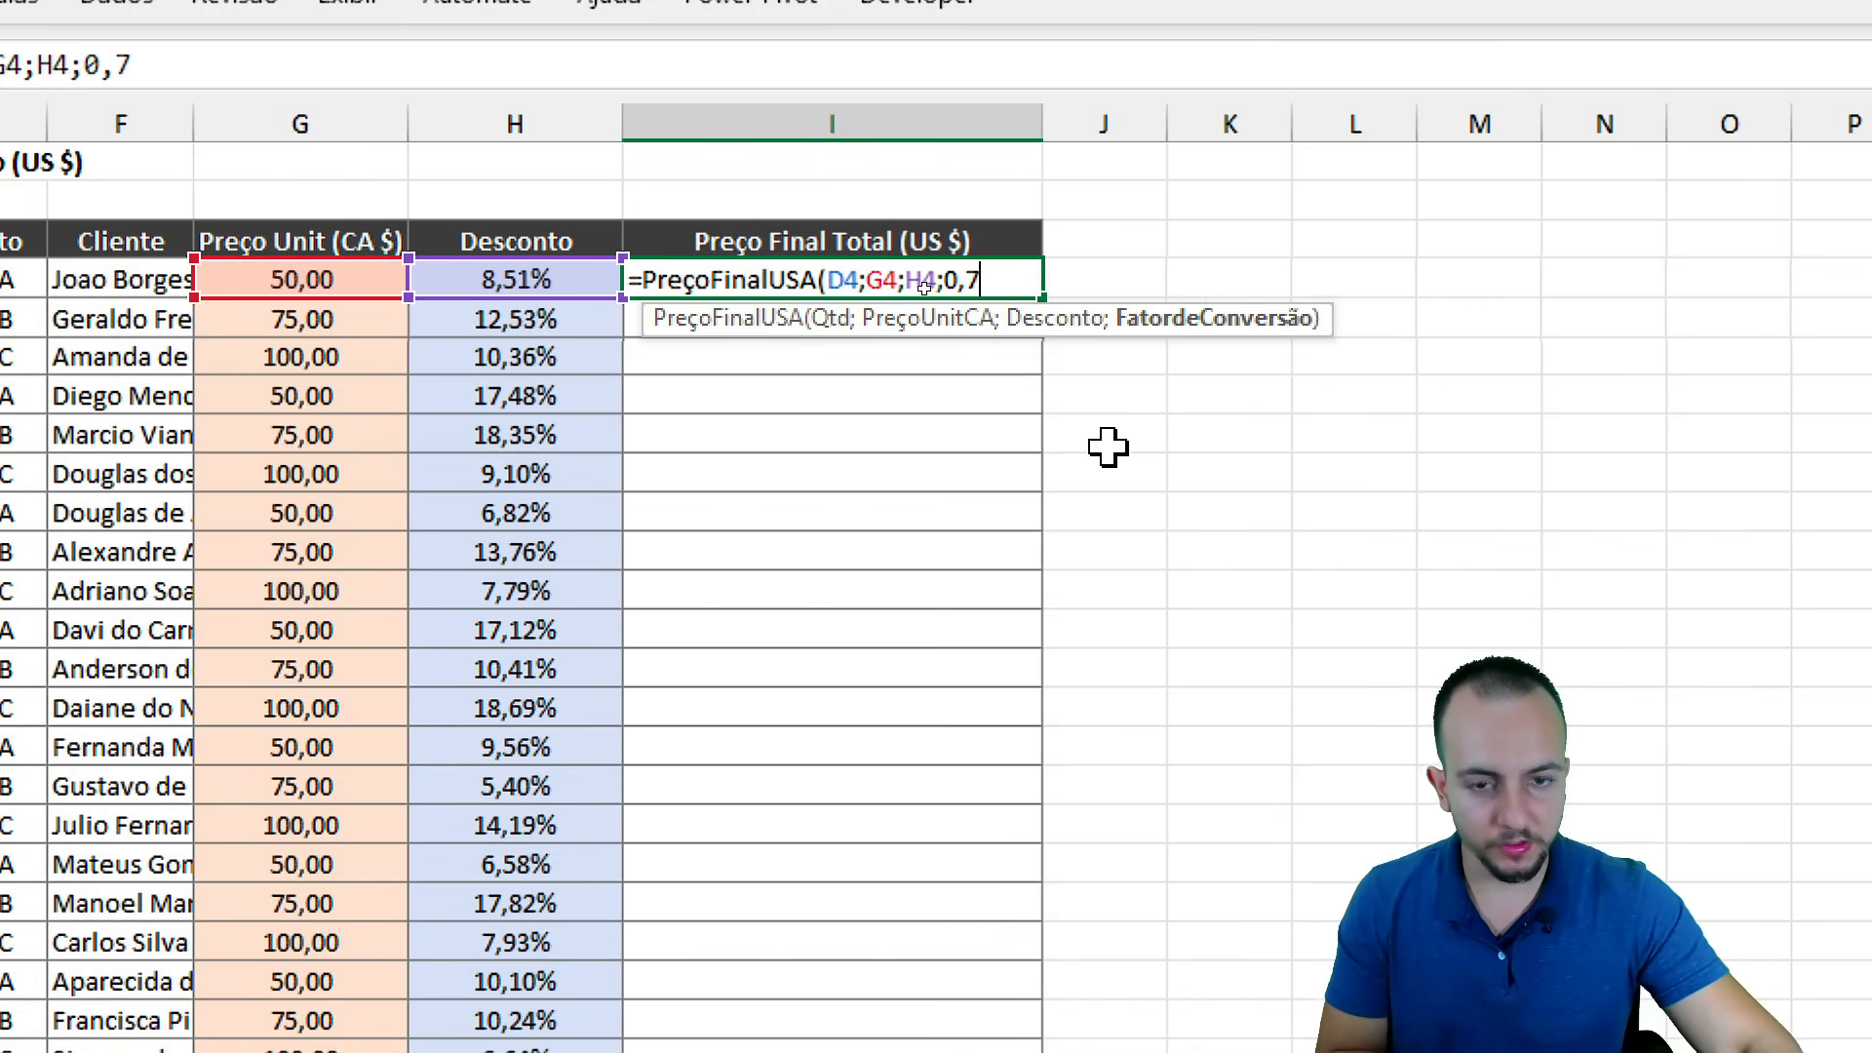
{"action": "type", "text": "4"}
{"action": "key", "text": "Return"}
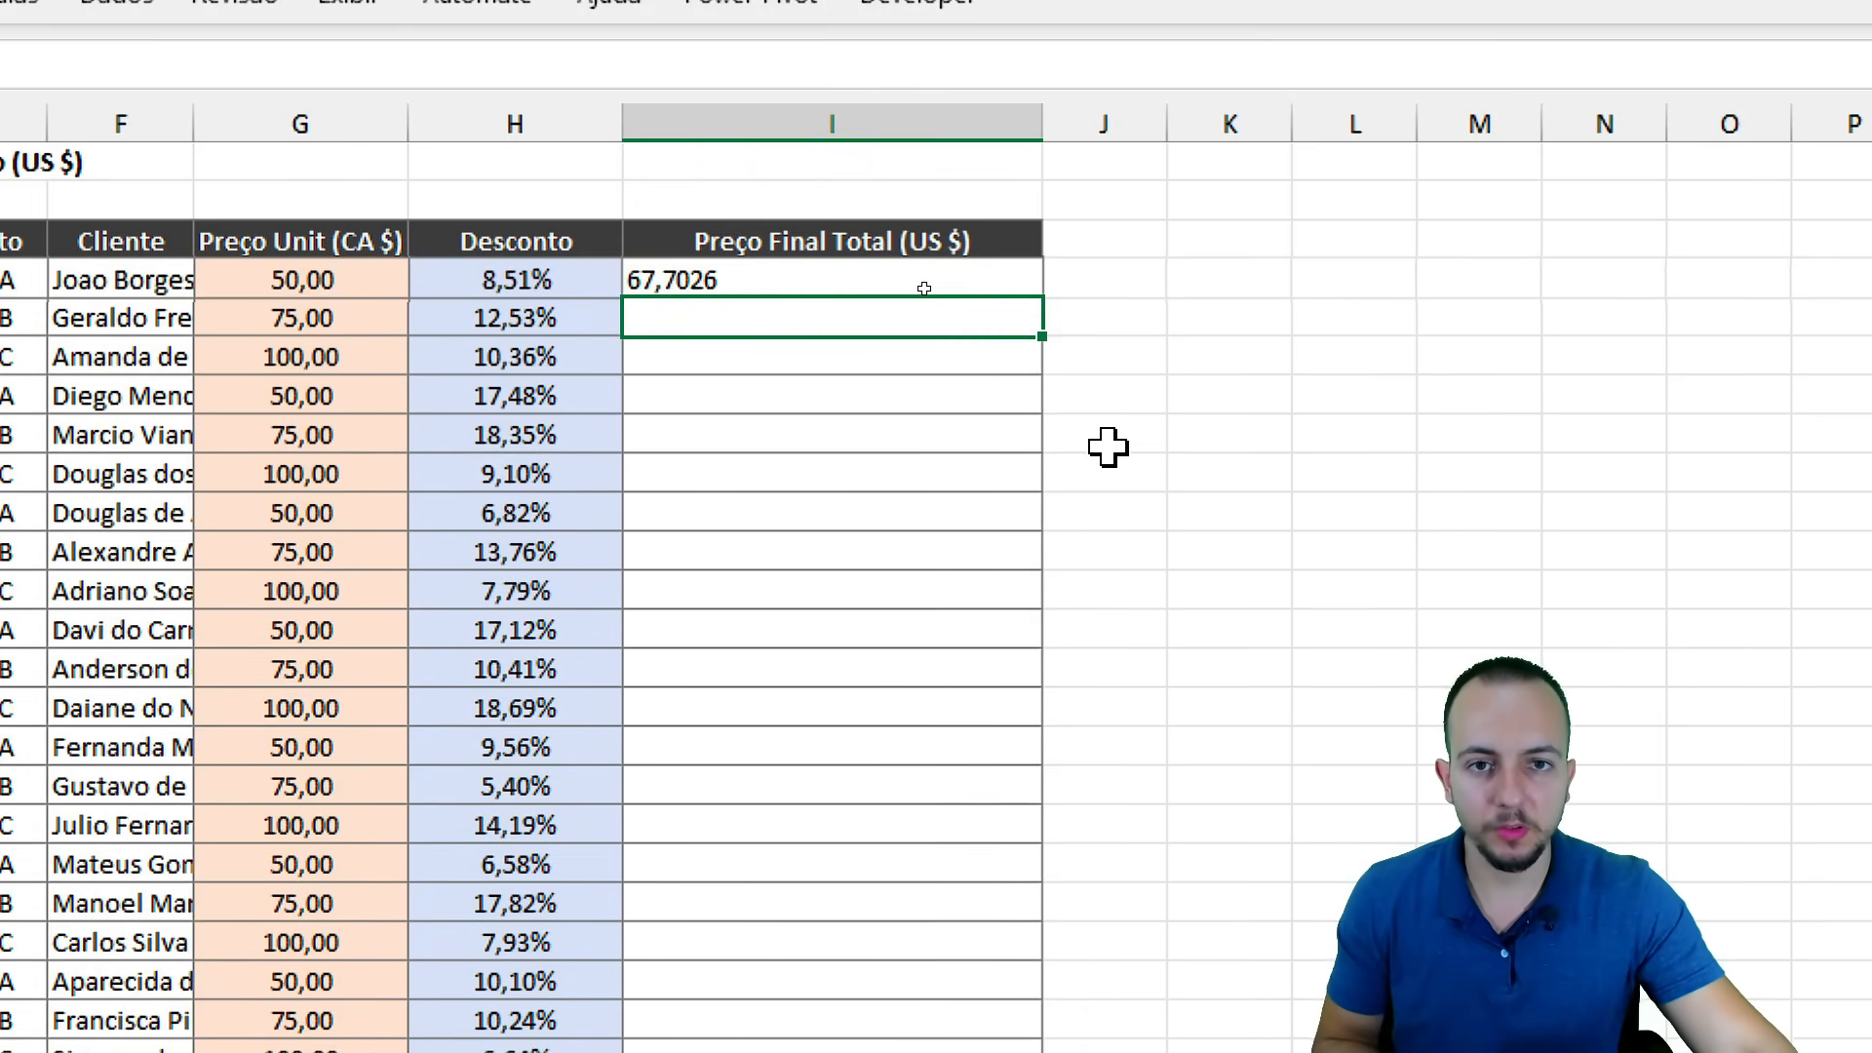
Review the PreçoFinalUSA formula in I4 without changing it and fill it down the Preço Final Total (US $) column through I48.
{"action": "double_click", "coordinate": [824, 288]}
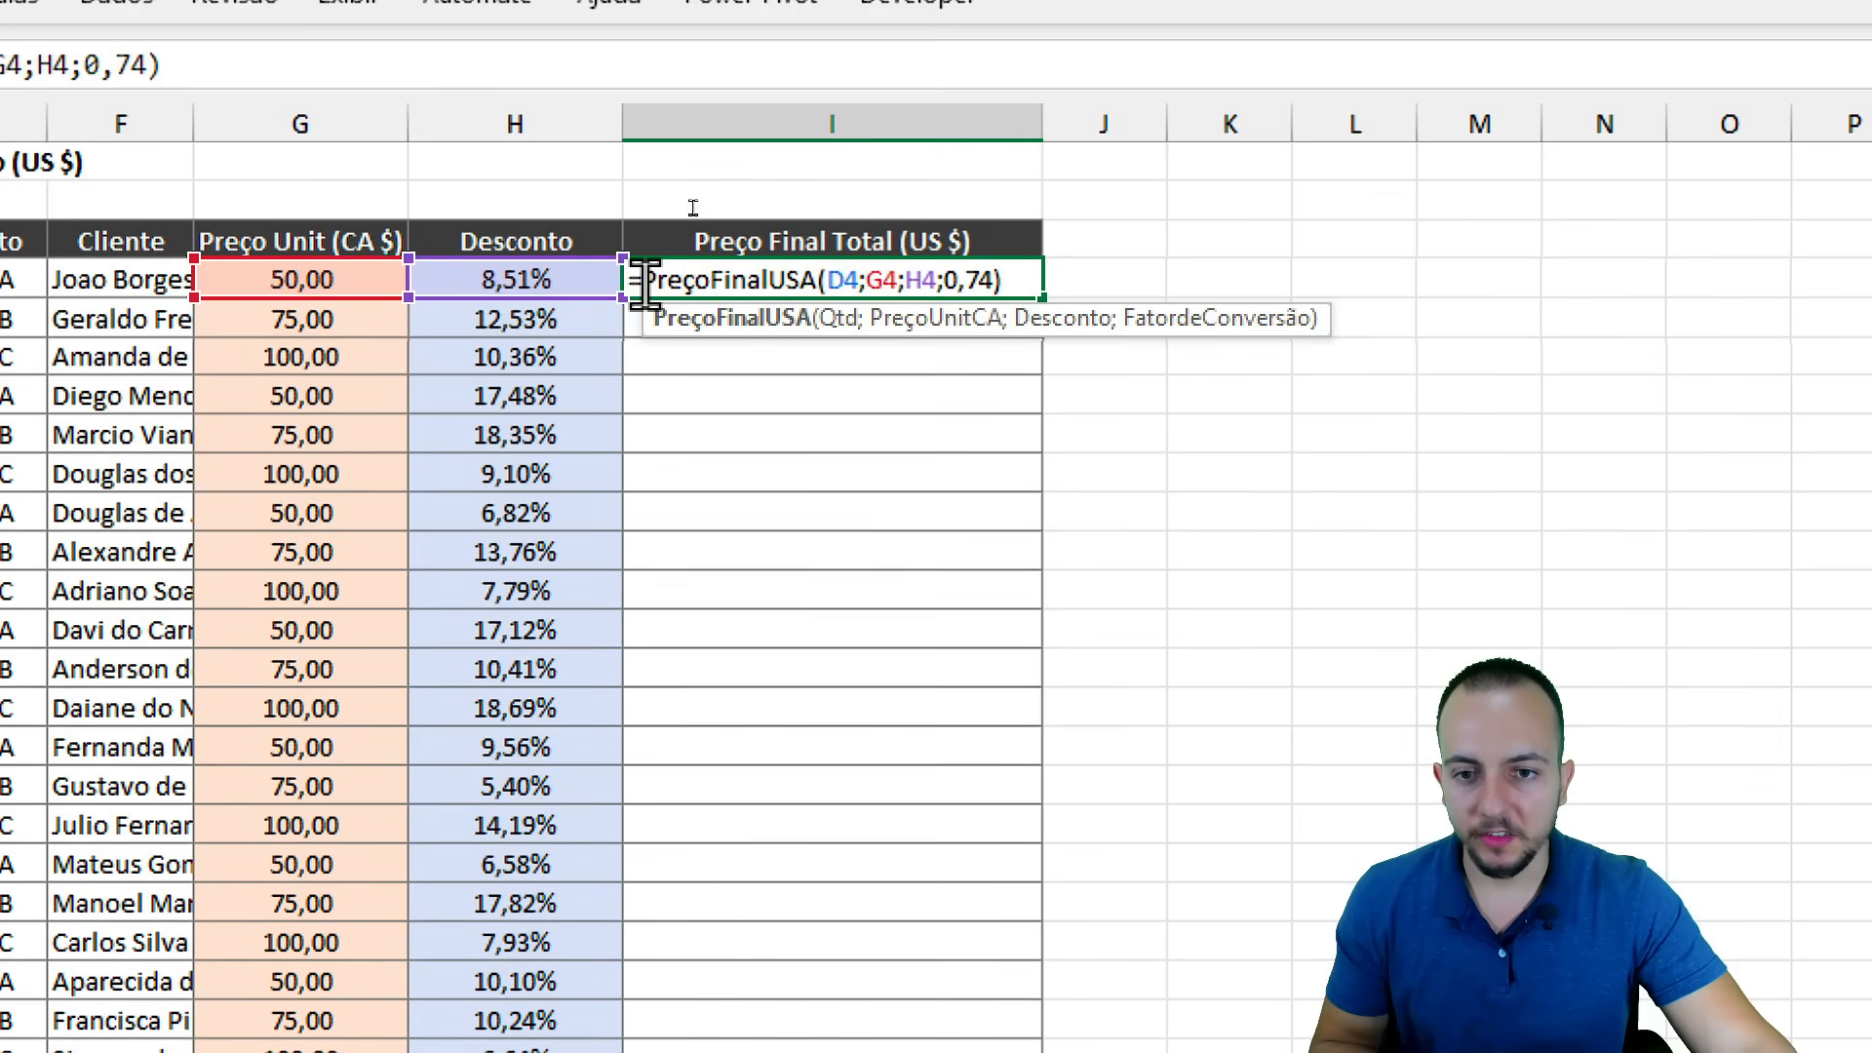
{"action": "left_click_drag", "start_coordinate": [645, 283], "coordinate": [1005, 284]}
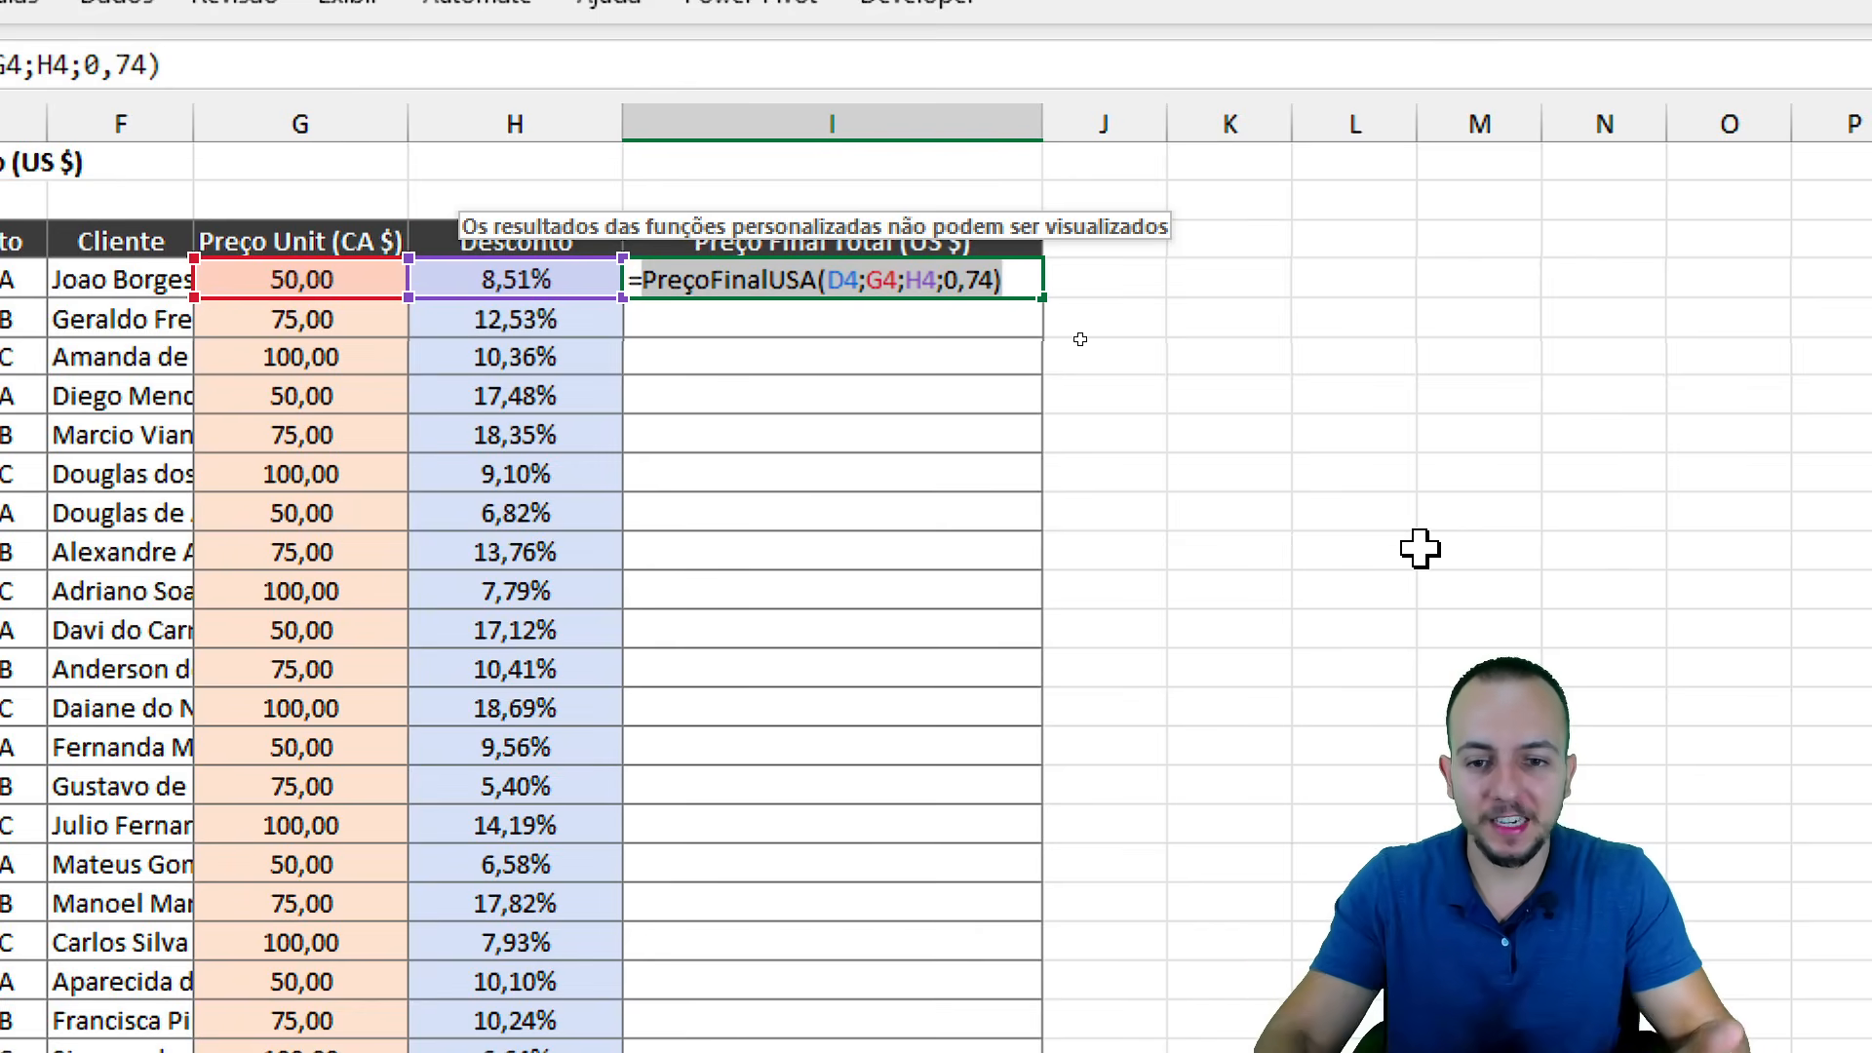
{"action": "key", "text": "Escape"}
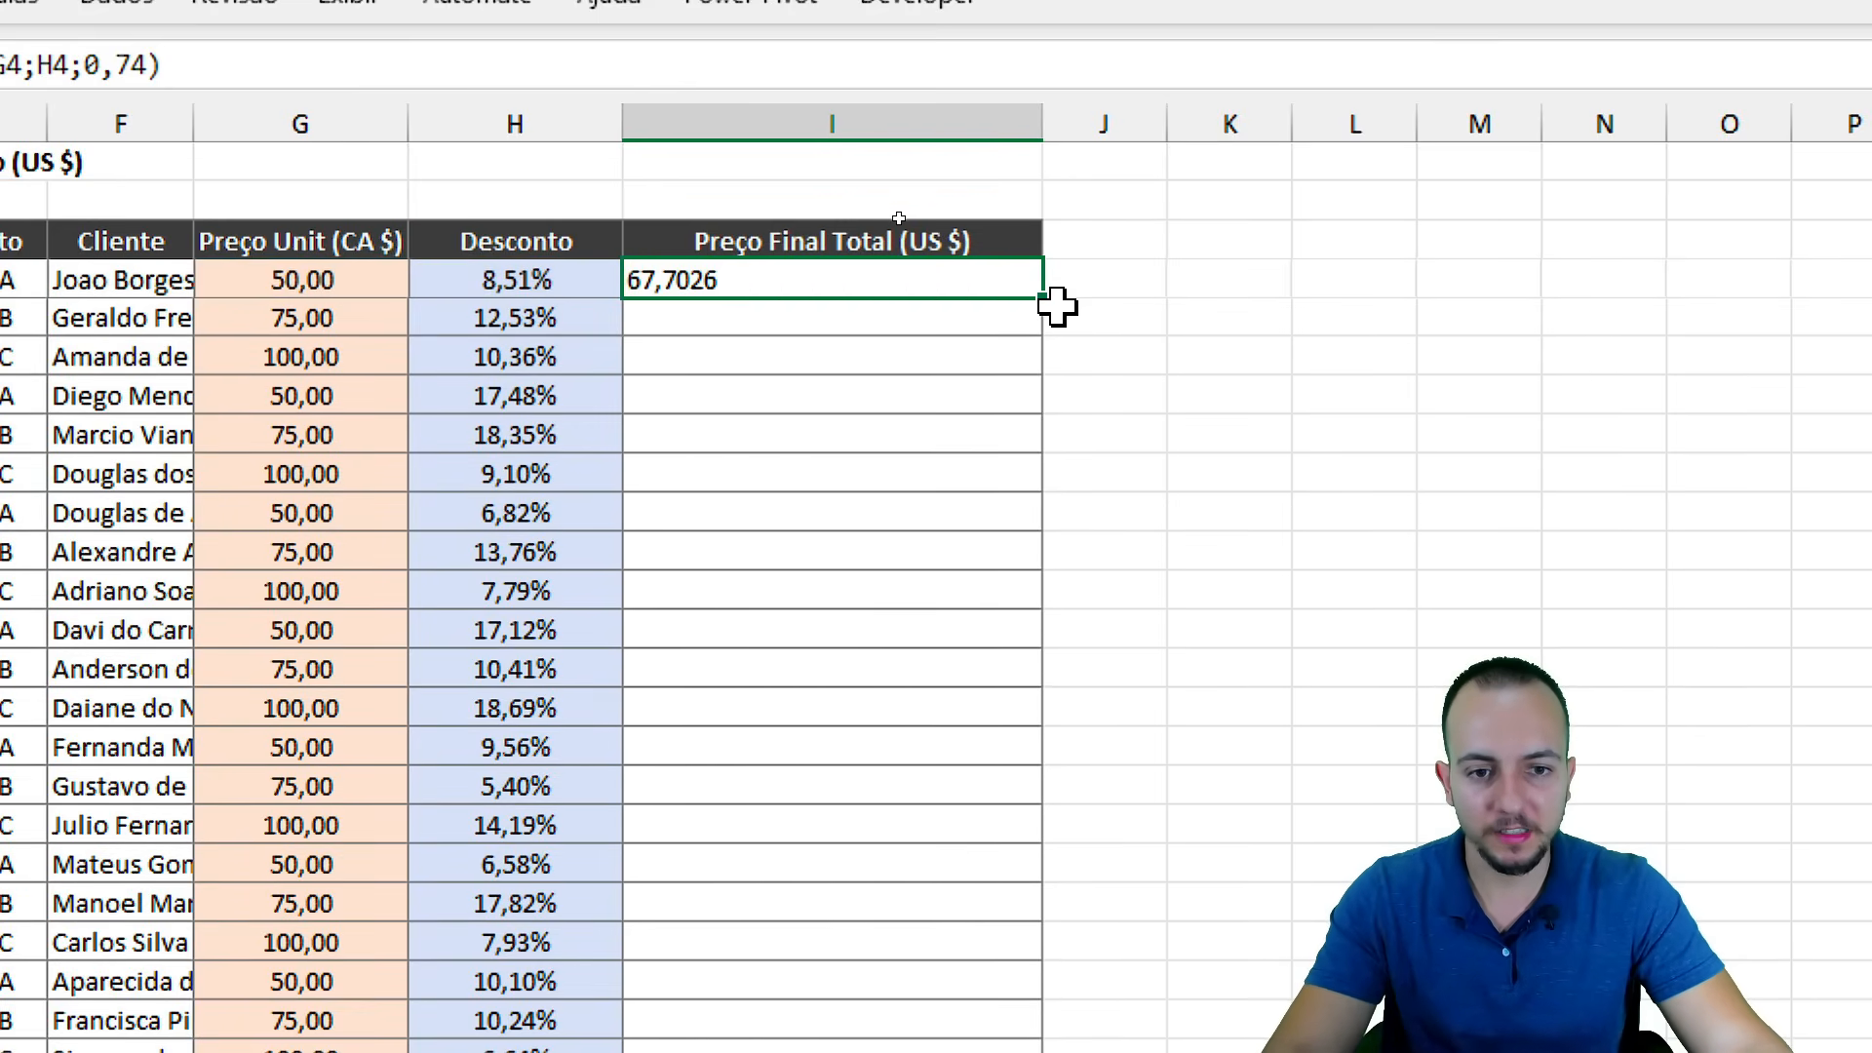
{"action": "left_click_drag", "start_coordinate": [1047, 308], "coordinate": [916, 1052]}
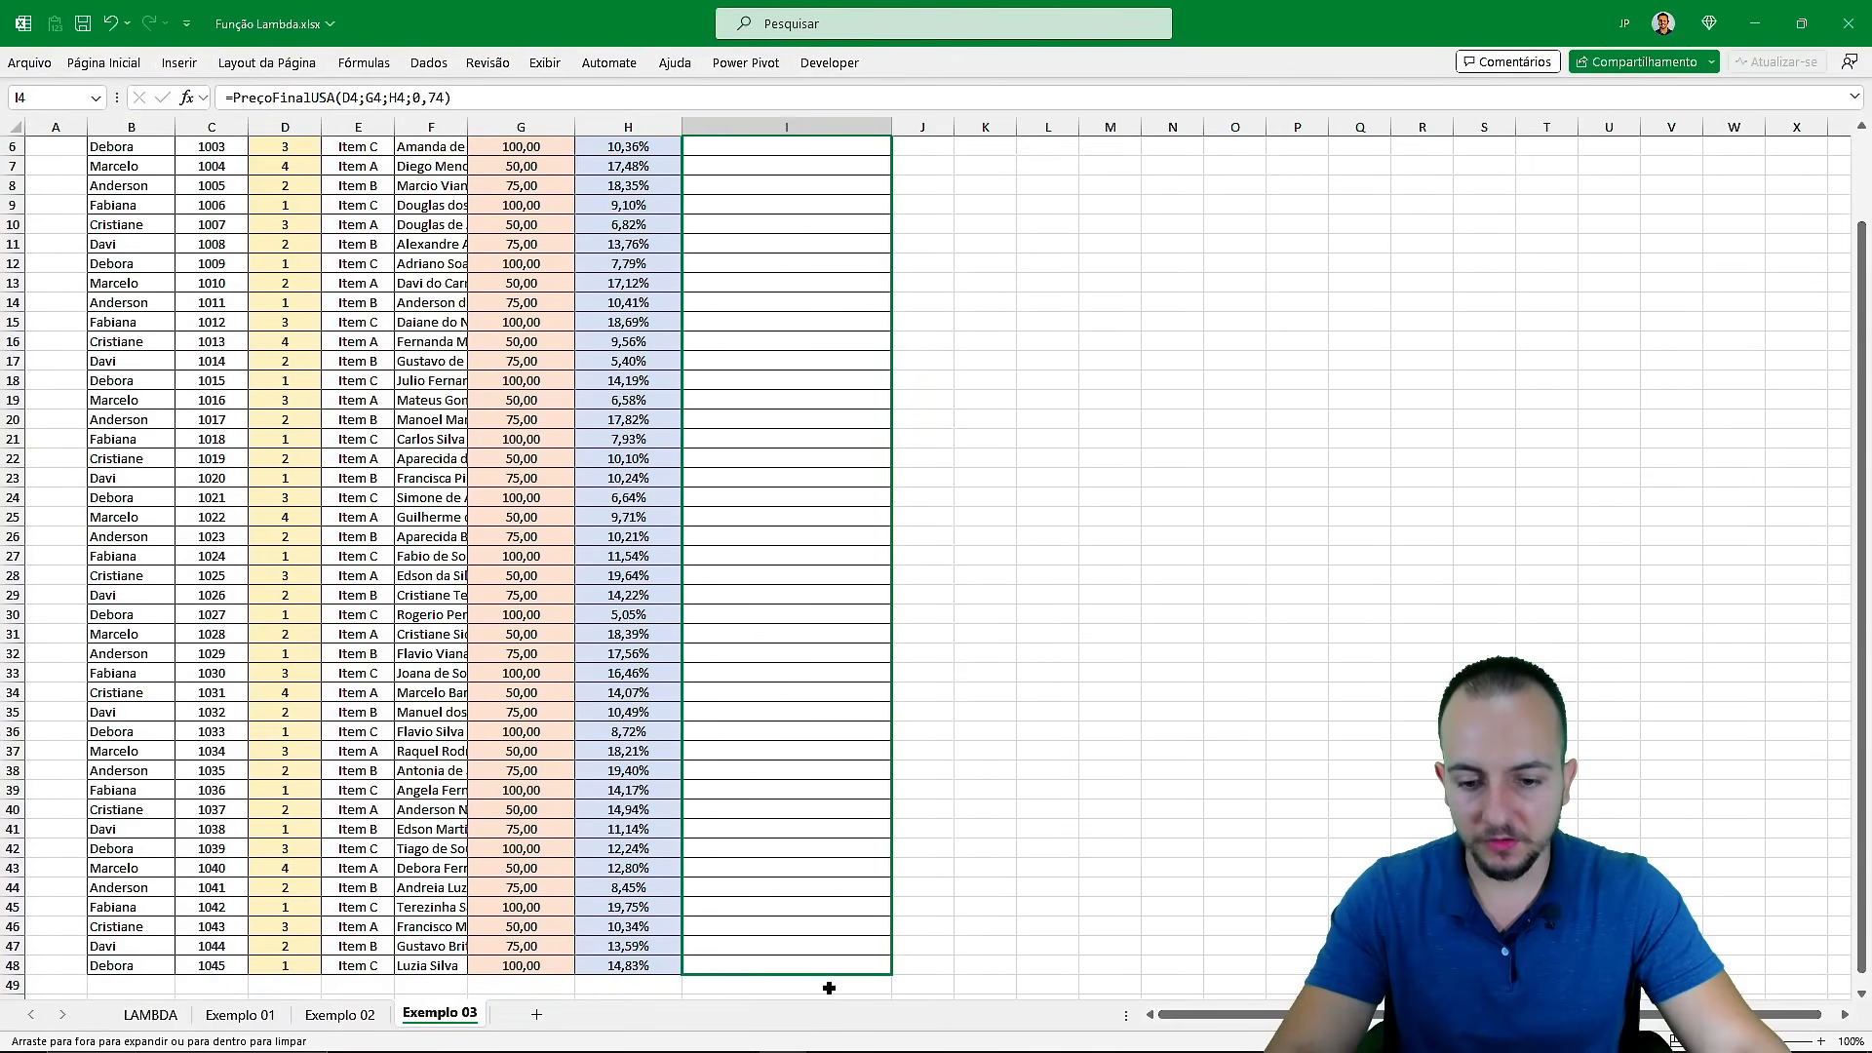
{"action": "left_click_drag", "start_coordinate": [829, 988], "coordinate": [829, 985]}
{"action": "scroll", "coordinate": [788, 362], "scroll_direction": "up", "scroll_amount": 2}
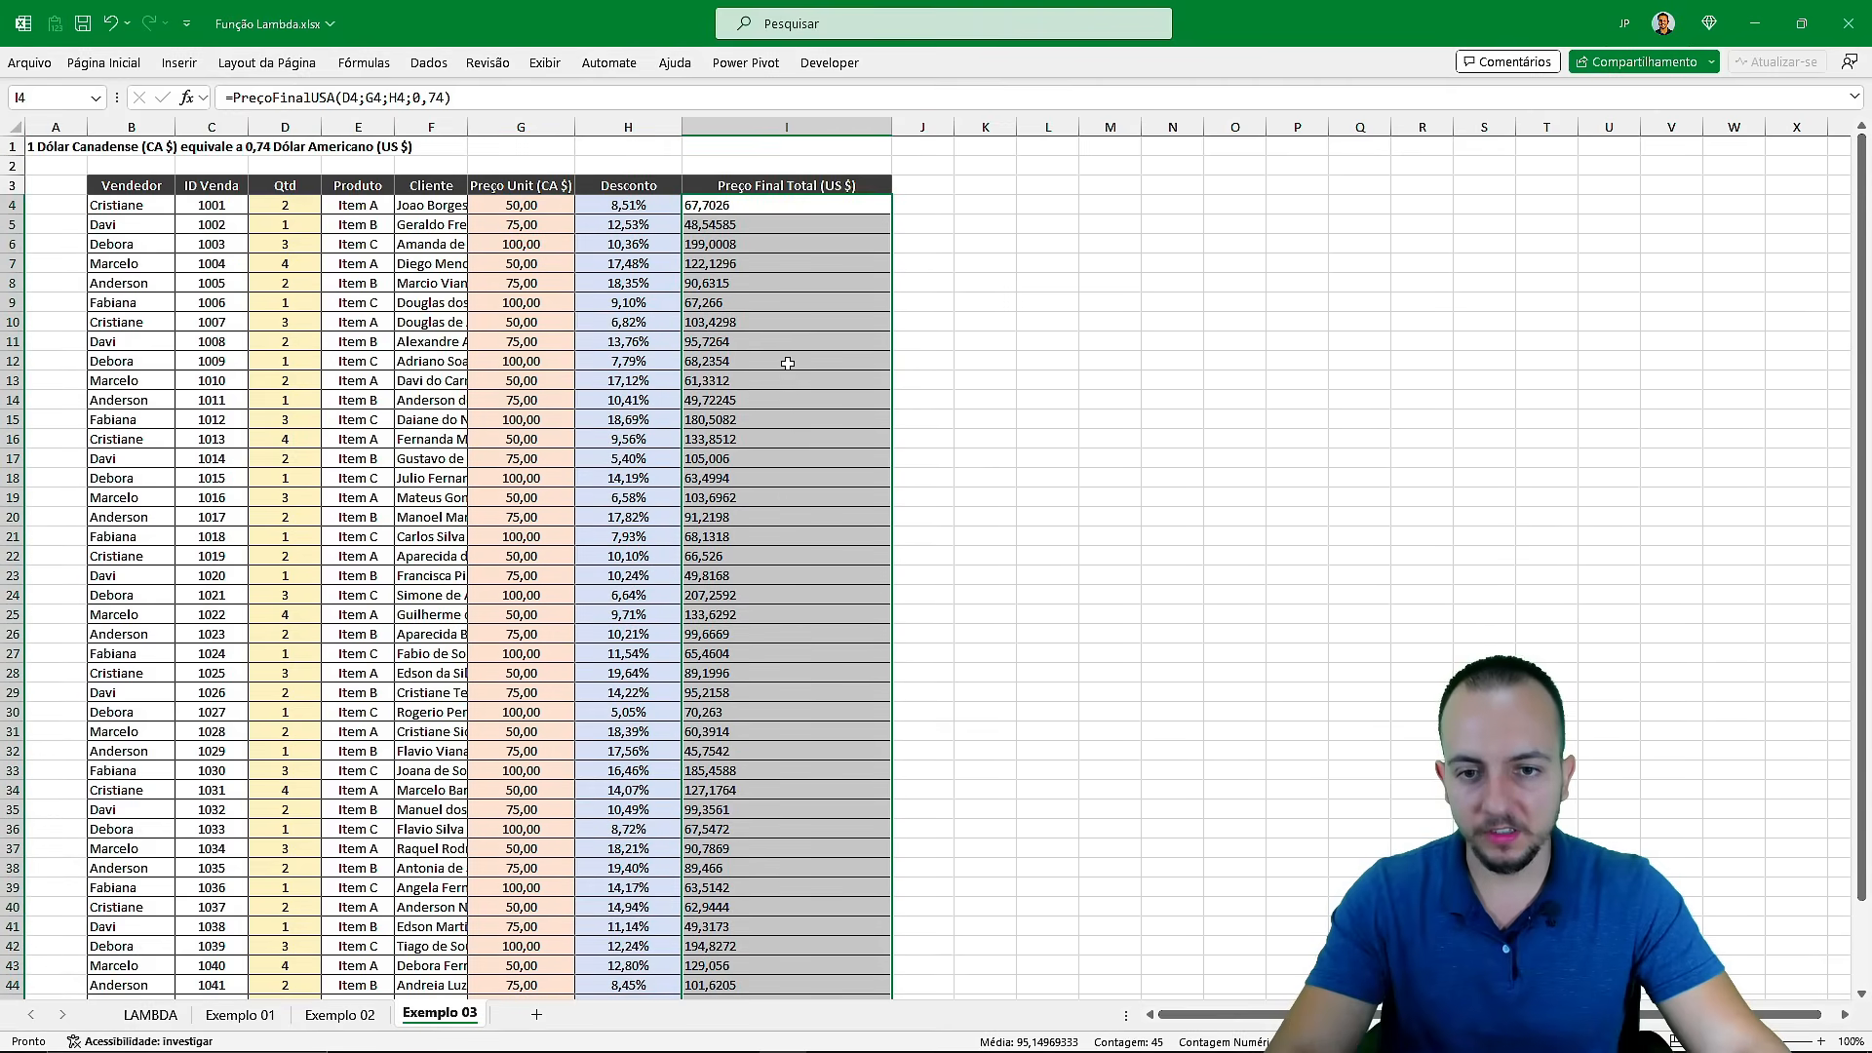
{"action": "left_click", "coordinate": [741, 190]}
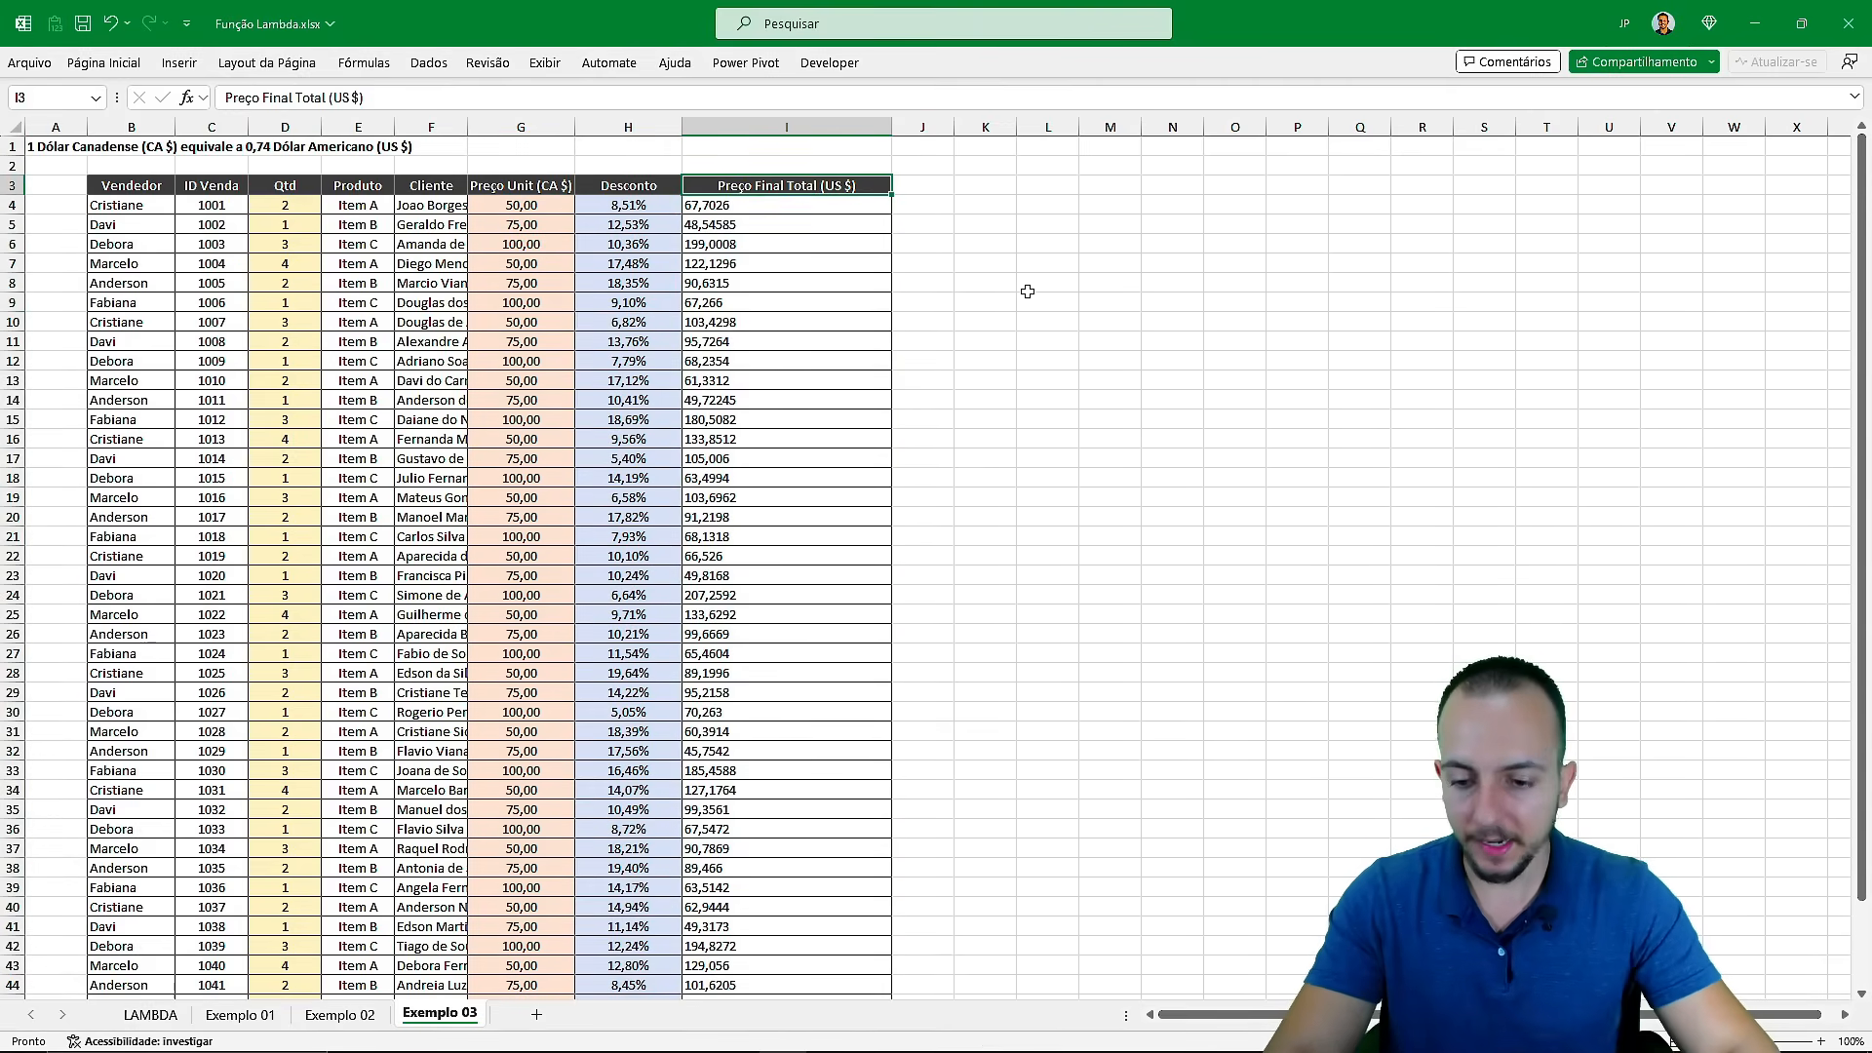
{"action": "key", "text": "ctrl+Page_Up"}
{"action": "key", "text": "ctrl+Page_Up"}
{"action": "key", "text": "ctrl+Page_Down"}
{"action": "key", "text": "ctrl+Page_Down"}
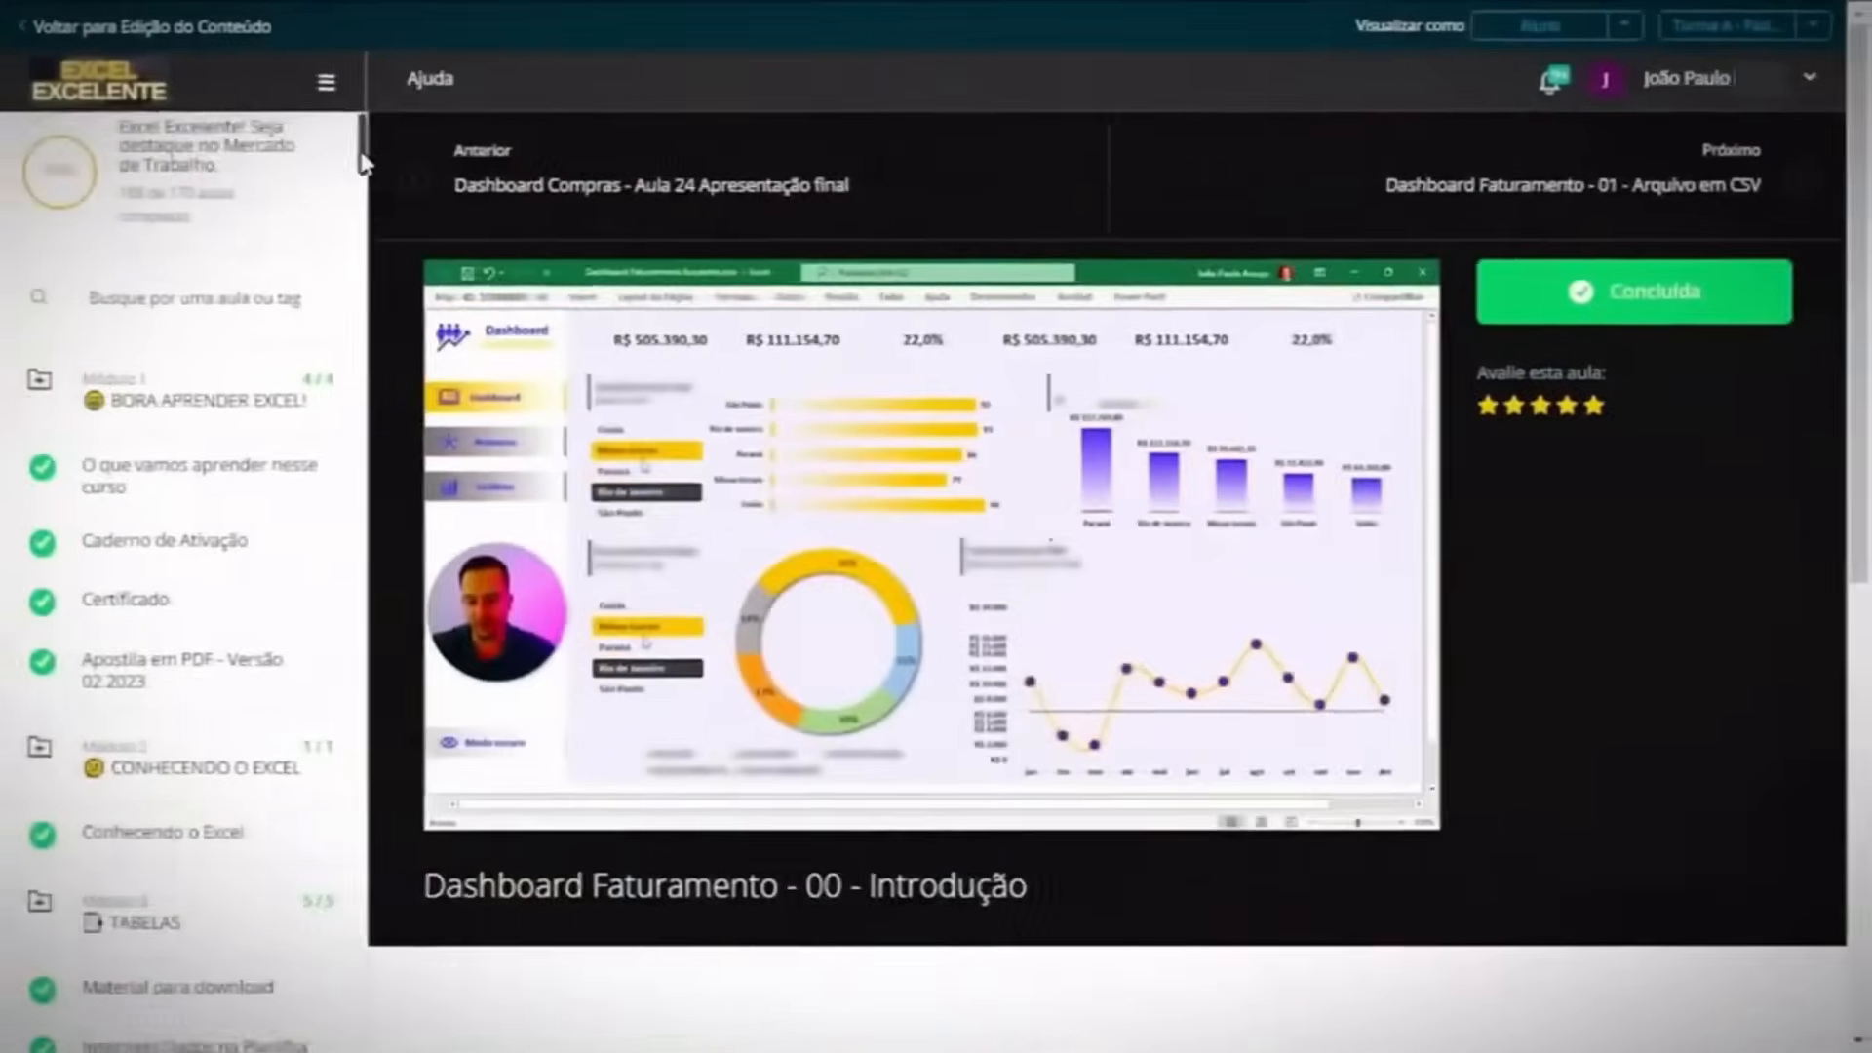
{"action": "left_click_drag", "start_coordinate": [366, 137], "coordinate": [363, 592]}
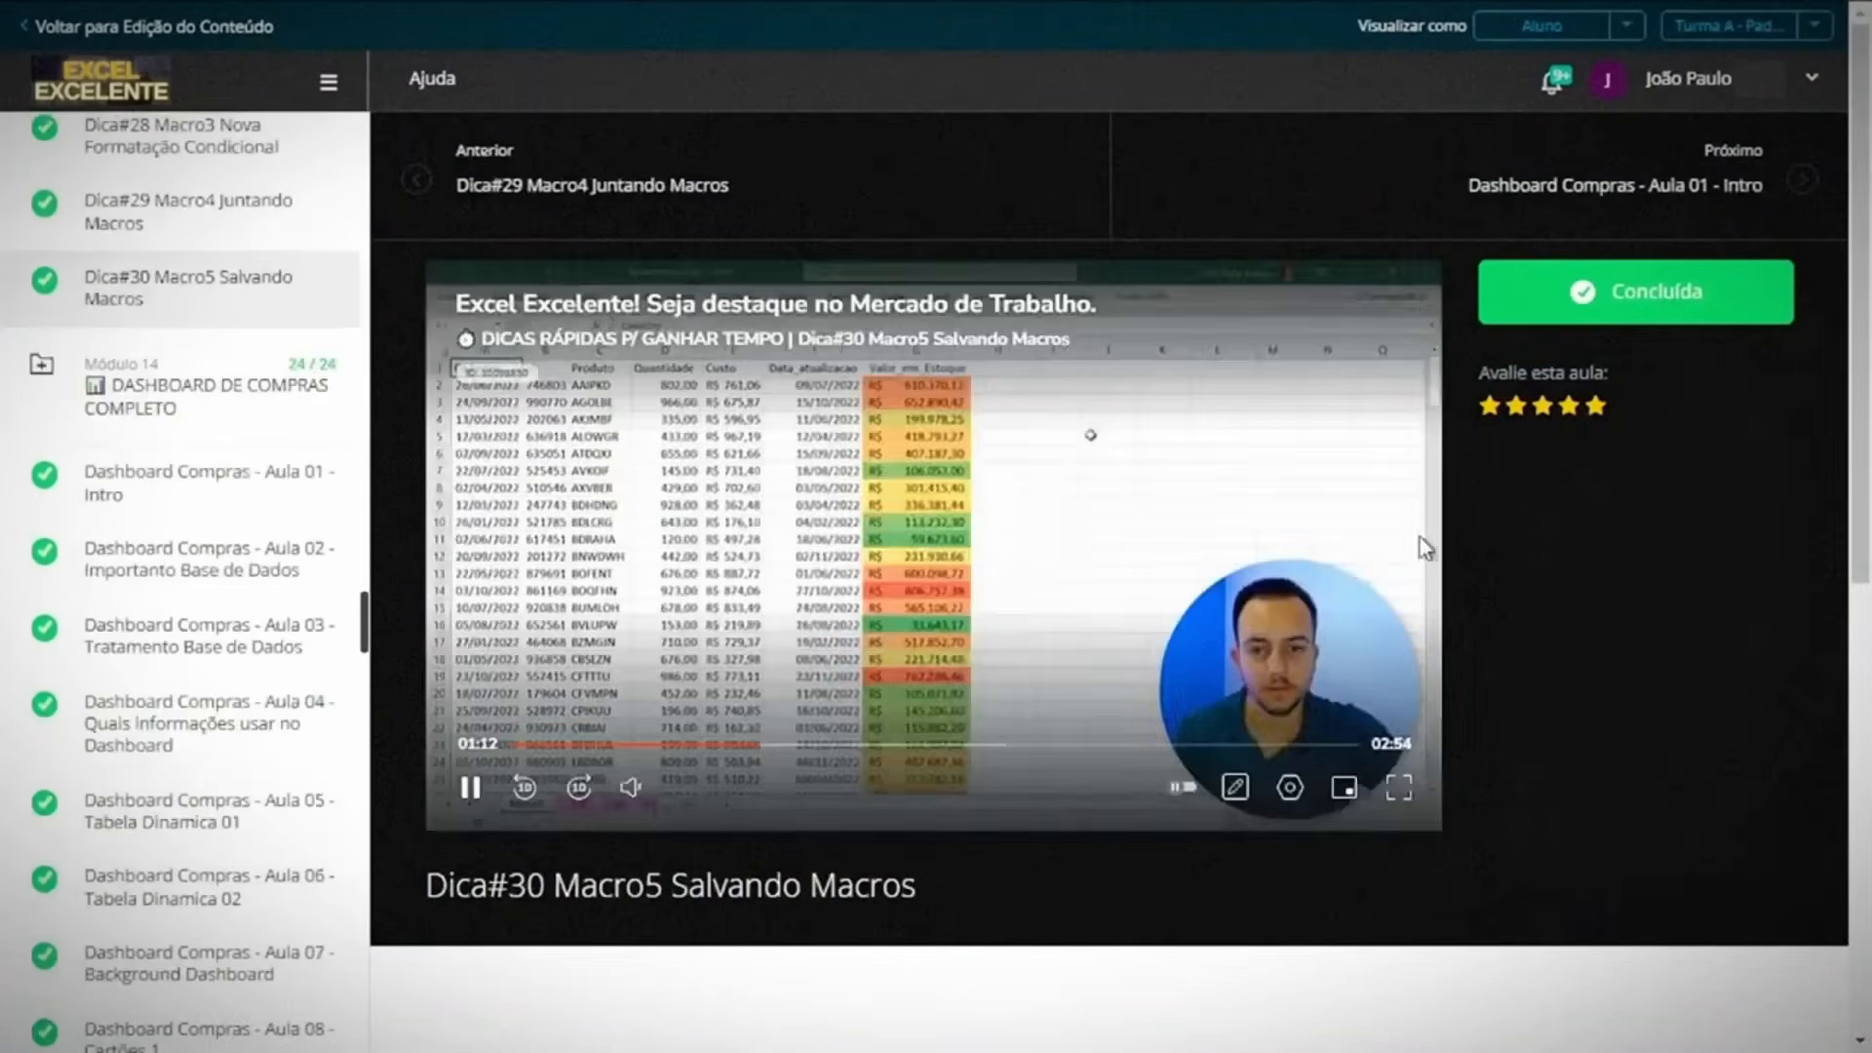